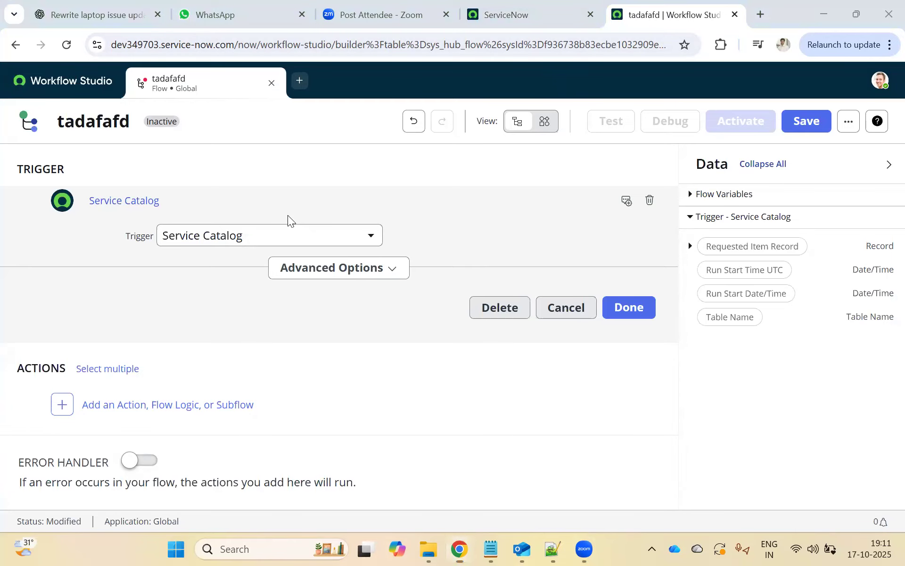
- Select the Service Catalog application trigger for the flow
left_click(568, 19)
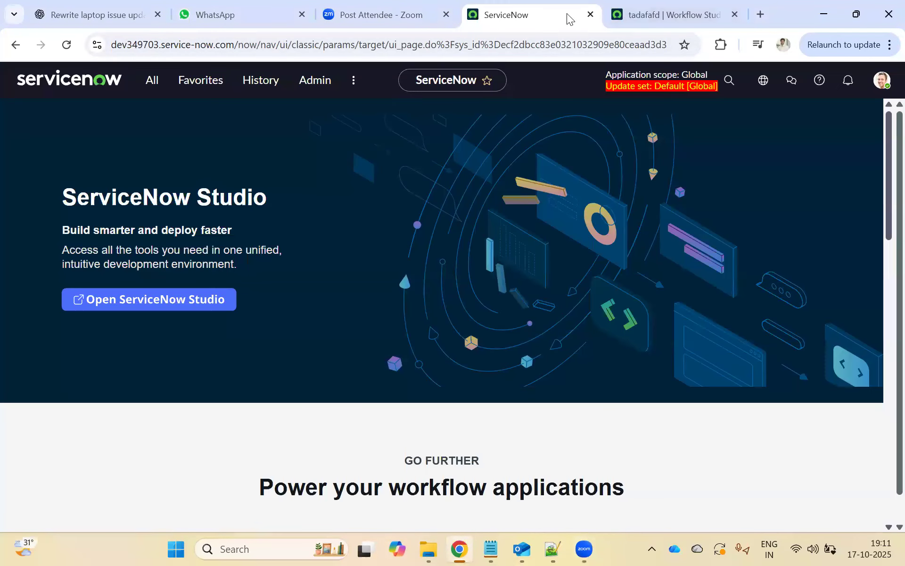
left_click(643, 14)
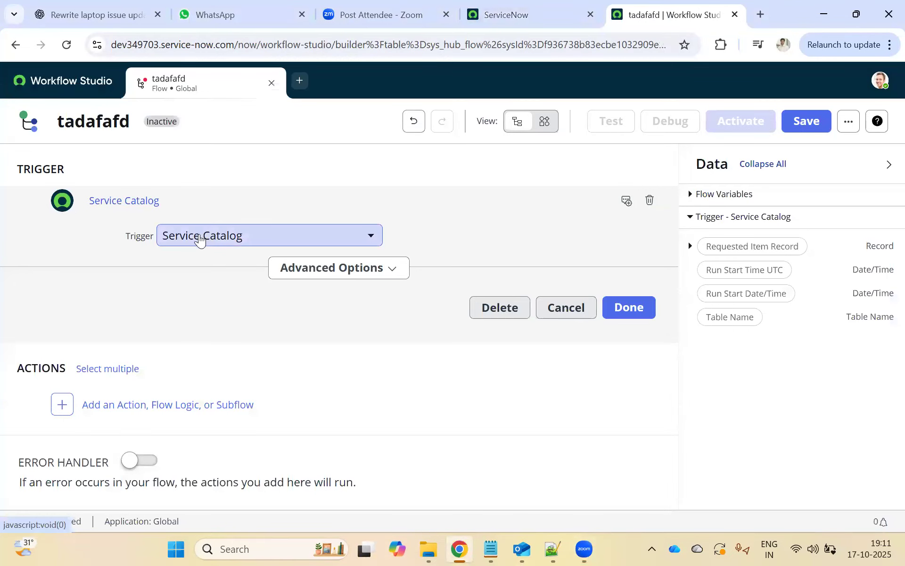
left_click(200, 239)
left_click(210, 336)
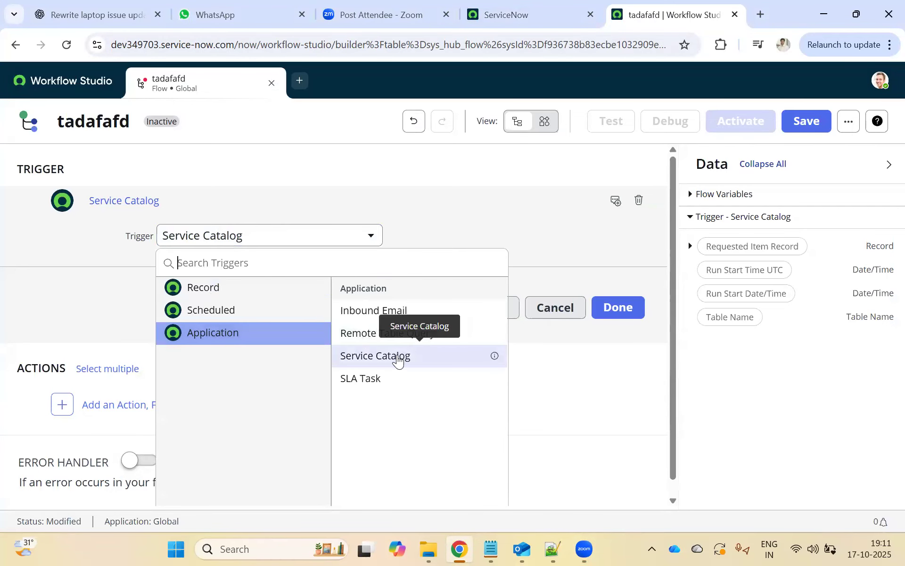
left_click(398, 357)
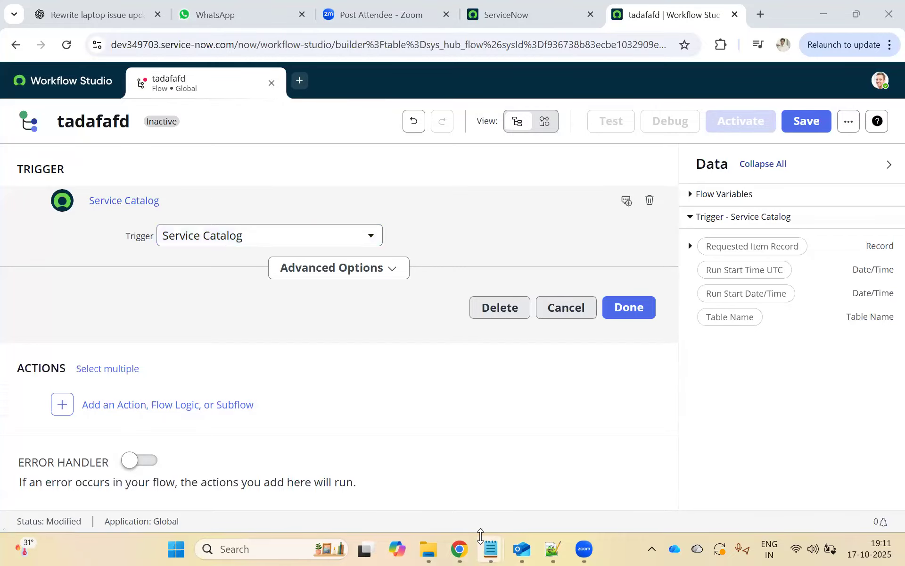
- Switch to Notepad++ and create a new blank document
mouse_move(491, 548)
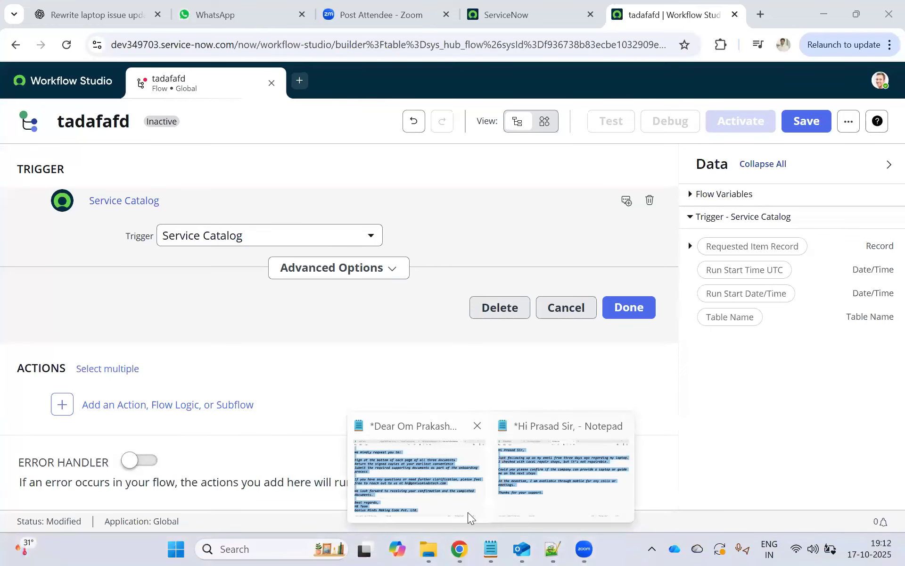
left_click(553, 549)
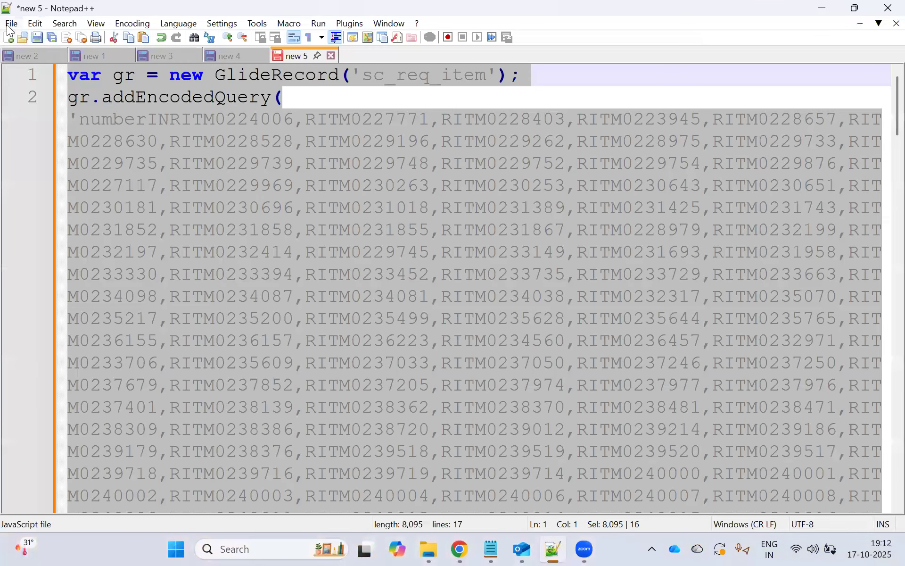
left_click(11, 23)
left_click(21, 38)
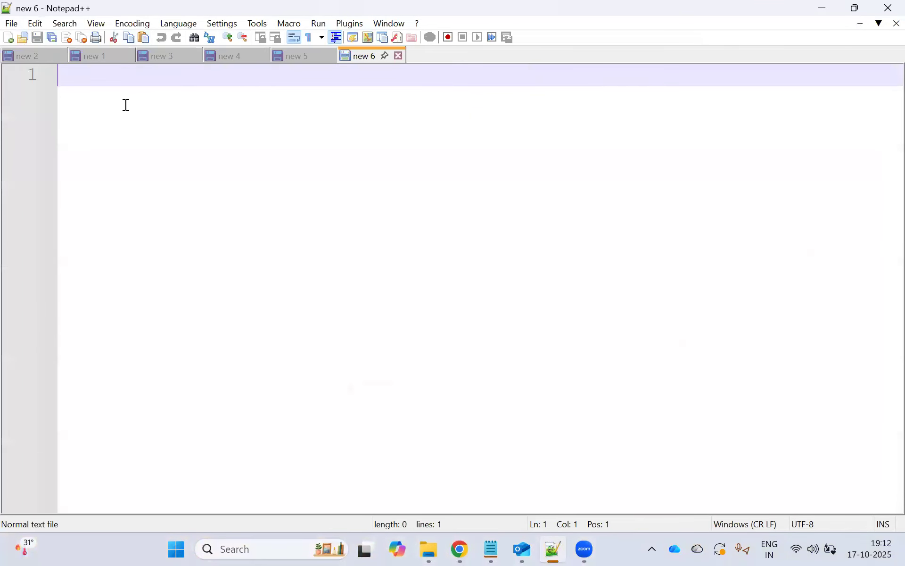
- Write "We need to have catalog item" on the third line of the new document
key("Return")
key("Return")
type("W")
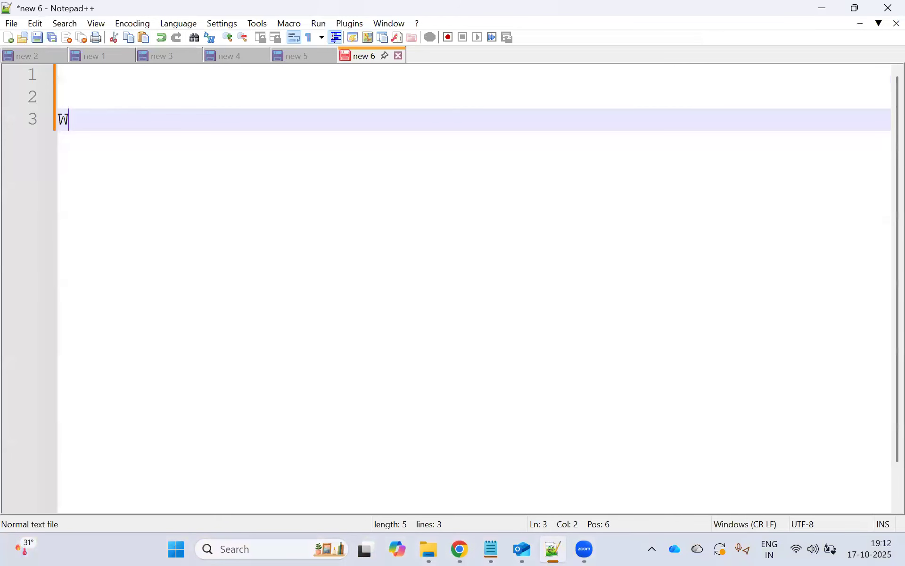
type("e need to have catalogi")
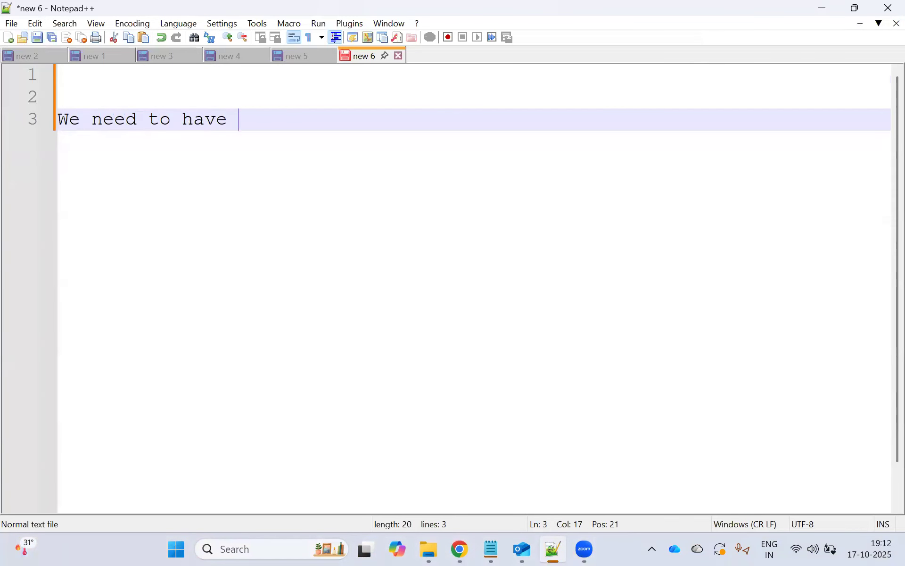
key("BackSpace")
type("item")
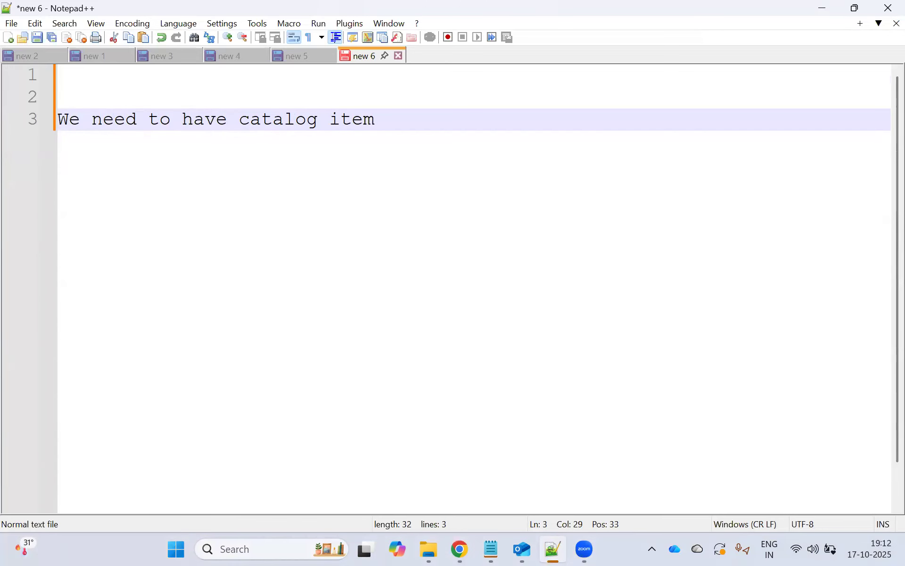
- Add a note below, after a blank line, reading "Identify on which variable we need apply ask approval"
key("Return")
key("Return")
type("then")
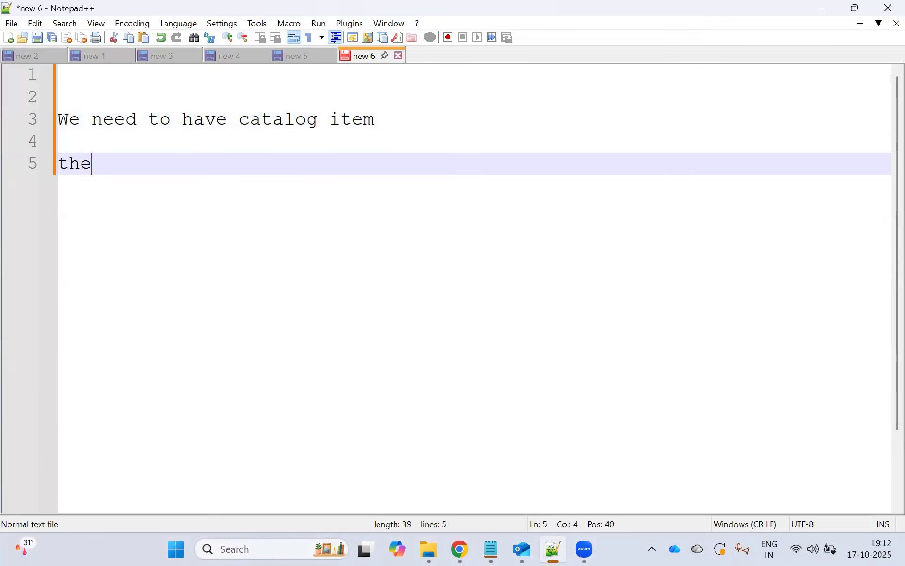
key("BackSpace")
key("BackSpace")
key("BackSpace")
key("BackSpace")
key("BackSpace")
type("Identify on ")
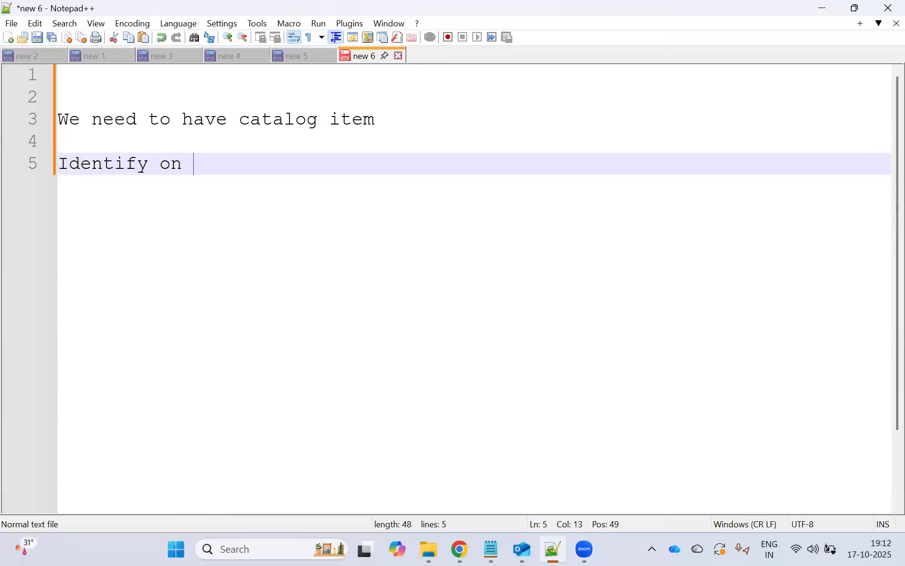
type("which va")
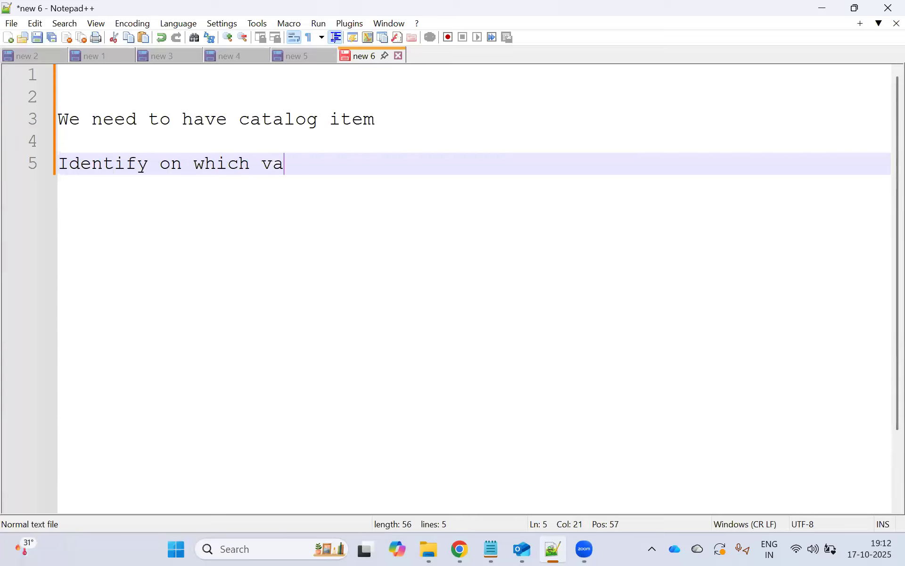
type("riable we need apply")
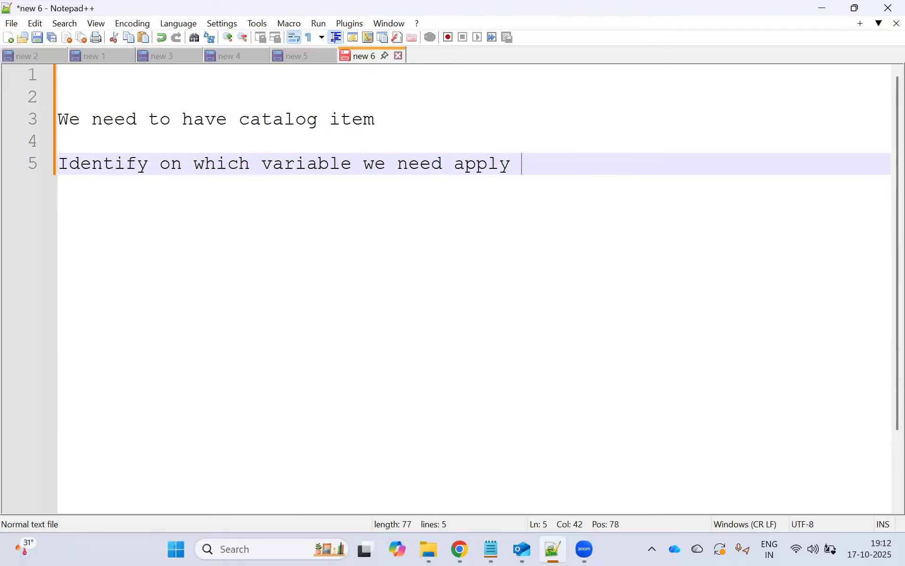
type(" ask approval")
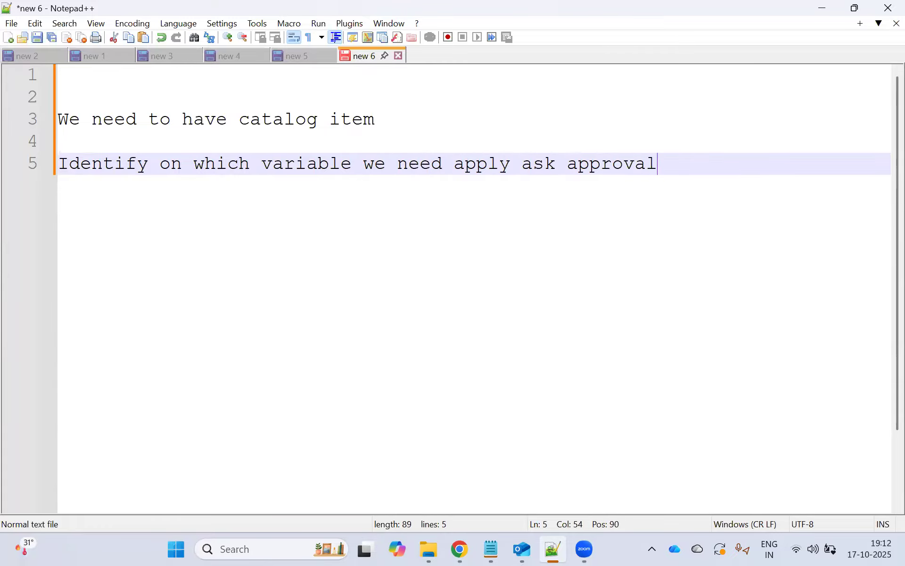
- Add another note after a blank line reading "get variable in to catalog item"
key("Return")
key("Return")
type("get variable in to catalog item")
- Leave a blank line and begin a further note with "update RITM table either close"
key("Return")
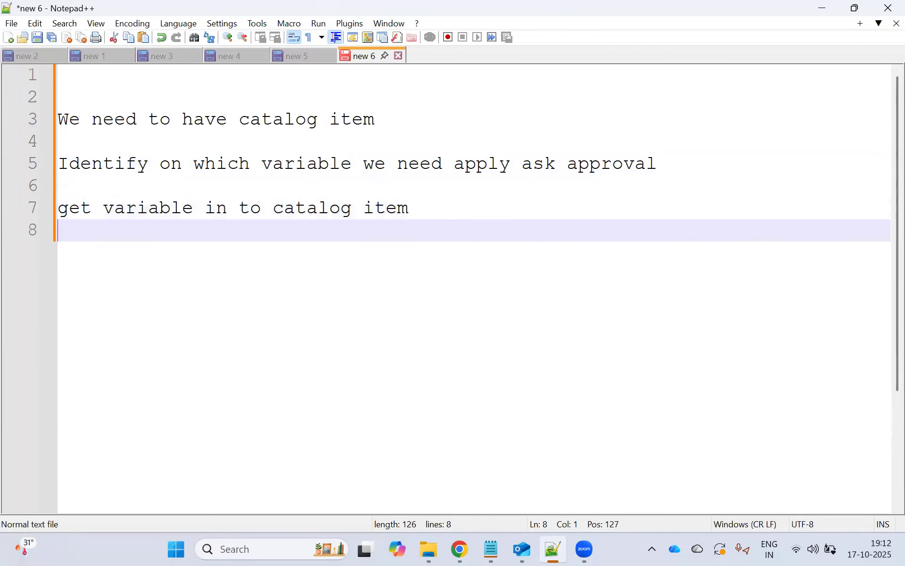
key("Return")
type("update ")
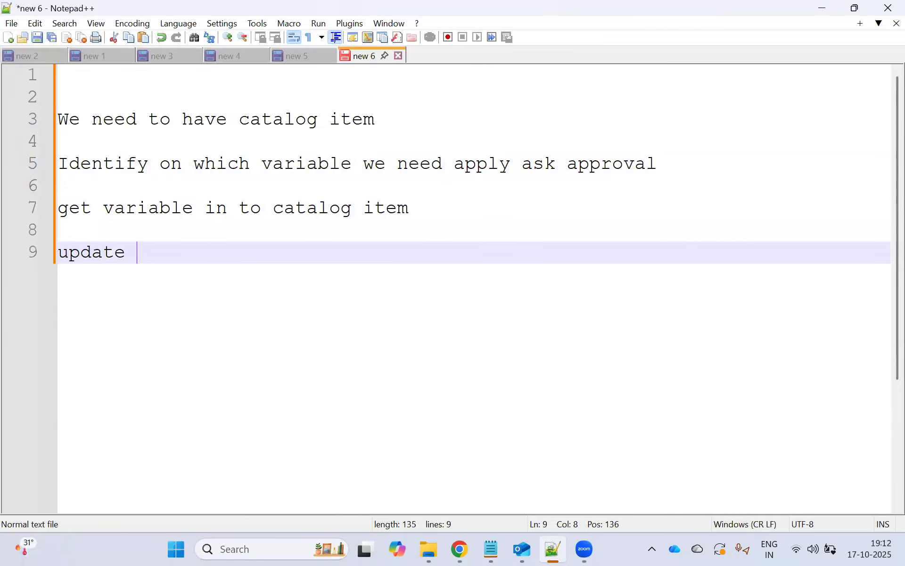
type("r")
key("BackSpace")
type("RITM table")
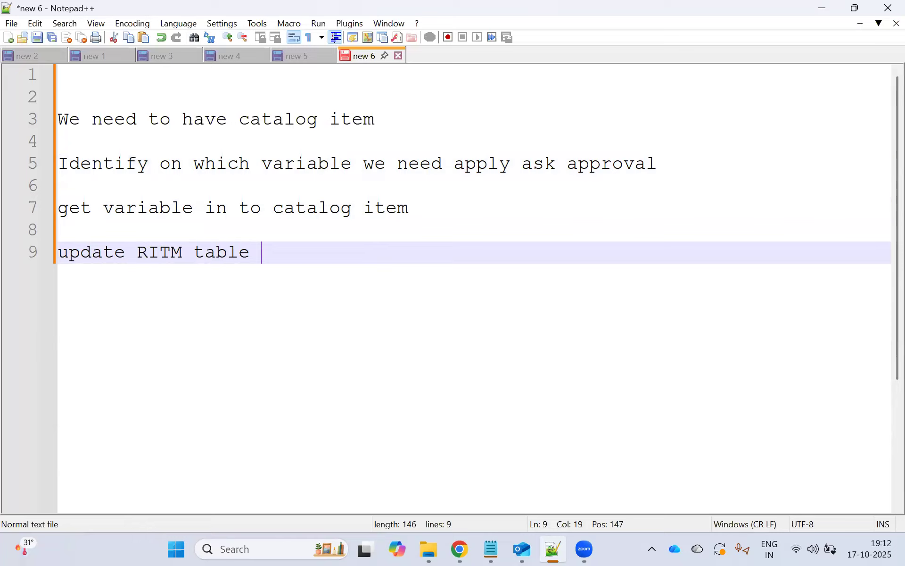
type(" either close")
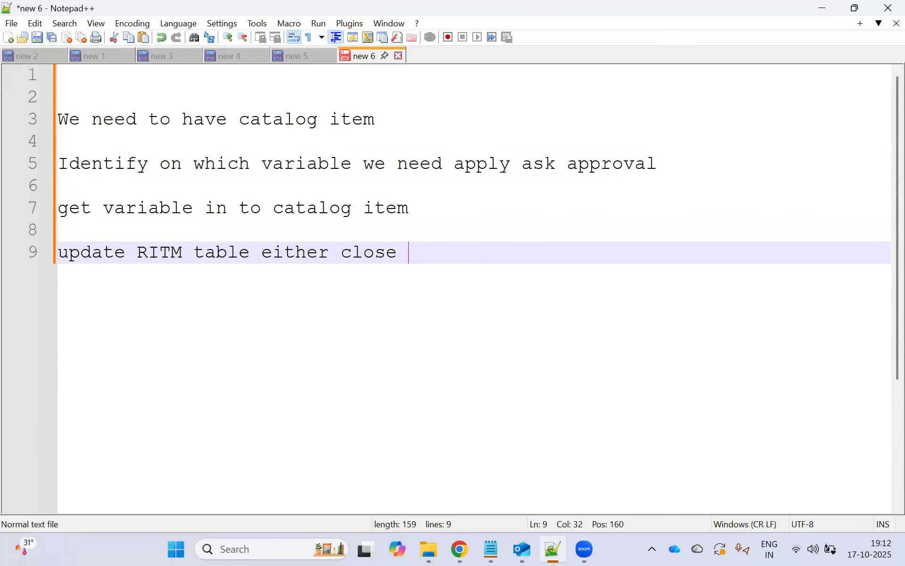
- Finish the RITM table note with "complete or close incomplete"
key("BackSpace")
type("/")
key("BackSpace")
type("complete or cl")
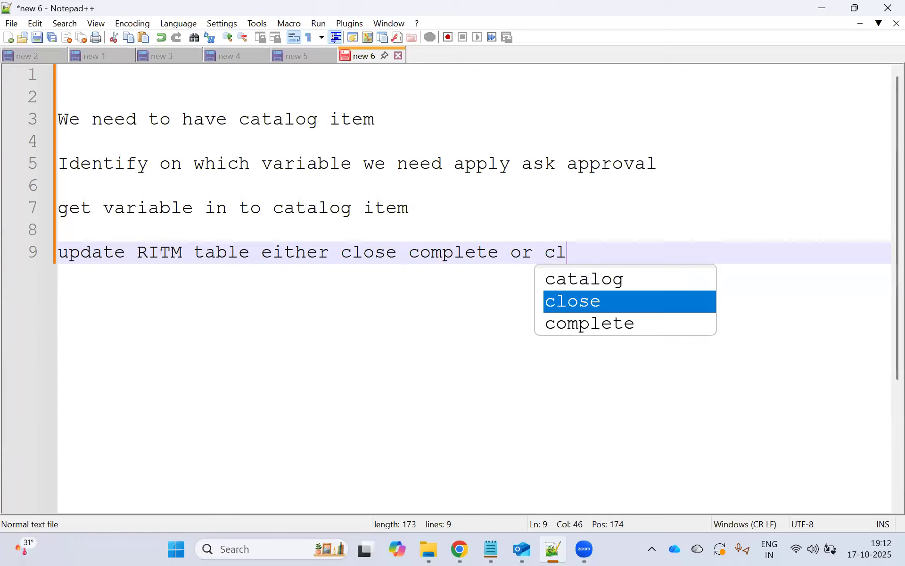
key("Return")
type("imple")
key("BackSpace")
key("BackSpace")
key("BackSpace")
key("BackSpace")
type("ncompleted")
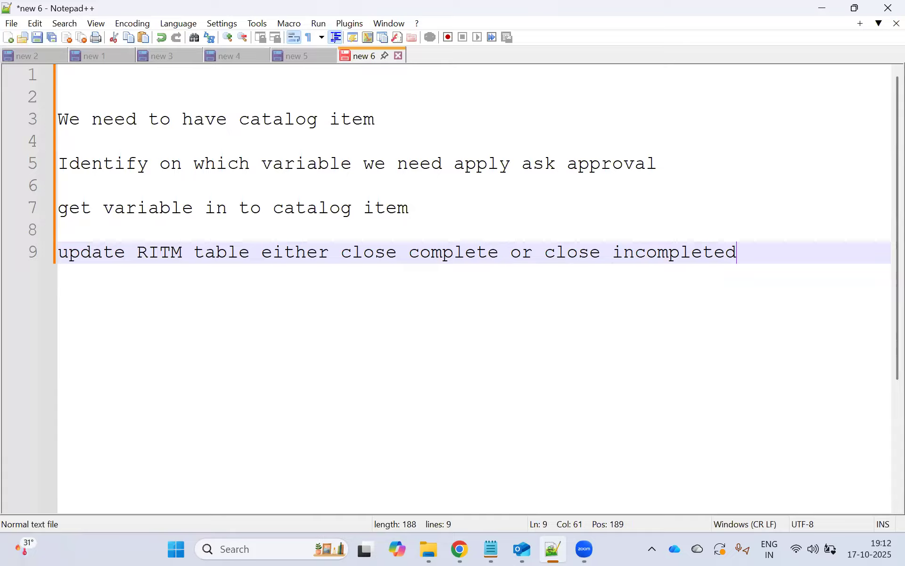
key("BackSpace")
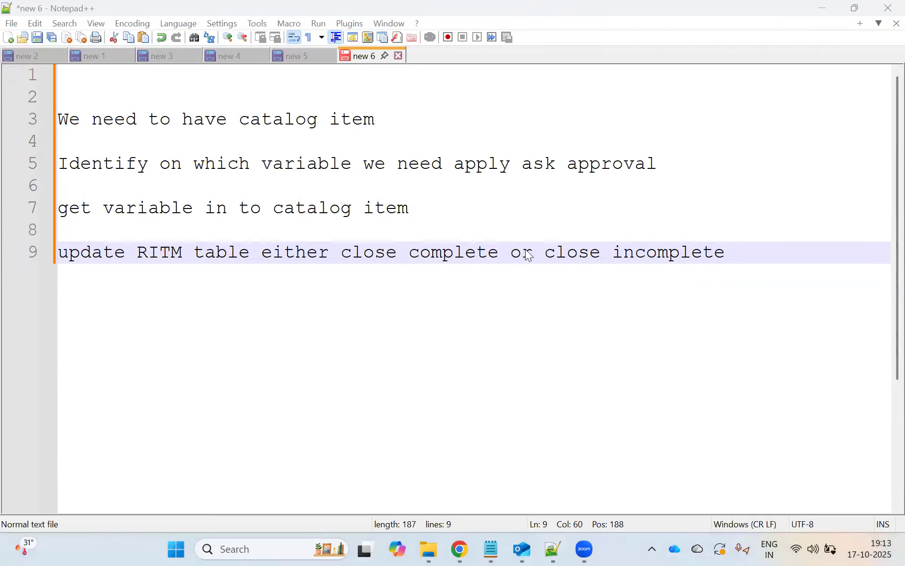
- Remove one blank line above "We need to have catalog item", keeping the note's text intact
left_click(707, 311)
left_click(110, 105)
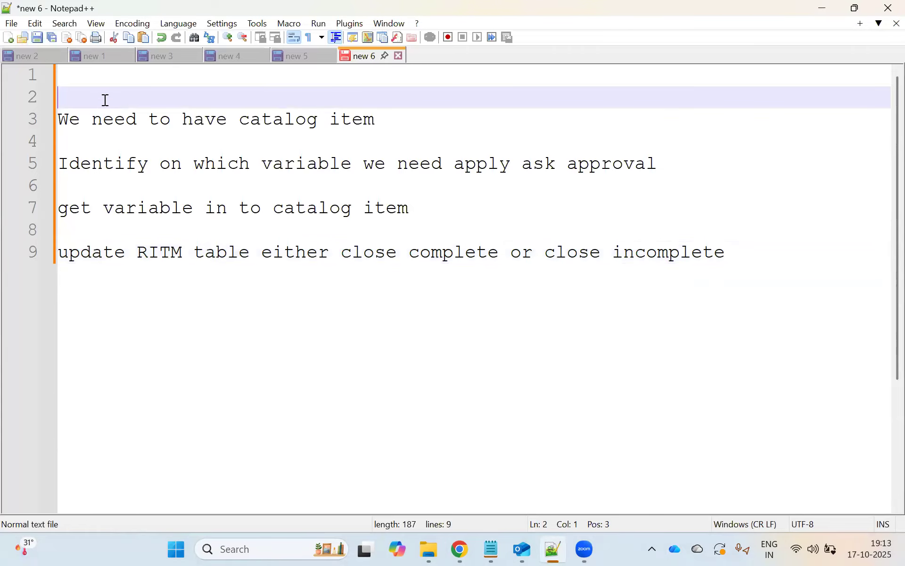
key("Delete")
key("Delete")
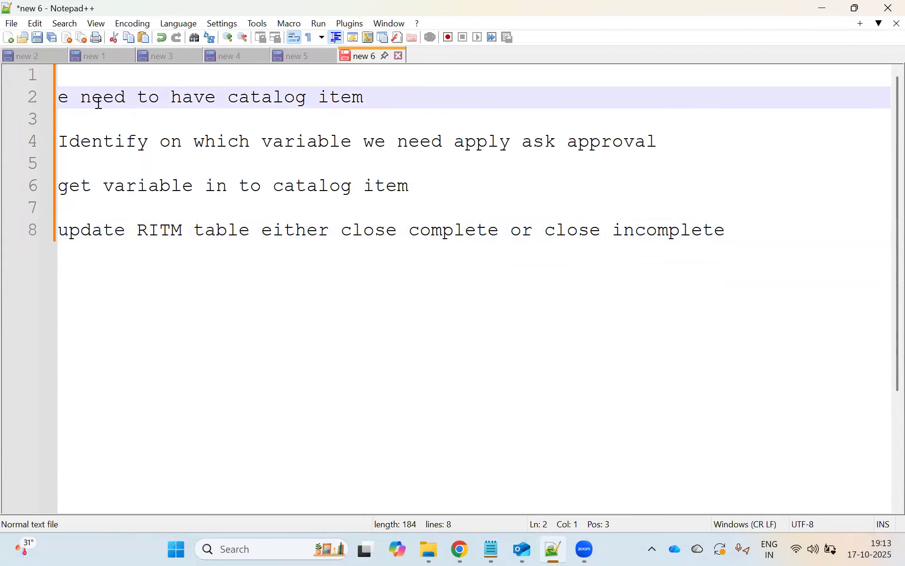
type("W")
left_click(433, 110)
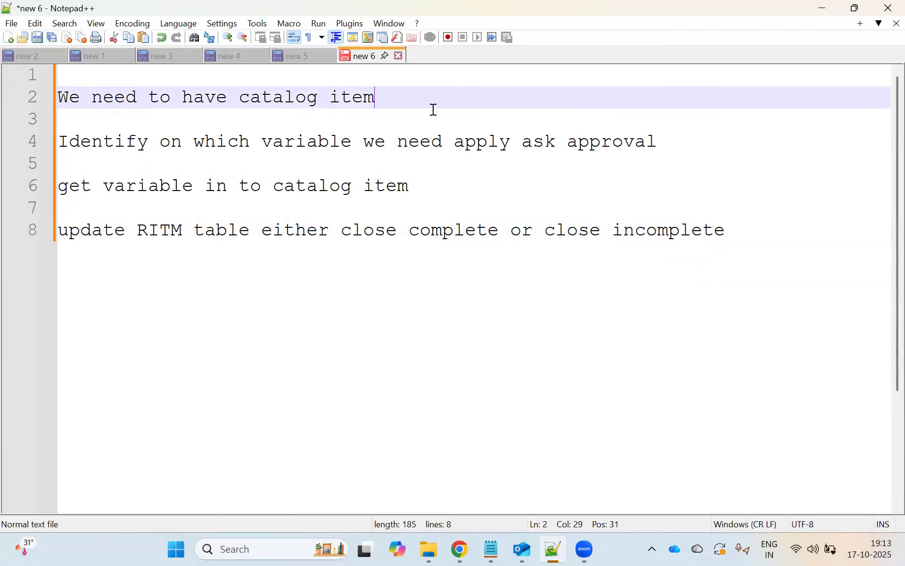
- Review the notes about identifying the approval variable and getting the variable into the catalog item
left_click(183, 140)
left_click(285, 141)
left_click(500, 141)
left_click(634, 141)
left_click(679, 144)
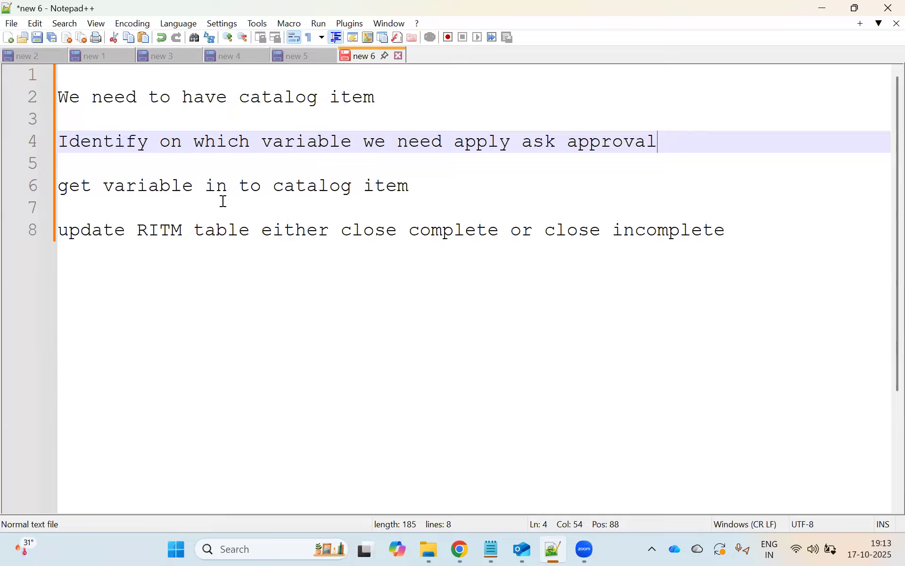
left_click(286, 184)
left_click(183, 185)
left_click(101, 183)
left_click(273, 185)
left_click(377, 184)
- Append "ask approval" to the note "get variable in to catalog item"
left_click(432, 182)
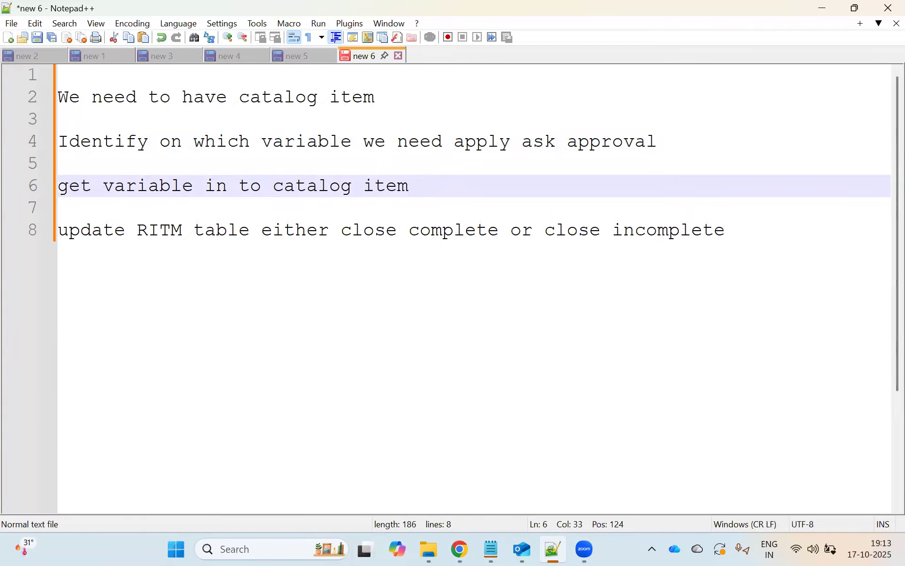
type("ask approval")
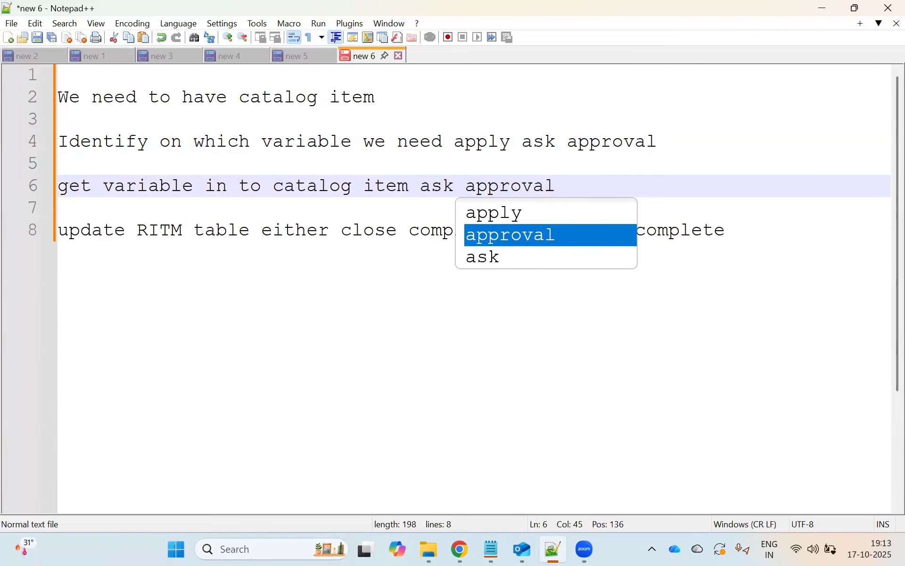
key("Return")
- Insert a note above the RITM table note reading "once approval are done we have to update approval", separated by a blank line
key("Return")
key("Return")
type("once appro")
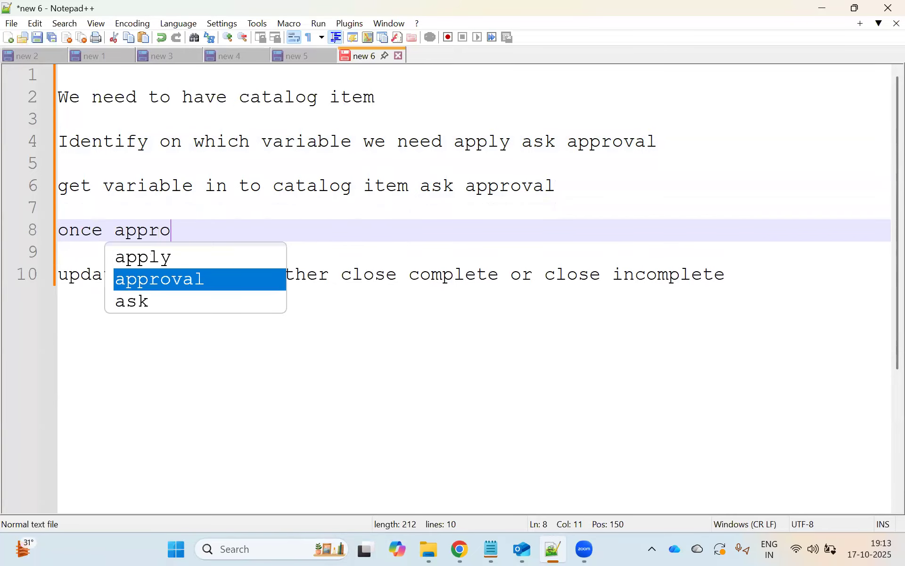
type("val or")
key("BackSpace")
key("BackSpace")
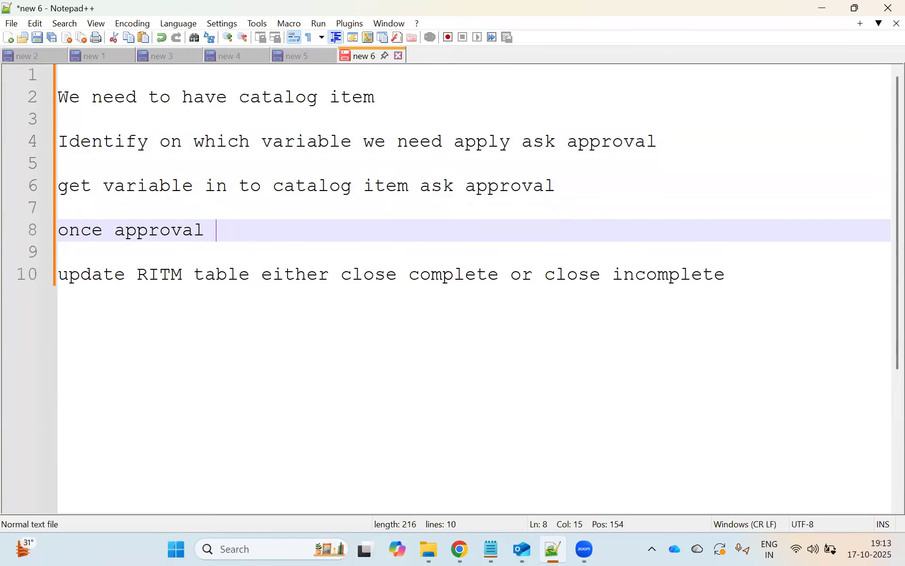
type("are done")
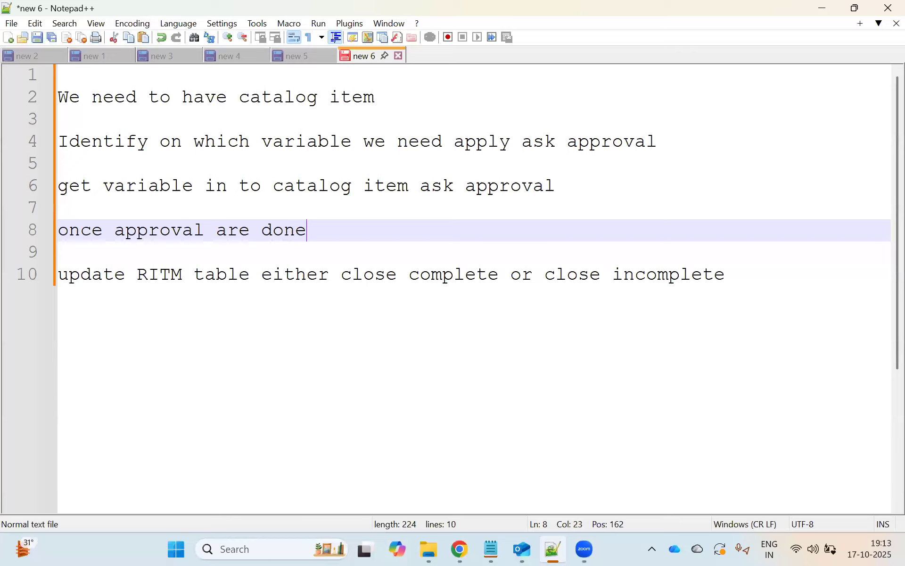
type(" we have to upate")
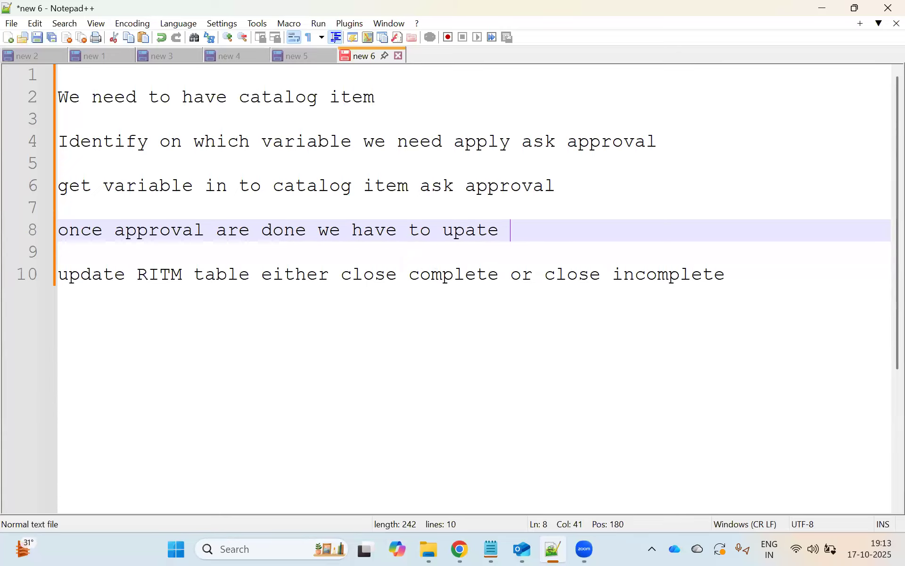
key("BackSpace")
key("BackSpace")
key("BackSpace")
type("date approval u")
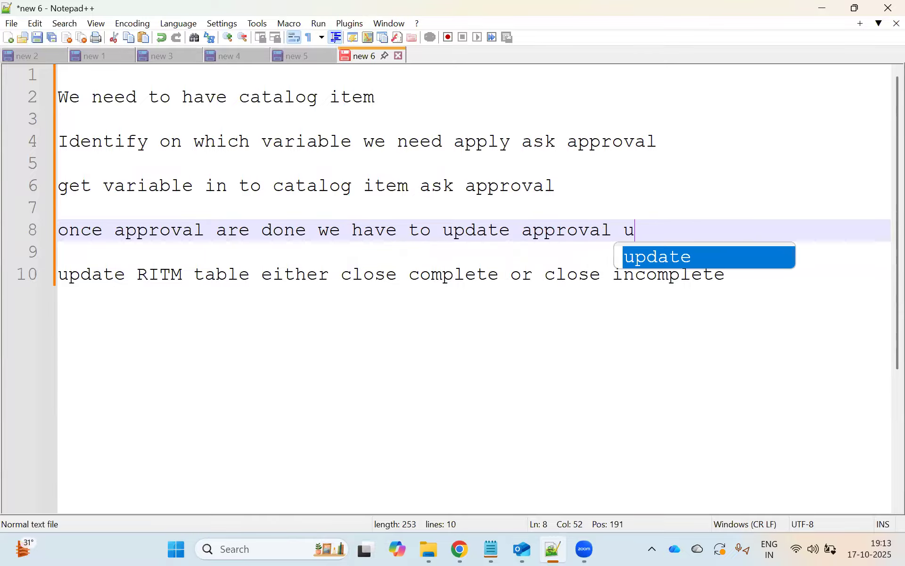
- Complete the note about updating the approval once approvals are done by appending "status updated"
type("pdated")
key("BackSpace")
key("BackSpace")
key("BackSpace")
key("BackSpace")
key("BackSpace")
key("BackSpace")
key("BackSpace")
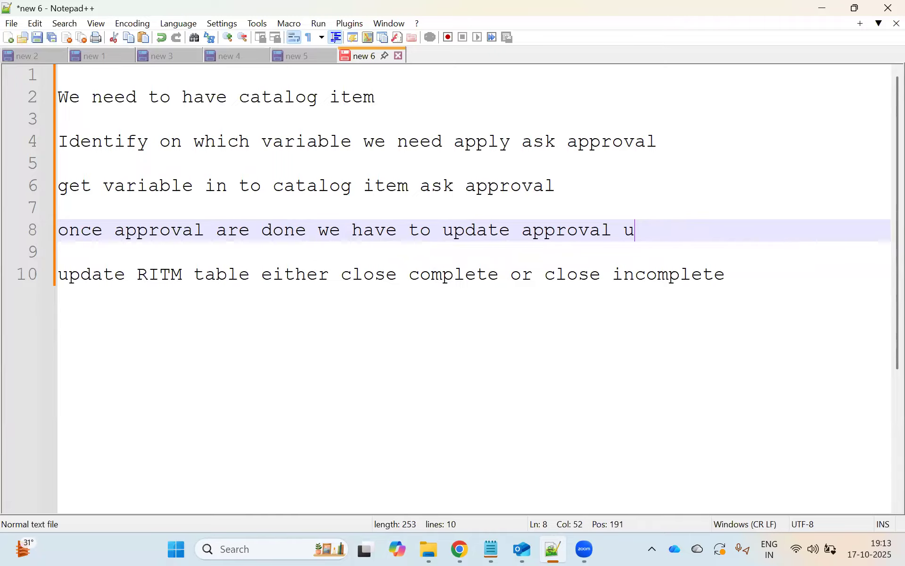
type("status updated")
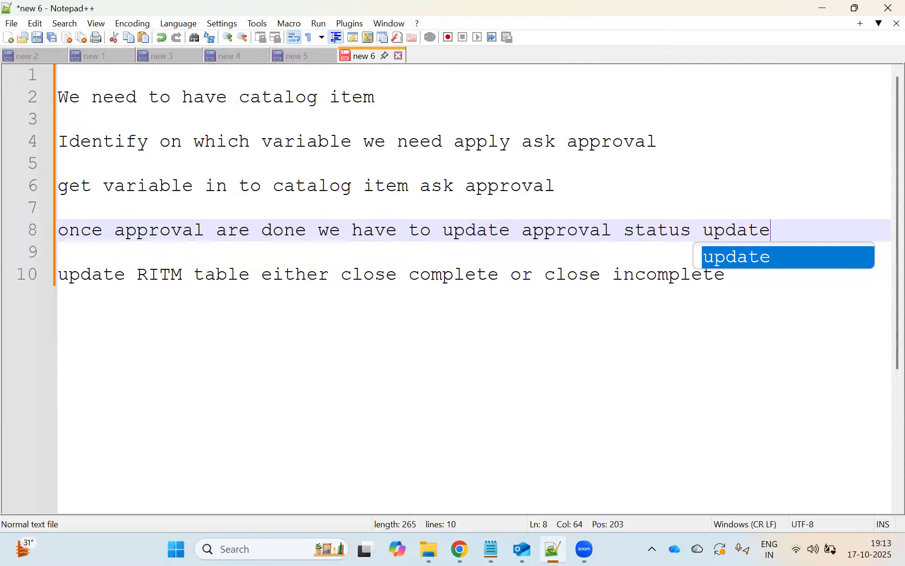
- Insert a note above the RITM table note reading "once approval rejected we need to update approval rejected", separated by a blank line
key("Return")
key("Return")
type("once ")
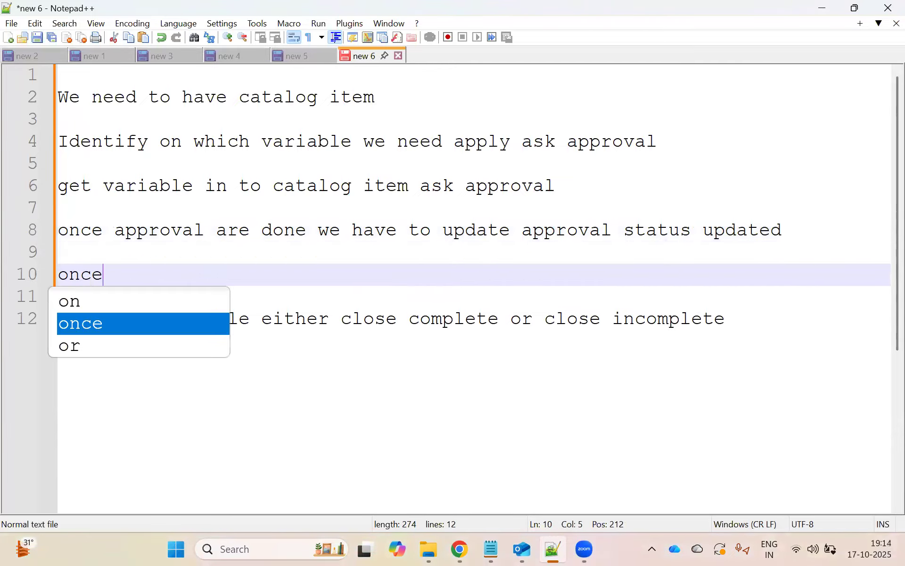
type("approval is")
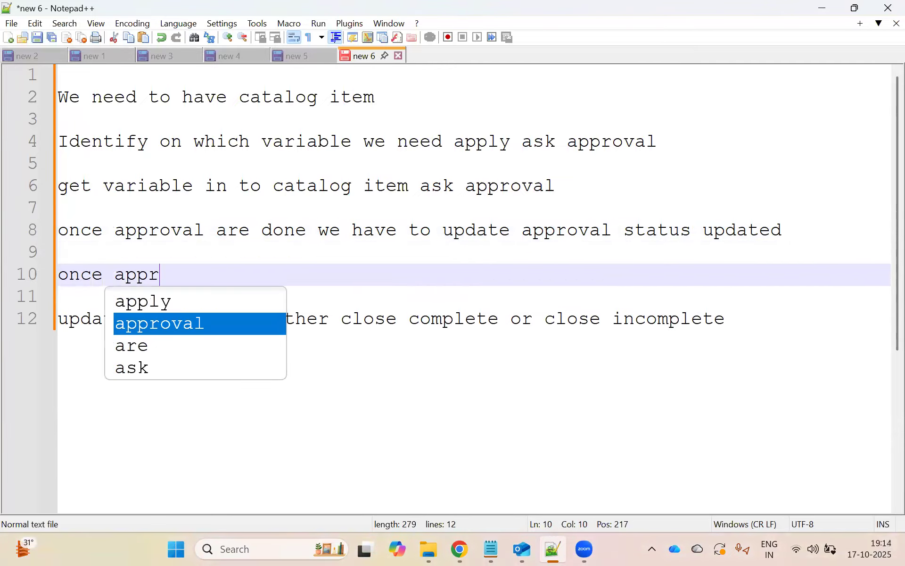
key("BackSpace")
key("BackSpace")
key("BackSpace")
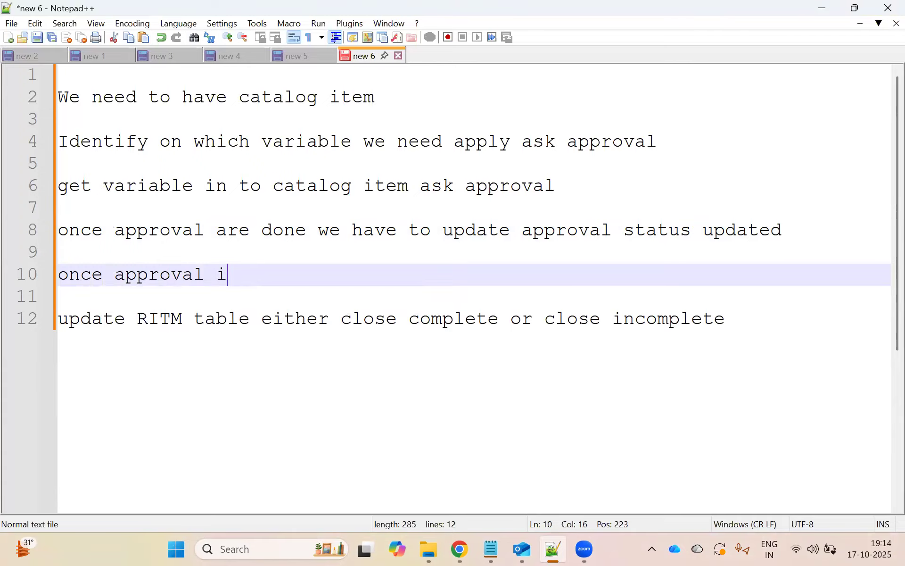
type("rejecte")
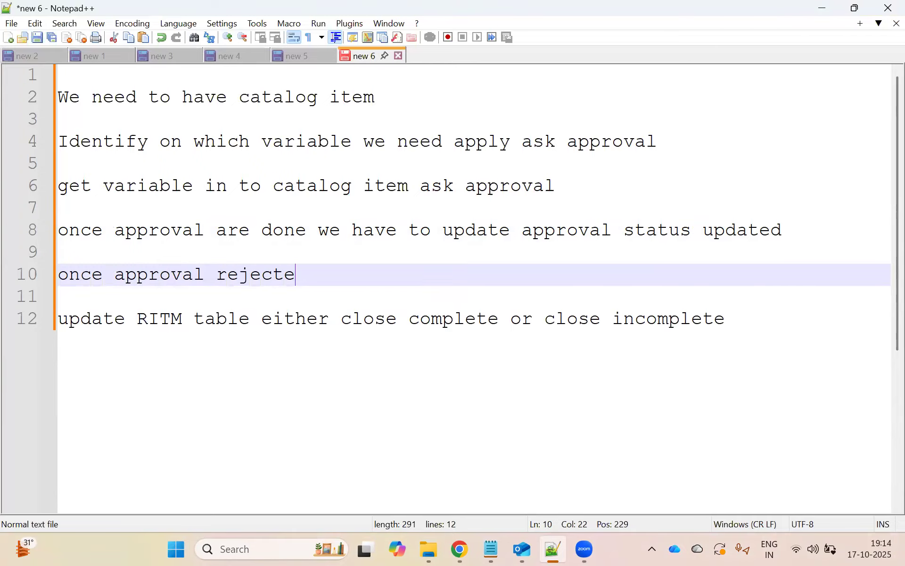
type("d we need to update")
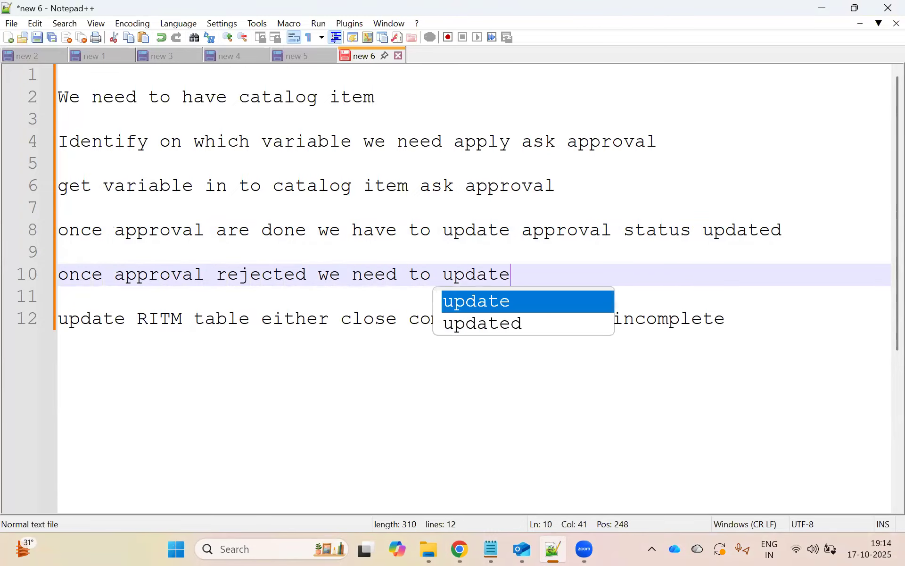
type(" approval rejected")
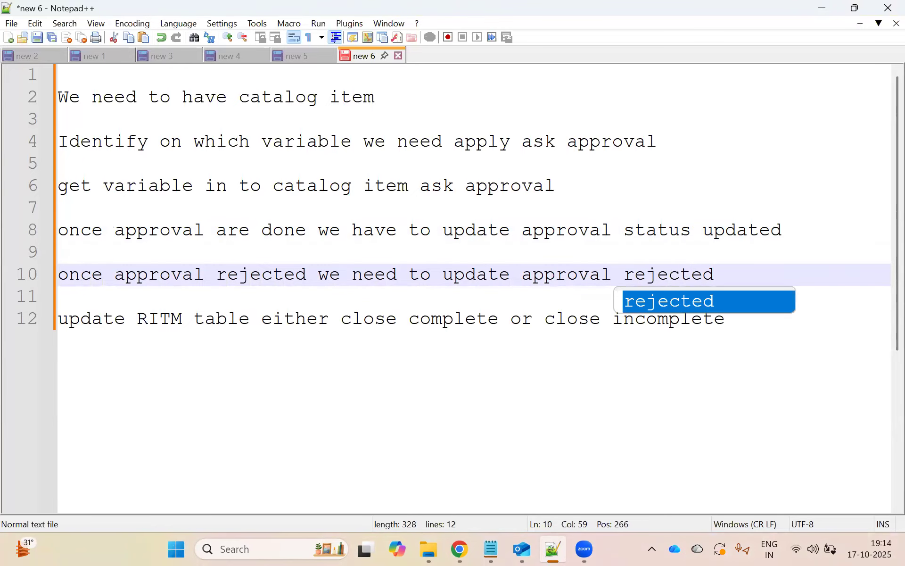
- Replace the final word "updated" with "approved" in the approval status note
left_click(797, 237)
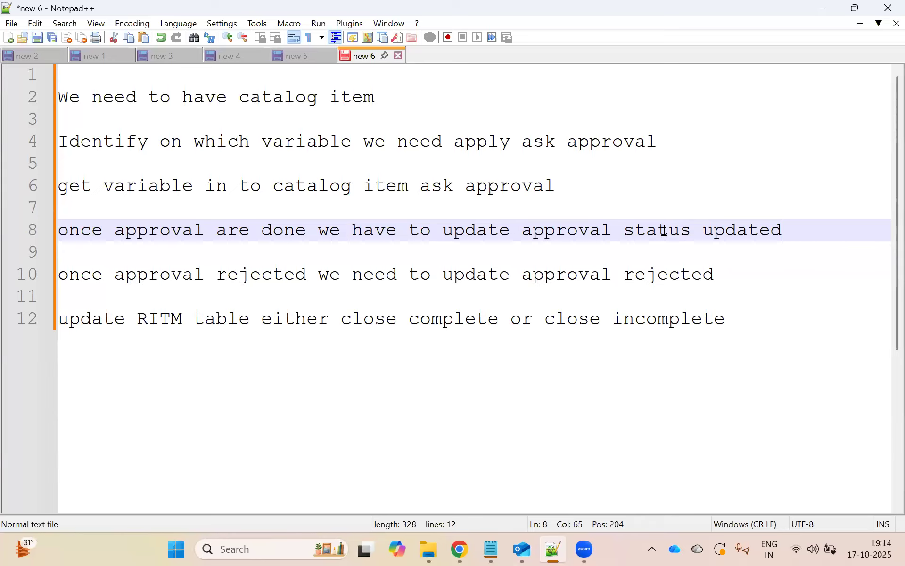
double_click(807, 228)
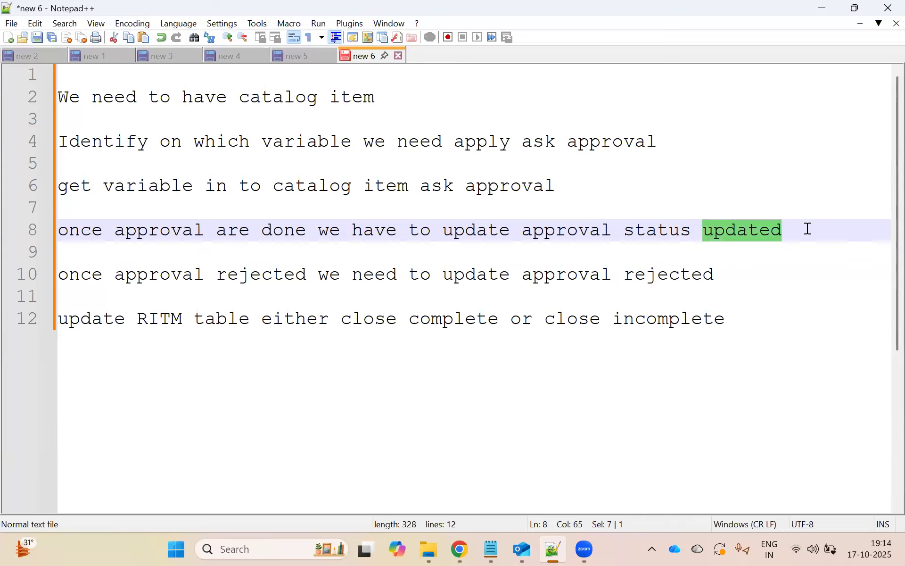
type("approved")
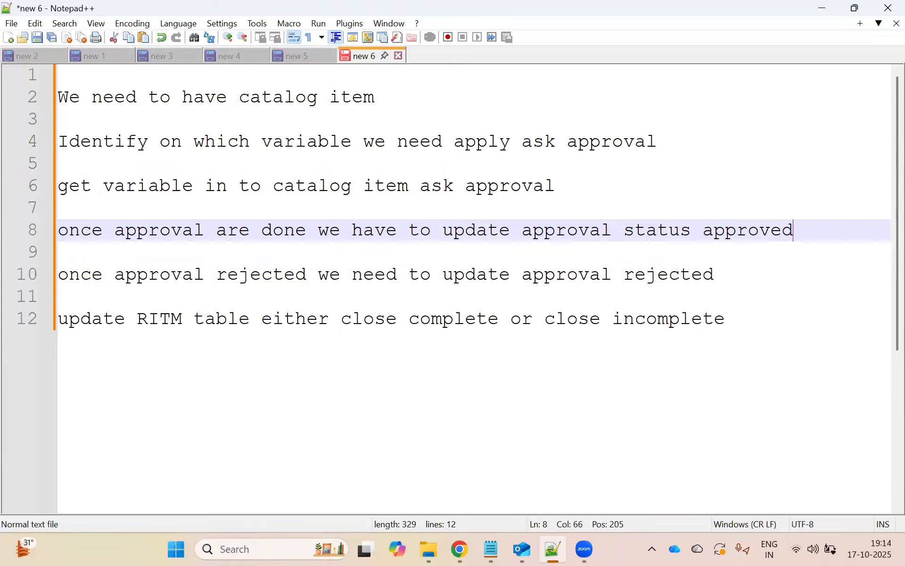
- Insert a note below the approval status note reading "we need create task sctask by providing group name and variable/description", separated by a blank line
key("Return")
key("Return")
type("we nbeed")
key("BackSpace")
key("BackSpace")
key("BackSpace")
key("BackSpace")
type("eed ")
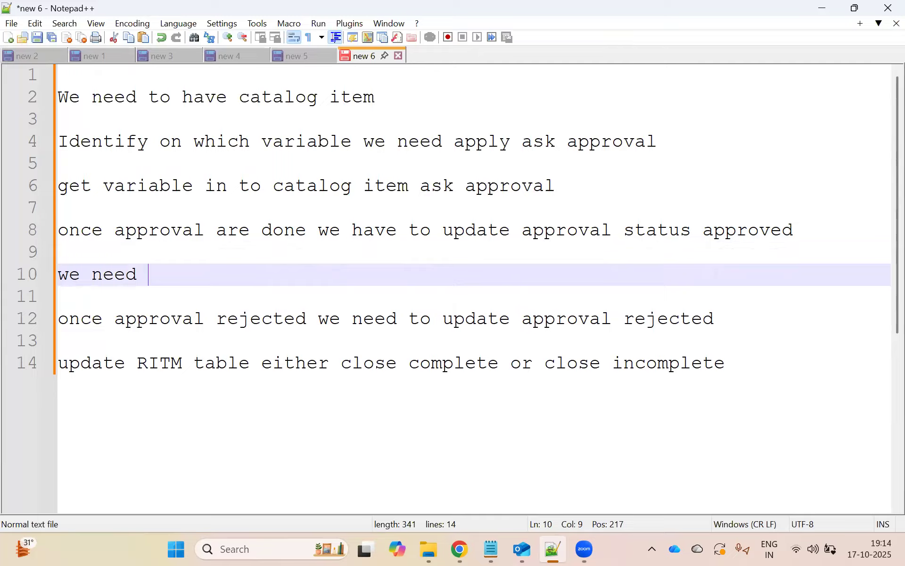
type("create task")
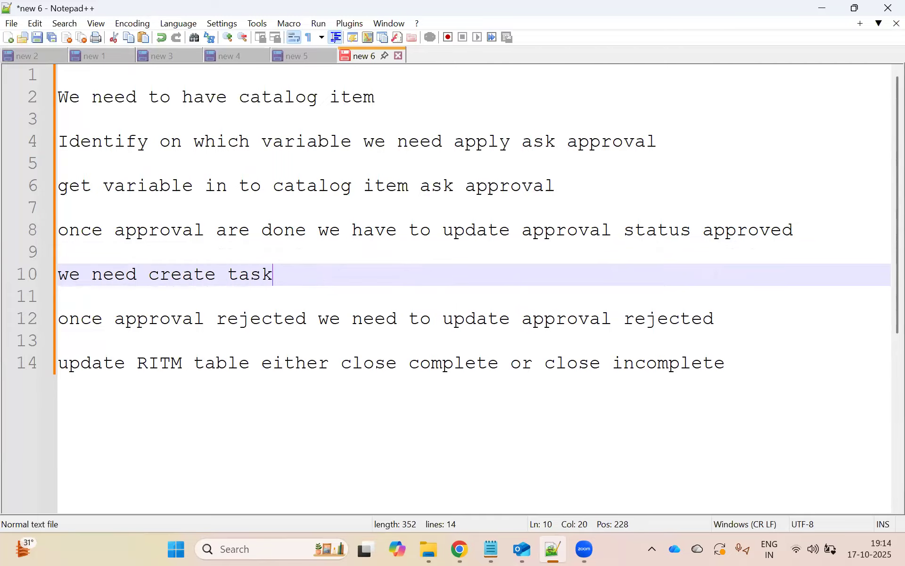
type(" s")
type("ctask")
type(" buy")
key("BackSpace")
key("BackSpace")
key("BackSpace")
type("y providing ")
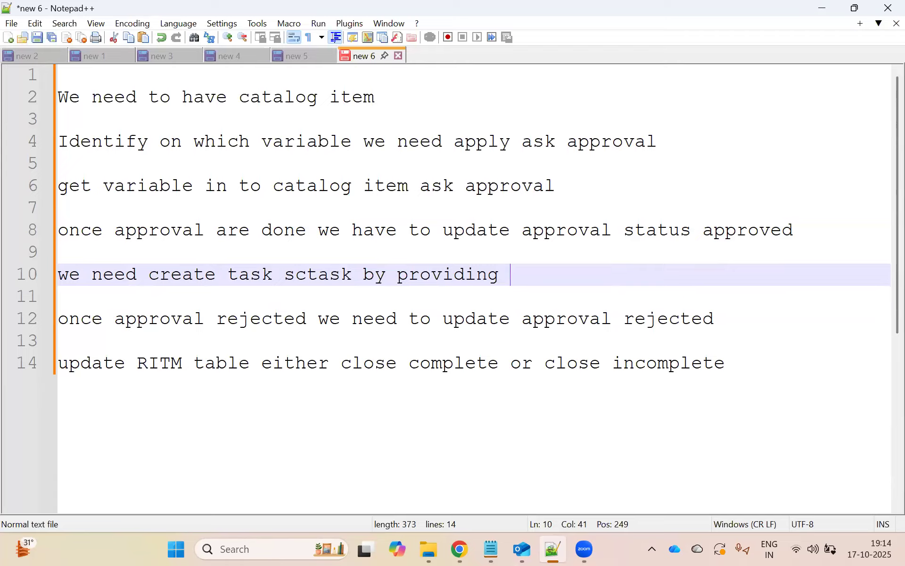
type("group name")
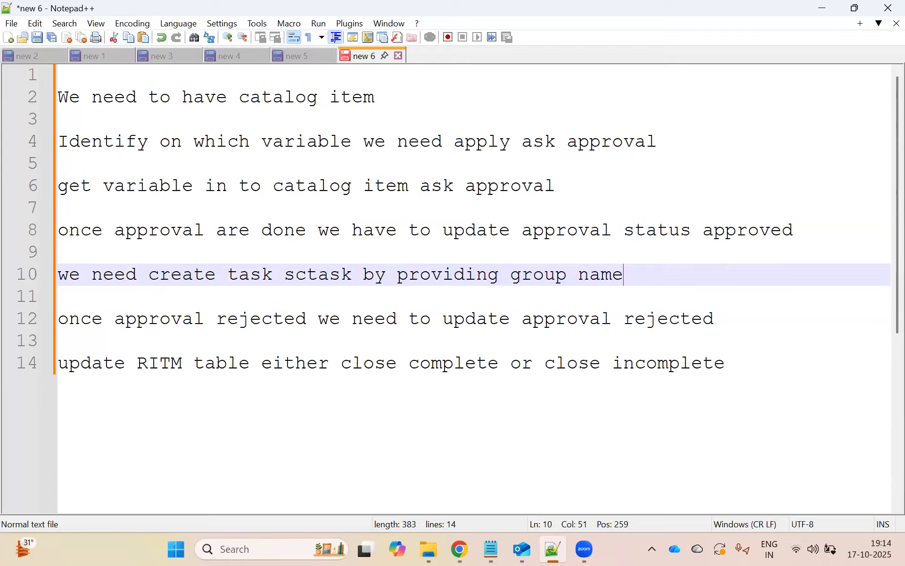
type(" and variab")
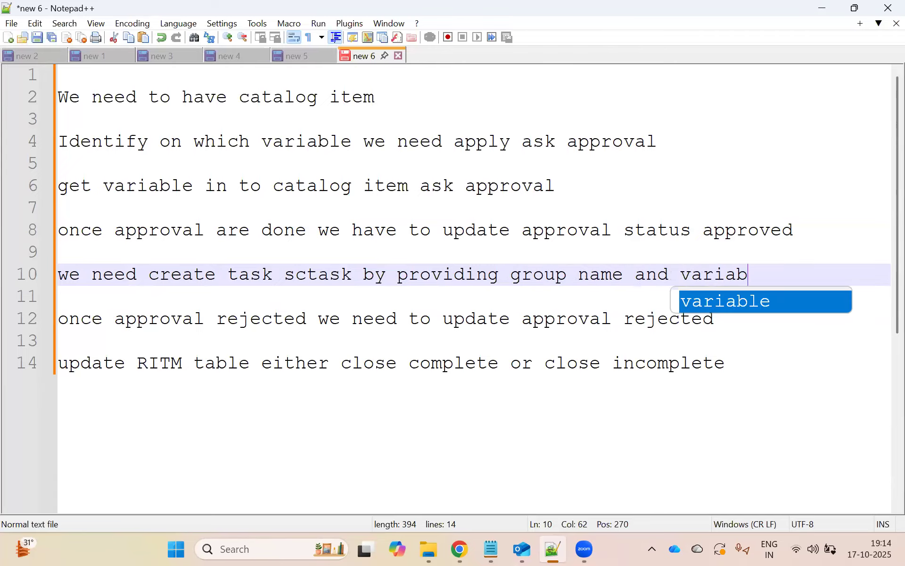
type("le/")
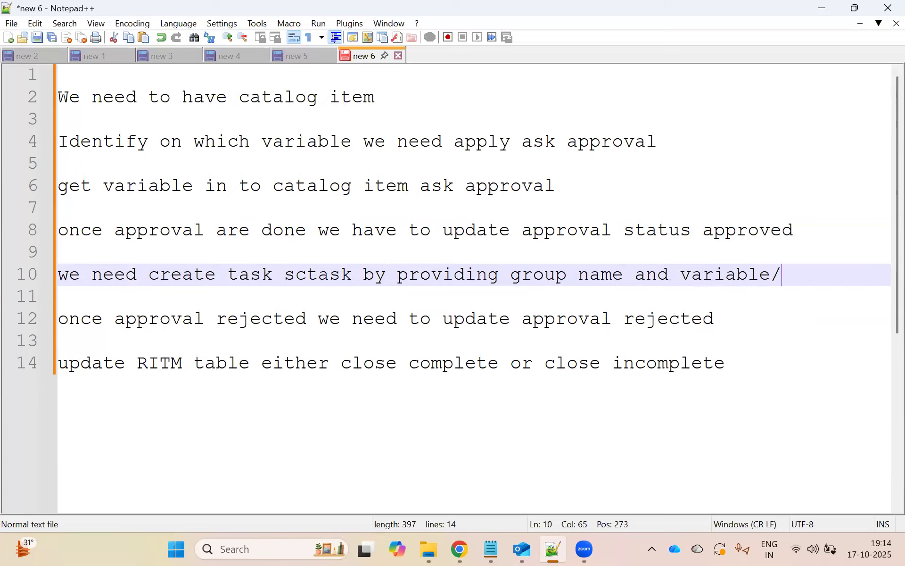
type("description")
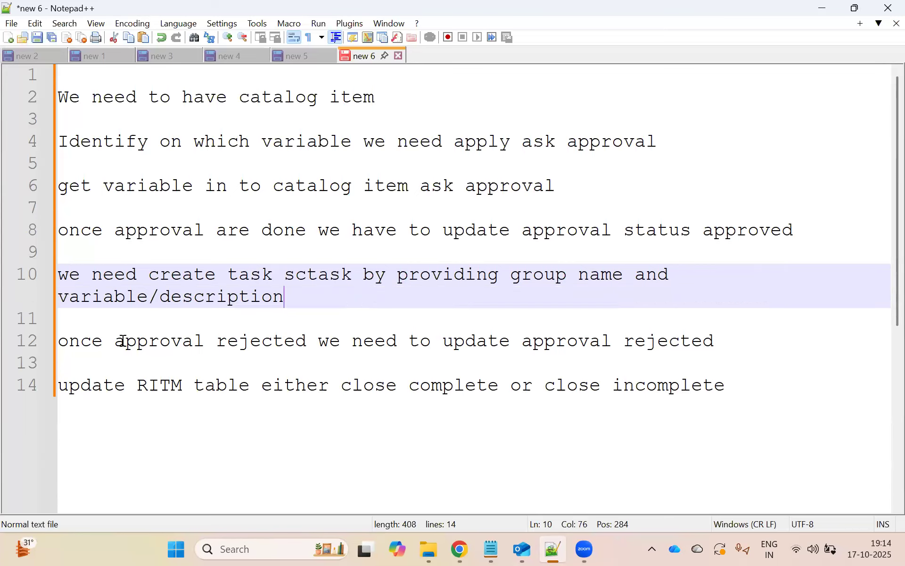
- Append "in RITM" to the note about updating the approval when it is rejected
left_click(488, 341)
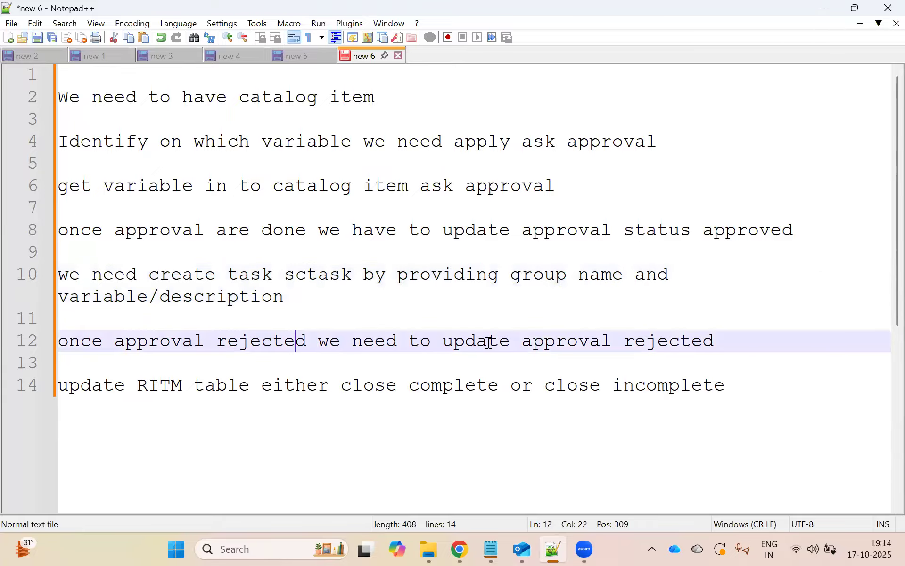
left_click(542, 343)
left_click(734, 340)
type("in RITM")
left_click(358, 366)
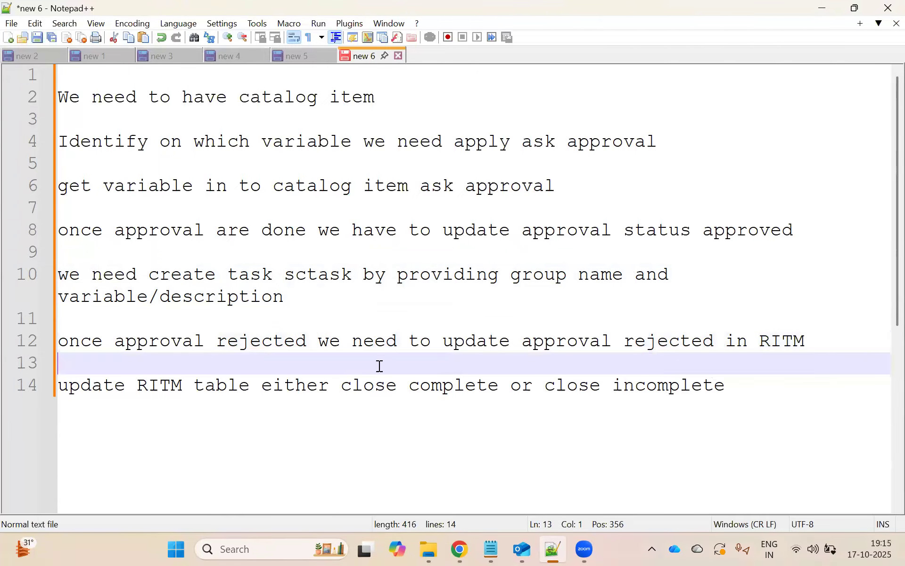
- Insert a note below the sctask note reading "One task fullfilled we need to update RITM close complete", separated by a blank line
left_click(387, 292)
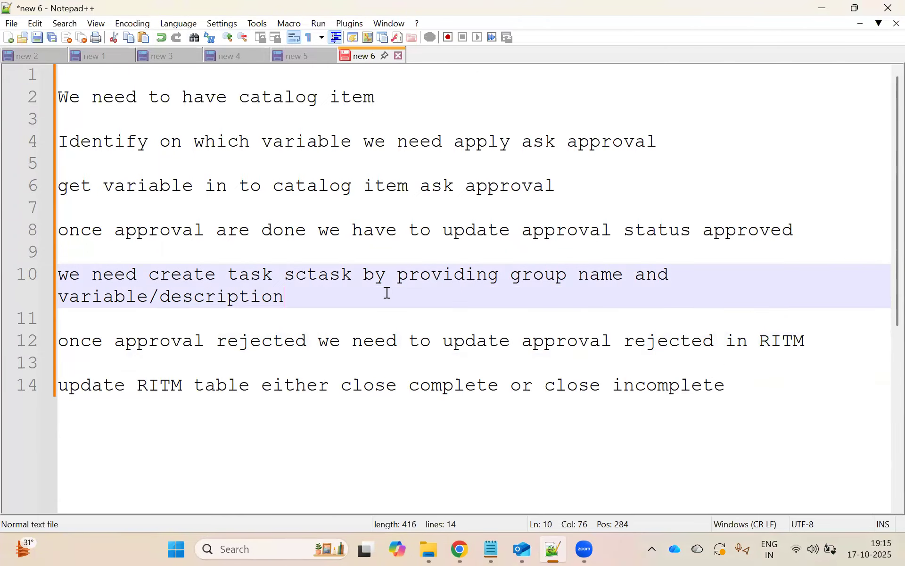
key("Return")
key("Return")
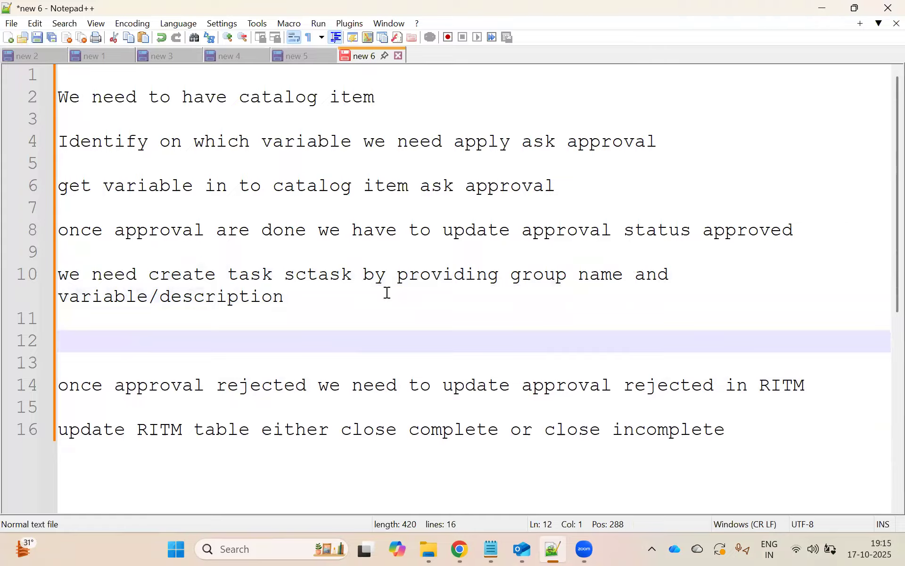
type("One approval")
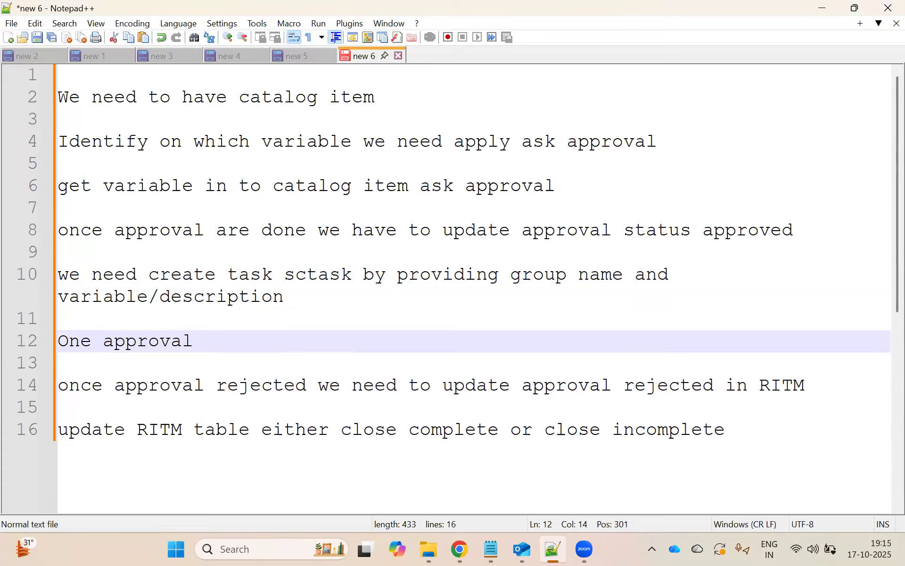
key("BackSpace")
key("BackSpace")
key("BackSpace")
key("BackSpace")
key("BackSpace")
key("BackSpace")
key("BackSpace")
key("BackSpace")
key("BackSpace")
type("task full")
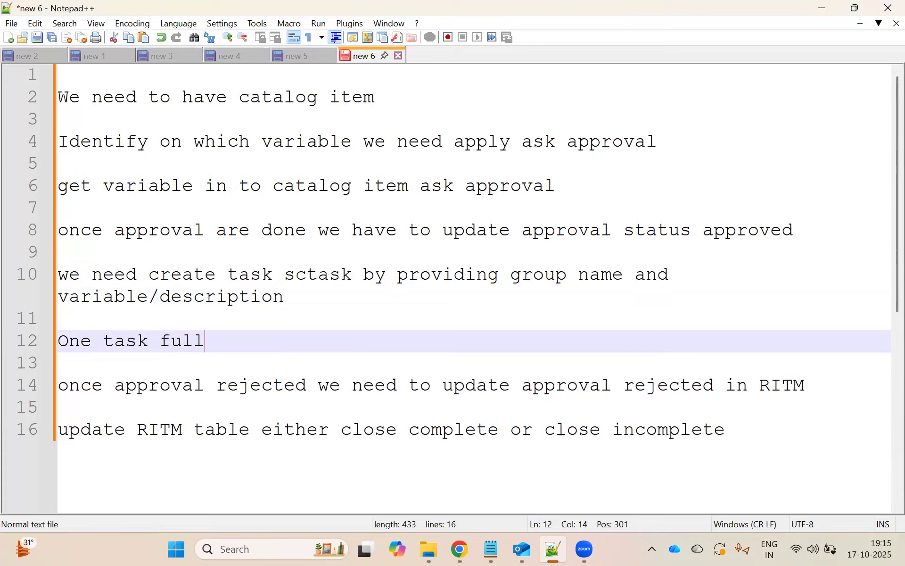
type("filled we ")
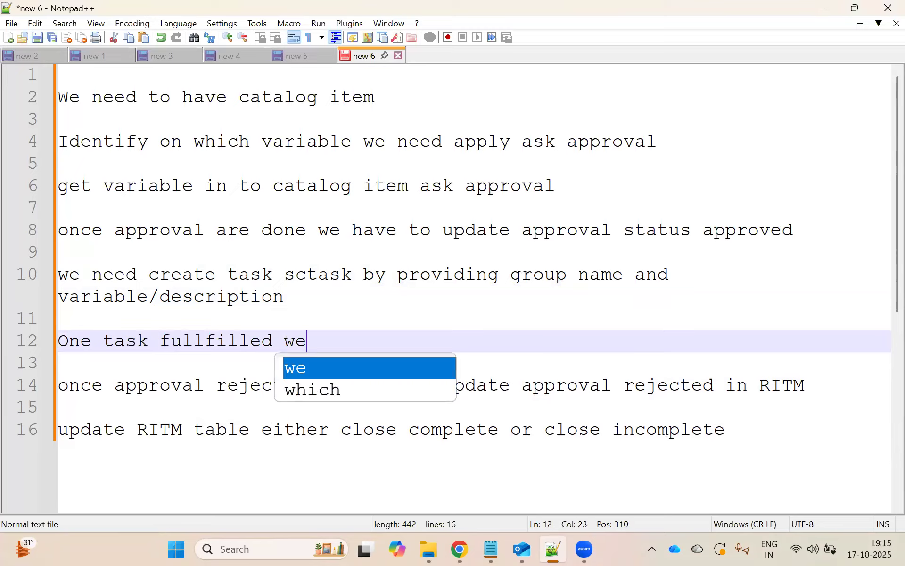
type("need to ")
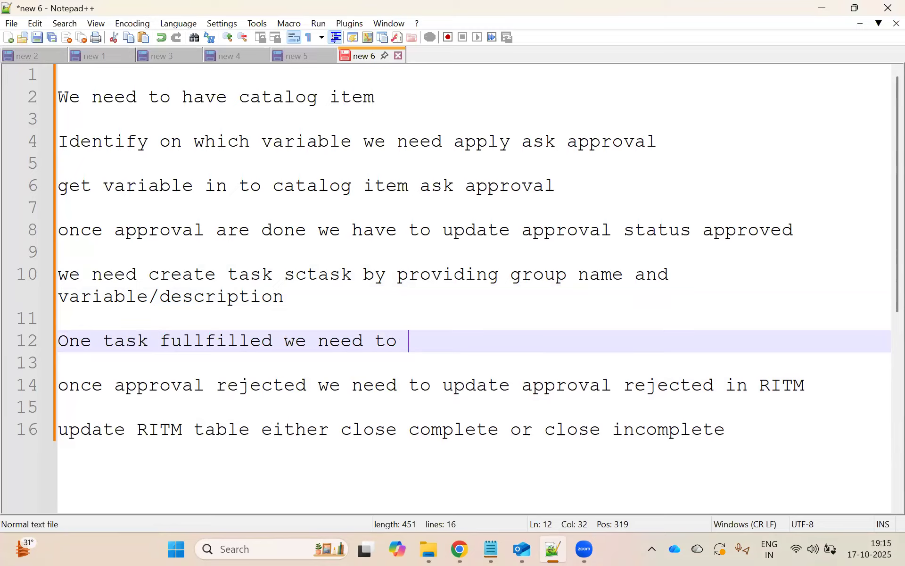
type("update RITM ")
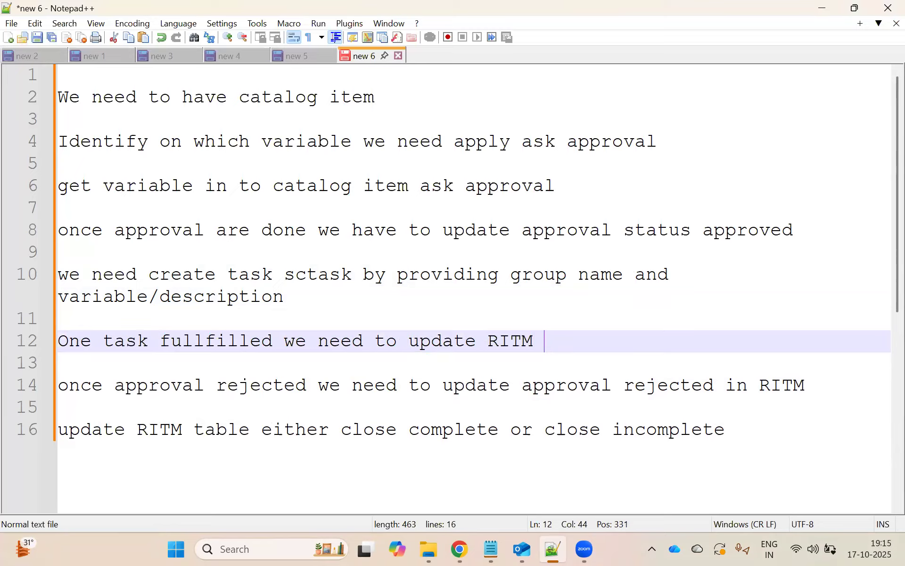
type("close")
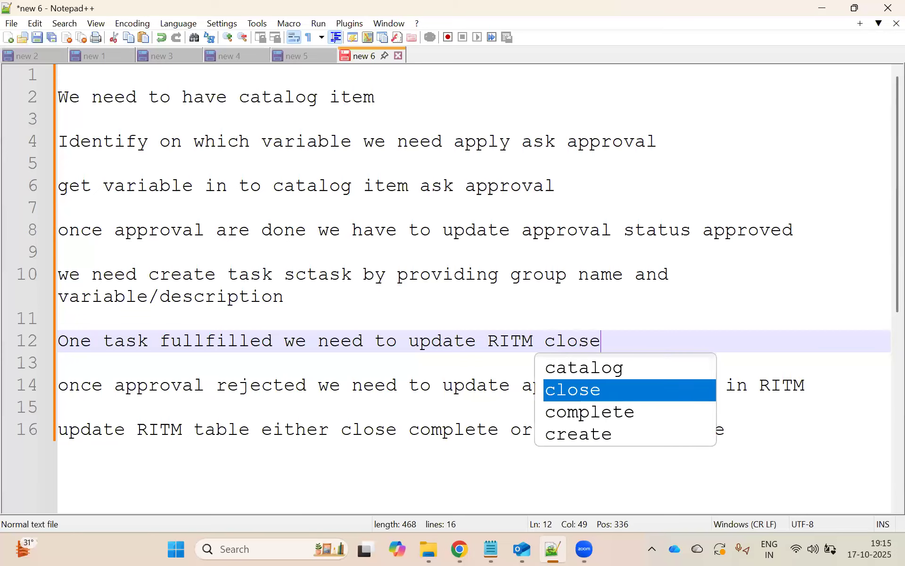
type(" complete")
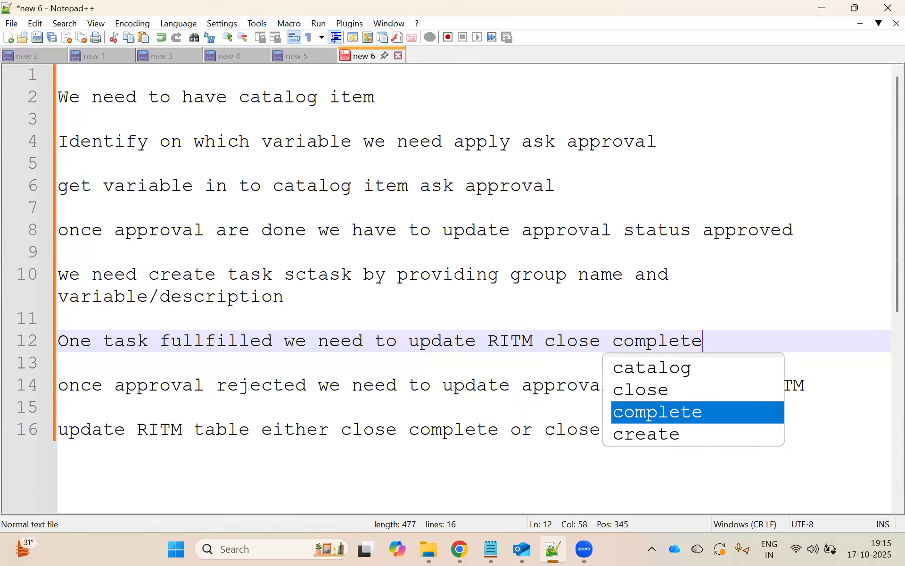
- Shorten the last note to "update RITM close incomplete" by removing "table either close complete or"
left_click(217, 415)
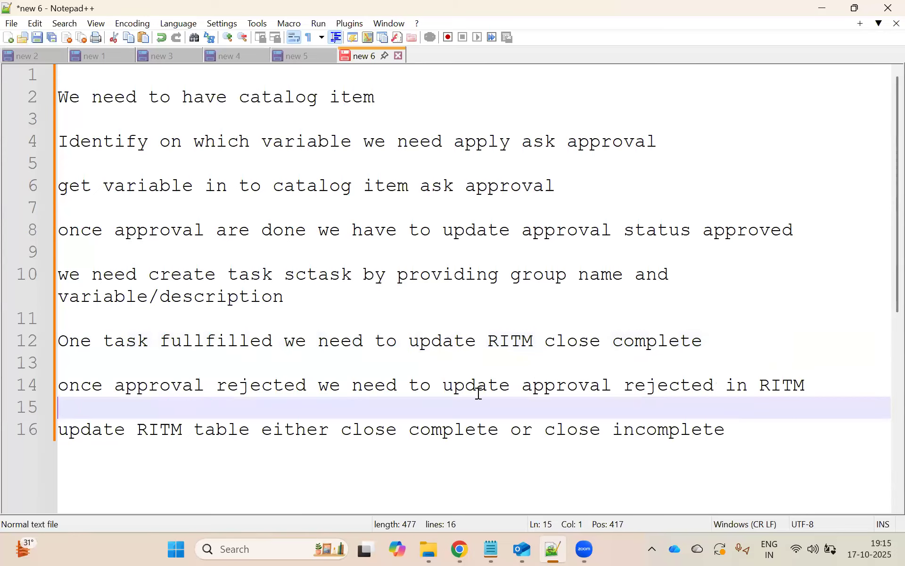
left_click(737, 420)
left_click(543, 430)
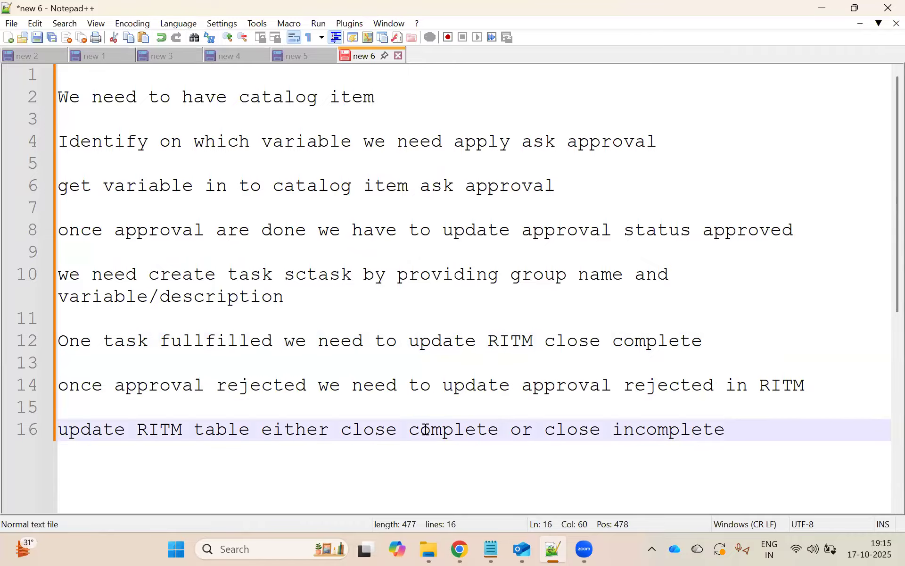
left_click(261, 430, "shift")
mouse_move(186, 418)
left_mouse_down()
mouse_move(236, 426)
mouse_move(196, 427)
left_mouse_up()
key("Delete")
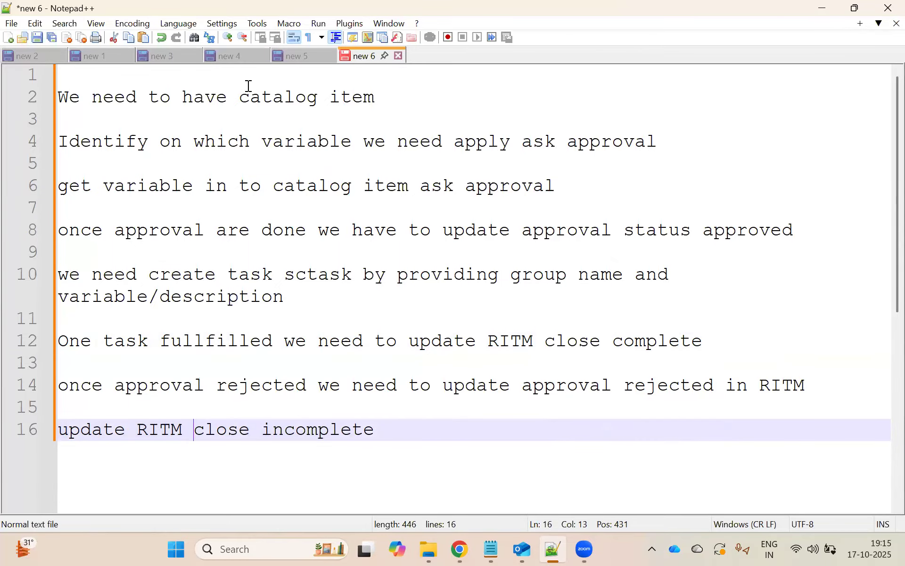
- Review the notes about having a catalog item and identifying the variable for the ask approval
left_click(395, 98)
key("ctrl+shift+Left")
key("ctrl+shift+Left")
key("ctrl+shift+Left")
key("ctrl+shift+Left")
key("ctrl+shift+Left")
key("ctrl+shift+Left")
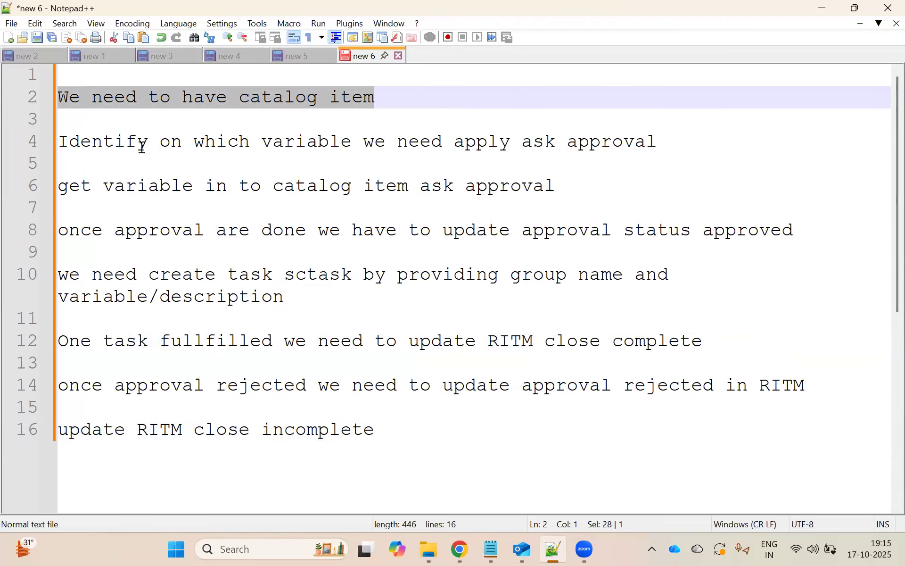
left_click_drag(67, 142, 600, 142)
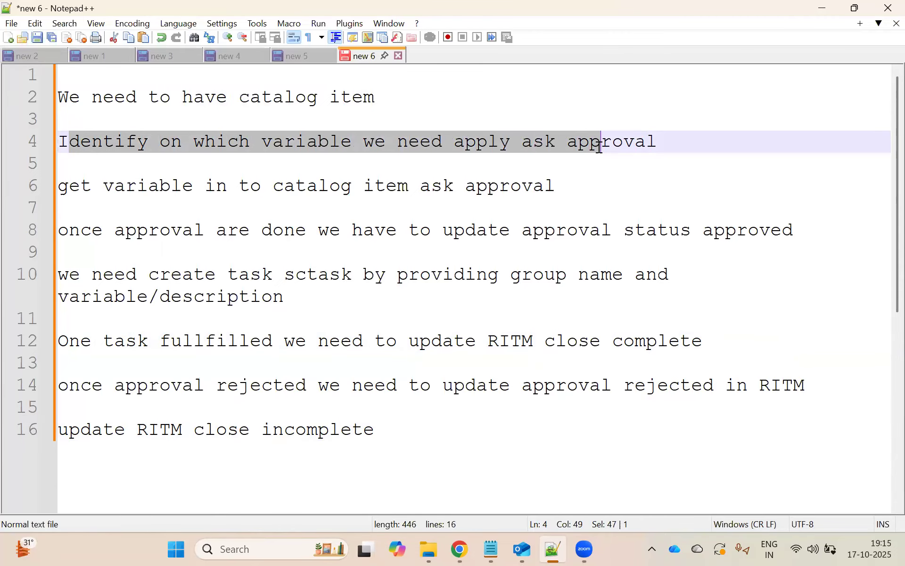
key("Down")
left_click_drag(432, 142, 673, 140)
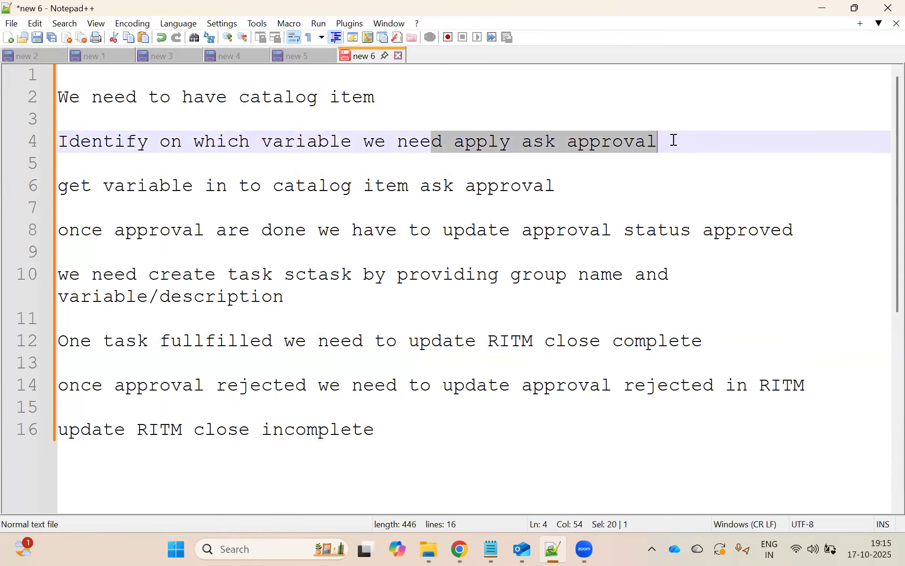
- Move the note "get variable in to catalog item ask approval" directly below the catalog item note, keeping single blank lines between notes
left_click_drag(564, 186, 73, 189)
right_click(72, 183)
left_click(104, 198)
left_click(404, 105)
key("Return")
key("Return")
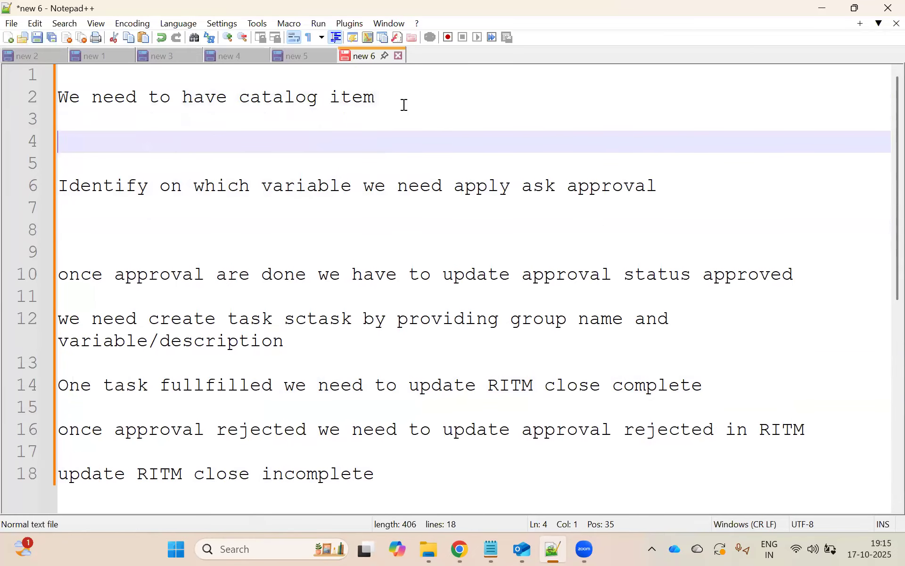
key("ctrl+v")
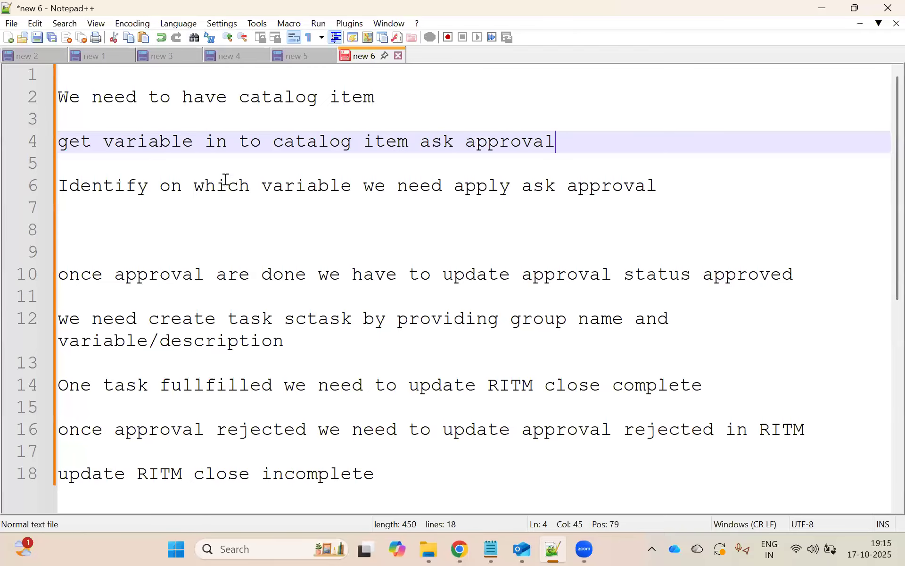
left_click(84, 218)
key("Delete")
key("Delete")
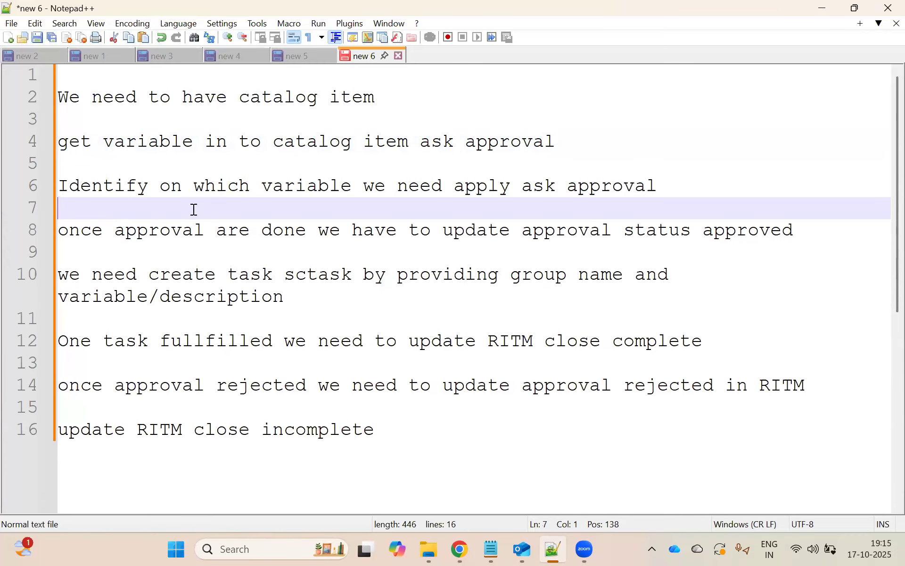
- Review the notes about identifying the variable for approval and updating the approval status to approved
left_click(204, 186)
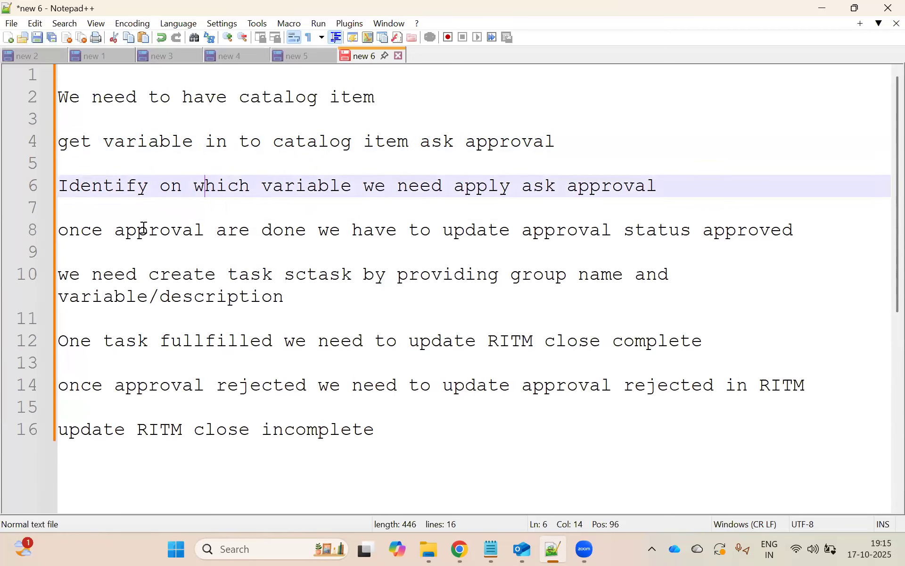
left_click(93, 230)
left_click(172, 230)
left_click(295, 231)
left_click(125, 231)
left_click(409, 231)
left_click_drag(517, 230, 615, 231)
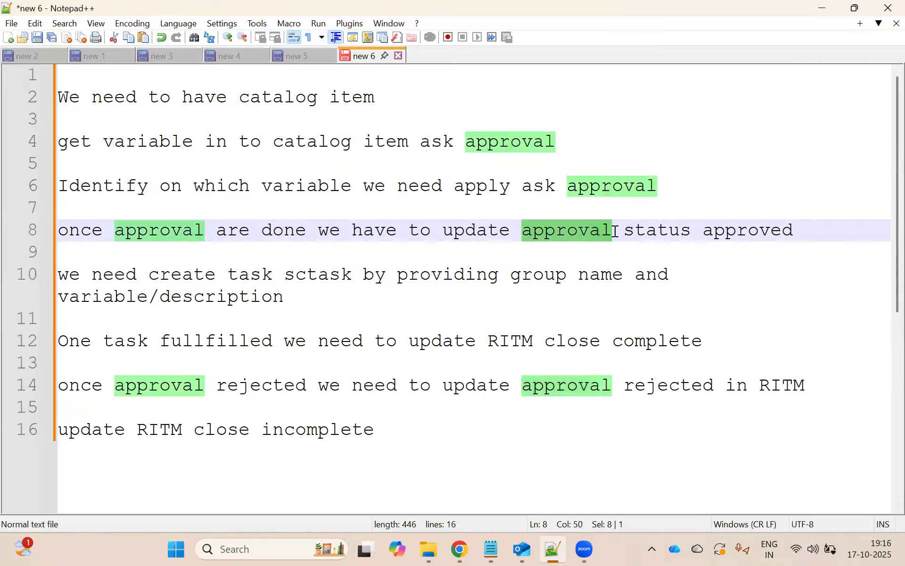
left_click(657, 231)
left_click_drag(692, 231, 760, 231)
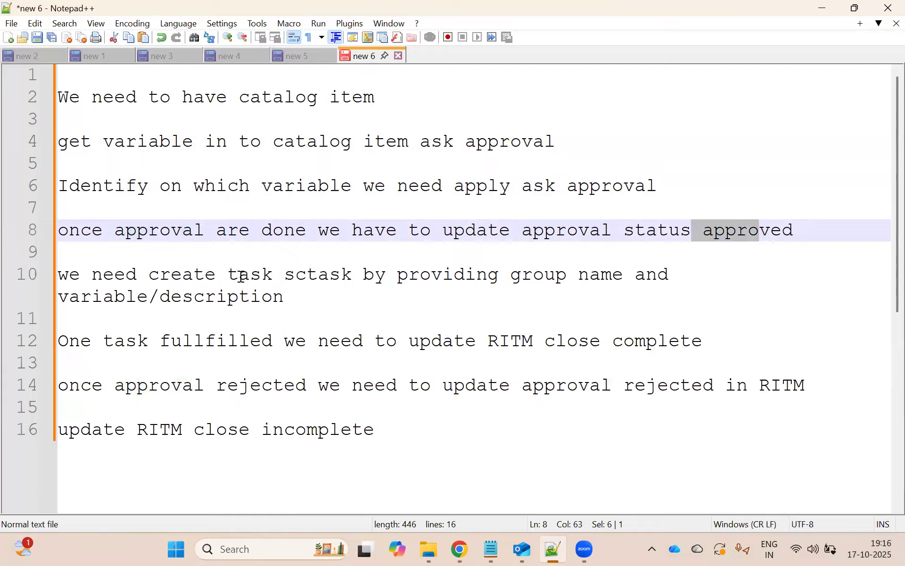
left_click(148, 274)
left_click(657, 231)
left_click_drag(657, 231, 771, 231)
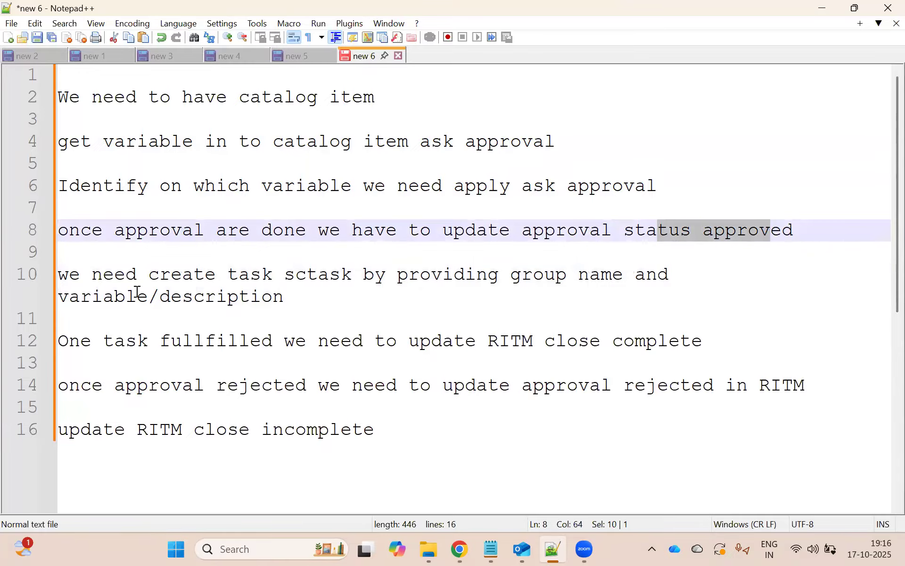
- Review the notes about creating the sctask with group name and variable/description and updating the RITM to close complete
left_click_drag(101, 274, 623, 279)
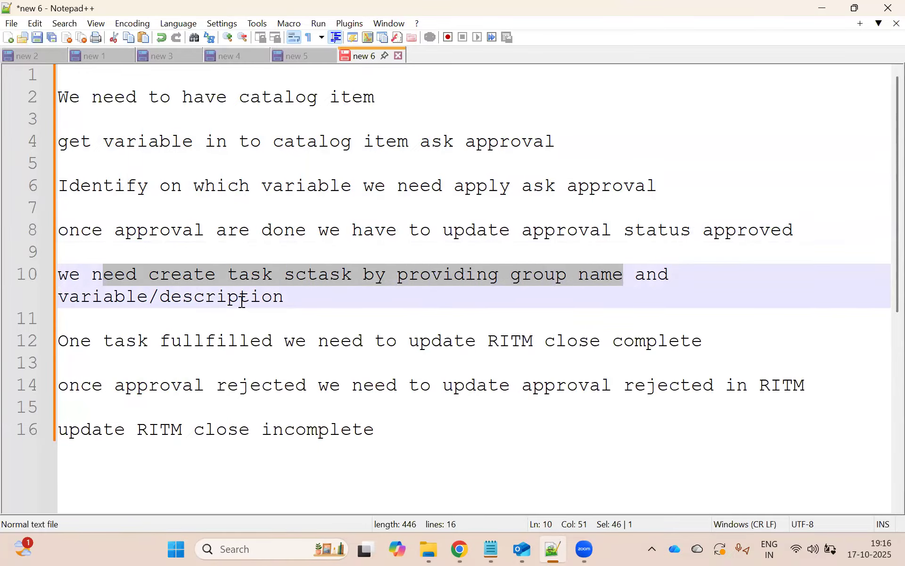
left_click(303, 299)
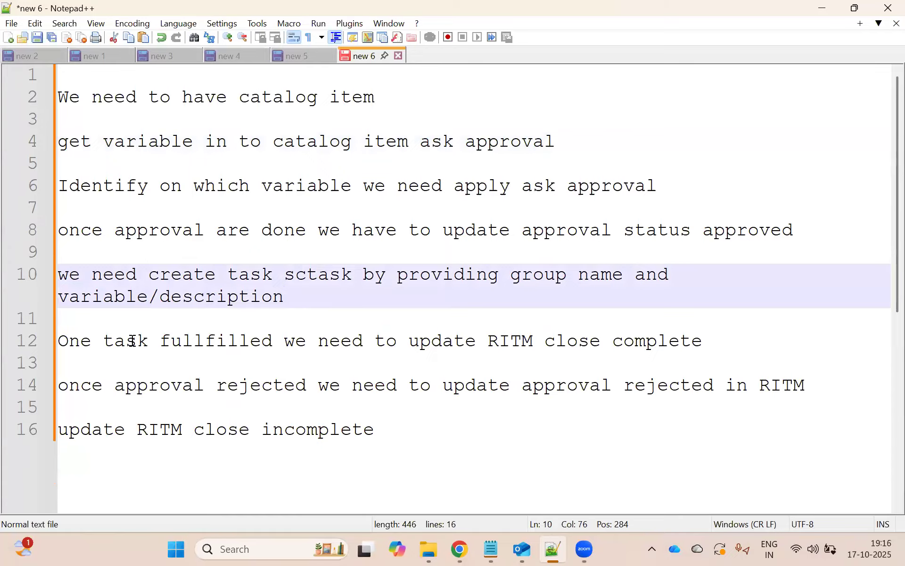
left_click(250, 340)
left_click(330, 340)
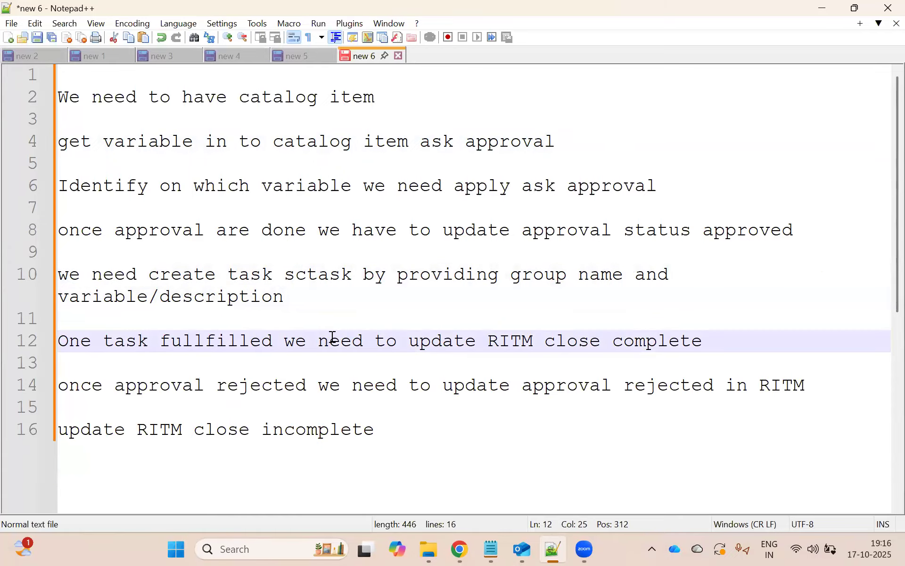
left_click(395, 336)
left_click(467, 336)
left_click(558, 336)
left_click(617, 336)
left_click_drag(531, 343, 567, 342)
left_click_drag(643, 342, 723, 343)
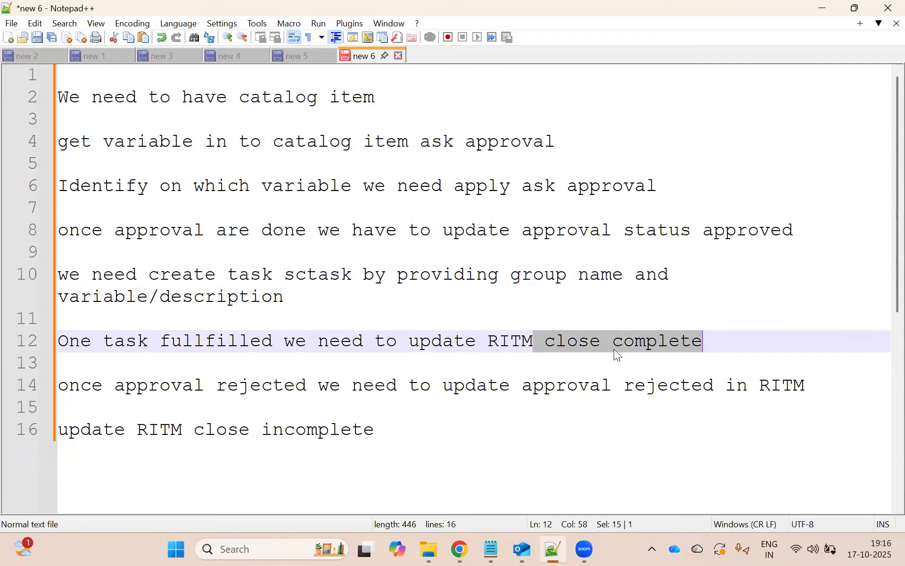
- Review the notes about updating a rejected approval in the RITM and closing it incomplete
left_click(92, 384)
left_click(127, 384)
left_click(228, 384)
left_click(320, 385)
left_click_drag(408, 385, 800, 383)
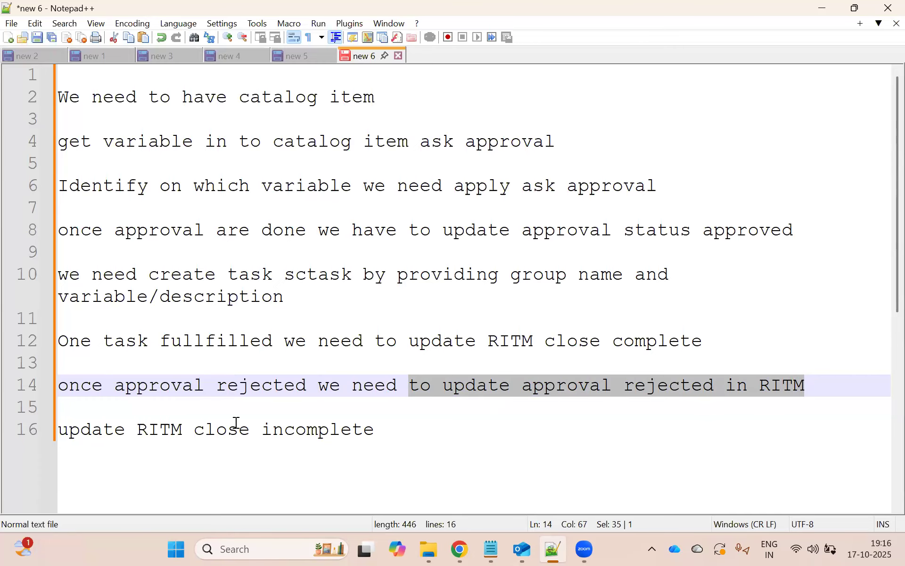
left_click(392, 427)
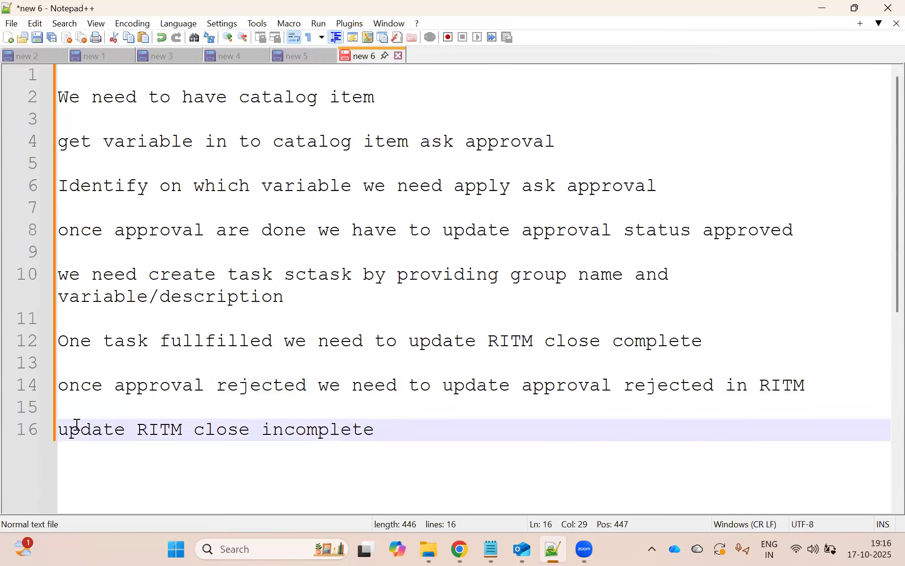
- Replace the word "update" with "Once" at the start of the last note about RITM close incomplete
left_click(73, 431)
left_click_drag(117, 429, 41, 429)
key("Delete")
key("Delete")
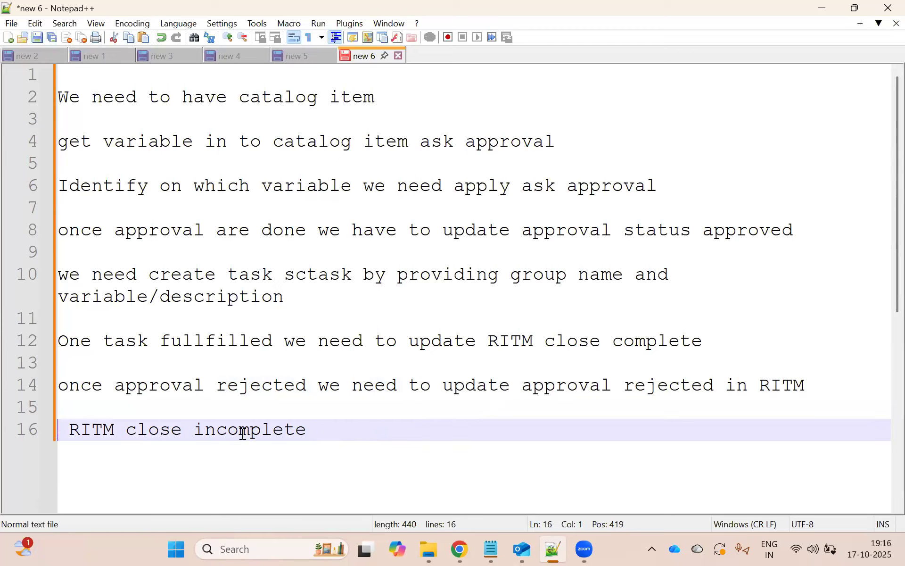
type("Once")
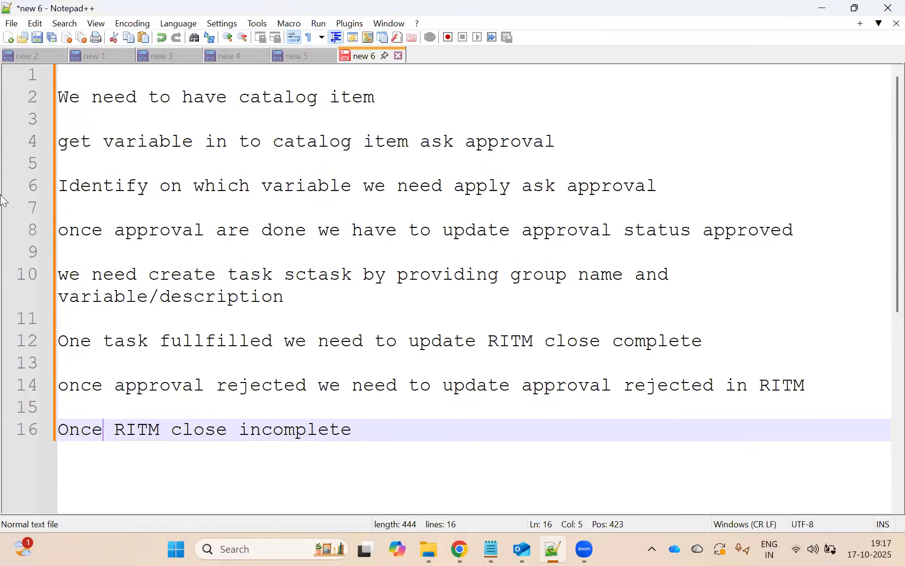
left_click_drag(376, 430, 34, 74)
left_click(346, 319)
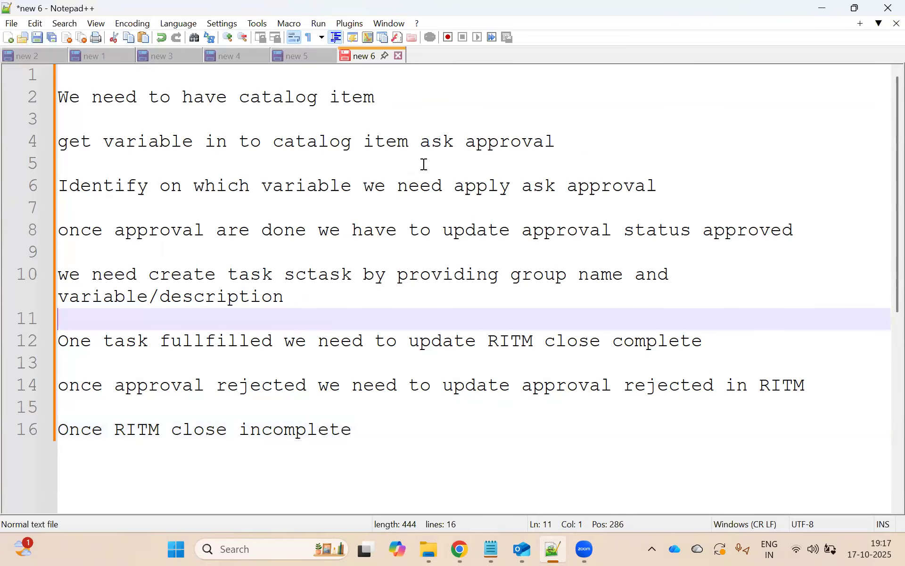
left_click(229, 184)
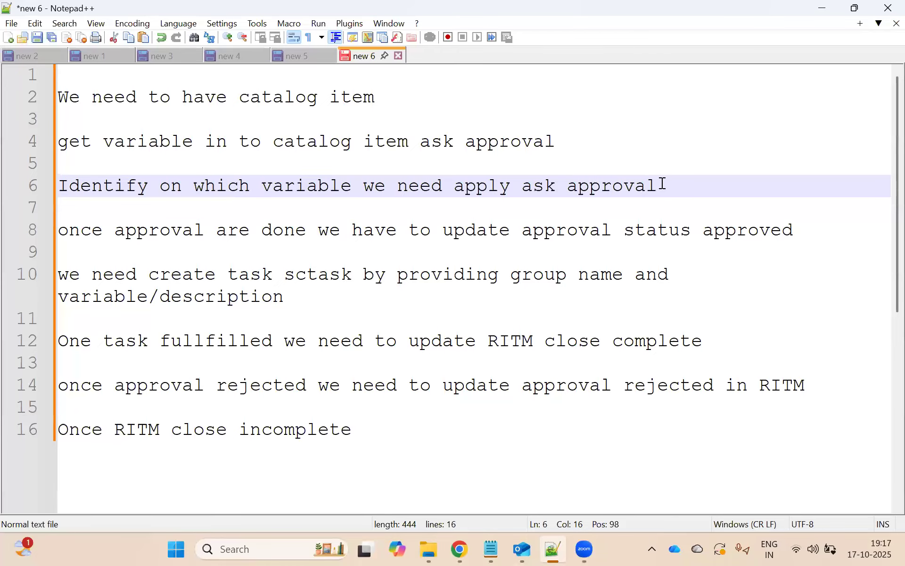
- Append "iphone 6s item incase of gold slection we will drive approval" to the note about getting the variable into the catalog item
left_click(570, 141)
type("iphone 6")
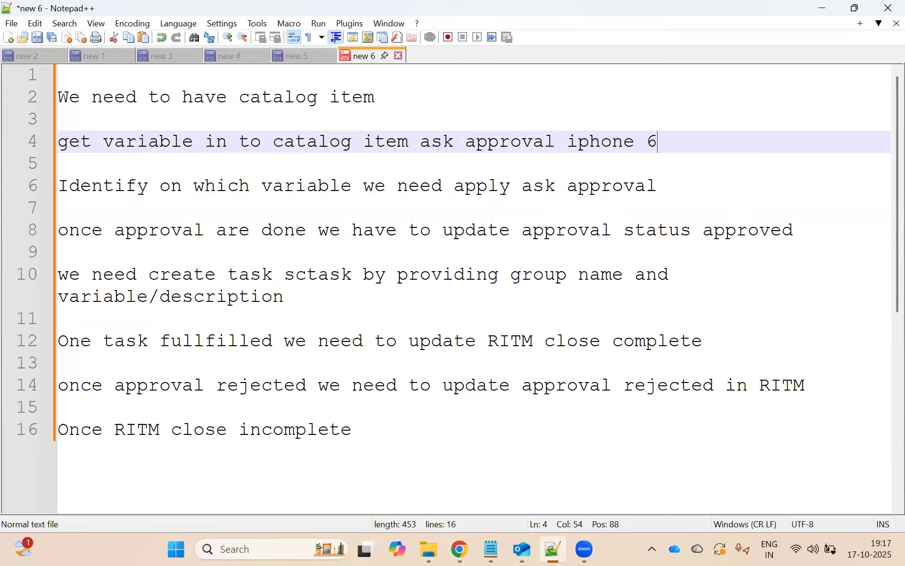
type("s item")
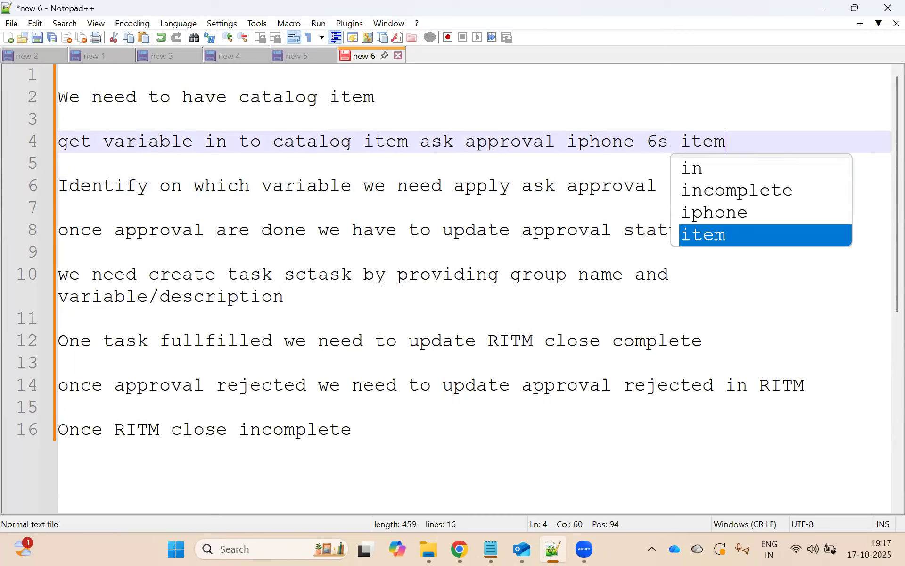
left_click(754, 135)
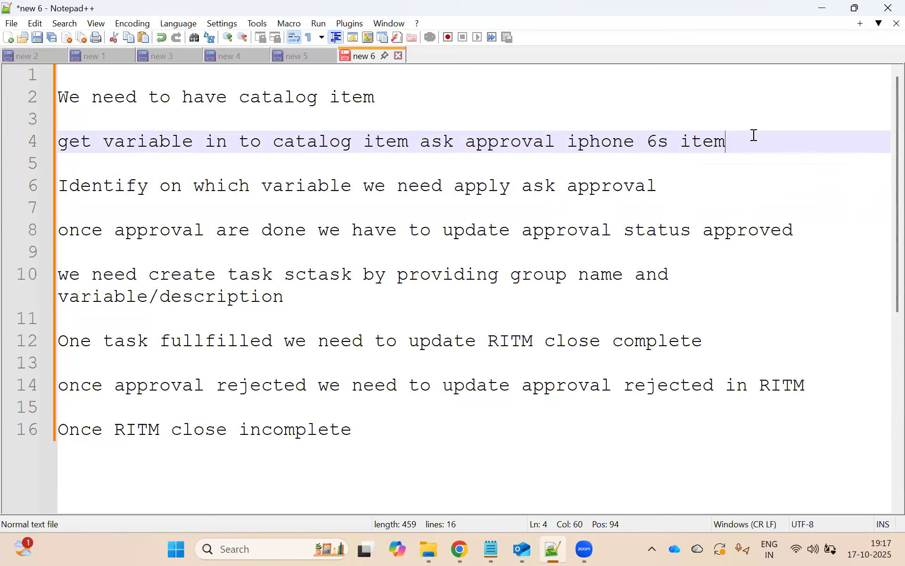
type("incase of ")
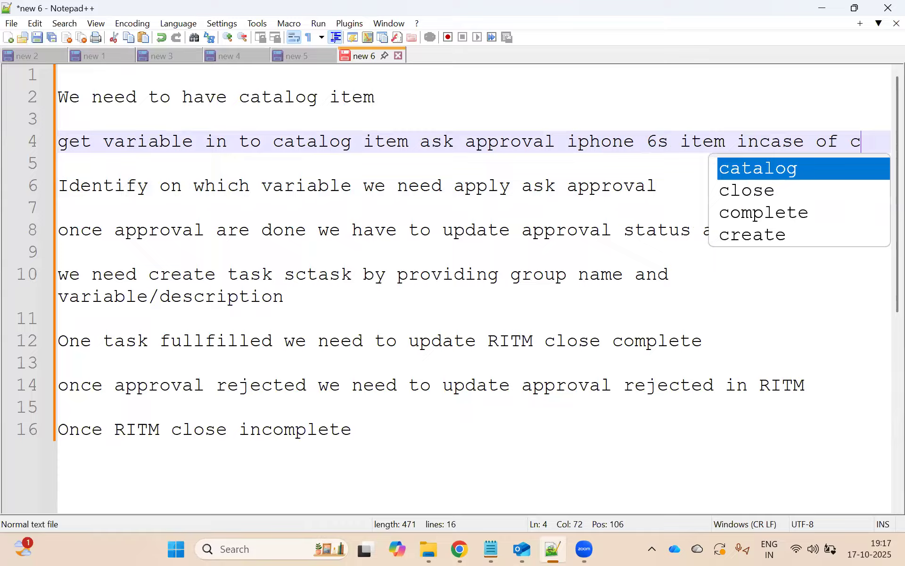
type("gold s")
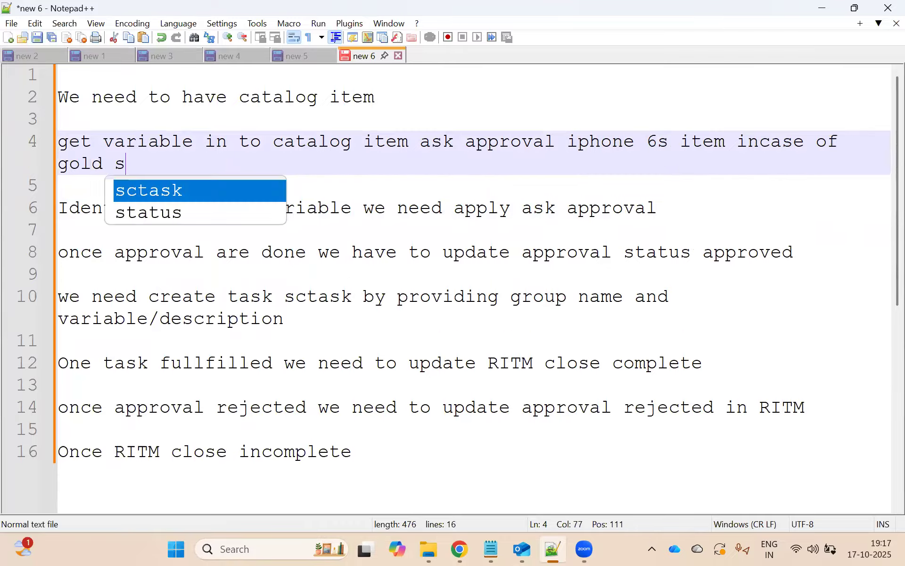
type("lection we will ")
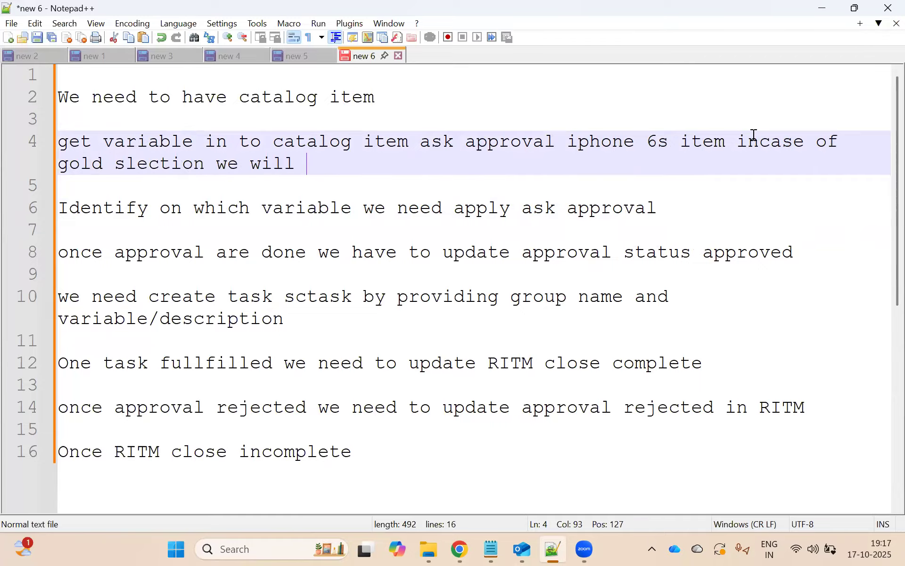
type("drive approval")
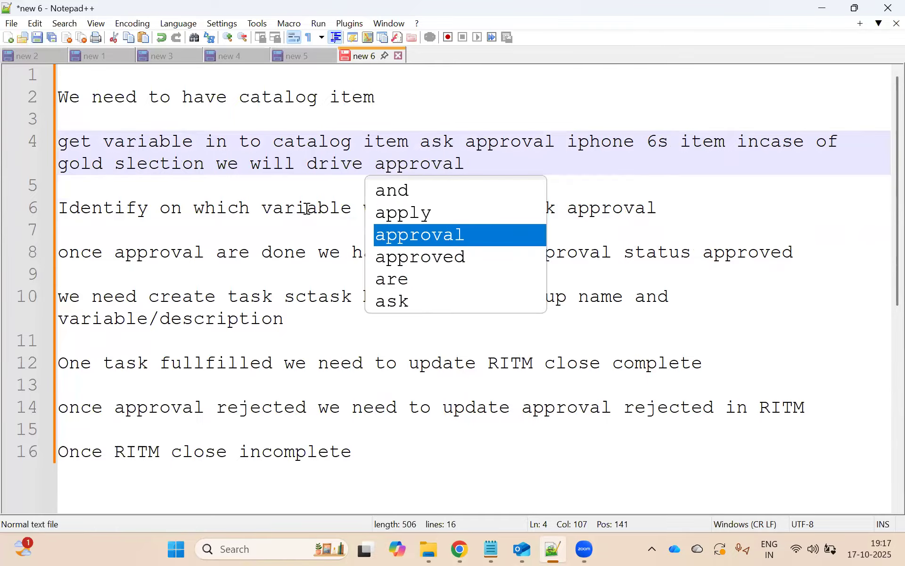
left_click(239, 207)
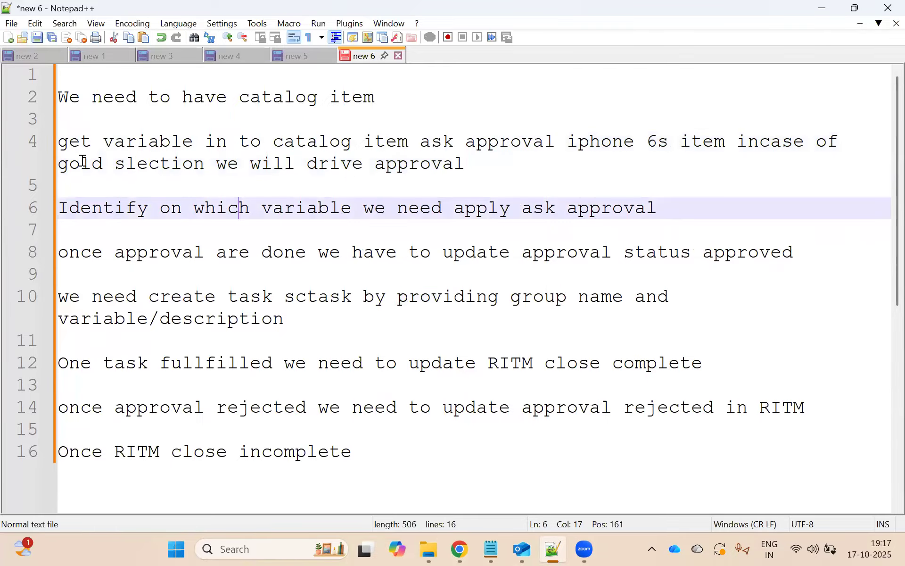
left_click_drag(490, 178, 37, 141)
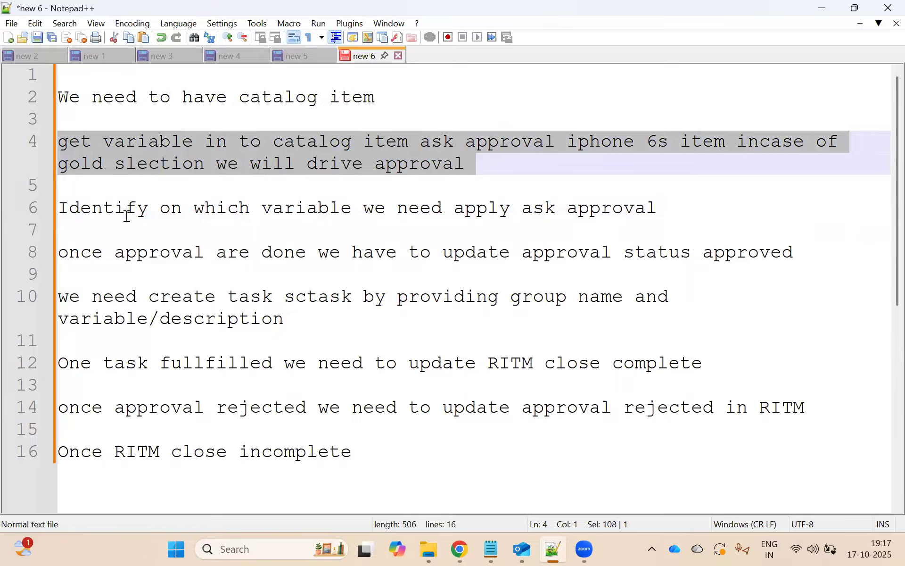
- Add the note "Directly are creating catalog task or sctask" below the last note, separated by three blank lines
scroll(385, 331, "down", 2)
left_click(384, 323)
key("Return")
key("Return")
key("Return")
key("Return")
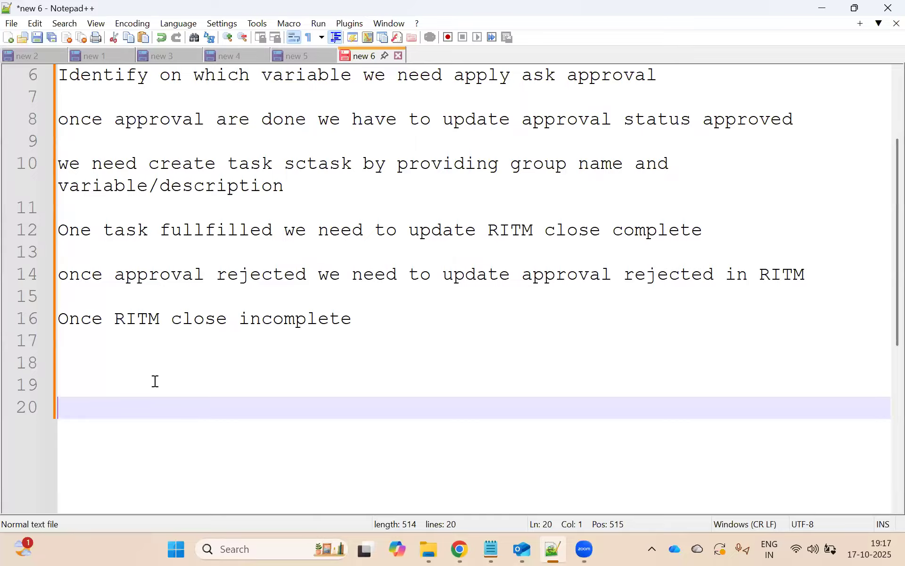
type("Directly are creatin")
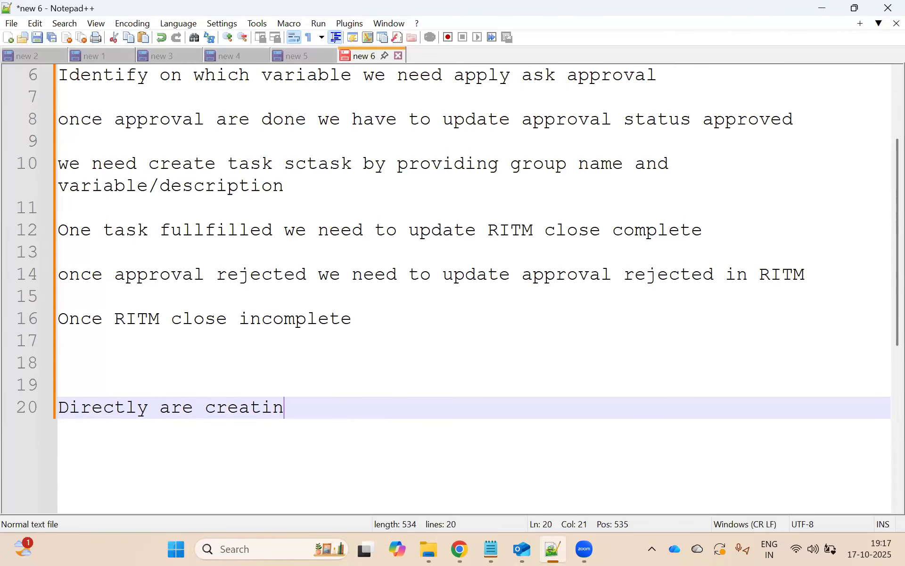
type("g catalo")
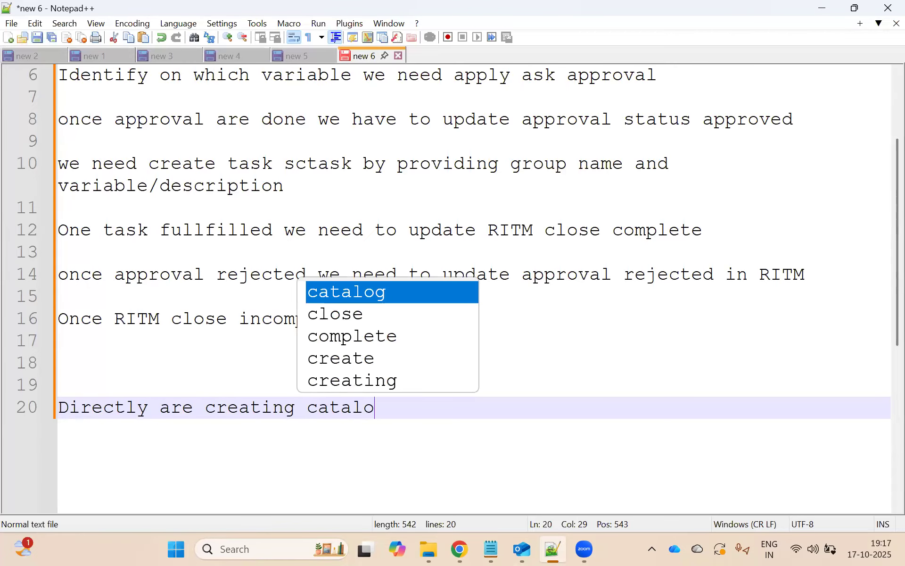
key("BackSpace")
type("t")
key("BackSpace")
type("g")
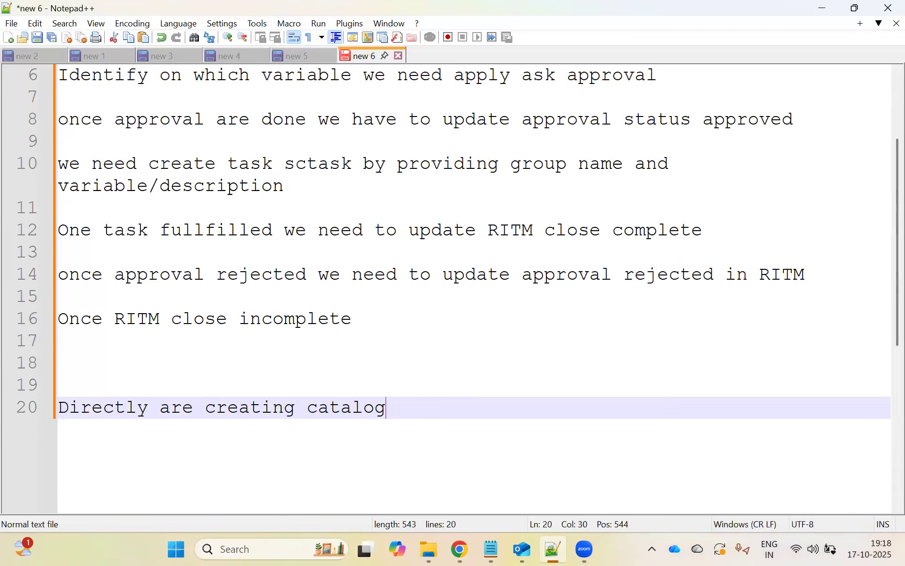
type(" task")
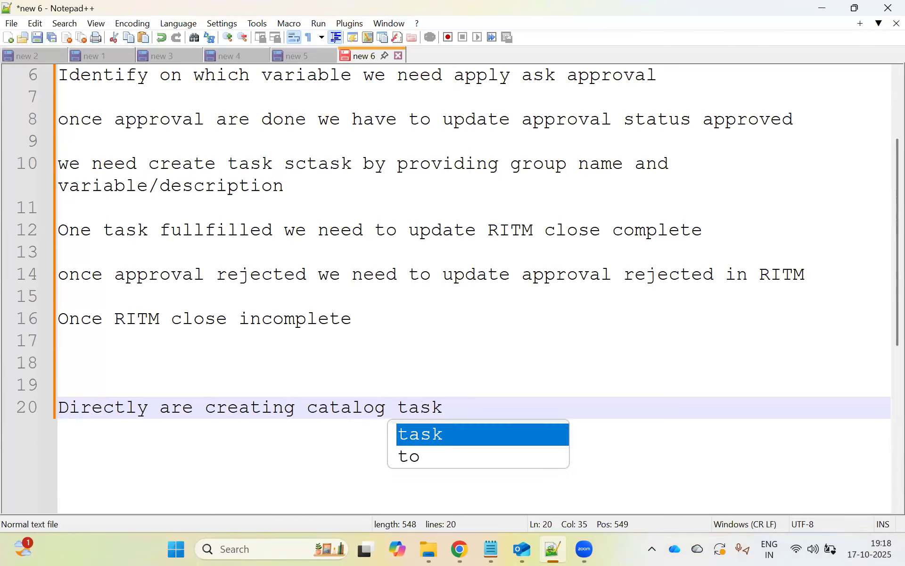
type(" or sctask")
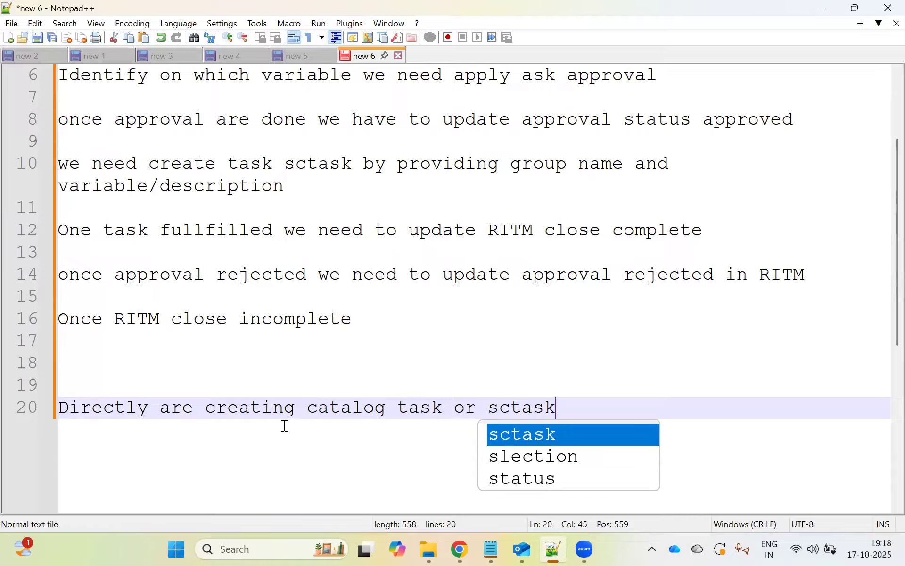
- Add the notes "closed" and "we will update ritm as close complete" below the direct catalog task note, separated by blank lines
key("Return")
key("Return")
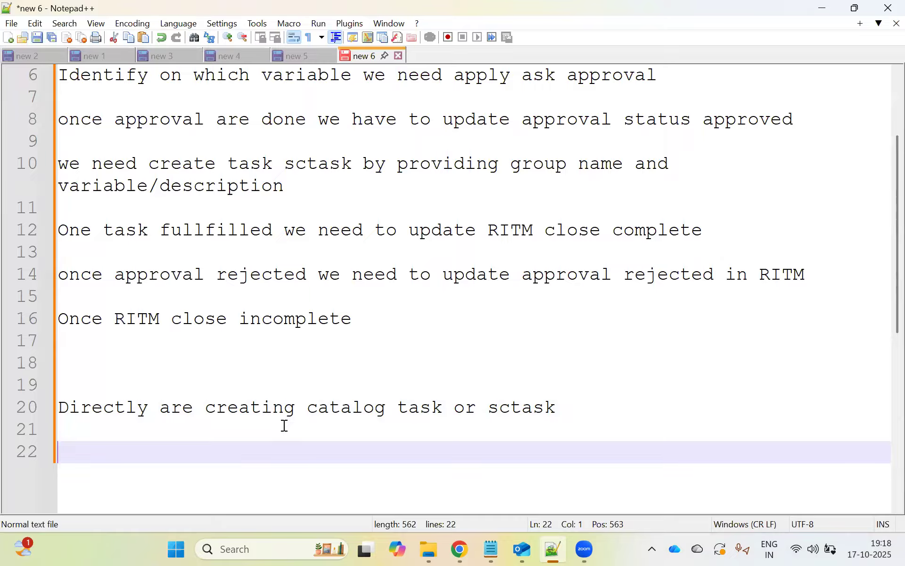
type("closed")
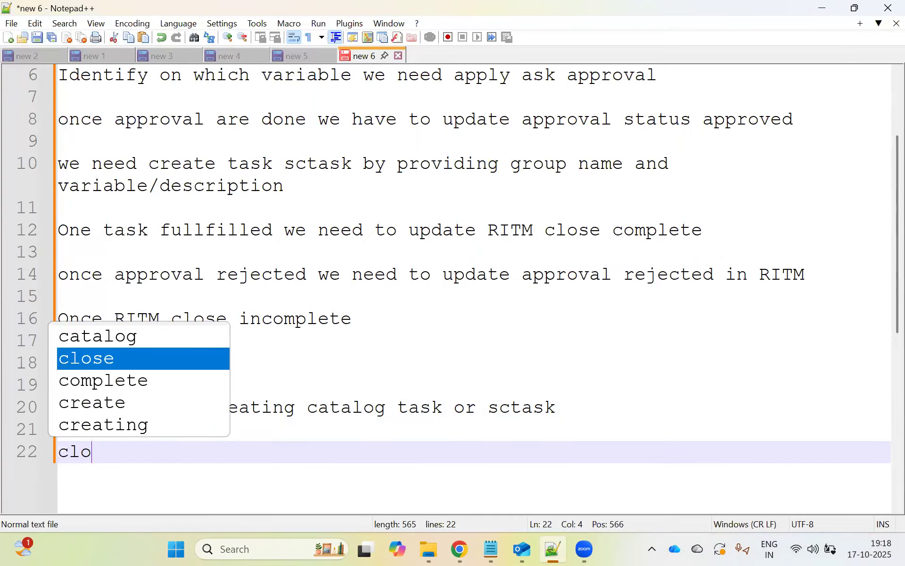
key("Return")
key("Return")
type("we wi")
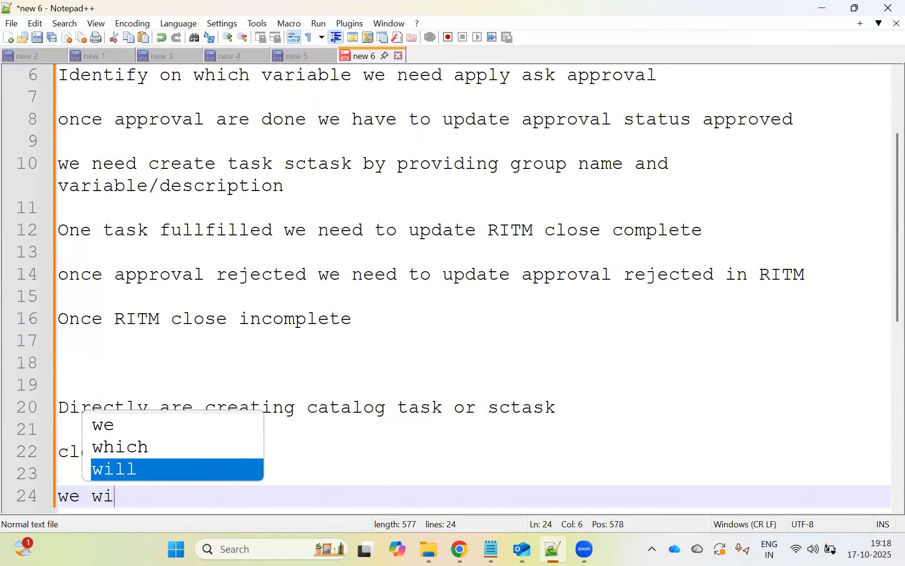
type("ll update ")
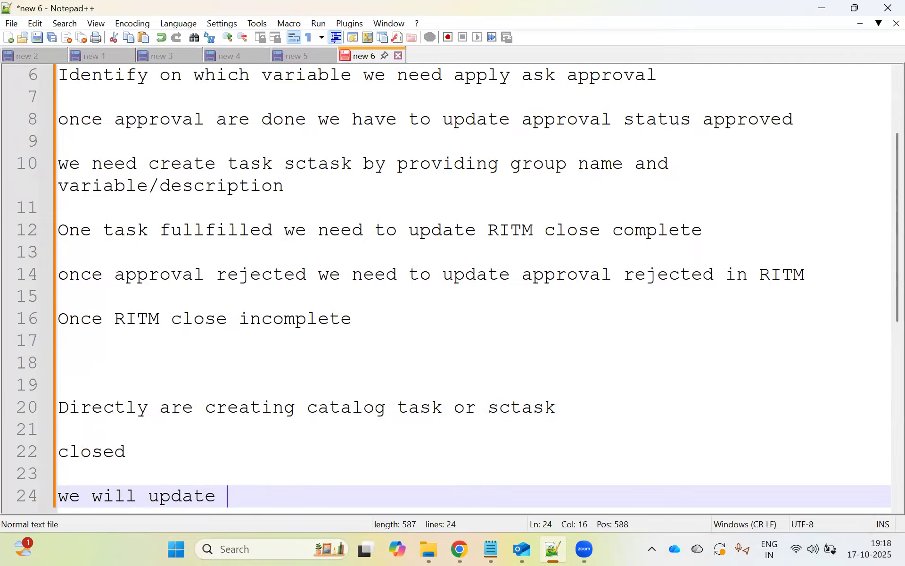
type("ritm as ")
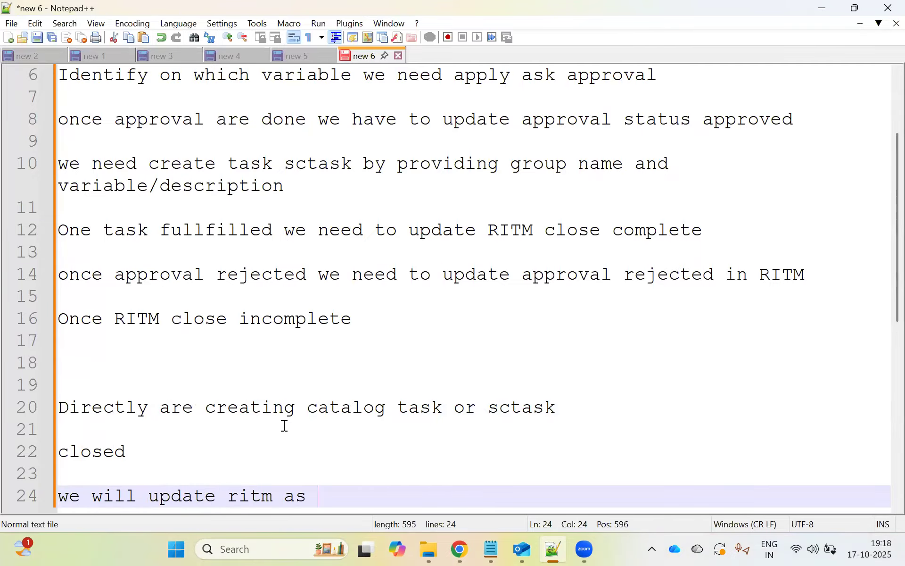
type("close ")
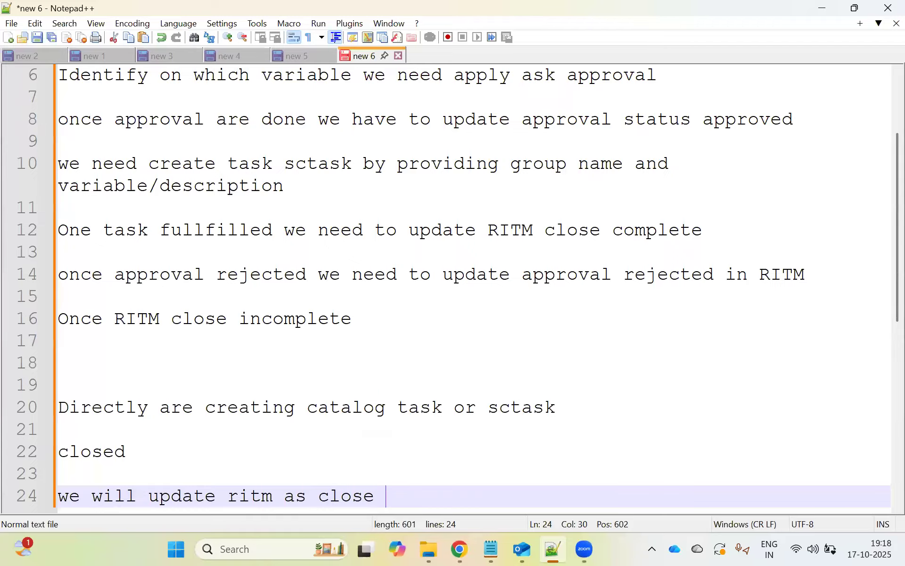
type("complete")
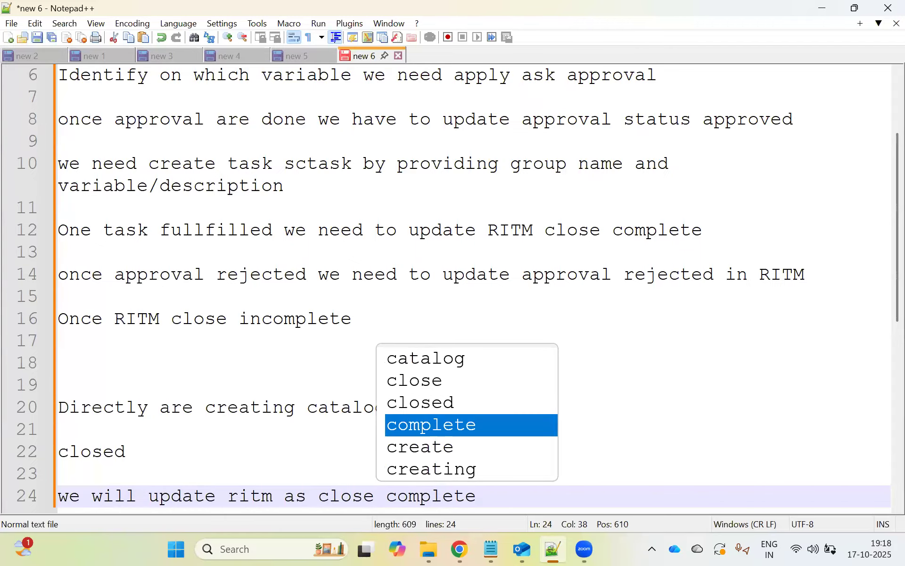
- Remove the extra blank lines above the "Directly are creating catalog task or sctask" note and the empty line at the start of the document
scroll(152, 336, "up", 2)
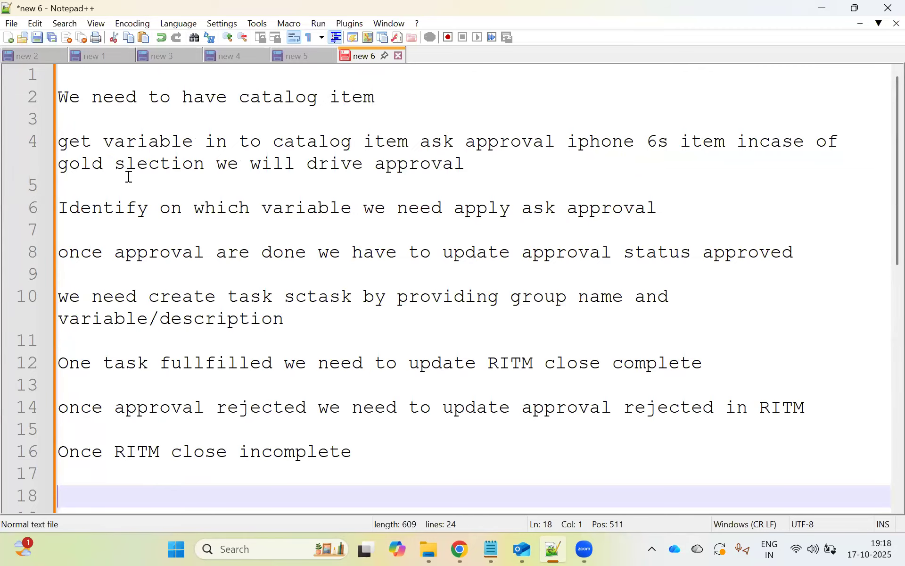
scroll(127, 176, "down", 3)
left_click(110, 277)
key("Delete")
key("Delete")
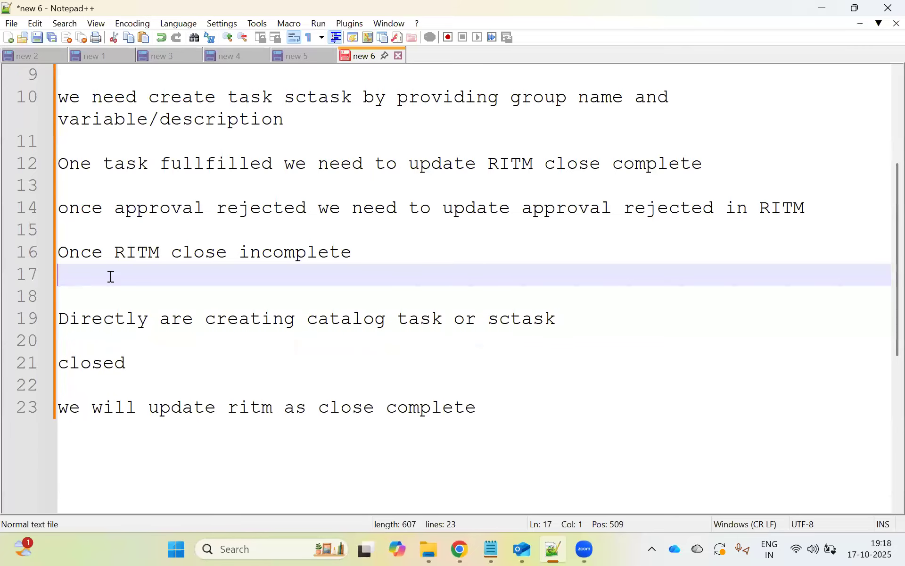
left_click_drag(517, 399, 66, 70)
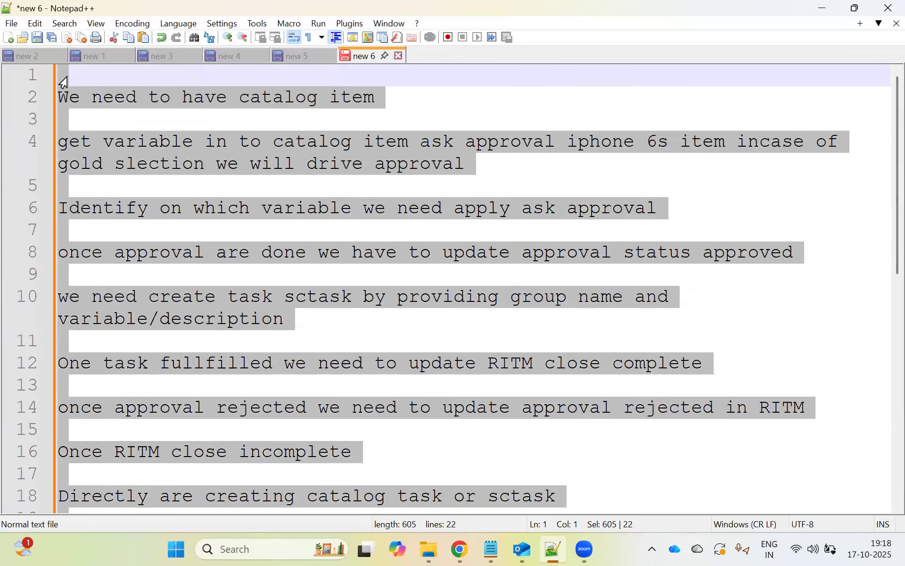
left_click(68, 76)
key("Delete")
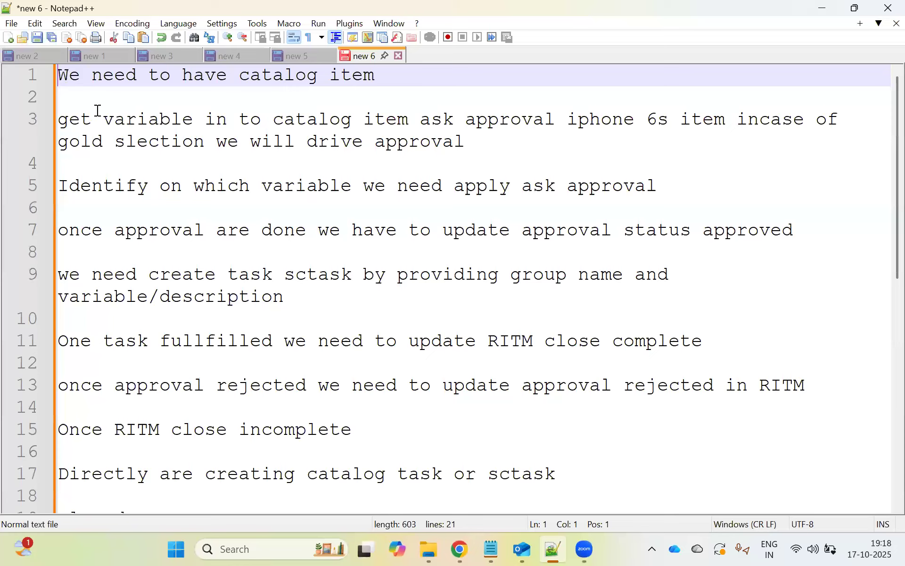
- Review the complete notes from the catalog item requirement through the direct task and RITM closure lines
scroll(184, 248, "down", 3)
scroll(176, 278, "up", 3)
scroll(184, 311, "down", 3)
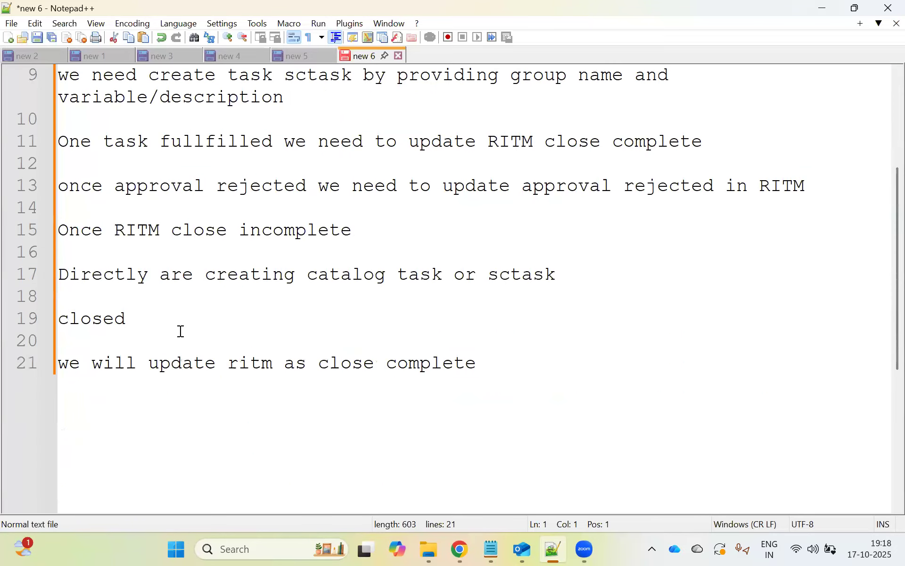
scroll(180, 331, "up", 3)
scroll(188, 337, "down", 5)
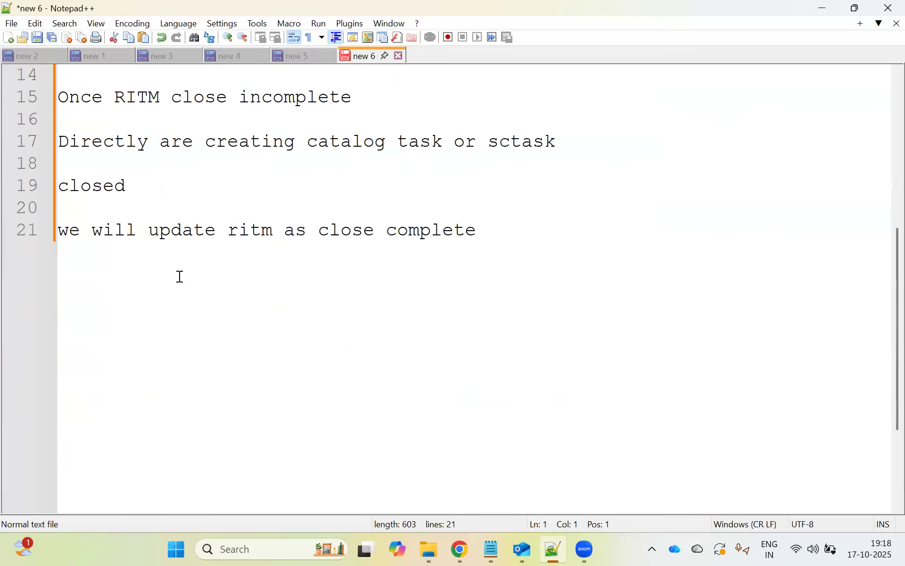
scroll(166, 233, "up", 1)
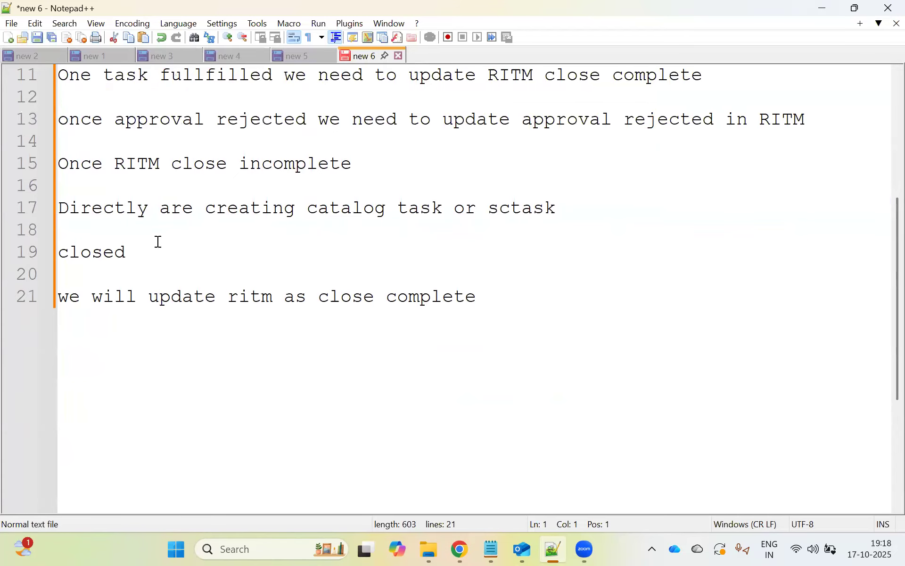
left_click(152, 245)
scroll(153, 245, "up", 4)
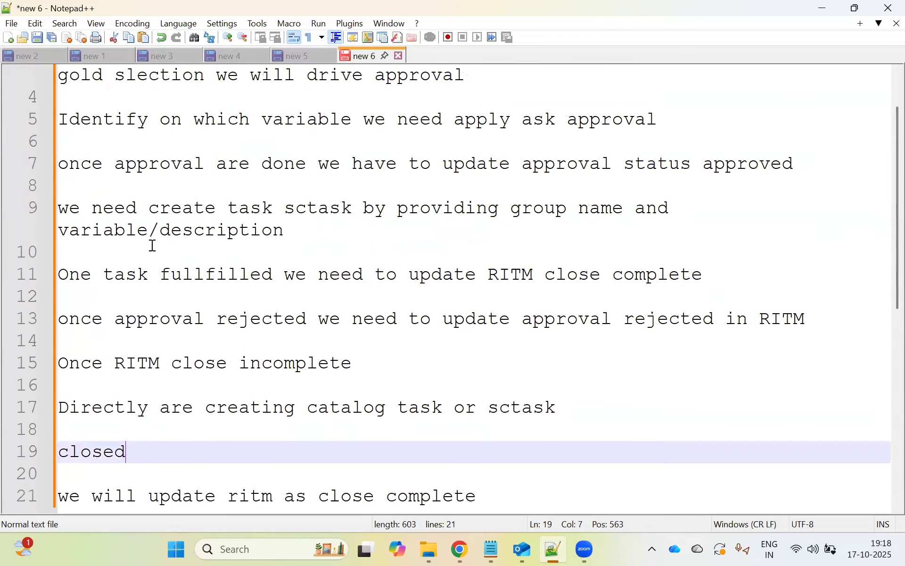
scroll(152, 245, "down", 3)
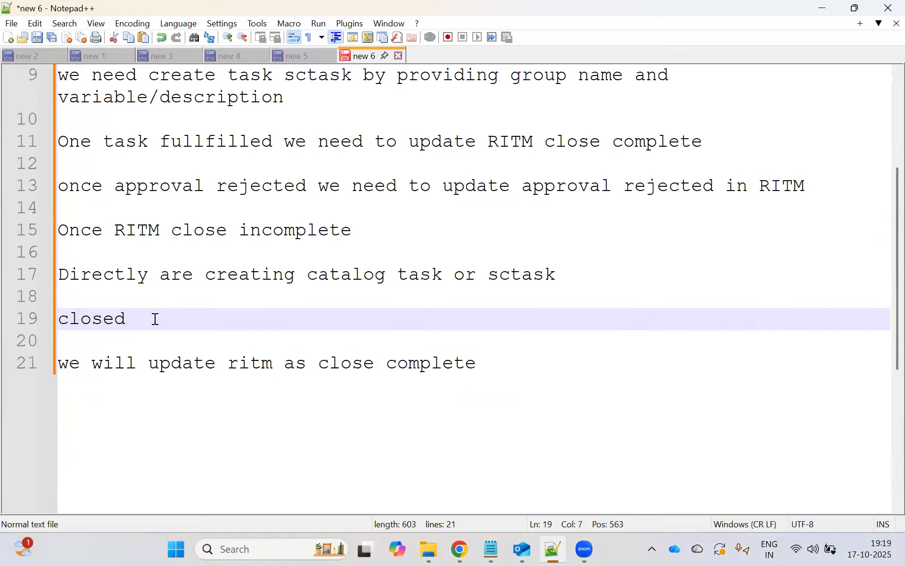
- Delete the "closed" note together with its surplus blank line above the "we will update ritm as close complete" note
left_click(69, 318, "shift")
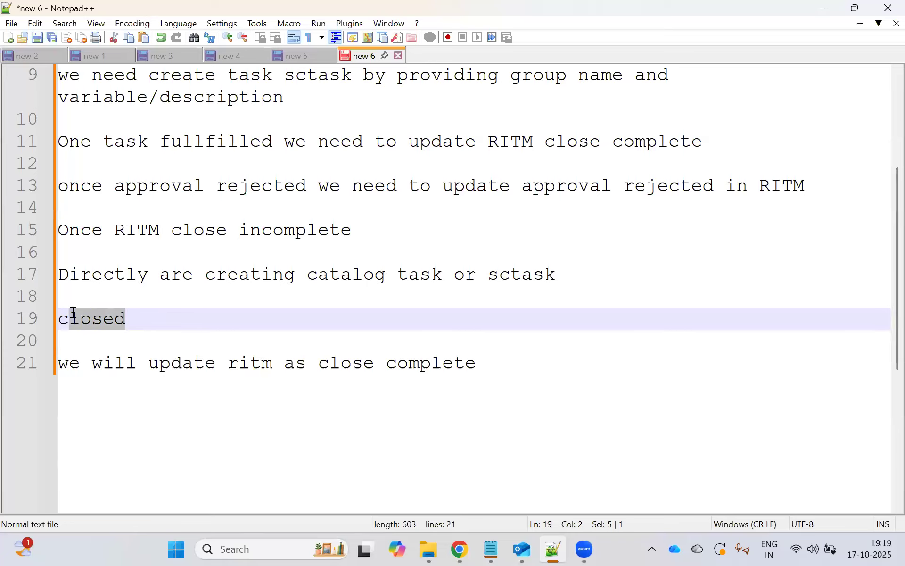
left_click(199, 321)
left_click(57, 318, "shift")
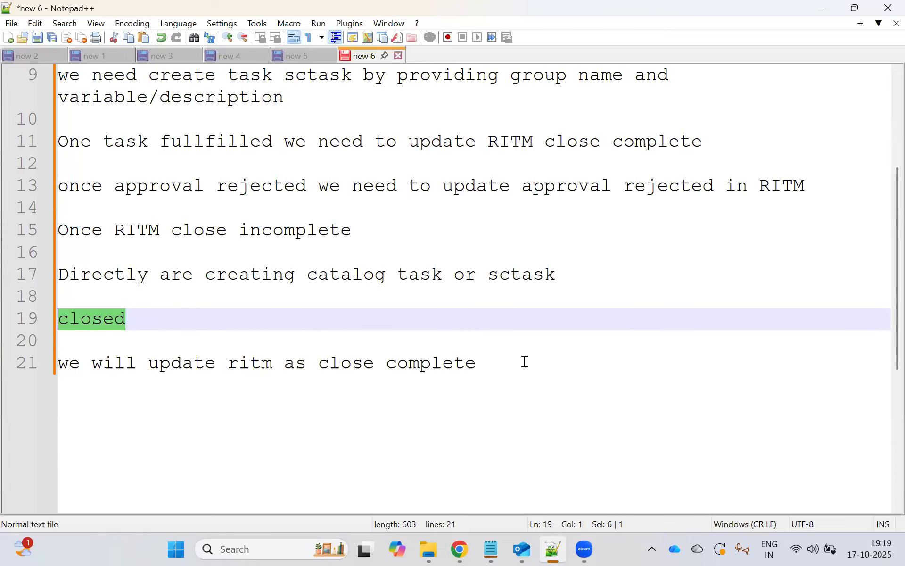
key("Delete")
key("Delete")
key("Delete")
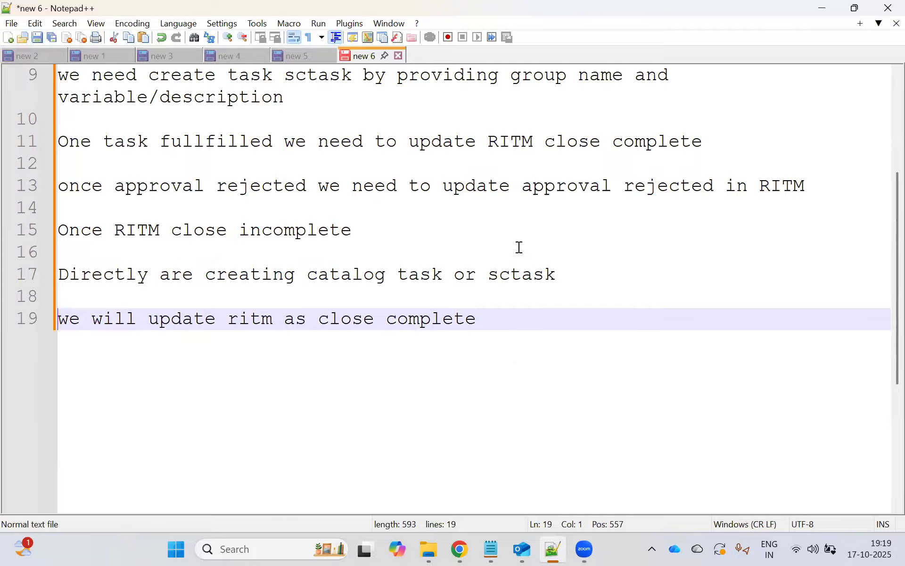
- Switch to the flow in ServiceNow Workflow Studio and pick Service Catalog from the Application triggers
scroll(304, 305, "up", 3)
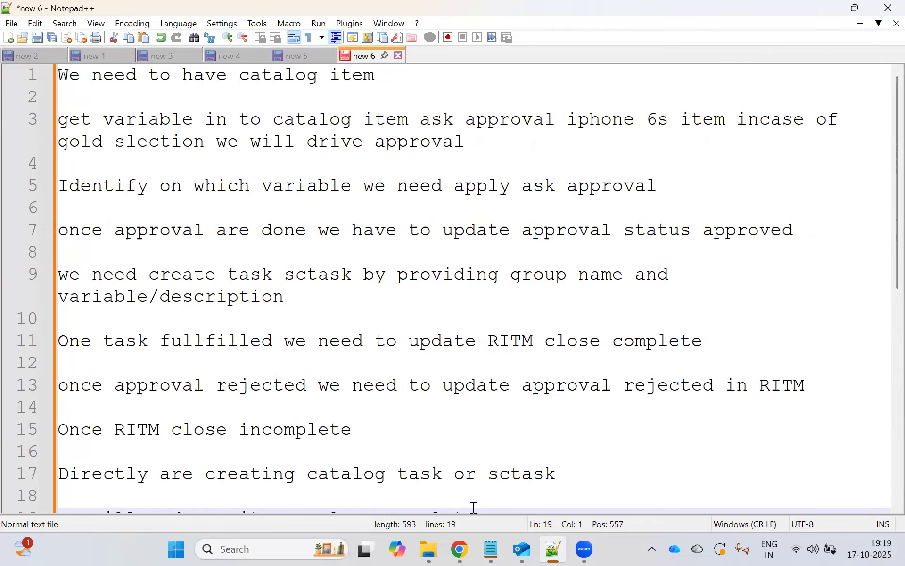
key("alt+Tab")
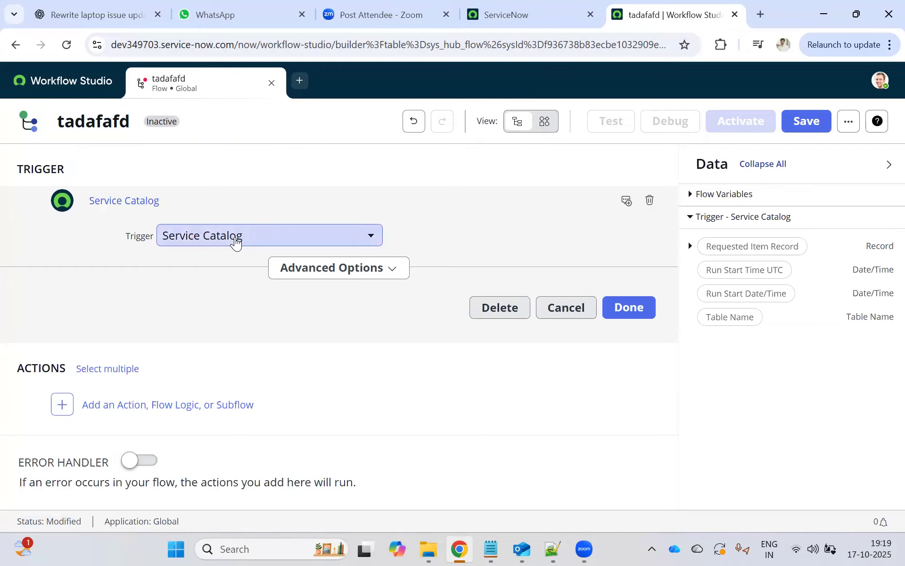
left_click(232, 238)
left_click(238, 334)
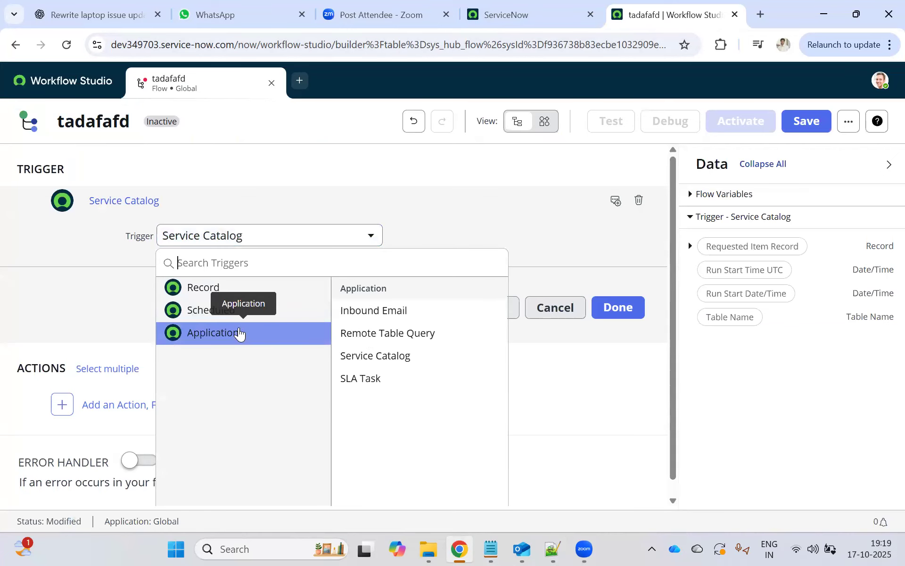
left_click(394, 357)
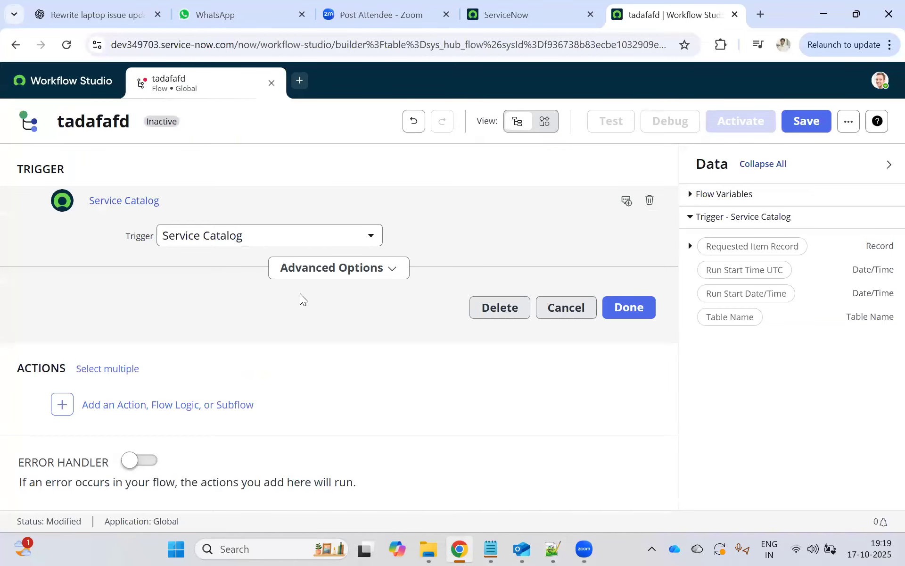
- Examine the reporting level options in the Flow Reporting Settings and leave the dialog without updating
left_click(848, 123)
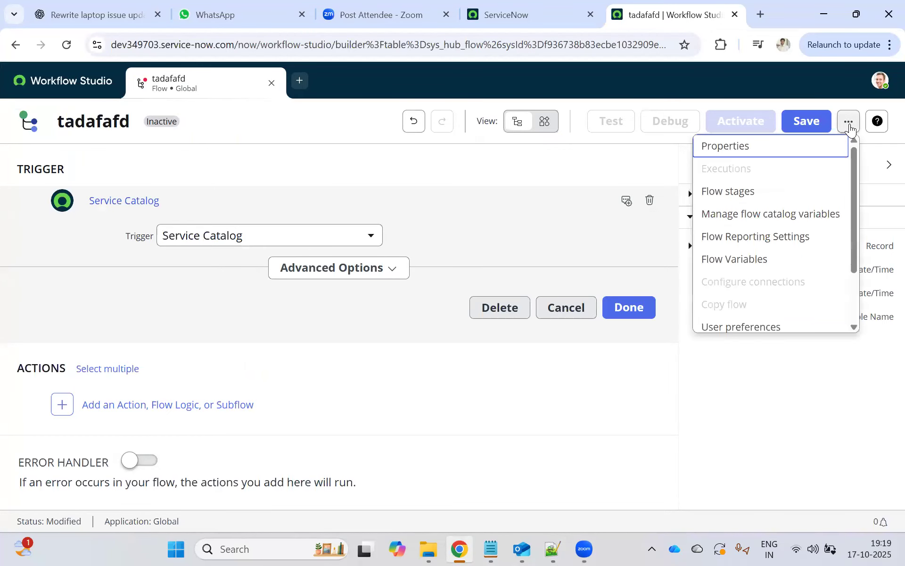
left_click(786, 243)
left_click(404, 218)
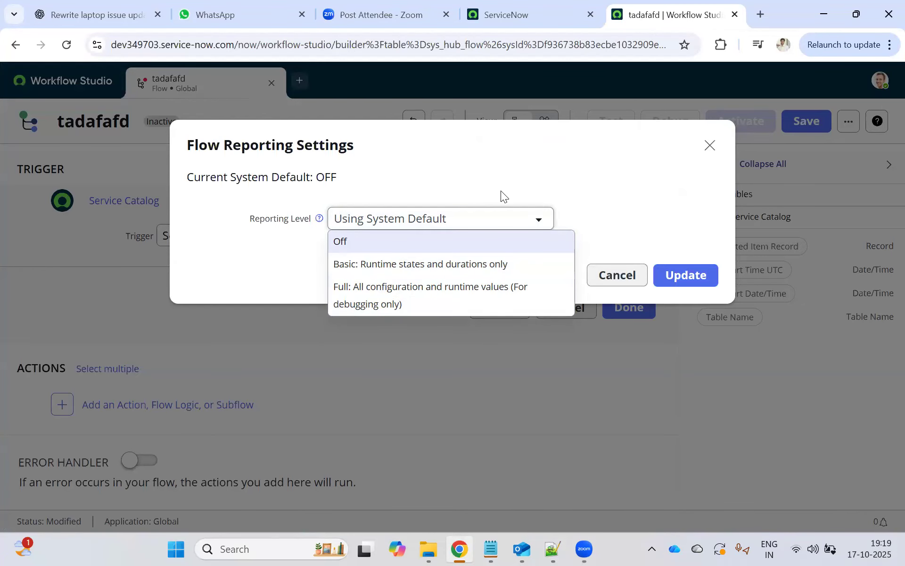
left_click(569, 184)
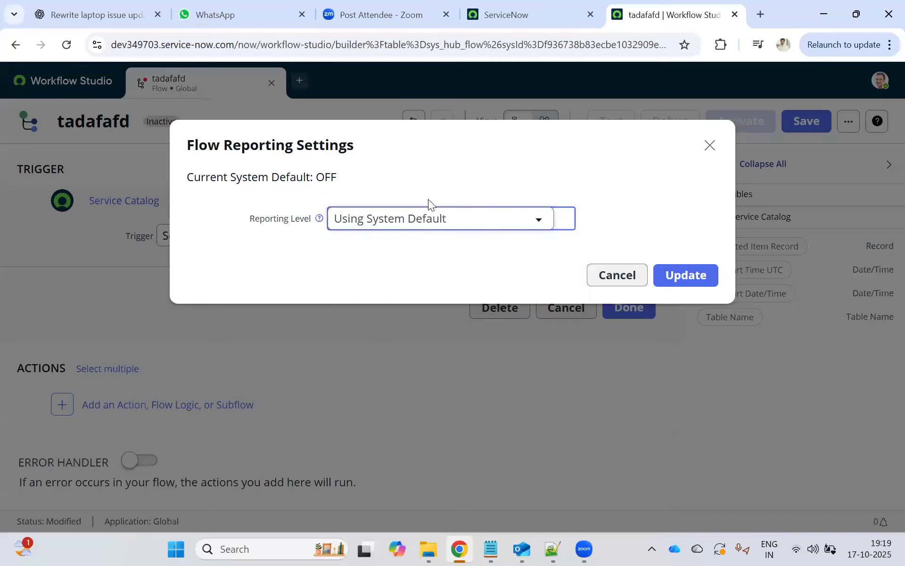
left_click(438, 218)
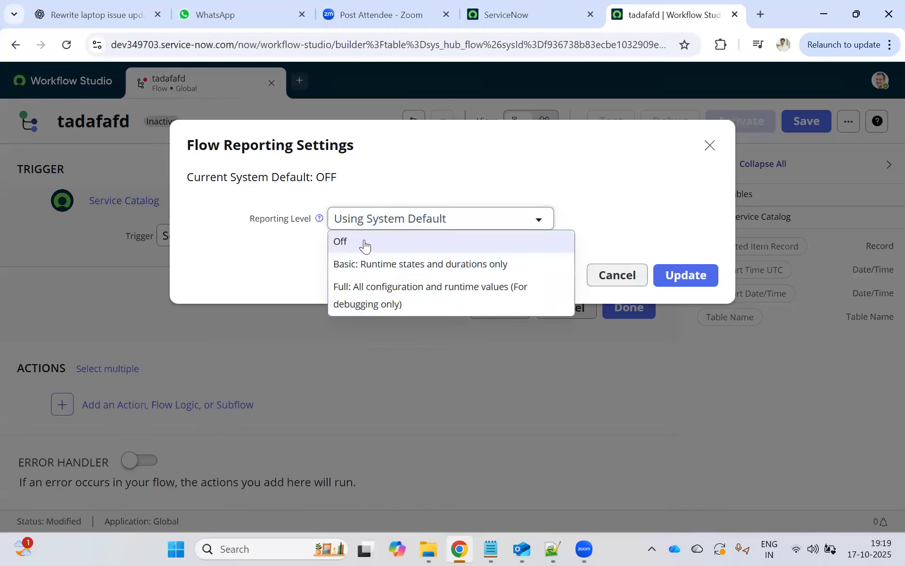
key("Down")
key("Down")
key("Up")
key("Up")
key("Down")
key("Down")
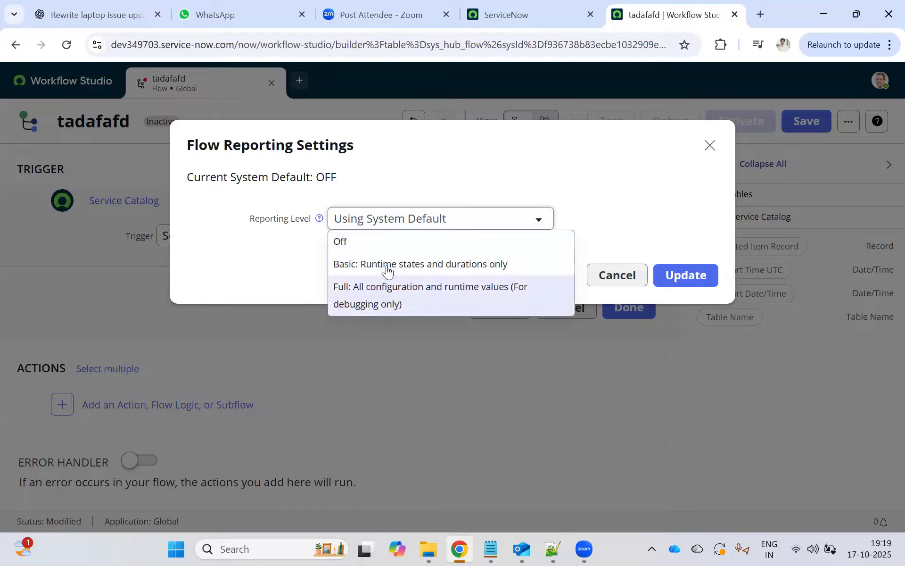
left_click(583, 192)
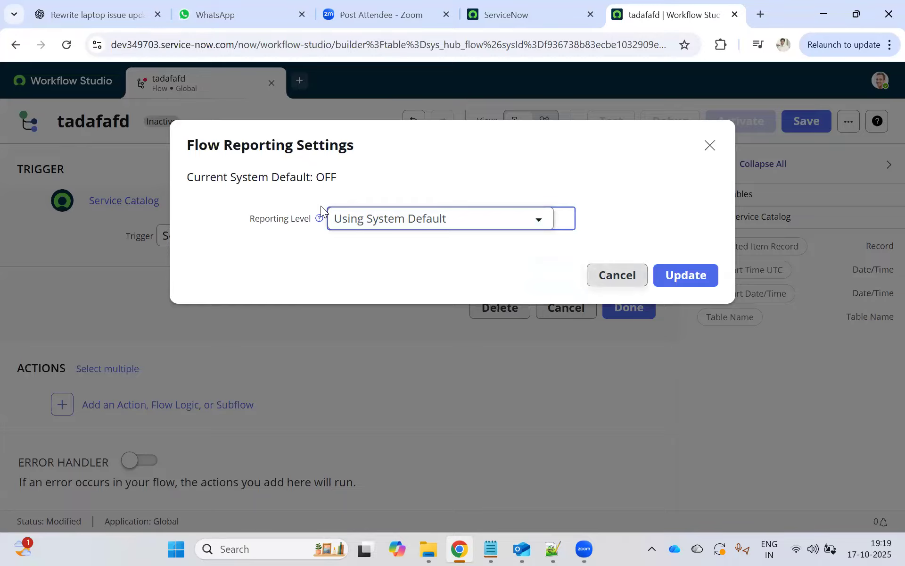
left_click(616, 274)
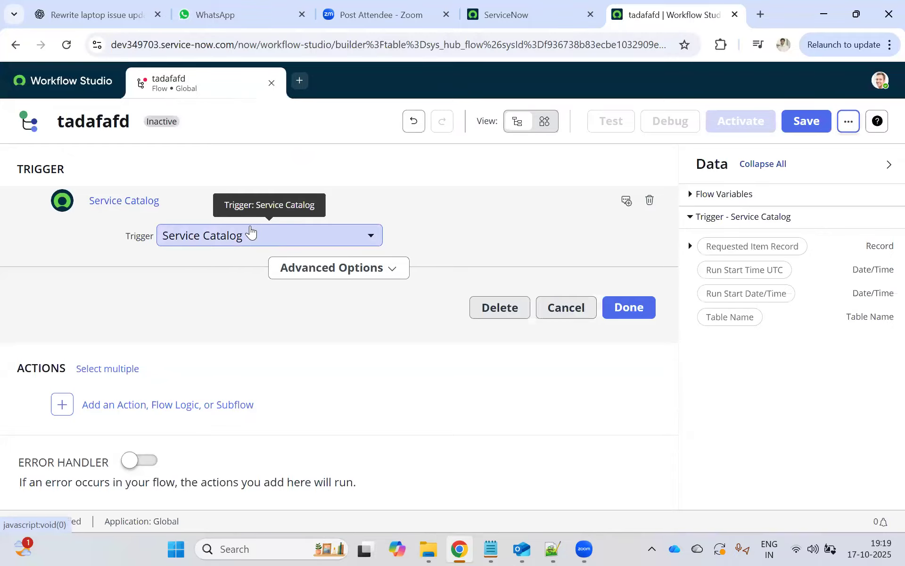
- Reselect the Service Catalog application trigger and finish the trigger configuration
left_click(235, 239)
left_click(283, 332)
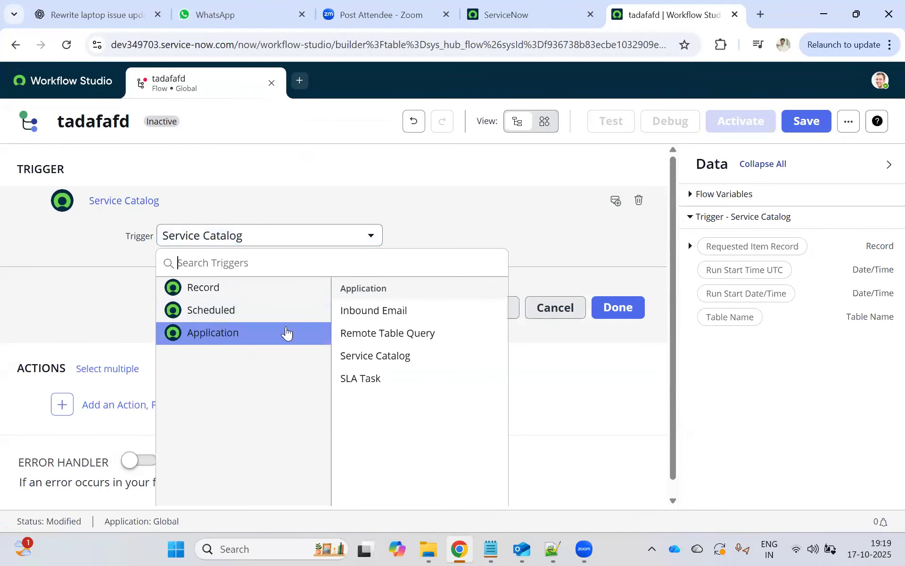
left_click(372, 356)
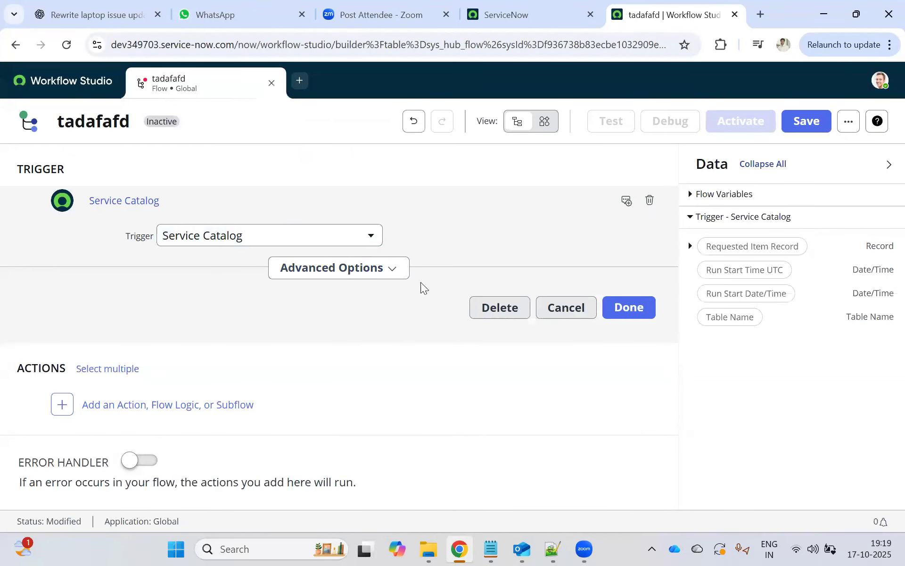
left_click(623, 309)
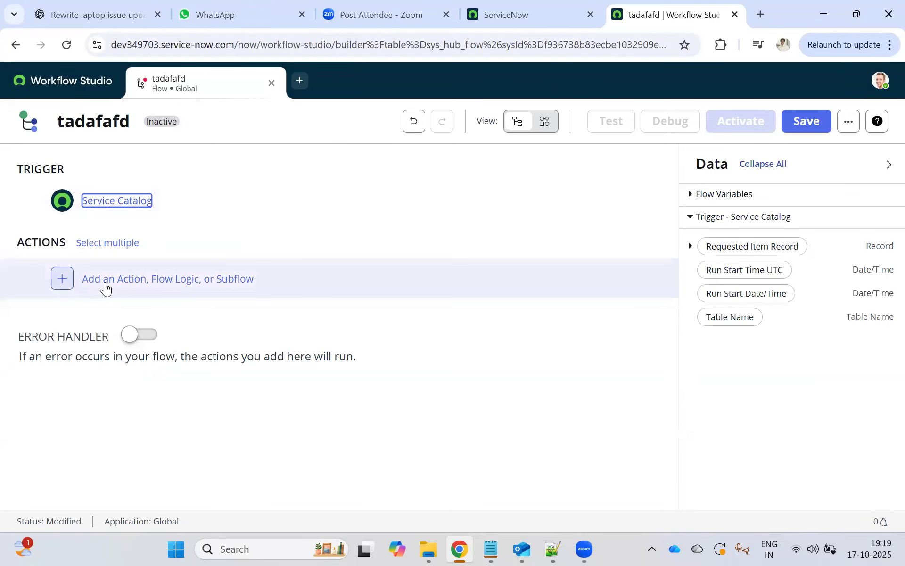
- Check the catalog variable requirement in the notes and add a Get Catalog Variables action to the flow
left_click(104, 288)
left_click(126, 282)
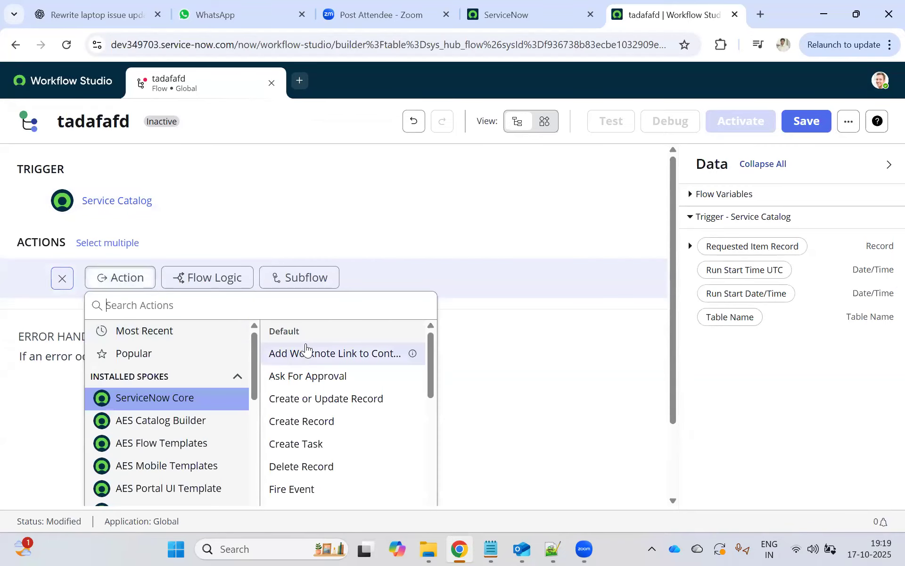
left_click(197, 309)
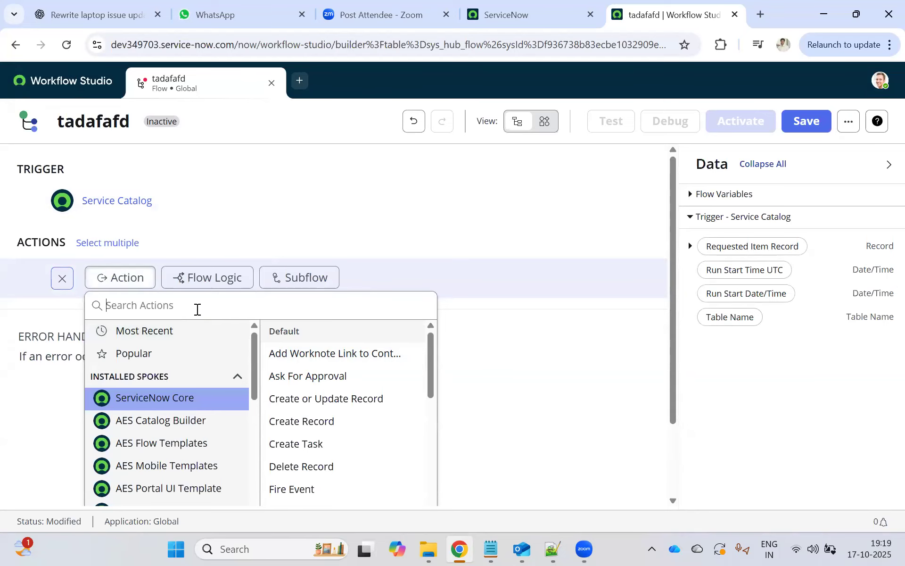
type("get")
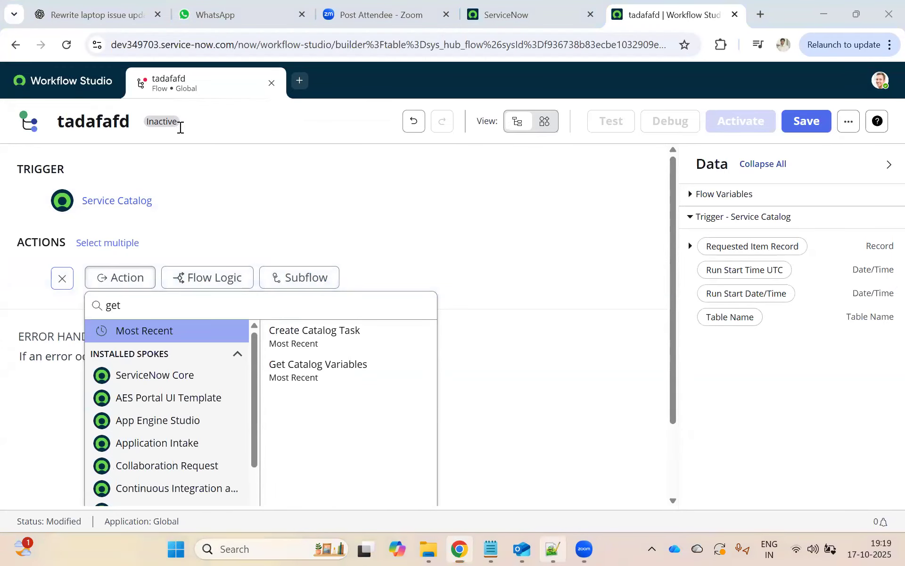
key("alt+Tab")
left_click(87, 116)
left_click_drag(81, 118, 515, 145)
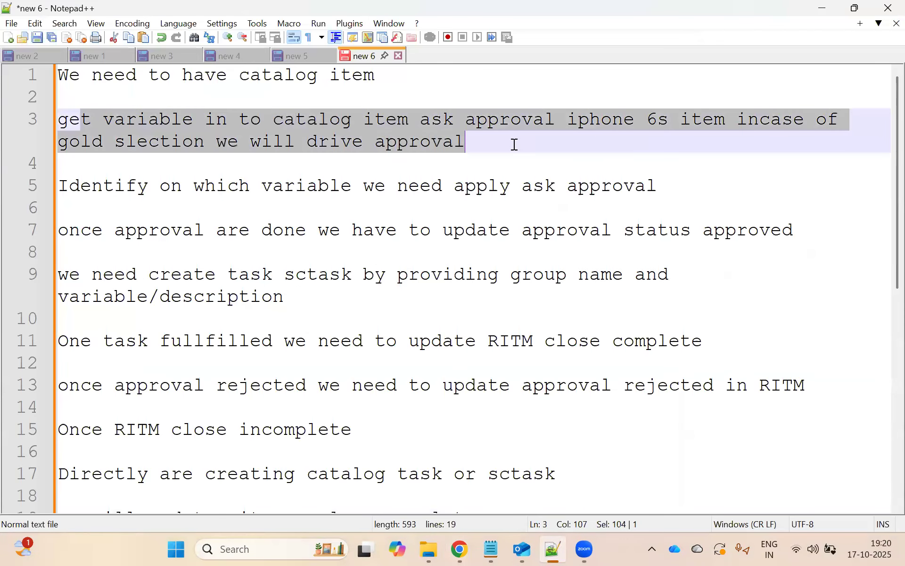
key("alt+Tab")
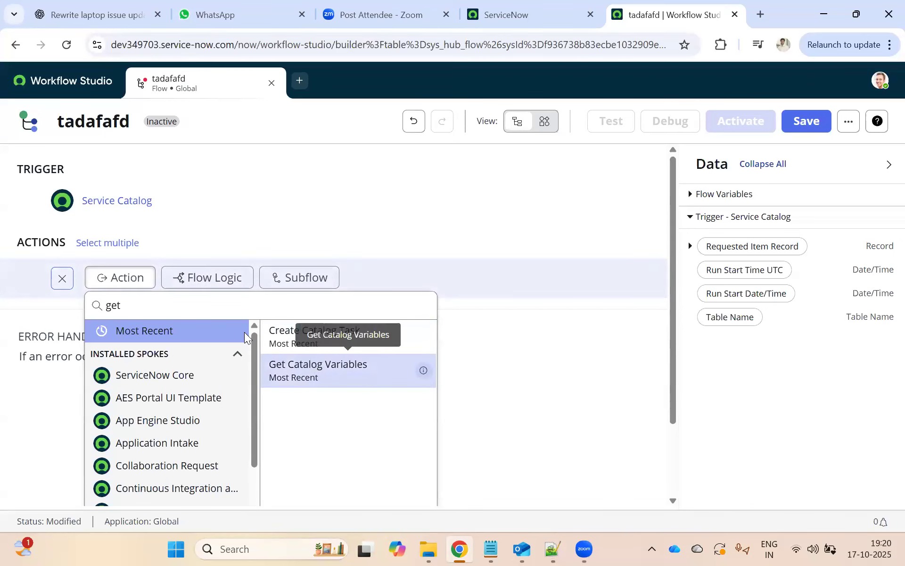
left_click(312, 372)
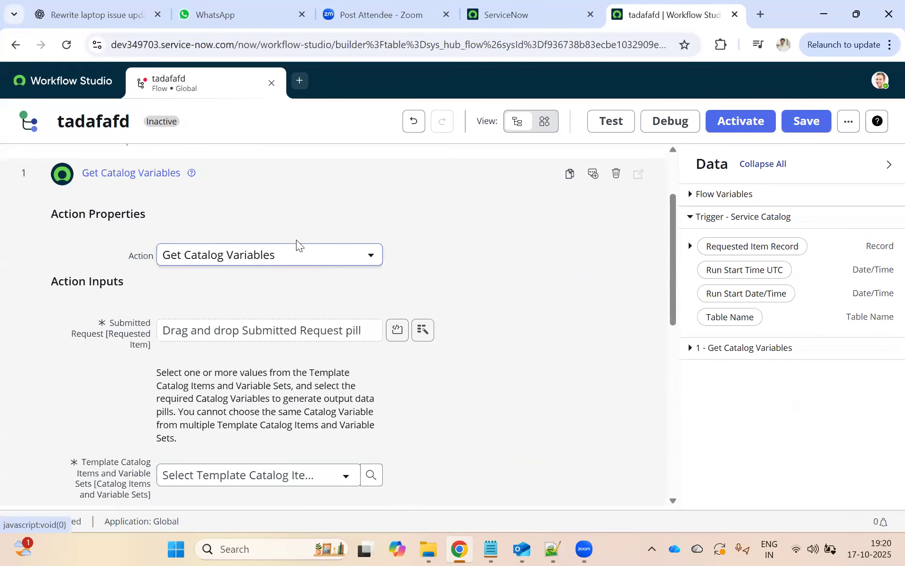
- Set the Submitted Request to the trigger's Requested Item Record and choose iPhone 6s as the template catalog item
left_click(422, 329)
left_click(433, 163)
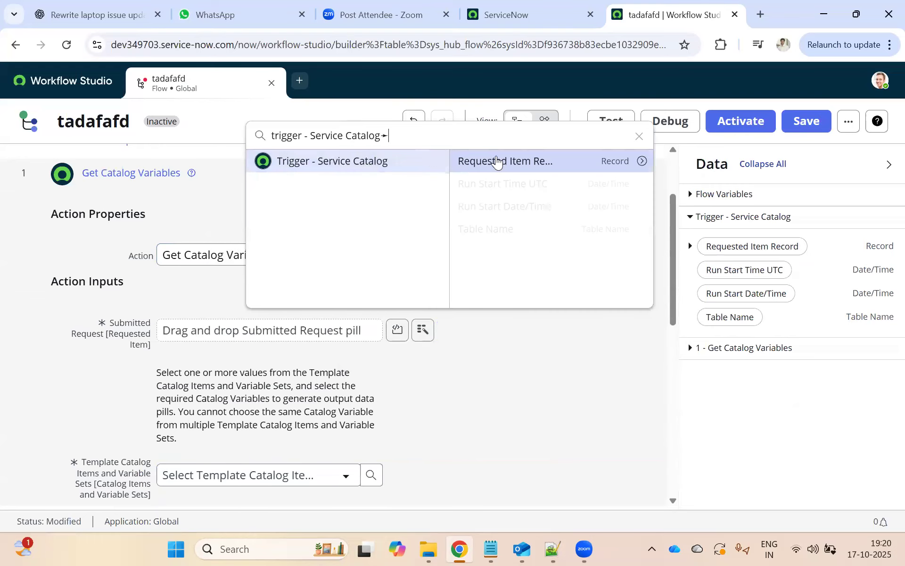
left_click(495, 164)
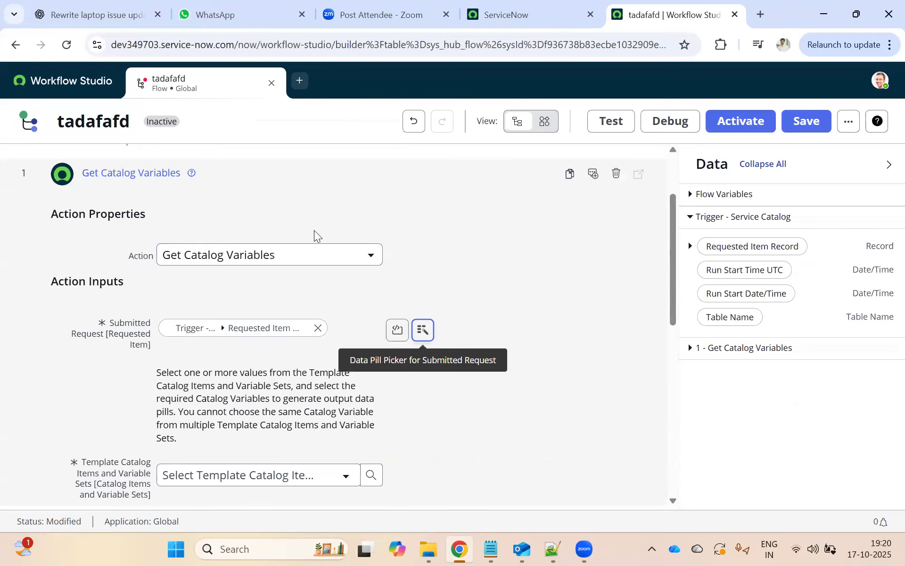
scroll(189, 298, "down", 3)
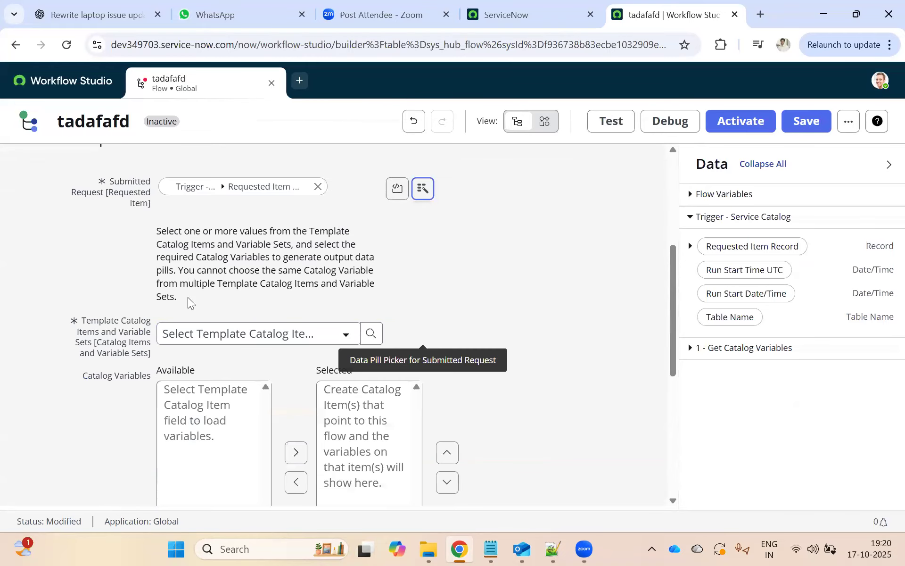
left_click(239, 336)
type("iphon")
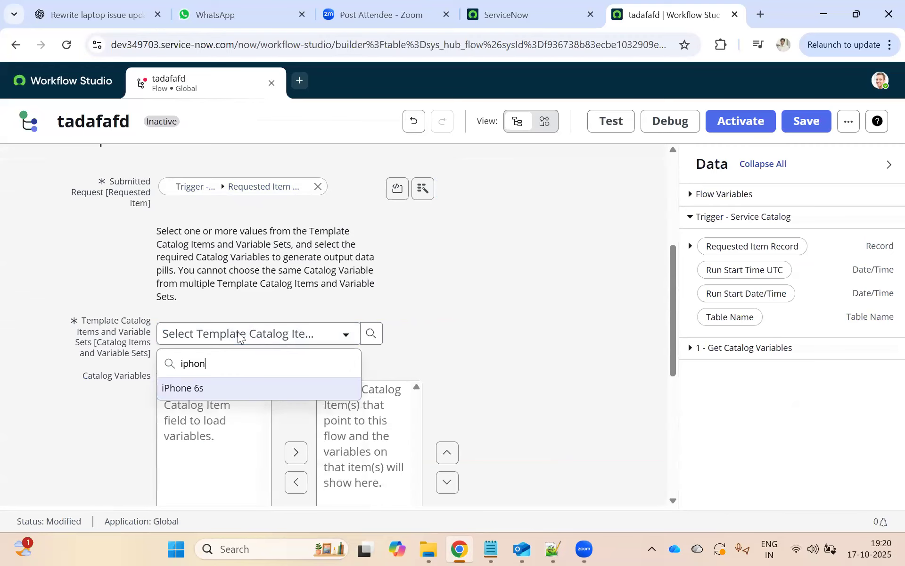
left_click(199, 387)
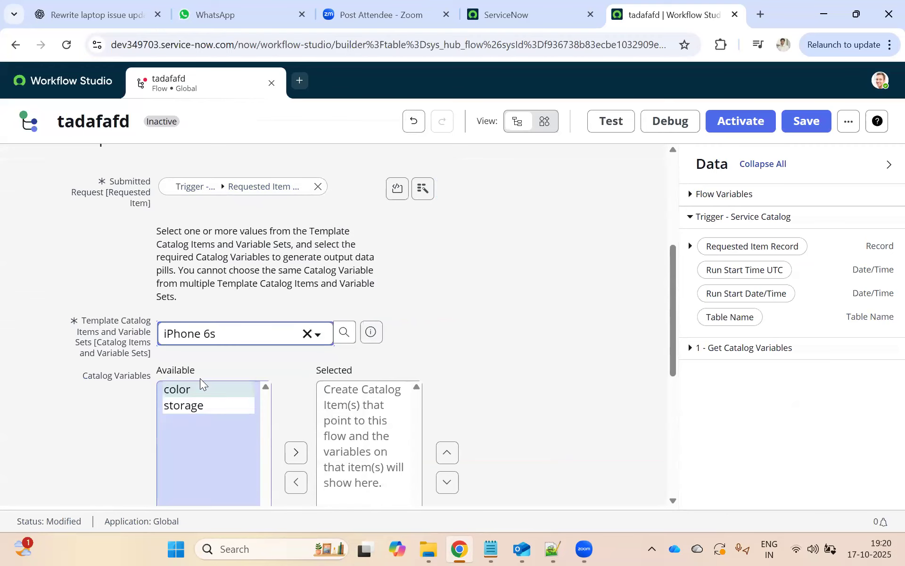
- Move the color and storage catalog variables to the selected list and finish the Get Catalog Variables action
left_click(182, 389)
scroll(184, 361, "down", 1)
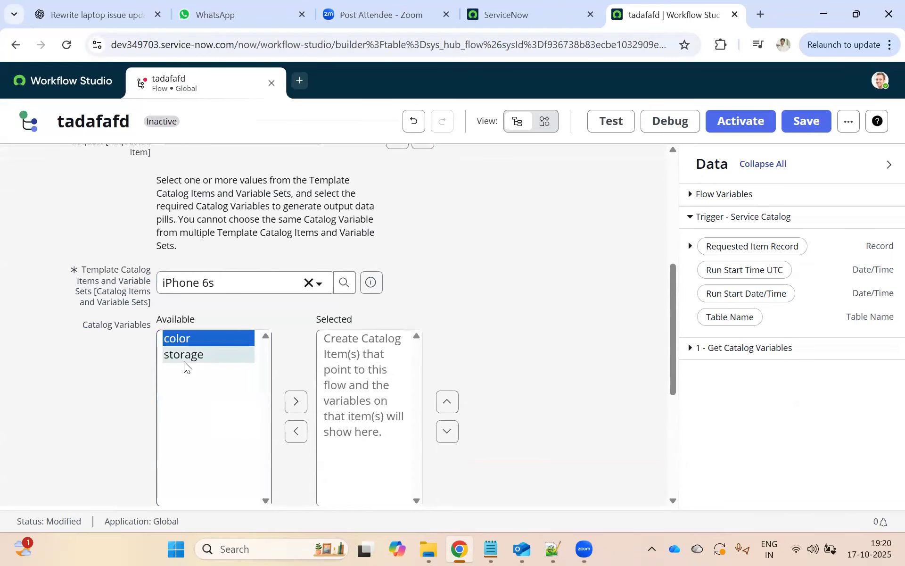
left_click(185, 357, "ctrl")
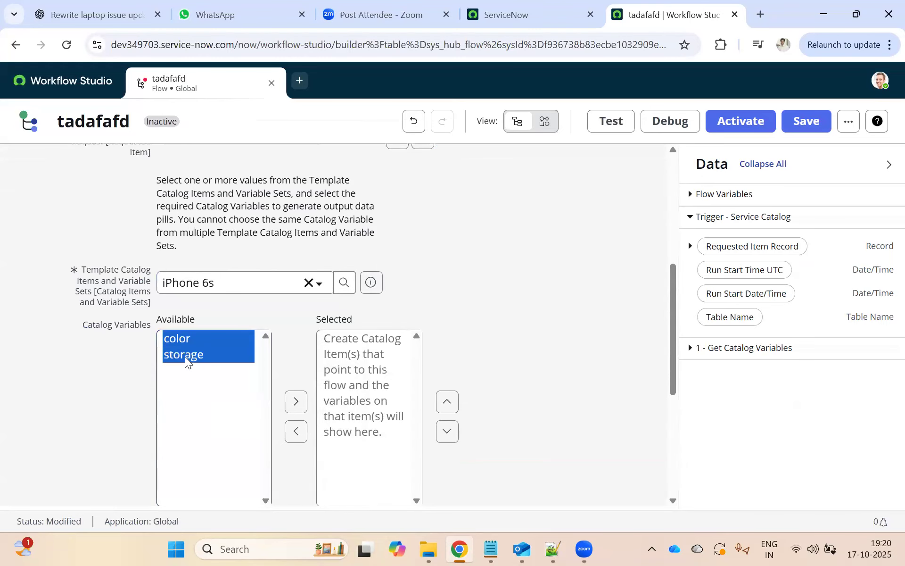
left_click(296, 401)
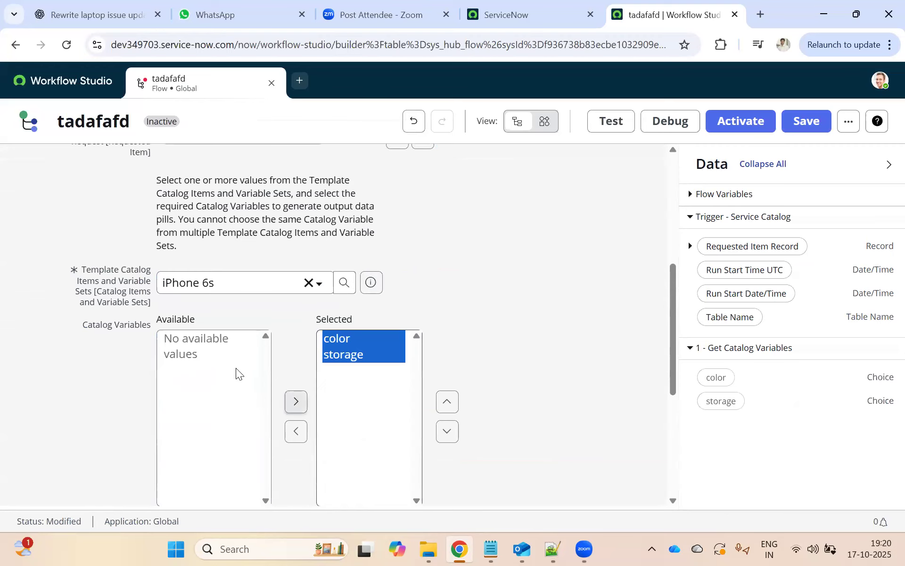
scroll(218, 337, "down", 3)
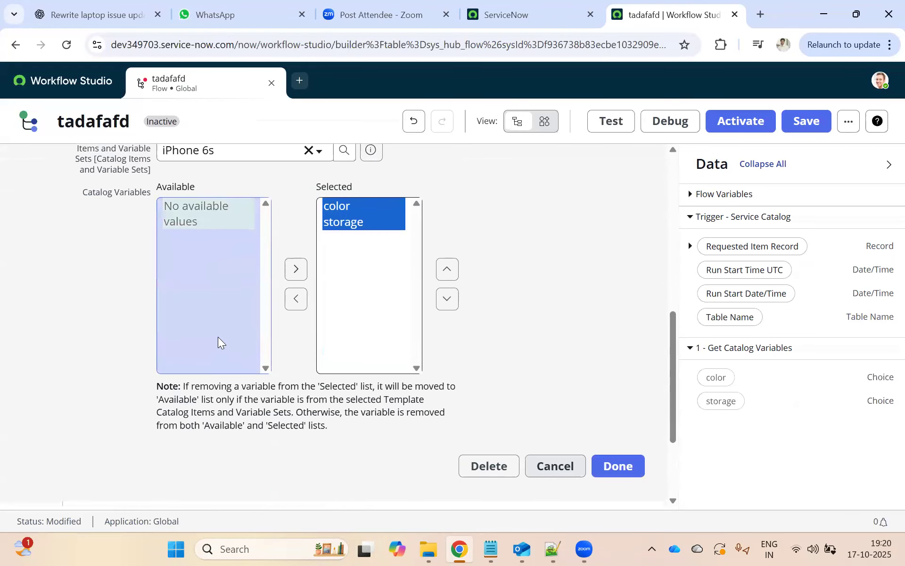
scroll(613, 448, "down", 2)
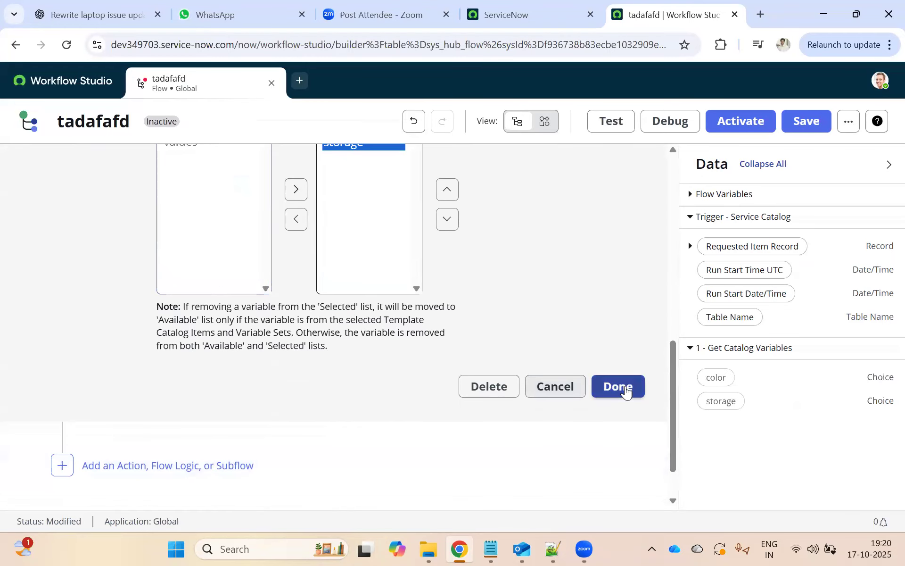
- Review the notes on which variable needs approval, and look over the Get Catalog Variables action in the flow
left_click(557, 547)
left_click_drag(90, 129, 67, 130)
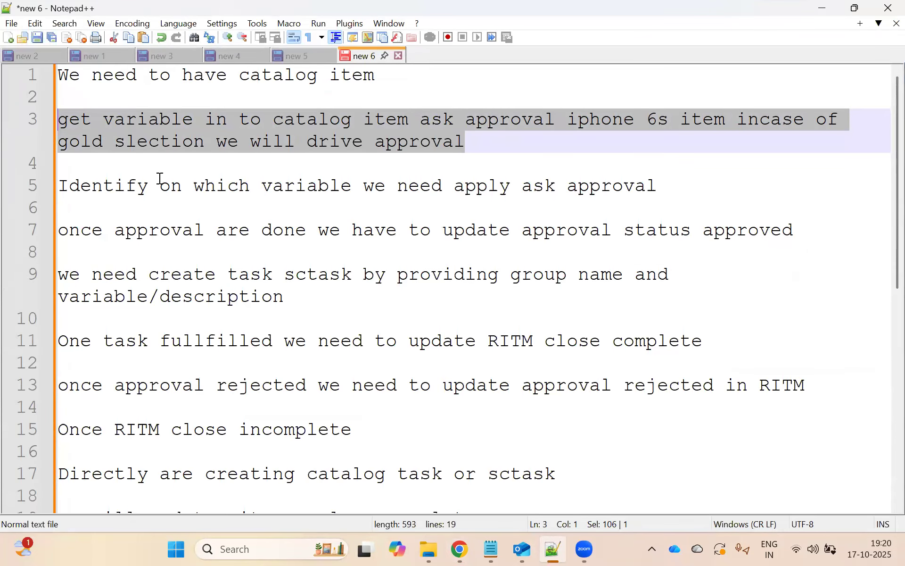
left_click(160, 178)
left_click_drag(273, 185, 670, 190)
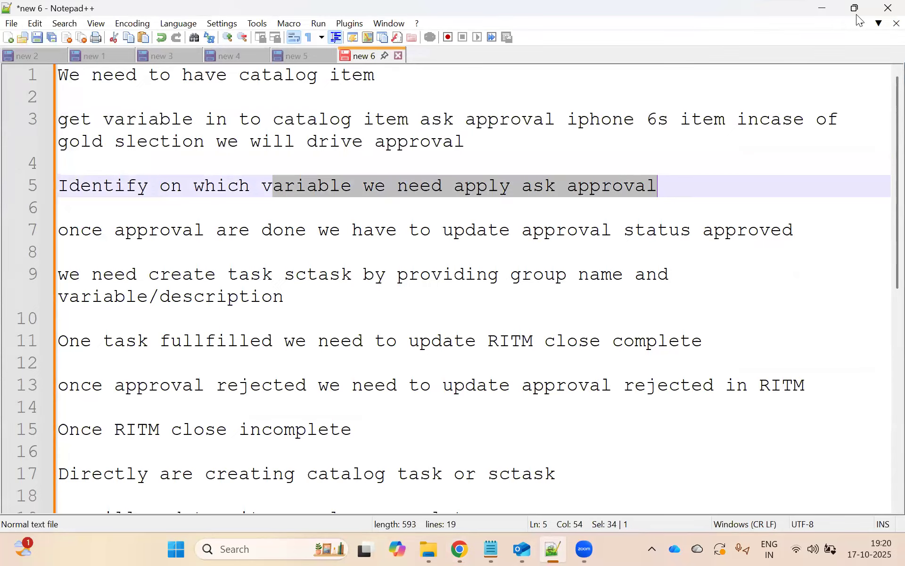
left_click(827, 10)
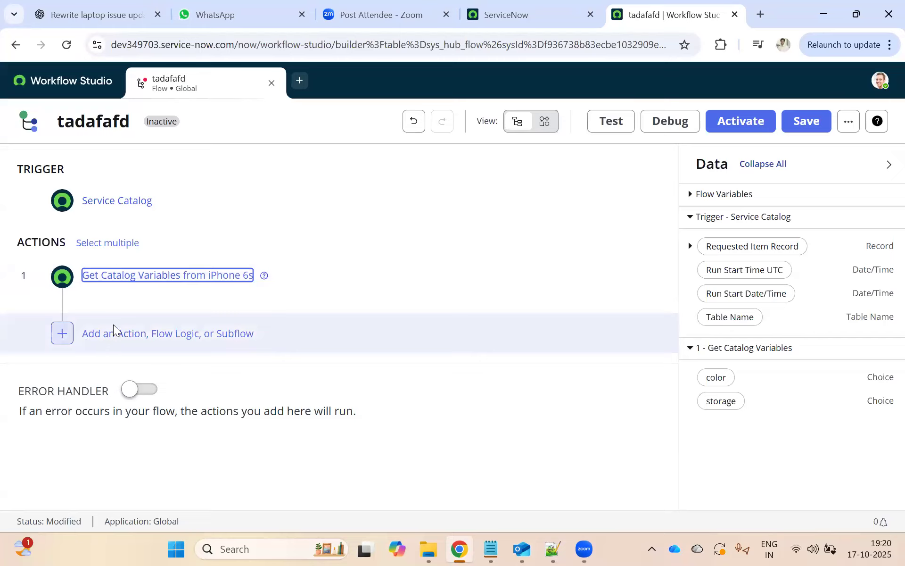
left_click(131, 276)
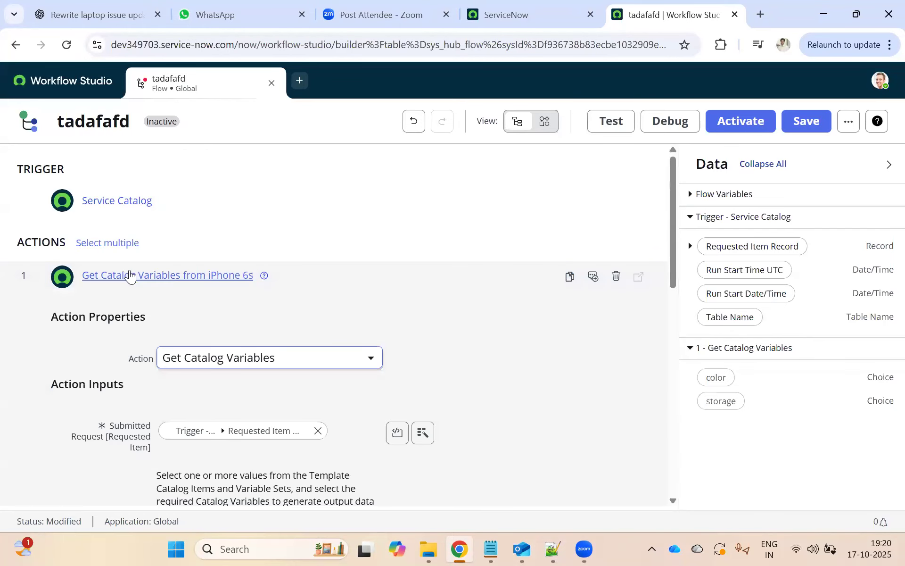
left_click(156, 282)
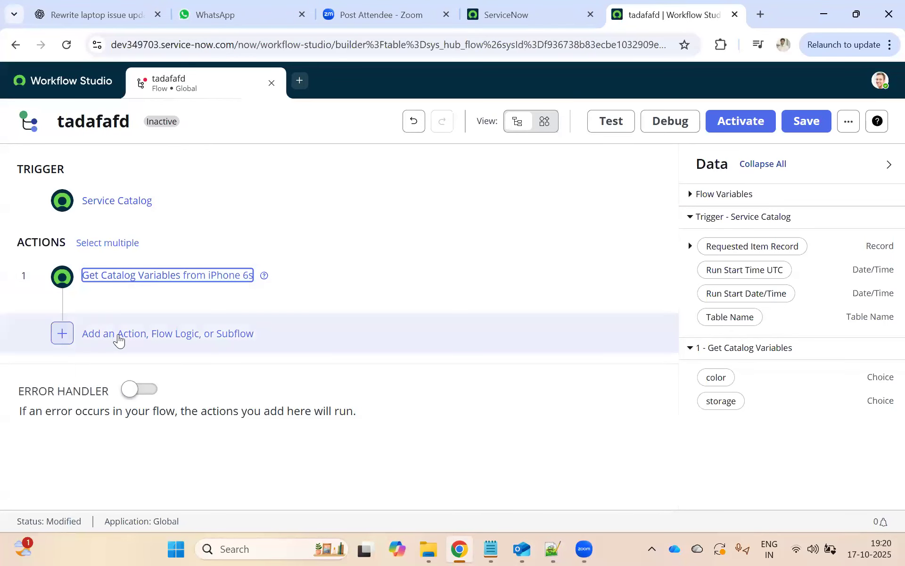
- Add an If flow logic after the Get Catalog Variables action and label its condition "Gold Color"
left_click(167, 342)
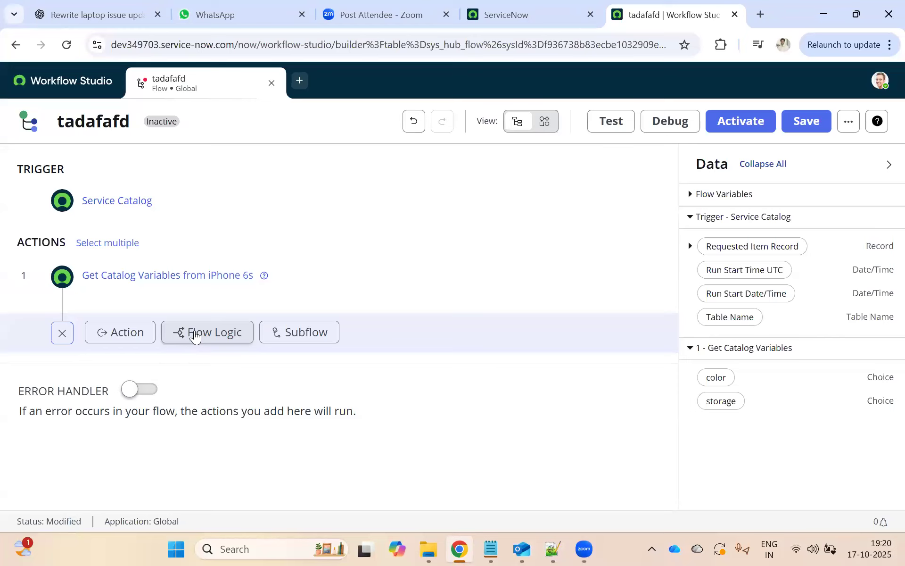
left_click(188, 330)
left_click(226, 395)
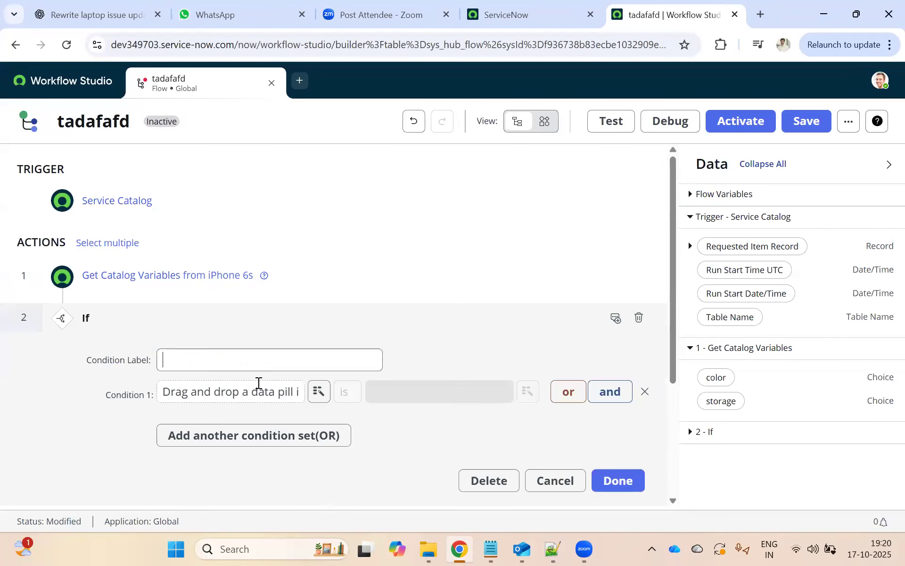
left_click(237, 358)
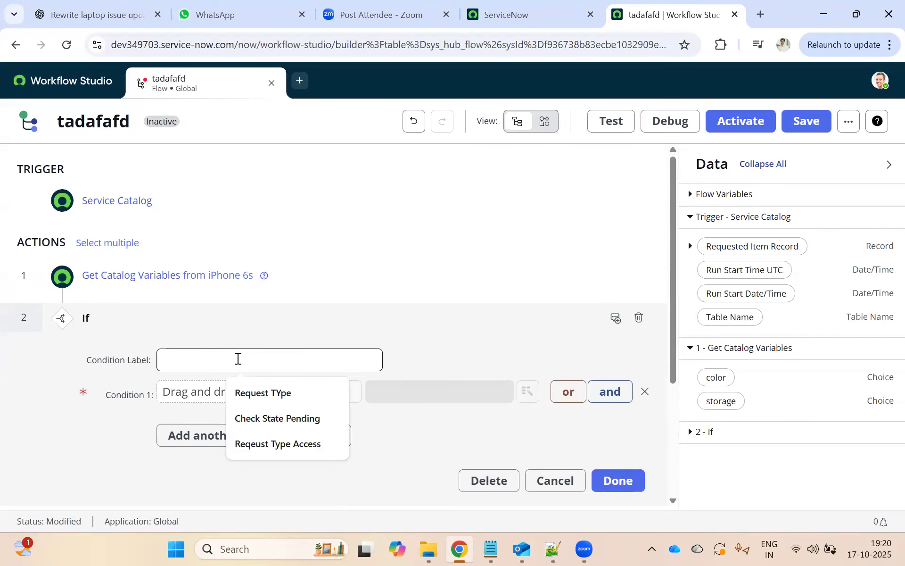
type("Colro")
key("BackSpace")
key("BackSpace")
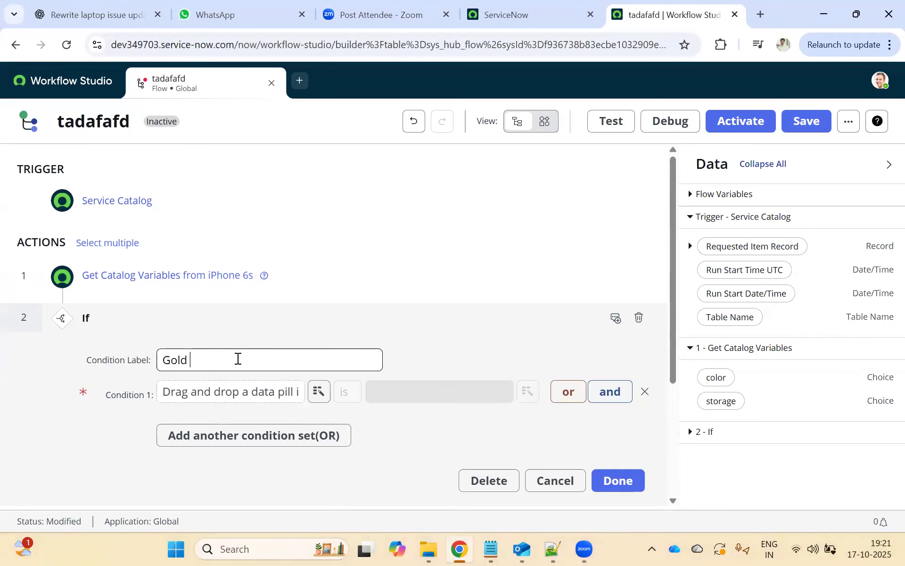
- Define the If condition as the color variable from Get Catalog Variables is Gold, and finish the condition
left_click(319, 392)
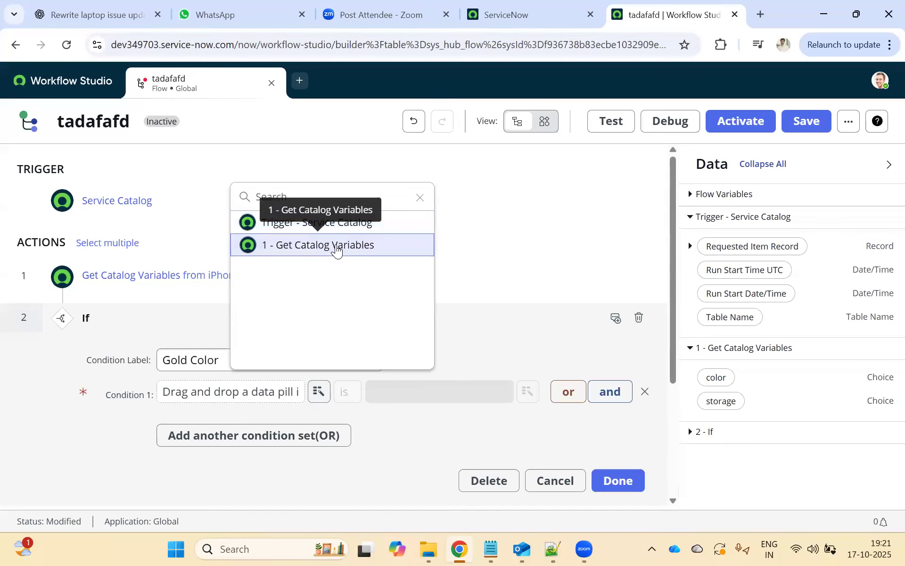
left_click(336, 250)
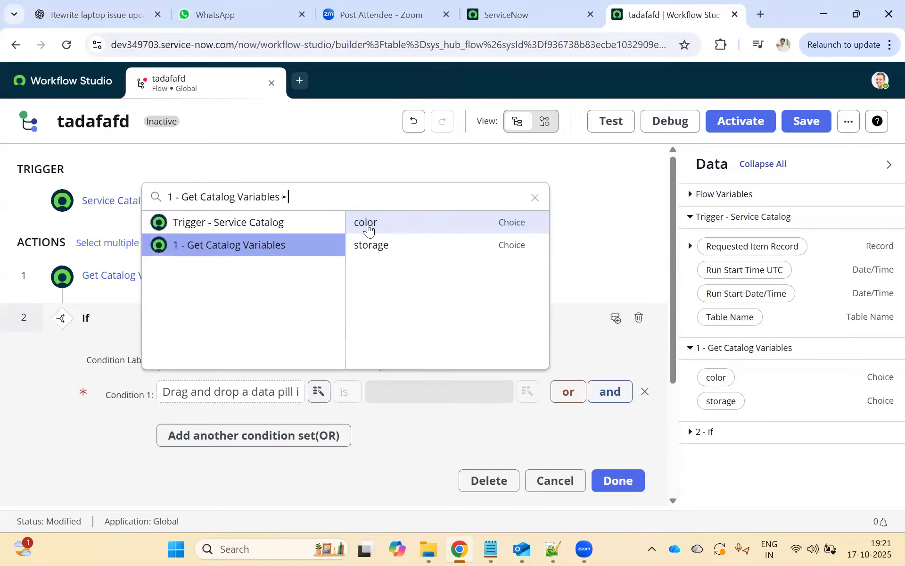
left_click(366, 227)
scroll(340, 354, "down", 2)
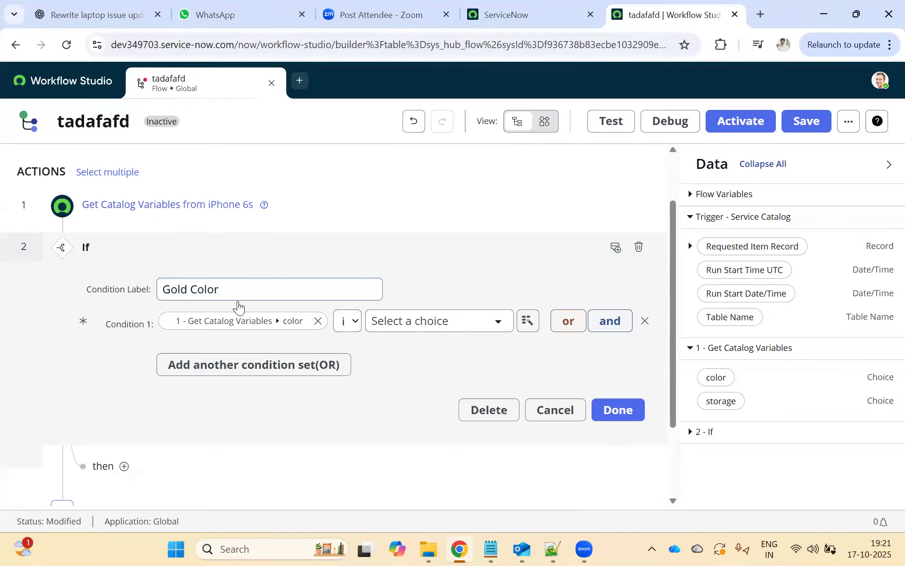
left_click(443, 325)
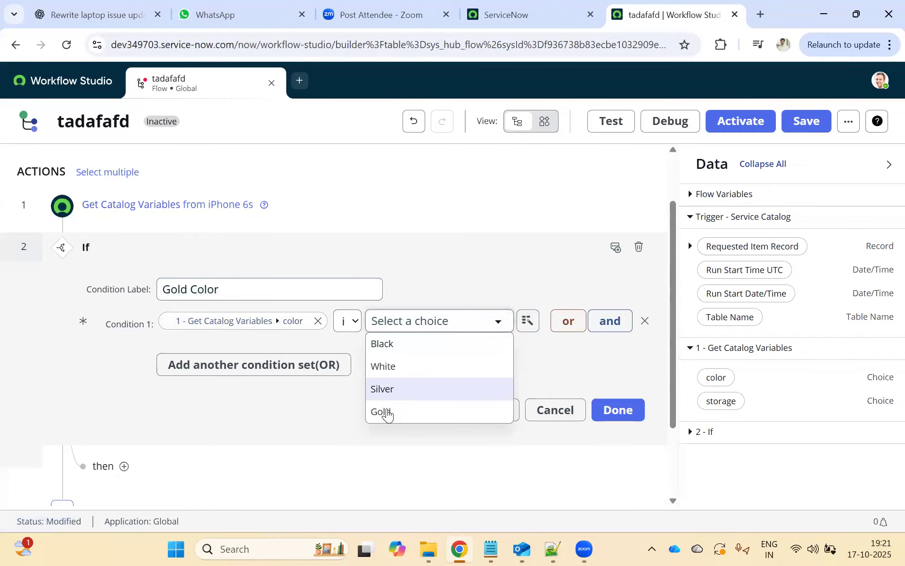
key("Return")
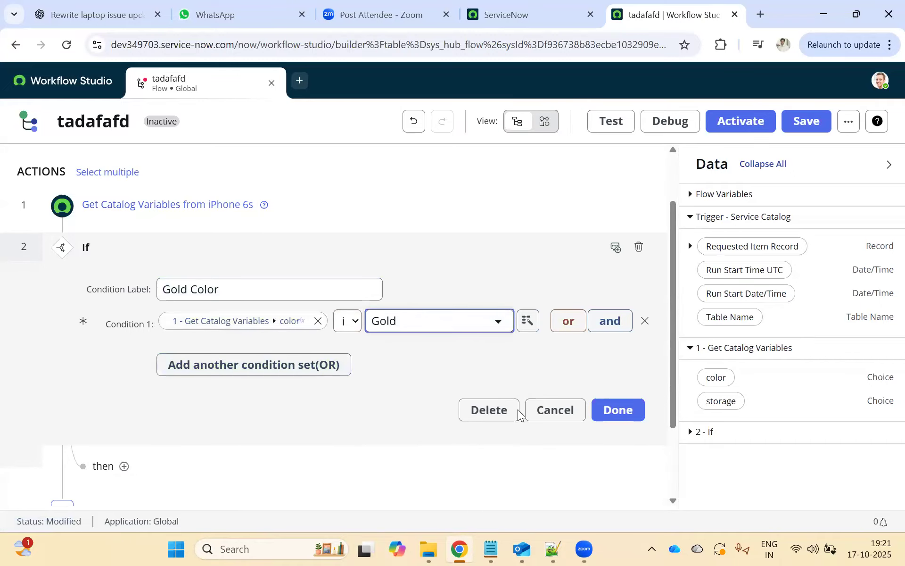
left_click(614, 418)
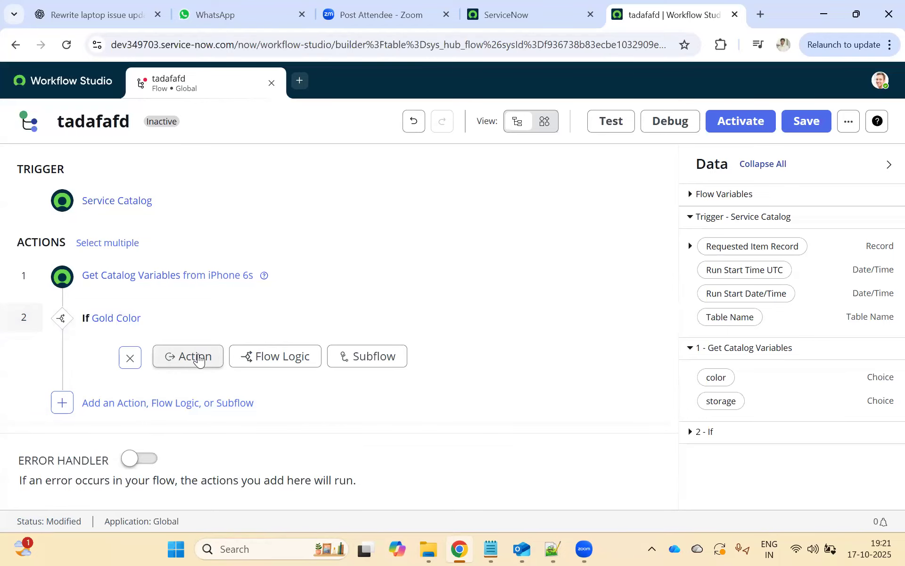
- Add an Ask For Approval action in the then branch of the Gold Color condition
left_click(199, 359)
scroll(391, 439, "down", 2)
scroll(389, 428, "up", 3)
left_click(385, 455)
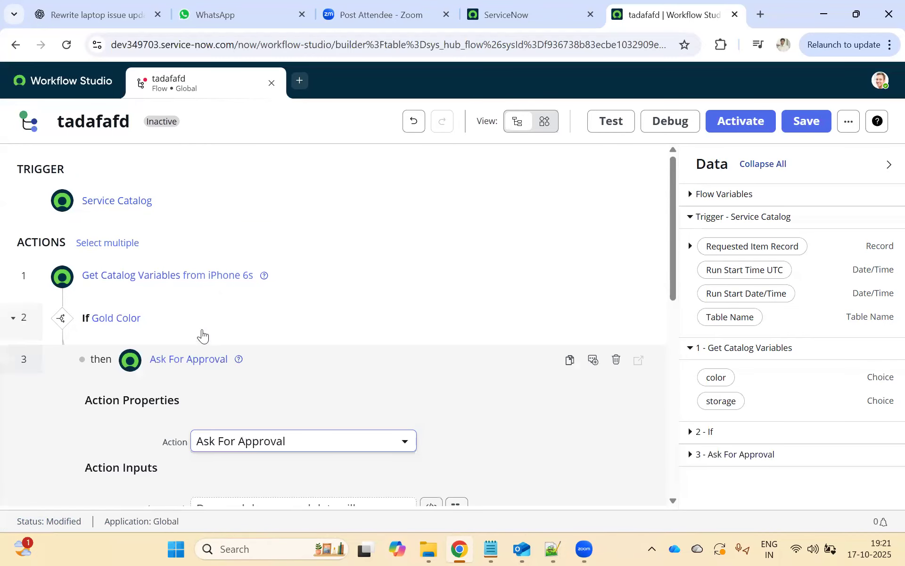
- Set the Ask For Approval record to the Requested Item Record from the Service Catalog trigger
scroll(283, 330, "down", 3)
scroll(266, 293, "down", 1)
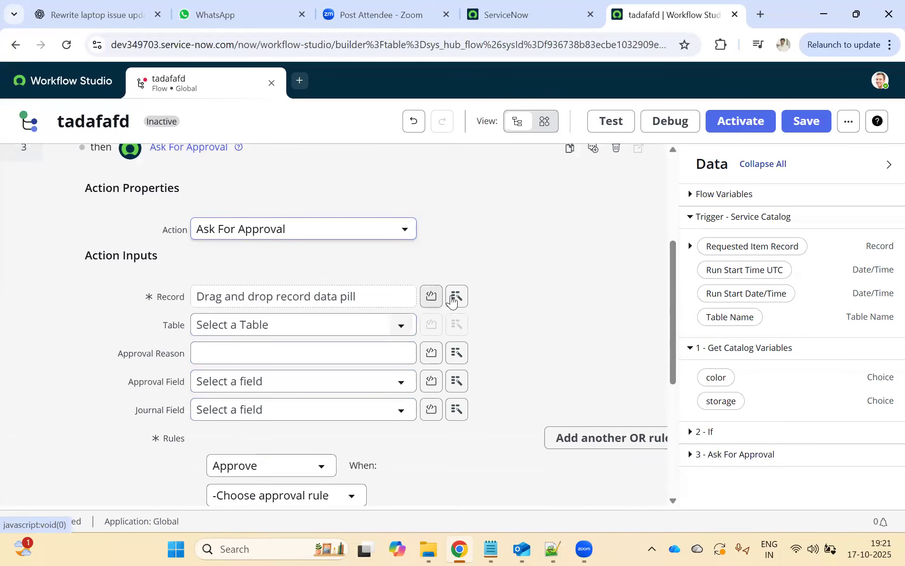
left_click(457, 296)
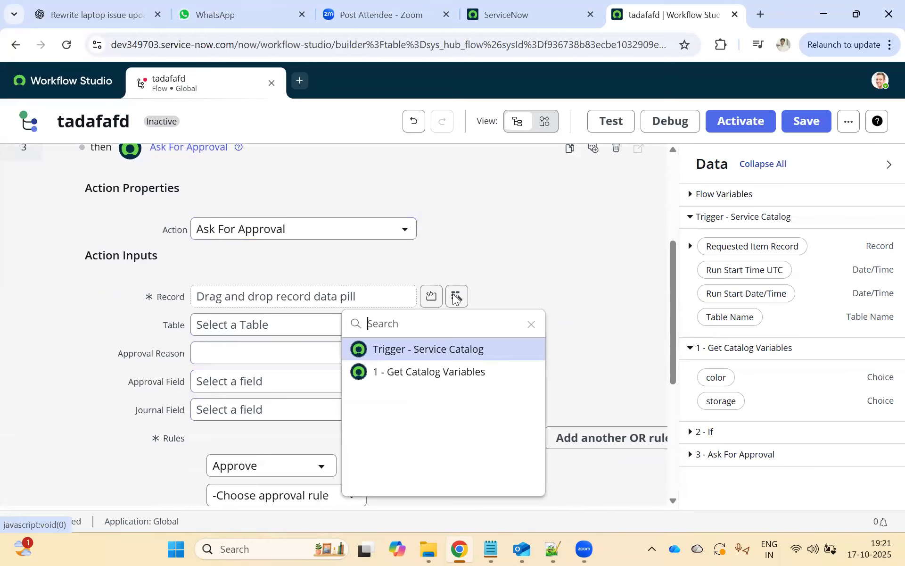
left_click(454, 351)
left_click(485, 350)
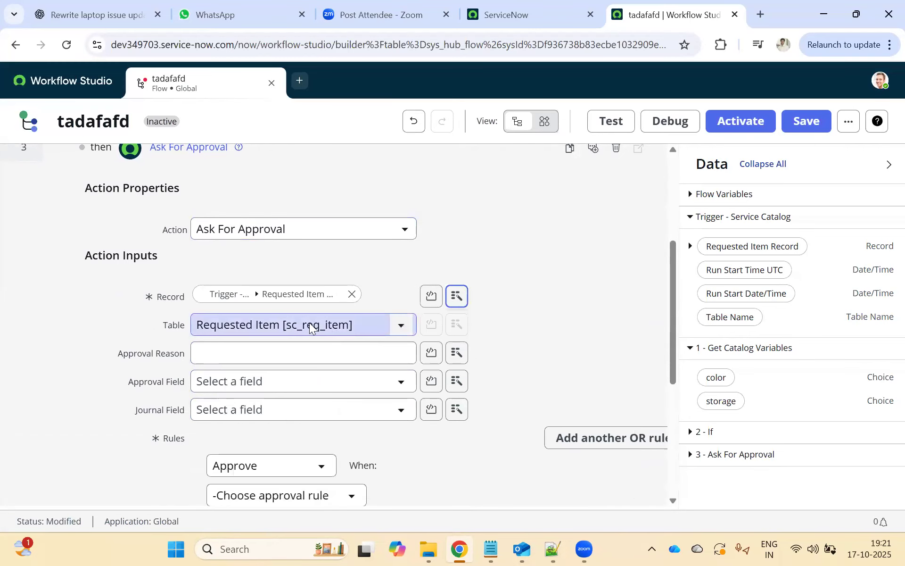
- Set the Ask For Approval rule to approve when anyone approves
scroll(271, 310, "down", 3)
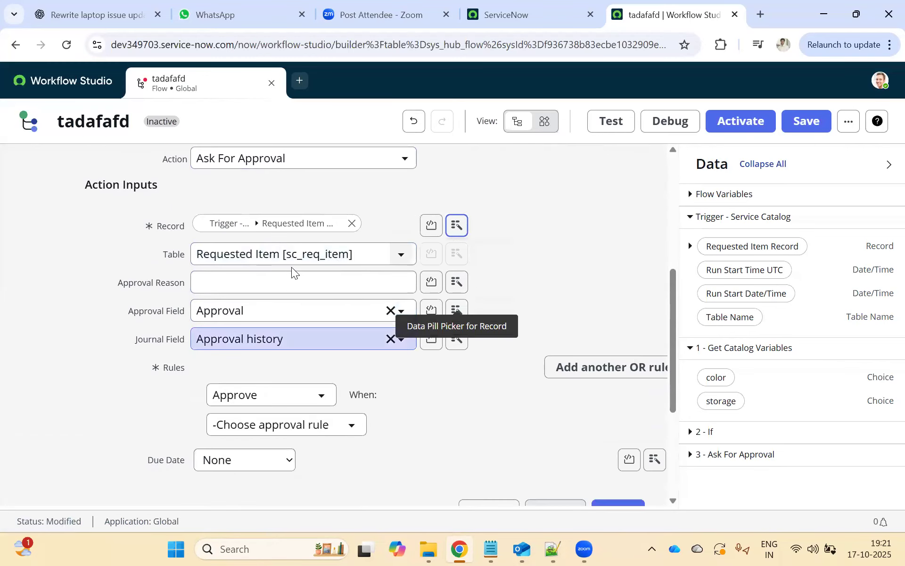
scroll(293, 353, "down", 2)
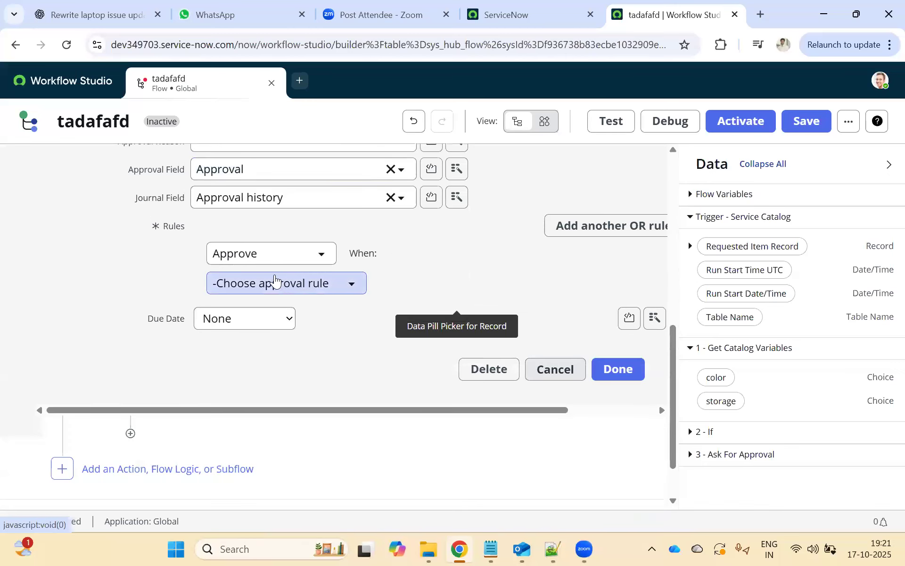
left_click(267, 284)
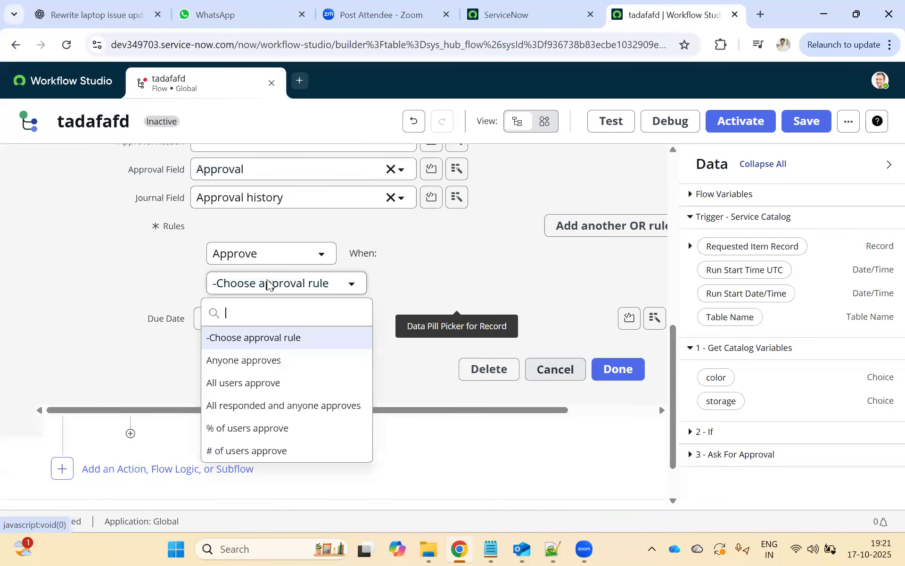
left_click(248, 361)
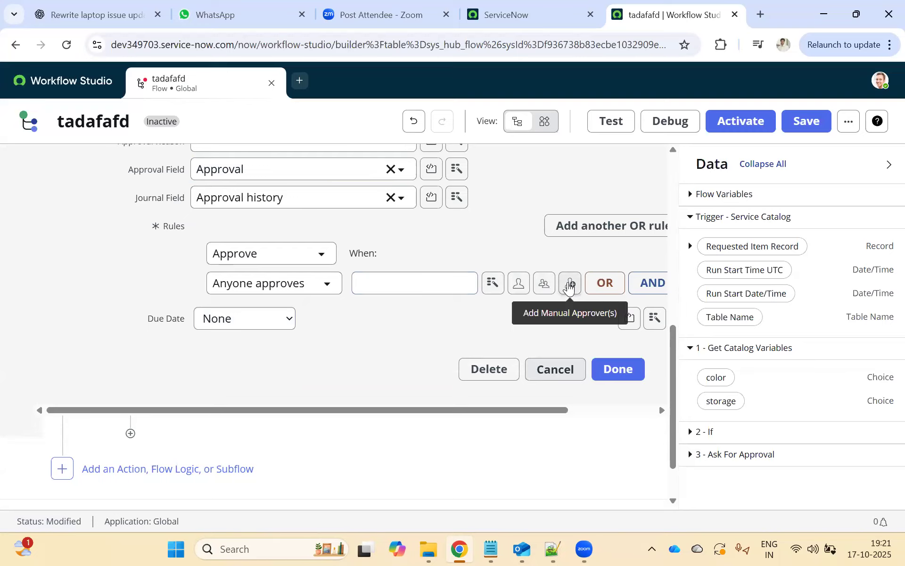
- Add the App Engine Admins group as approver in the approval rule and finish the Ask For Approval action
left_click(544, 283)
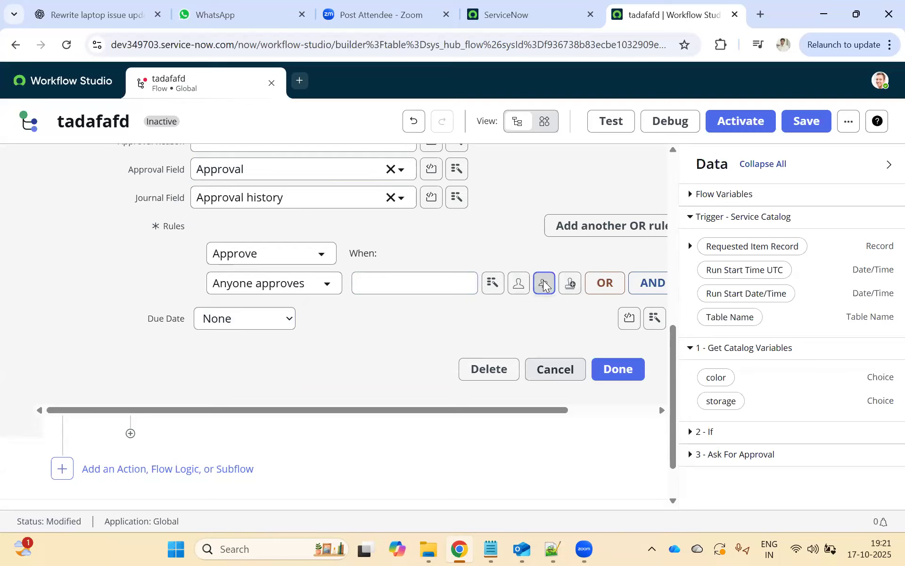
left_click(506, 324)
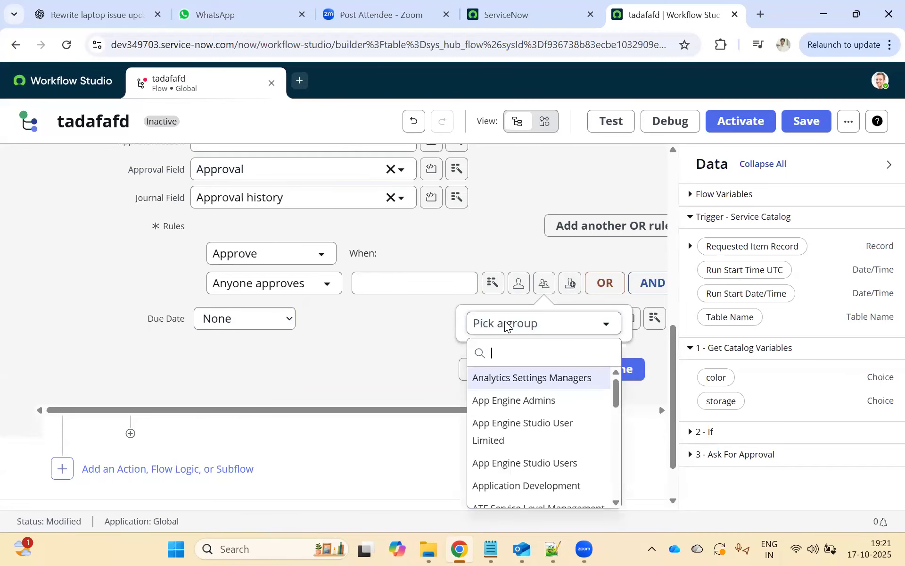
scroll(527, 406, "down", 1)
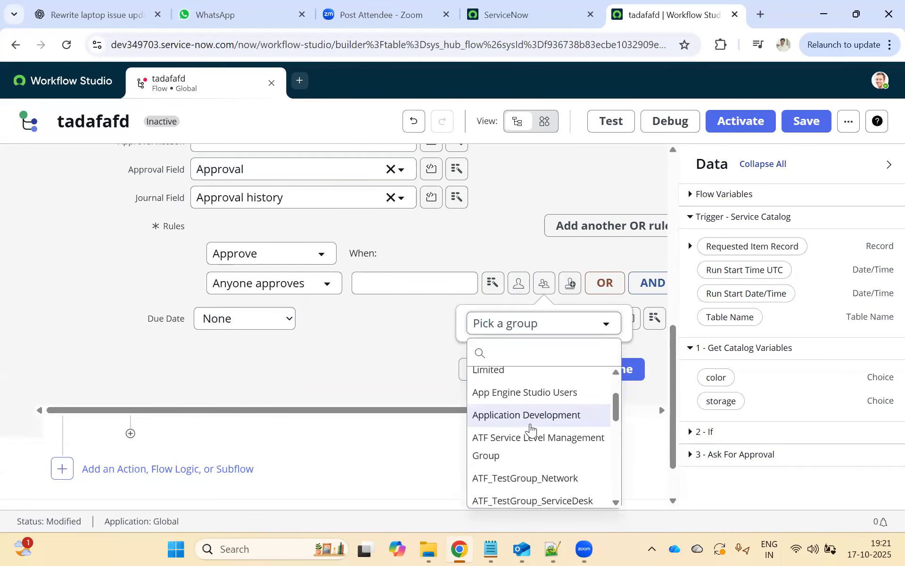
scroll(525, 417, "up", 1)
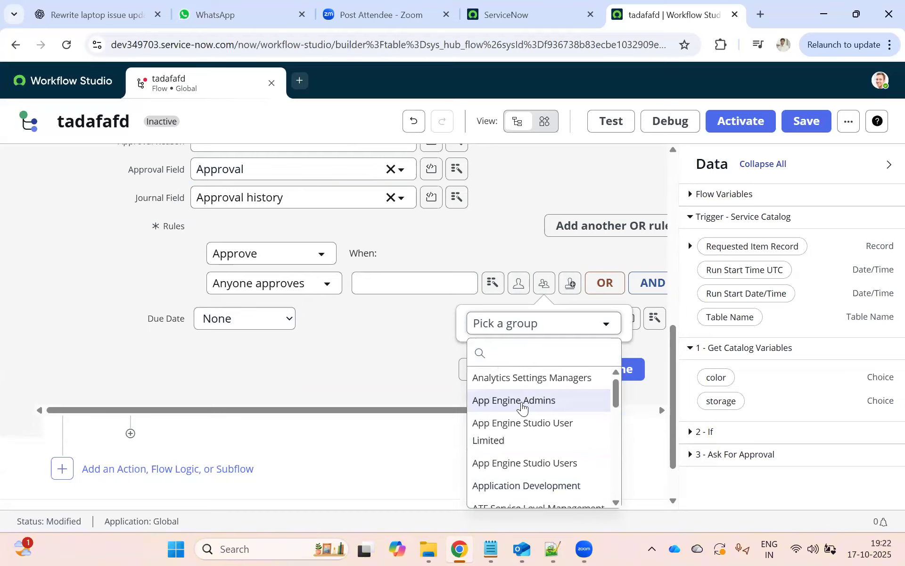
left_click(522, 406)
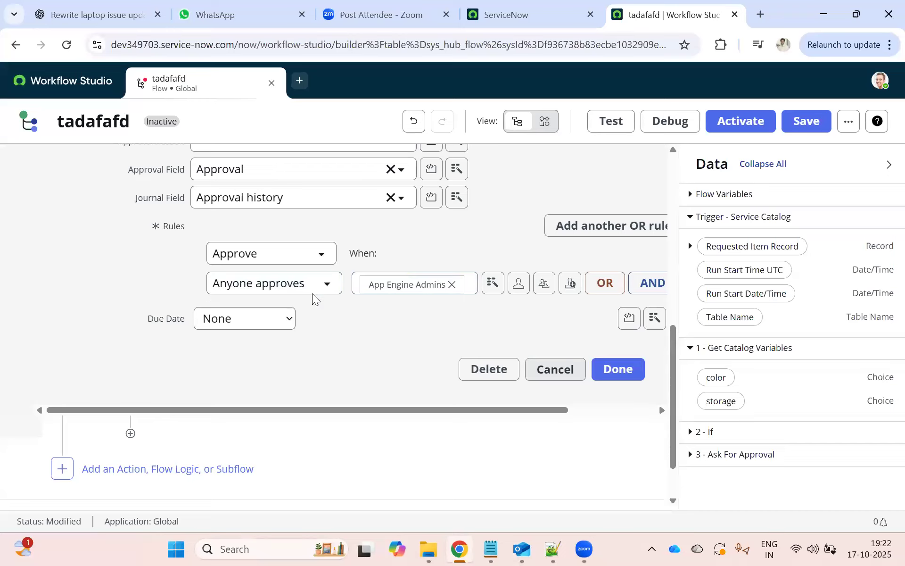
left_click(614, 371)
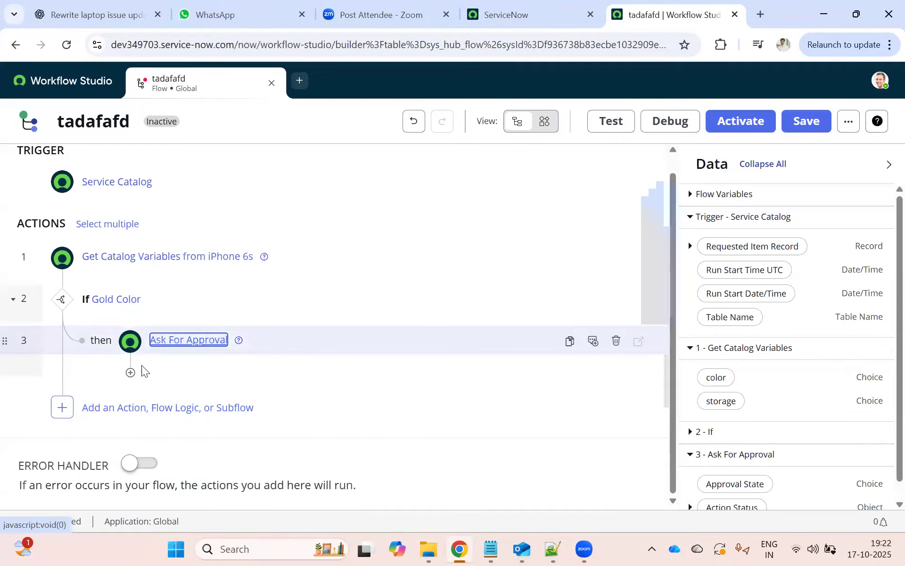
- Switch to Notepad++ to review the note lines on asking for approval and updating the approval status, and return to the flow
left_click(556, 550)
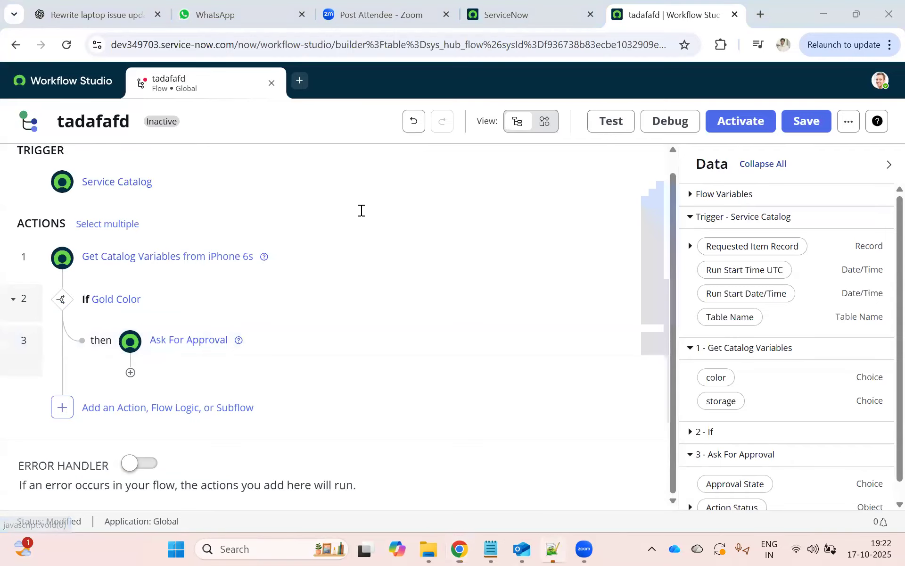
left_click(336, 217)
left_click_drag(681, 192, 61, 176)
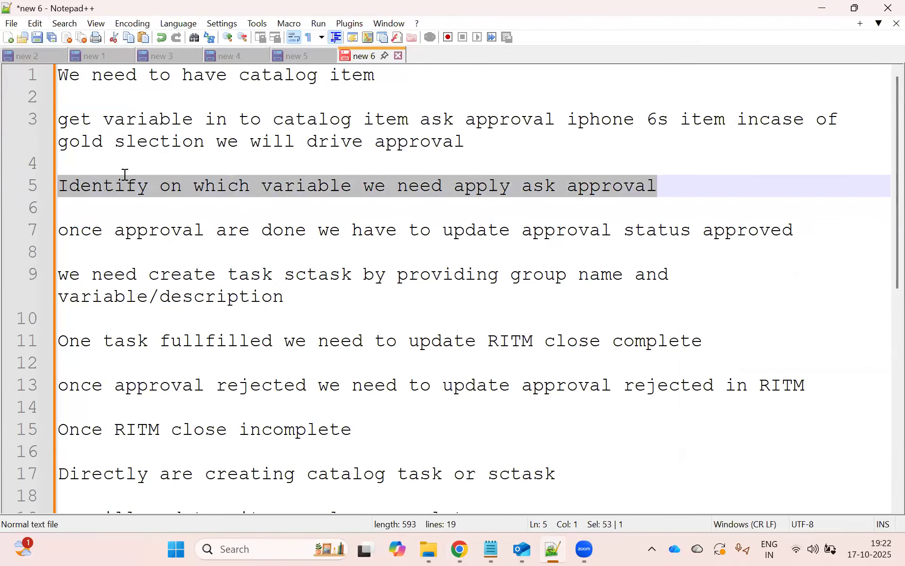
left_click(623, 186)
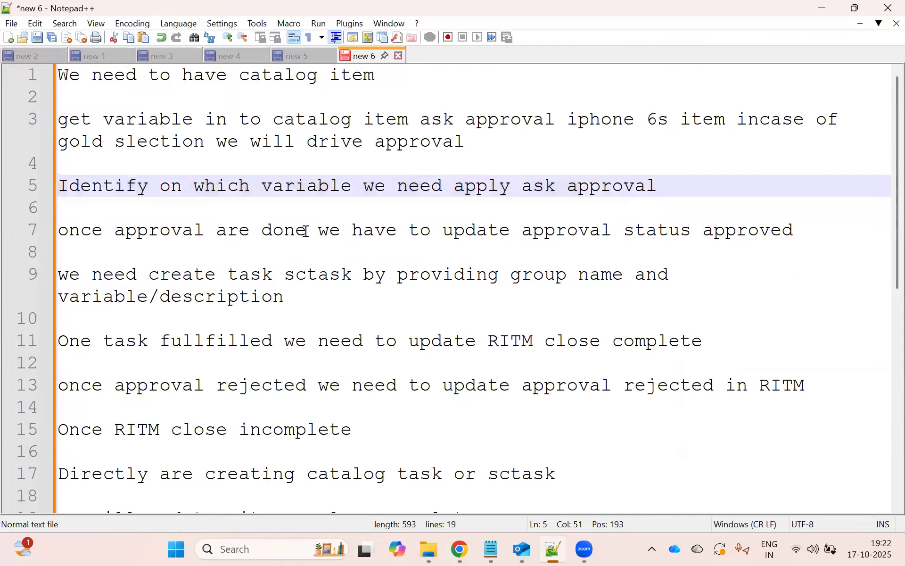
left_click(305, 231)
left_click(395, 230)
left_click(561, 230)
left_click_drag(637, 231, 646, 231)
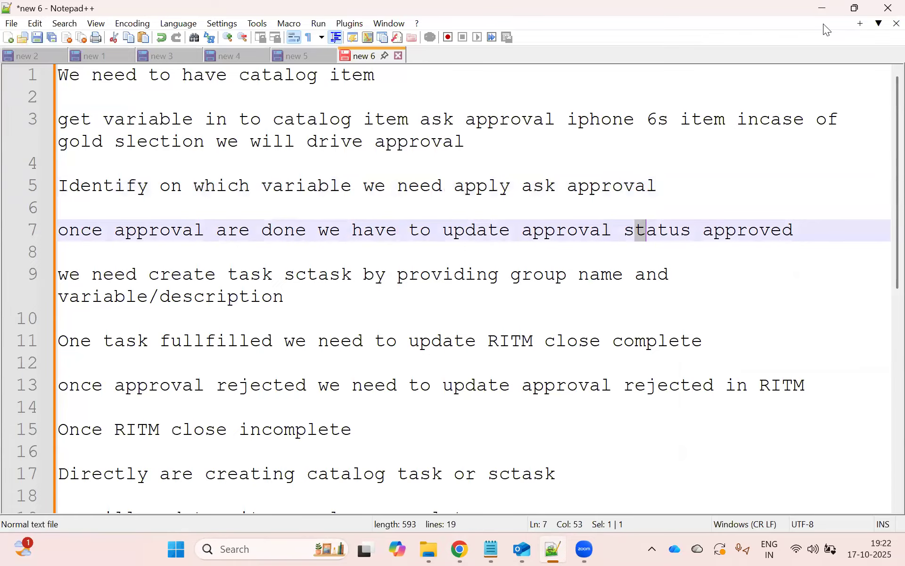
left_click(822, 8)
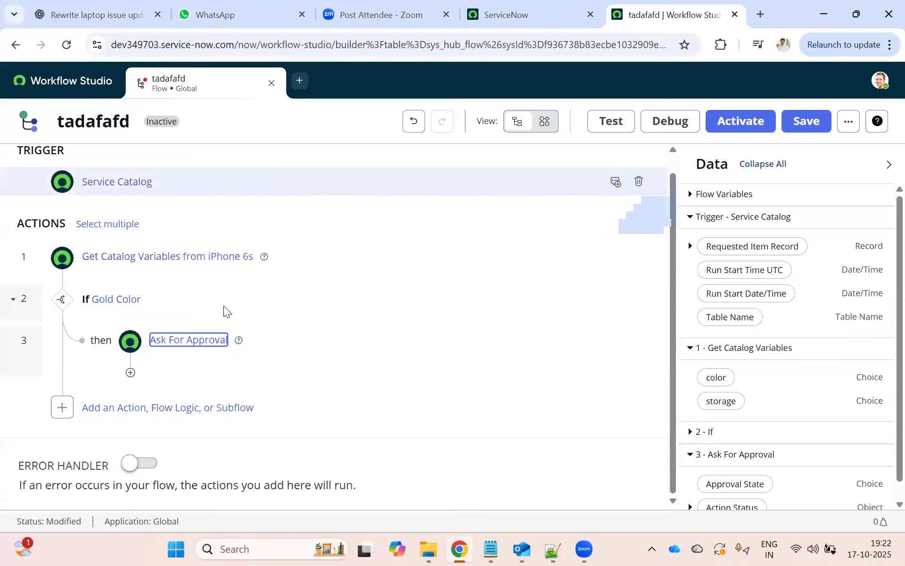
- Add an If flow logic after the Ask For Approval action and label its condition "Approved"
left_click(131, 374)
left_click(266, 381)
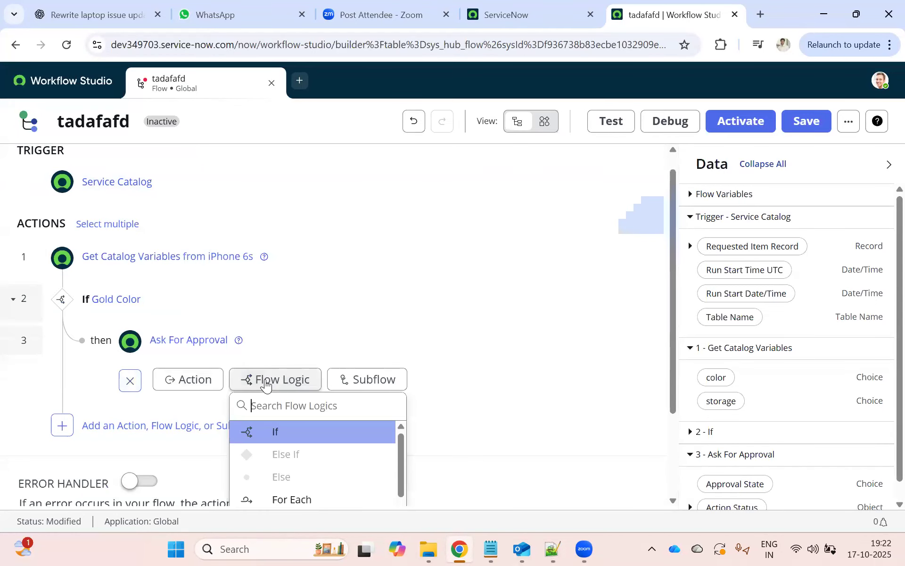
left_click(314, 431)
type("Approved")
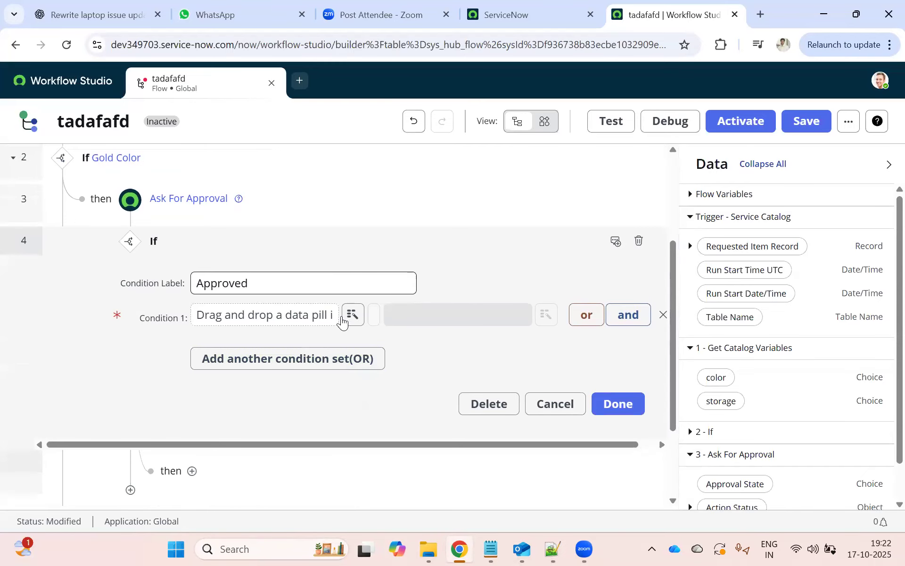
- Define the condition as the Approval State from Ask For Approval is Approved, and finish the If
left_click(351, 314)
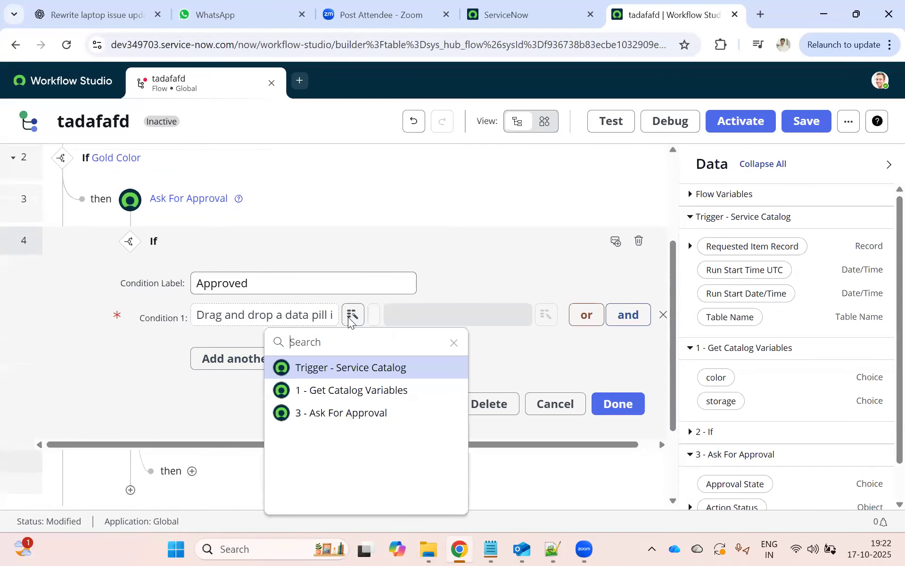
left_click(360, 413)
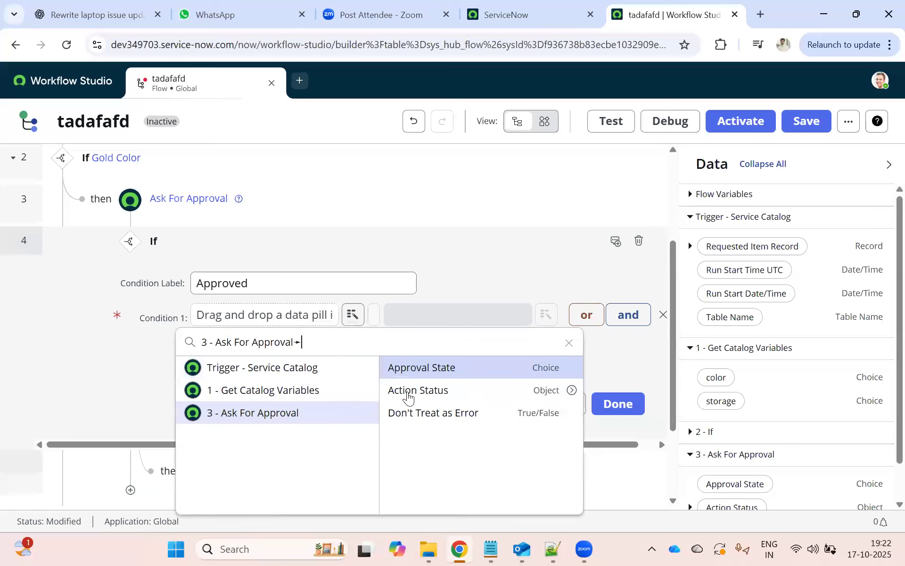
left_click(446, 375)
left_click(437, 317)
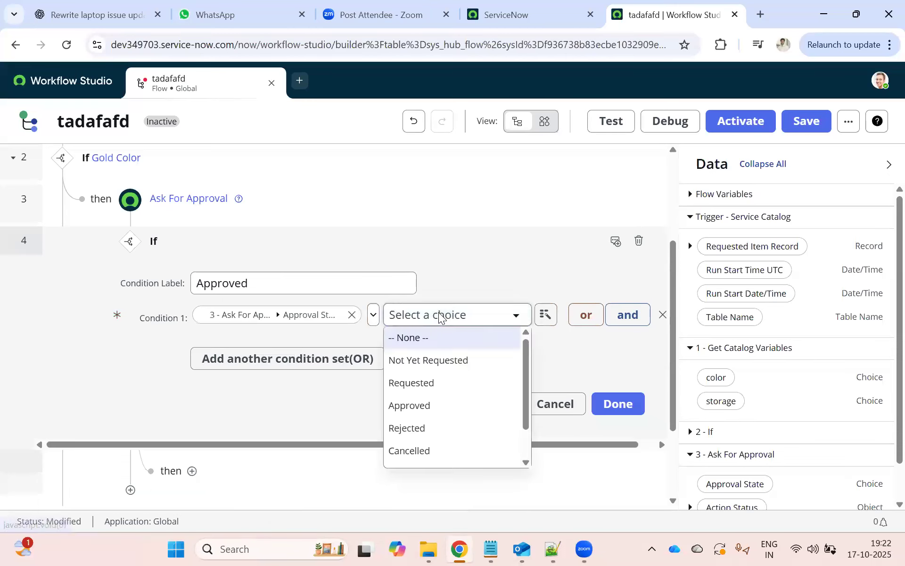
left_click(415, 405)
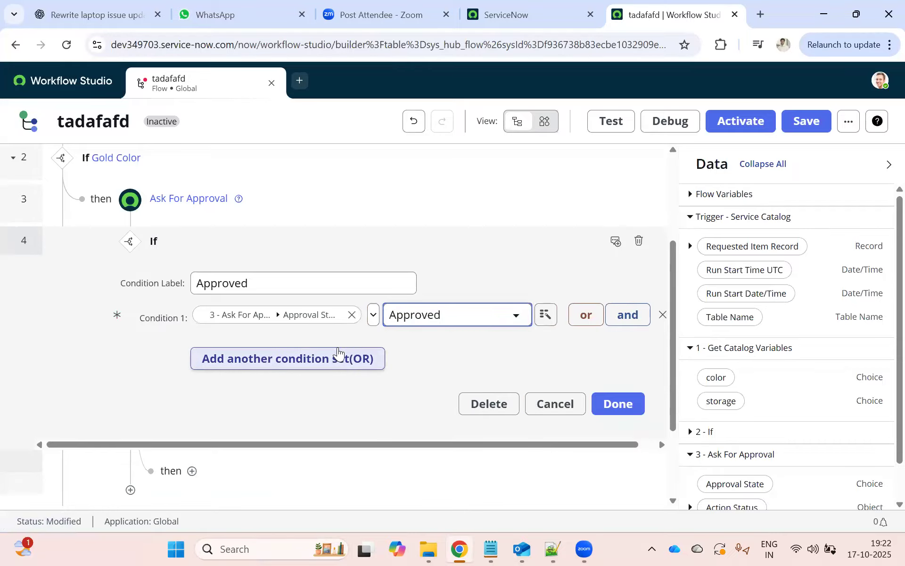
left_click(619, 409)
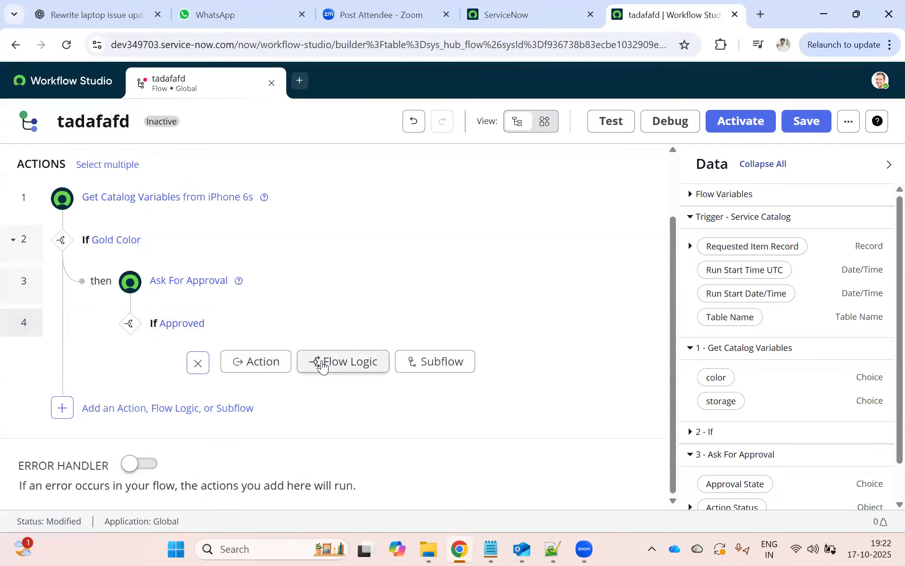
- Add a Create Catalog Task action in the then branch of the Approved condition
left_click(260, 366)
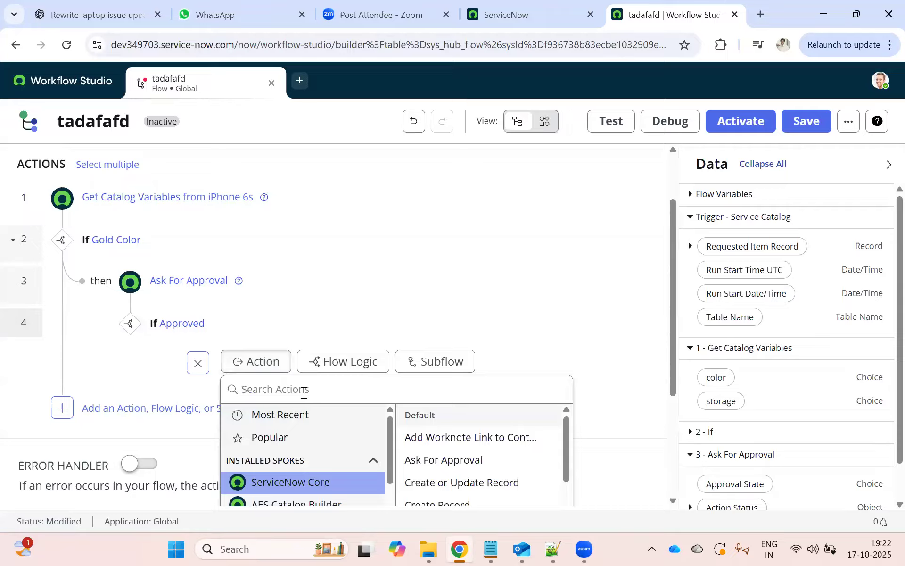
type("create cata")
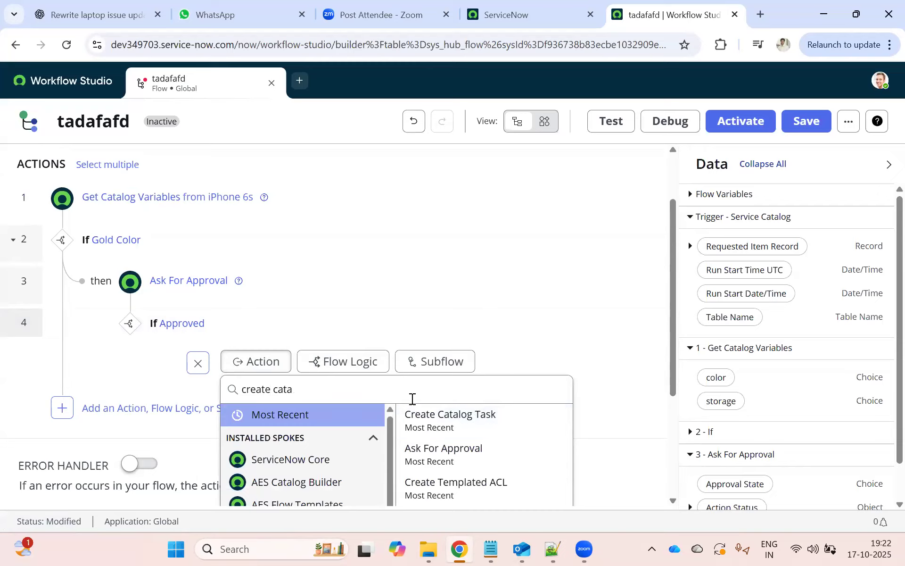
left_click(463, 422)
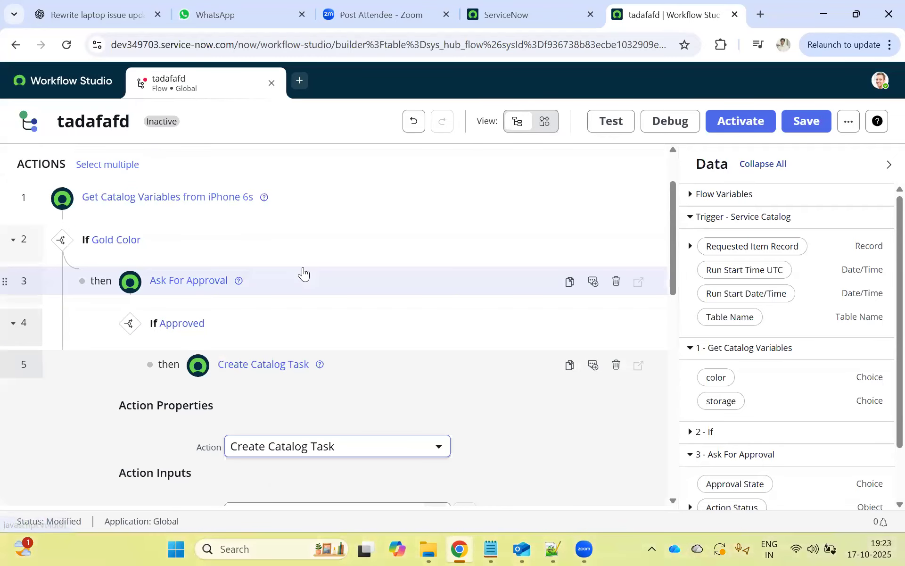
- Set the catalog task's Requested Item to the trigger's Requested Item Record and its short description to "Iphone 6s Gold Color"
scroll(330, 292, "down", 1)
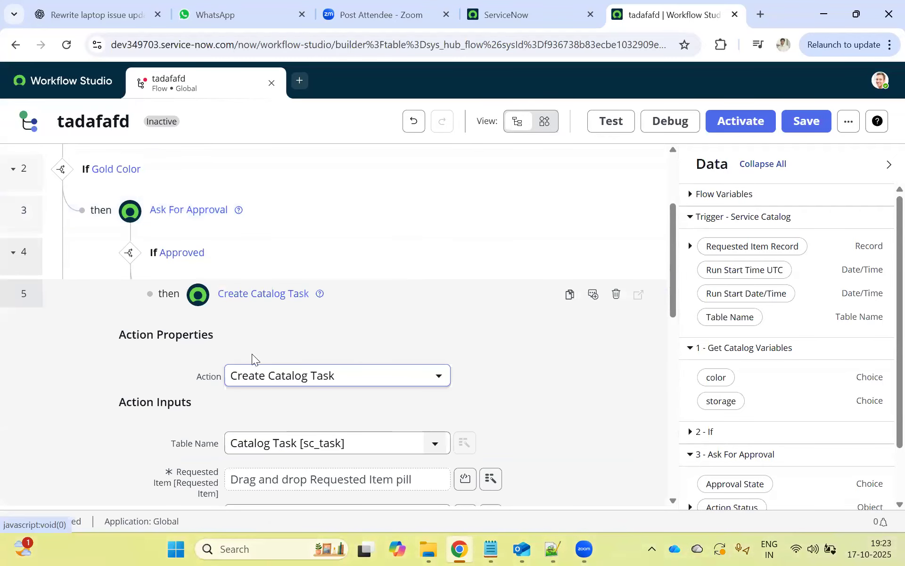
scroll(252, 354, "down", 2)
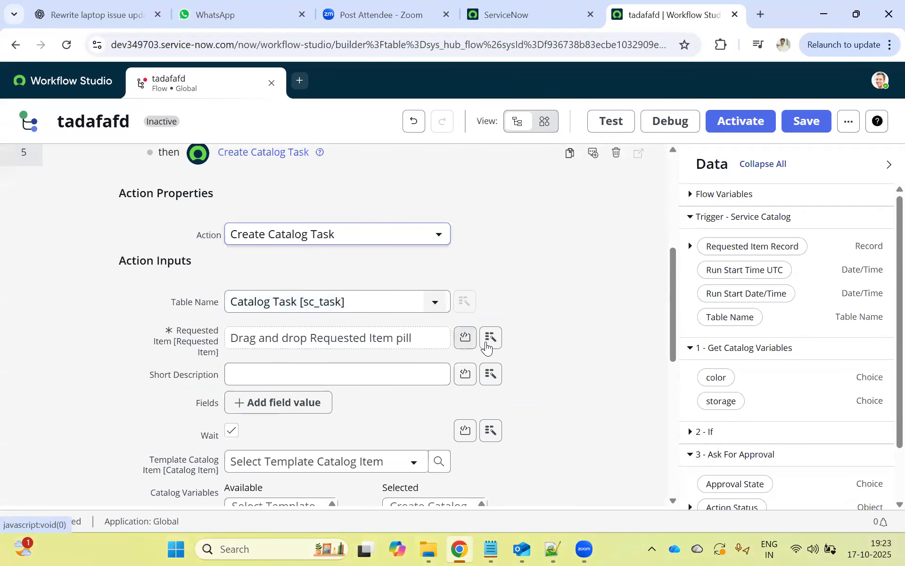
left_click(490, 339)
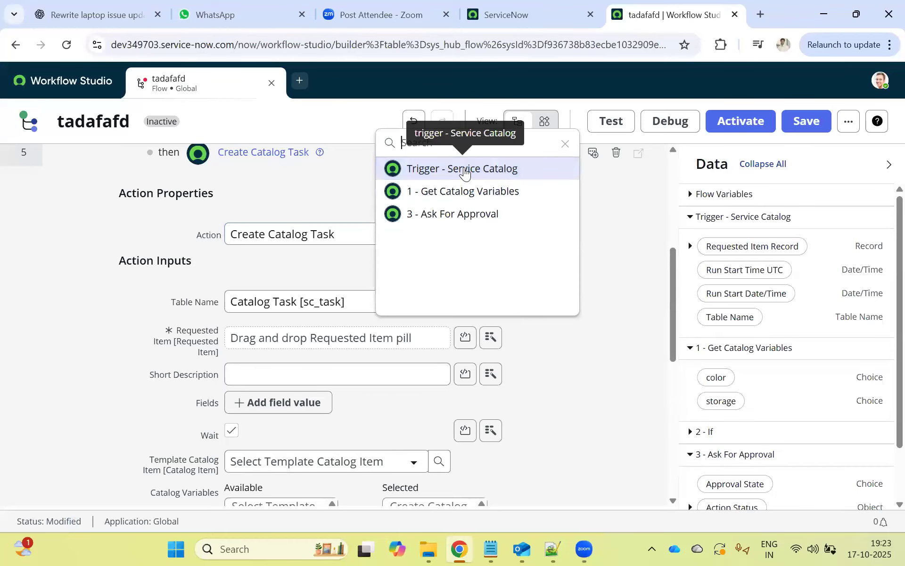
left_click(465, 170)
left_click(490, 170)
scroll(232, 346, "down", 1)
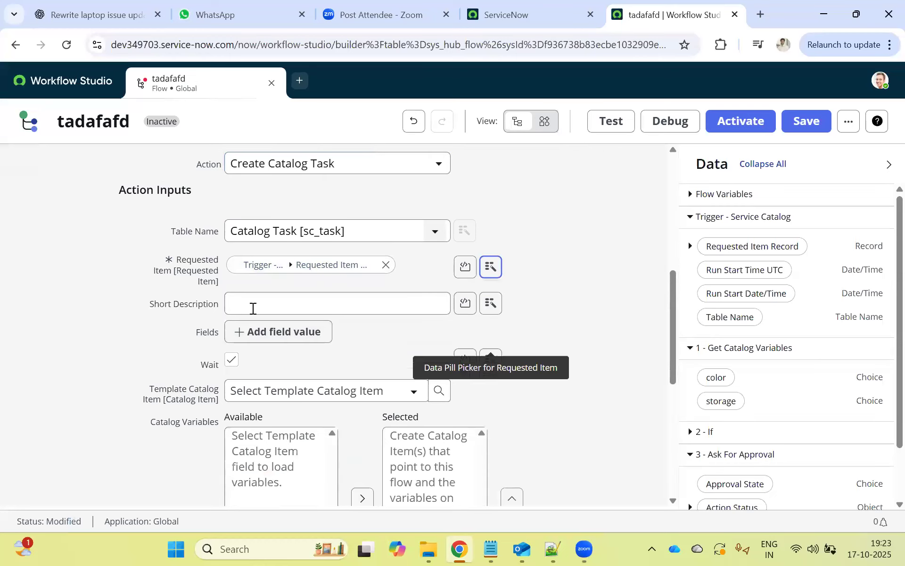
left_click(259, 301)
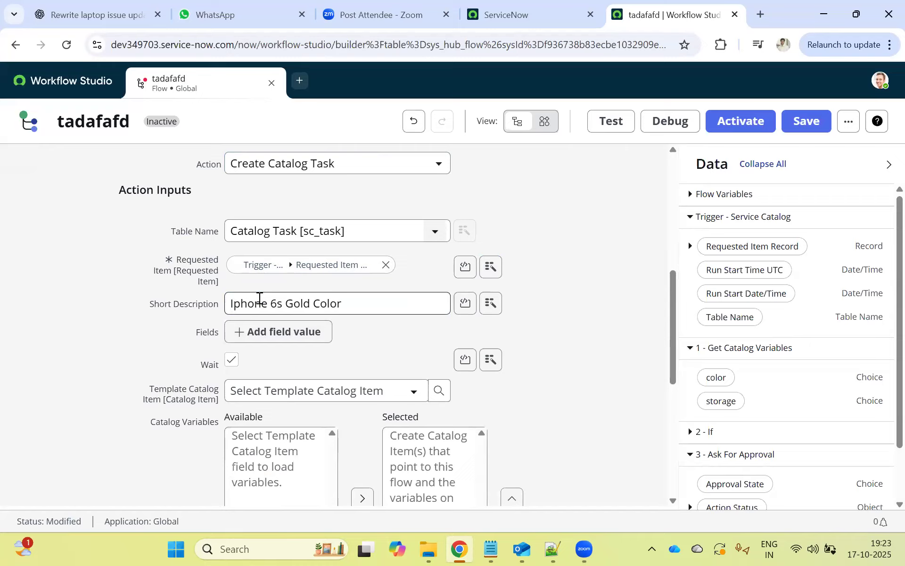
- Add an Assignment group field value to the catalog task and set it to Service Desk
left_click(281, 332)
left_click(281, 332)
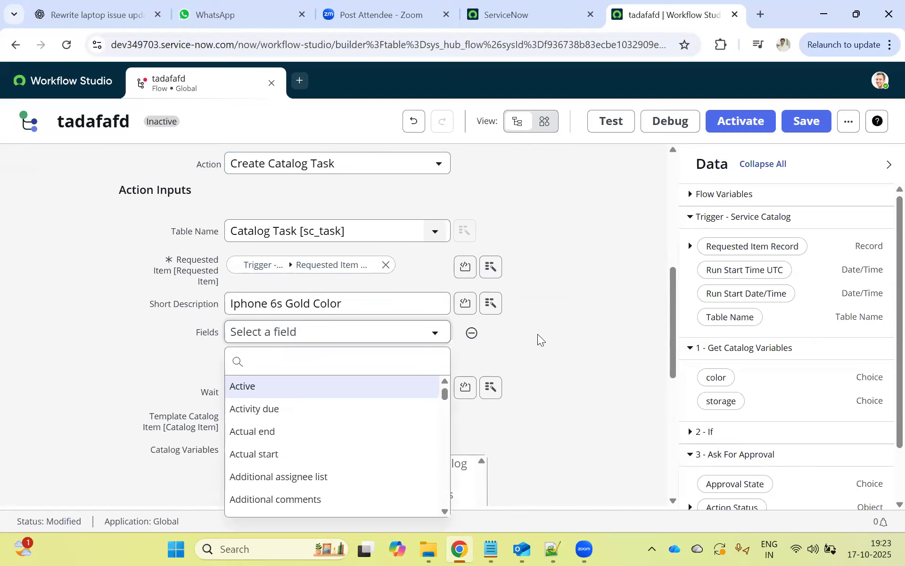
type("short")
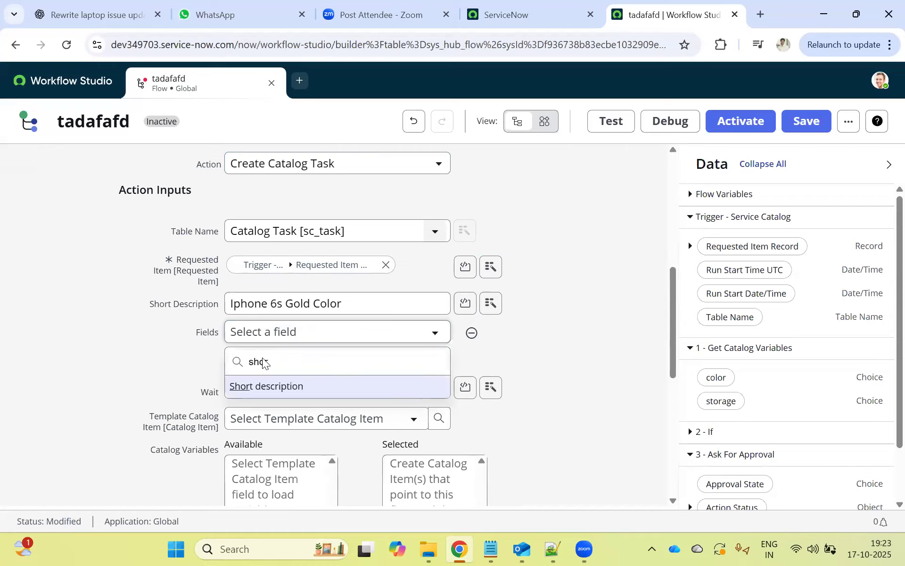
left_click_drag(248, 362, 355, 352)
type("ass")
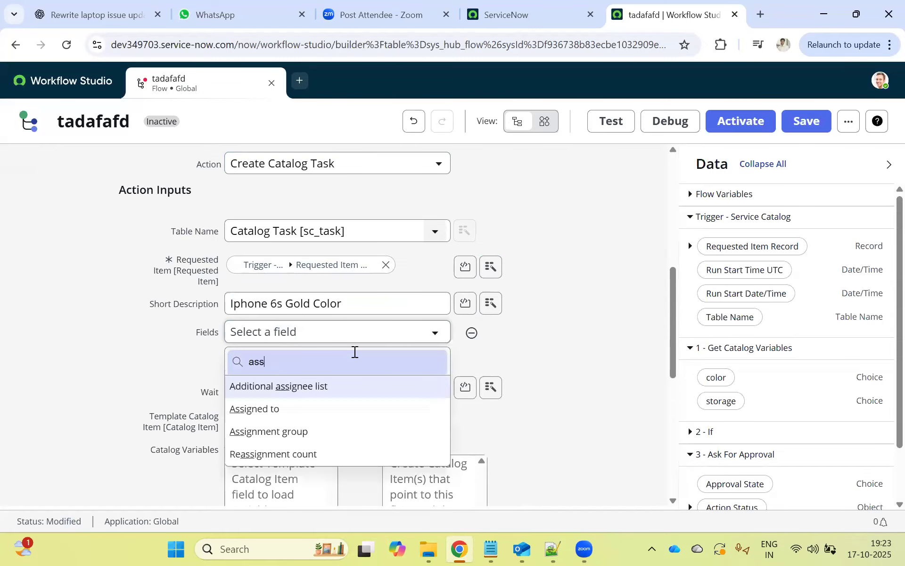
left_click(253, 434)
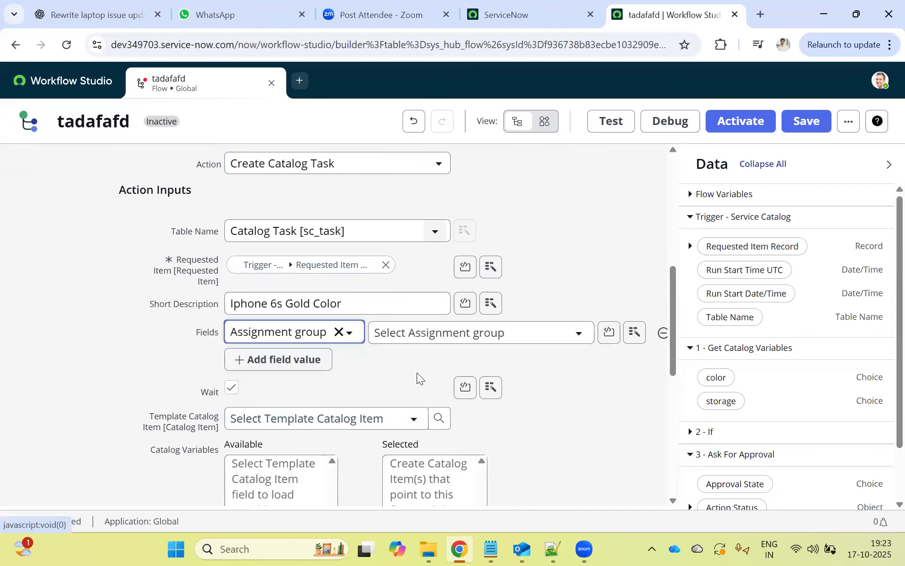
left_click(427, 335)
type("serv")
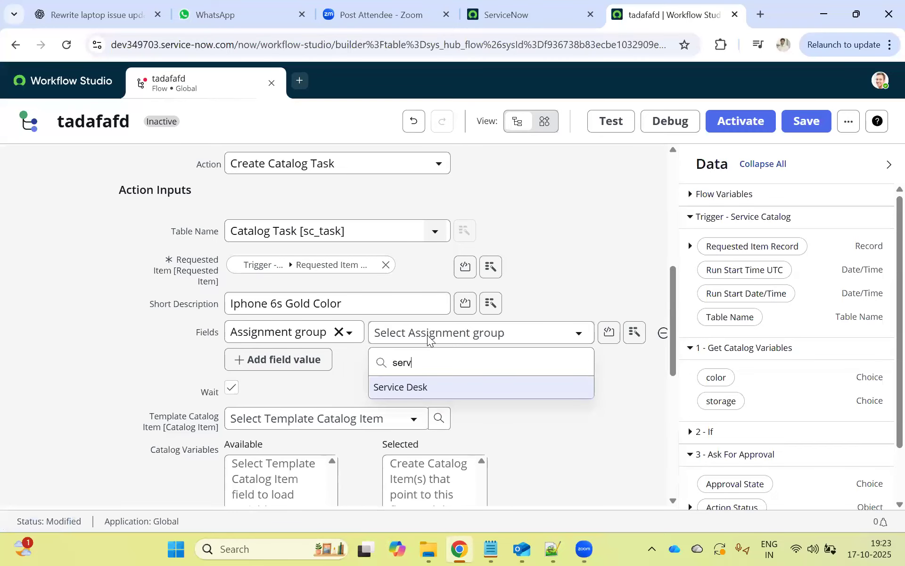
left_click(409, 385)
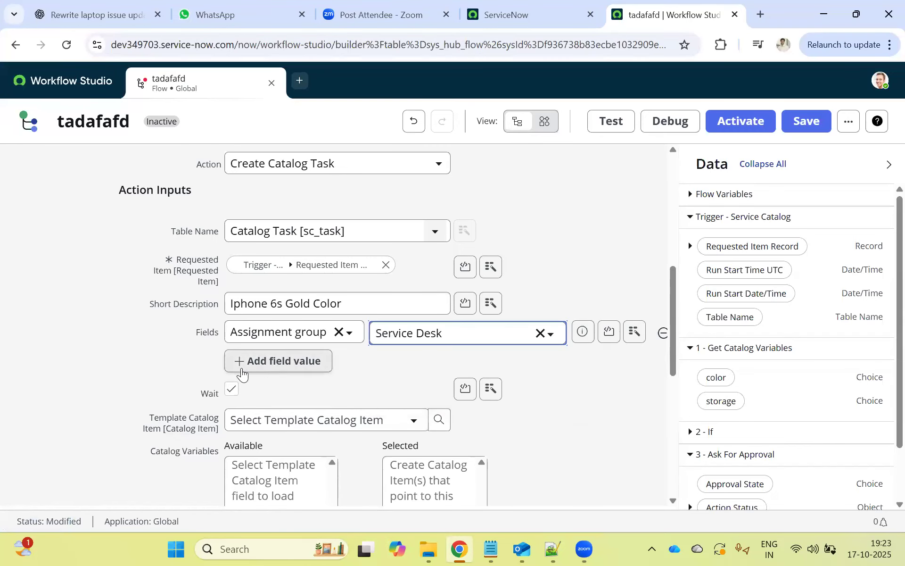
left_click(267, 363)
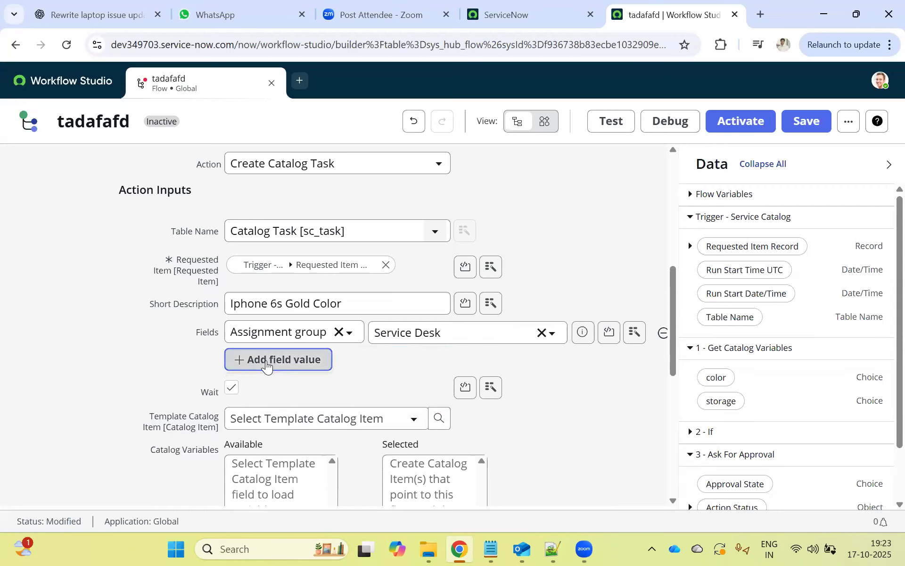
left_click(272, 359)
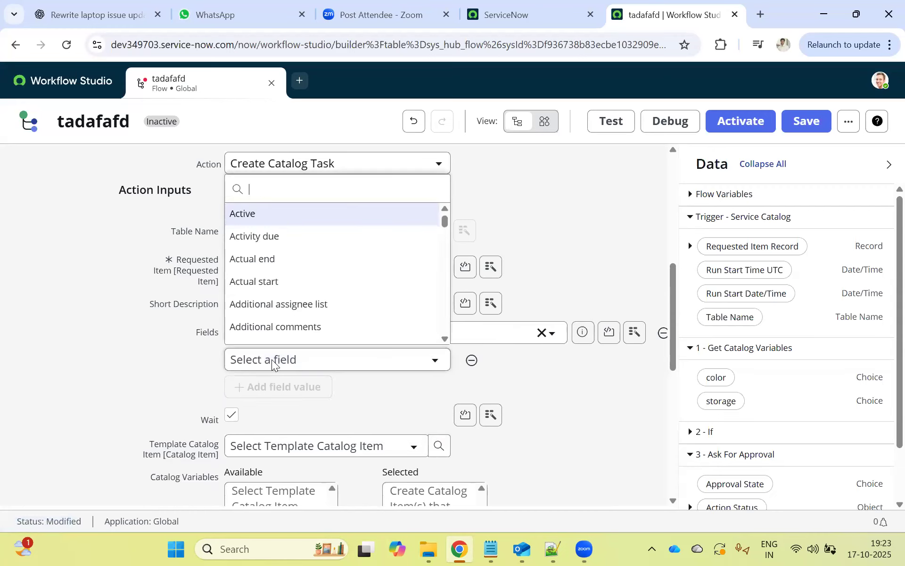
type("ass")
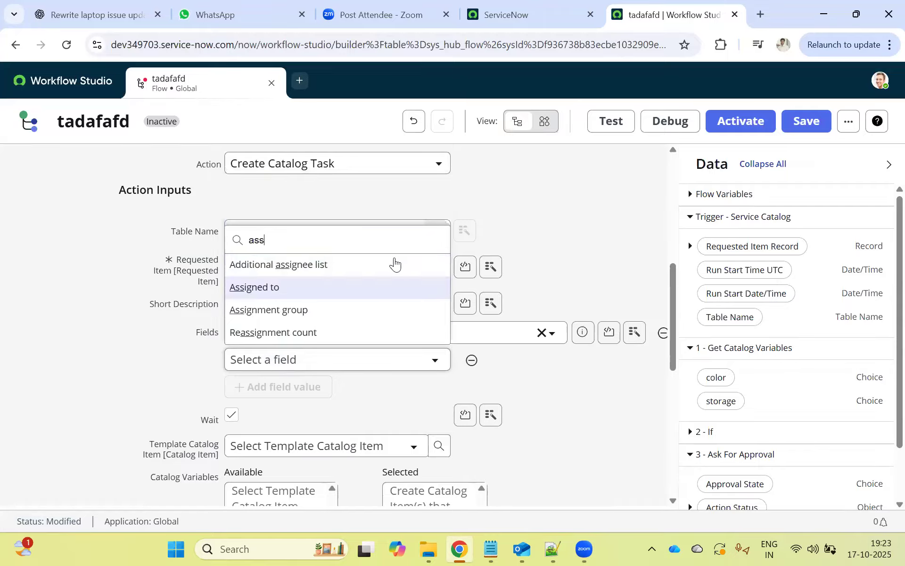
left_click_drag(287, 241, 252, 236)
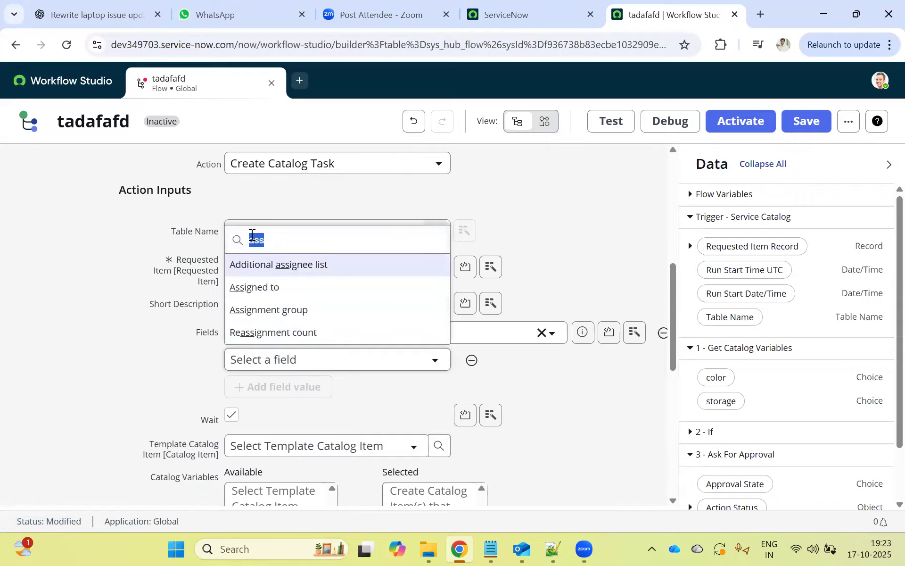
key("BackSpace")
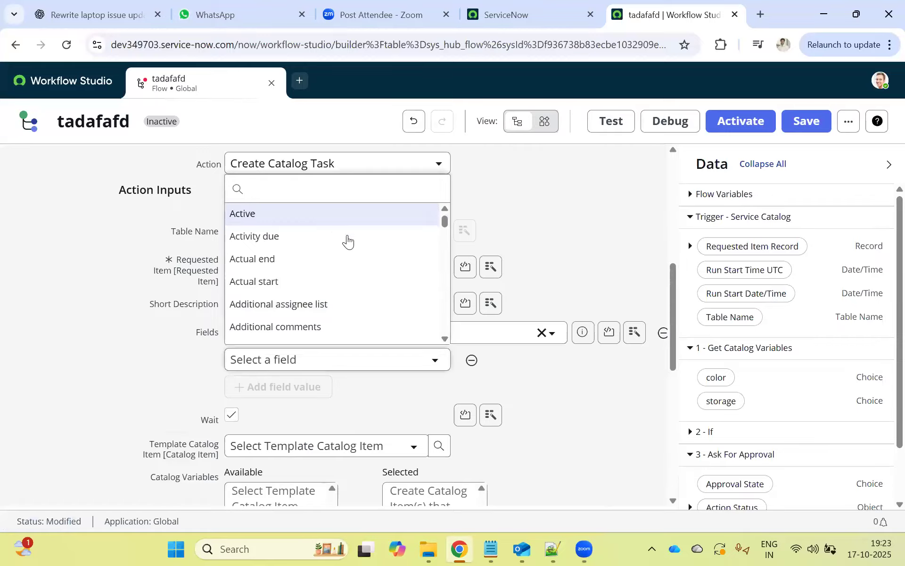
left_click(574, 386)
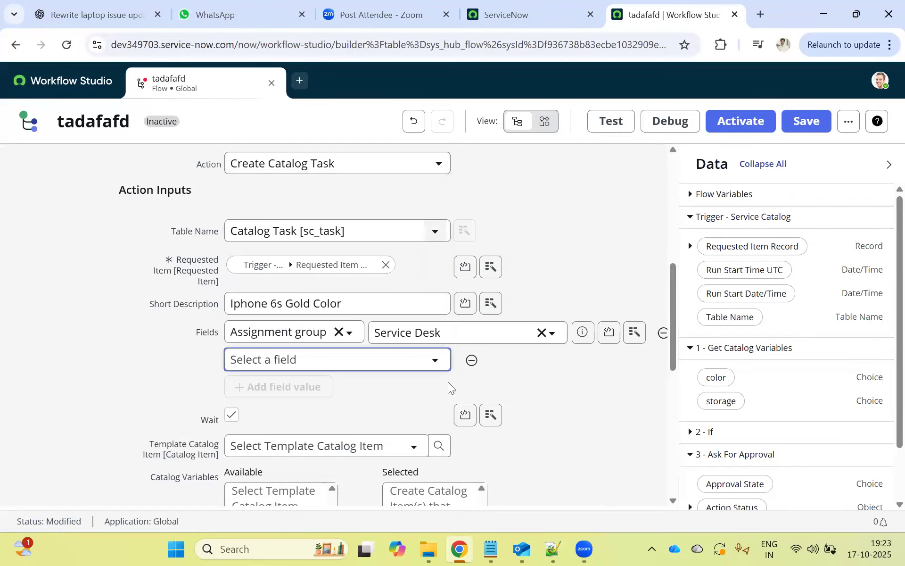
left_click(470, 362)
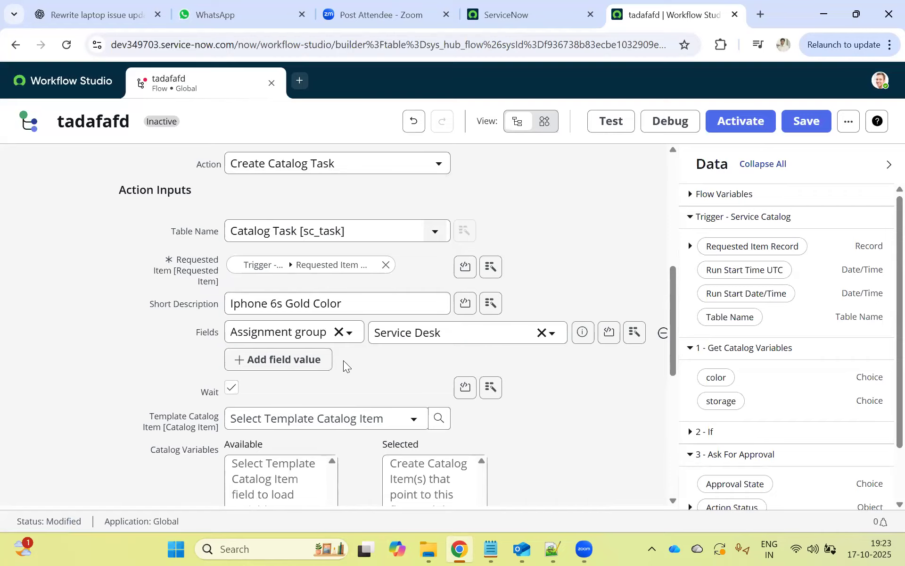
- Set the catalog task's Template Catalog Item to iPhone 6s
scroll(343, 361, "down", 1)
scroll(283, 353, "down", 1)
left_click(280, 347)
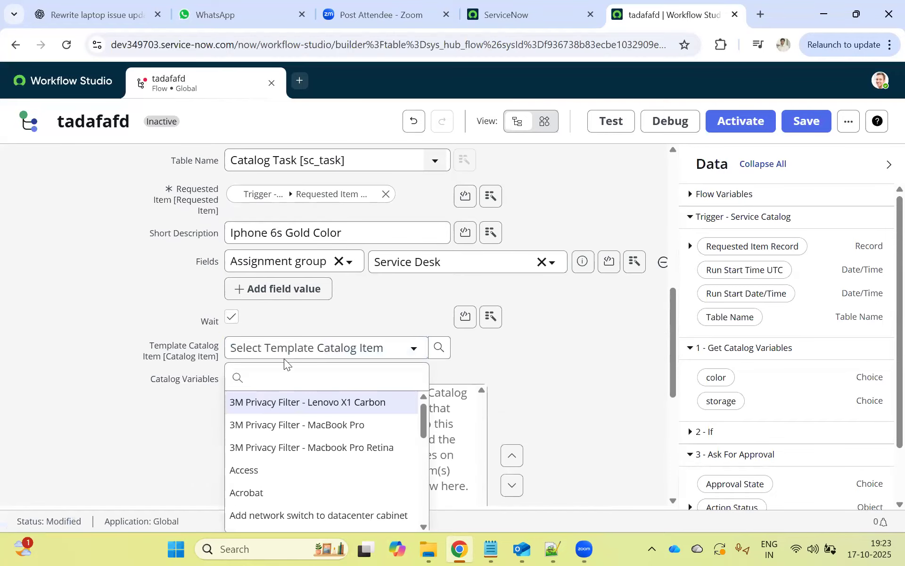
type("iphone")
left_click(265, 402)
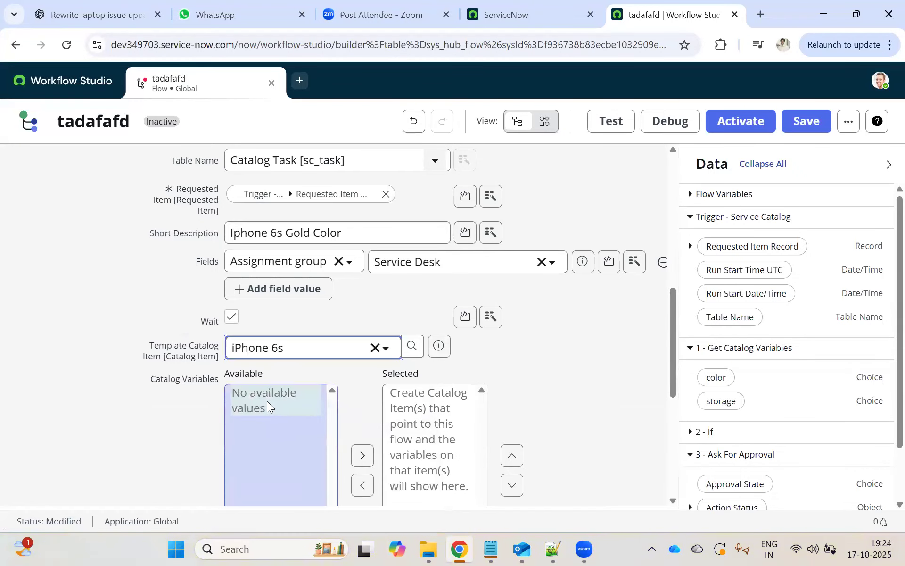
- Include the color and storage catalog variables in the catalog task, and finish the Create Catalog Task action
scroll(261, 397, "down", 1)
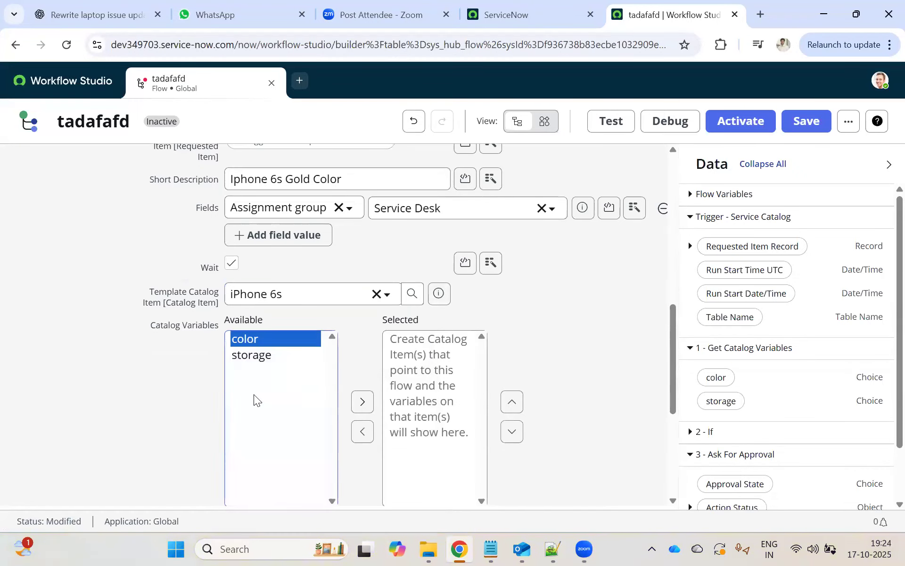
left_click(256, 362, "shift")
left_click(361, 402)
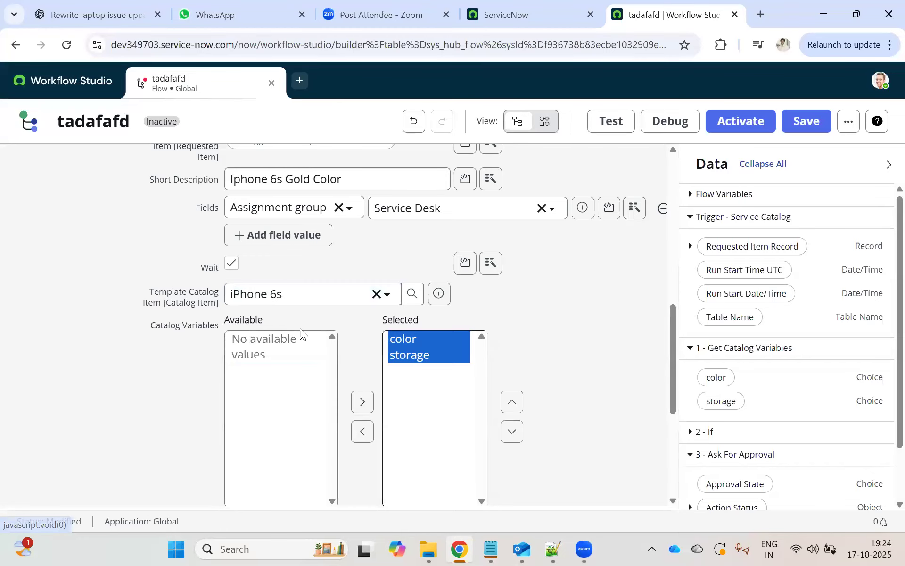
scroll(300, 328, "down", 3)
scroll(452, 335, "down", 2)
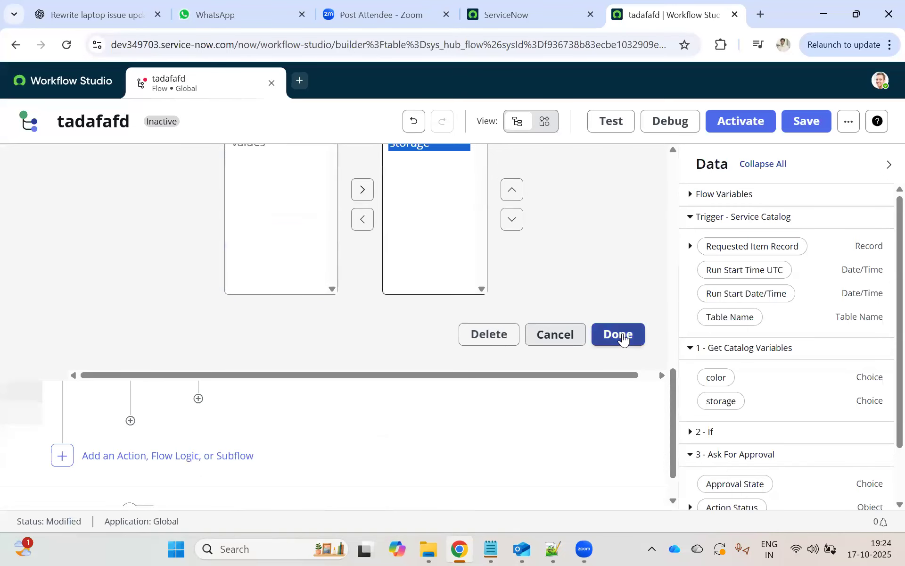
left_click(619, 335)
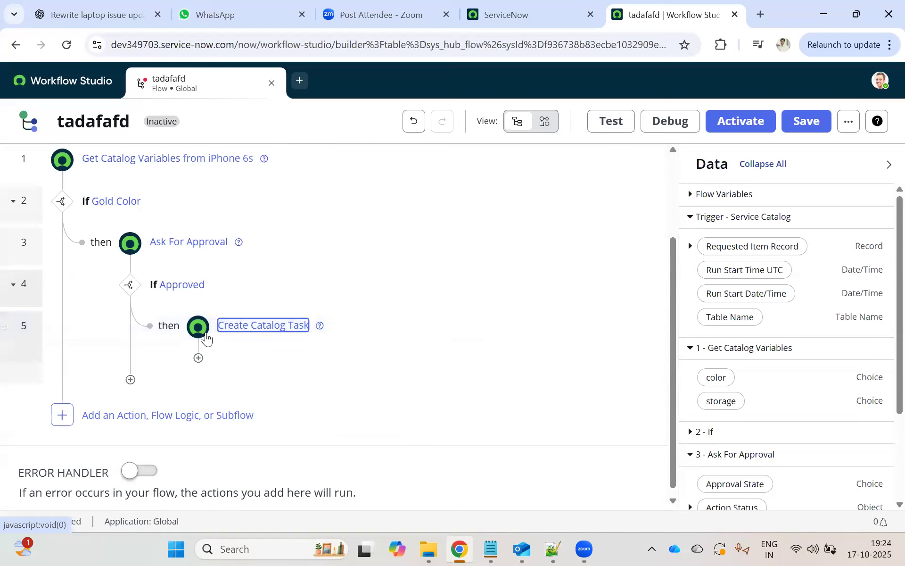
- Add an Update Record action after Create Catalog Task, with the trigger's Requested Item Record as its record
left_click(199, 359)
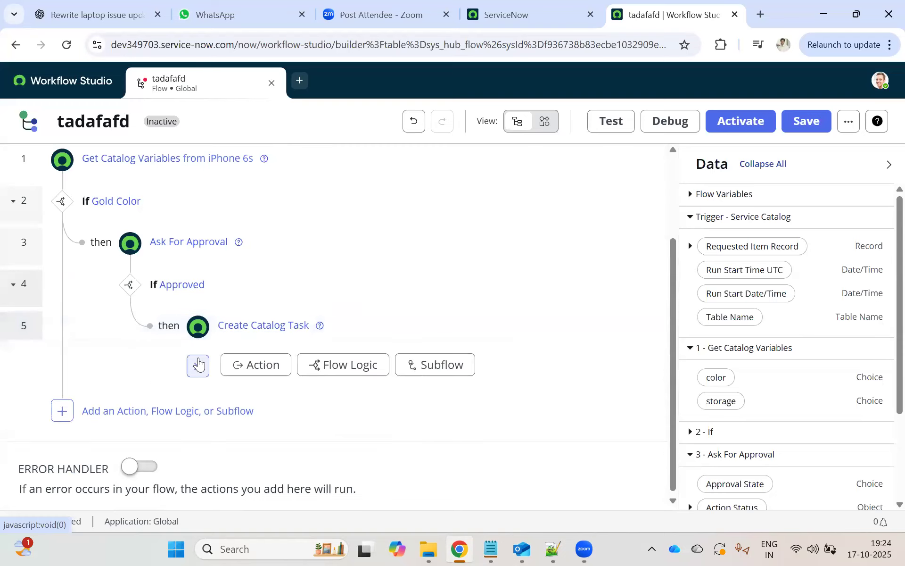
left_click(257, 369)
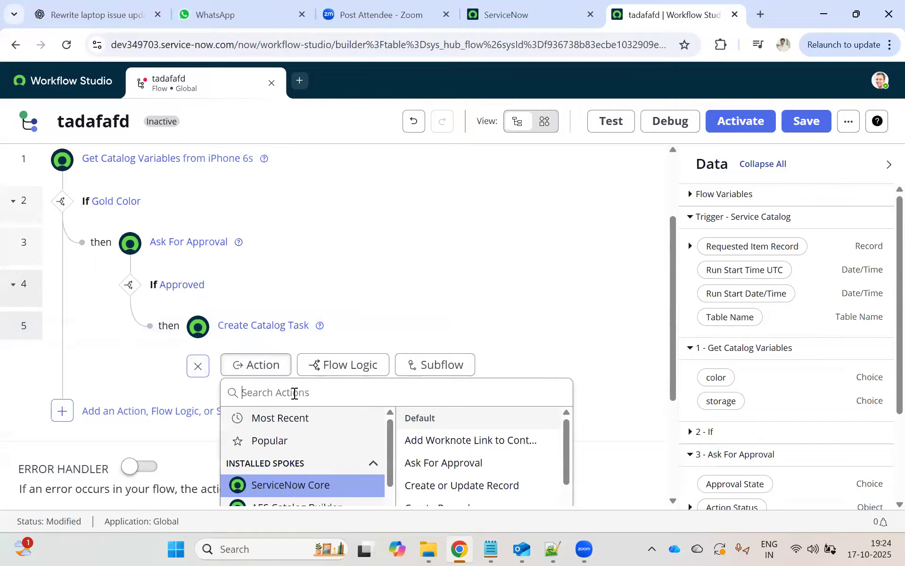
type("udpate")
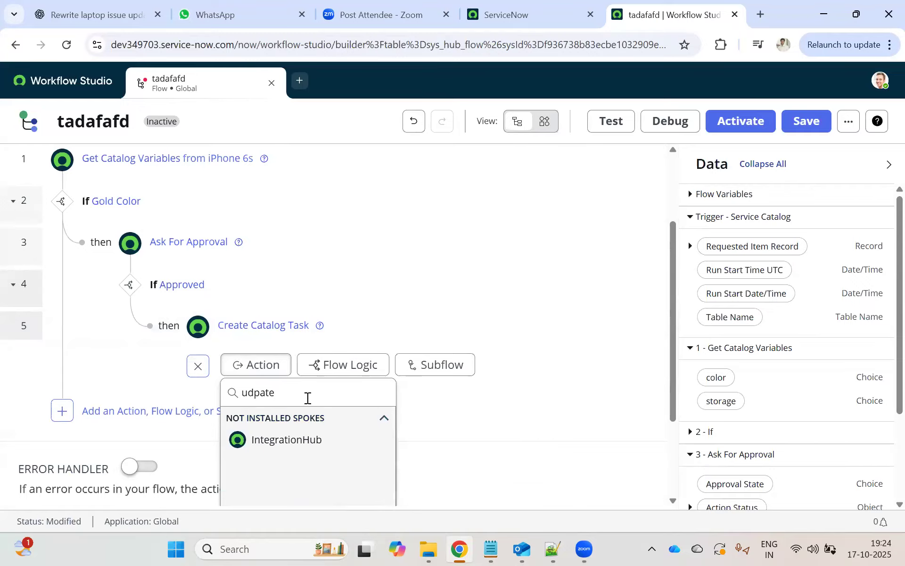
key("BackSpace")
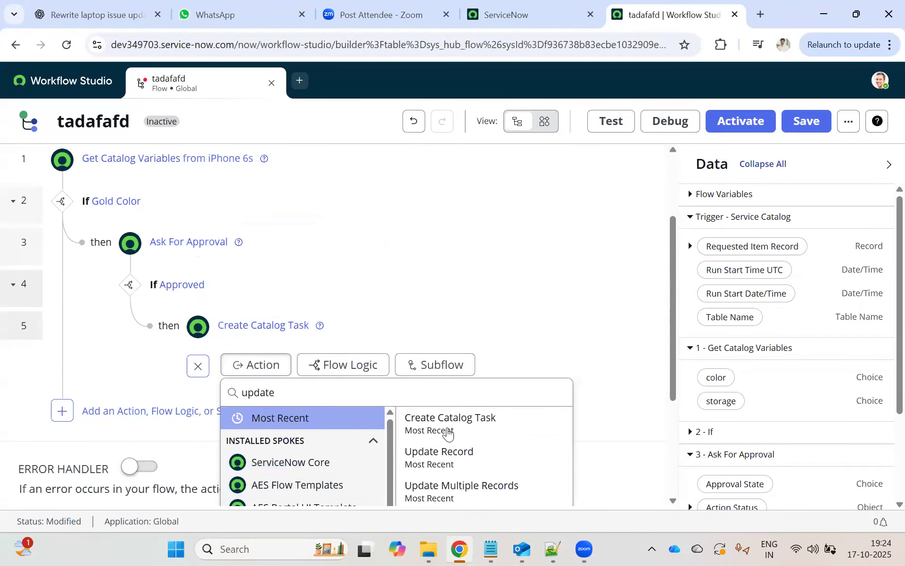
left_click(450, 456)
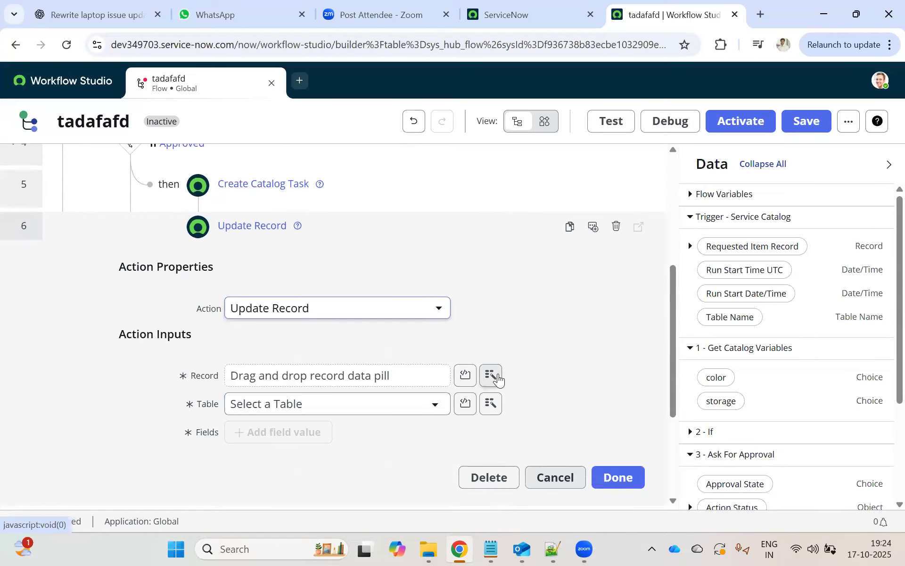
left_click(491, 375)
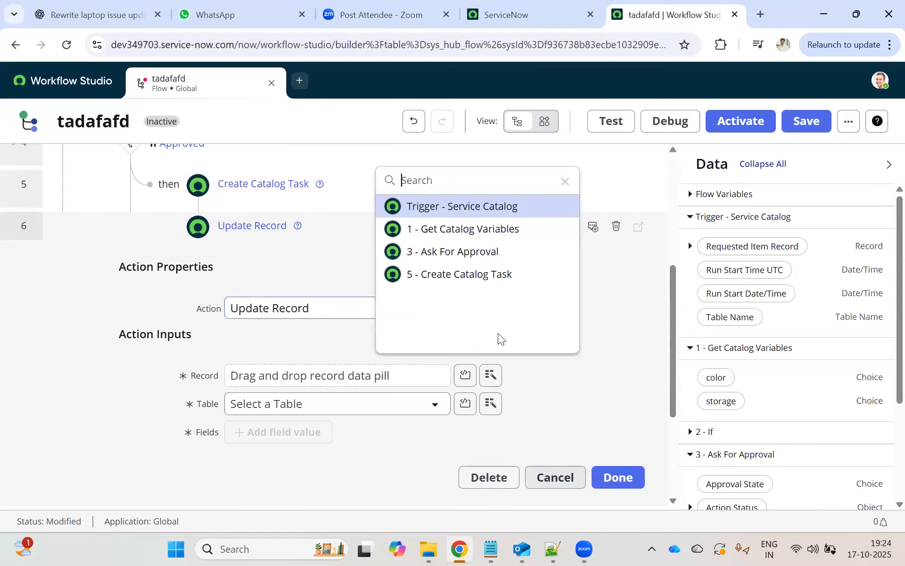
left_click(481, 207)
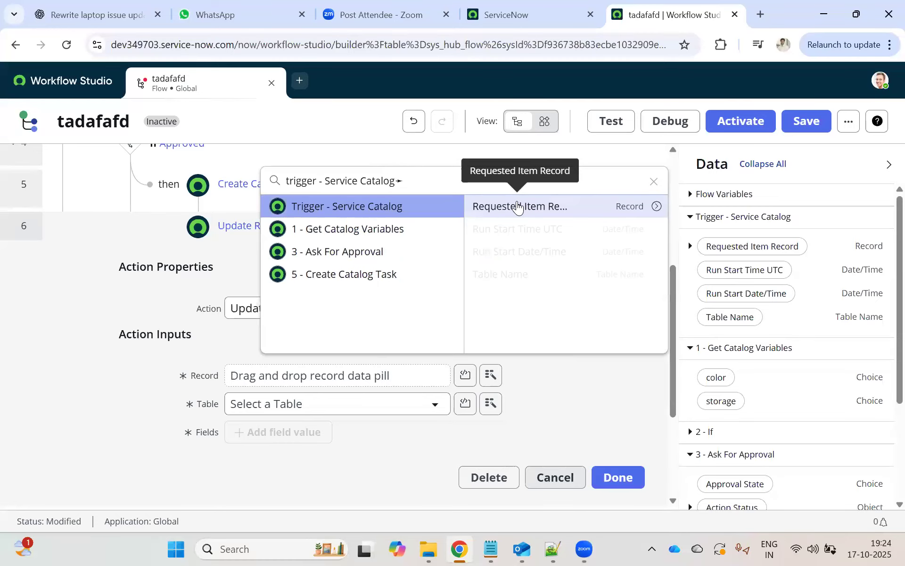
left_click(501, 206)
- Have the update set the requested item's State to Closed Complete, and finish the Update Record action
left_click(271, 290)
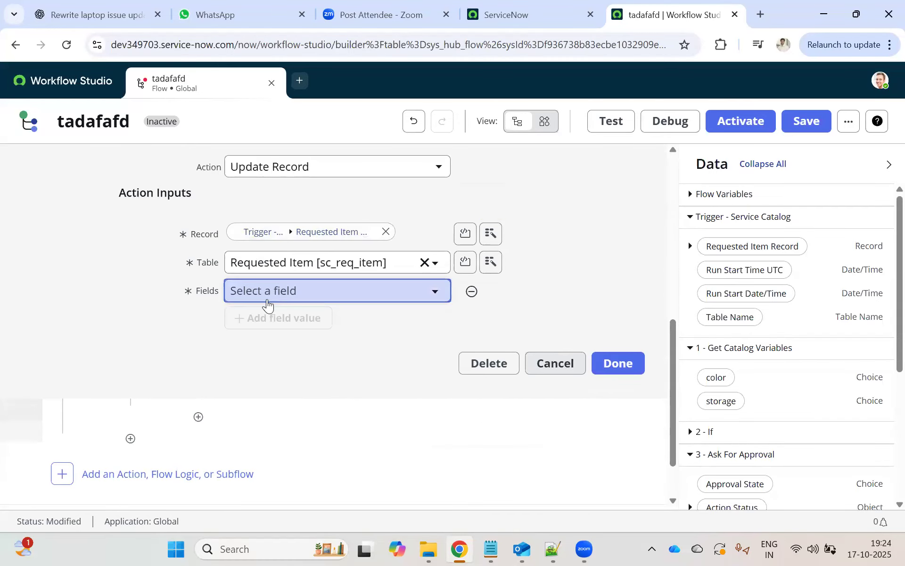
left_click(268, 290)
type("stat")
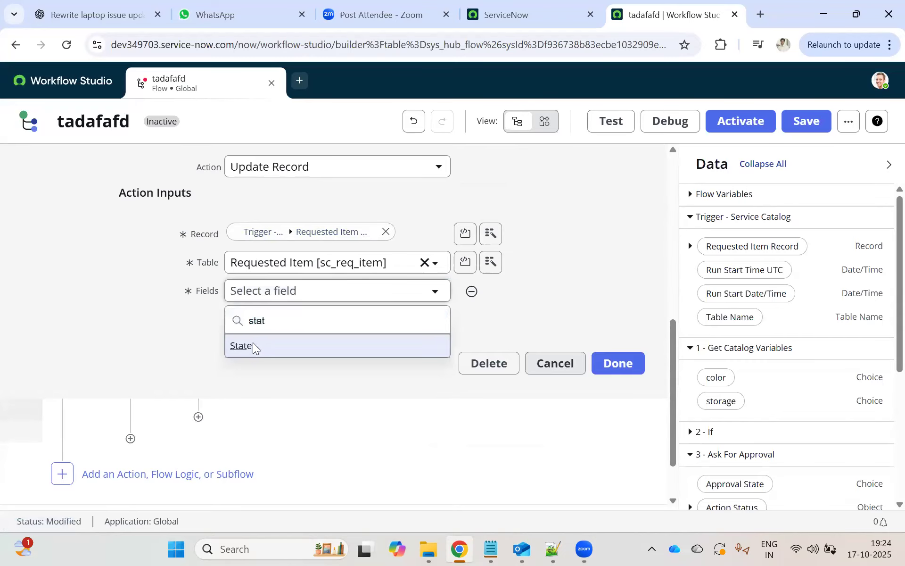
left_click(253, 344)
left_click(406, 295)
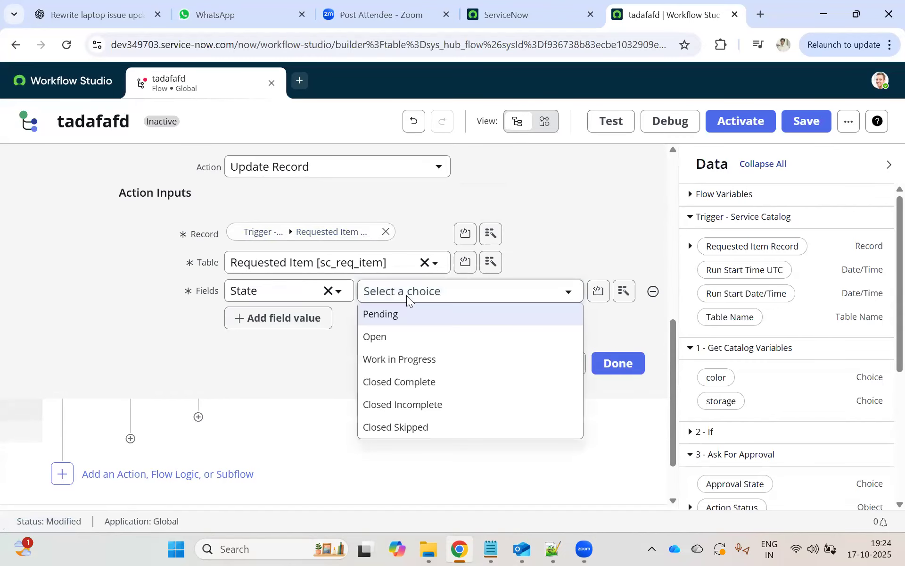
left_click(400, 382)
left_click(619, 363)
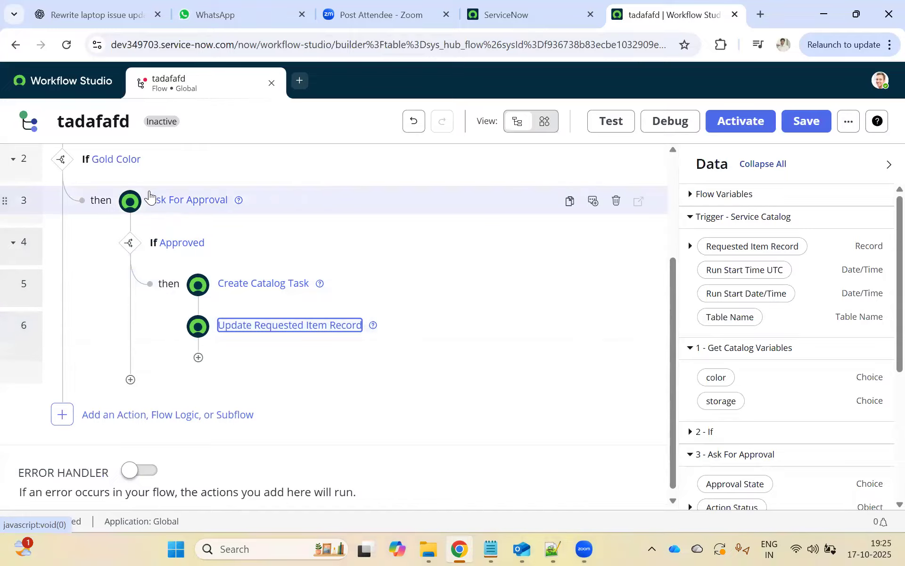
- Add an Else flow logic as the alternative to the Approved condition
left_click(131, 380)
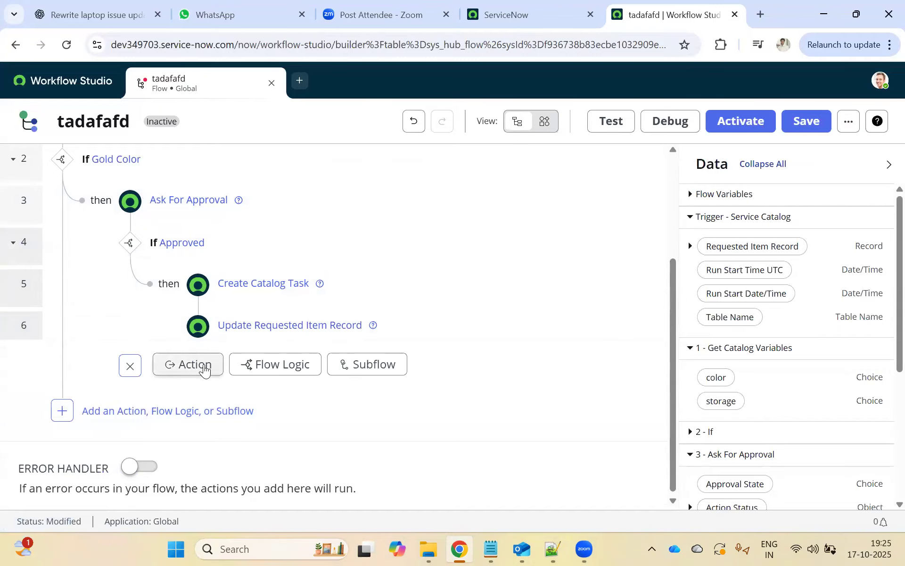
left_click(274, 366)
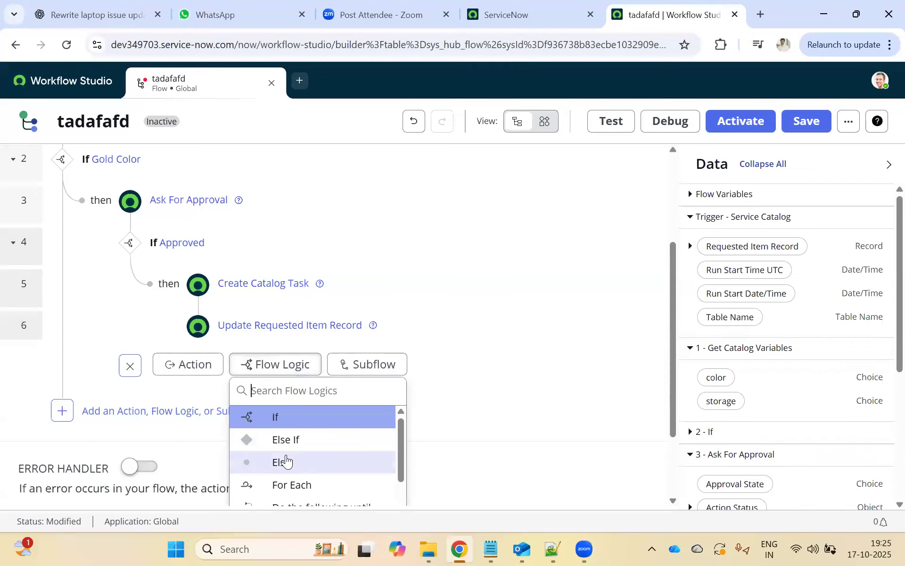
left_click(286, 461)
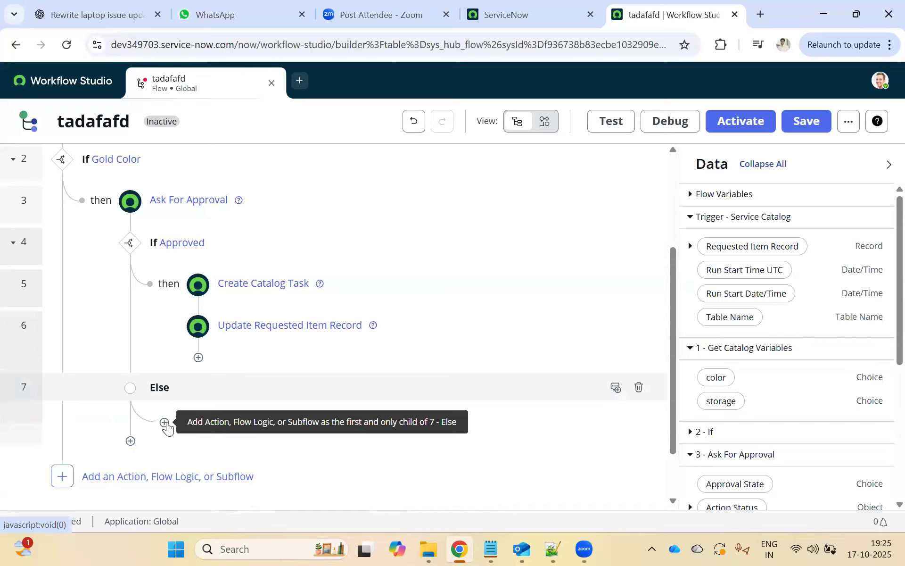
- Add an Ask For Approval action inside the Else branch
left_click(165, 423)
left_click(231, 427)
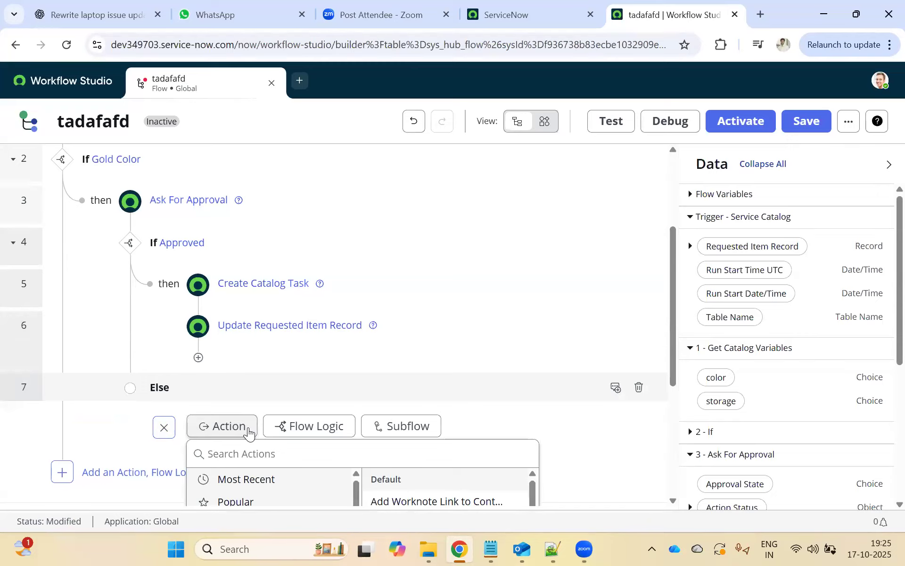
scroll(410, 356, "down", 5)
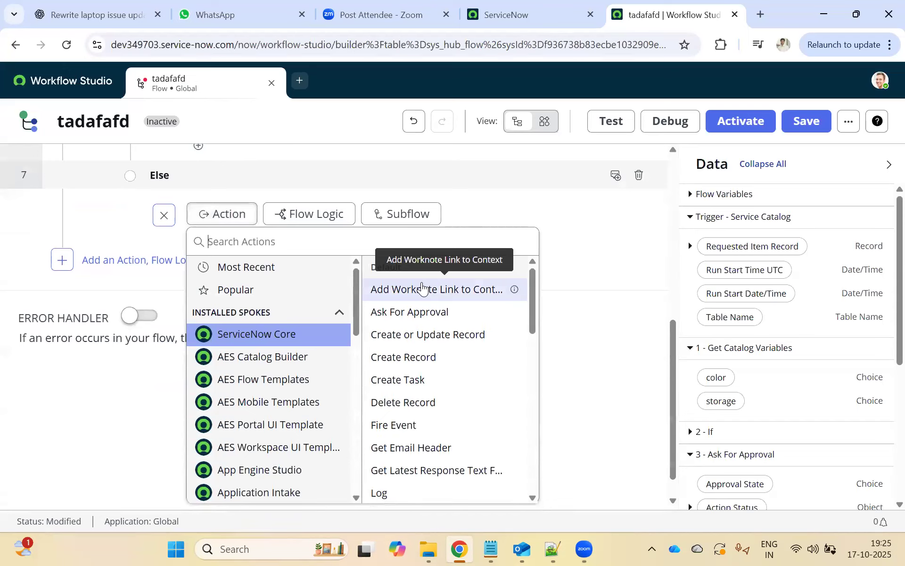
type("ask")
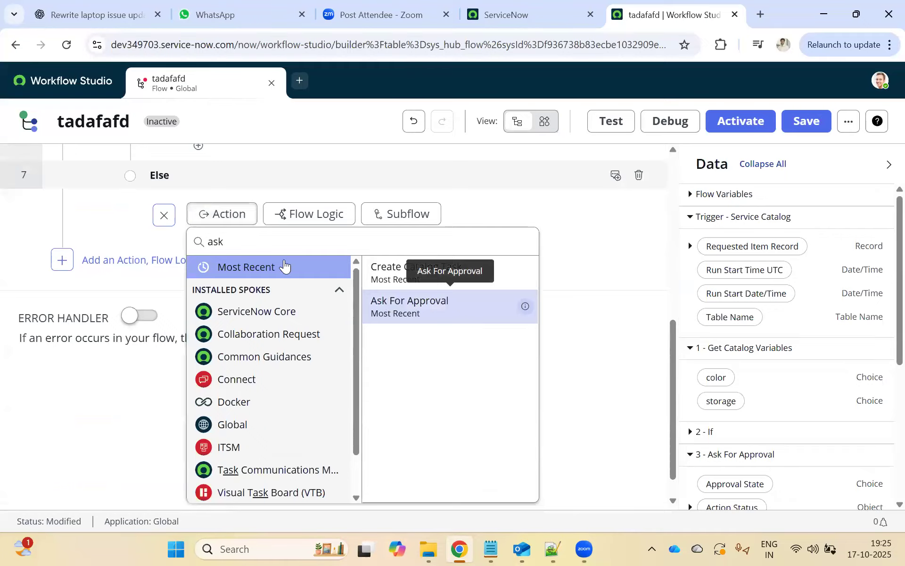
key("ctrl+a")
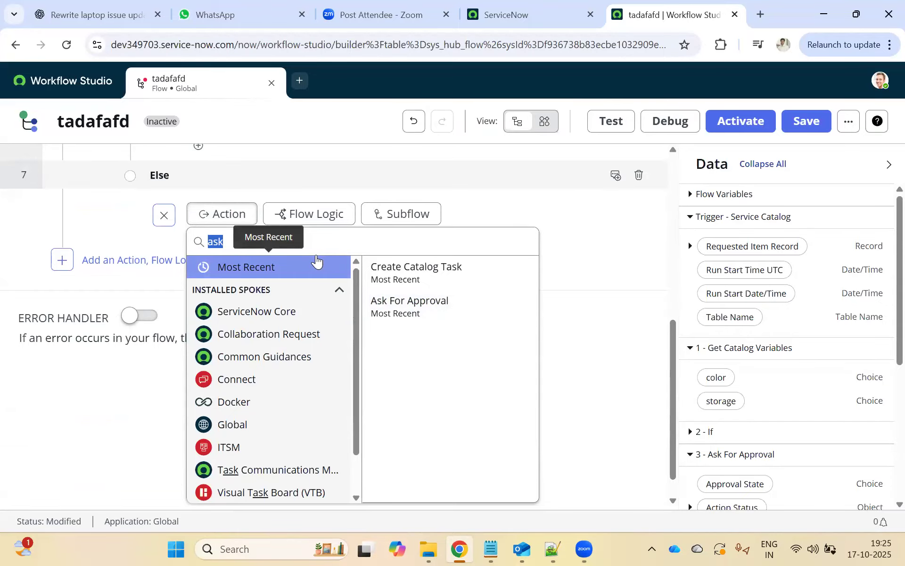
left_click(405, 300)
scroll(321, 306, "down", 1)
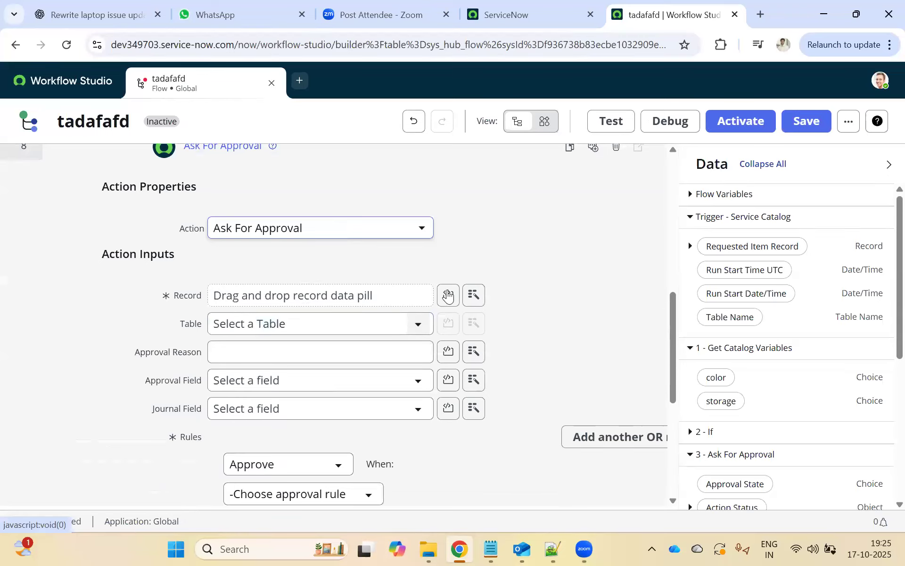
- Set the new approval action's record to the trigger's Requested Item Record, and delete the action from the Else branch
left_click(474, 294)
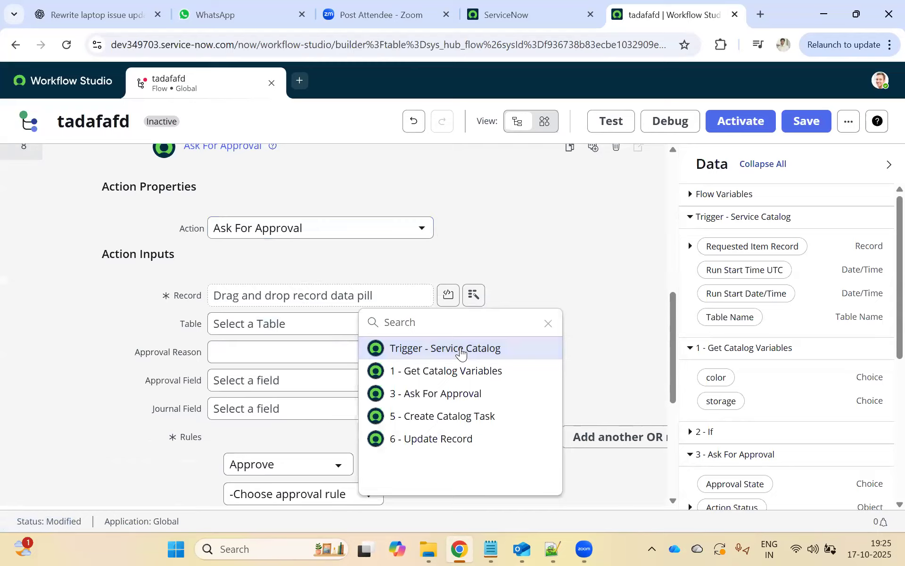
left_click(461, 351)
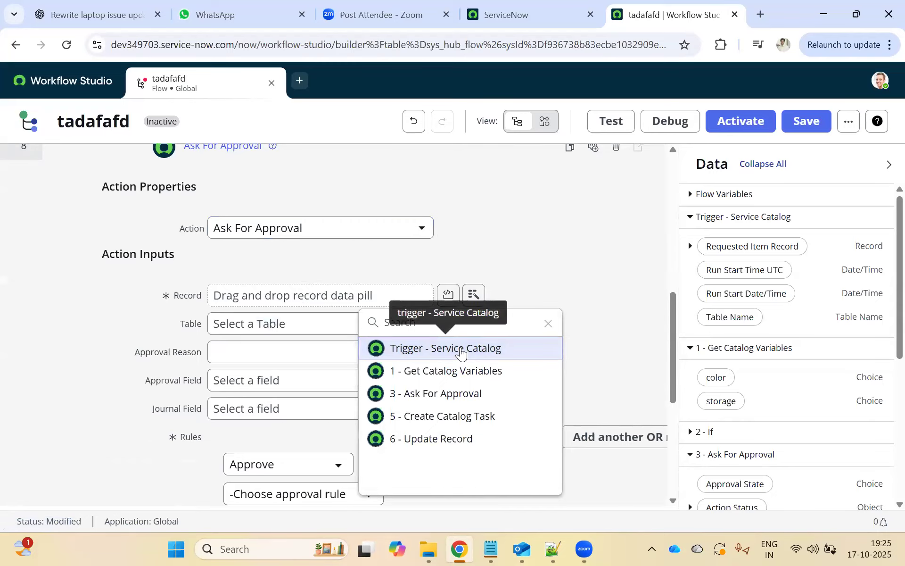
left_click(501, 347)
scroll(282, 334, "down", 3)
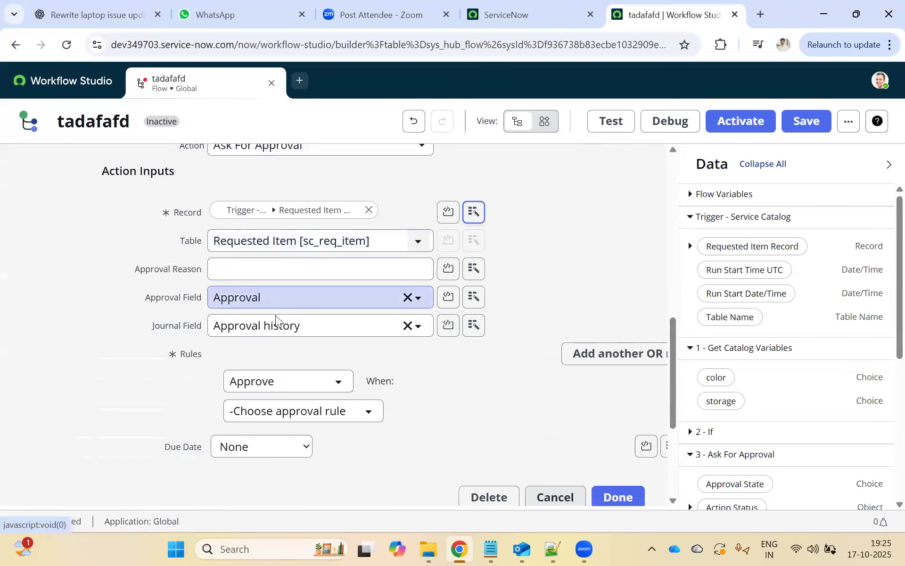
scroll(323, 289, "up", 3)
scroll(325, 243, "up", 3)
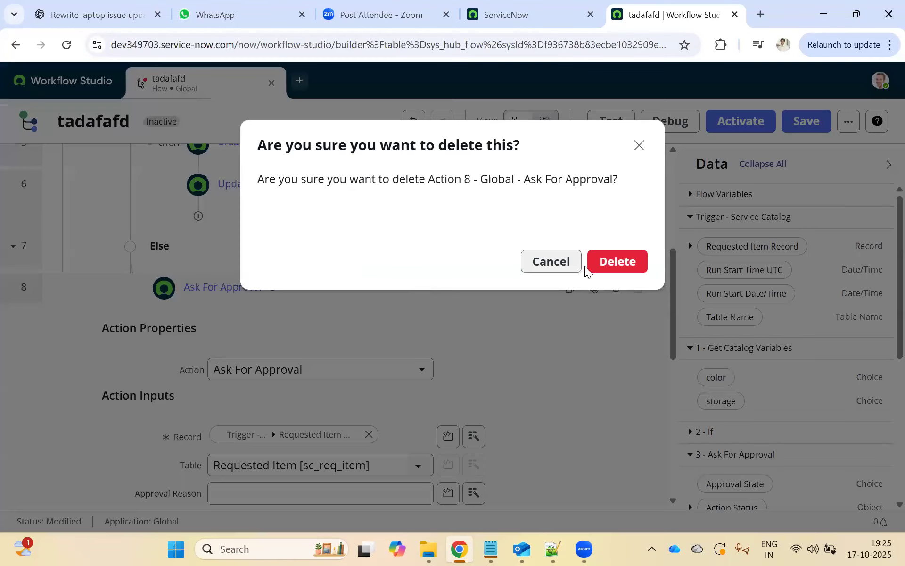
left_click(597, 261)
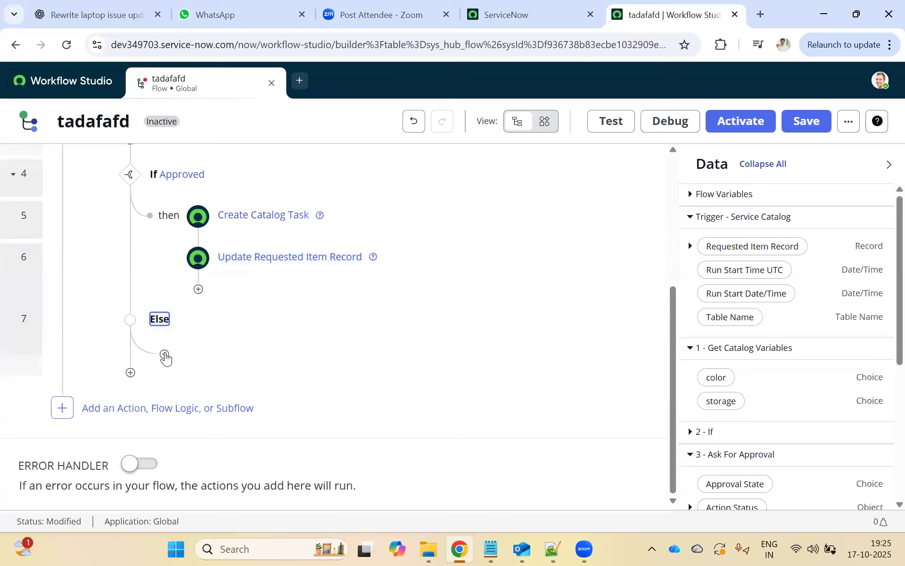
left_click(164, 355)
left_click(305, 362)
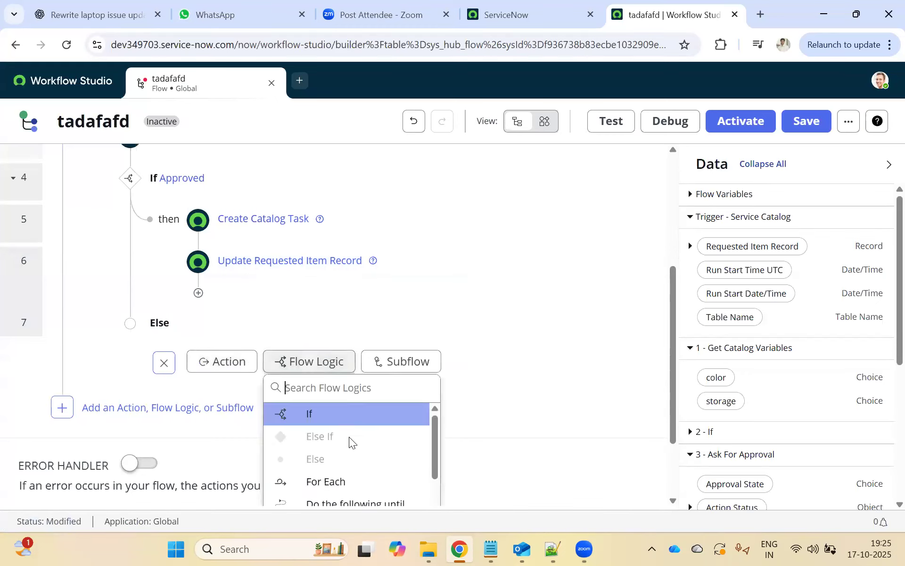
left_click(222, 327)
left_click(163, 364)
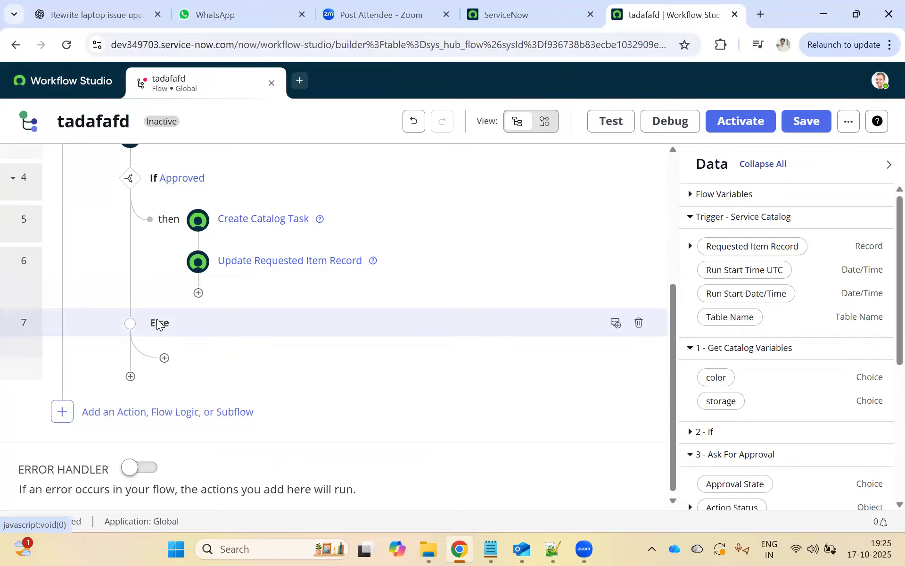
left_click(164, 357)
left_click(286, 367)
left_click(461, 300)
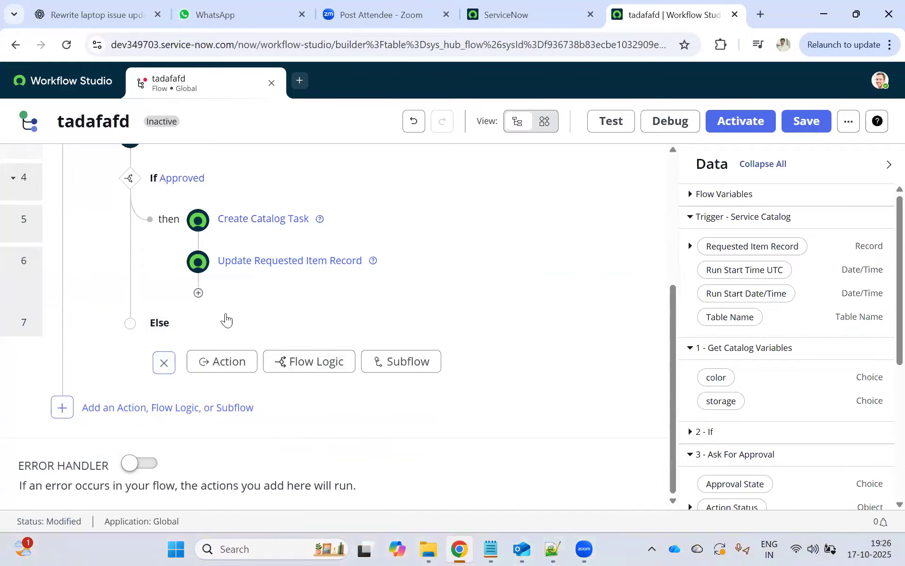
- Delete the empty Else and add a fresh Else flow logic as the alternative to the Approved condition
scroll(616, 351, "up", 2)
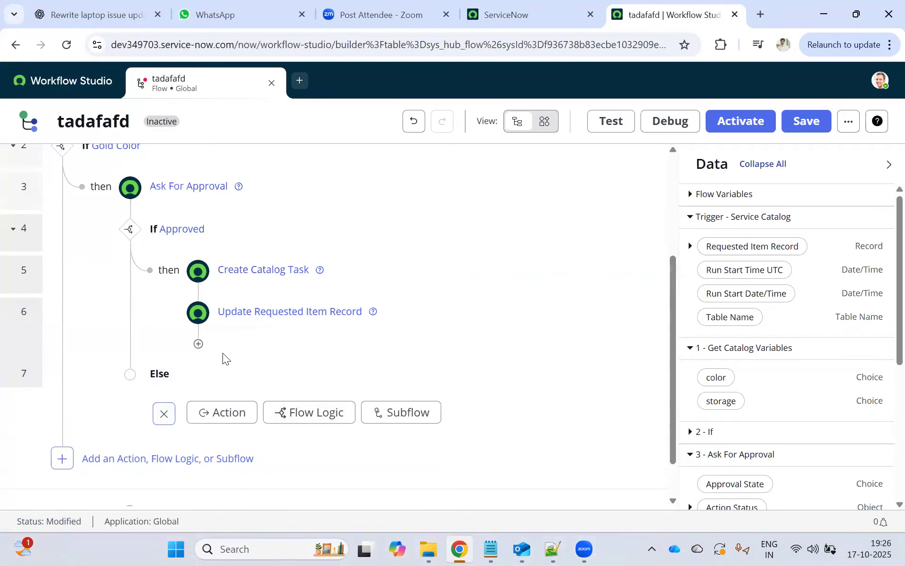
left_click(639, 393)
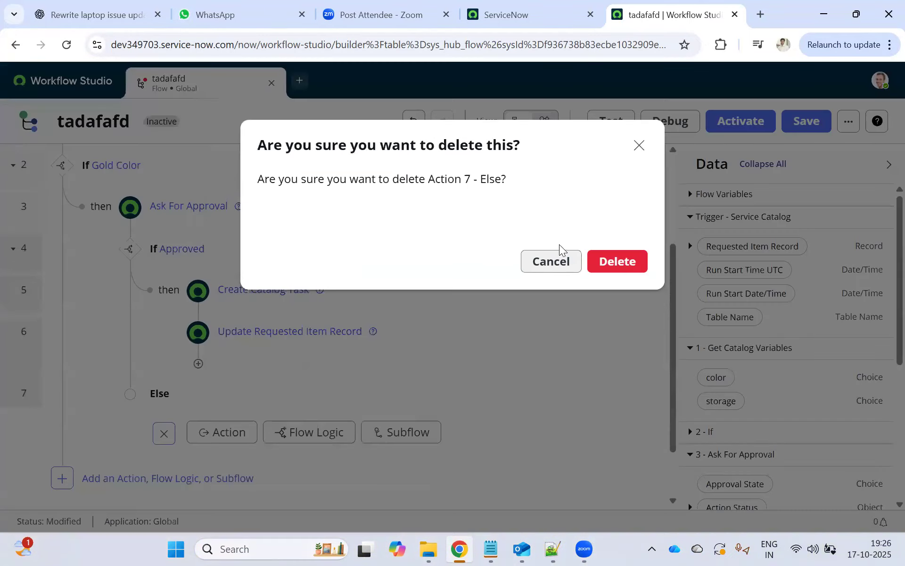
left_click(595, 264)
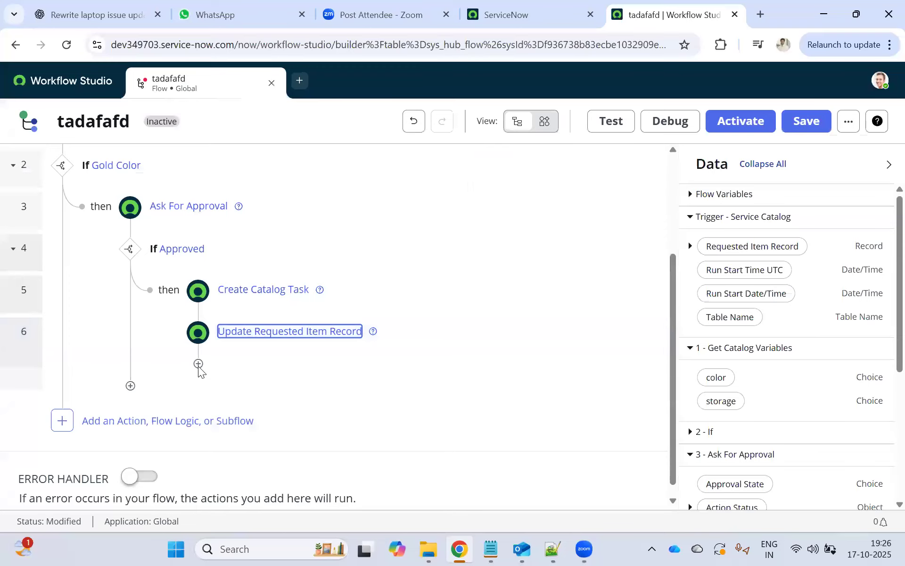
left_click(131, 387)
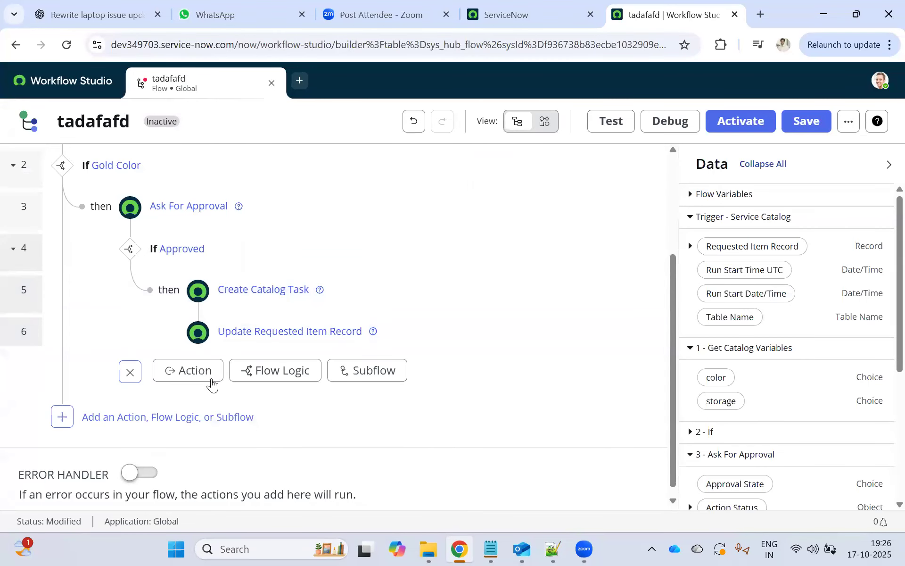
left_click(264, 371)
left_click(293, 468)
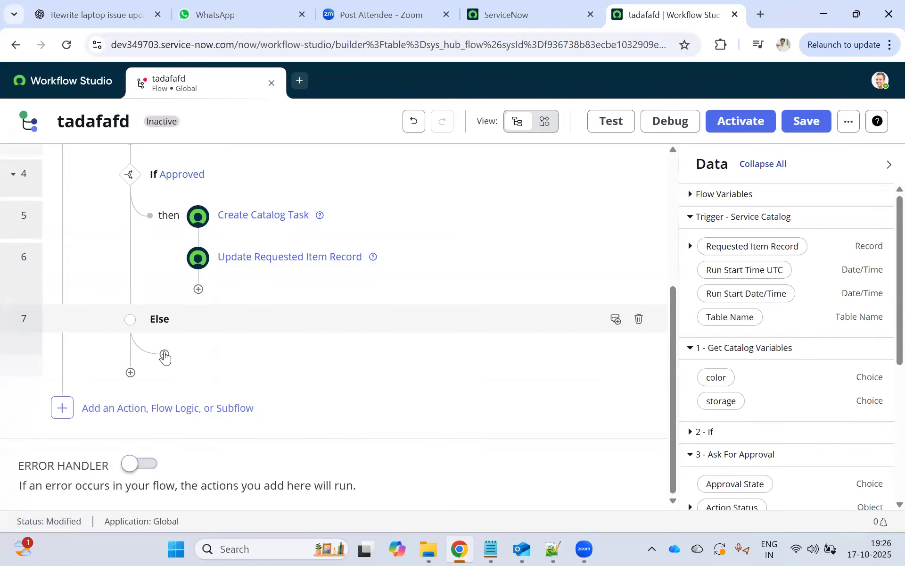
- Find the ServiceNow Core approval action and add Ask For Approval under the recreated Else
left_click(165, 354)
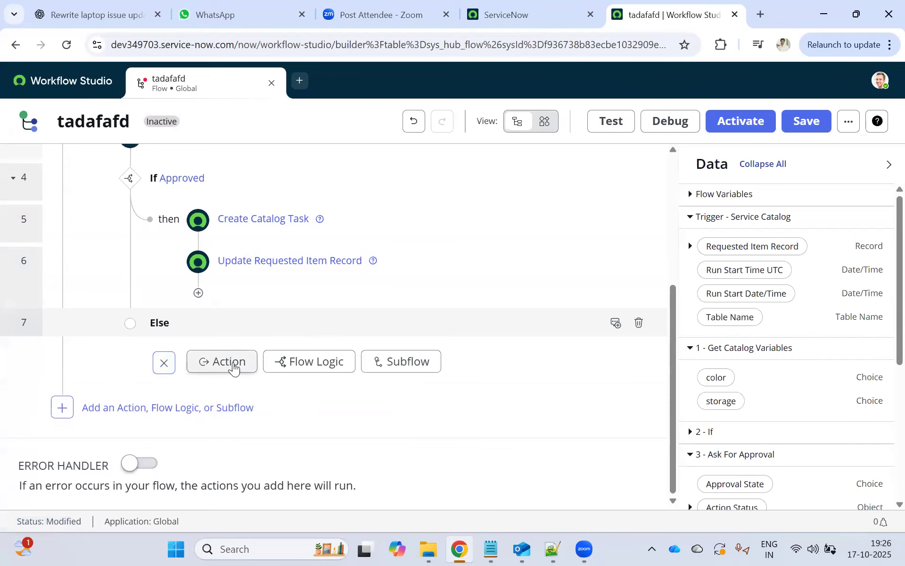
left_click(233, 367)
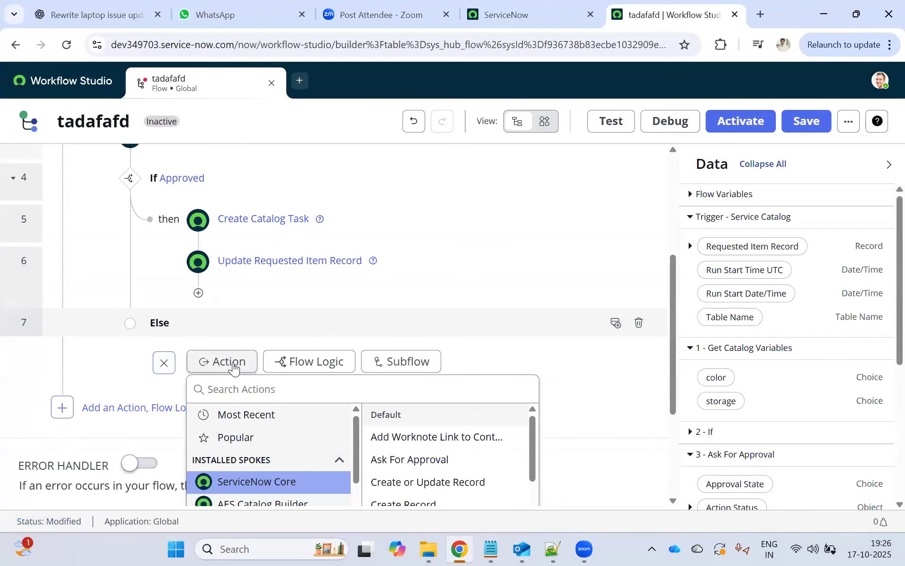
type("approval")
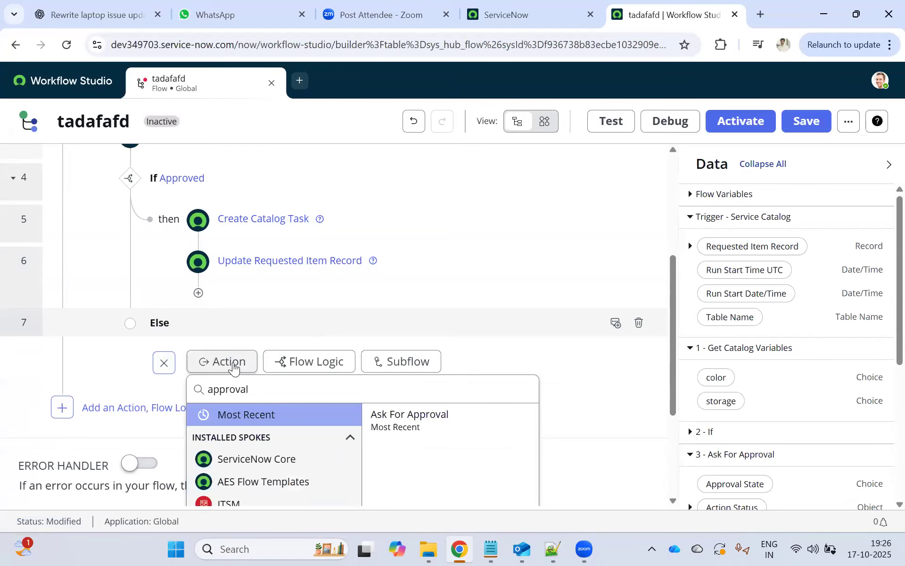
scroll(344, 420, "down", 1)
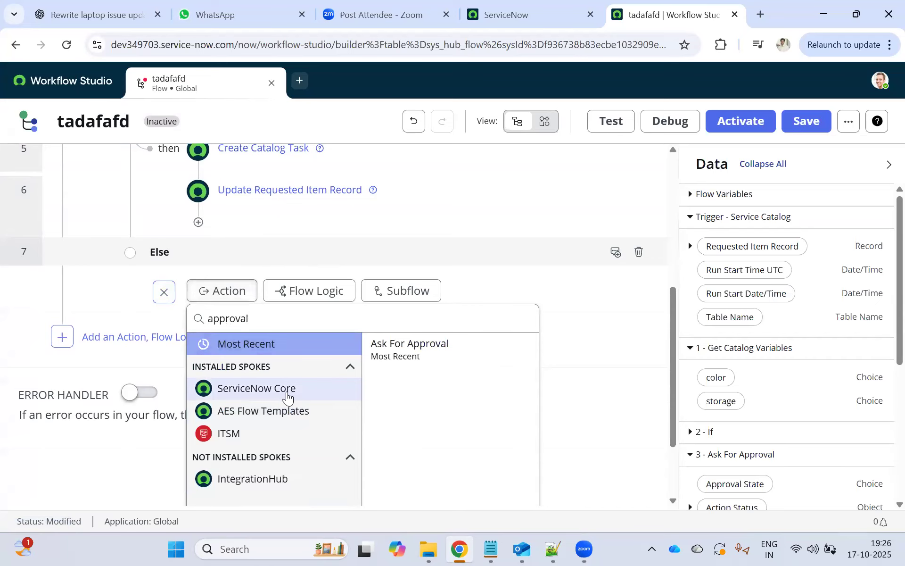
left_click(288, 396)
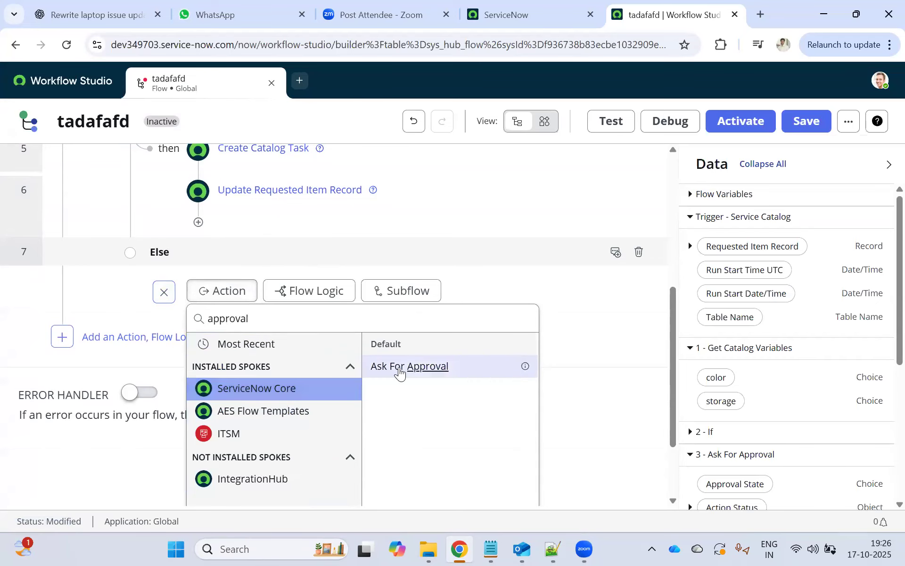
left_click(399, 368)
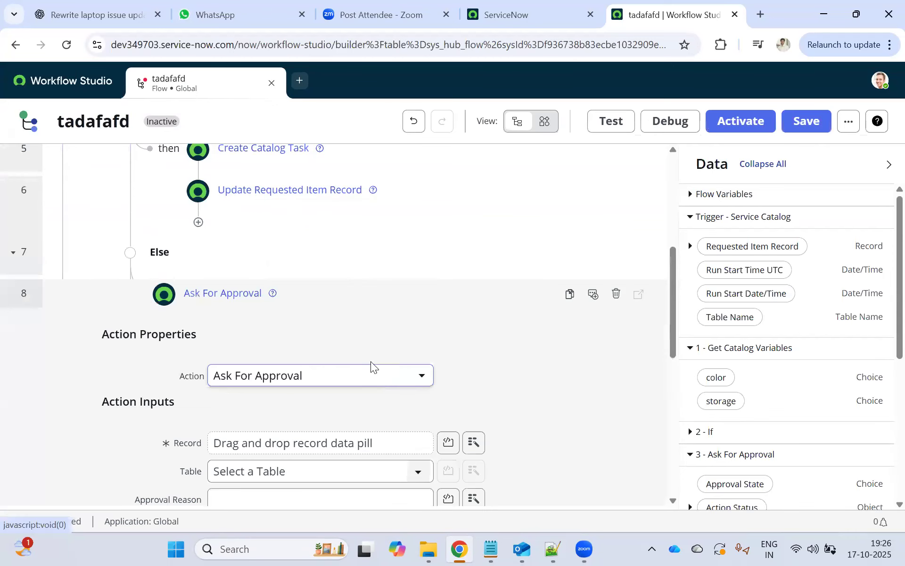
- Delete the Ask For Approval action from the Else branch
left_click(500, 15)
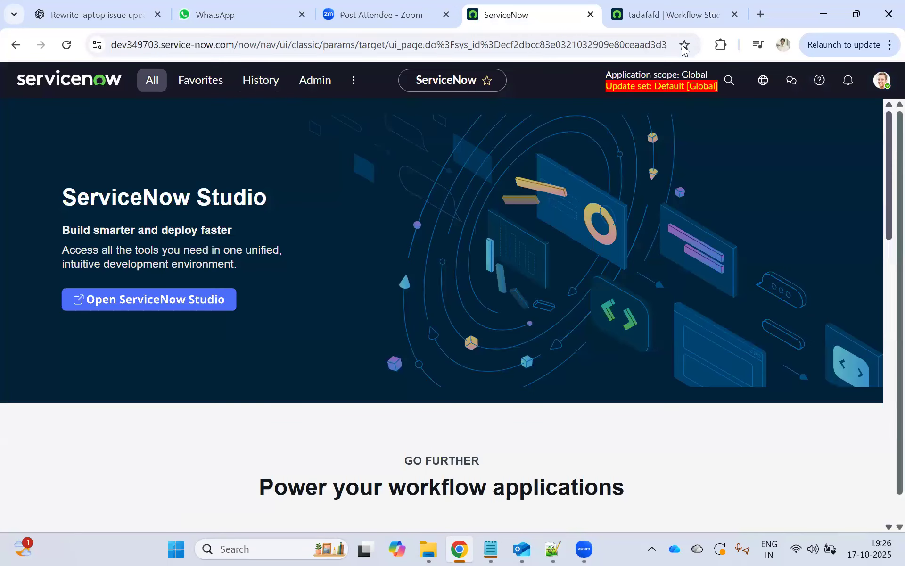
left_click(658, 15)
left_click(617, 293)
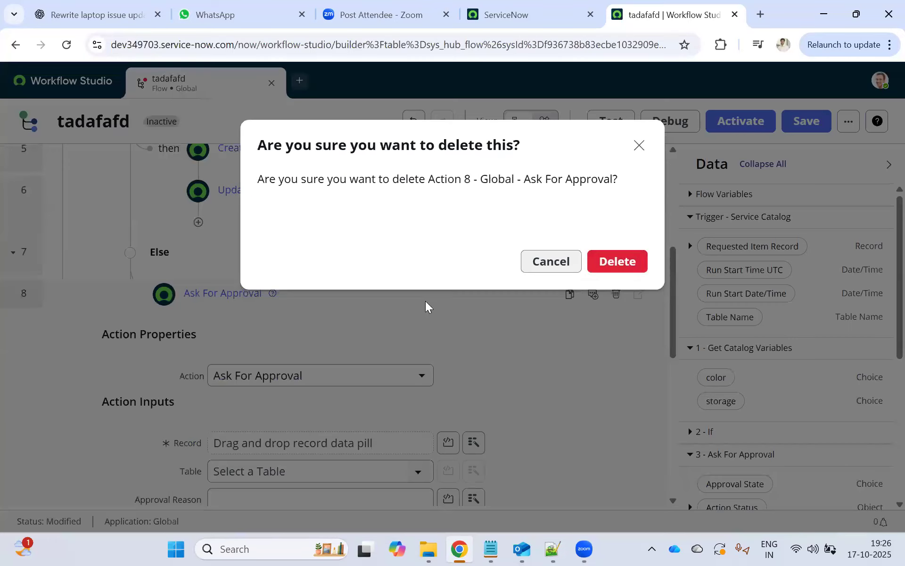
key("Return")
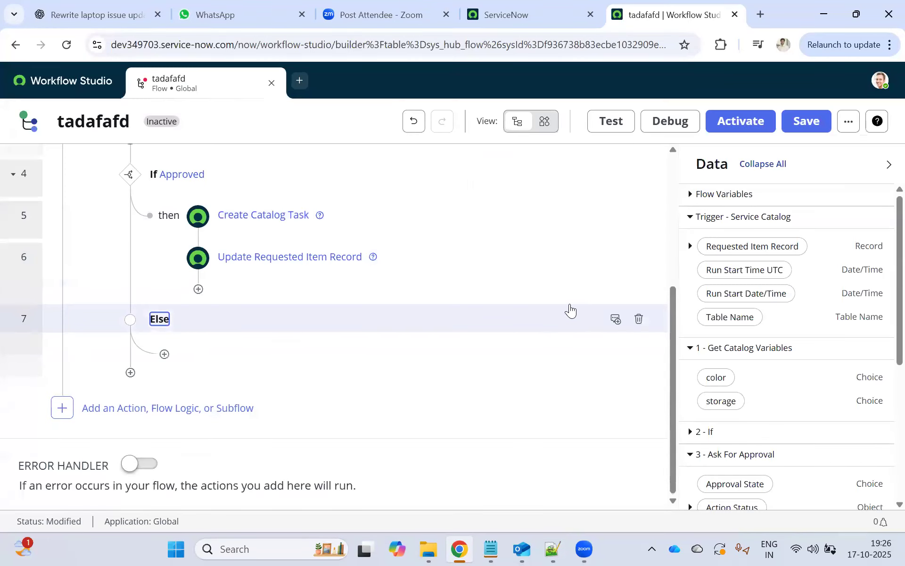
- Save the flow, and open Flow Designer from the ServiceNow navigator
left_click(804, 123)
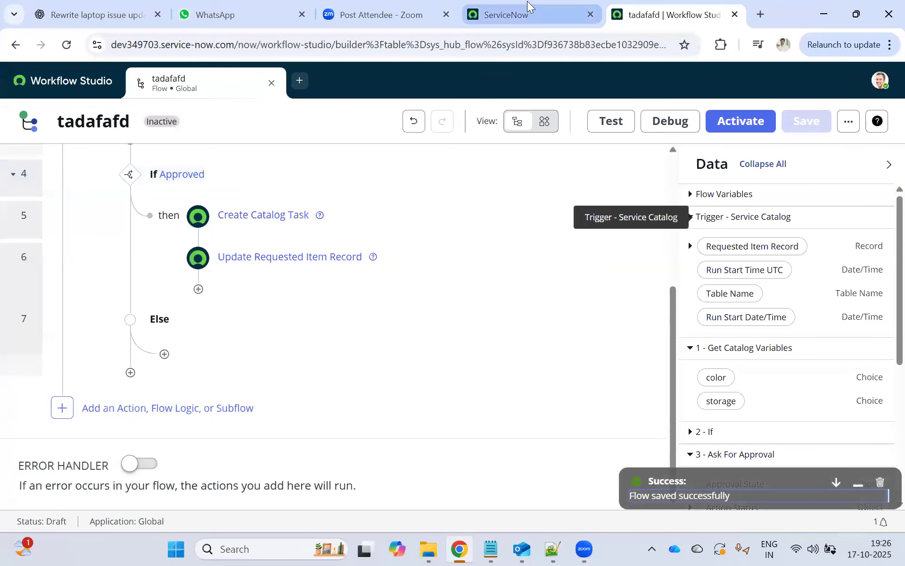
left_click(528, 9)
left_click(151, 80)
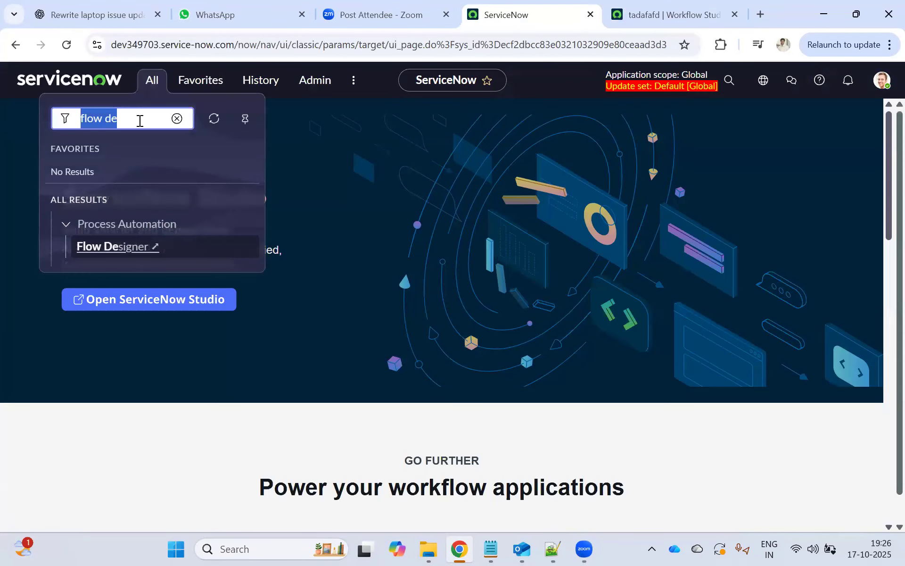
left_click(118, 246)
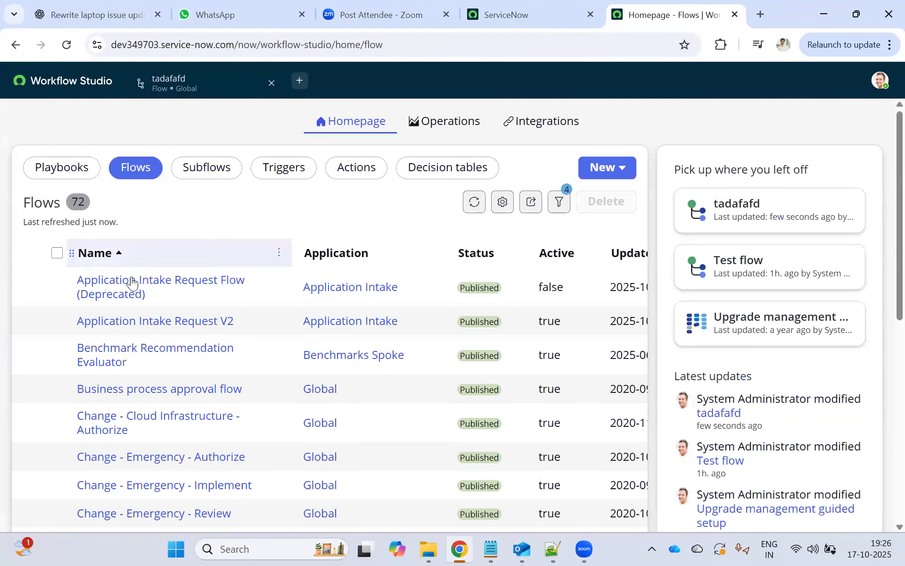
- Sort the flows by most recently updated and open Test flow to examine its Approved and Else branches
left_click(618, 259)
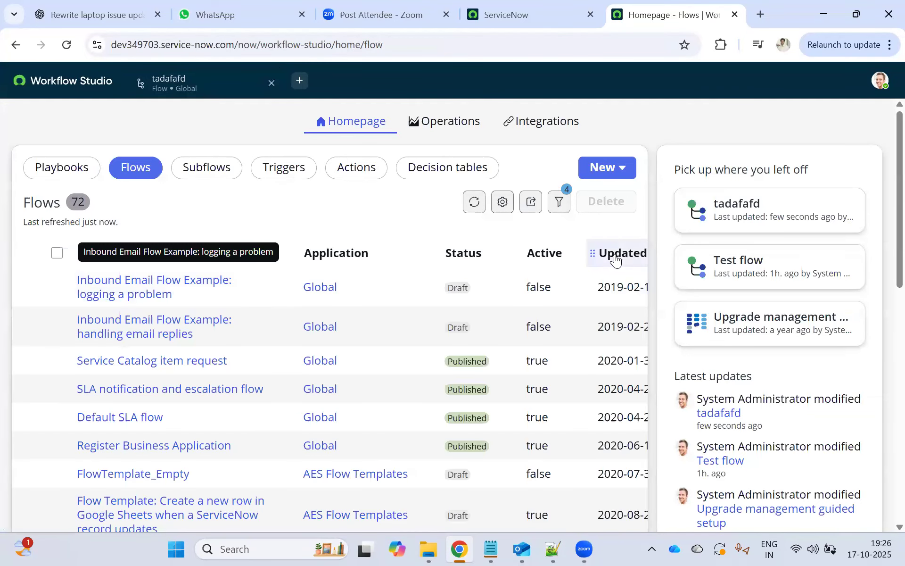
left_click(615, 253)
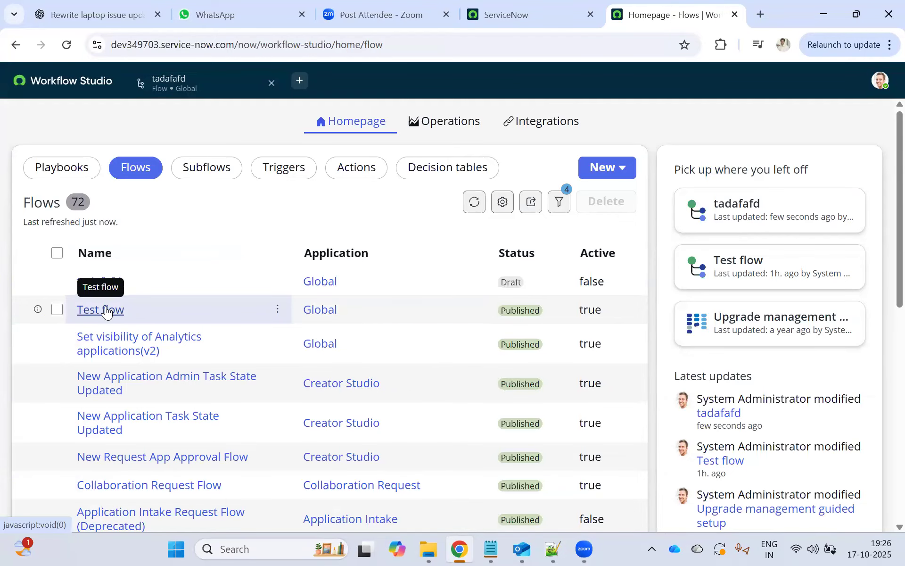
left_click(106, 310)
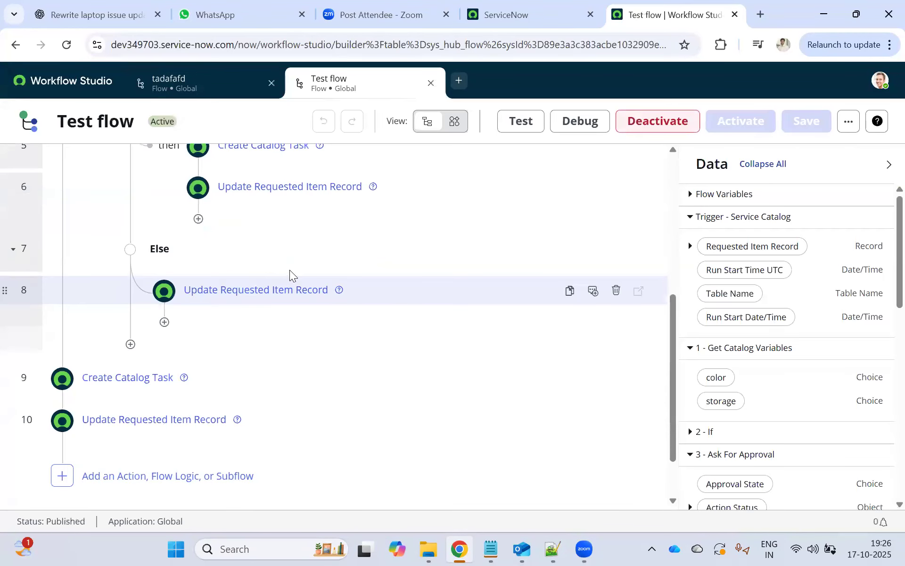
scroll(255, 285, "down", 3)
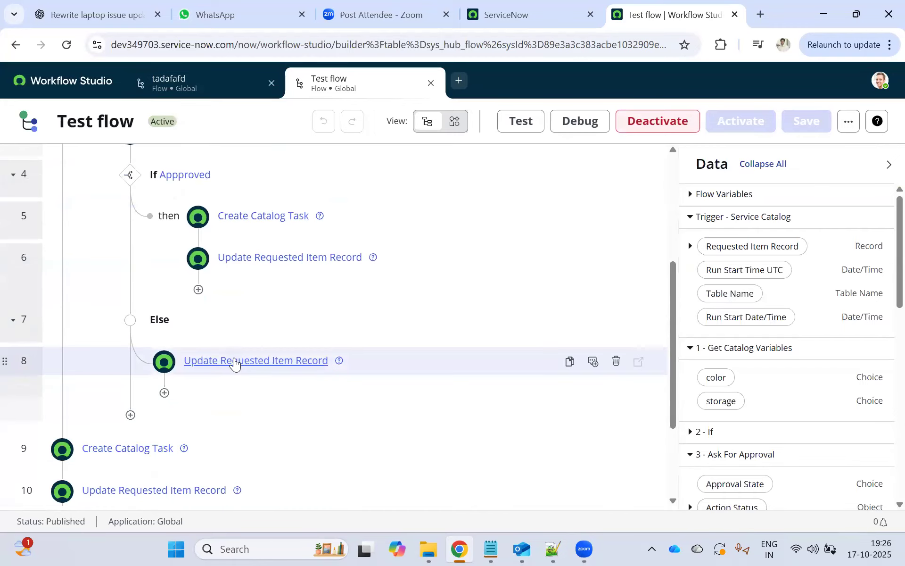
scroll(197, 246, "up", 3)
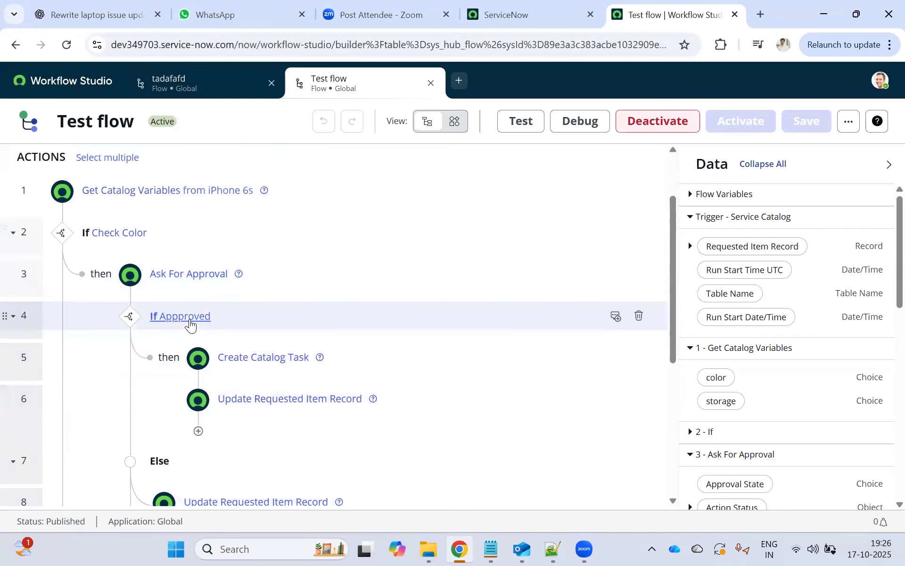
- Examine the Update Requested Item Record settings in Test flow's Else branch, and close Test flow
scroll(227, 415, "down", 2)
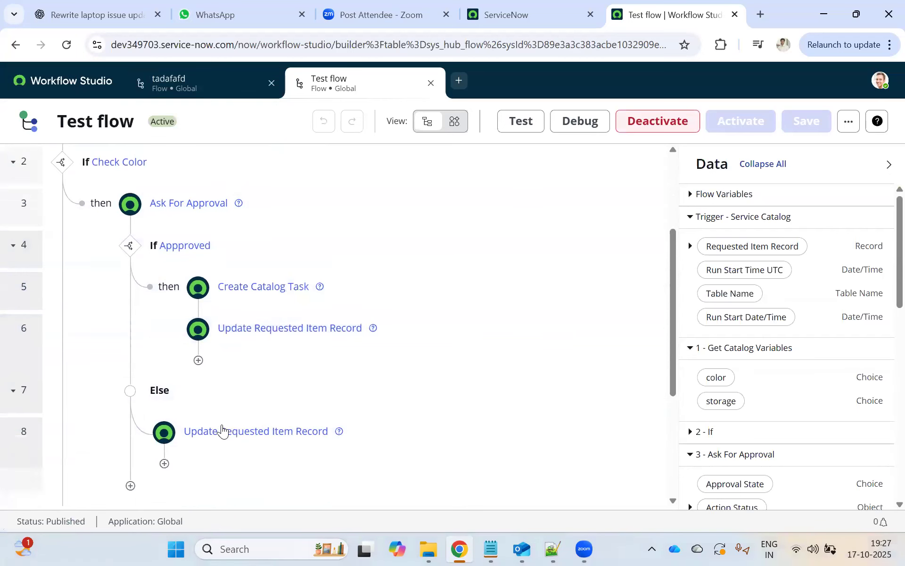
left_click(220, 432)
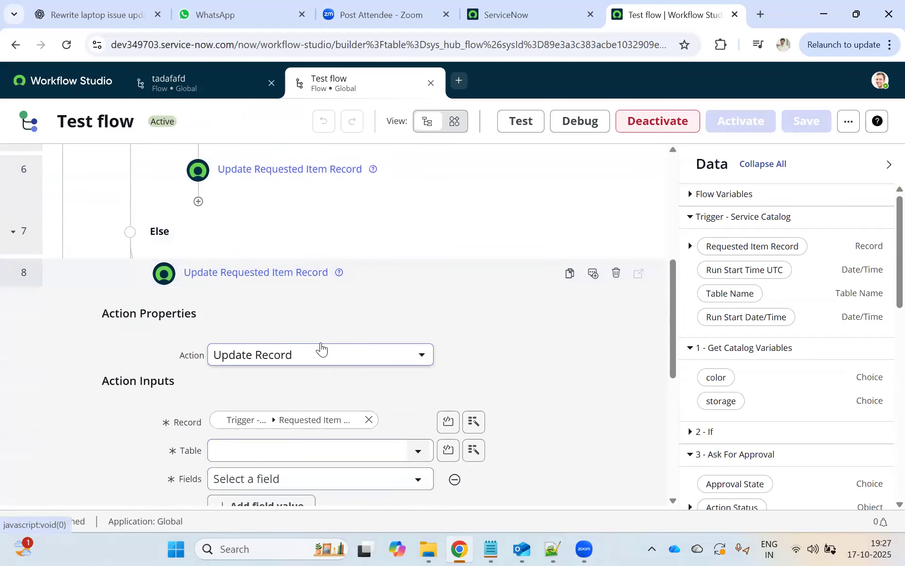
scroll(282, 342, "down", 2)
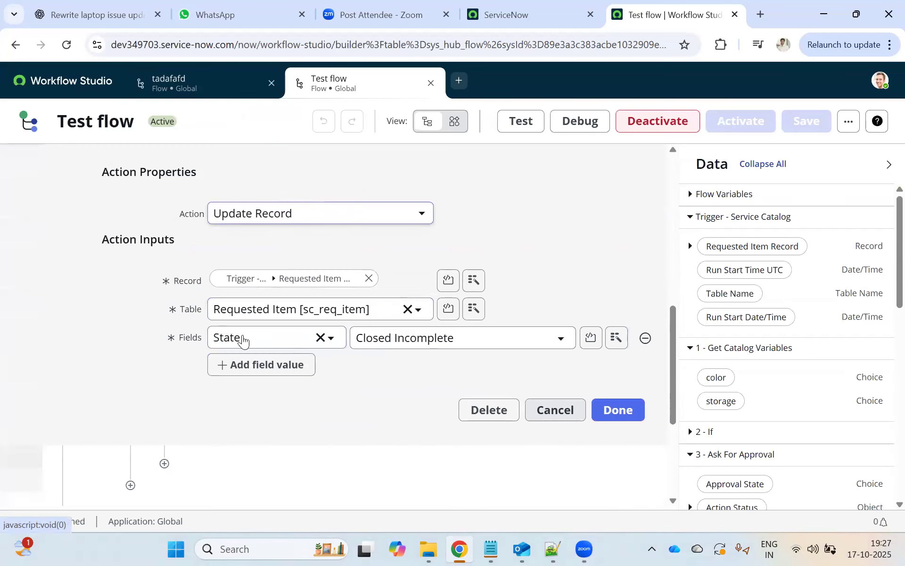
scroll(221, 313, "up", 1)
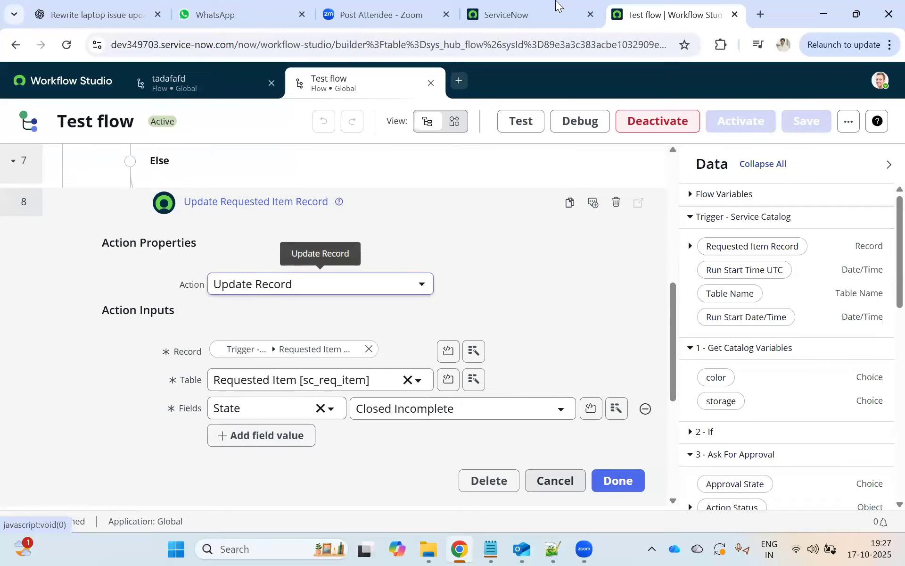
left_click(430, 83)
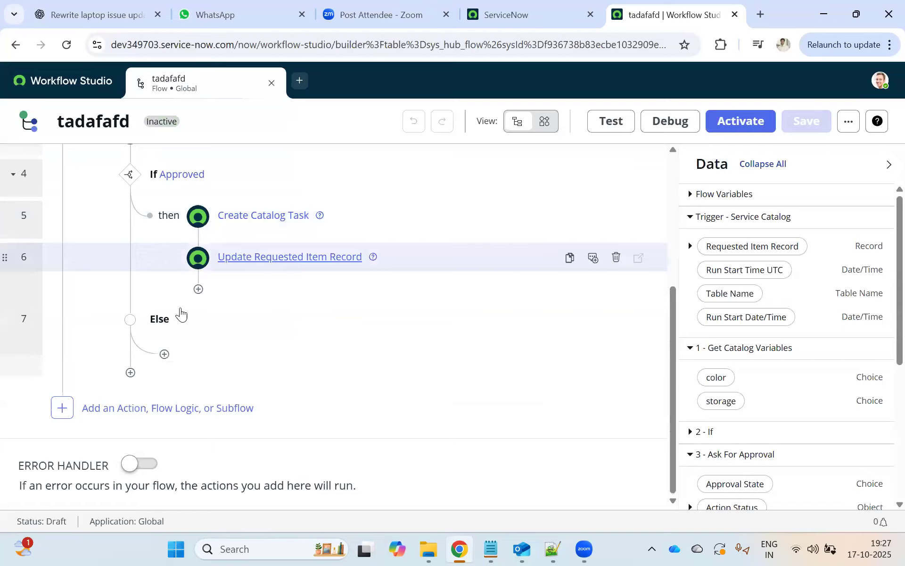
- Find the Update Record action and add it under the Else branch of the tadafafd flow
left_click(174, 361)
left_click(226, 362)
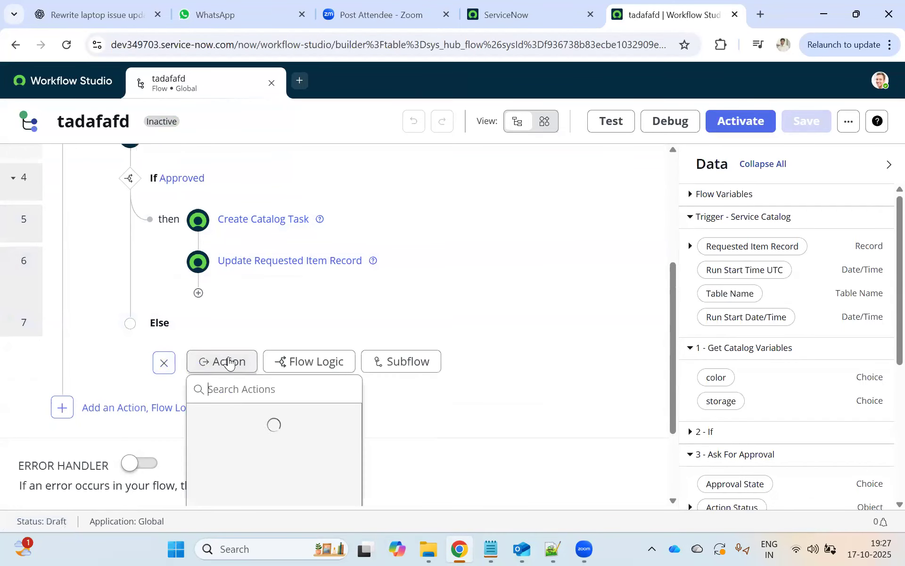
type("update")
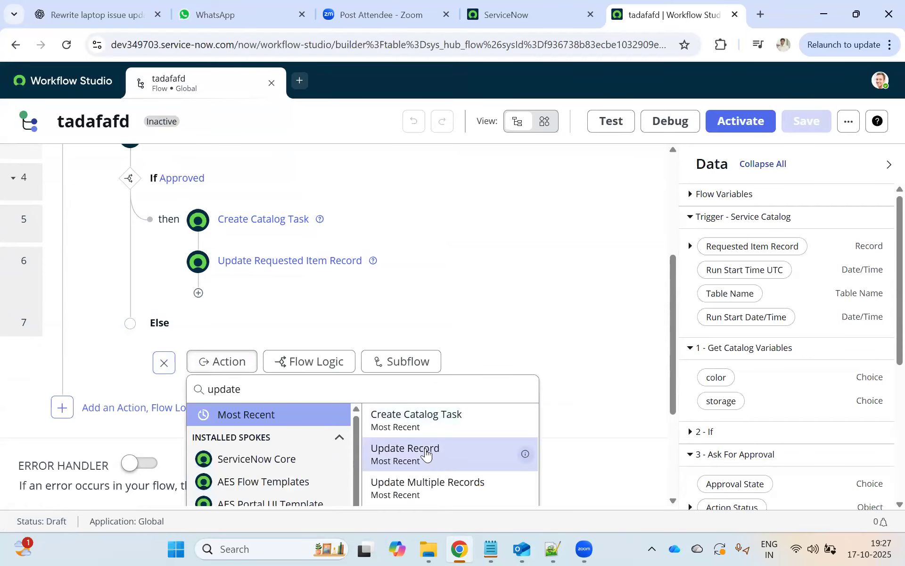
left_click(383, 445)
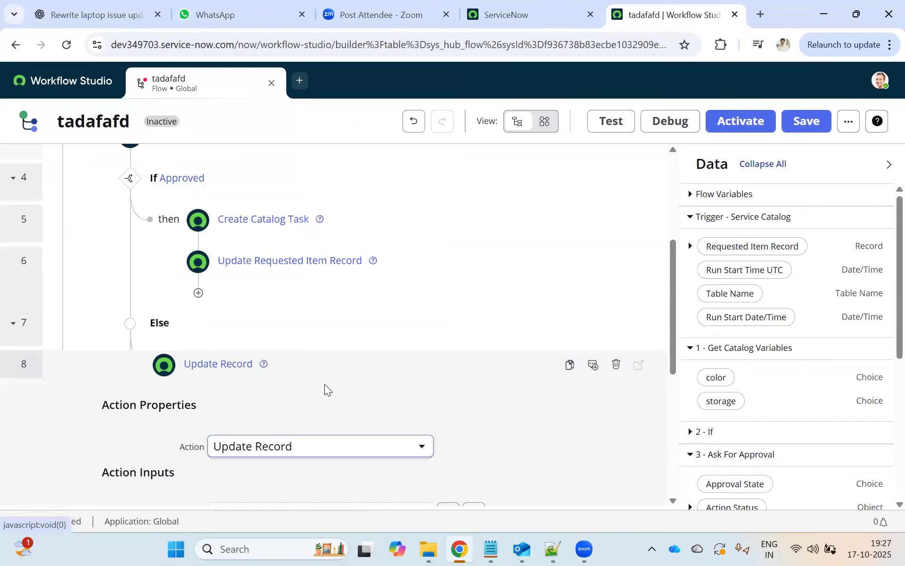
- Set the new action's record to Requested Item Record from the Service Catalog trigger
scroll(328, 390, "down", 3)
left_click(474, 373)
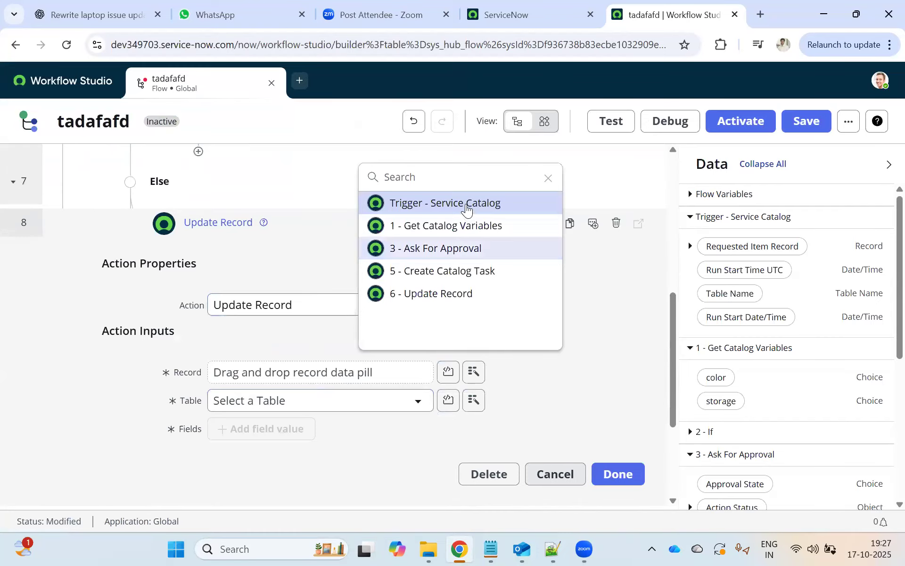
left_click(464, 204)
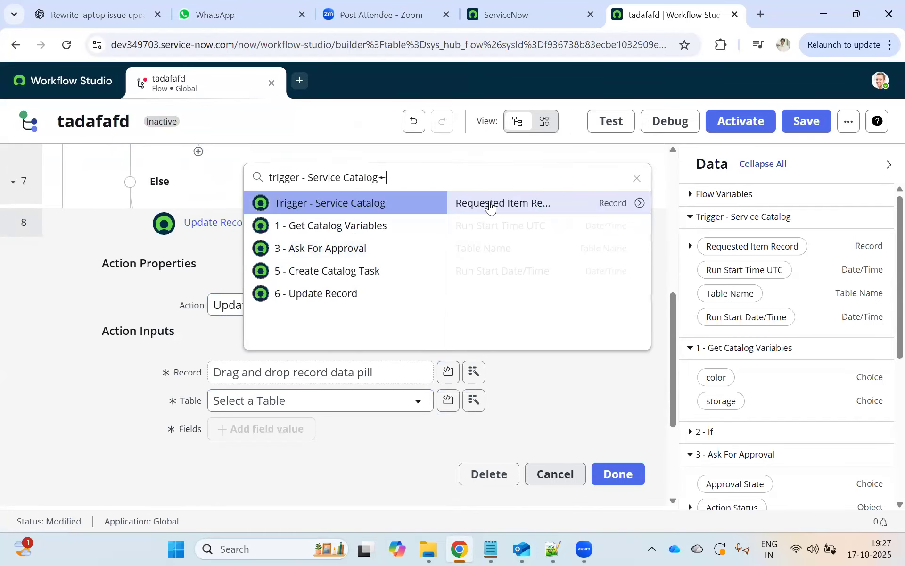
left_click(491, 205)
scroll(301, 358, "down", 3)
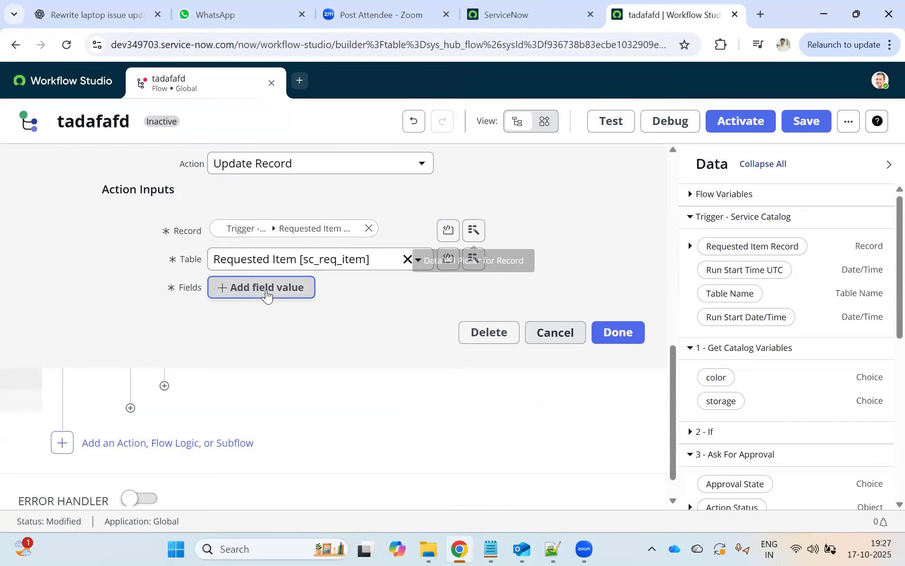
- Add the State field to the Else branch's update action, choose its value, and finish the action
left_click(266, 288)
left_click(266, 290)
type("stat")
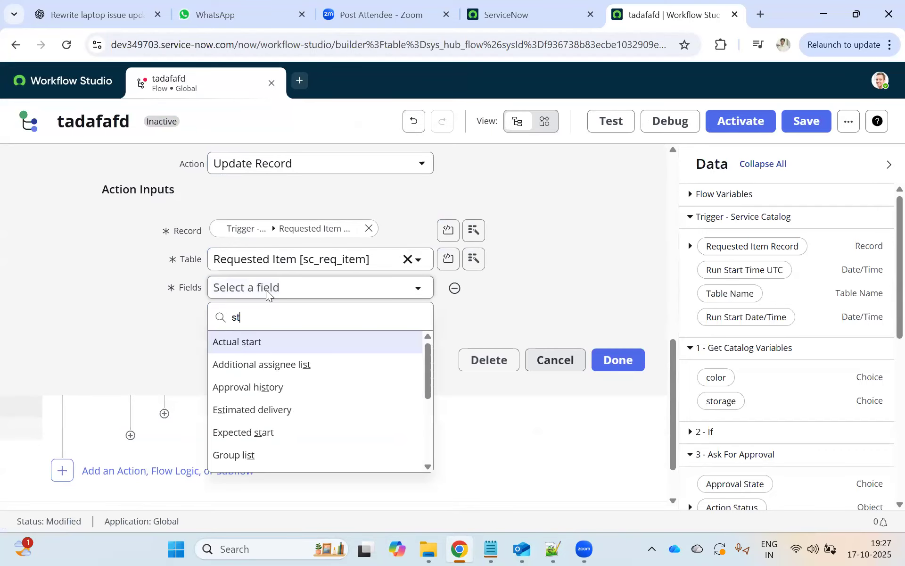
left_click(221, 342)
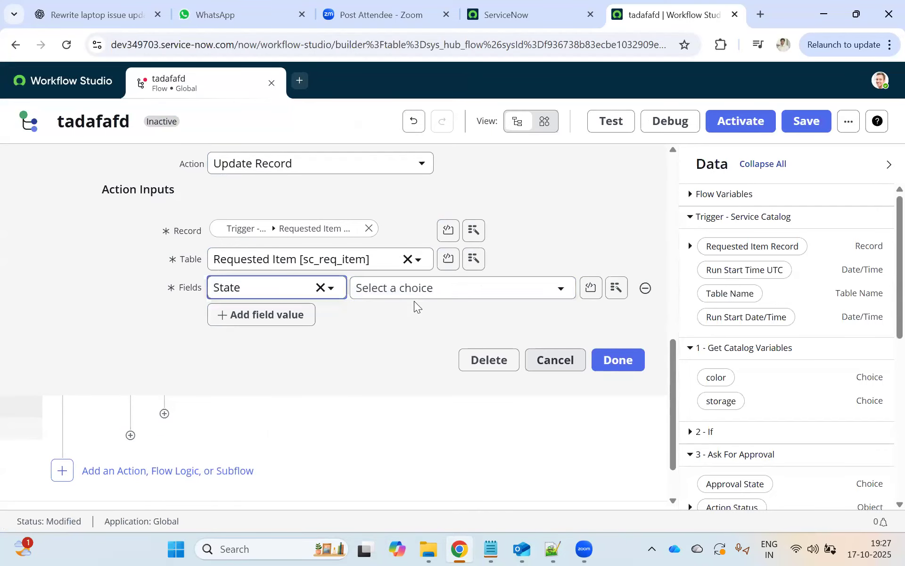
left_click(470, 293)
left_click(410, 403)
left_click(616, 361)
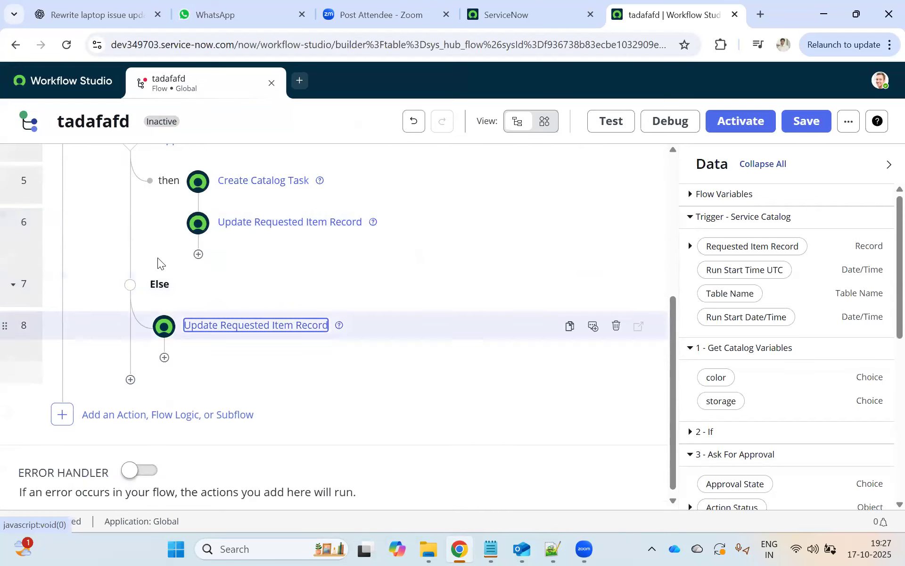
- Delete the Update Requested Item Record action from the Else branch
scroll(158, 262, "up", 1)
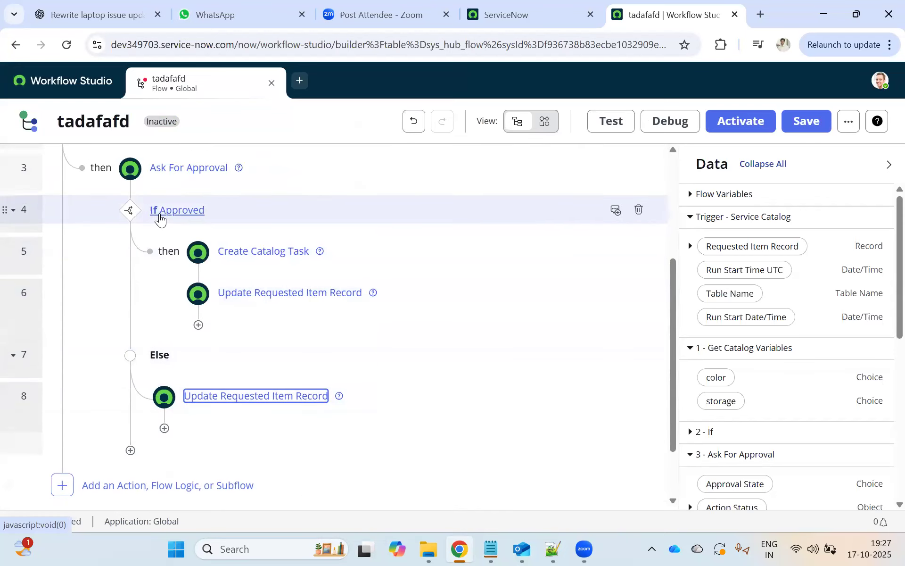
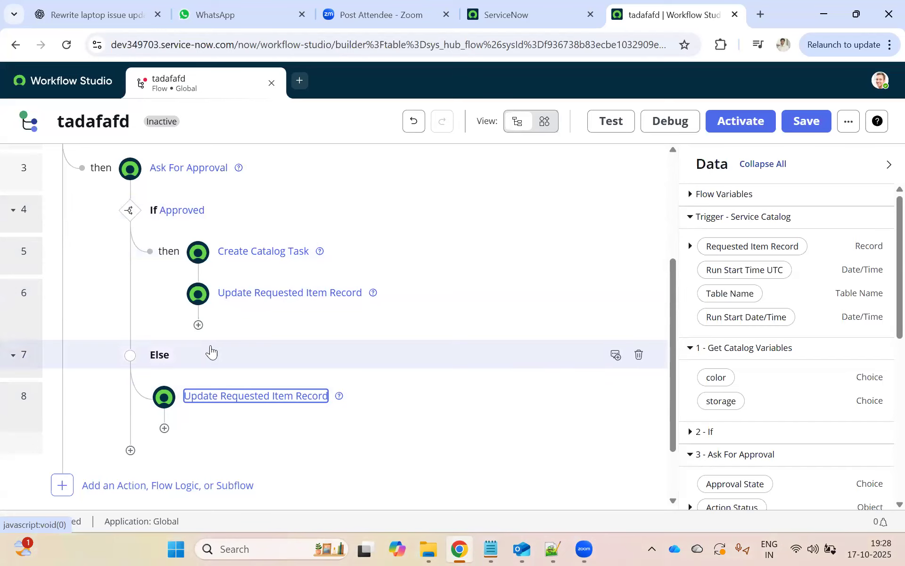
scroll(210, 352, "down", 1)
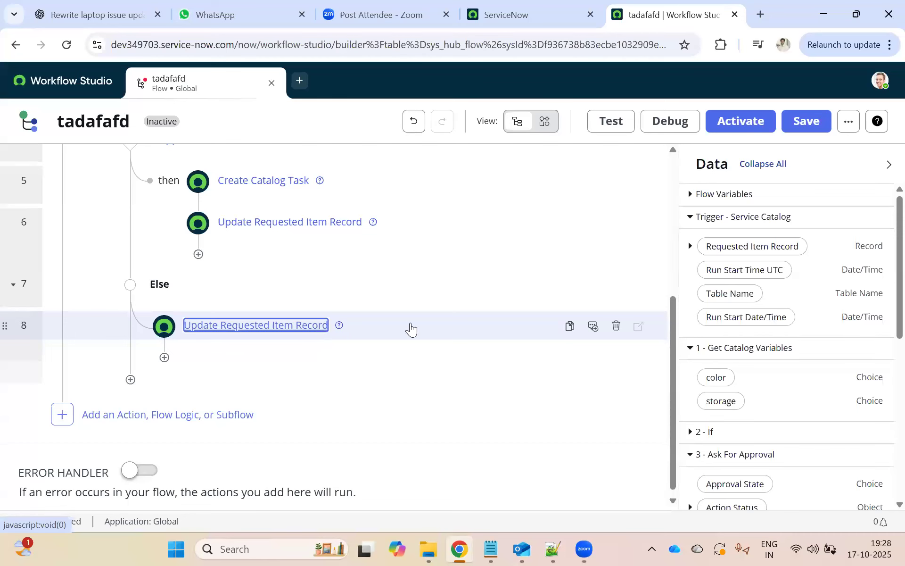
left_click(618, 261)
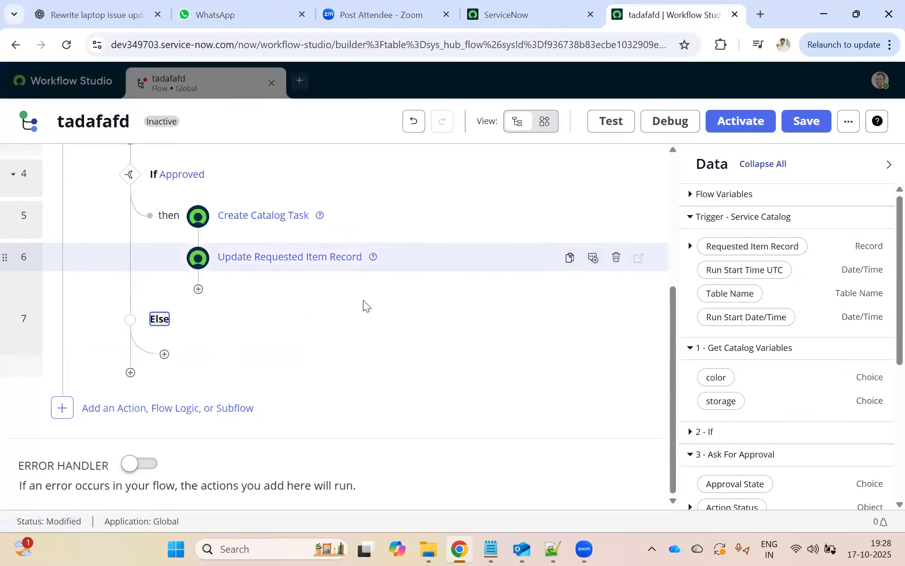
- Delete the Else branch at step 7 of the flow
left_click(165, 355)
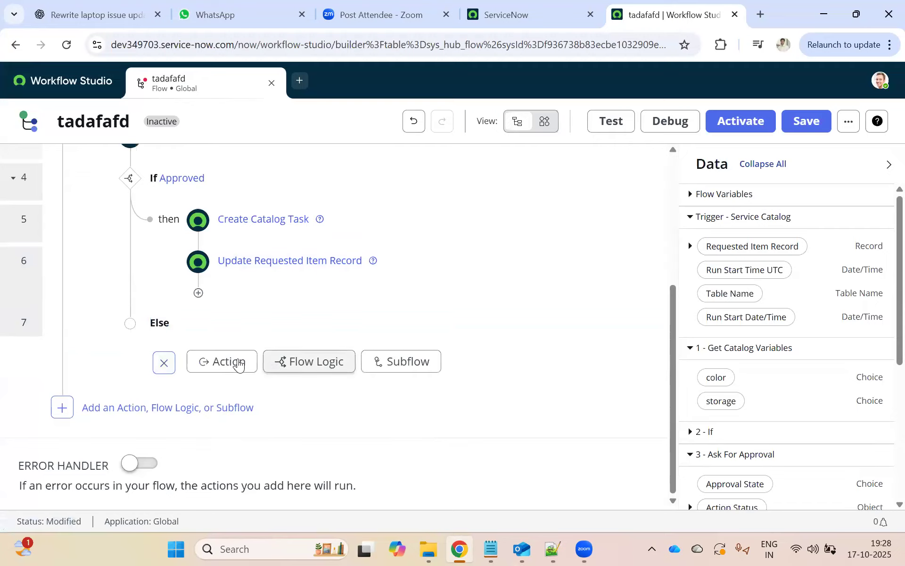
left_click(309, 361)
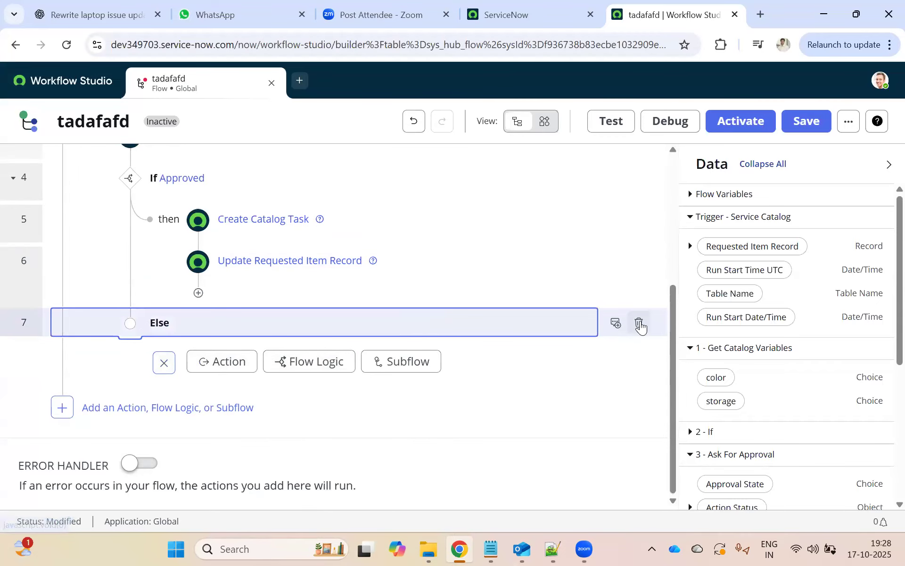
left_click(639, 323)
left_click(614, 262)
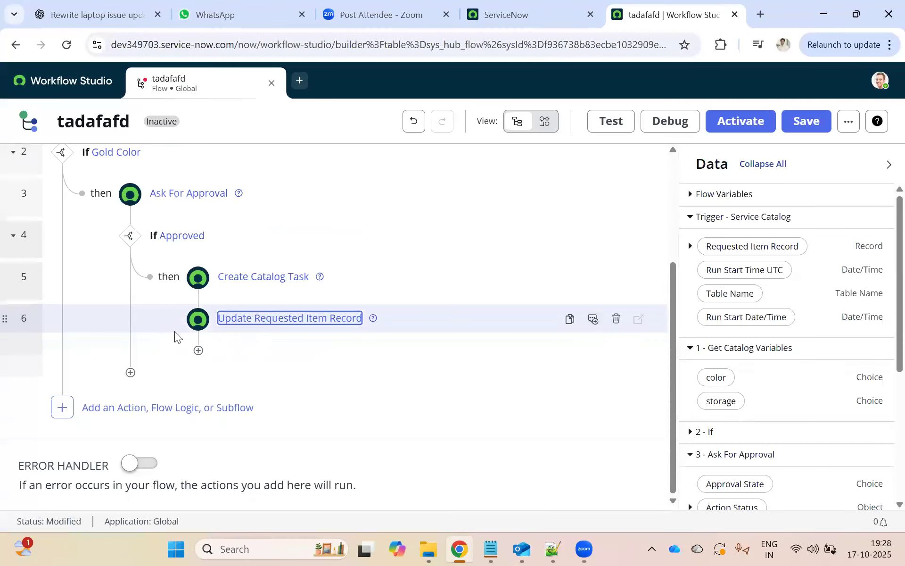
- Add an Else flow logic branch following the If Approved block
left_click(131, 373)
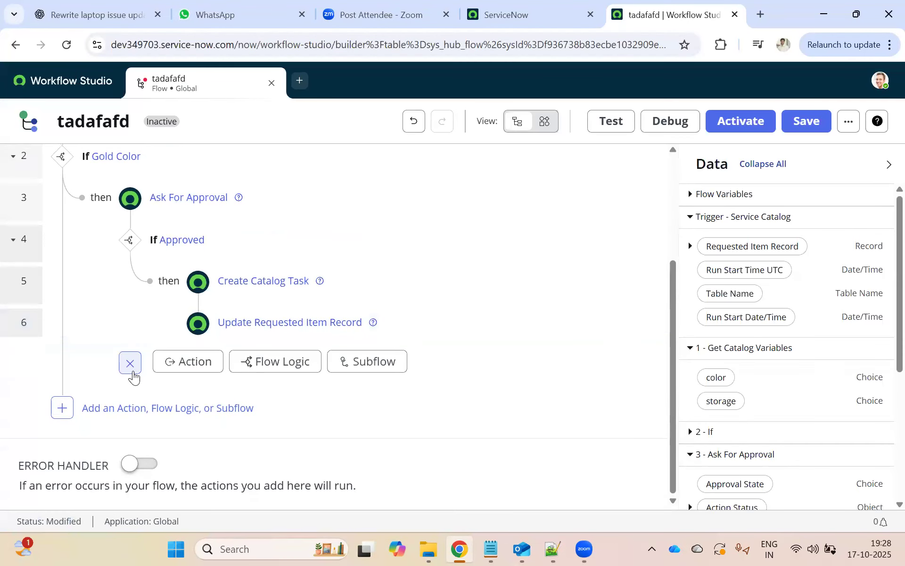
left_click(267, 370)
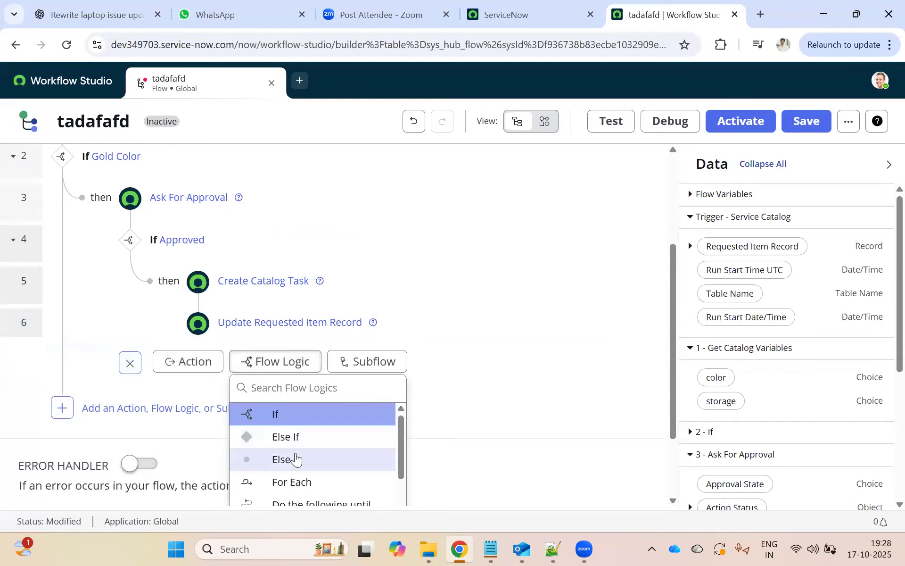
left_click(295, 459)
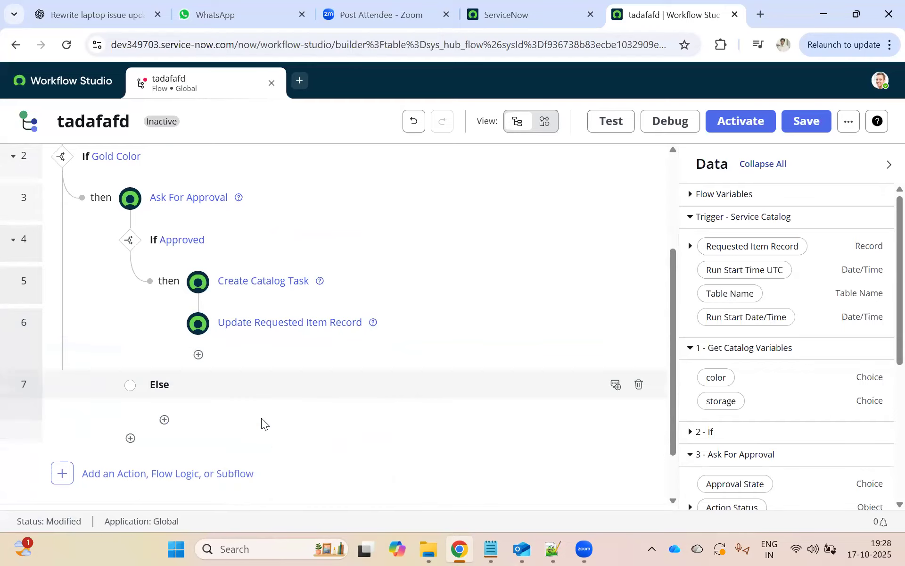
left_click(164, 419)
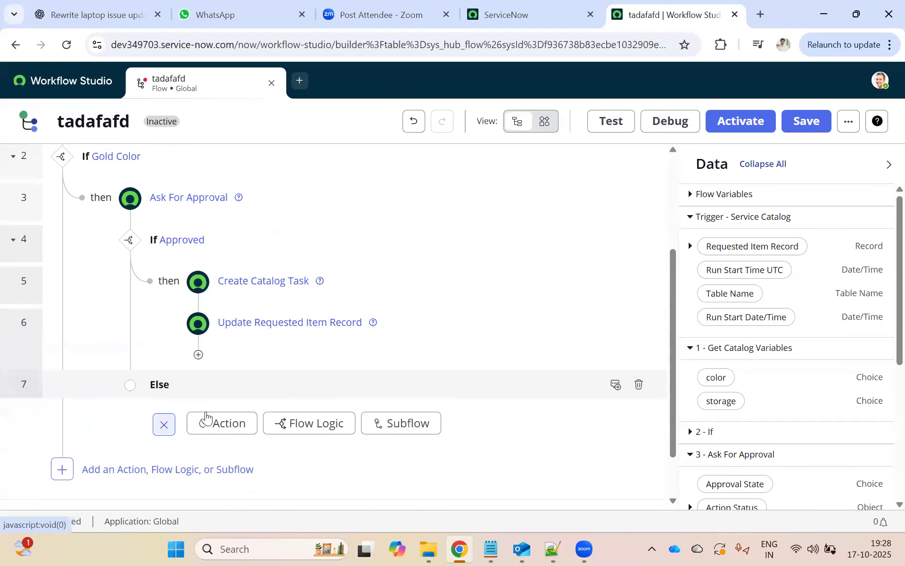
left_click(235, 430)
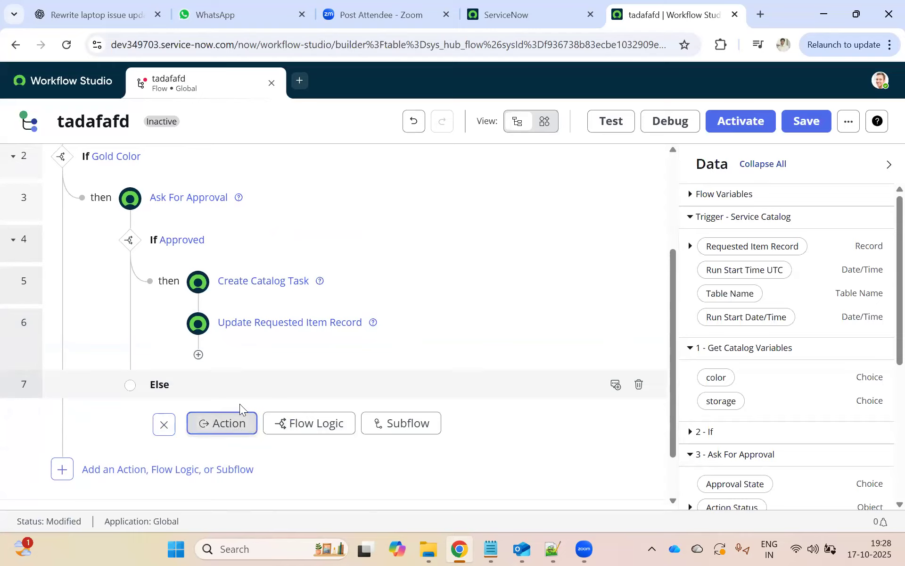
left_click(241, 428)
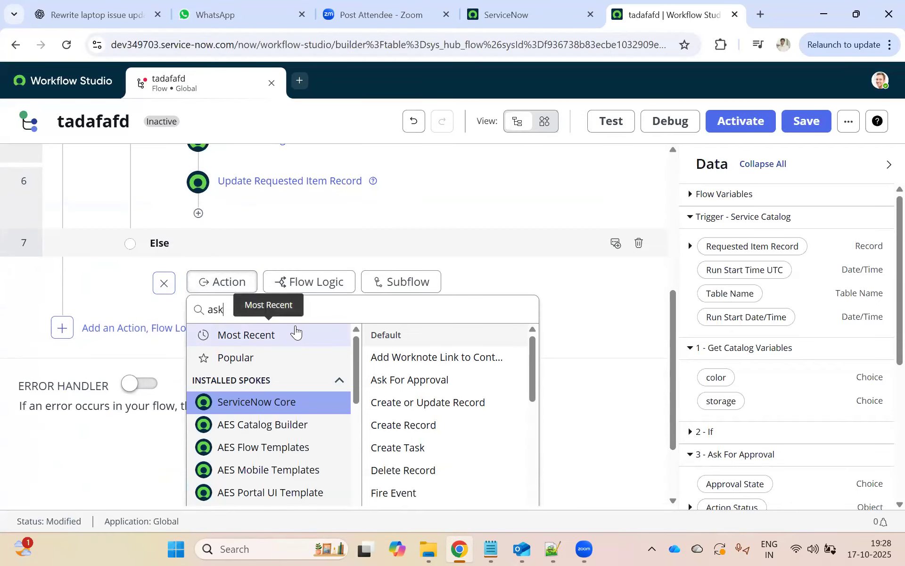
left_click(296, 332)
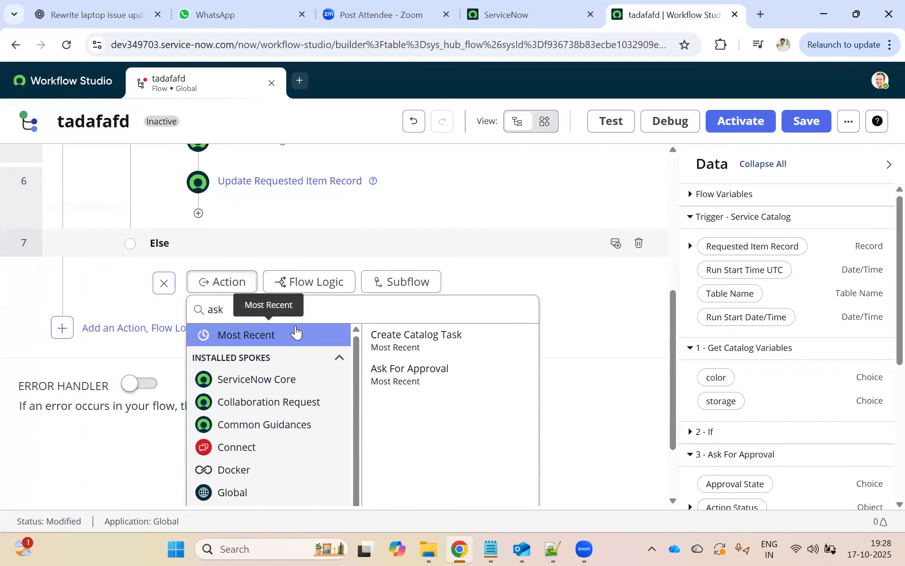
key("BackSpace")
scroll(264, 311, "up", 3)
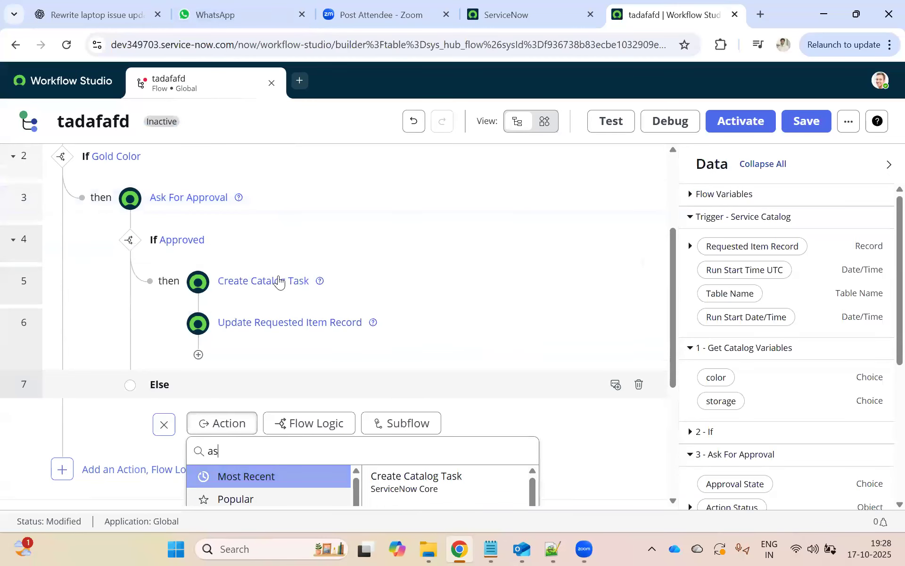
- Review the Update Requested Item Record action and the If Approved condition without changing them
left_click(257, 322)
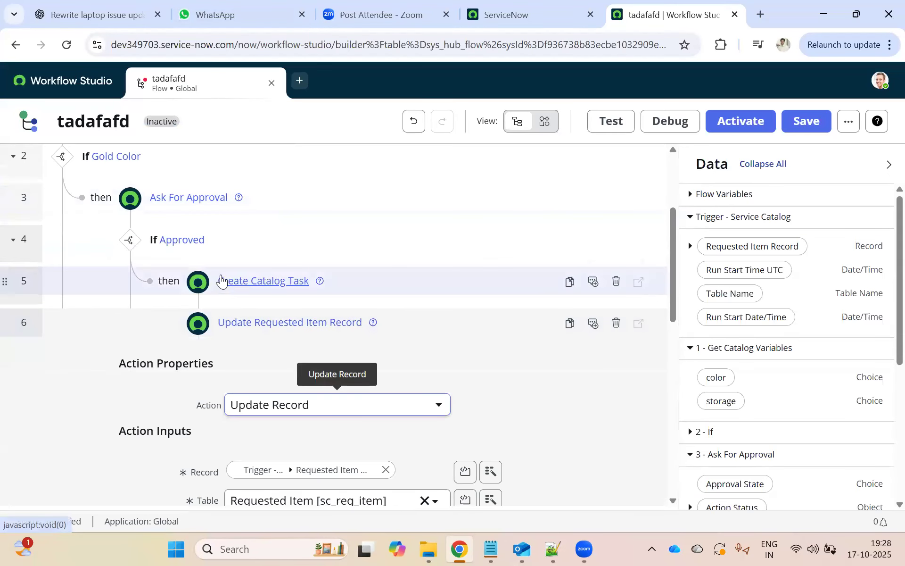
left_click(198, 242)
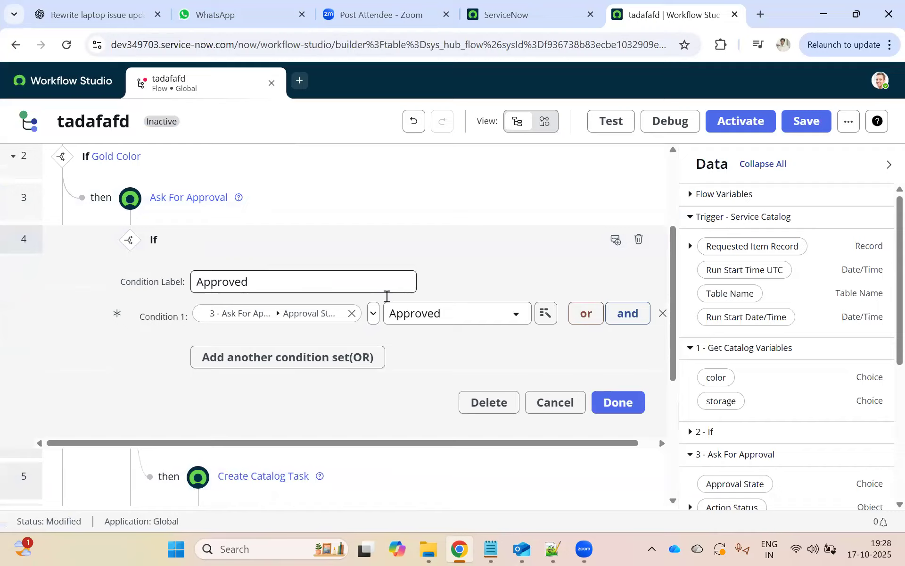
scroll(209, 276, "up", 2)
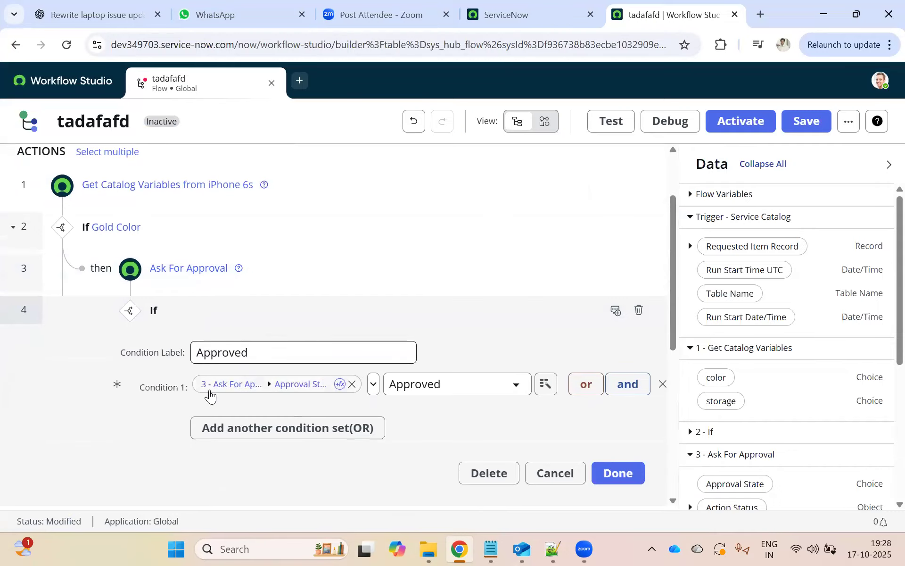
scroll(196, 349, "down", 4)
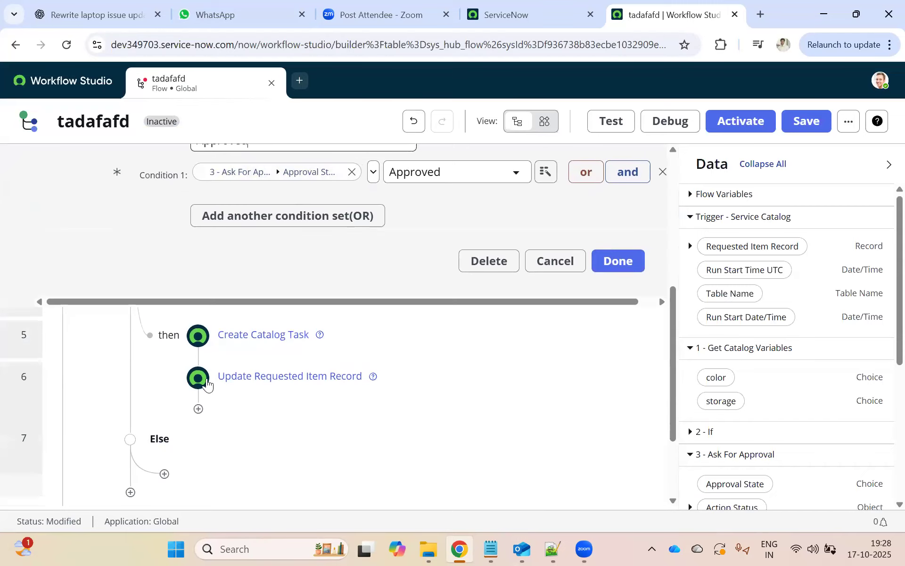
left_click(572, 269)
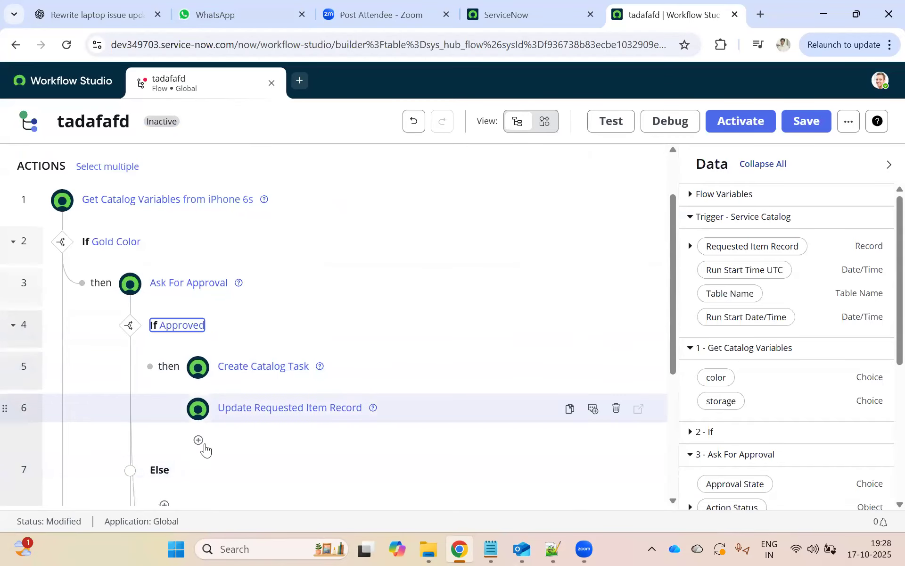
- Add a Look Up Record action from ServiceNow Core under the Else branch
scroll(177, 410, "down", 3)
left_click(164, 366)
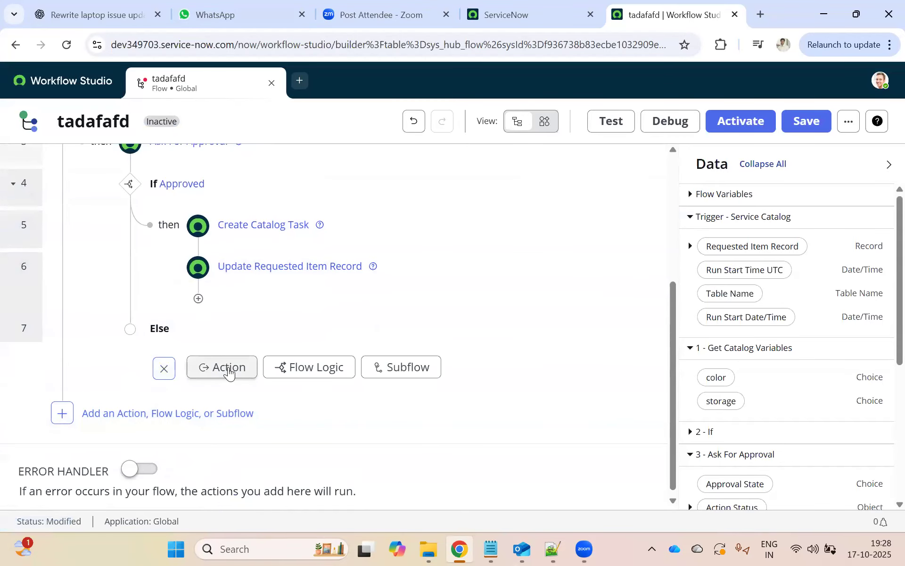
left_click(229, 373)
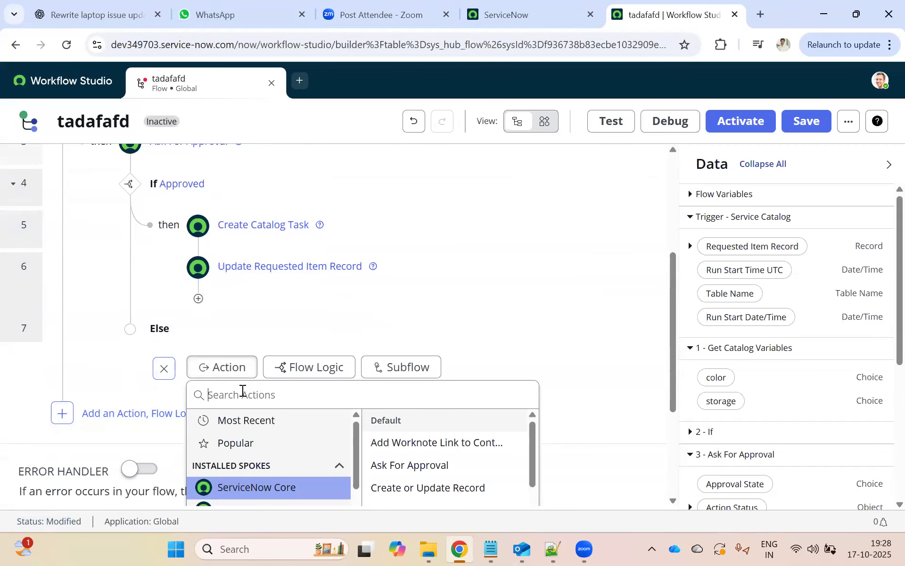
type("cat")
scroll(244, 386, "down", 2)
scroll(309, 370, "down", 2)
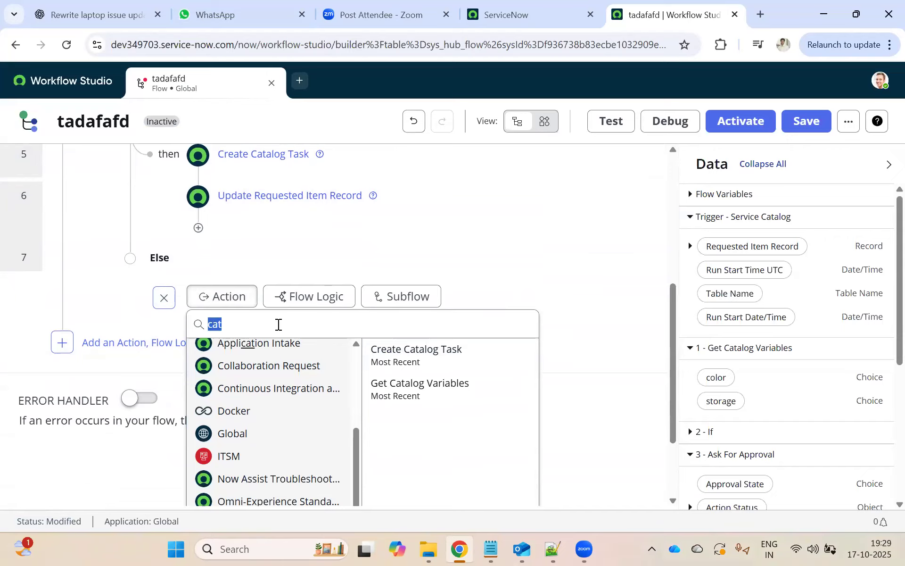
type("servi")
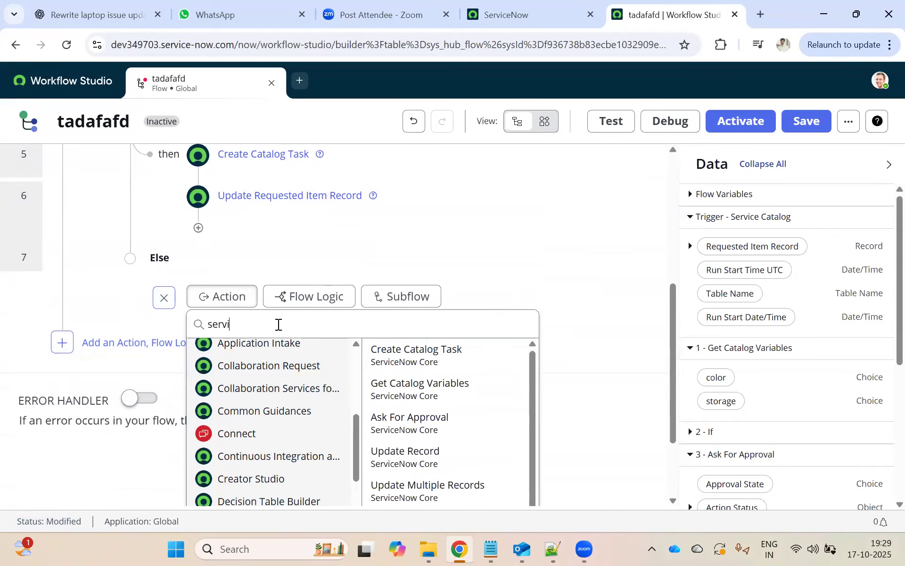
left_click(290, 366)
scroll(396, 352, "down", 2)
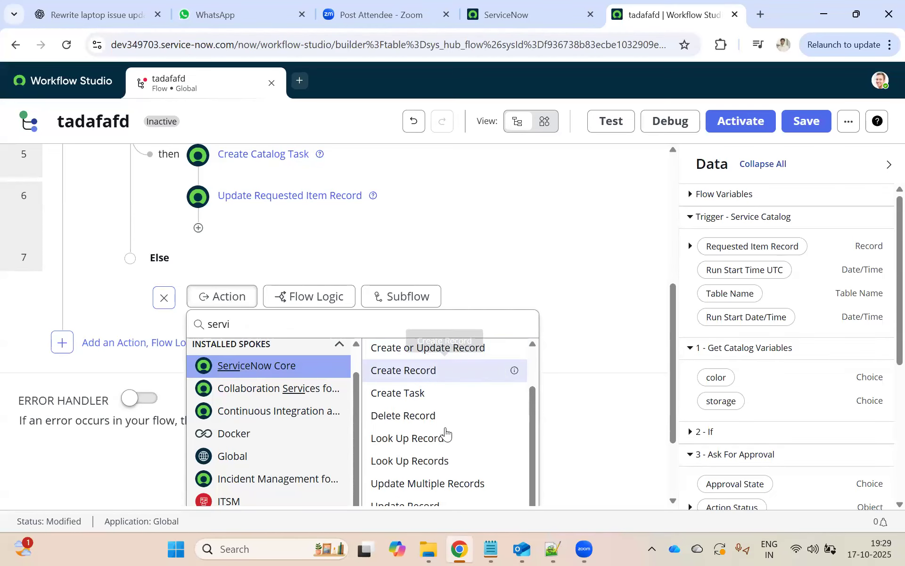
scroll(446, 415, "down", 2)
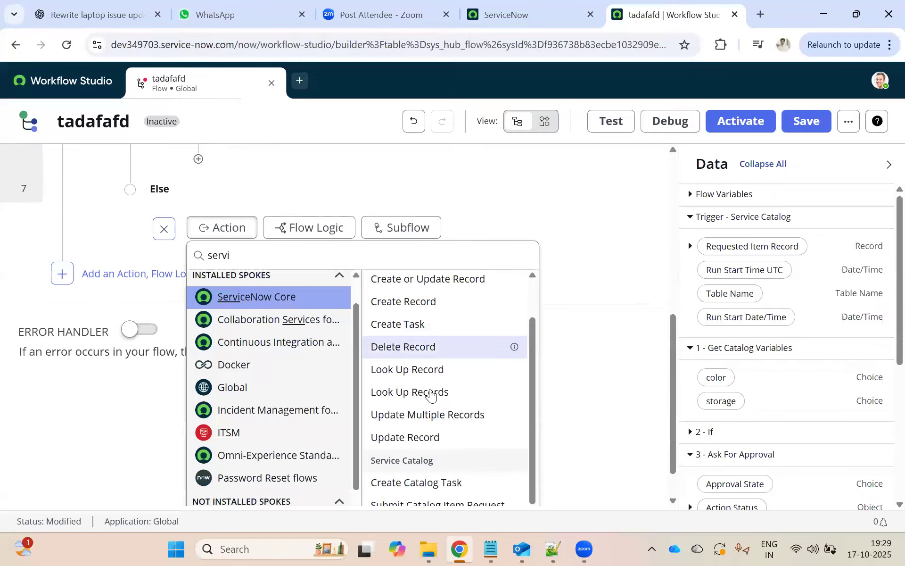
left_click(453, 368)
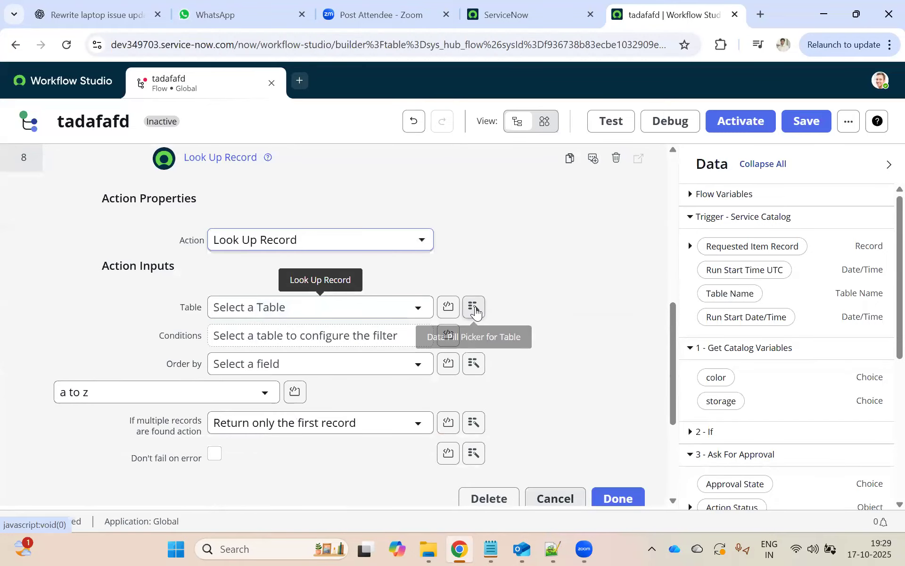
- Set the Look Up Record action's table to the Requested Item Table data pill from 6 - Update Record
left_click(476, 308)
left_click(452, 362)
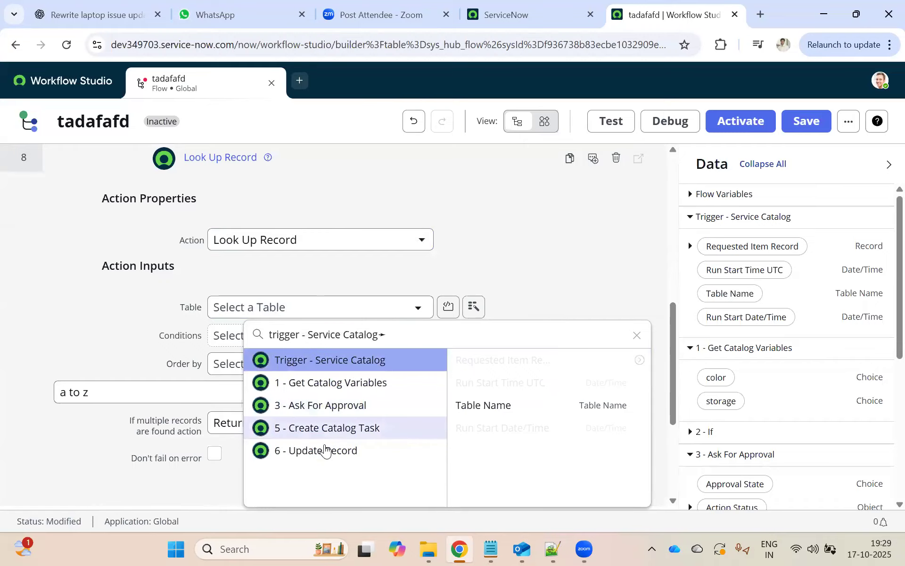
left_click(331, 405)
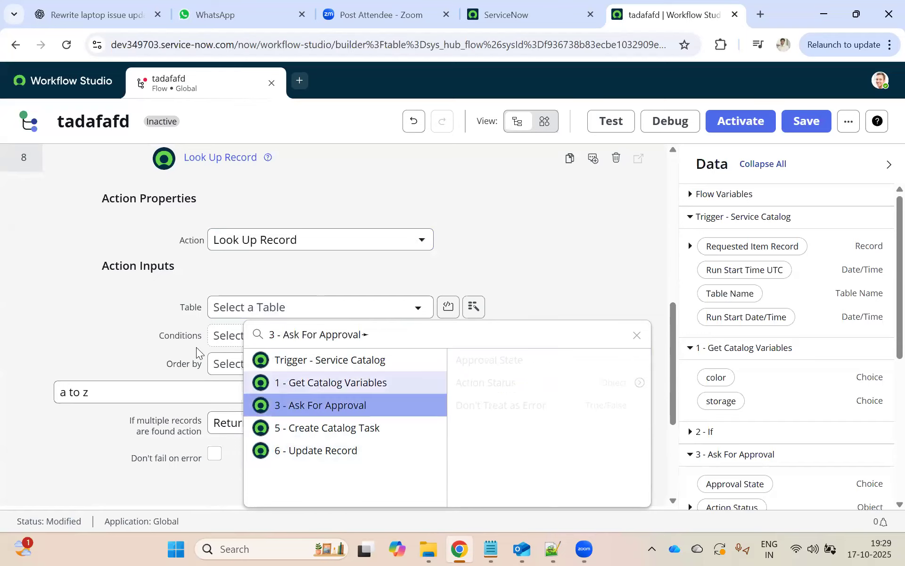
left_click(637, 335)
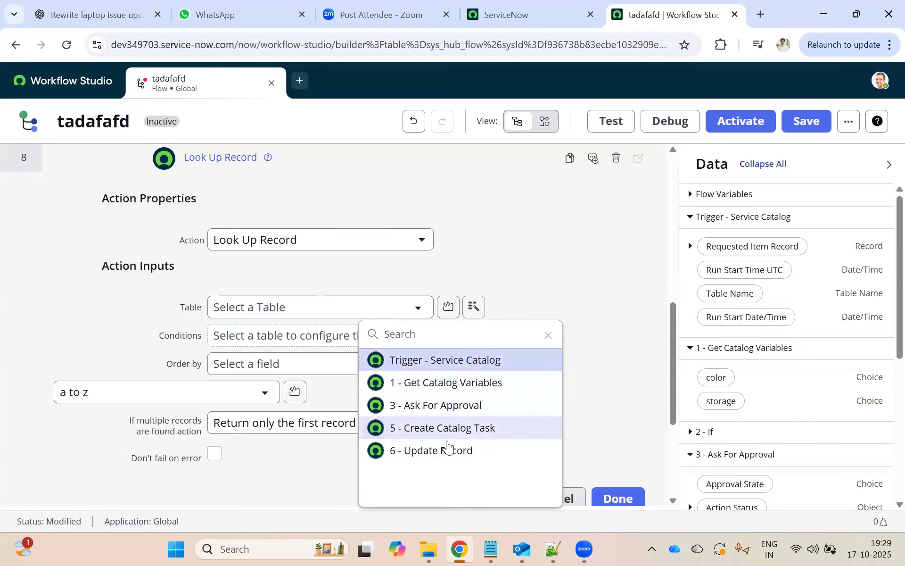
left_click_drag(445, 447, 459, 389)
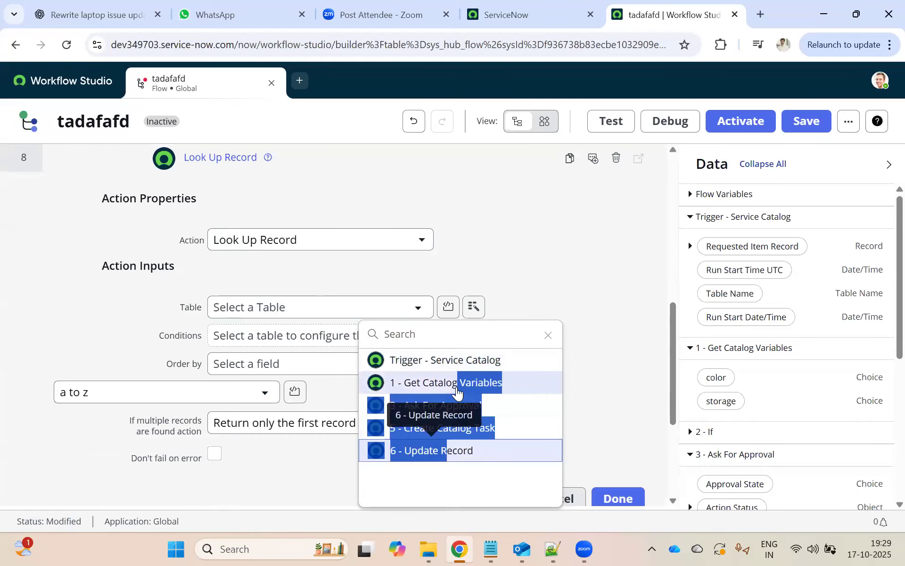
left_click(430, 406)
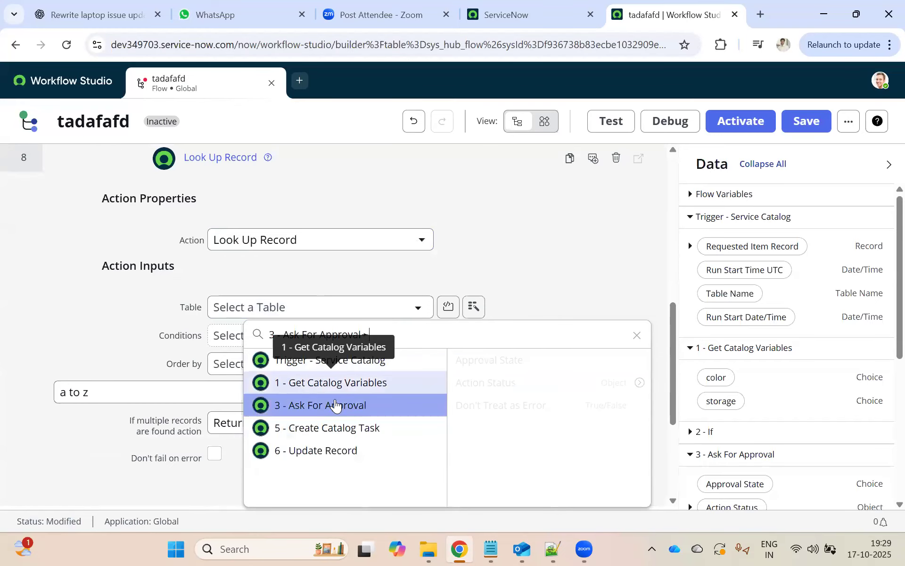
left_click(330, 450)
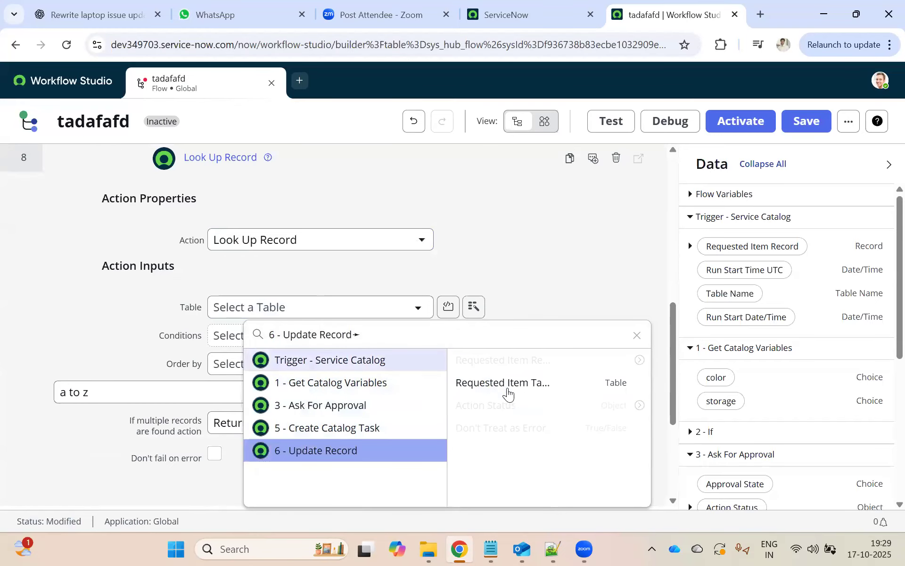
left_click(525, 382)
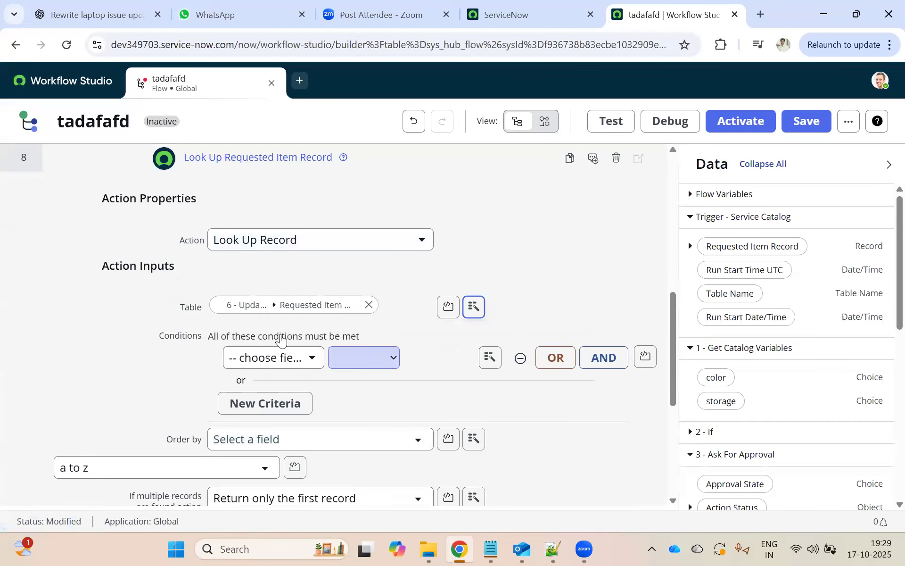
- Set the lookup condition to Approval is Rejected
scroll(281, 338, "down", 1)
left_click(276, 289)
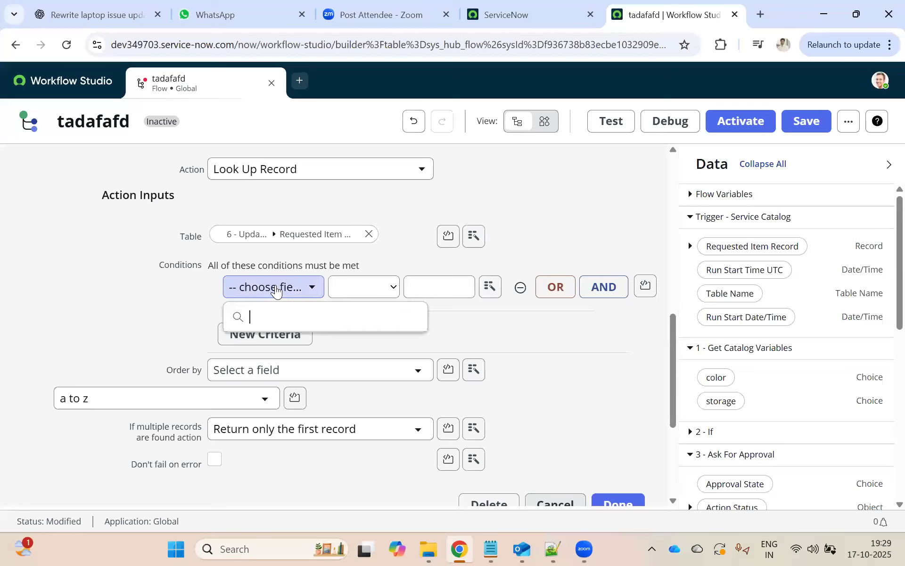
type("approval")
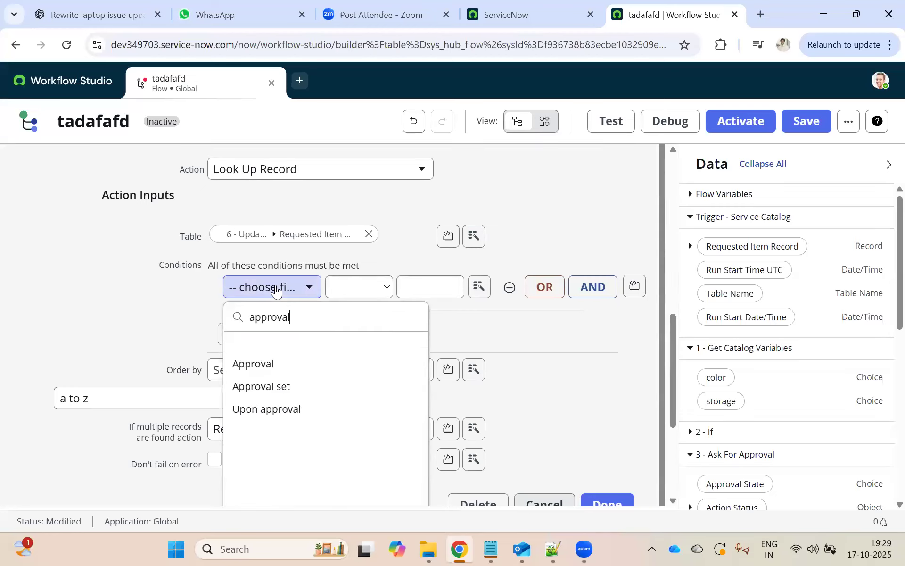
left_click(298, 362)
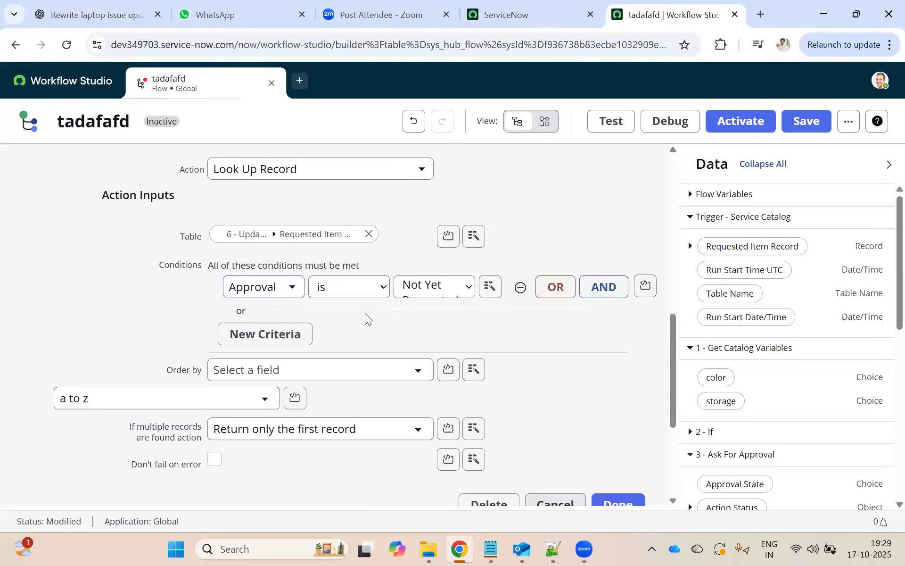
left_click(433, 286)
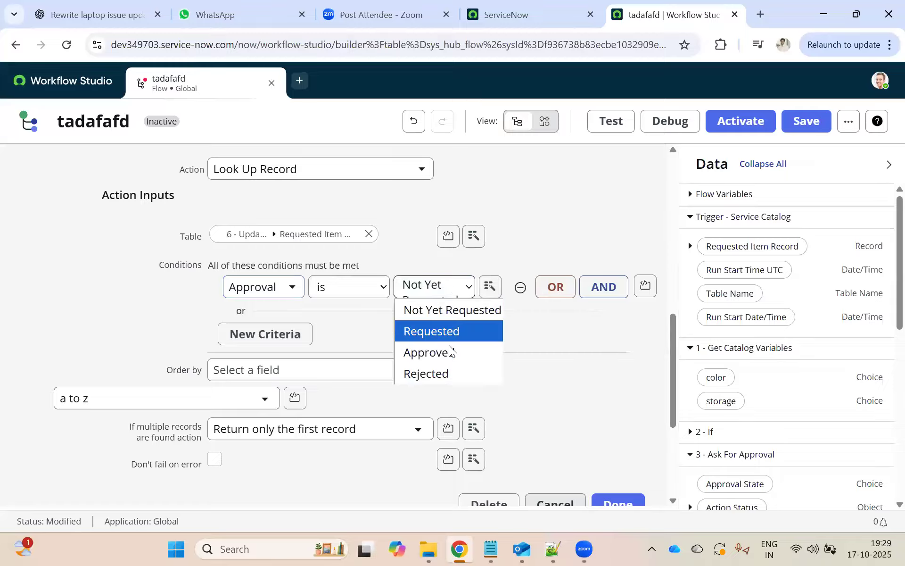
left_click(448, 373)
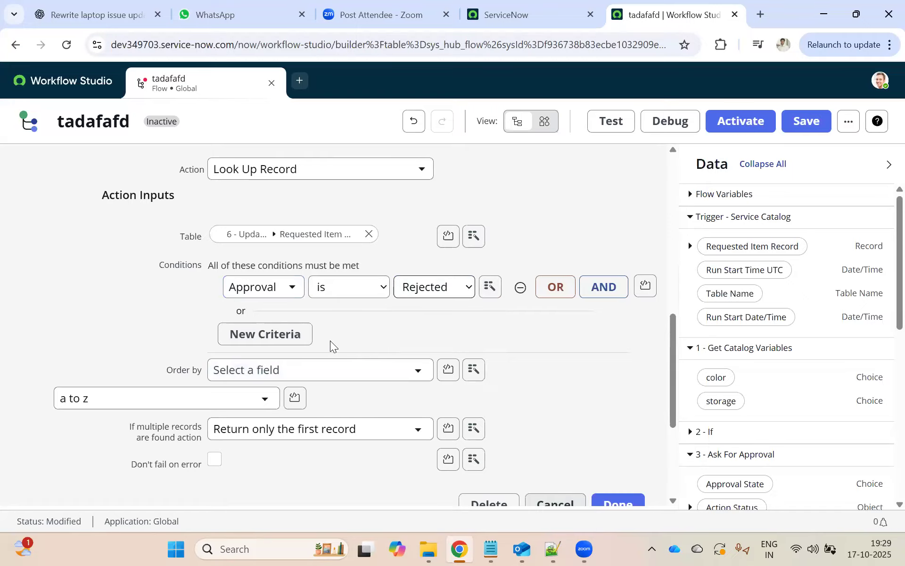
- Check the lookup's ordering and multiple-record options, and complete the Look Up Record action
scroll(330, 340, "down", 3)
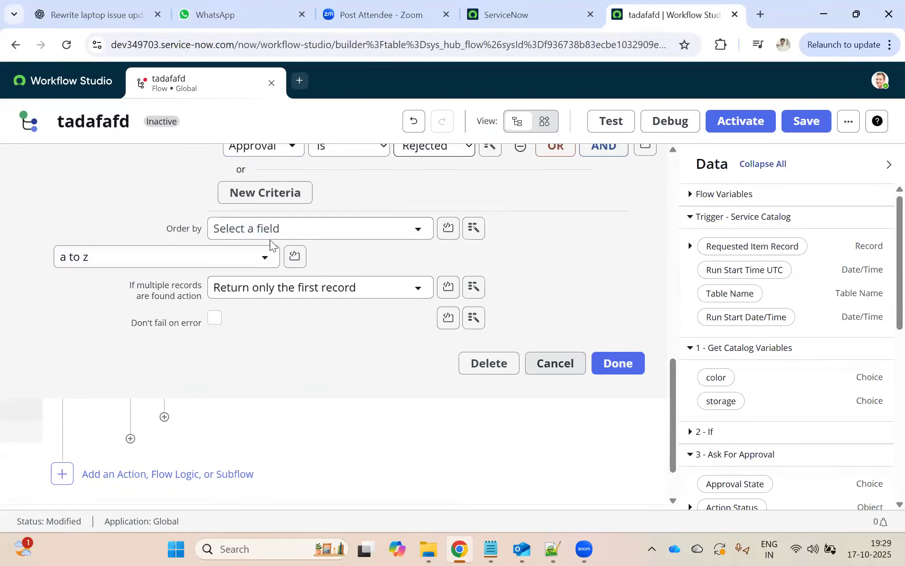
scroll(270, 241, "up", 3)
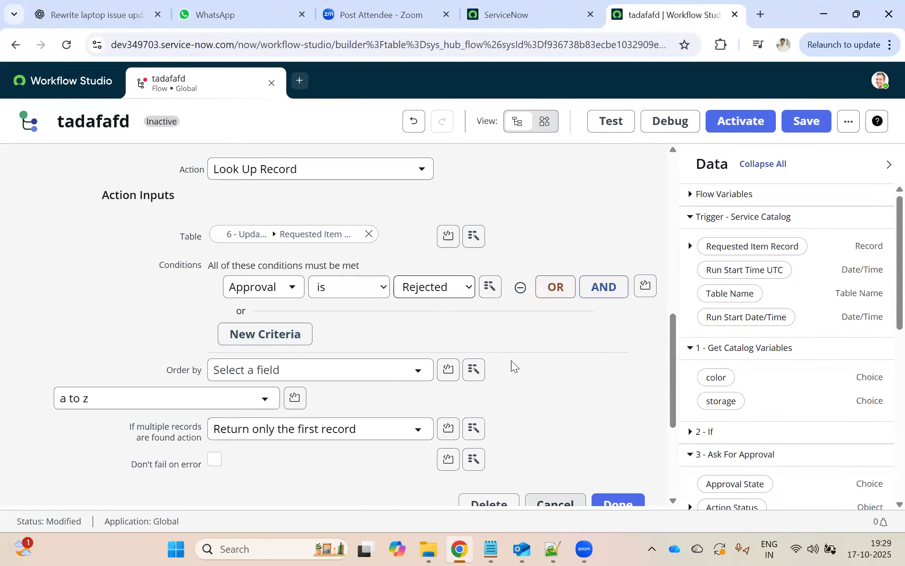
scroll(473, 356, "down", 2)
left_click(615, 436)
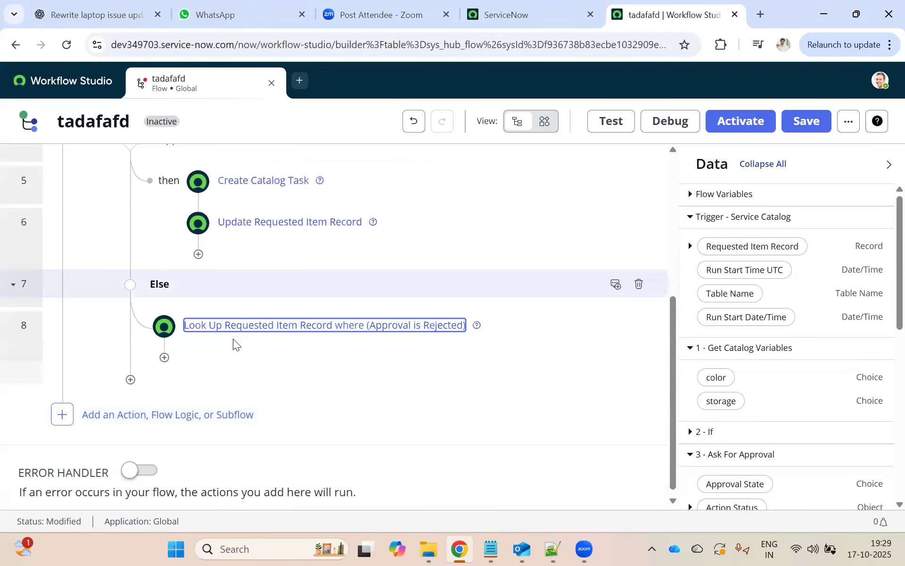
- Add an Update Record action after the Look Up Record action in the Else branch
left_click(166, 363)
left_click(245, 370)
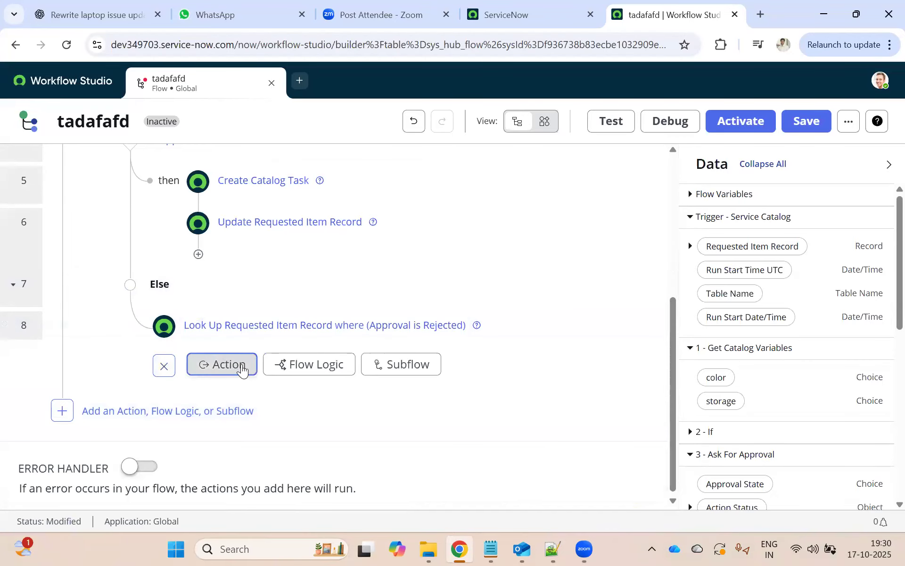
type("update")
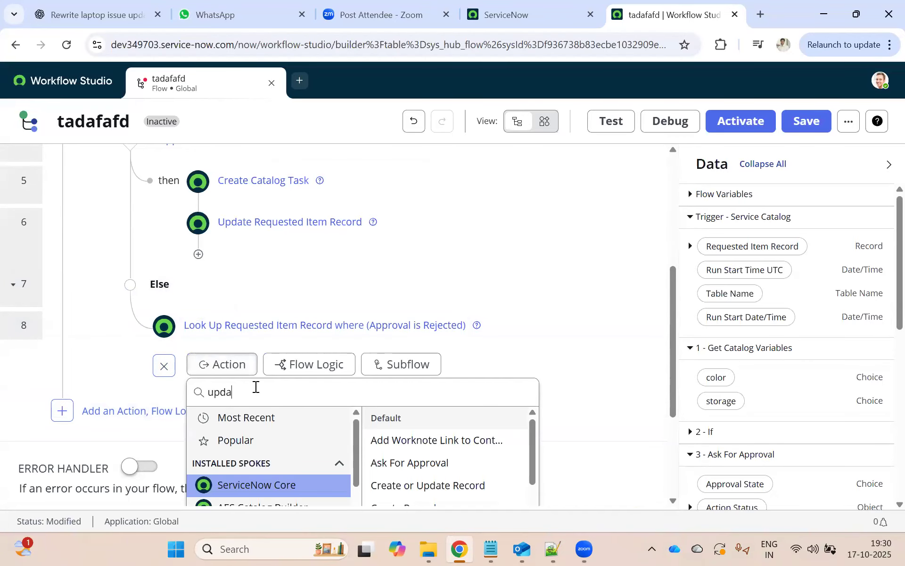
scroll(409, 410, "down", 1)
left_click(415, 393)
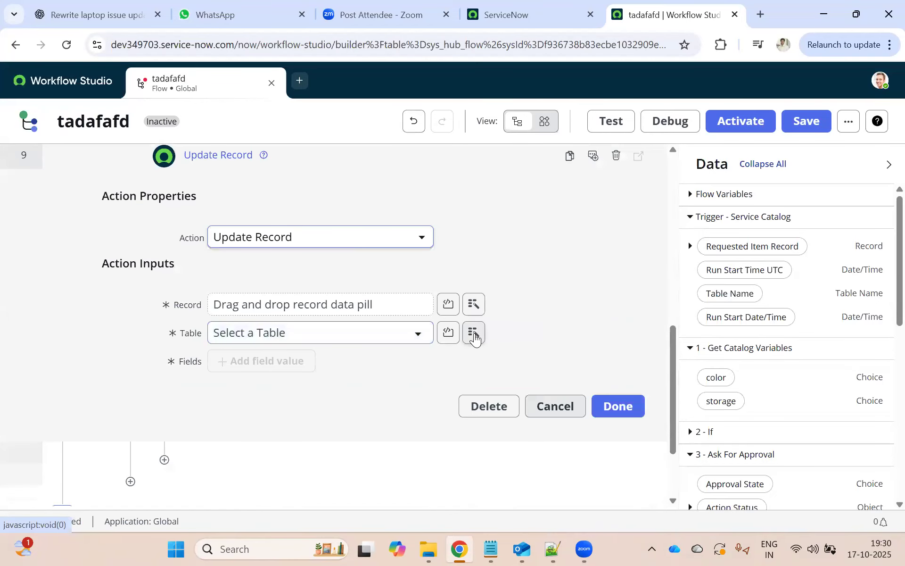
- Set the new Update Record action's record to the Requested Item Record data pill from Trigger - Service Catalog
left_click(473, 305)
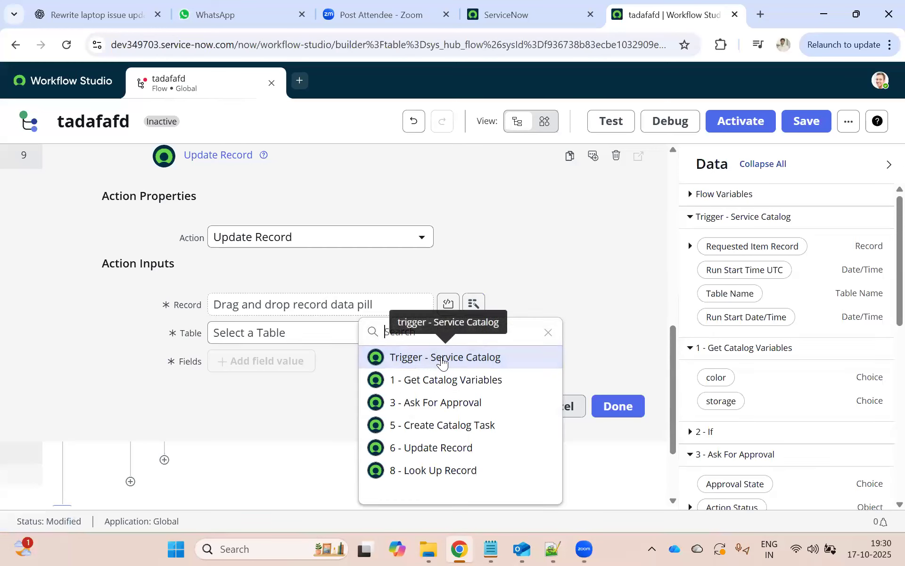
left_click(442, 361)
left_click(462, 357)
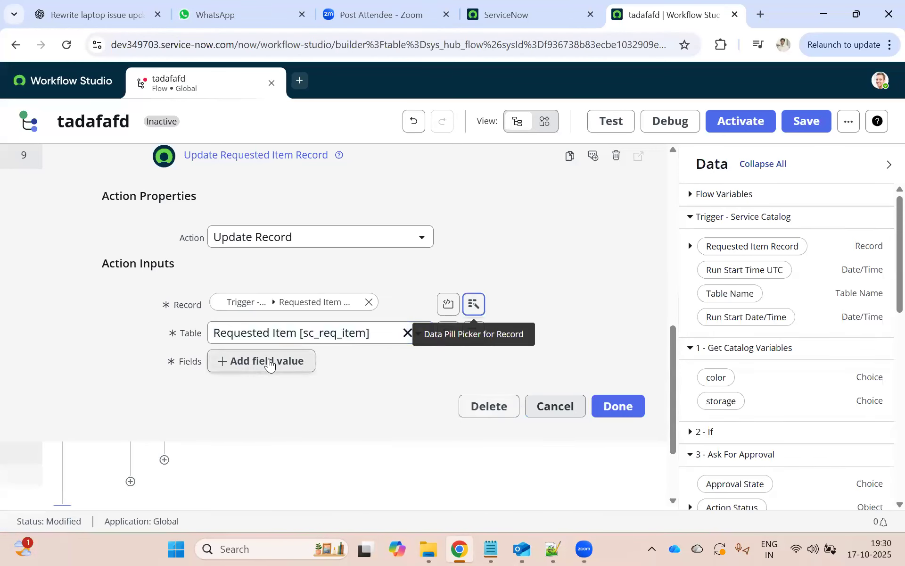
- Add the State field with the value Closed Incomplete to the Else branch's update action and complete it
left_click(269, 361)
left_click(268, 361)
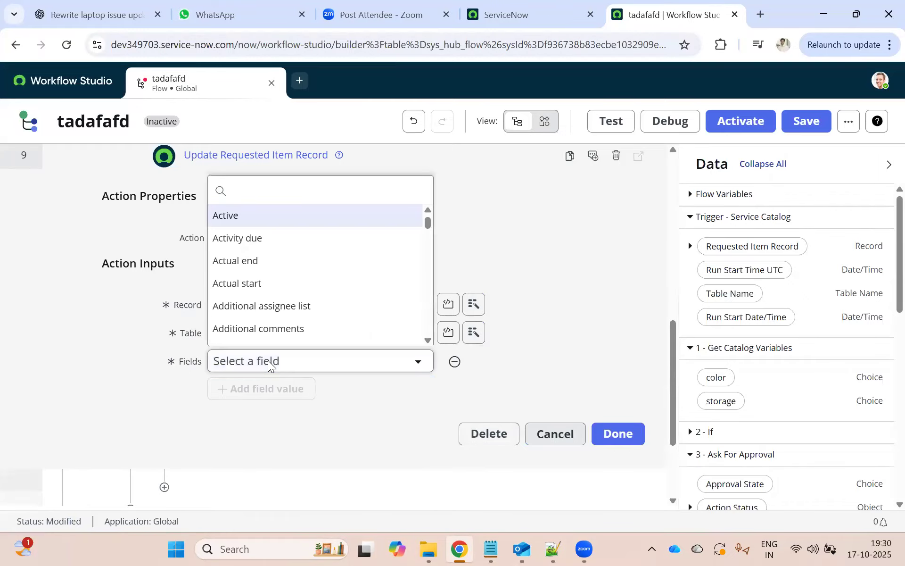
type("stat")
left_click(261, 340)
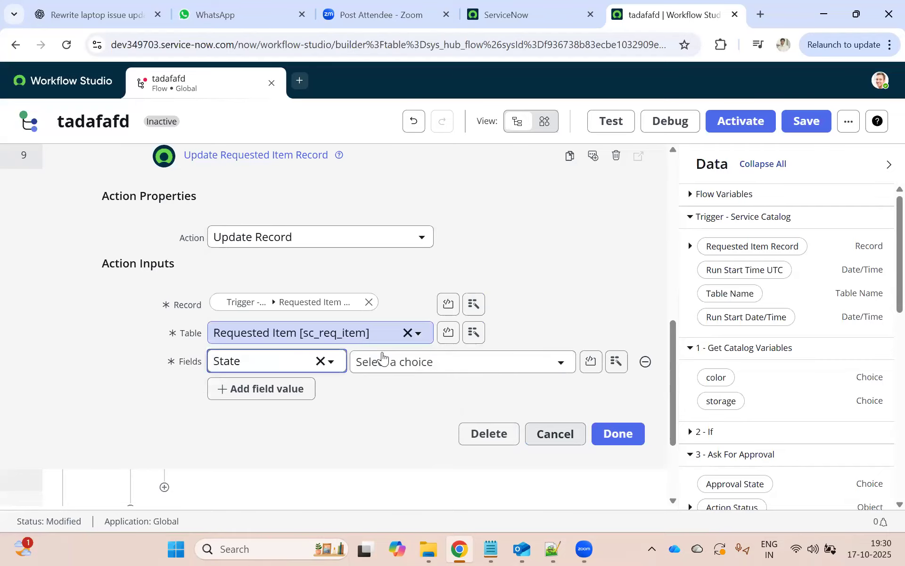
left_click(449, 361)
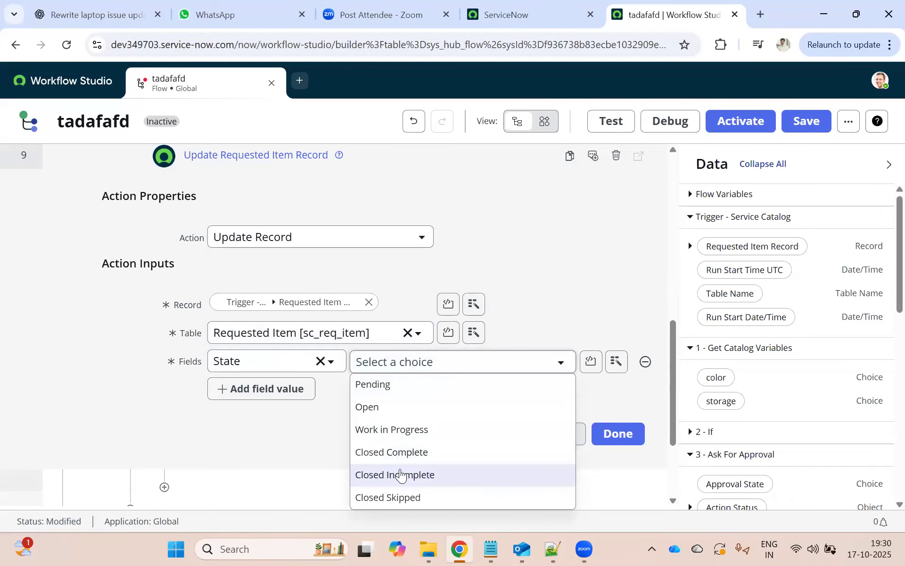
key("Return")
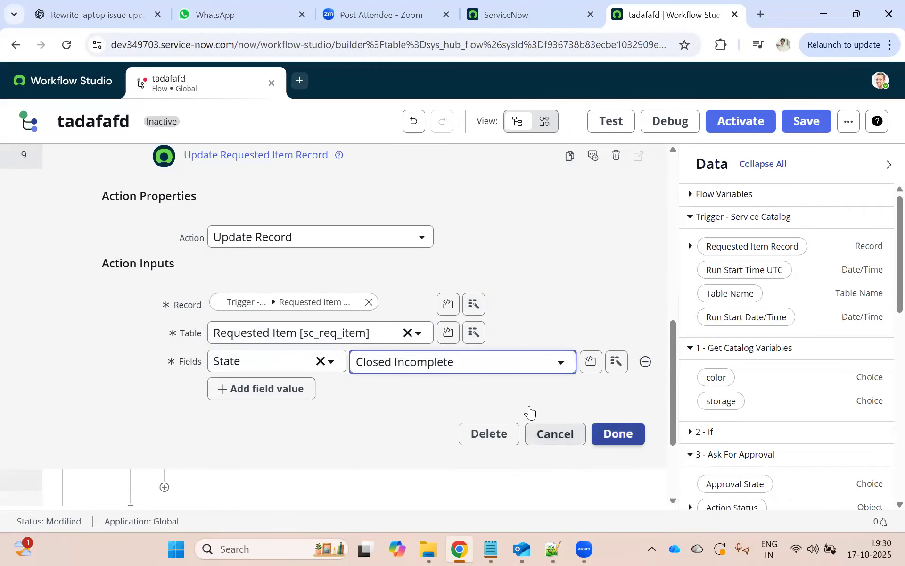
left_click(618, 433)
- Review the settings of the Else branch's Look Up Record and Update Record actions without changing them
scroll(284, 282, "up", 5)
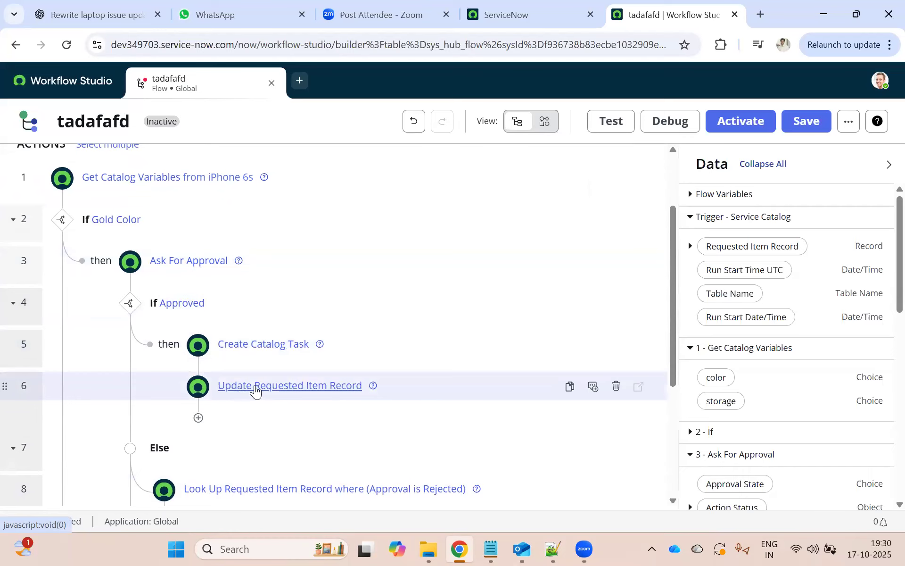
scroll(302, 383, "down", 3)
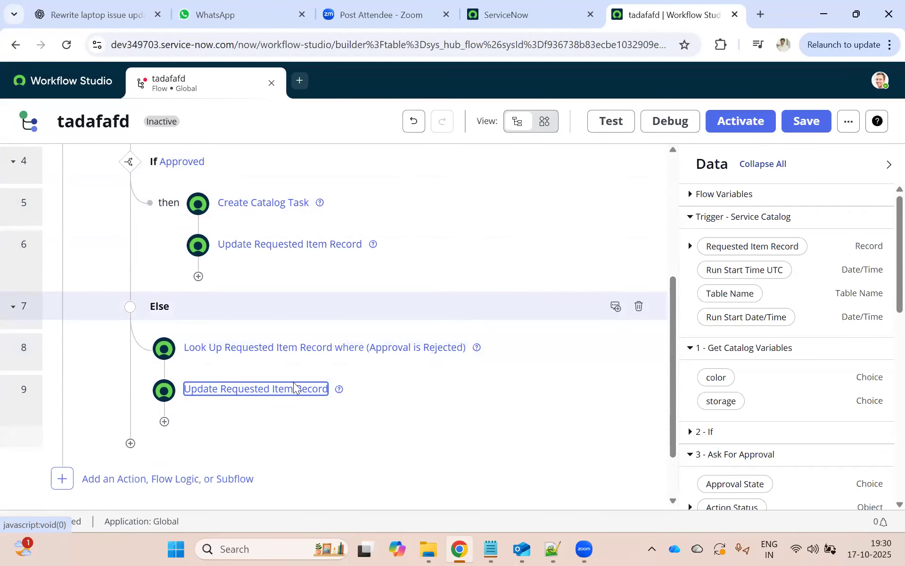
left_click(307, 348)
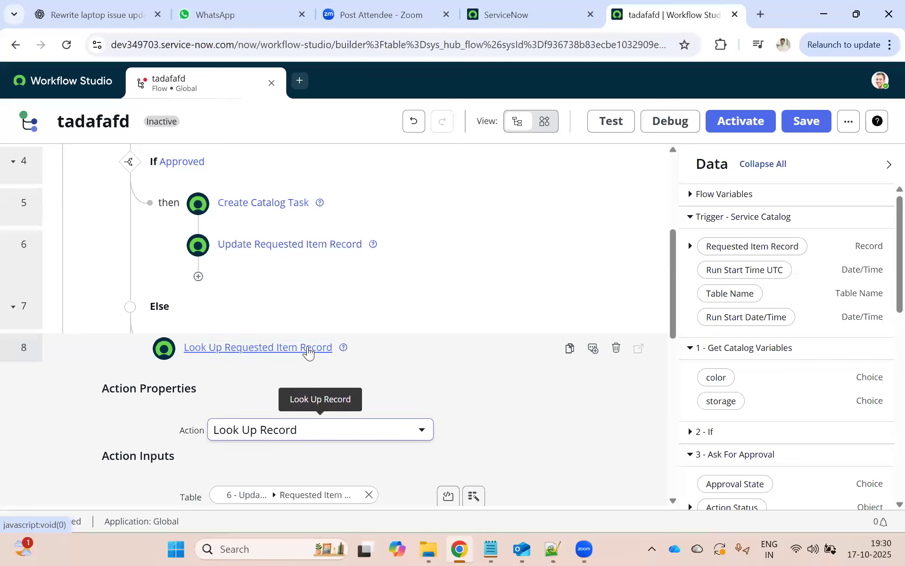
scroll(285, 374, "down", 2)
scroll(302, 382, "down", 2)
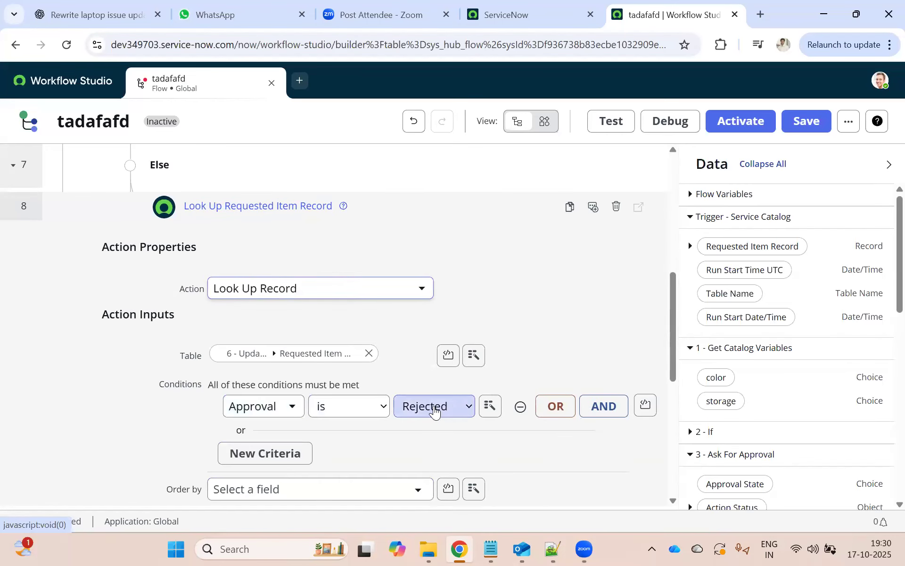
scroll(435, 412, "down", 4)
scroll(363, 337, "down", 6)
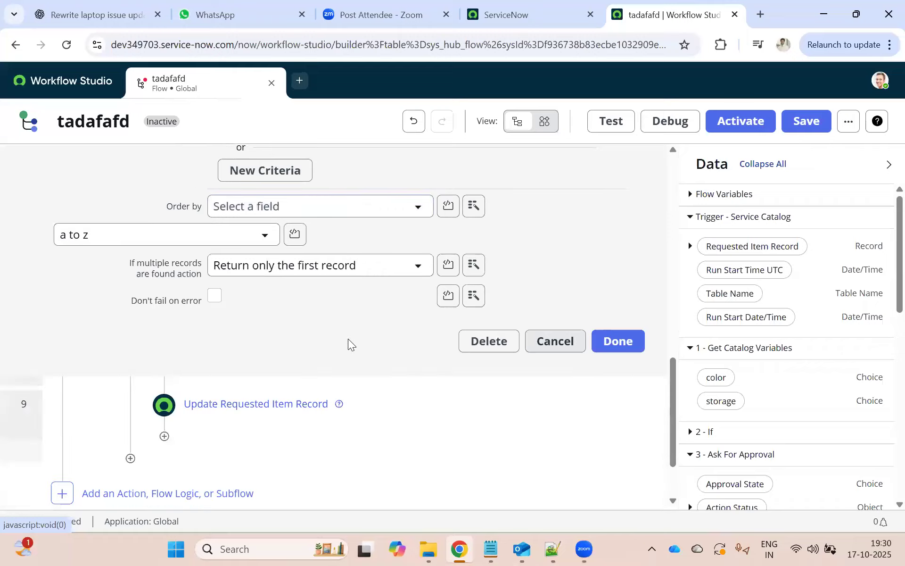
left_click(240, 329)
scroll(284, 381, "down", 3)
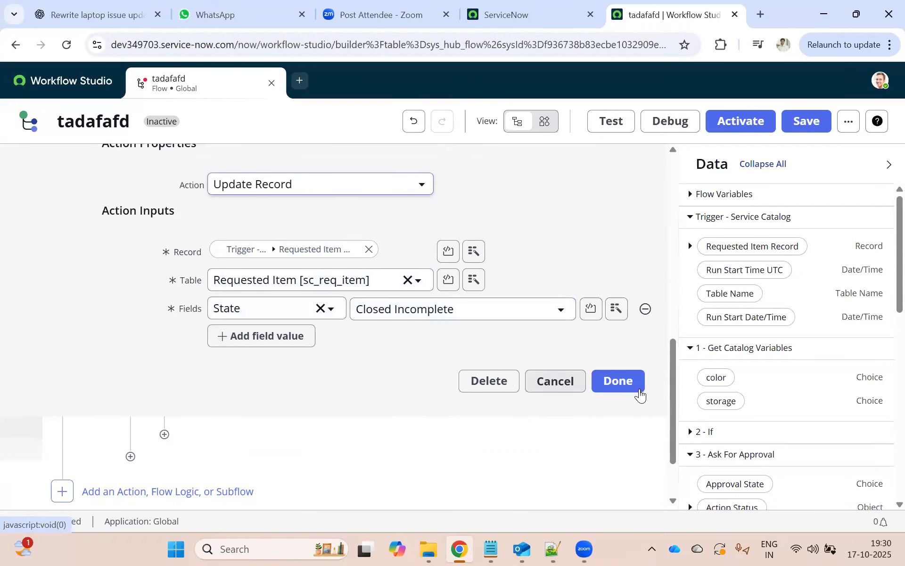
left_click(625, 382)
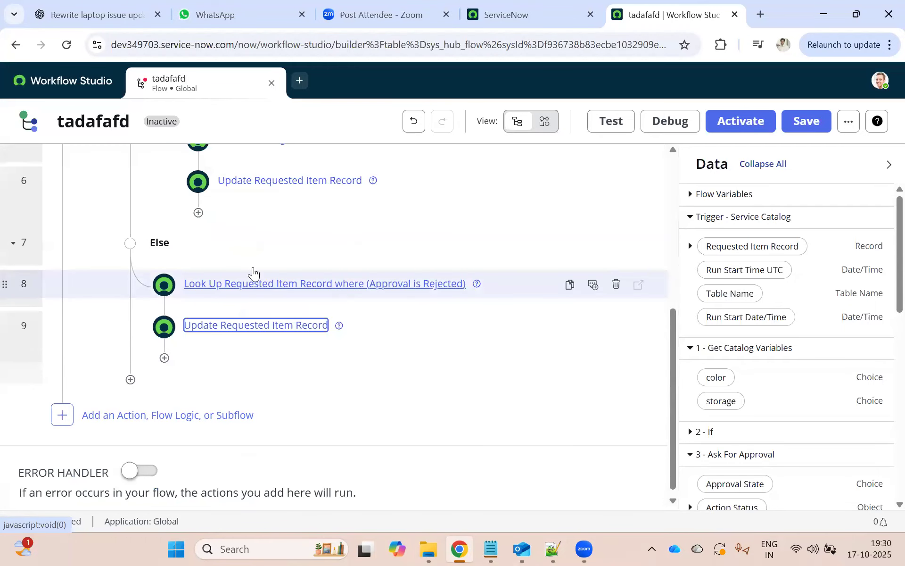
- Review the flow structure from the Service Catalog trigger through the Gold Color condition to the Else branch
scroll(177, 238, "up", 5)
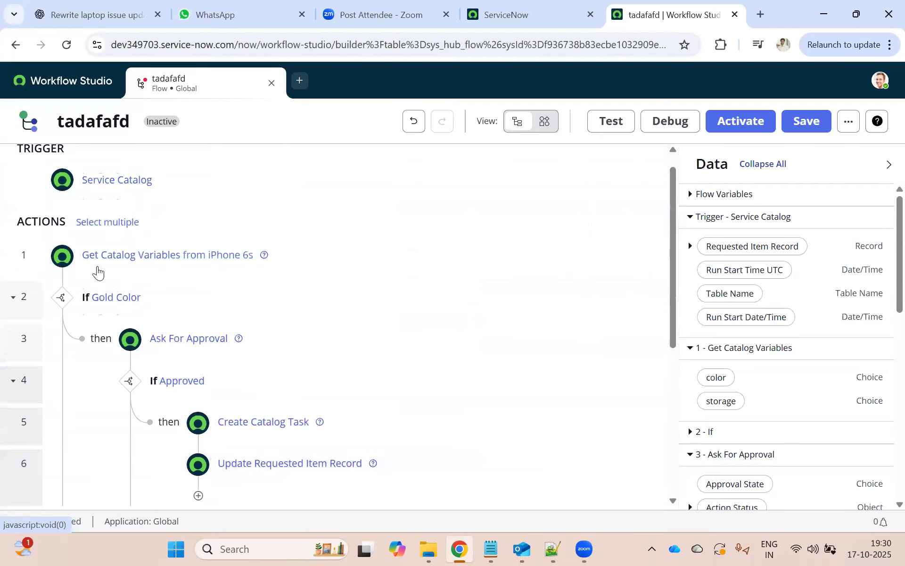
scroll(115, 406, "down", 5)
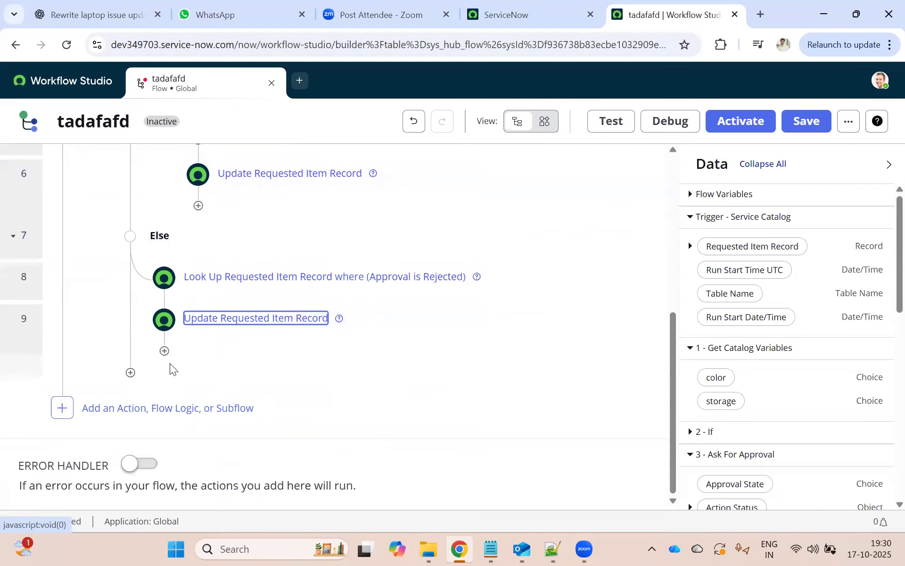
scroll(141, 283, "up", 5)
scroll(105, 312, "down", 2)
scroll(106, 319, "down", 3)
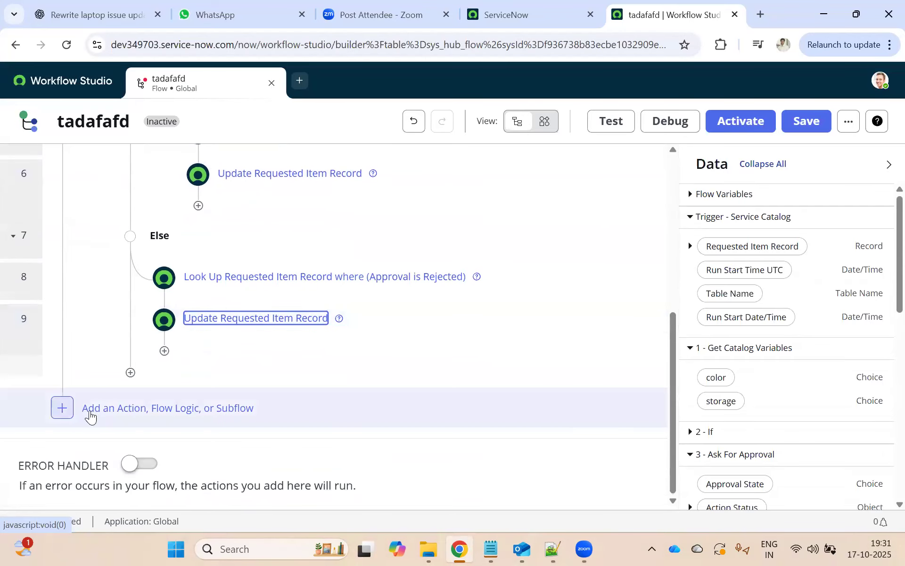
scroll(77, 204, "up", 4)
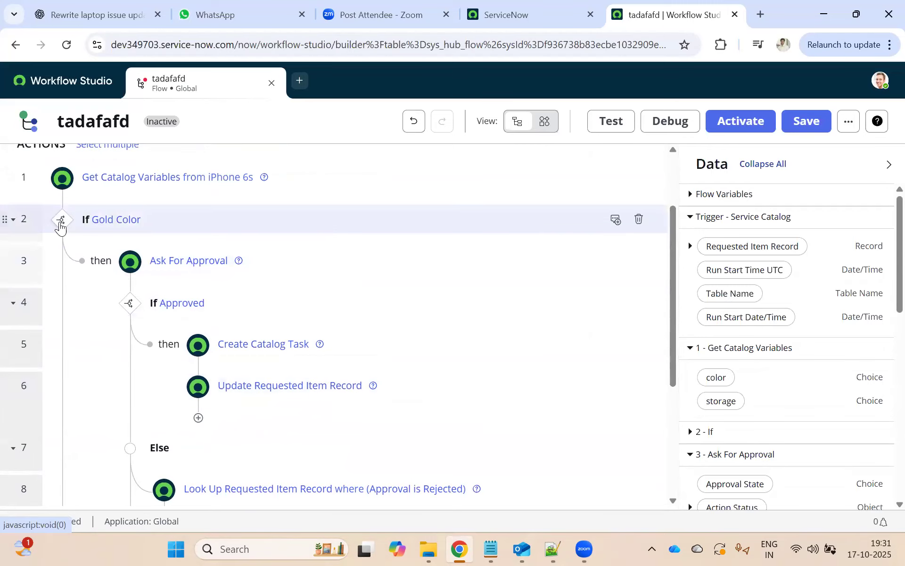
scroll(60, 249, "down", 3)
scroll(60, 249, "down", 2)
- Add a Create Catalog Task action at the end of the flow, outside the Gold Color condition
left_click(122, 414)
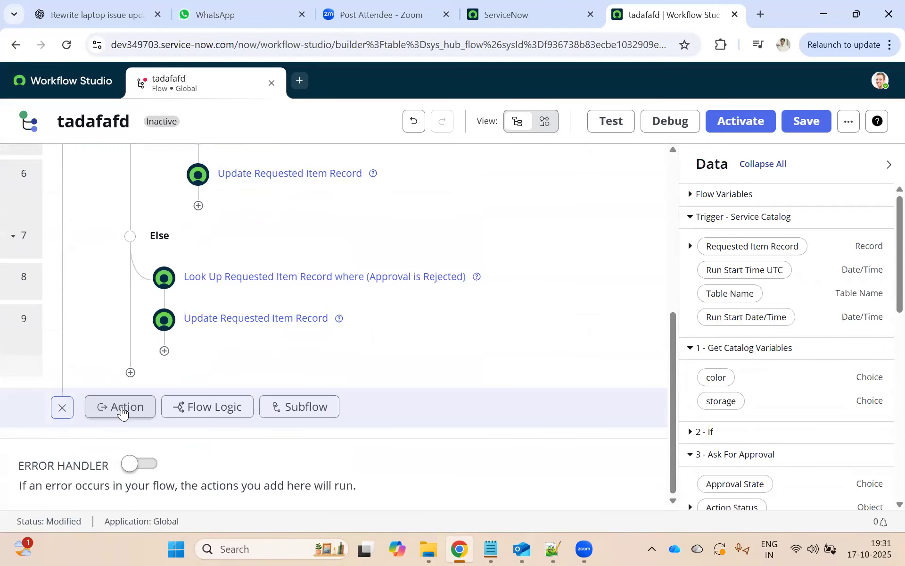
left_click(123, 412)
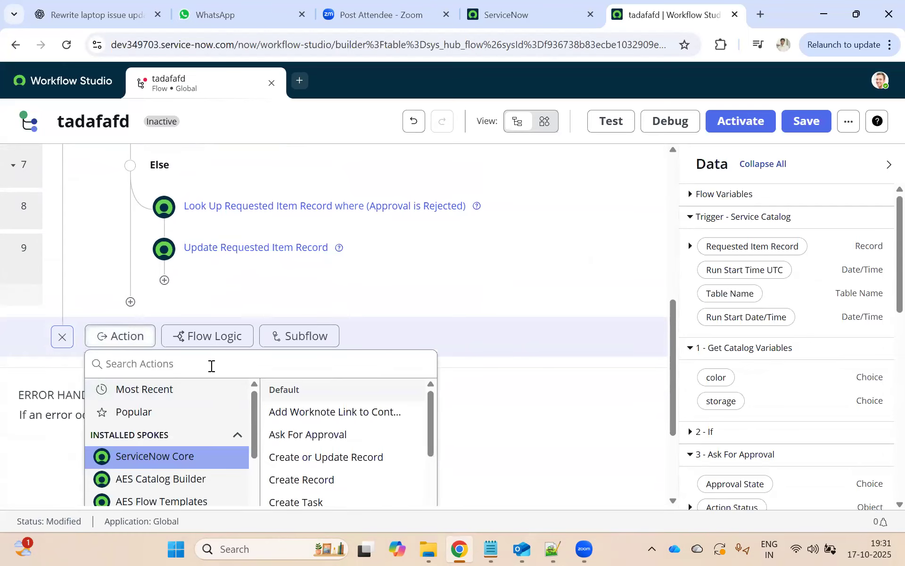
type("c")
key("BackSpace")
type("create ca")
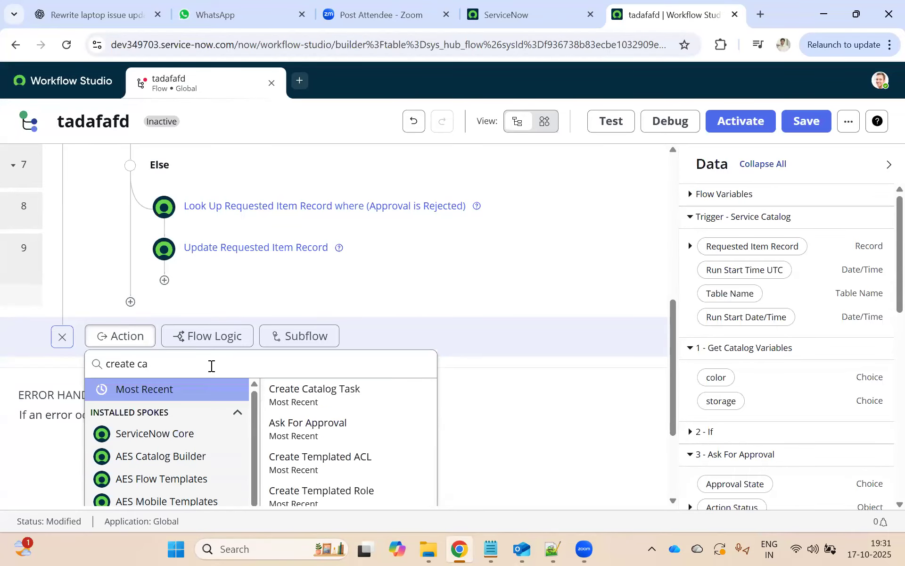
left_click(332, 395)
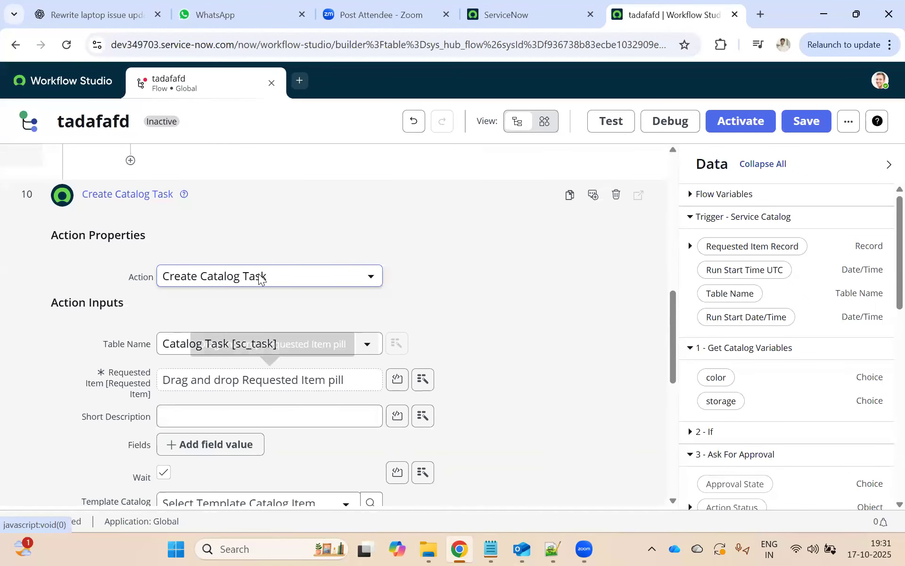
- Review the If Approved condition and how both approval branches lead to the final Create Catalog Task action
scroll(271, 244, "up", 5)
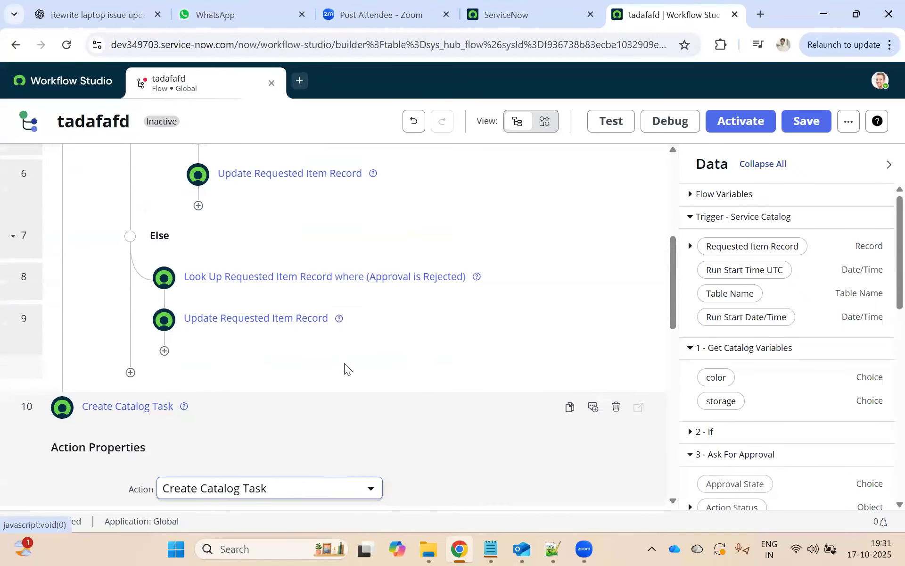
scroll(332, 372, "up", 2)
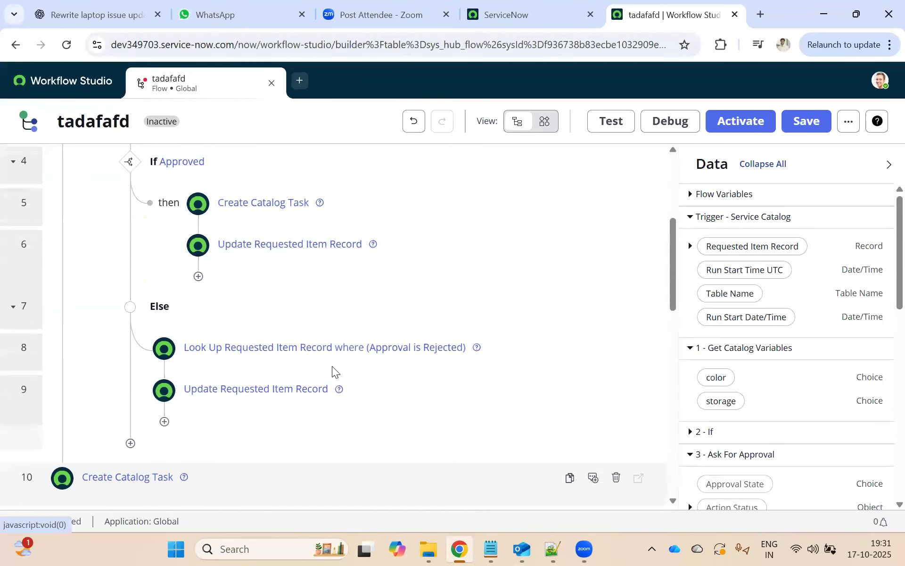
scroll(332, 365, "up", 4)
scroll(332, 366, "down", 4)
left_click(175, 162)
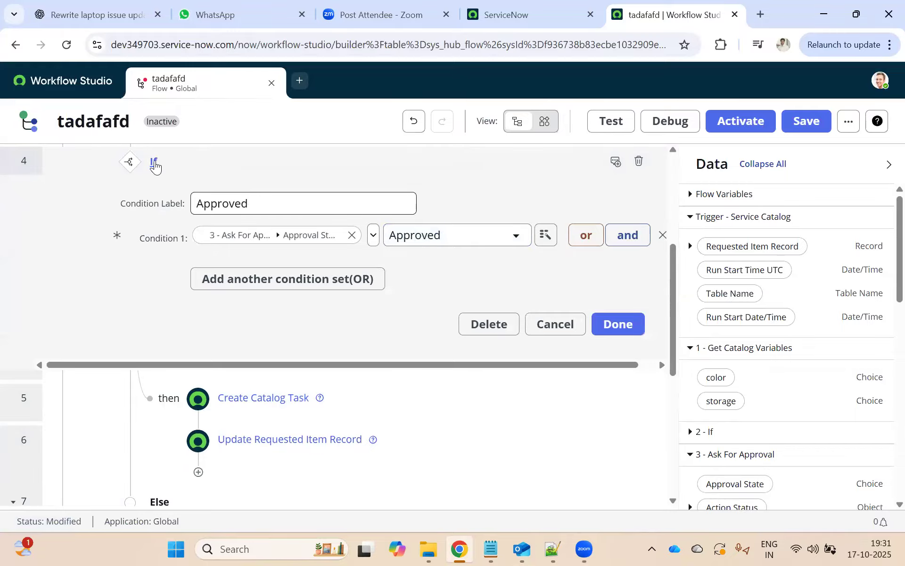
left_click(155, 164)
scroll(231, 320, "up", 3)
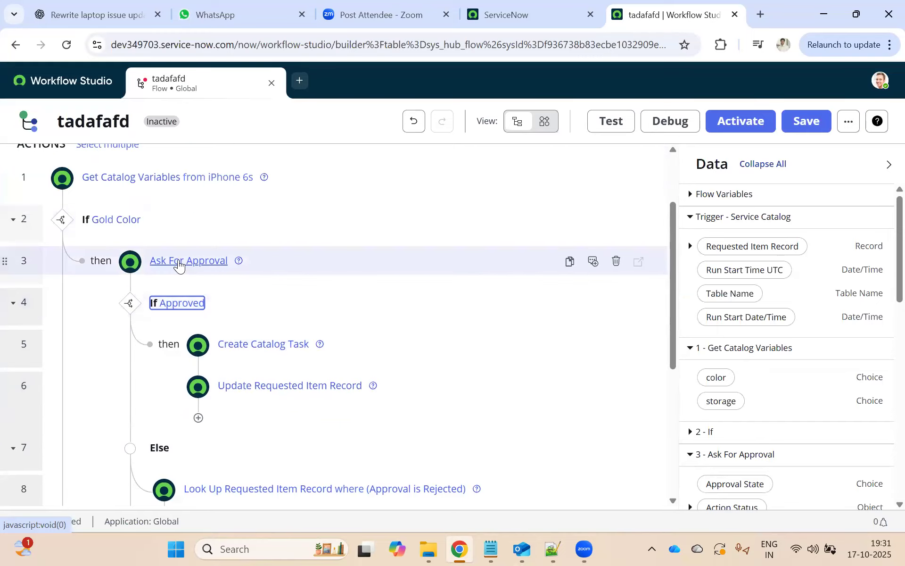
scroll(137, 236, "down", 1)
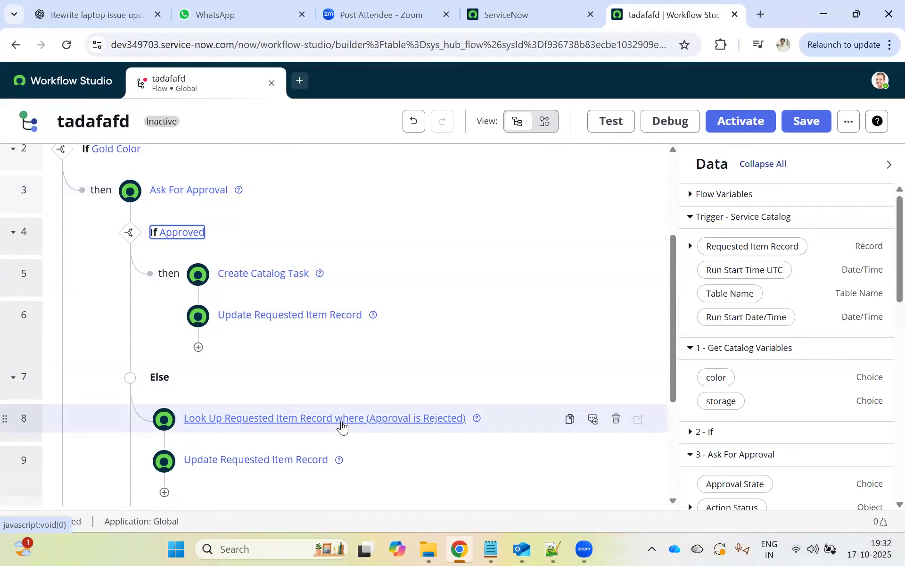
scroll(339, 420, "down", 2)
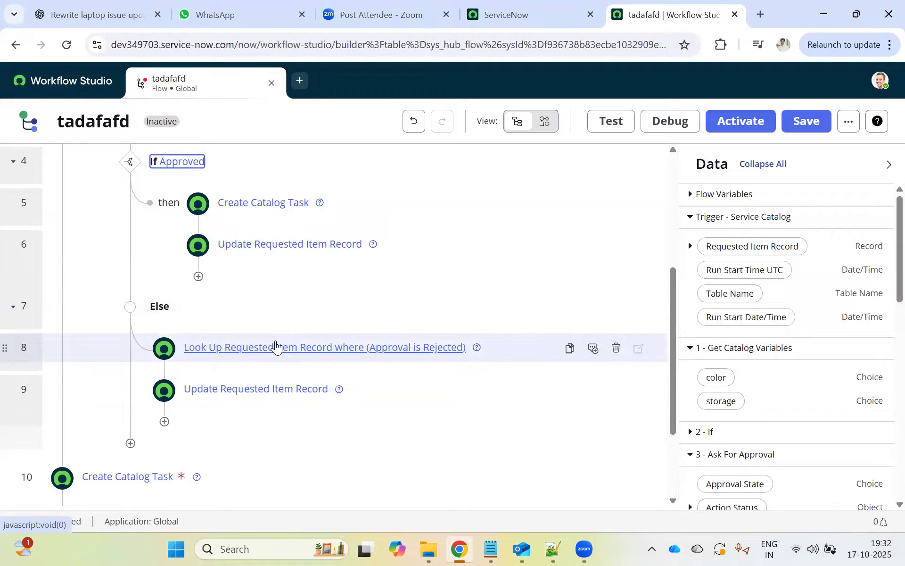
scroll(276, 346, "down", 3)
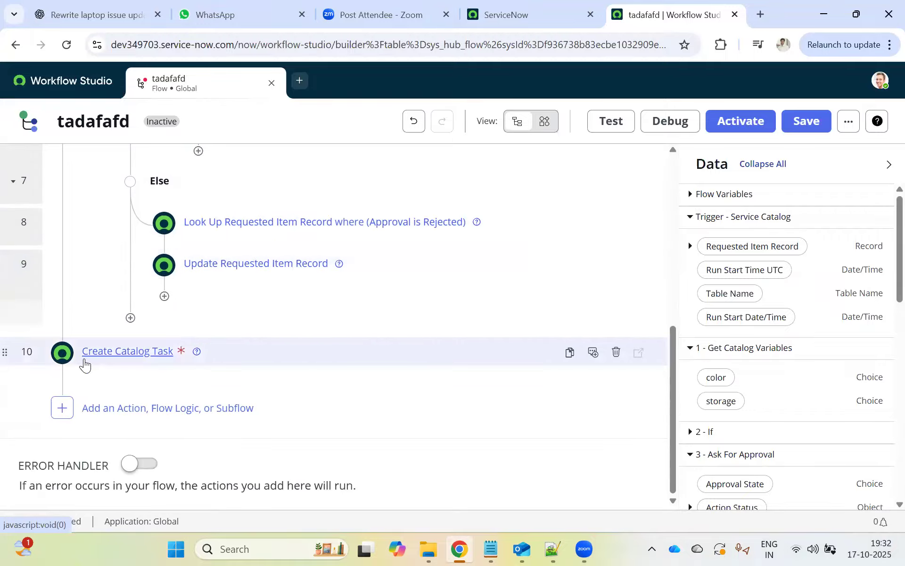
scroll(40, 219, "up", 5)
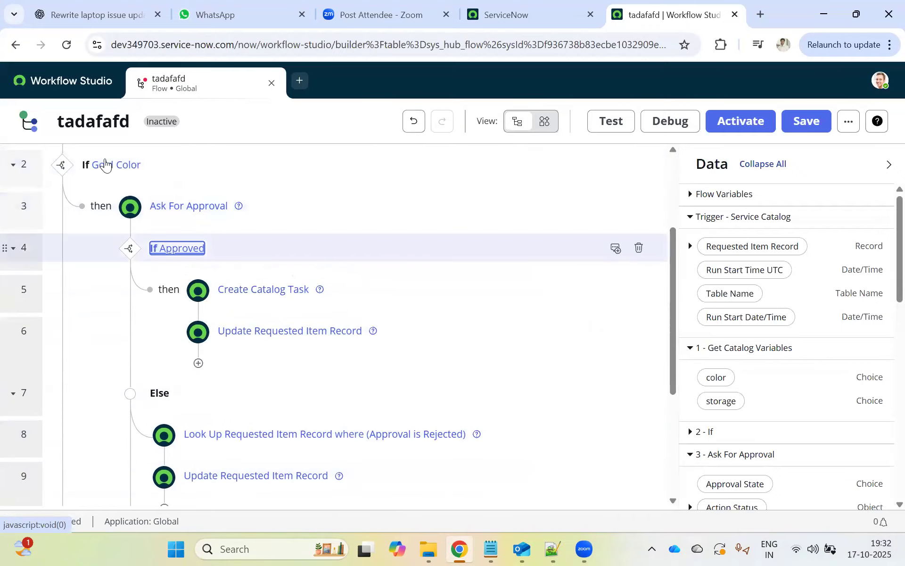
- Set the short description of the final Create Catalog Task action to "Non Gold Color Iphone"
scroll(108, 306, "down", 5)
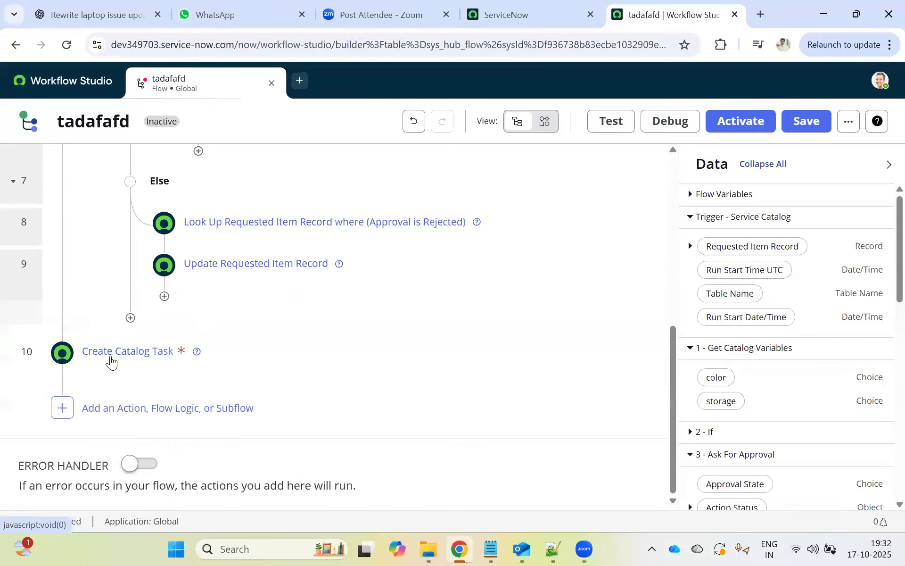
left_click(136, 353)
scroll(263, 373, "down", 3)
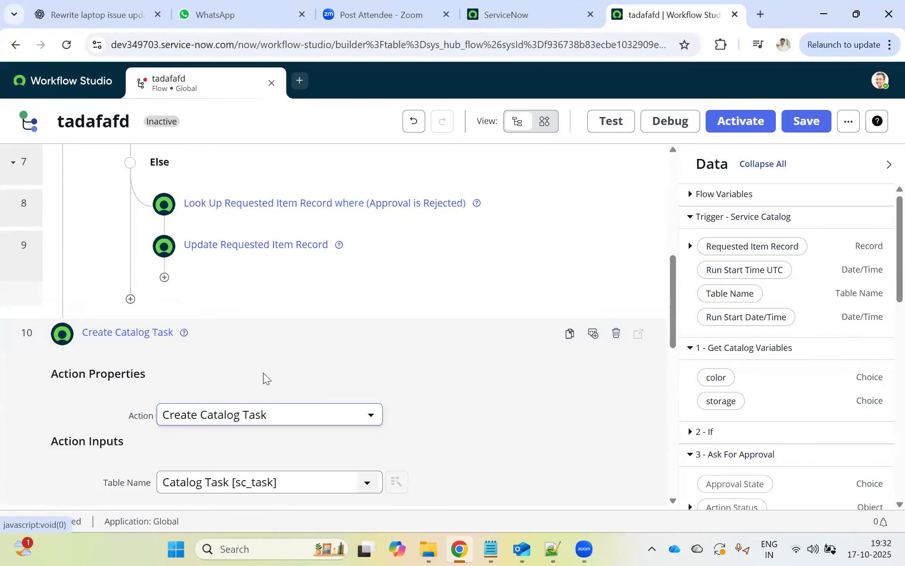
scroll(254, 361, "down", 2)
scroll(213, 354, "down", 2)
left_click(208, 291)
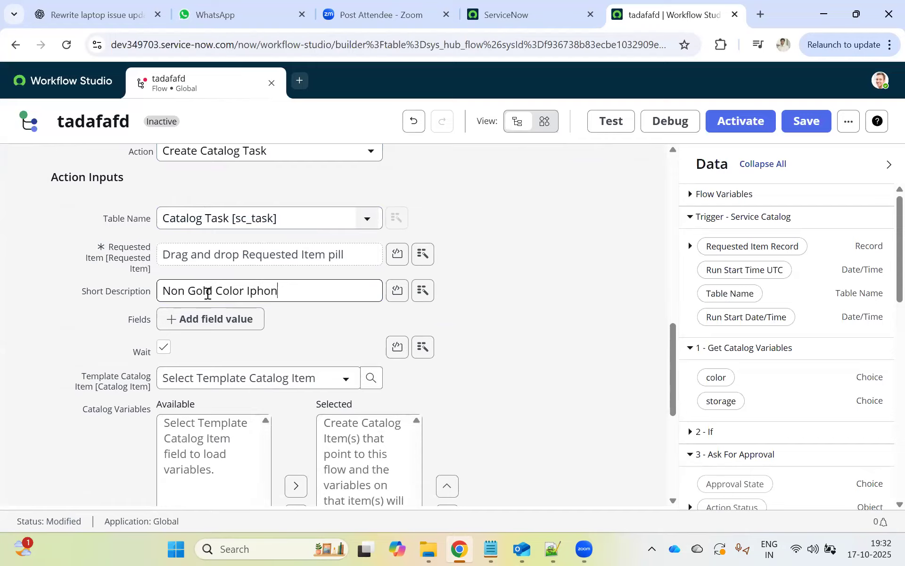
- Add an Assignment group field value to the catalog task and set it to Application Development
left_click(197, 318)
left_click(197, 318)
type("ass")
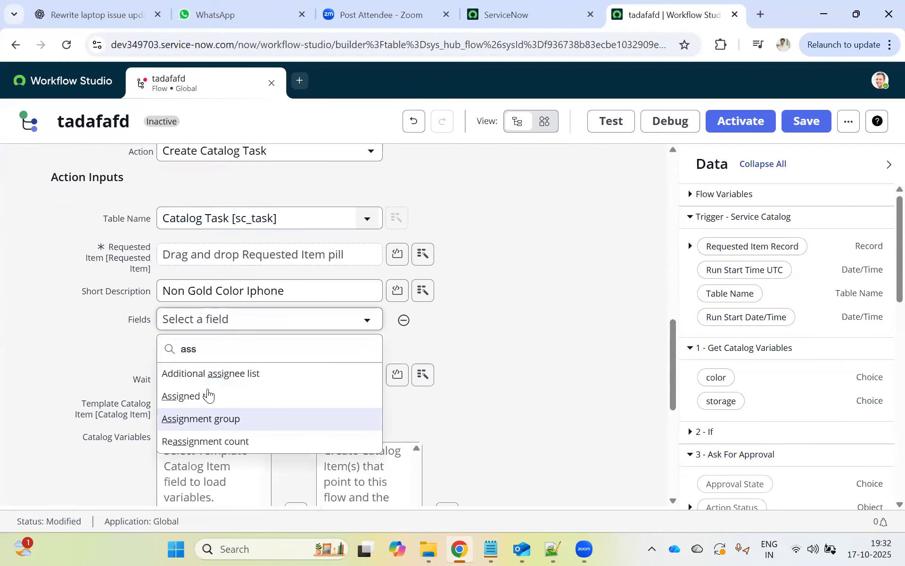
left_click(214, 419)
left_click(451, 325)
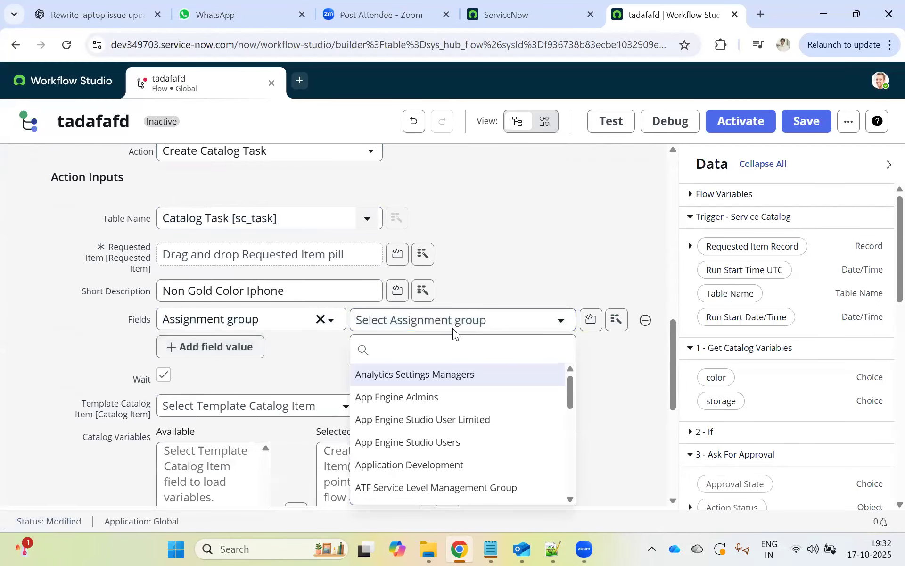
scroll(427, 426, "down", 1)
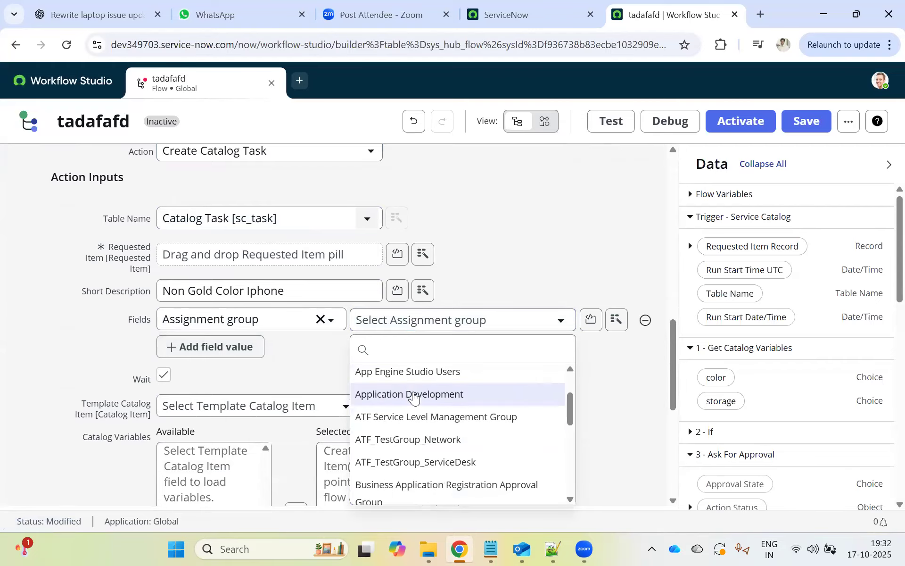
left_click(410, 394)
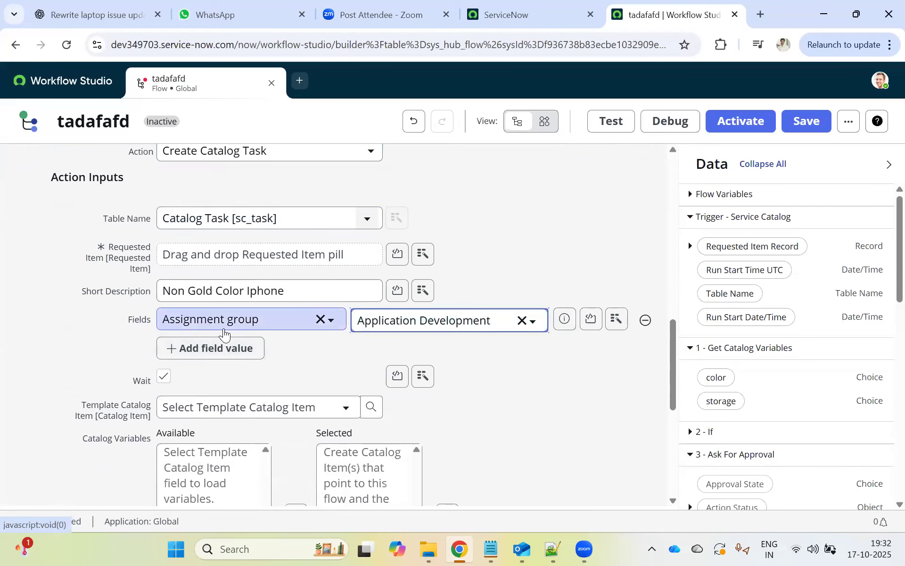
- Choose iPhone 6s as the template catalog item and include its color and storage variables in the catalog task
scroll(224, 329, "down", 1)
scroll(223, 329, "down", 1)
left_click(221, 331)
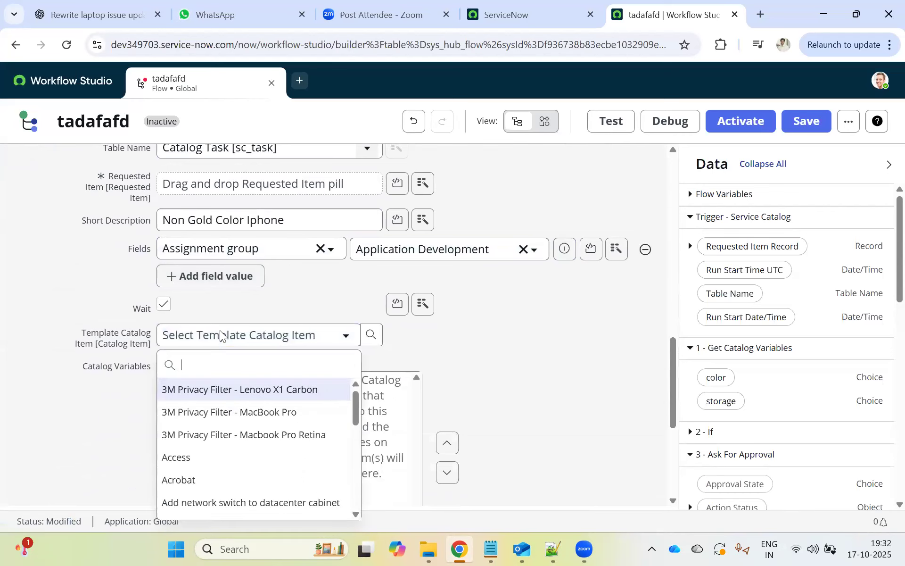
type("ipho")
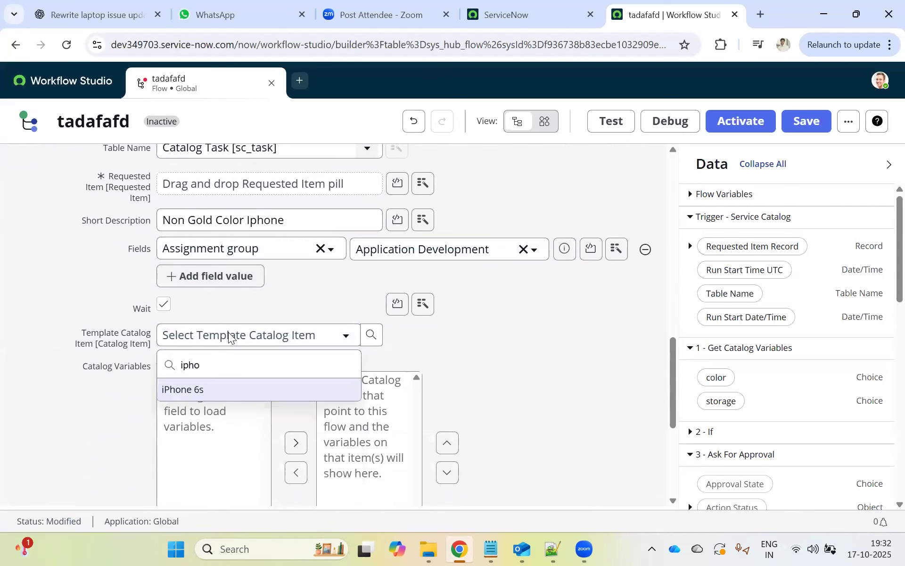
left_click(209, 392)
left_click(195, 380)
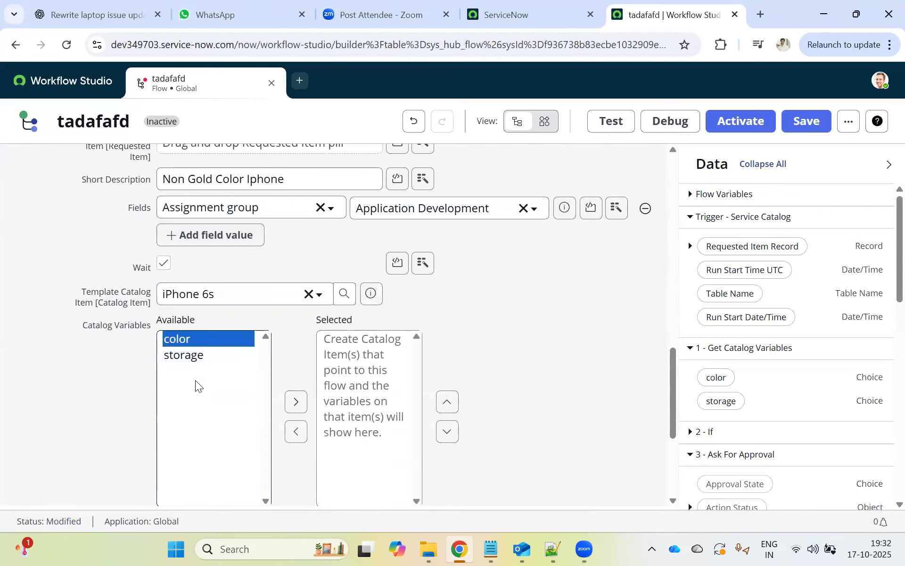
left_click(184, 356, "shift")
left_click(296, 402)
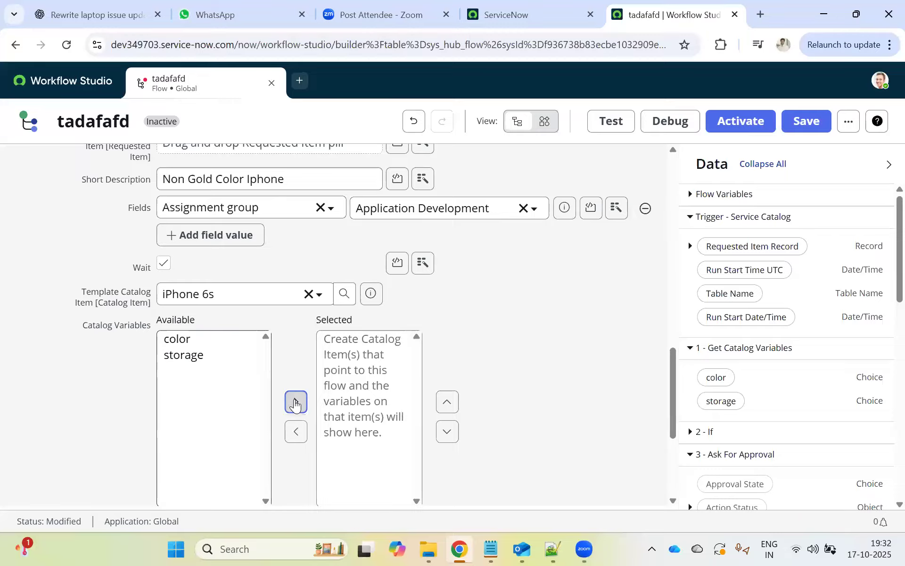
scroll(296, 402, "down", 5)
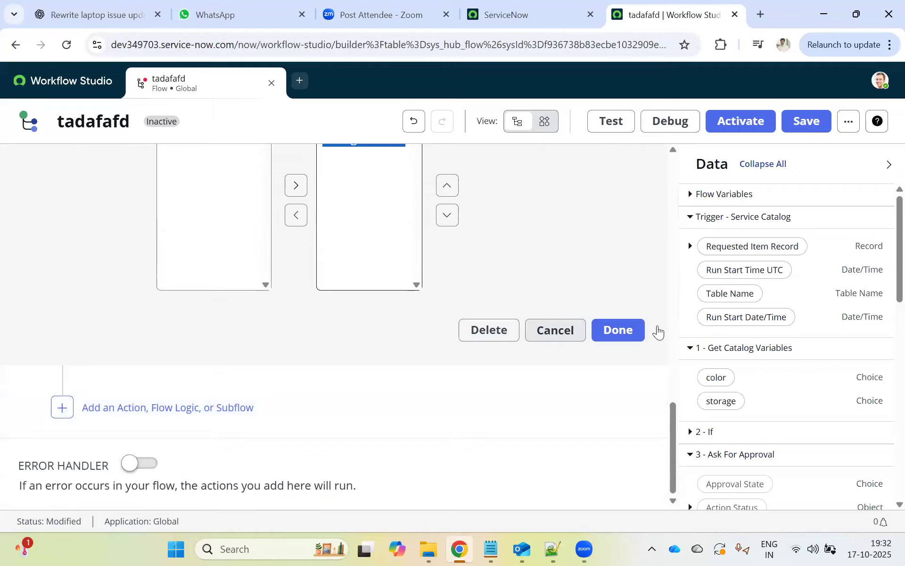
left_click(618, 330)
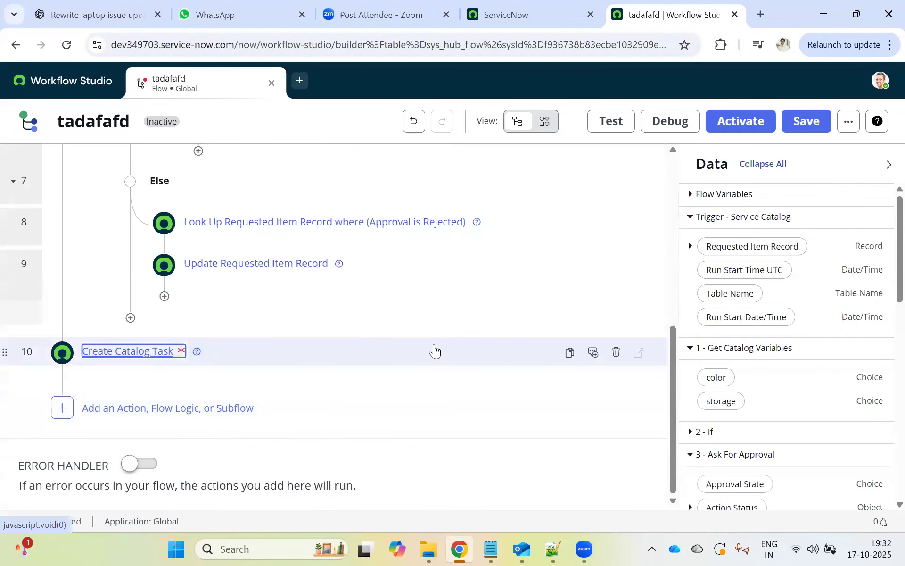
- Set the final Create Catalog Task action's Requested Item to the Service Catalog trigger's Requested Item Record
left_click(133, 351)
scroll(249, 347, "down", 7)
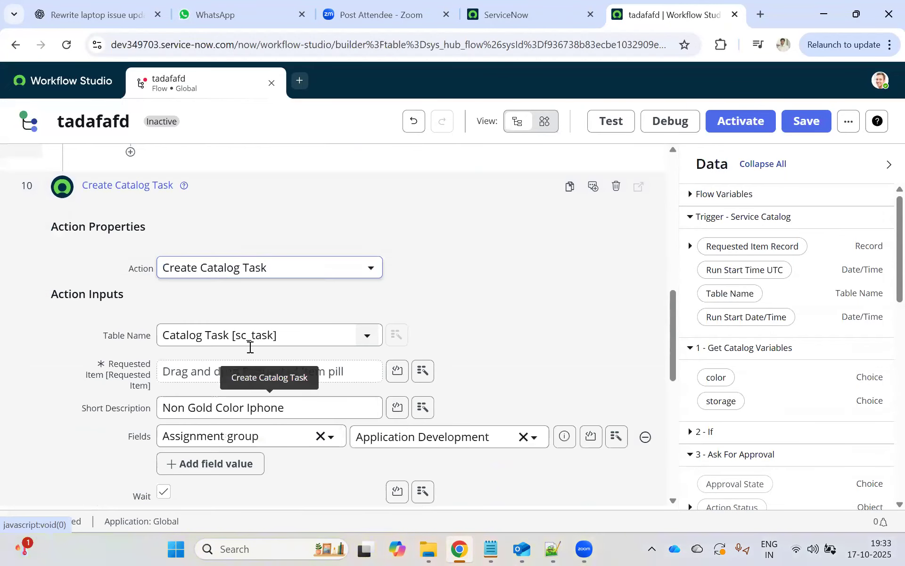
scroll(259, 342, "up", 3)
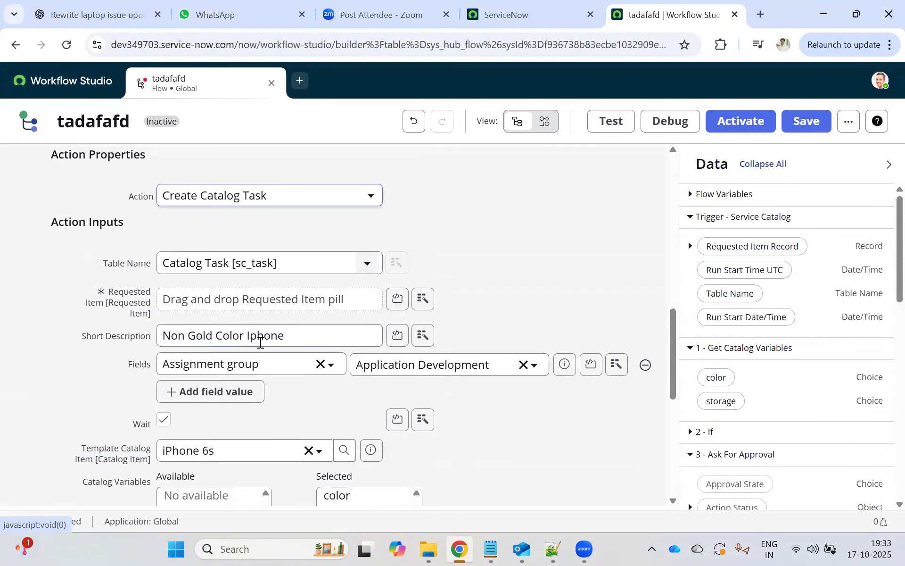
left_click(421, 297)
left_click(413, 354)
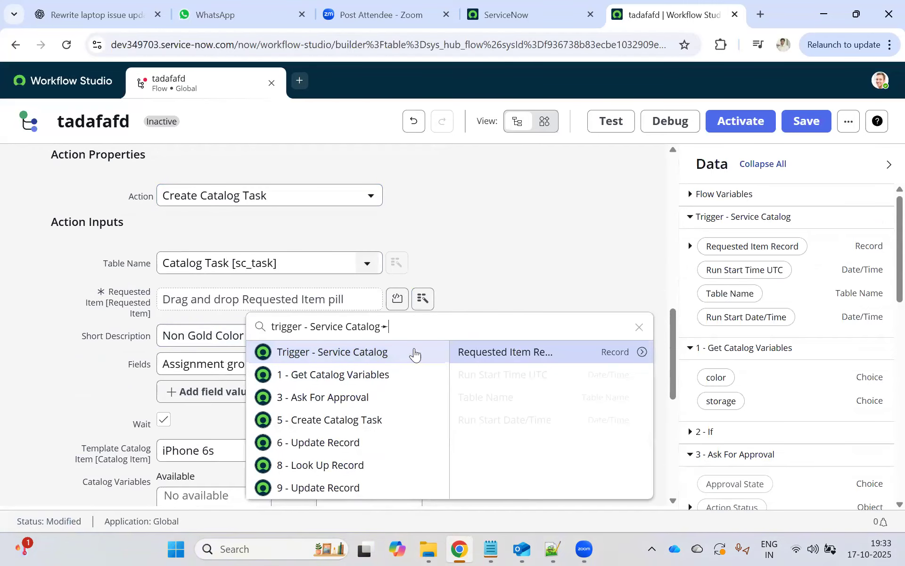
left_click(492, 353)
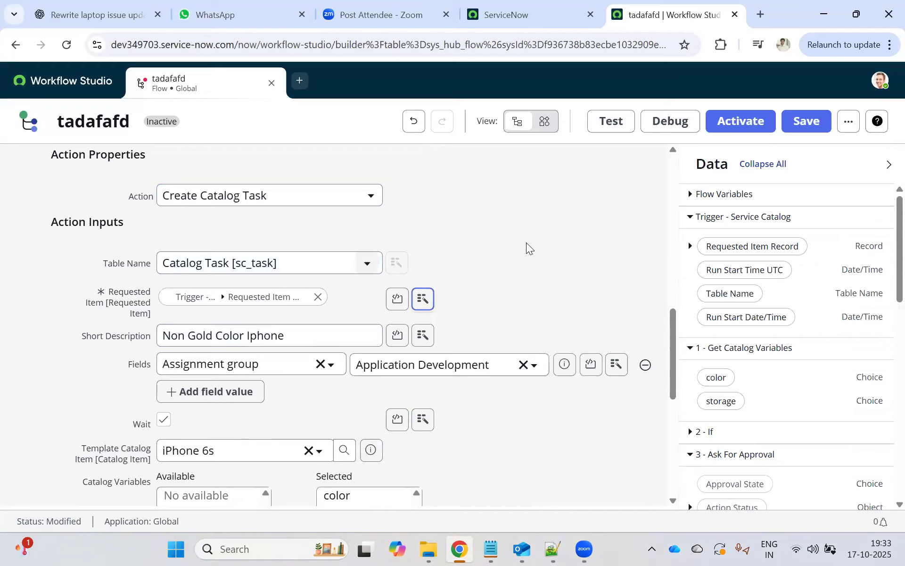
scroll(527, 248, "down", 6)
left_click(620, 416)
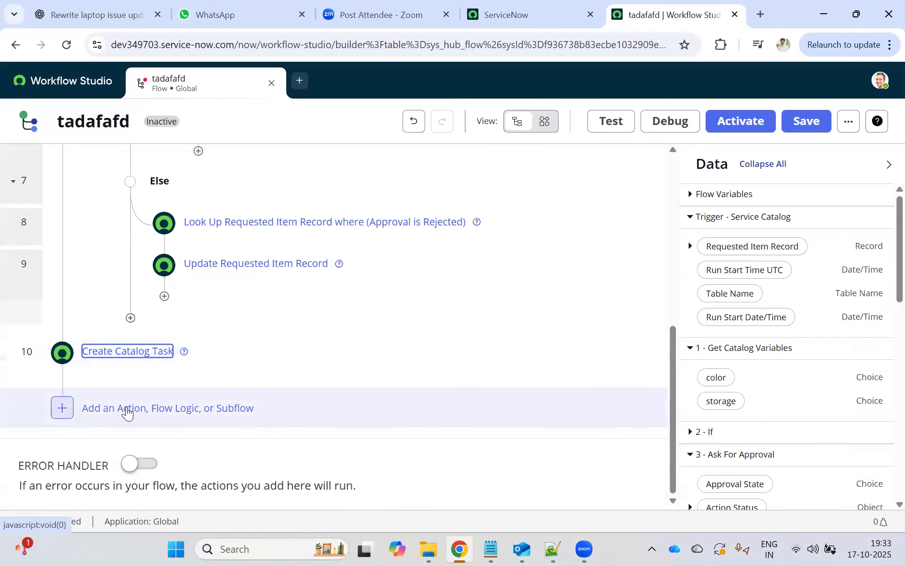
- Add an Update Record action at the end of the flow, using the Service Catalog trigger's Requested Item Record as its record
left_click(127, 413)
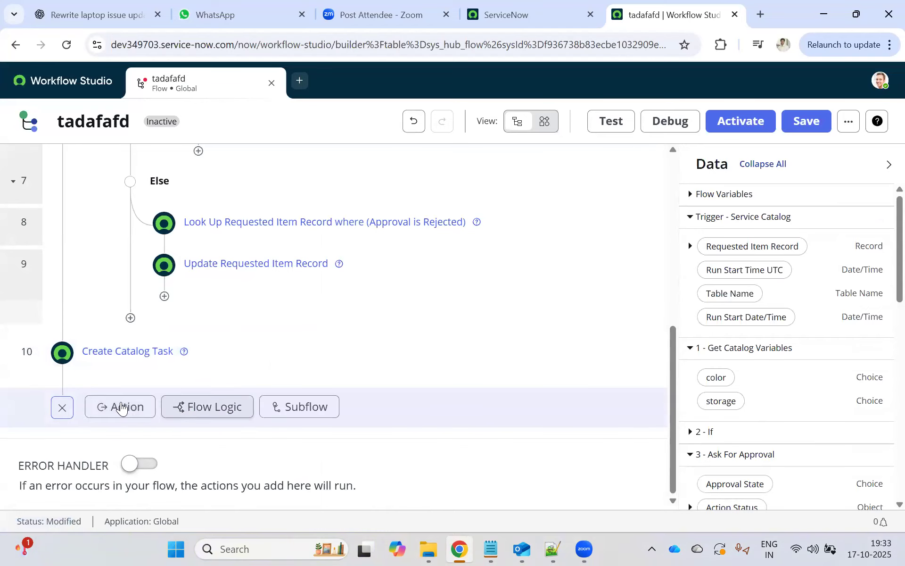
left_click(124, 406)
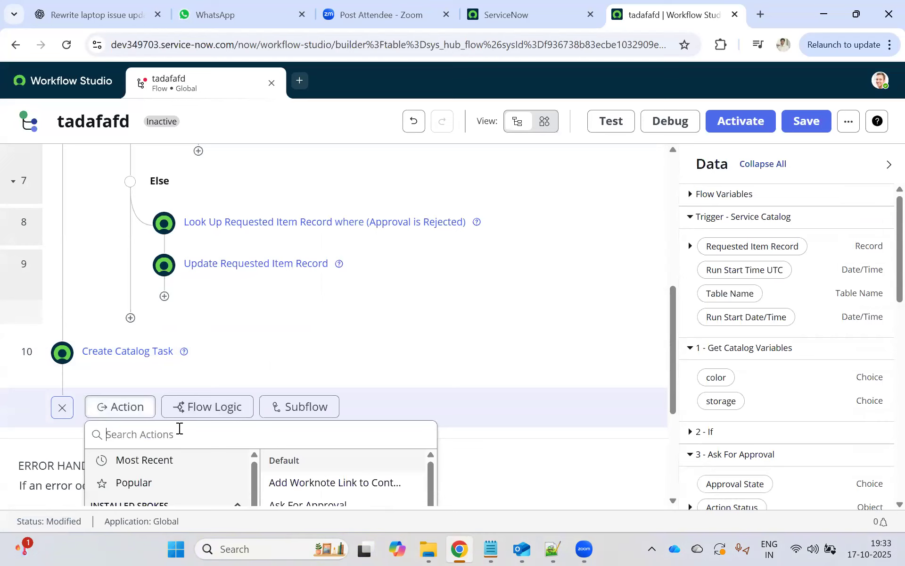
type("update")
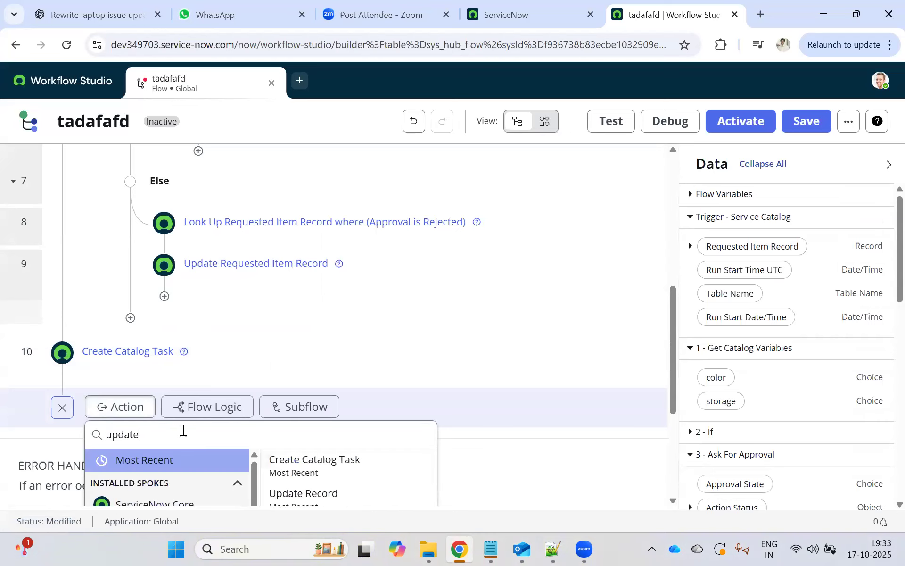
scroll(215, 444, "down", 1)
key("Return")
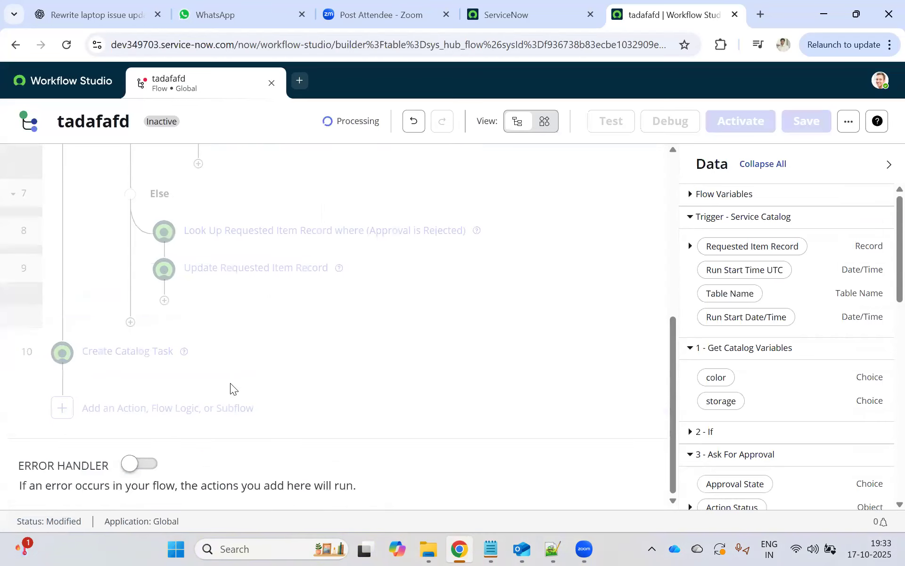
left_click(423, 332)
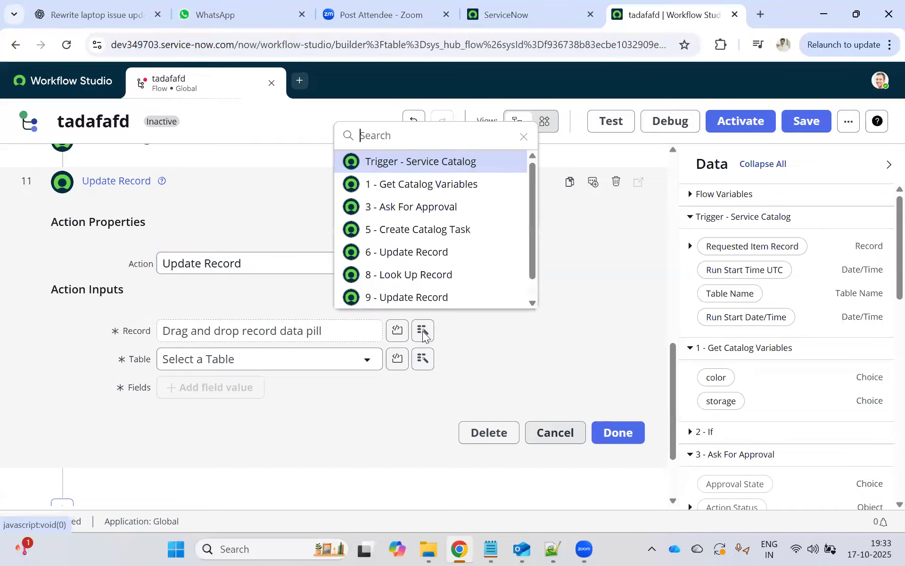
left_click(427, 167)
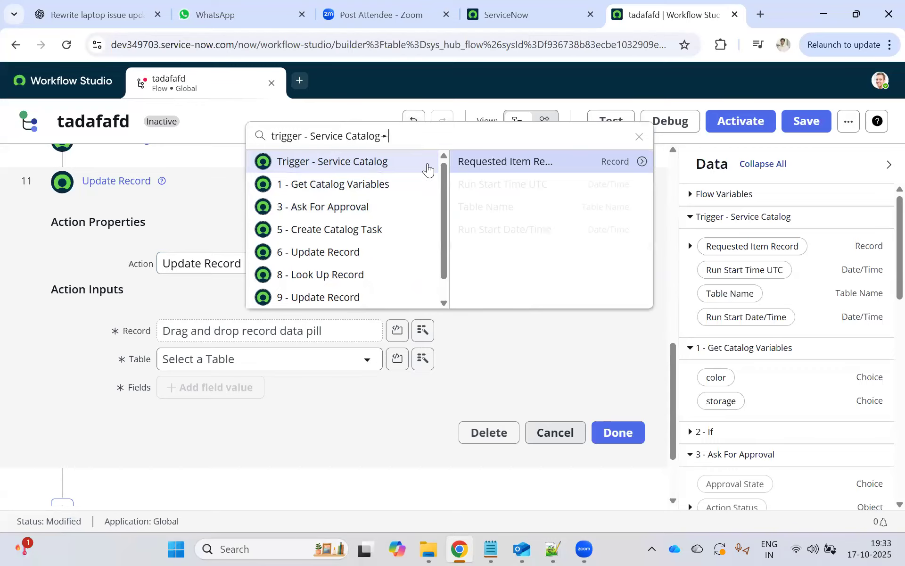
left_click(480, 163)
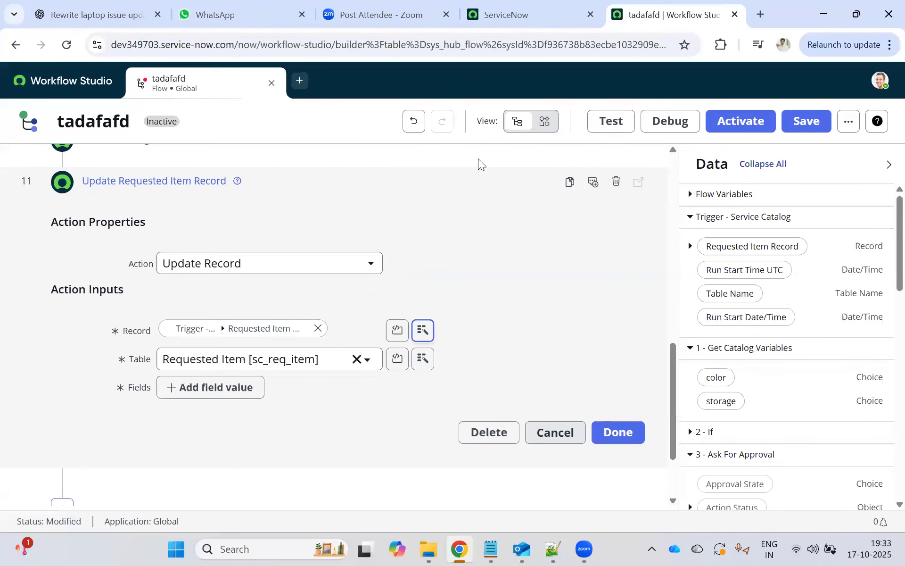
- Set the State field to Closed Complete in the new Update Record action and finish the action
left_click(201, 383)
left_click(208, 387)
type("stat")
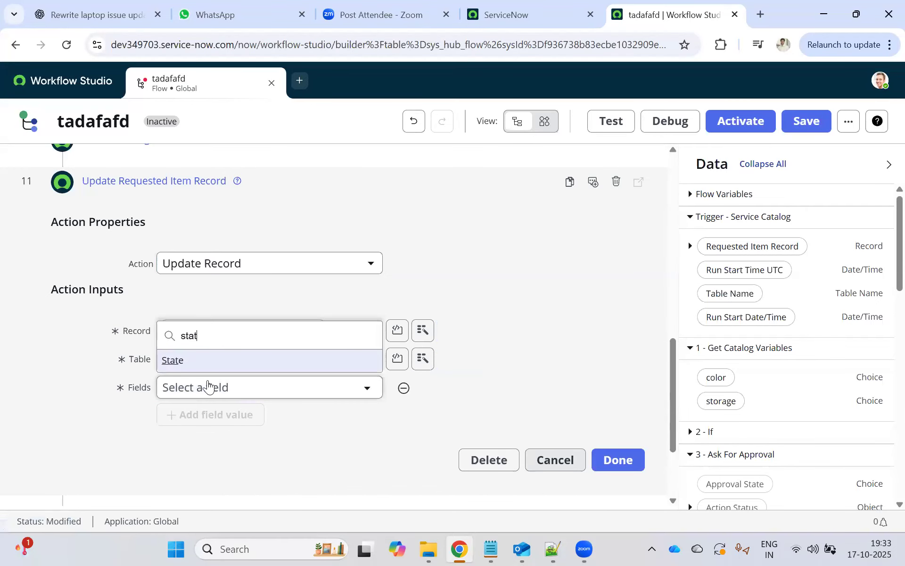
left_click(188, 361)
left_click(374, 388)
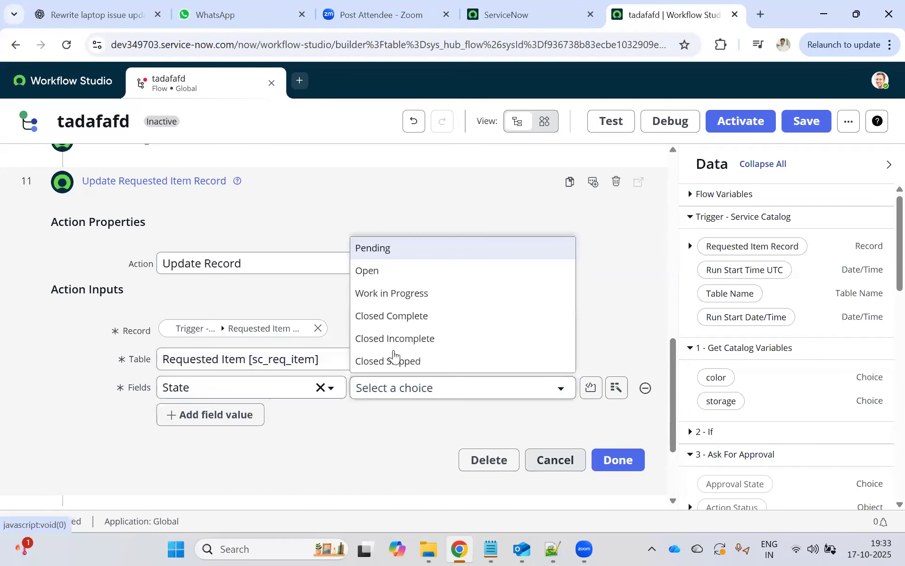
left_click(397, 317)
left_click(618, 459)
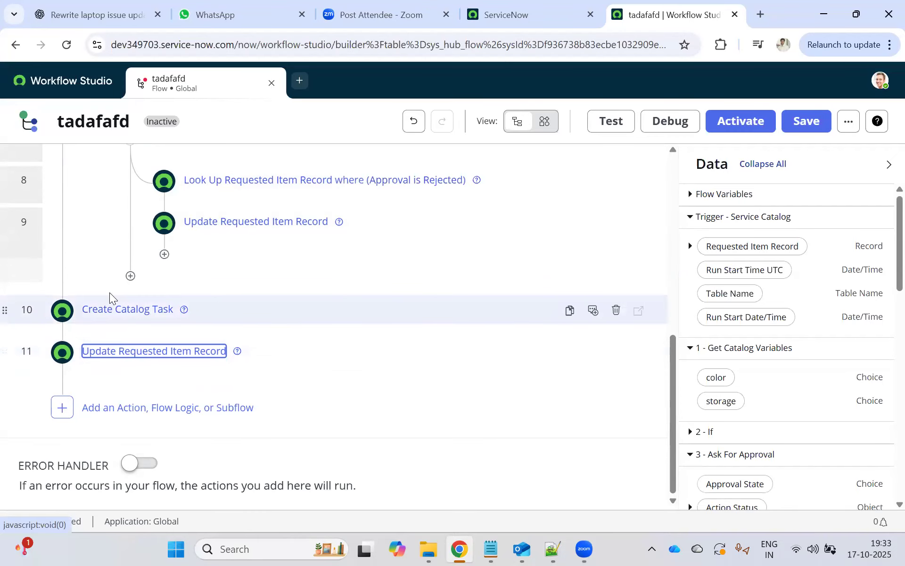
- Review the whole flow from the Service Catalog trigger through both approval branches to the final task and update actions
scroll(109, 293, "up", 8)
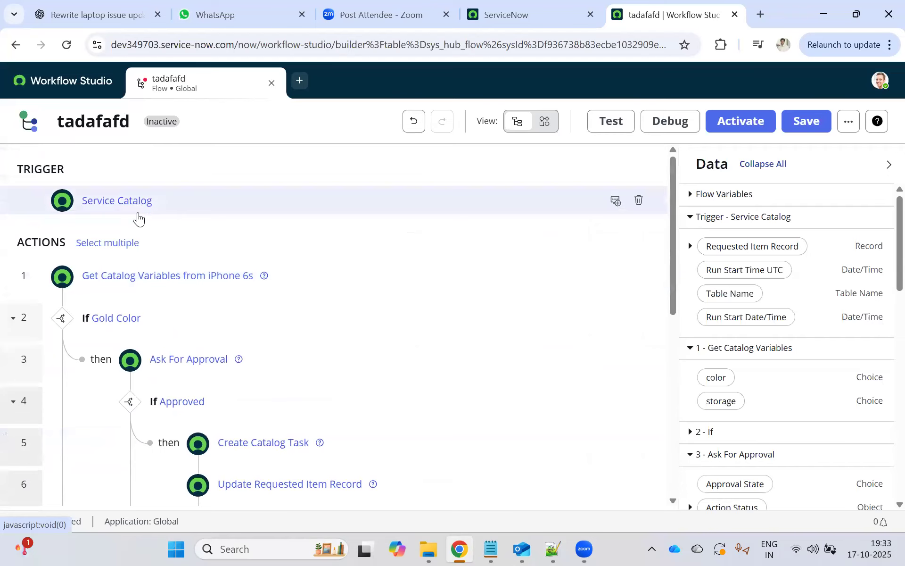
scroll(132, 288, "down", 5)
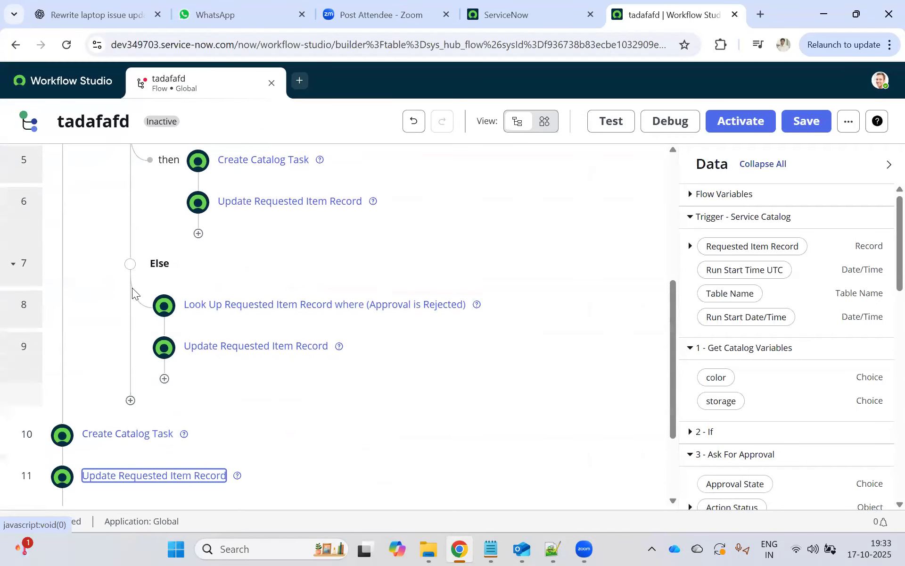
scroll(207, 245, "down", 3)
scroll(166, 148, "up", 5)
scroll(187, 256, "down", 2)
scroll(198, 278, "down", 3)
scroll(213, 297, "up", 7)
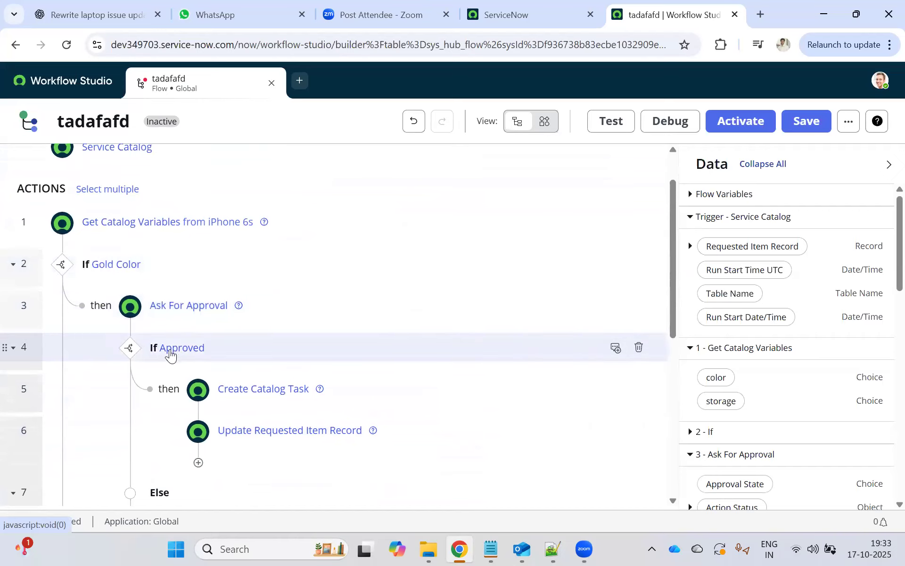
scroll(270, 393, "down", 2)
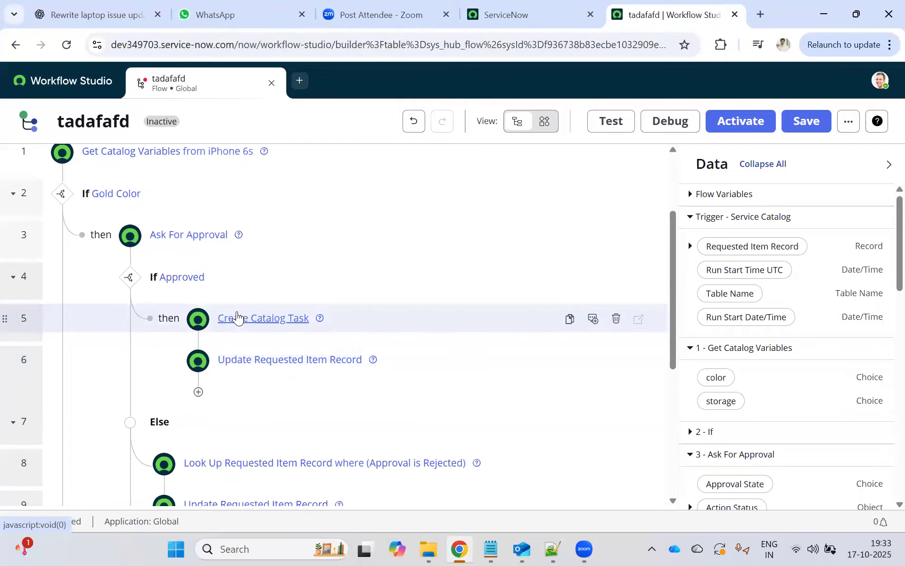
scroll(236, 318, "down", 5)
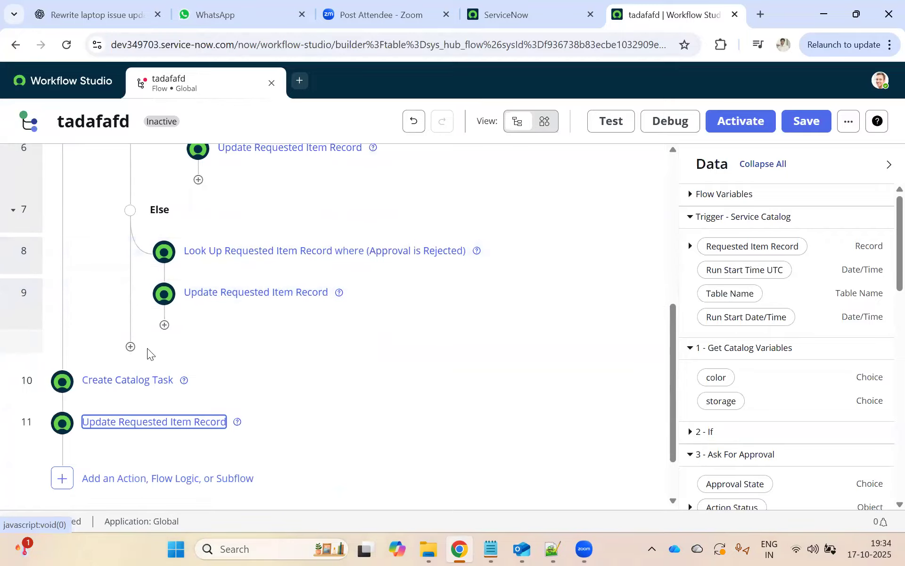
scroll(79, 344, "up", 8)
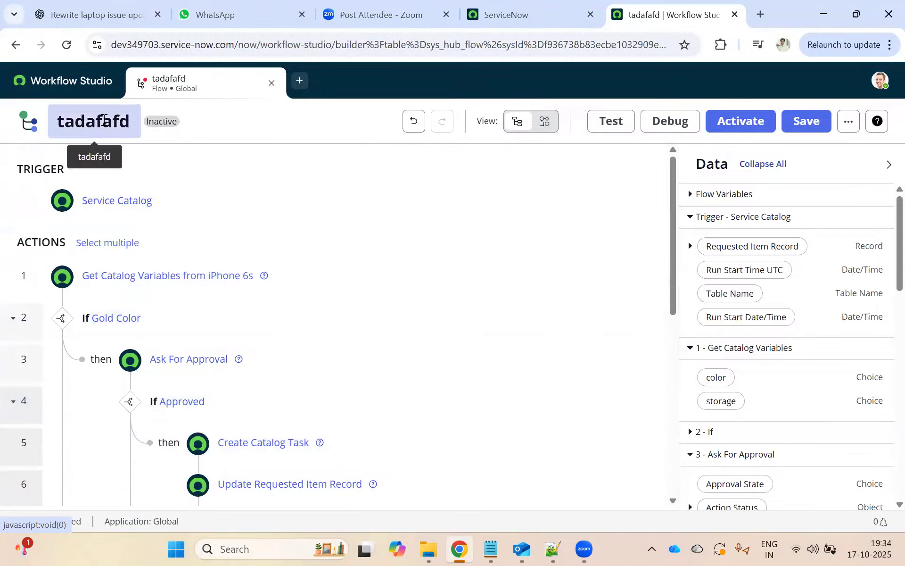
- Rename the flow from its placeholder name to Iphone 6s
left_click(53, 118)
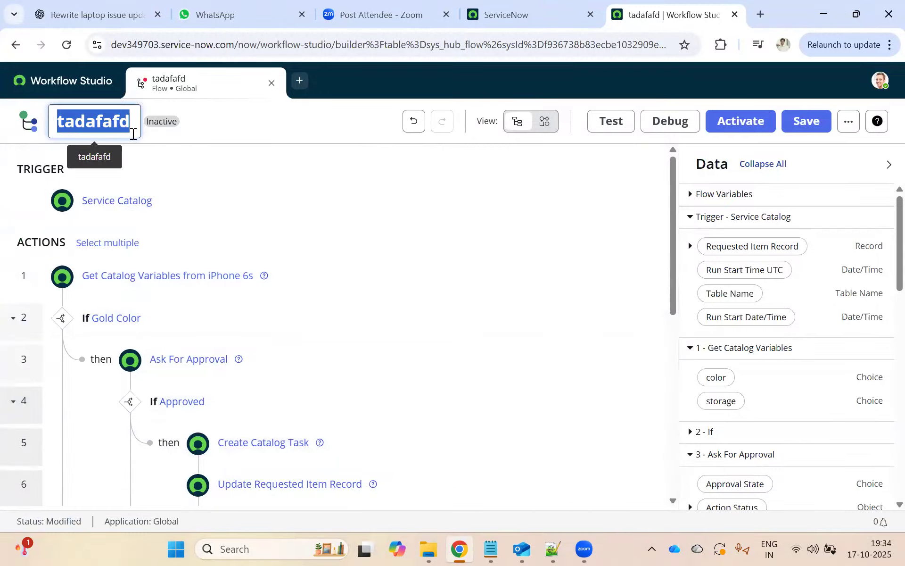
type("Ipho")
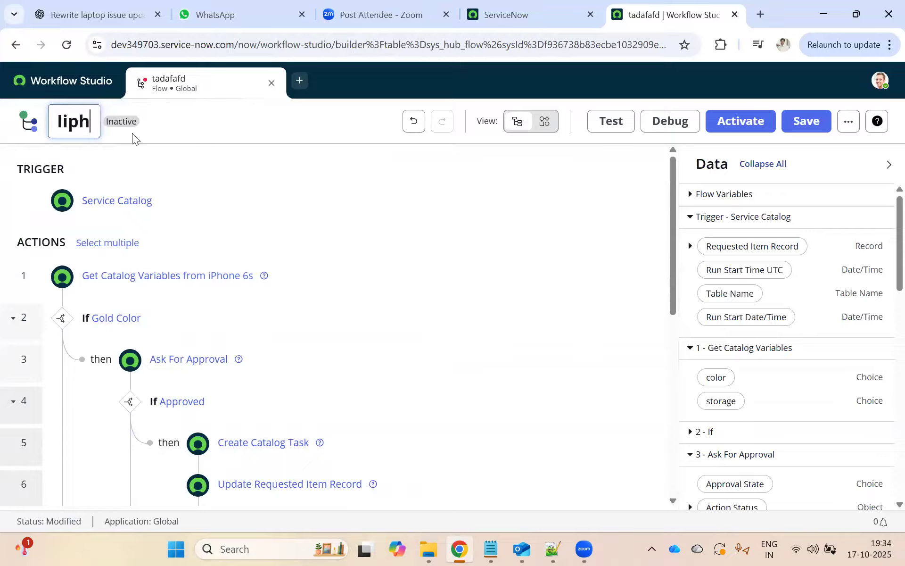
key("BackSpace")
key("BackSpace")
key("BackSpace")
type("po")
key("BackSpace")
type("hone ")
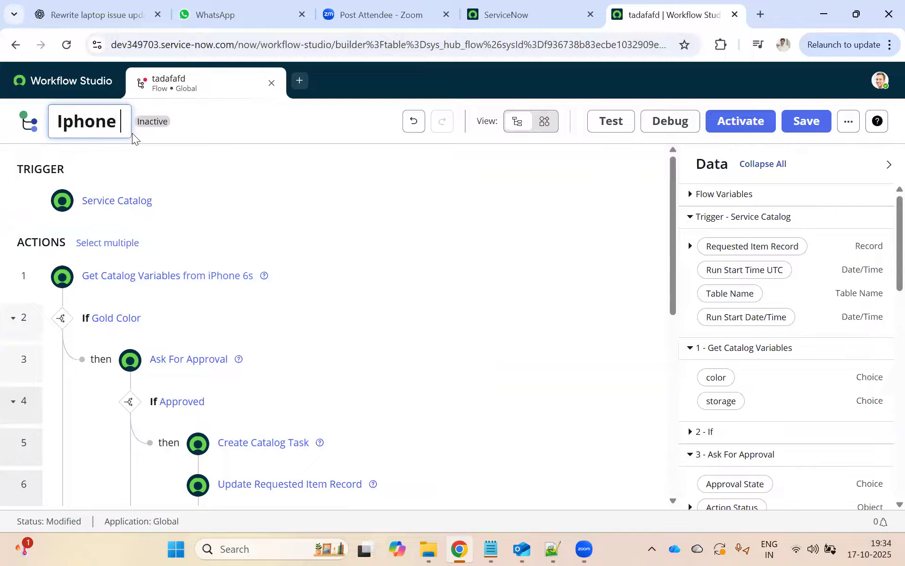
type("6s")
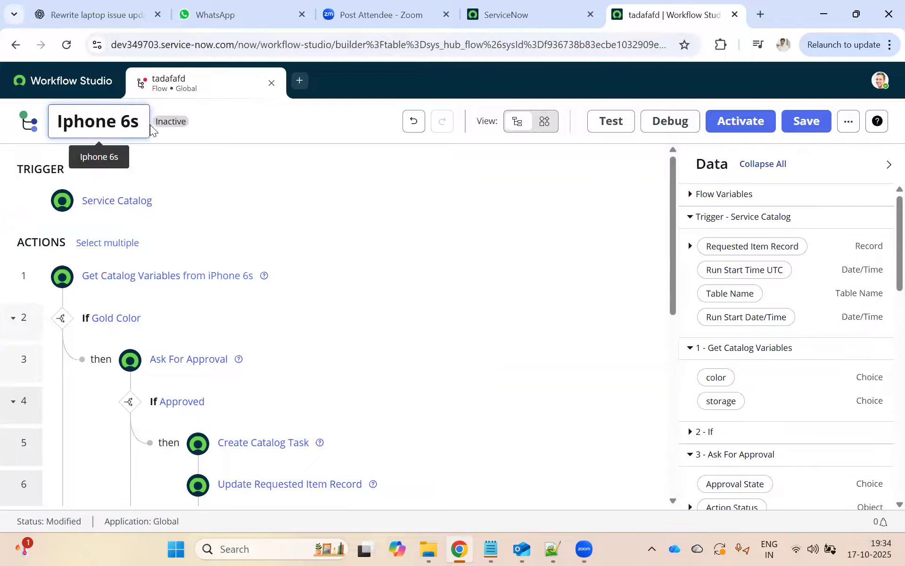
left_click(244, 125)
- Save the Iphone 6s flow and activate it, confirming the activation
left_click(800, 123)
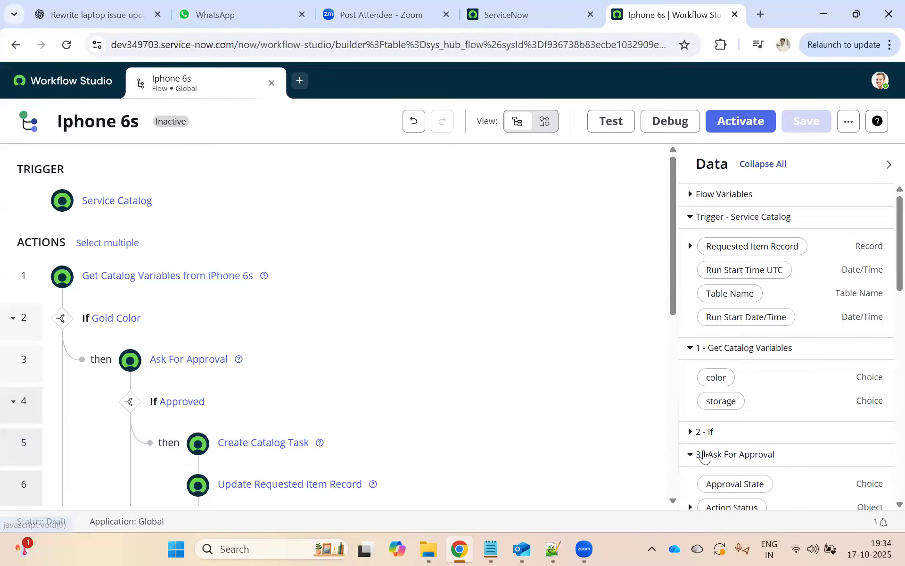
left_click(747, 121)
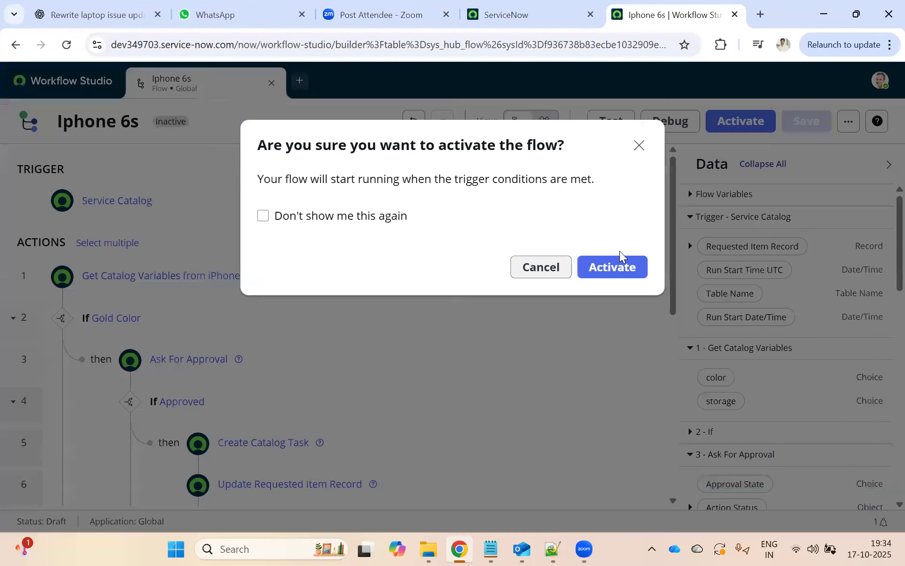
left_click(606, 270)
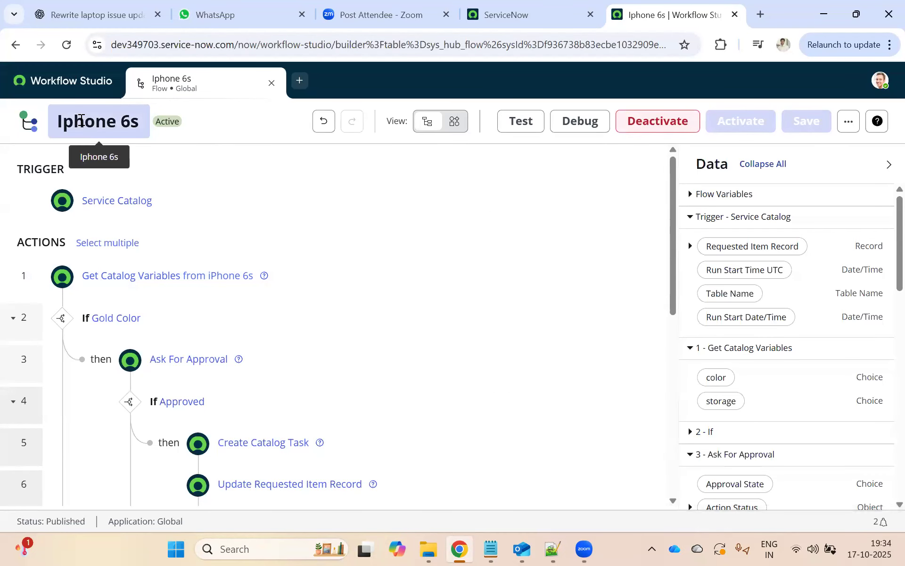
- Find Maintain Items under the Service Catalog definitions with the filter "n item" and open its list in a separate browser tab
left_click(477, 5)
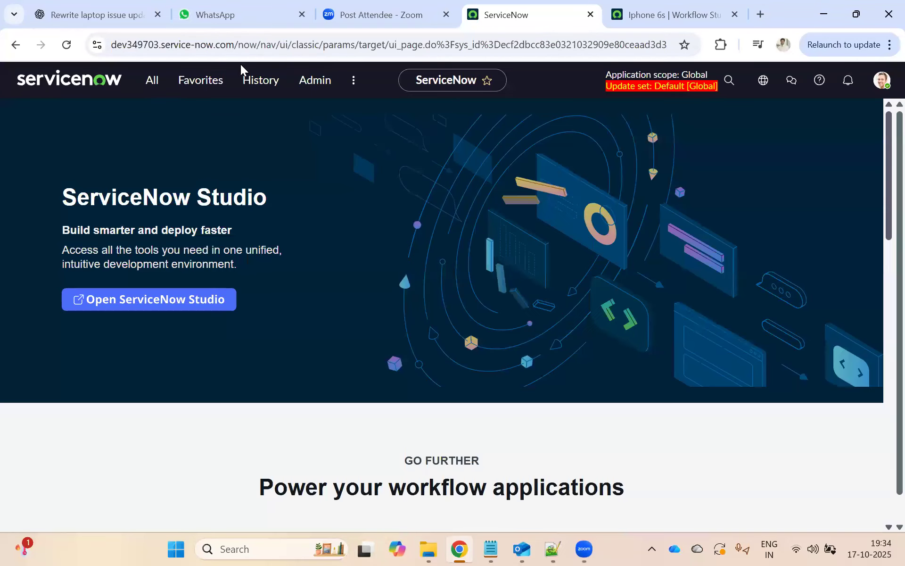
left_click(163, 82)
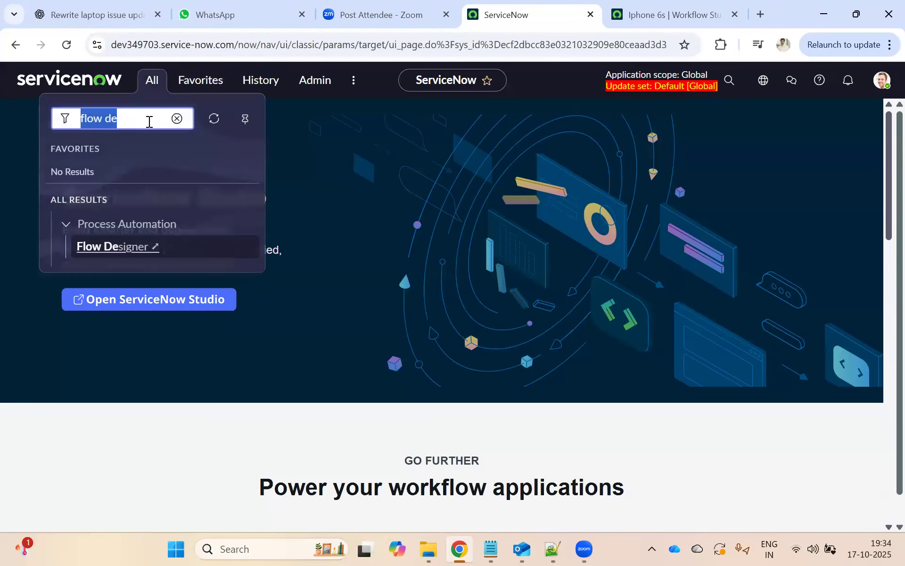
type("n item")
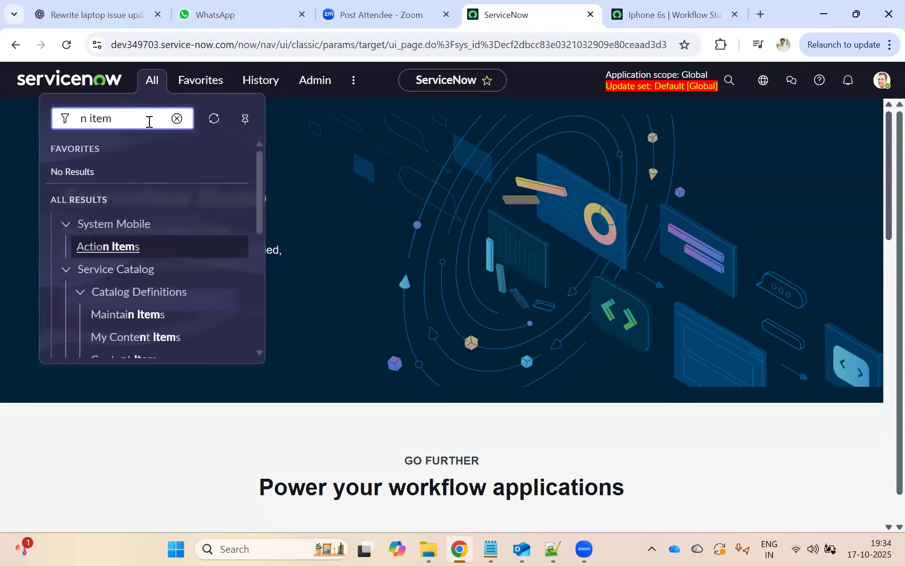
scroll(180, 226, "down", 5)
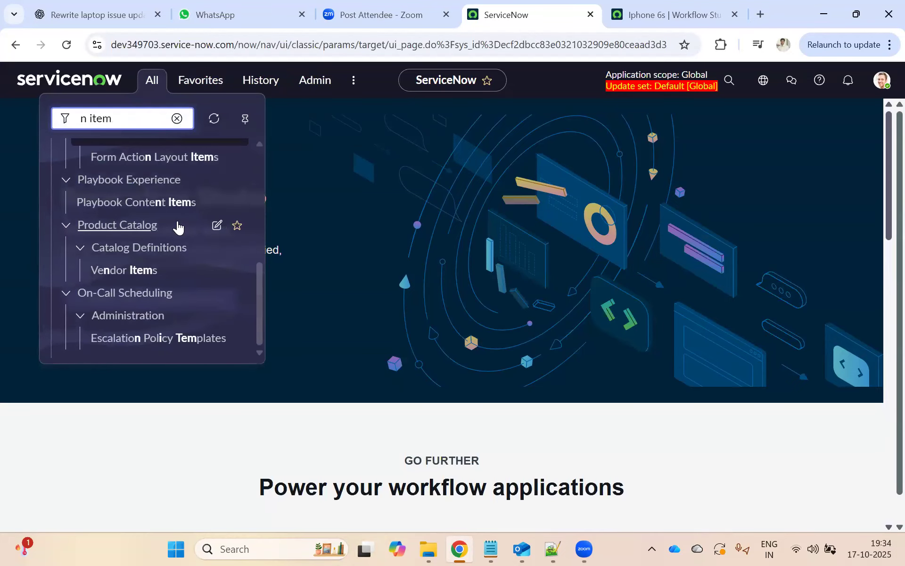
scroll(160, 227, "up", 4)
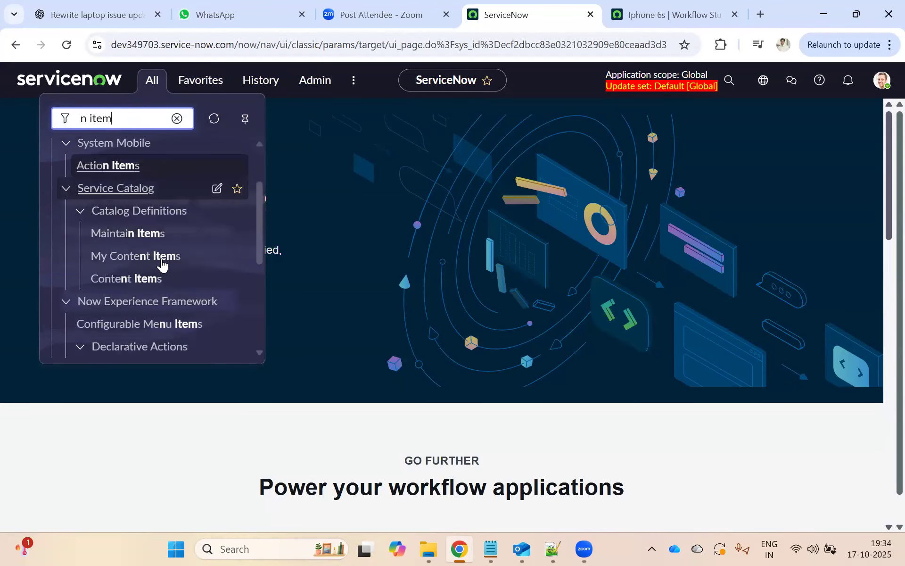
middle_click(135, 234)
left_click(549, 10)
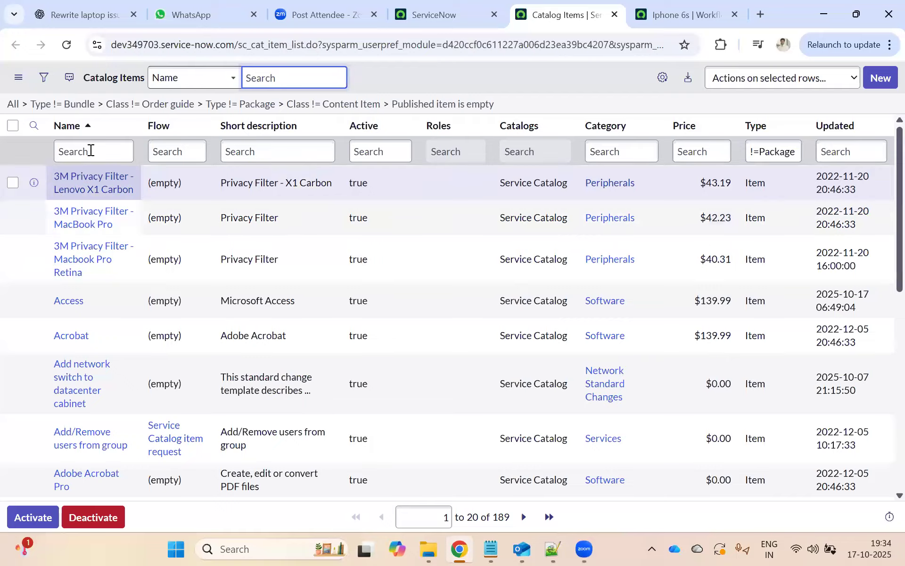
- Filter the catalog items by names starting with iphone and open the iPhone 6s item
left_click(91, 150)
key("ctrl+v")
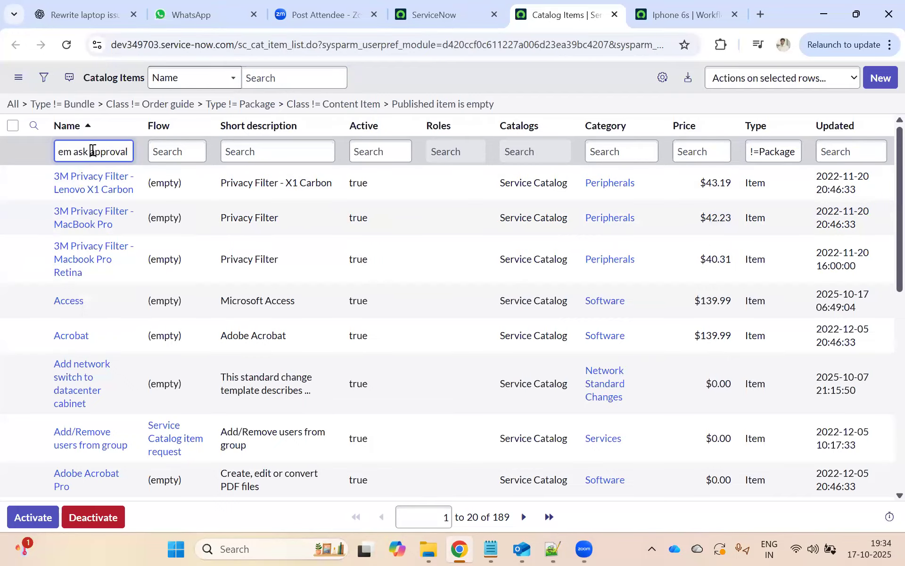
triple_click(93, 150)
type("iph")
key("Return")
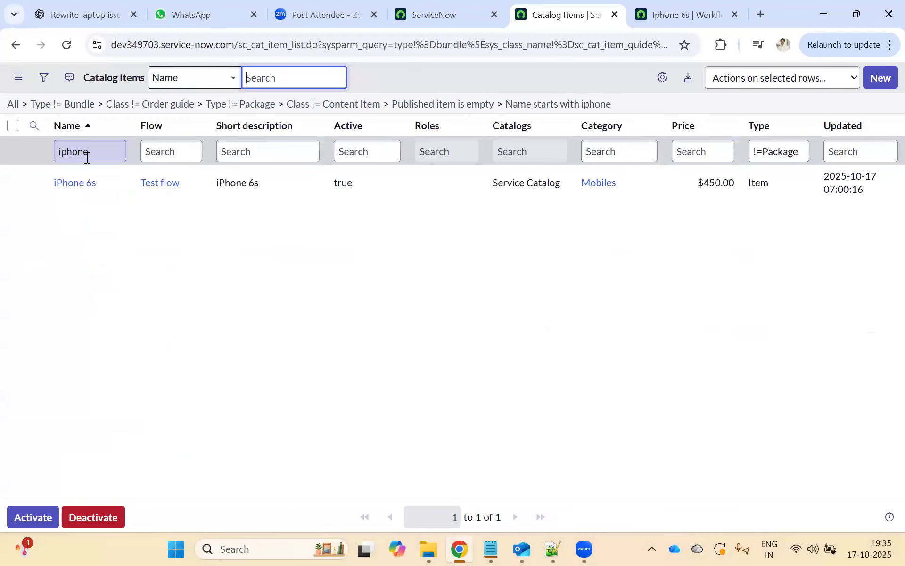
left_click(68, 184)
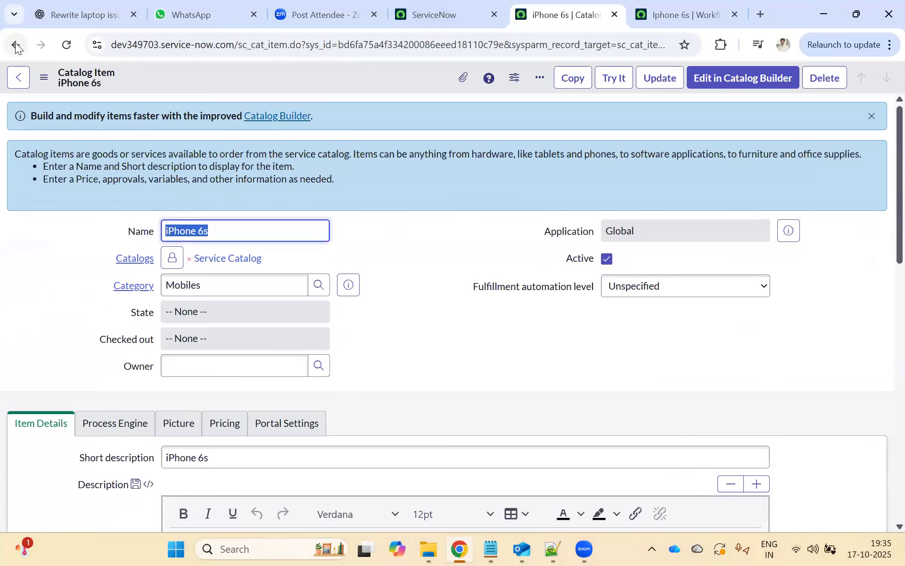
- Try to set the iPhone 6s item's process engine flow to "get variable in to catalog item ask approval"
left_click(114, 424)
scroll(216, 362, "down", 4)
left_click(239, 283)
key("ctrl+a")
type("get variable in to catalog item ask approval")
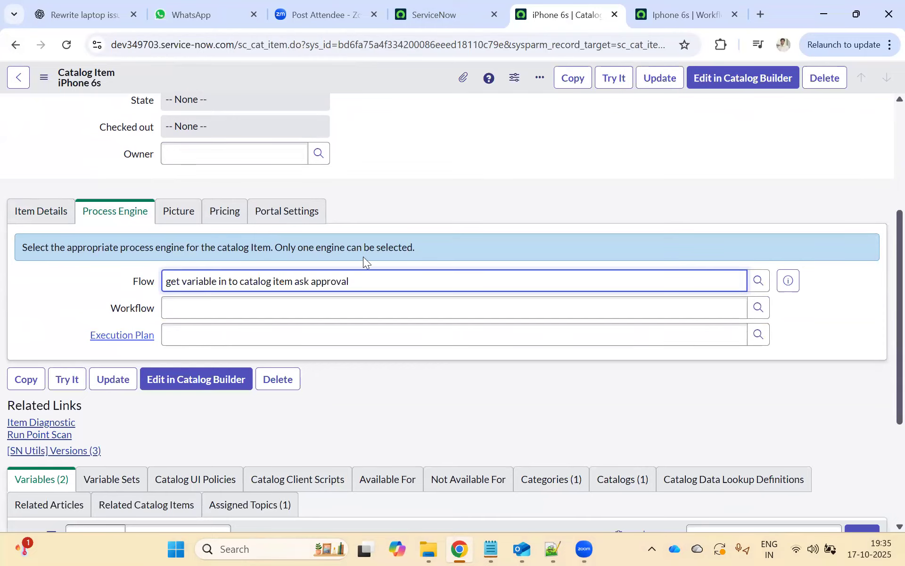
- Copy the new flow's name, set the catalog item's process engine Flow to Iphone 6s, and save the item
left_click(679, 14)
left_click(116, 123)
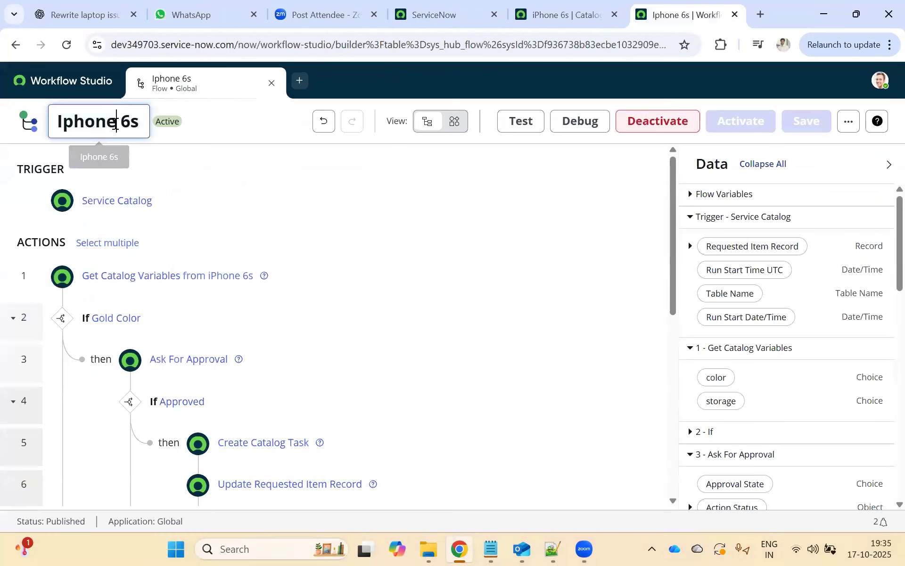
key("ctrl+a")
key("ctrl+c")
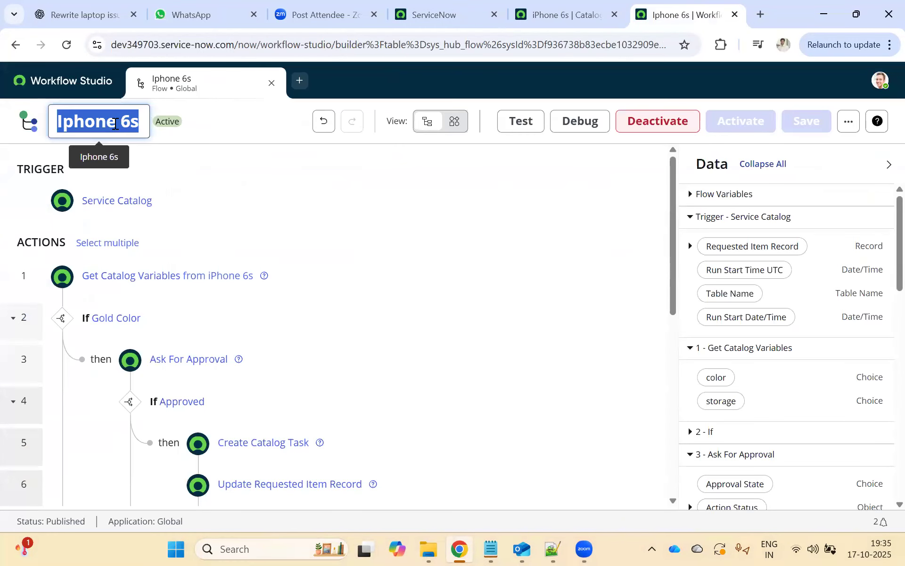
left_click(561, 14)
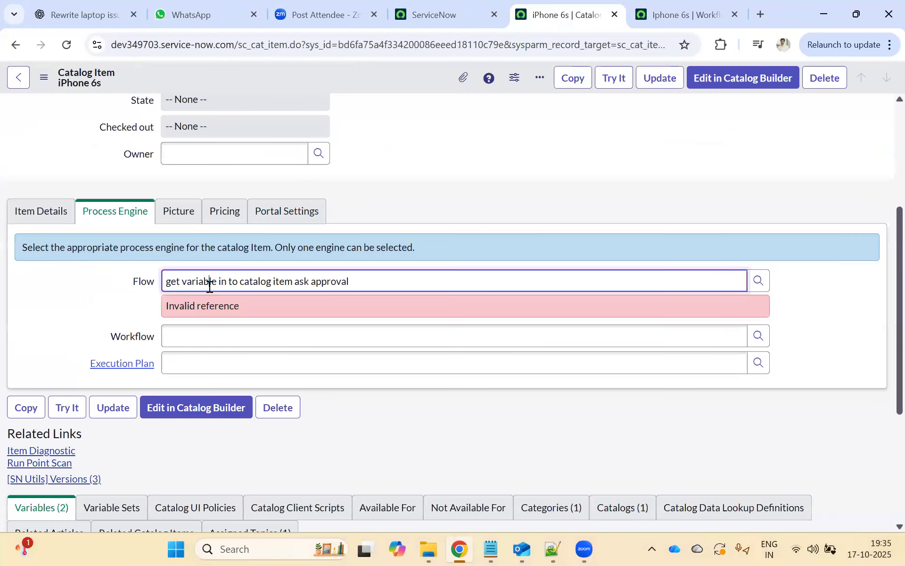
triple_click(210, 282)
key("ctrl+v")
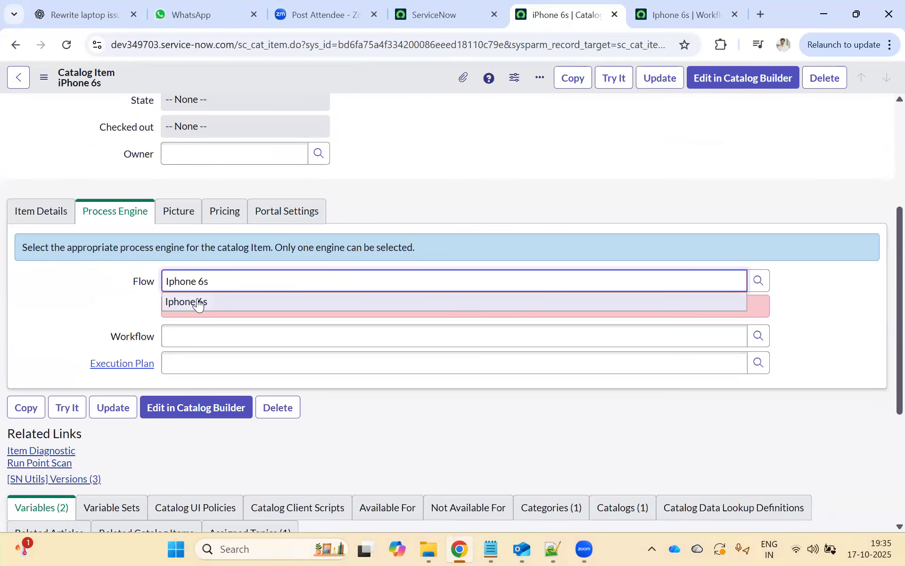
key("Return")
right_click(418, 81)
left_click(424, 86)
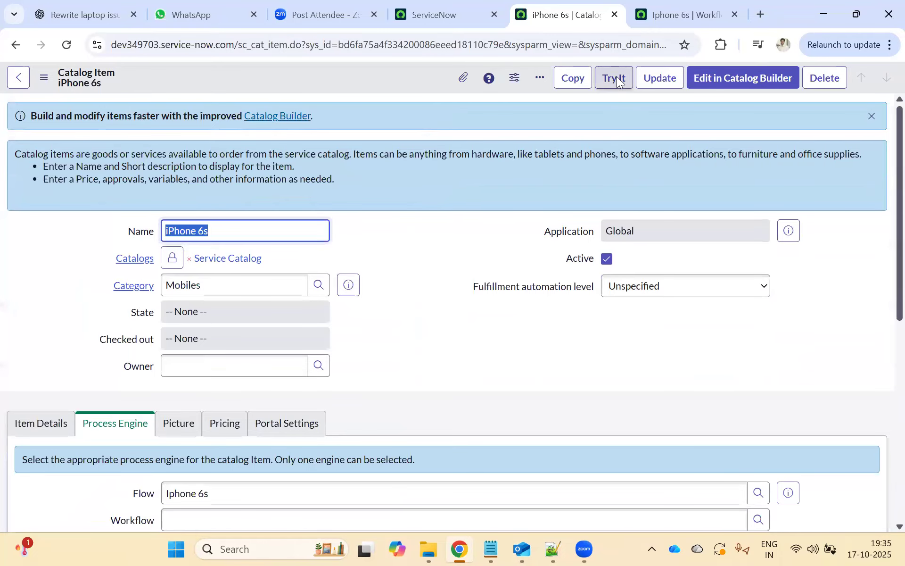
- Try out the iPhone 6s catalog item by ordering one in Gold with 16 gigs of storage
left_click(660, 9)
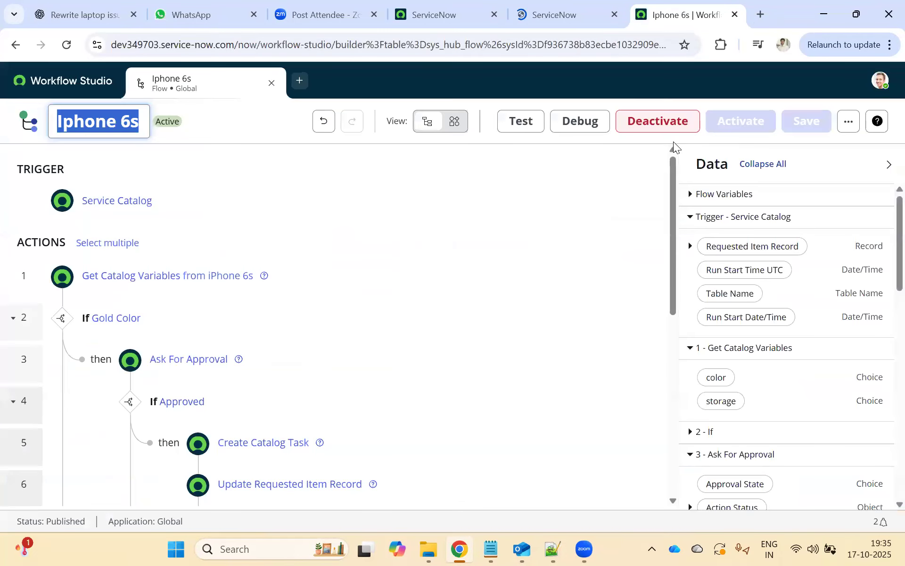
left_click(557, 19)
left_click(72, 279)
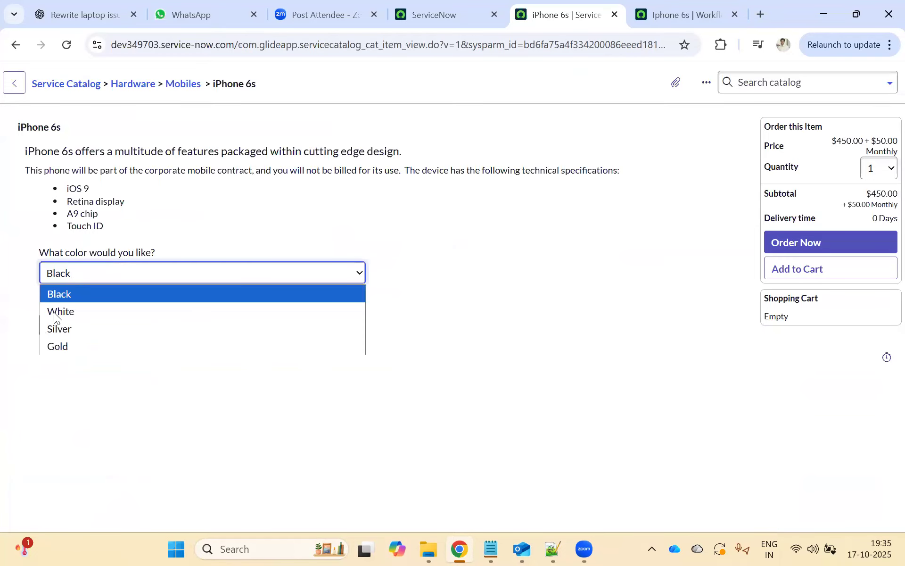
left_click(52, 346)
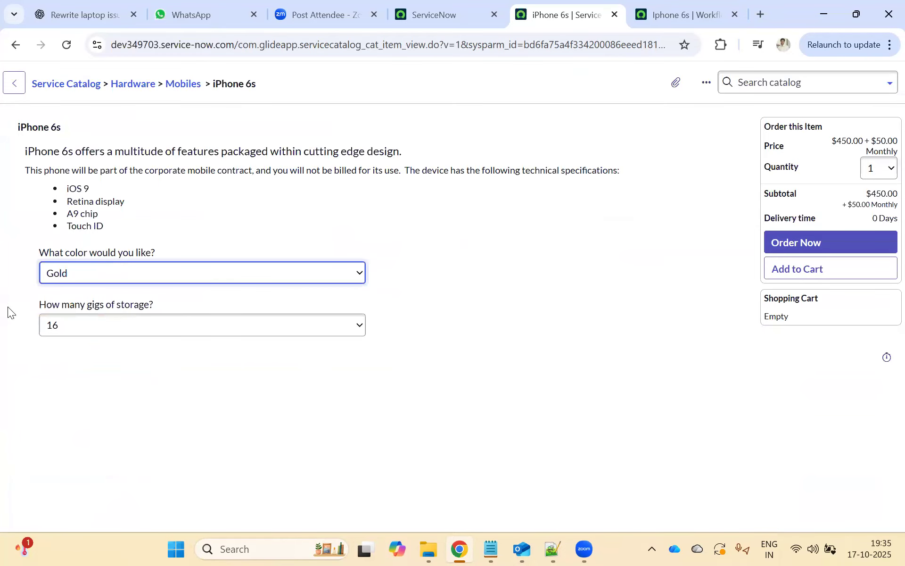
left_click(809, 244)
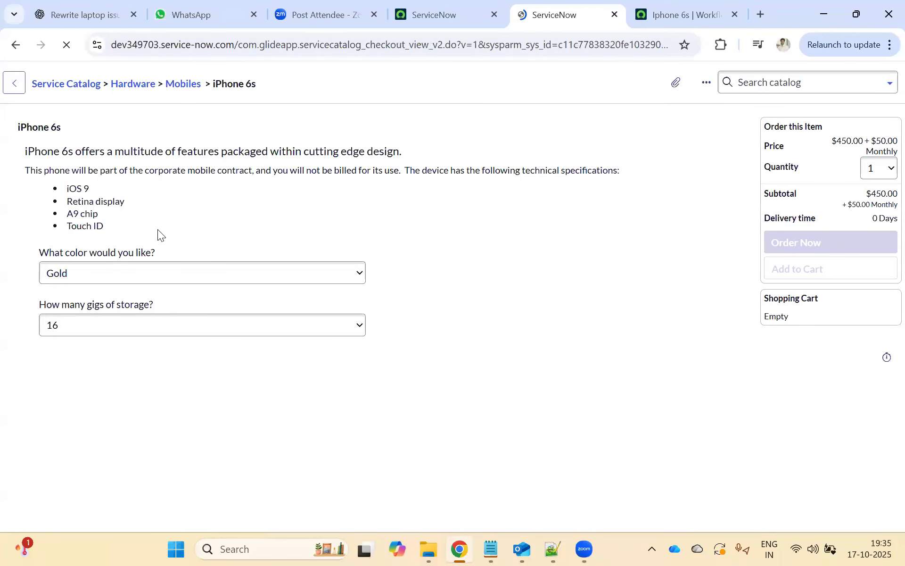
- Open the ordered iPhone 6s requested item and examine its activities and catalog tasks
left_click(31, 241)
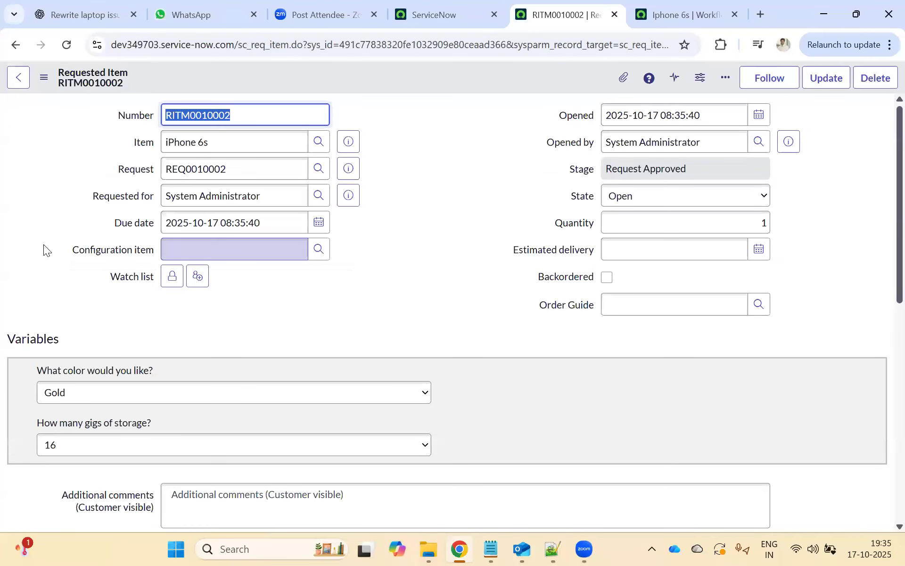
scroll(44, 244, "down", 8)
scroll(100, 272, "up", 2)
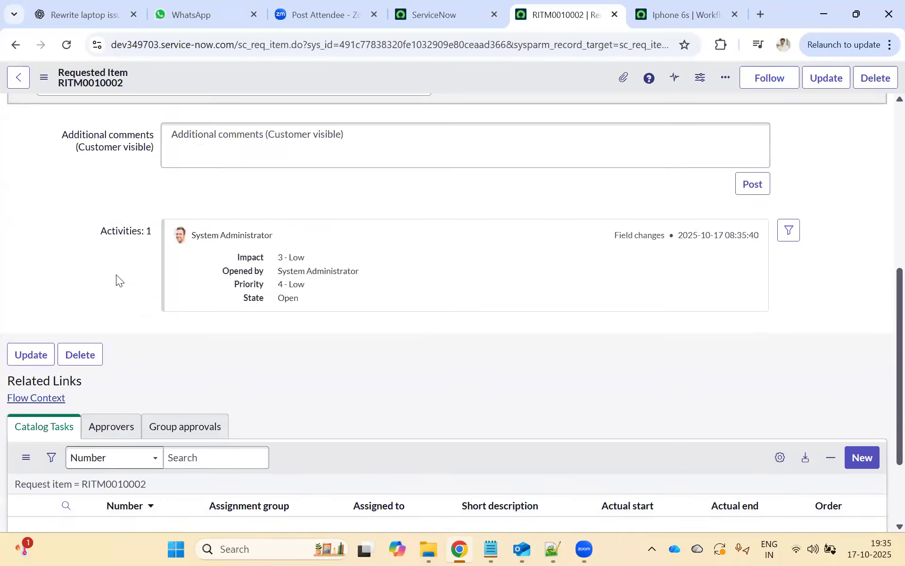
scroll(116, 280, "down", 2)
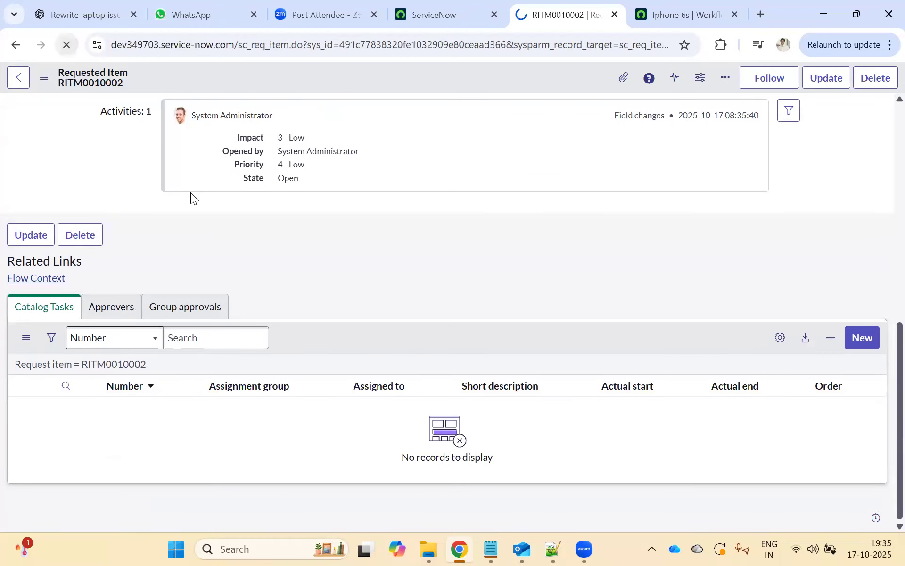
scroll(191, 198, "down", 10)
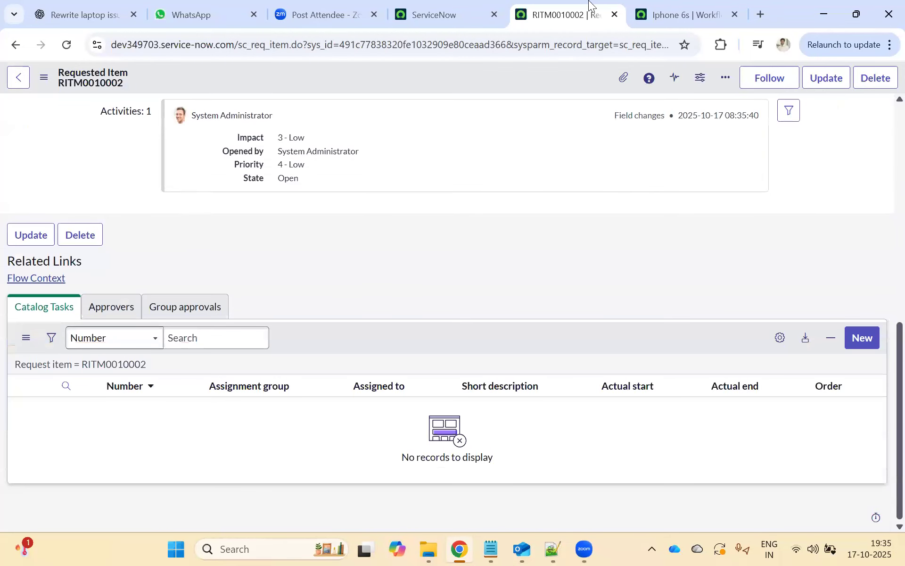
- Open the requested item's flow context and its underlying context record to inspect the flow execution
left_click(645, 9)
left_click(561, 15)
left_click(14, 280)
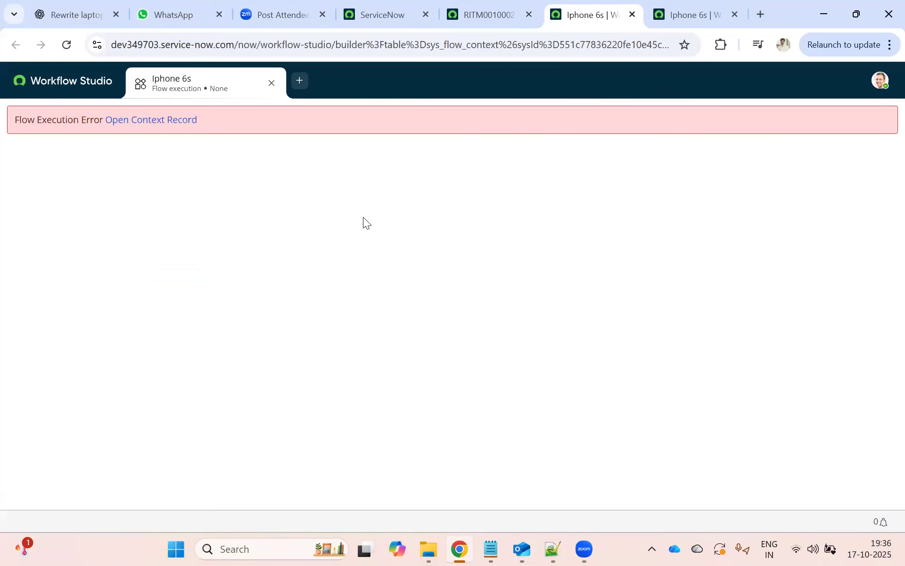
left_click(145, 116)
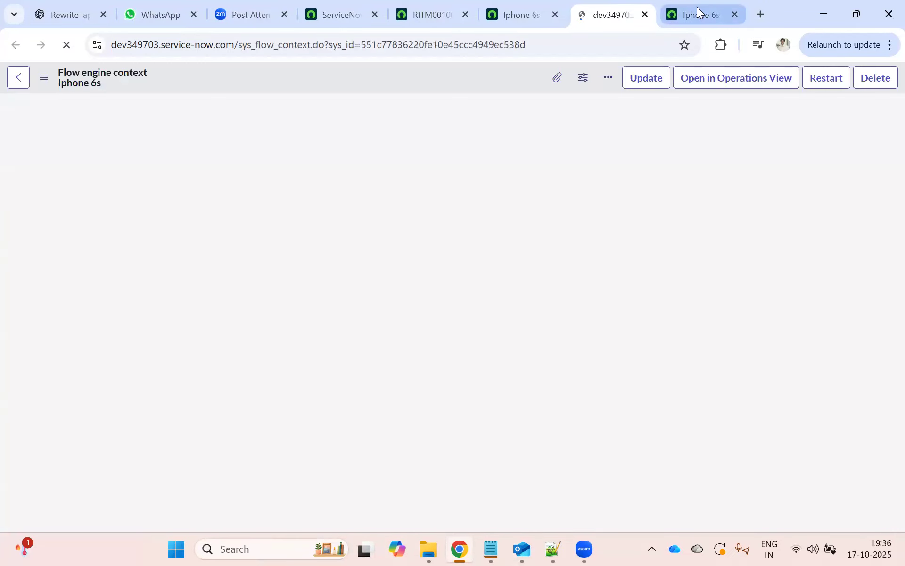
- Change the reporting level in the Iphone 6s flow's reporting settings and confirm the update
left_click(702, 14)
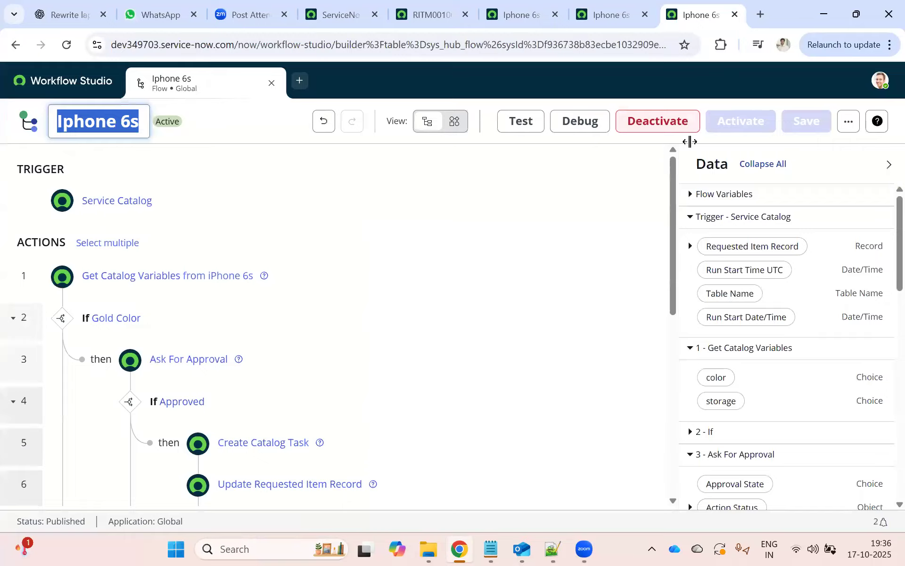
left_click(849, 124)
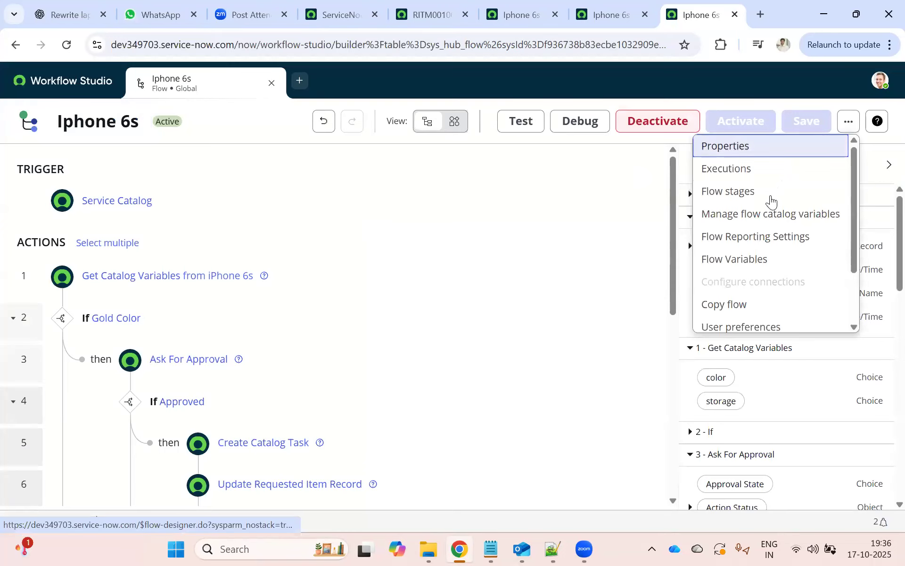
left_click(747, 238)
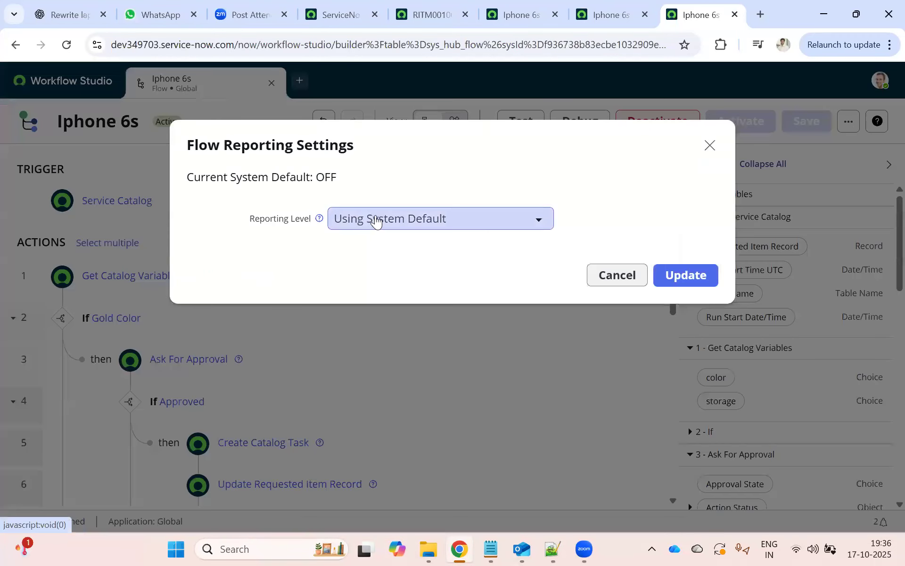
left_click(381, 229)
left_click(519, 283)
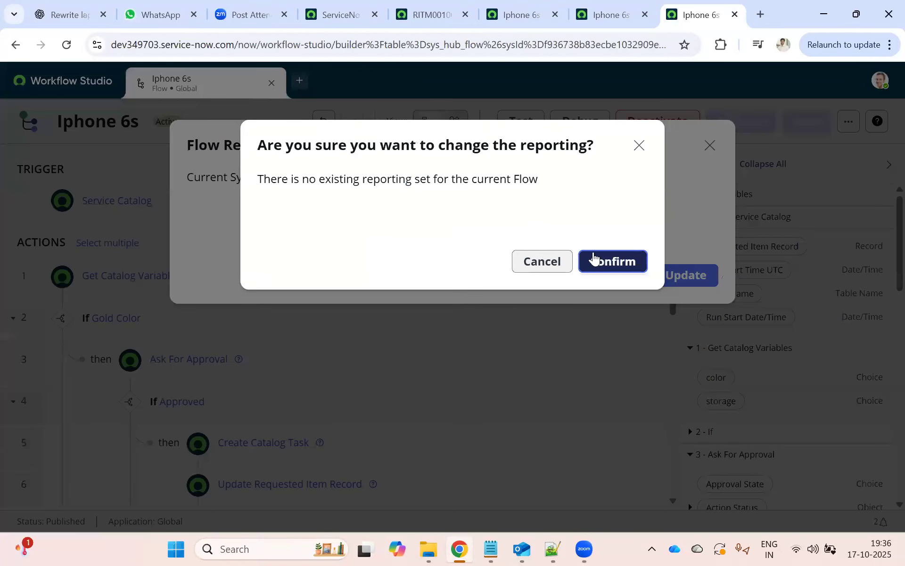
left_click(595, 260)
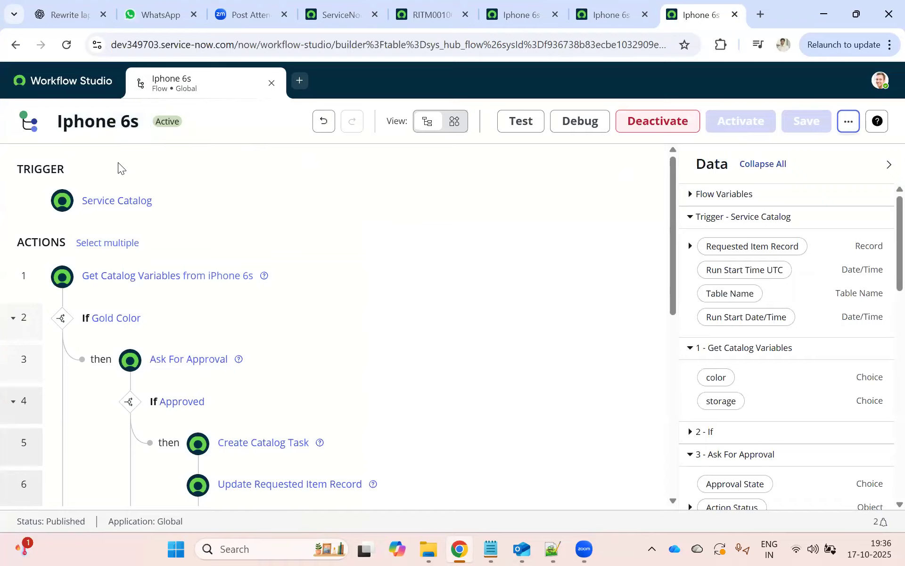
- Open the test setup for the Iphone 6s flow and copy the number of the ordered Gold iPhone 6s requested item
scroll(226, 251, "down", 7)
scroll(226, 252, "up", 6)
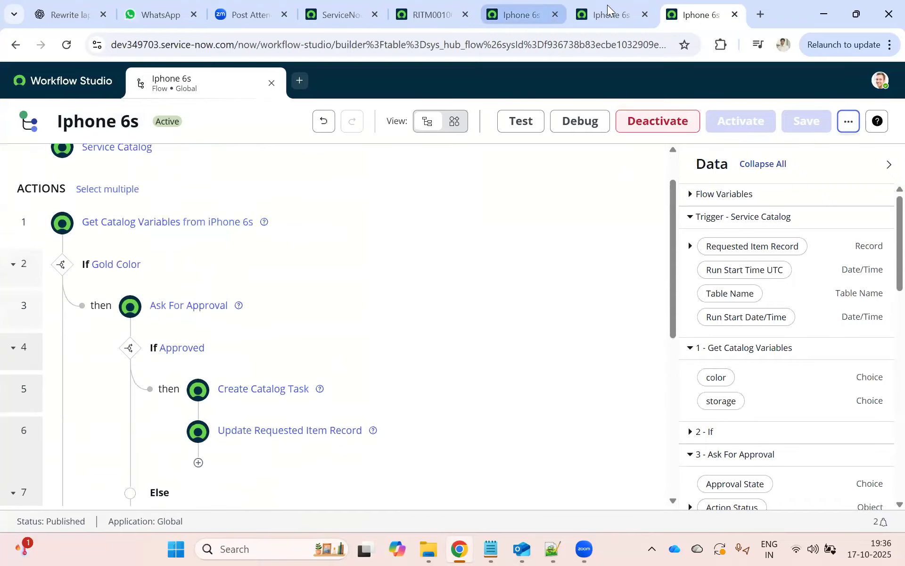
left_click(608, 12)
left_click(686, 11)
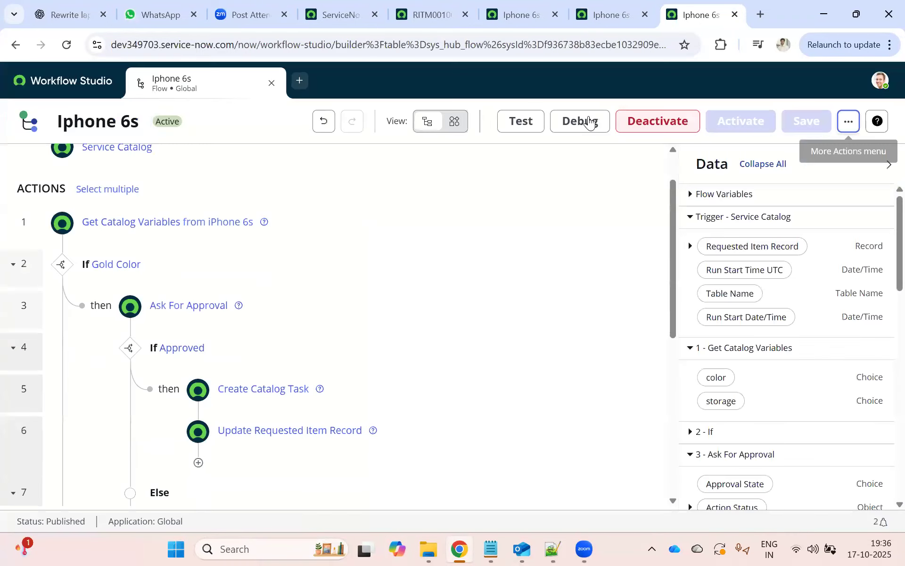
left_click(529, 129)
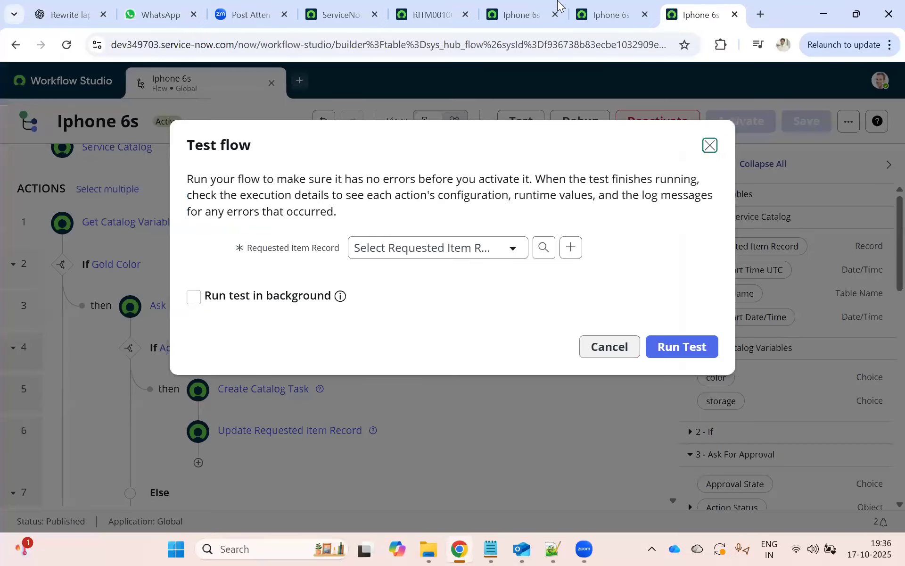
left_click(427, 15)
scroll(298, 147, "up", 3)
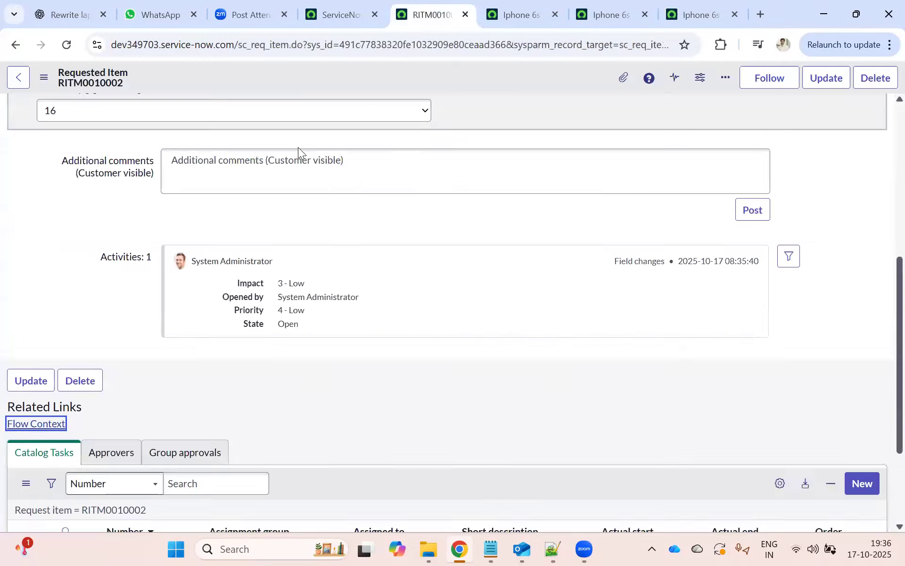
scroll(298, 147, "up", 5)
left_click_drag(245, 115, 144, 112)
key("ctrl+c")
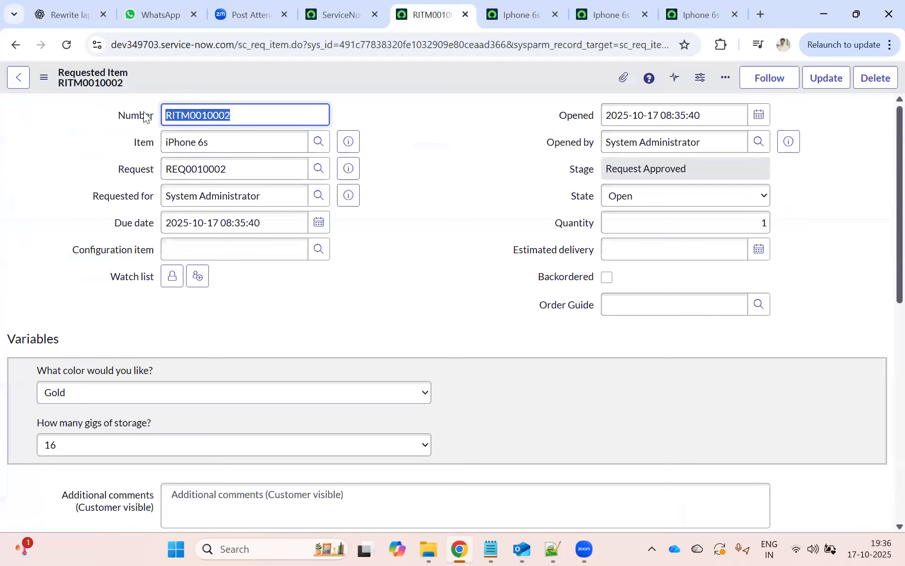
- Select the copied requested item as the test's Requested Item Record and run the flow test
left_click(674, 6)
left_click(412, 248)
key("ctrl+v")
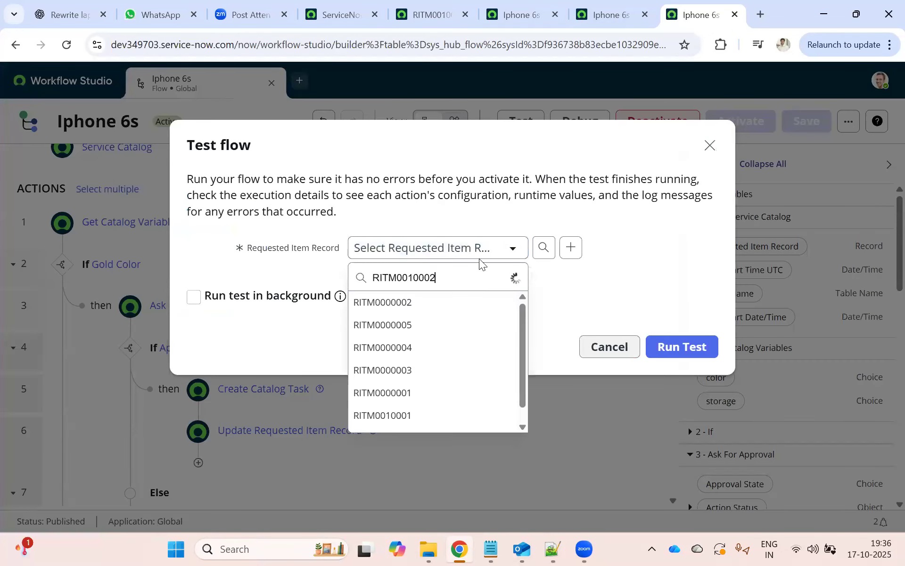
left_click(411, 306)
left_click(679, 349)
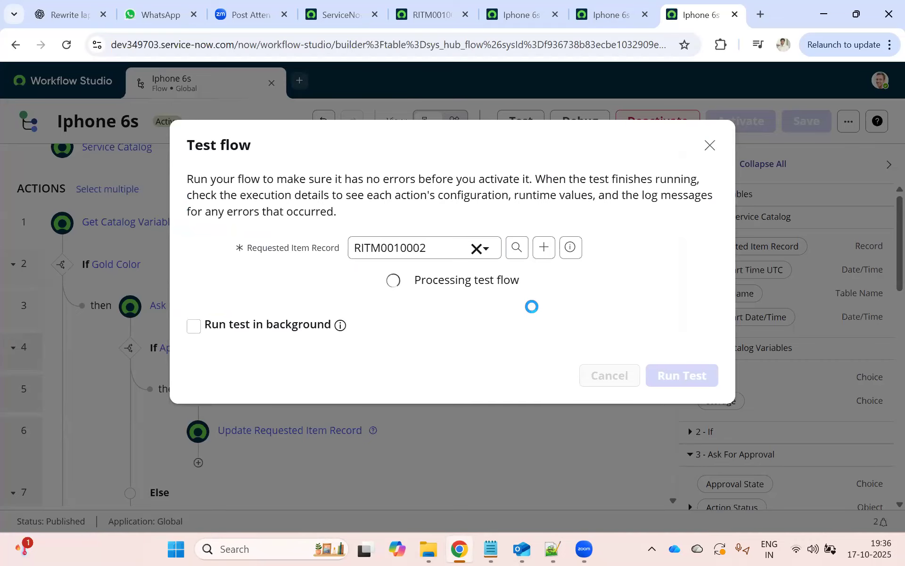
- Open the test run's execution details and its flow logs, and read the first log message
left_click(440, 279)
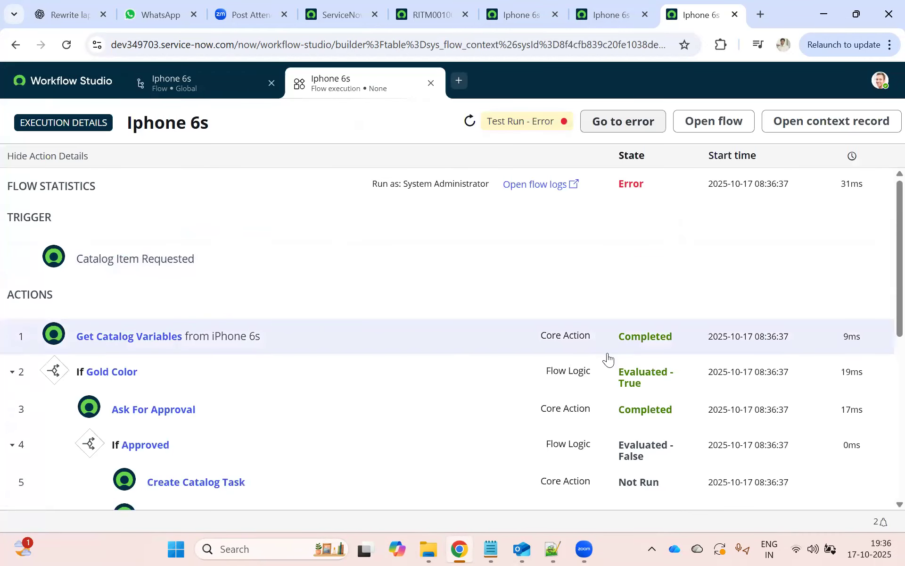
left_click(543, 186)
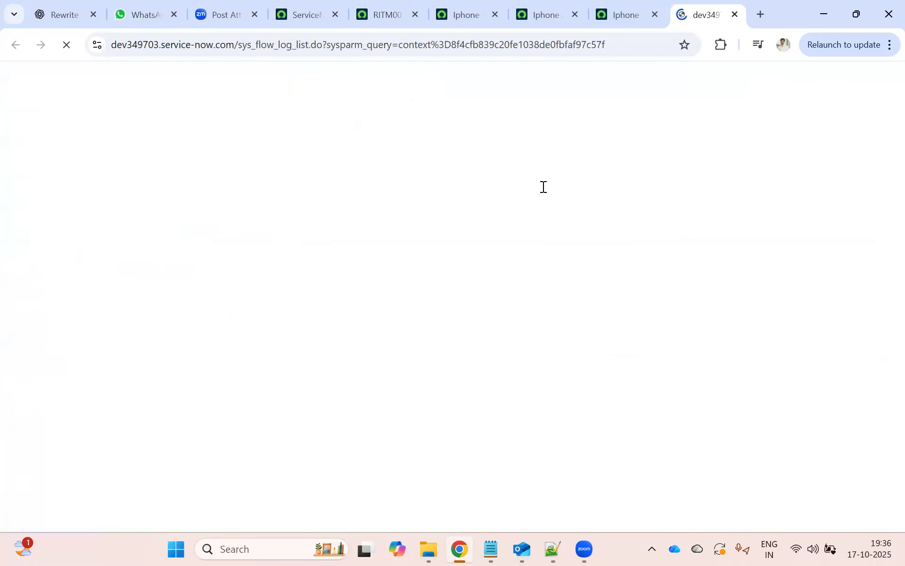
left_click_drag(423, 176, 830, 181)
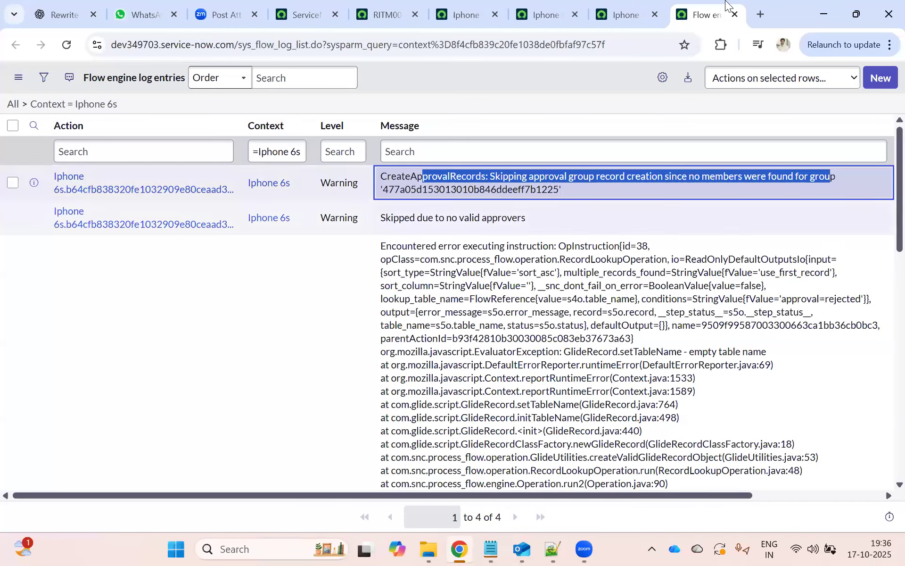
- Expand the Ask For Approval action in the execution details and examine the approver group in its Rules
left_click(614, 14)
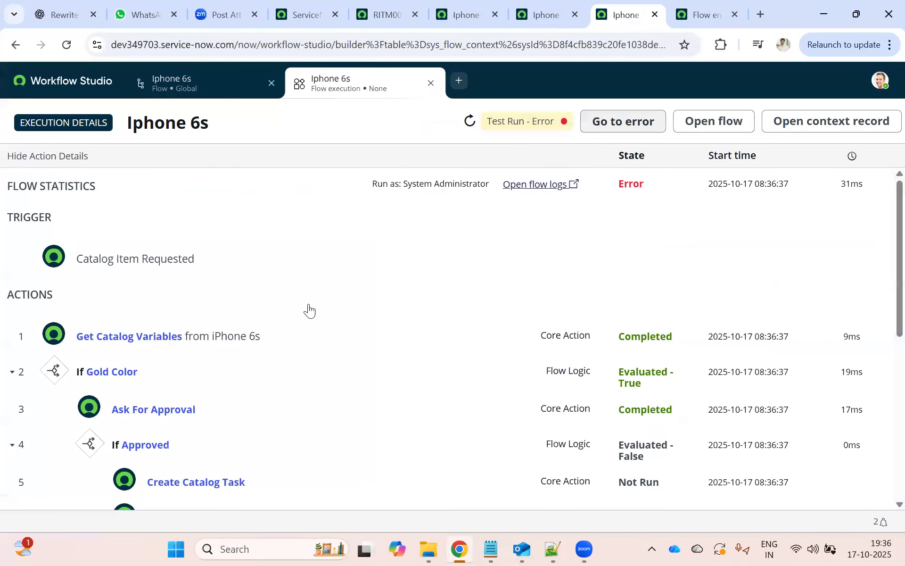
scroll(309, 311, "down", 2)
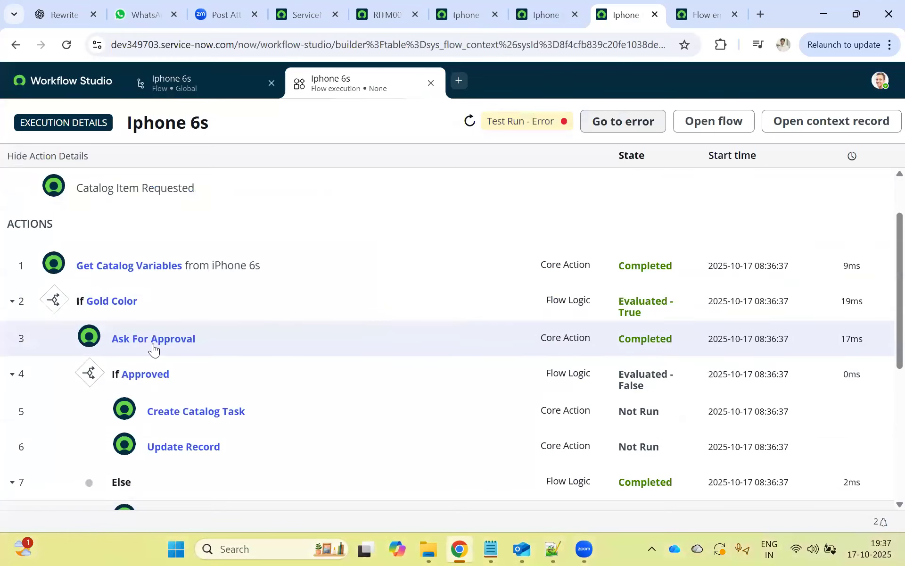
left_click(153, 350)
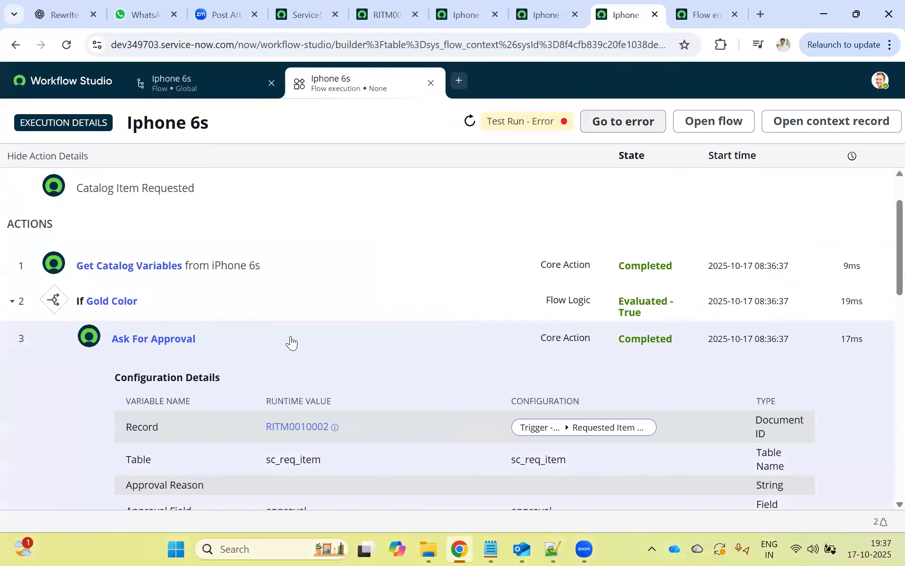
scroll(330, 339, "down", 2)
scroll(512, 347, "down", 4)
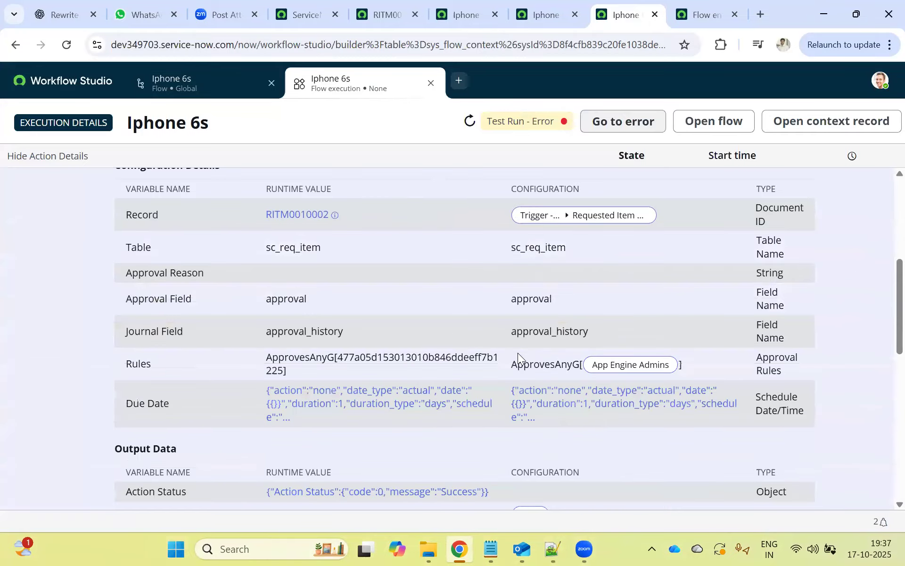
triple_click(624, 364)
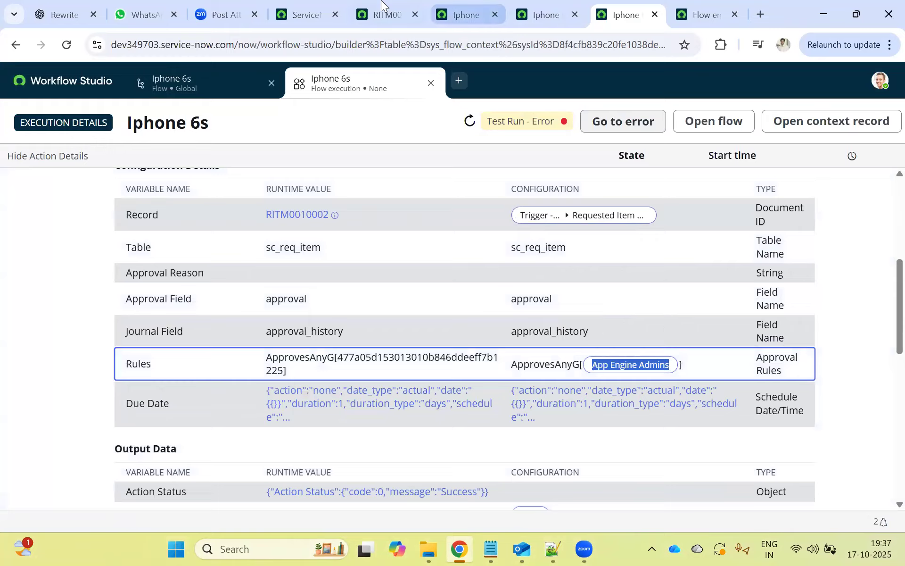
- Find the Groups module by filtering the navigator for "groups" and open the list of user groups
left_click(383, 14)
left_click(299, 14)
left_click(151, 90)
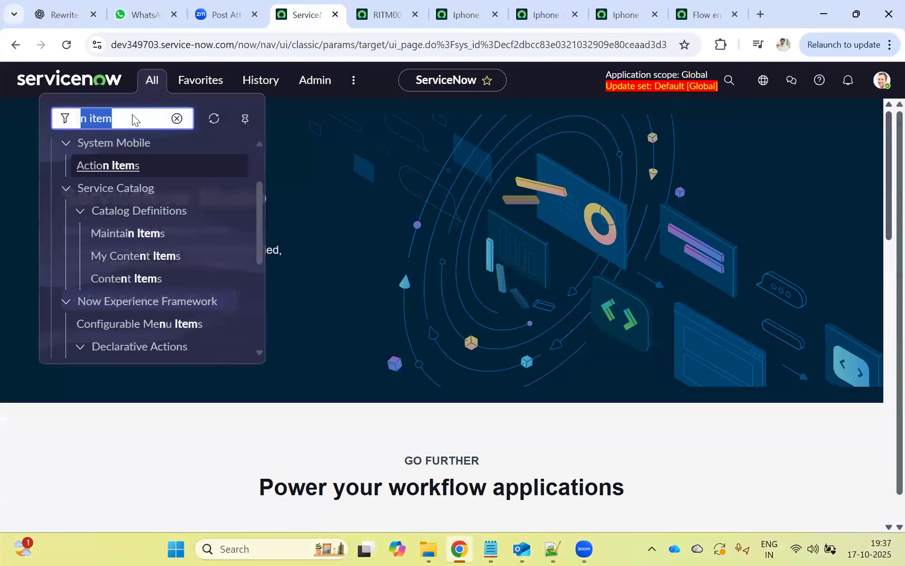
type("groups")
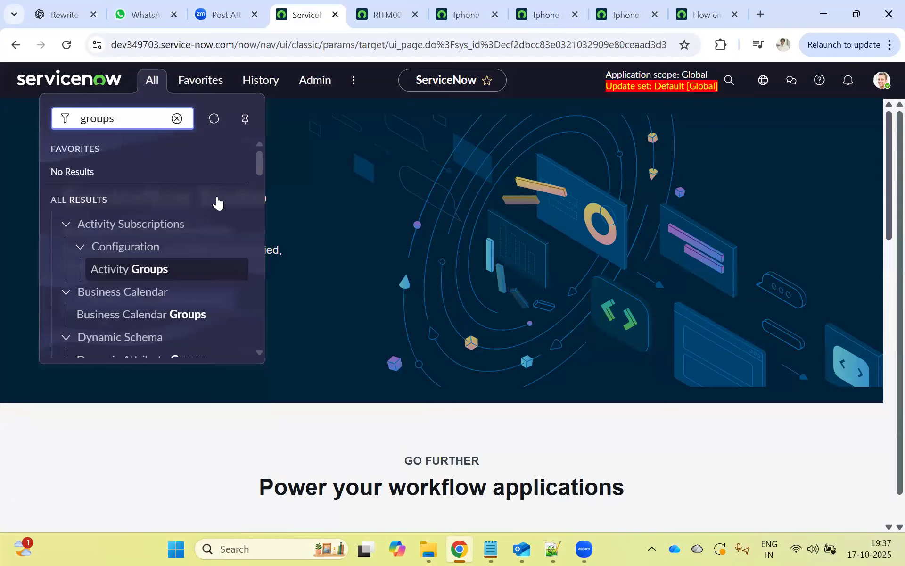
scroll(217, 203, "down", 15)
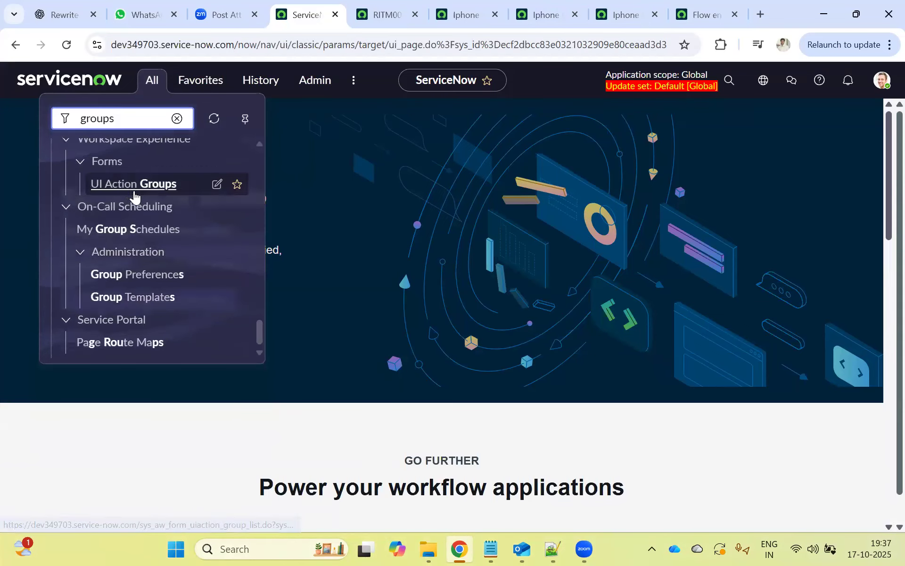
scroll(134, 195, "up", 3)
left_click(113, 231)
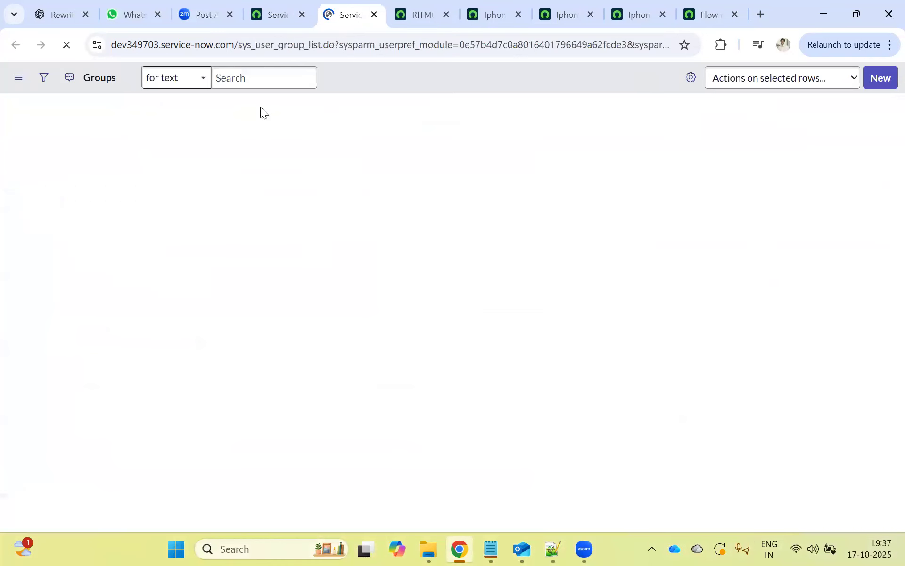
- Open the App Engine Admins group record from the groups list in a separate tab
left_click(116, 149)
middle_click(103, 221)
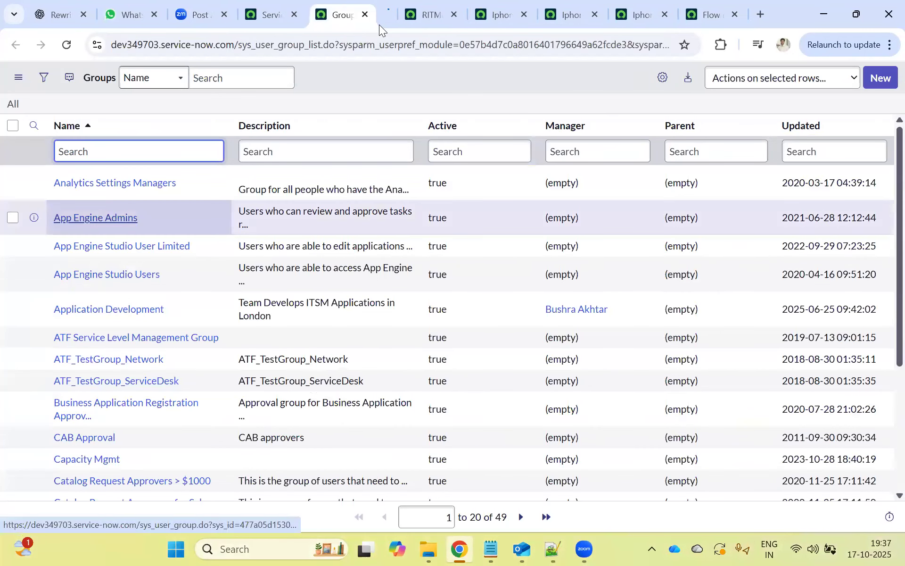
left_click(379, 23)
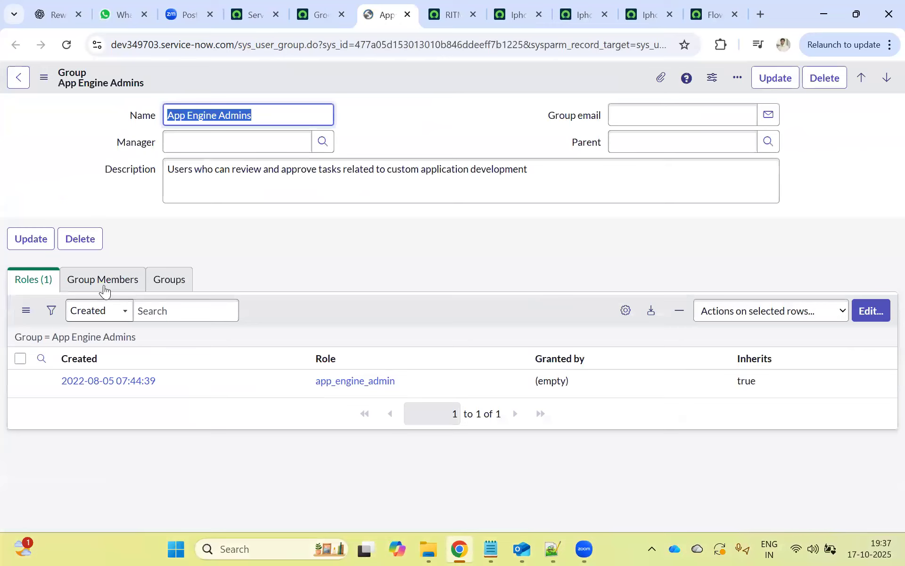
- Add two users to the App Engine Admins group's members list and save the membership
left_click(100, 289)
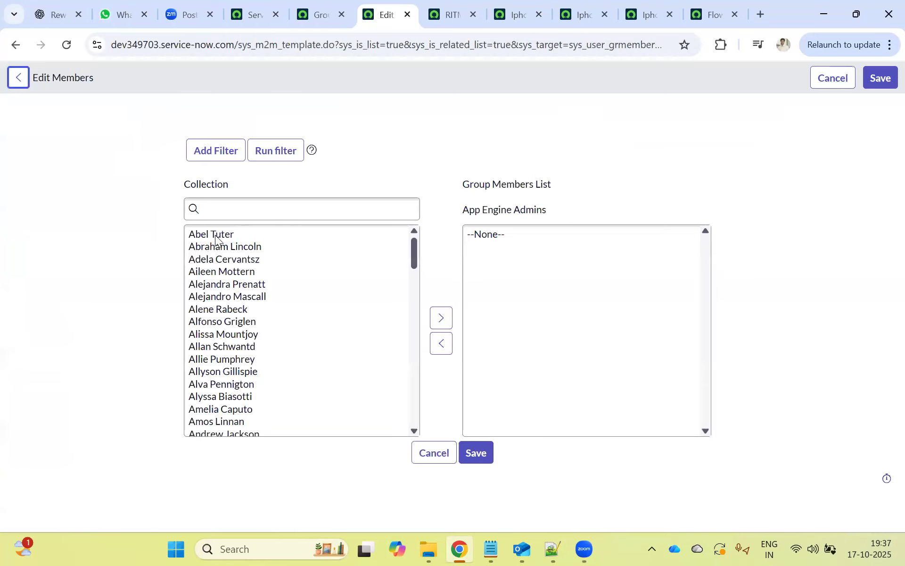
left_click(208, 279)
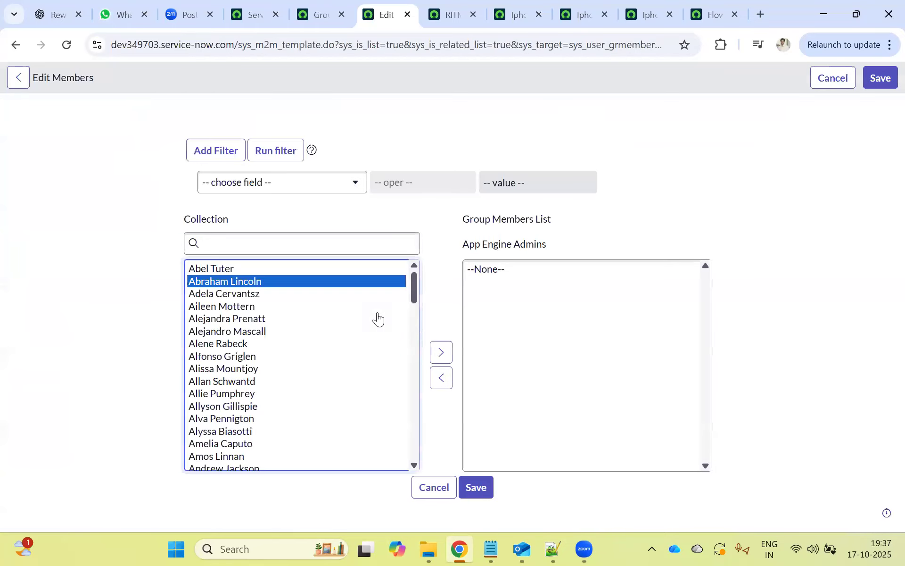
left_click(436, 352)
left_click(239, 307)
left_click(438, 352)
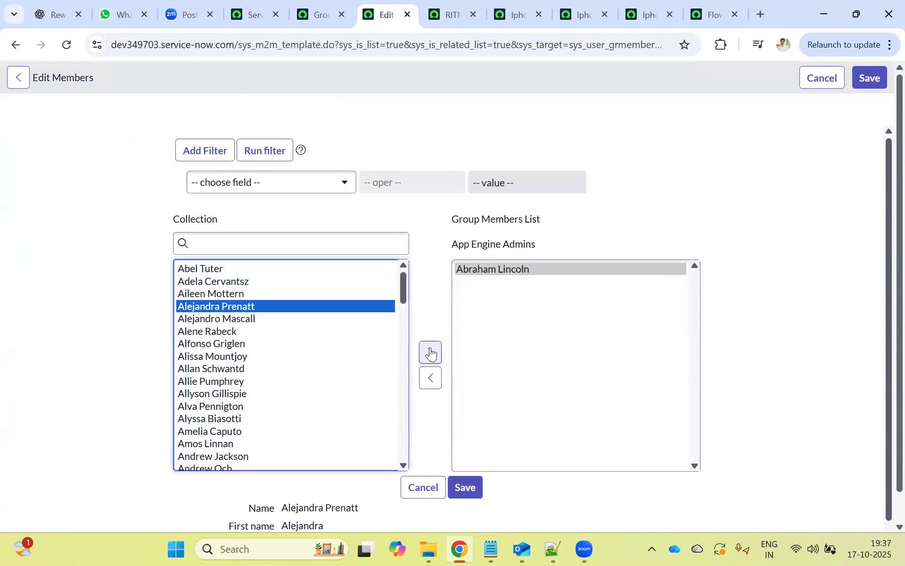
left_click(465, 487)
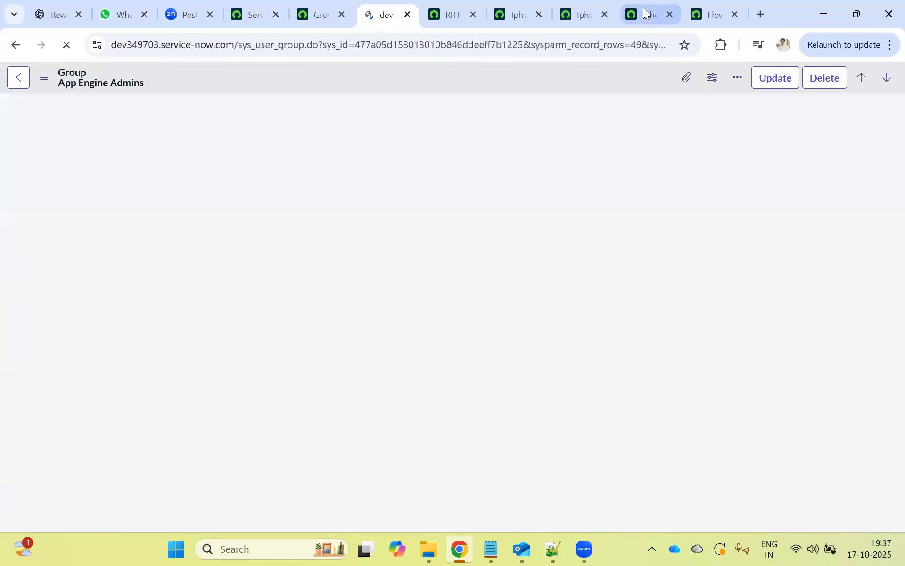
- Close the old execution details, rerun the flow test on the same requested item, and open the new run's execution details
left_click(644, 13)
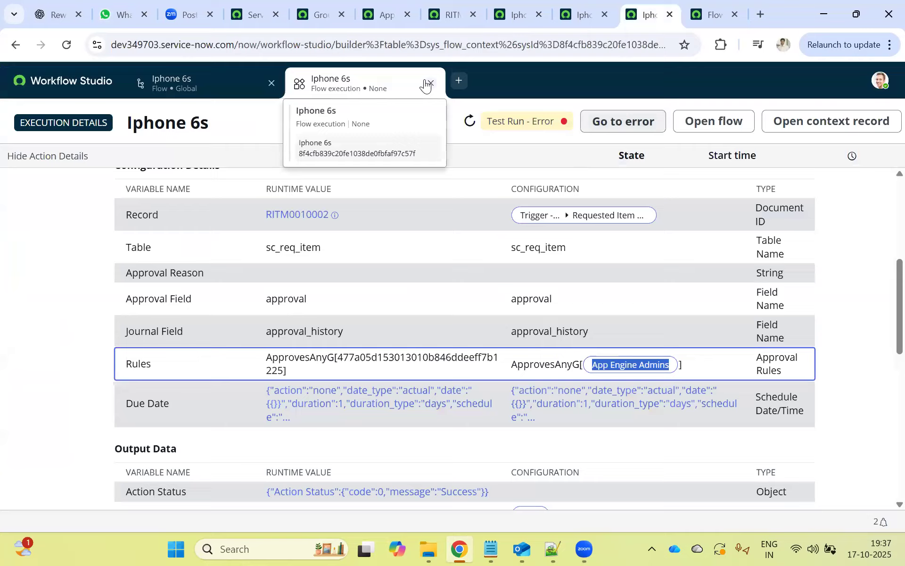
left_click(429, 83)
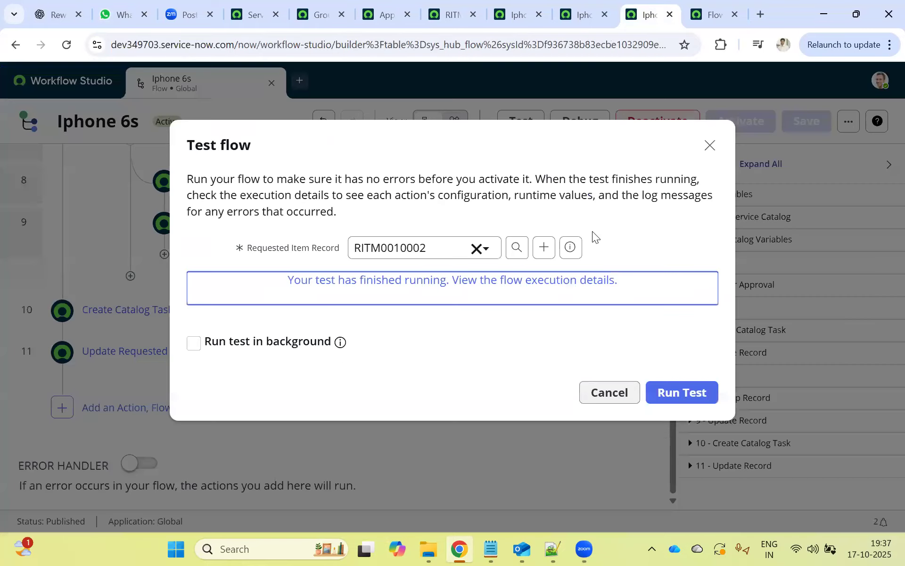
left_click(687, 392)
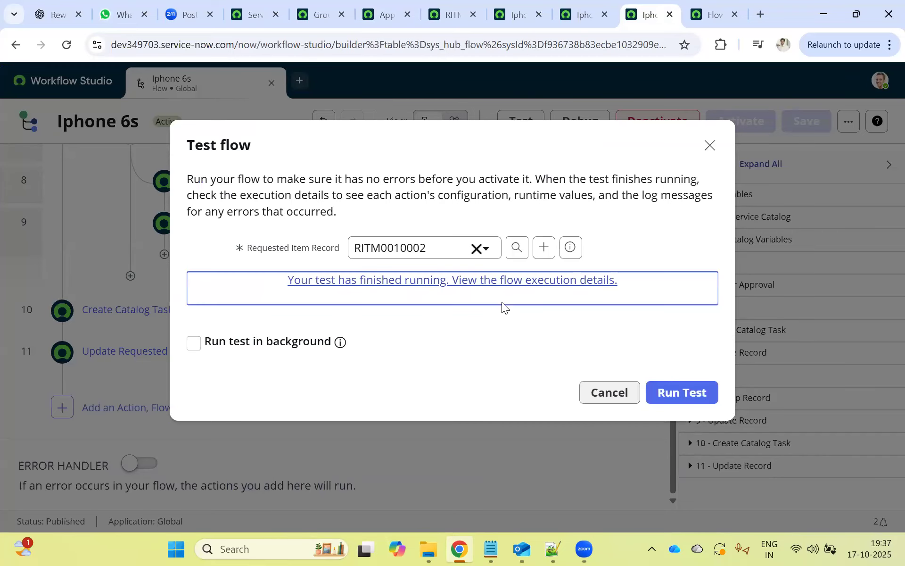
left_click(472, 279)
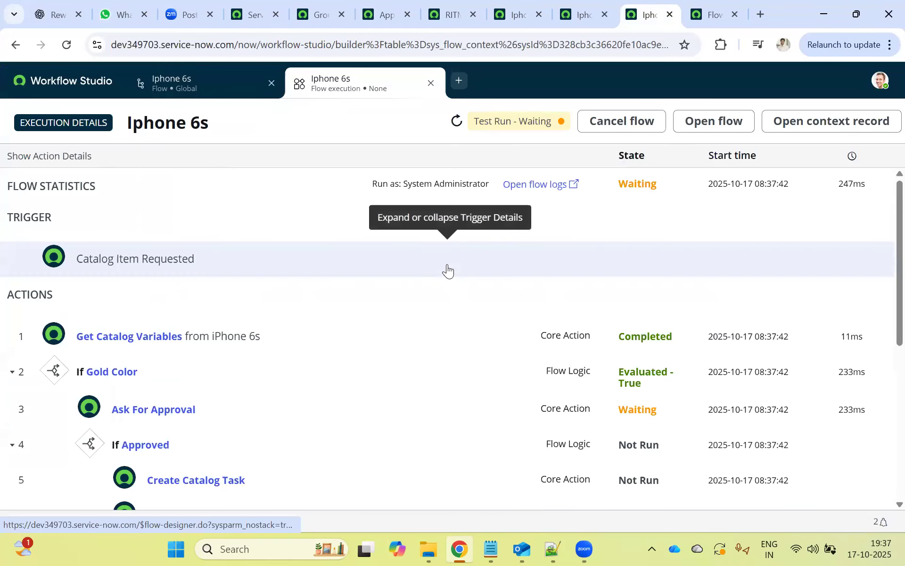
- Reload the iPhone 6s requested item and approve the first approver's pending request in its approvers list
left_click(451, 6)
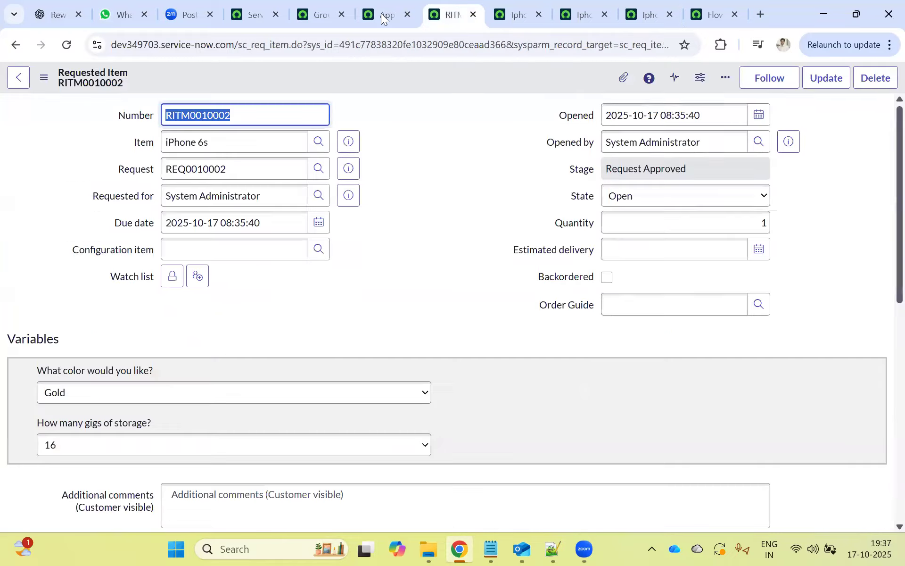
left_click(67, 46)
scroll(451, 176, "down", 10)
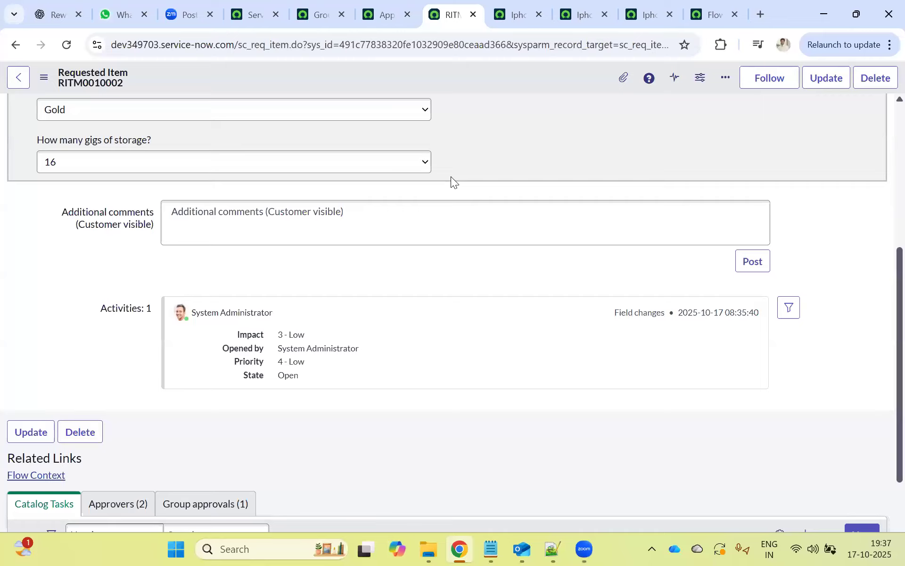
left_click(119, 298)
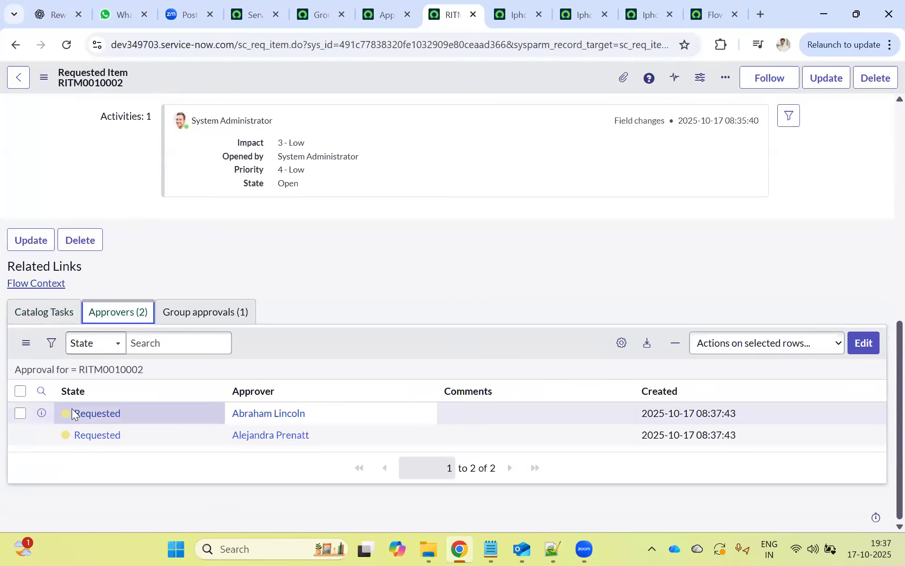
right_click(95, 417)
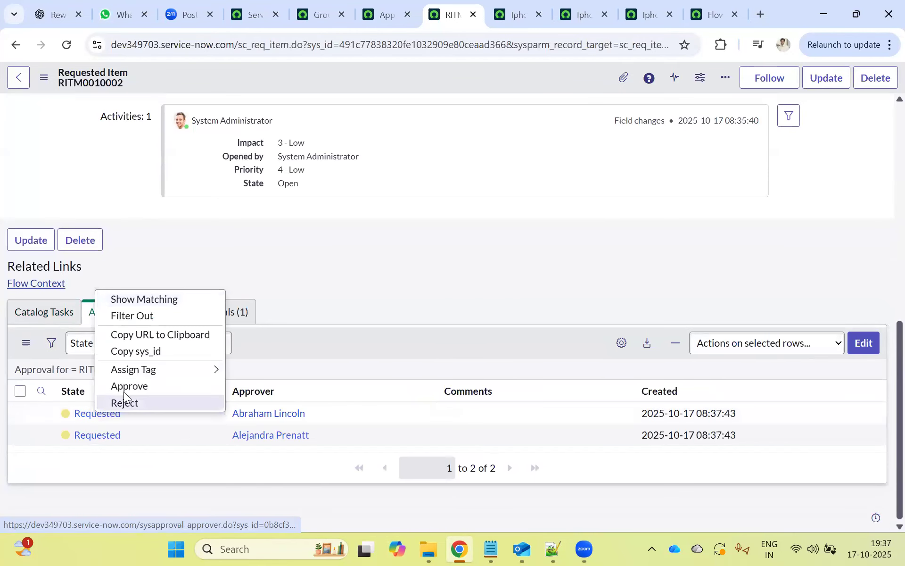
left_click(129, 387)
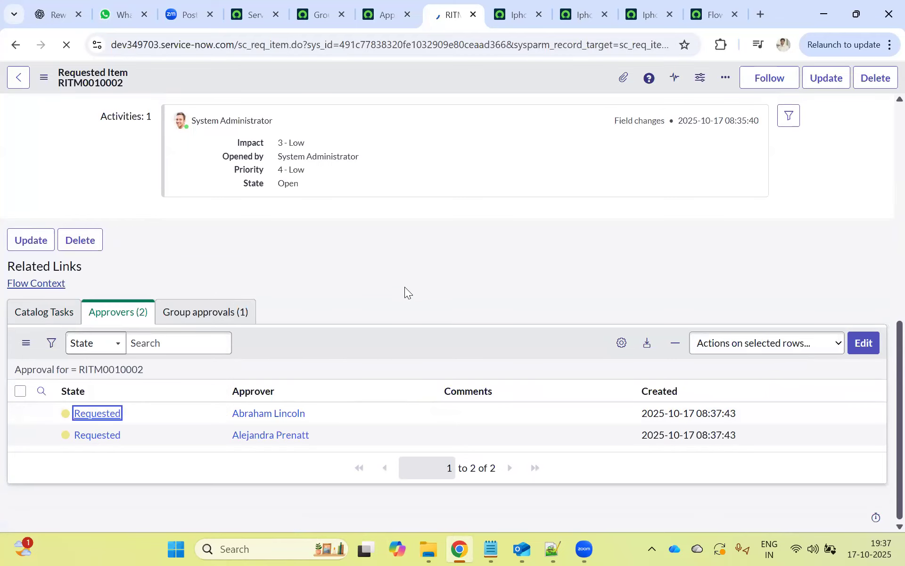
- Open the catalog task listed under the requested item and review its variables and short description
scroll(406, 291, "down", 5)
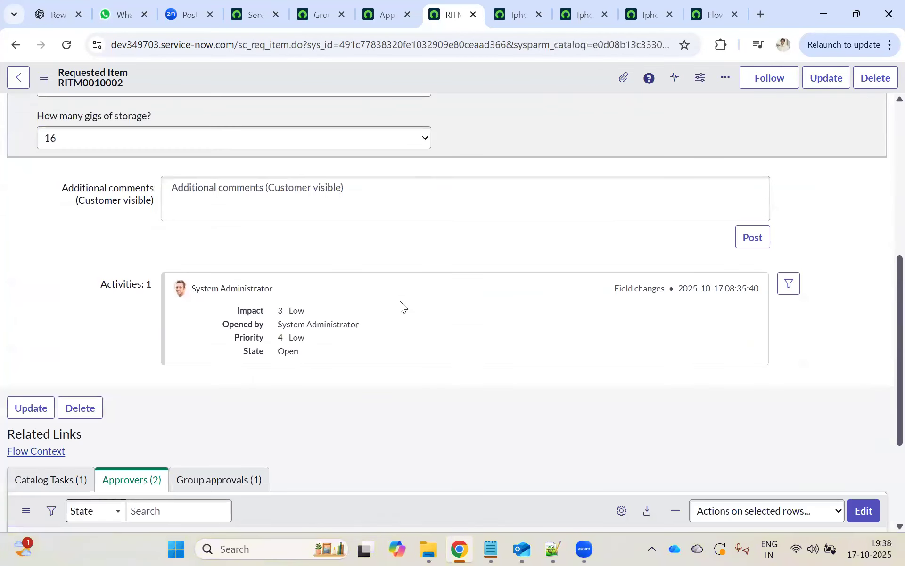
scroll(399, 301, "down", 3)
left_click(57, 313)
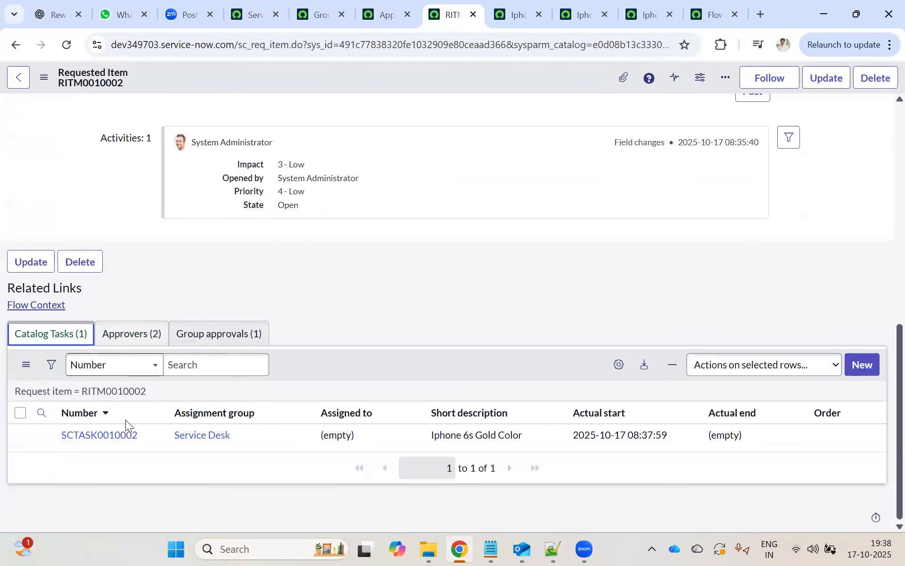
left_click(106, 435)
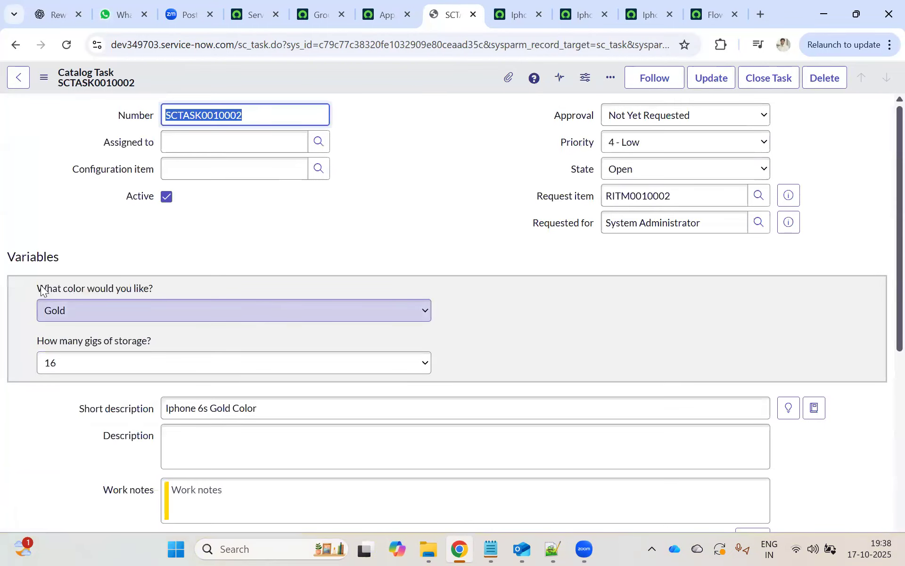
left_click_drag(27, 256, 122, 258)
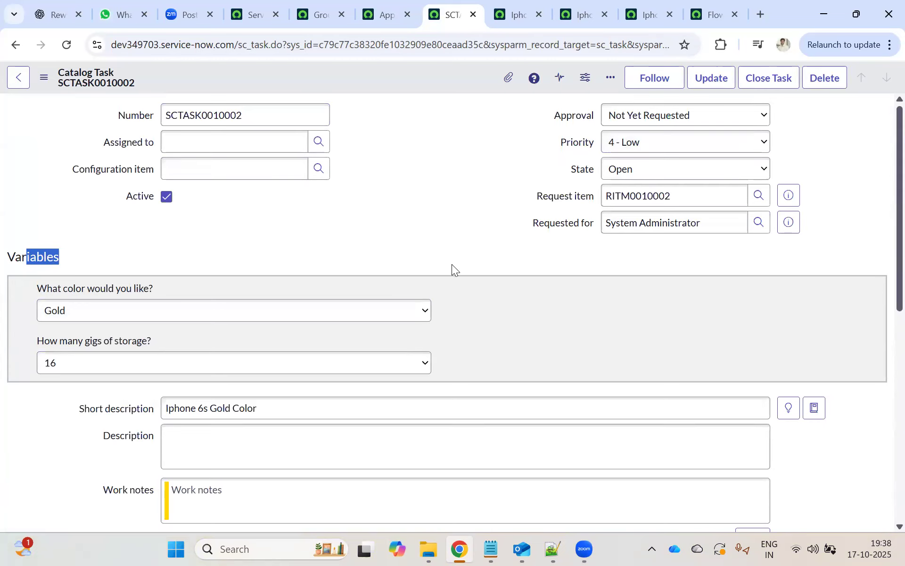
scroll(182, 310, "down", 5)
scroll(163, 257, "down", 3)
scroll(287, 265, "up", 4)
left_click_drag(287, 264, 80, 260)
scroll(172, 136, "up", 3)
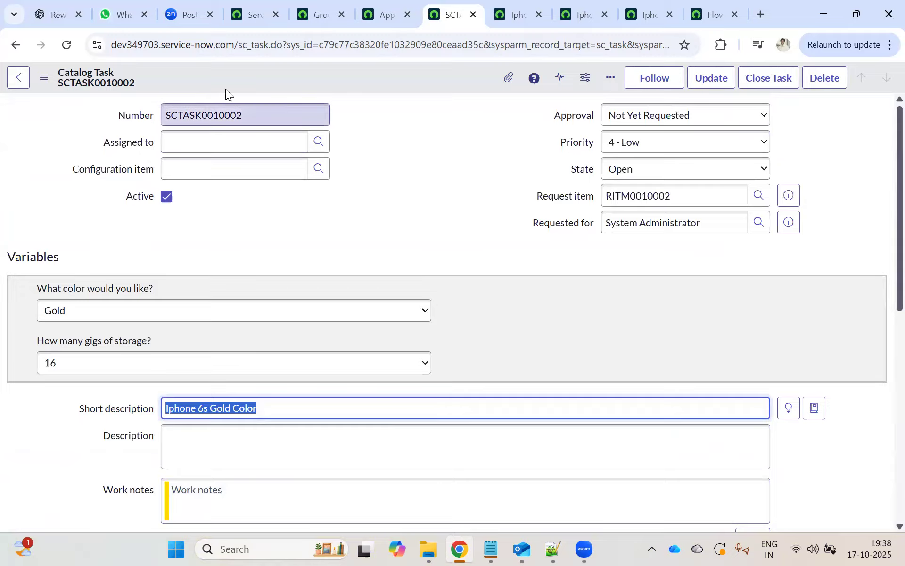
- Add the Assignment group field above Assigned to on the Catalog Task form using Form Design, and save the layout
right_click(313, 79)
mouse_move(375, 172)
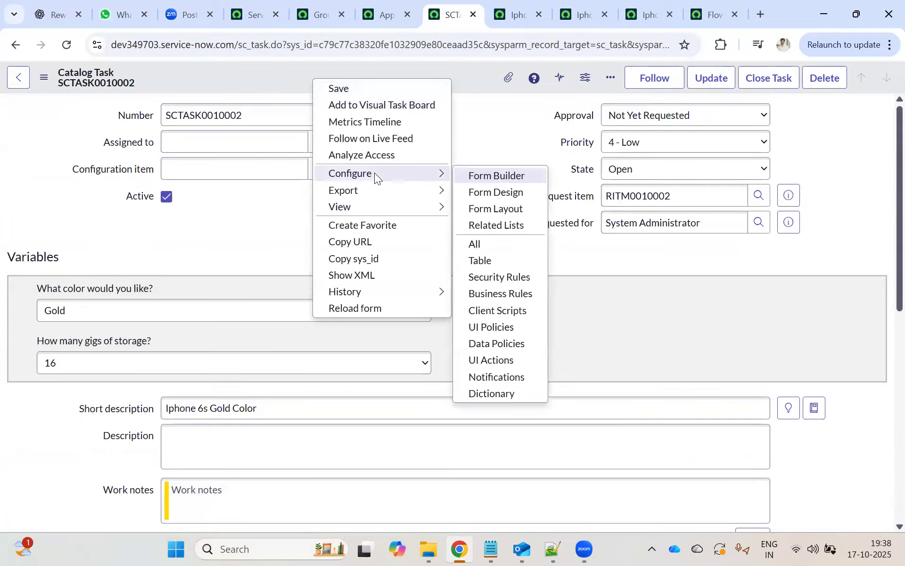
left_click(499, 197)
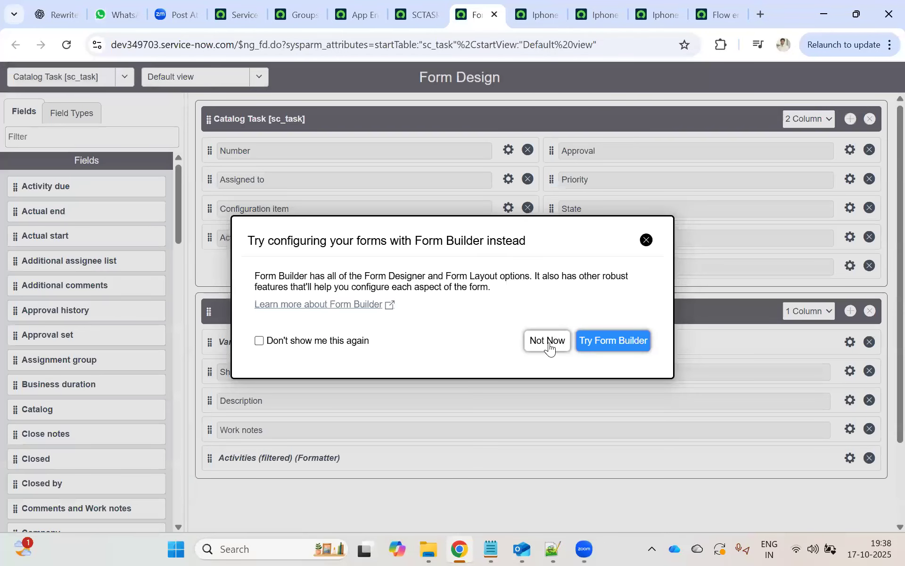
left_click(547, 340)
left_click(46, 140)
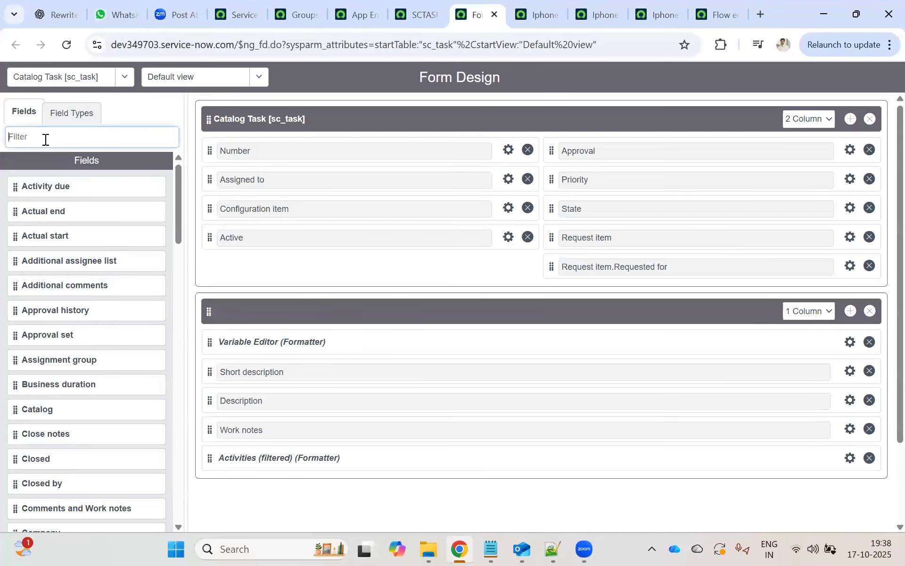
type("ass")
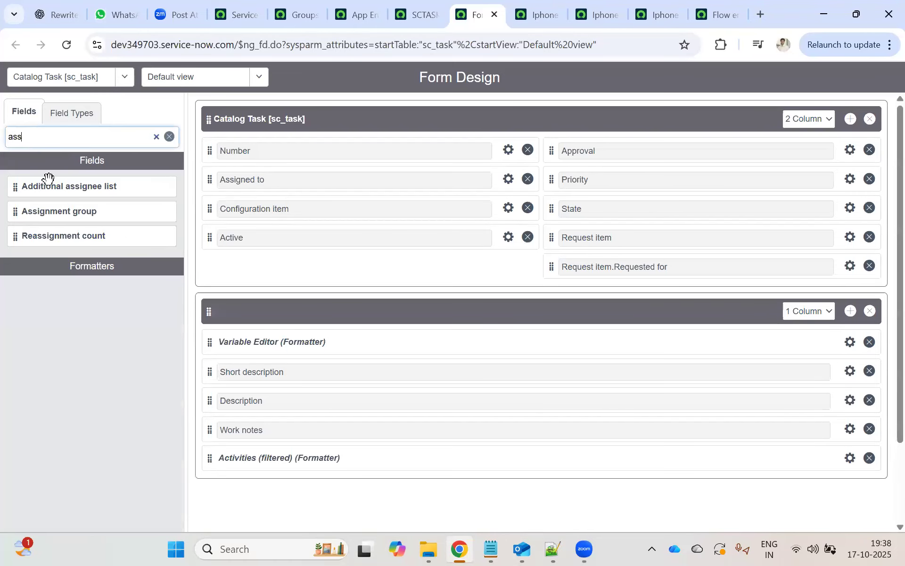
left_click_drag(321, 231, 288, 180)
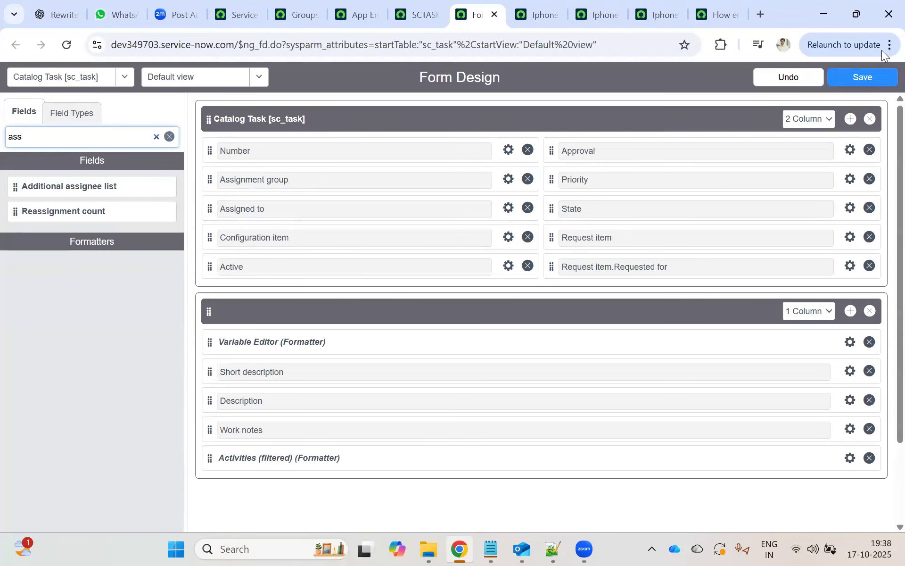
left_click(863, 75)
- Reload the catalog task record and check its Assignment group field
left_click(414, 14)
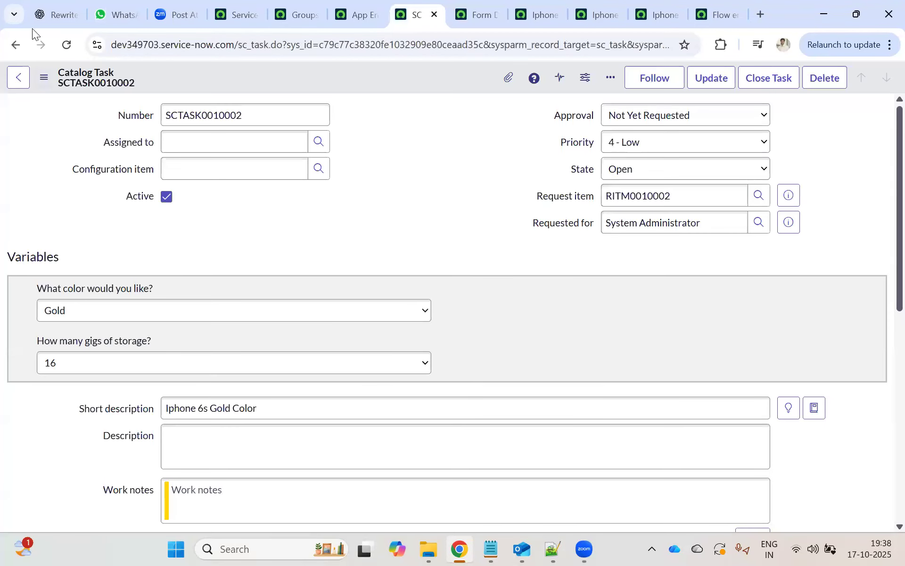
left_click(66, 45)
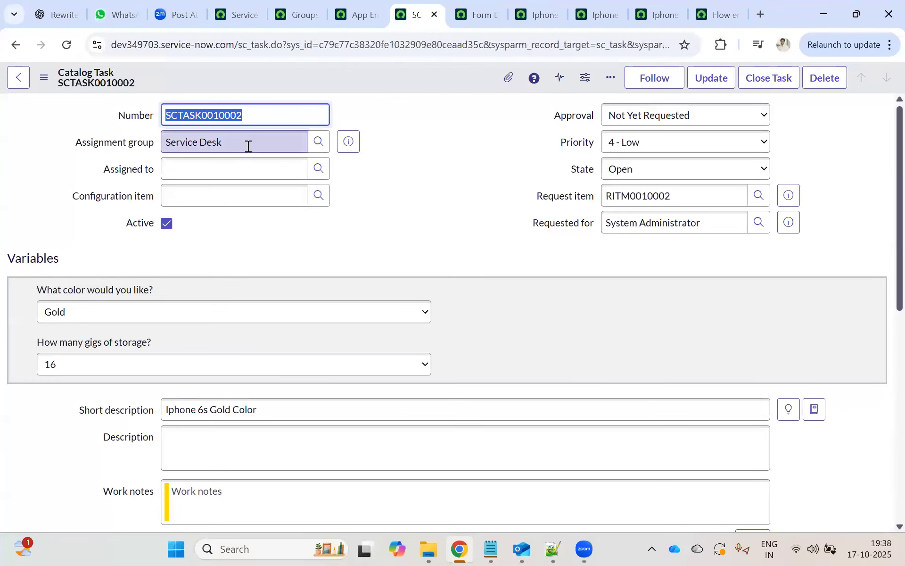
left_click(242, 144)
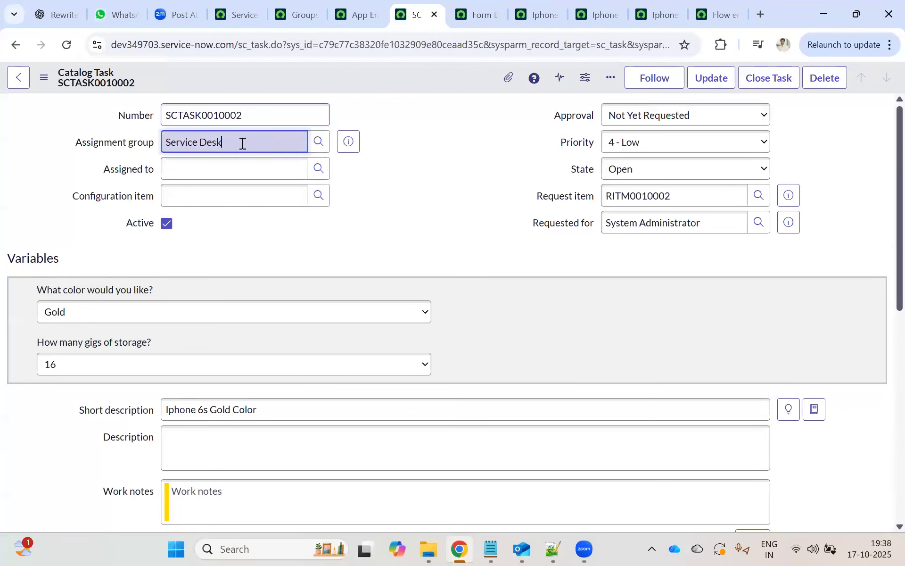
key("ctrl+a")
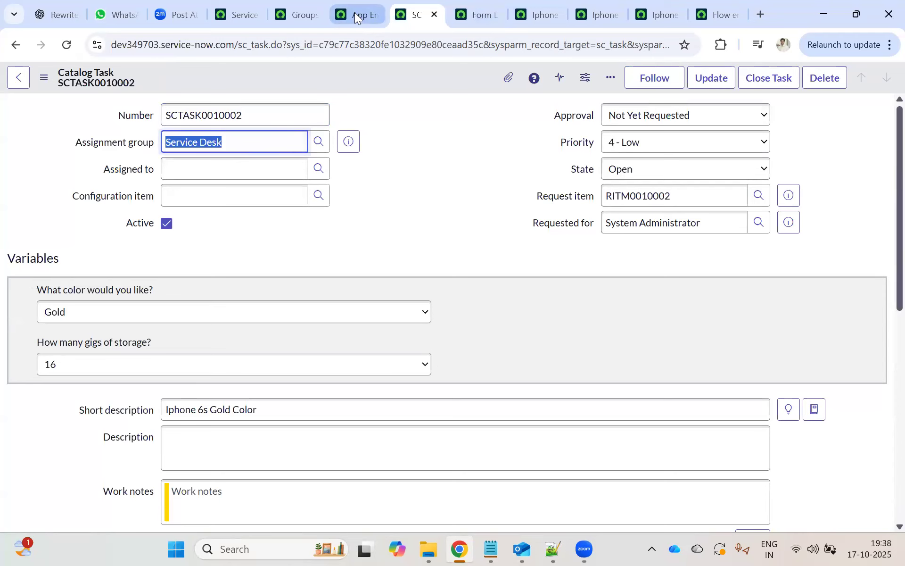
- Close the two browser tabs of the failed flow run and refresh the current run's execution details
left_click(538, 13)
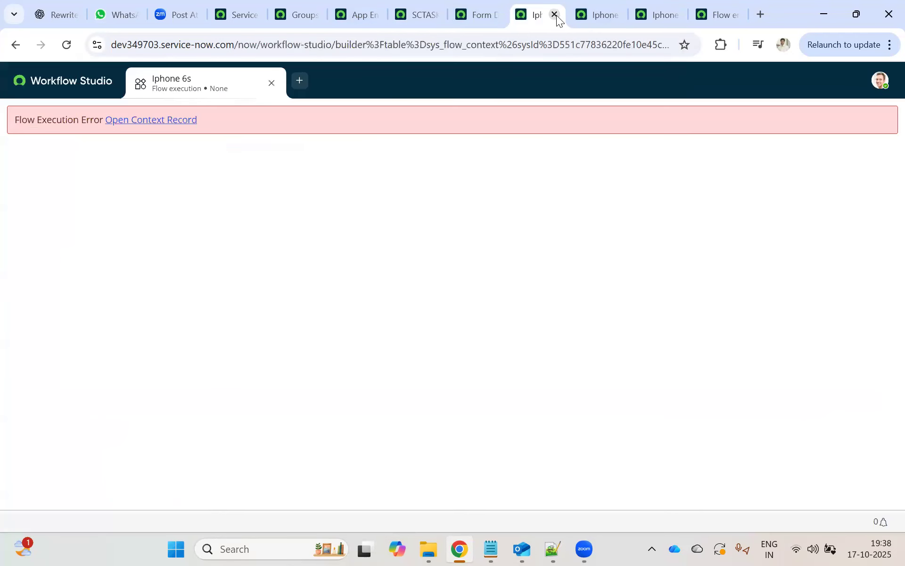
left_click(554, 15)
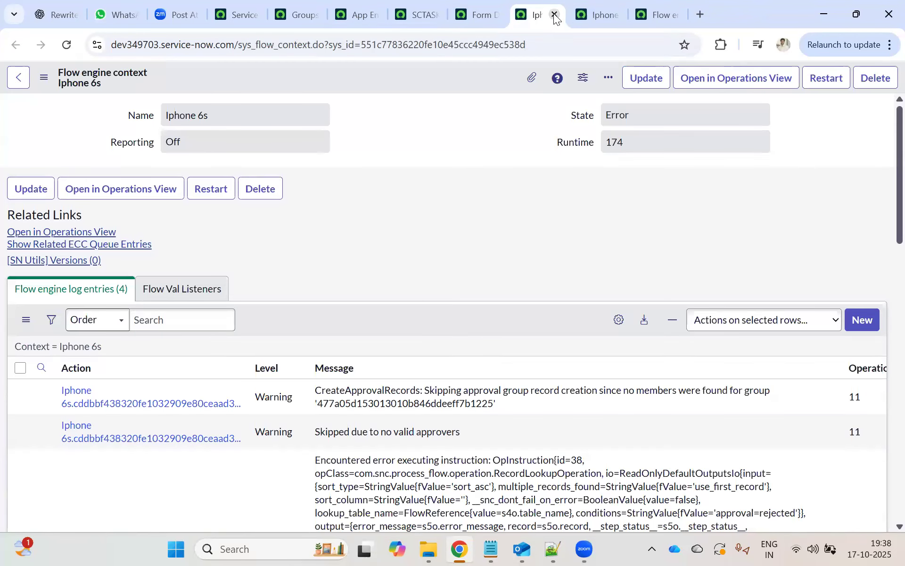
left_click(555, 15)
left_click(67, 43)
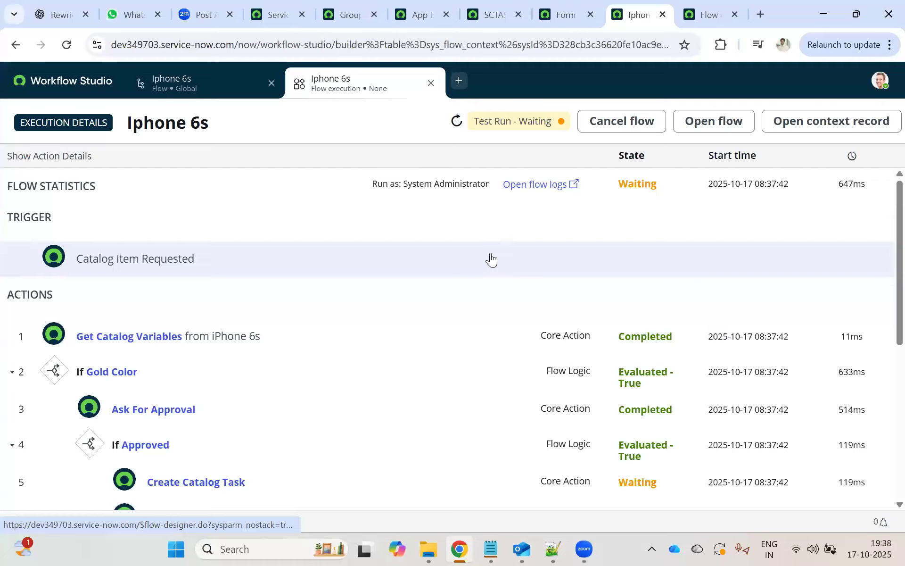
scroll(491, 259, "down", 3)
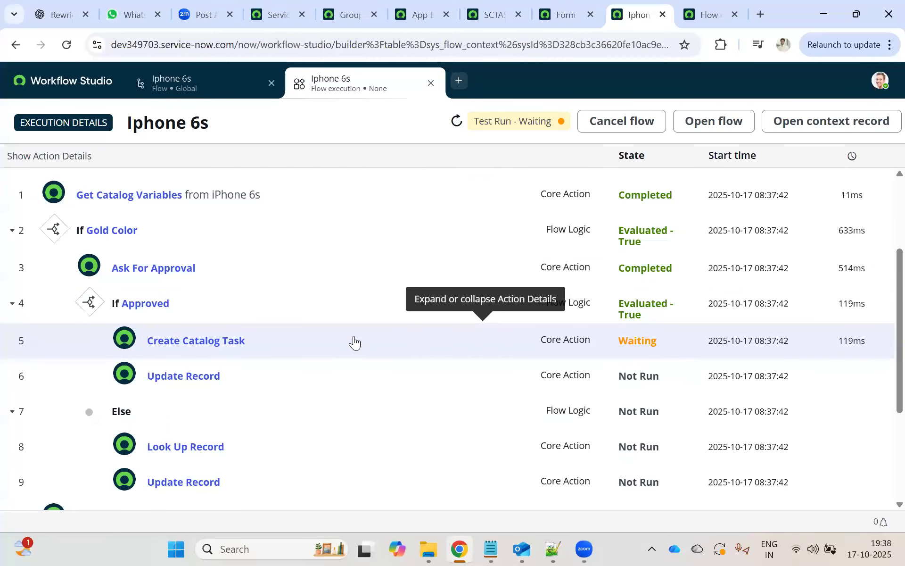
- Close the Gold color catalog task as complete and dismiss the Form Design browser tab
left_click(490, 14)
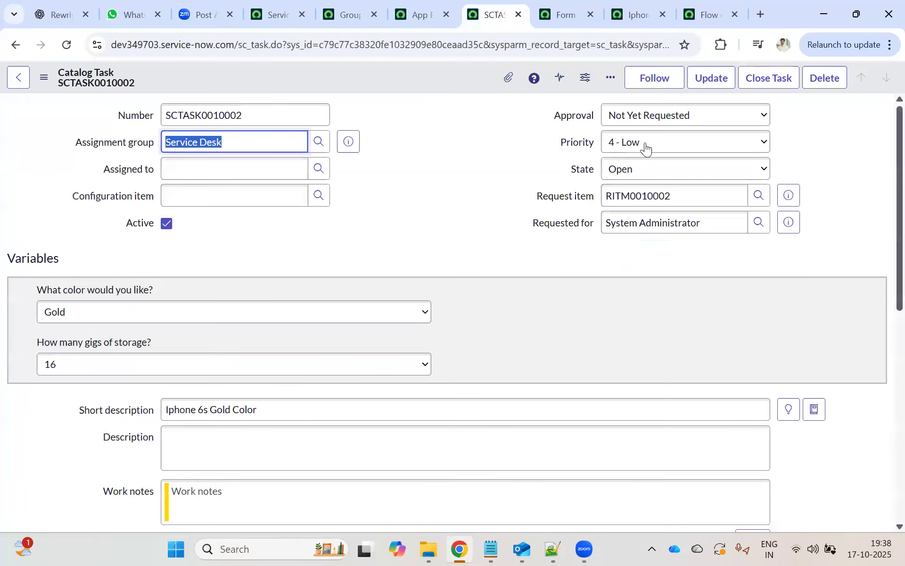
left_click(757, 84)
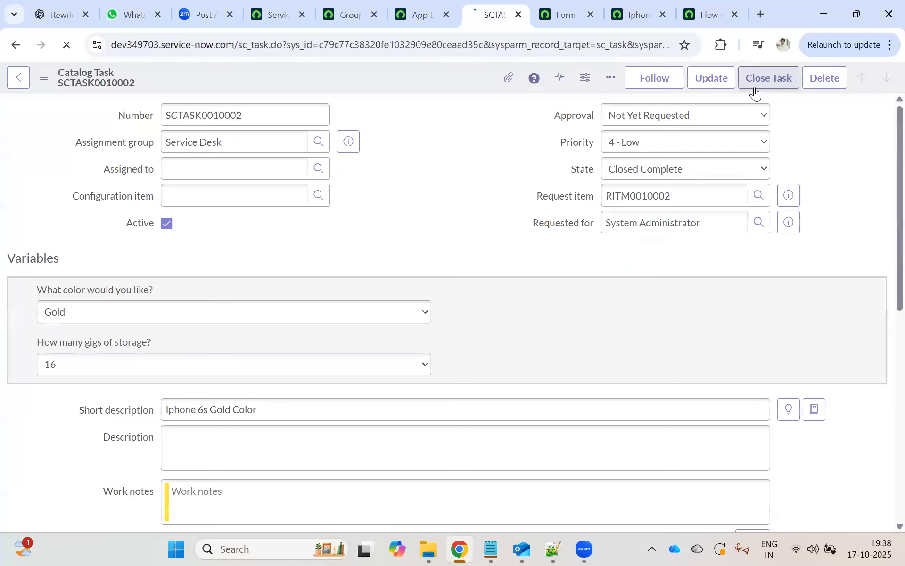
left_click(569, 5)
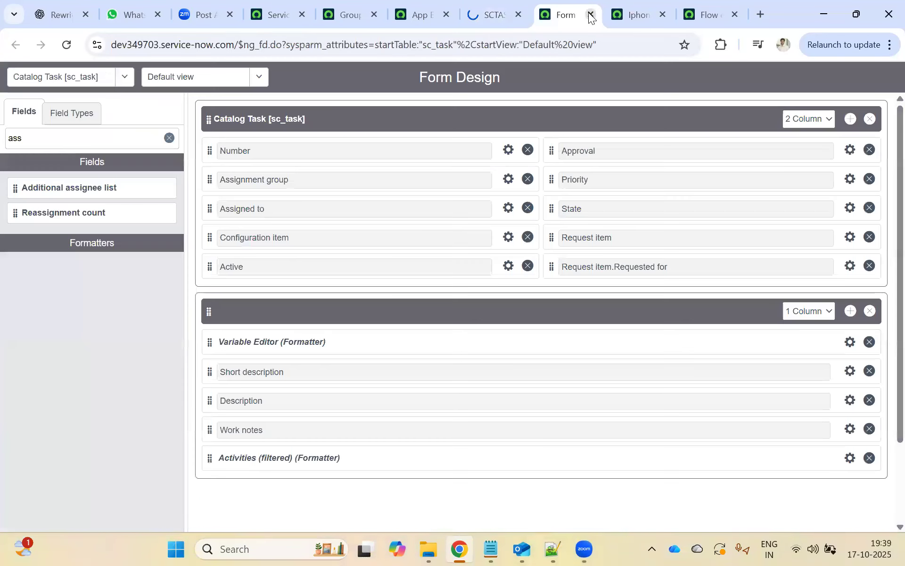
middle_click(559, 8)
- Refresh the flow's execution details and check the state of every action down to the last one
left_click(559, 8)
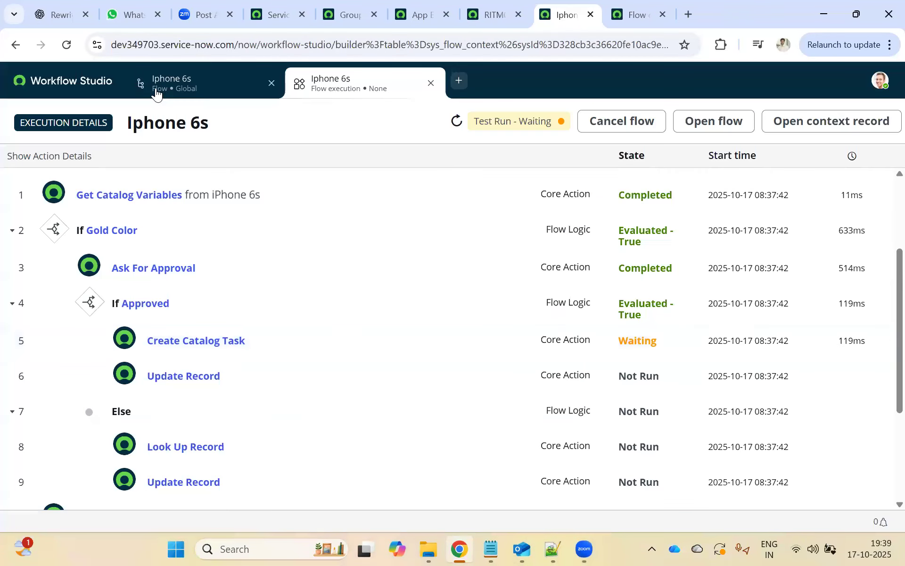
left_click(66, 44)
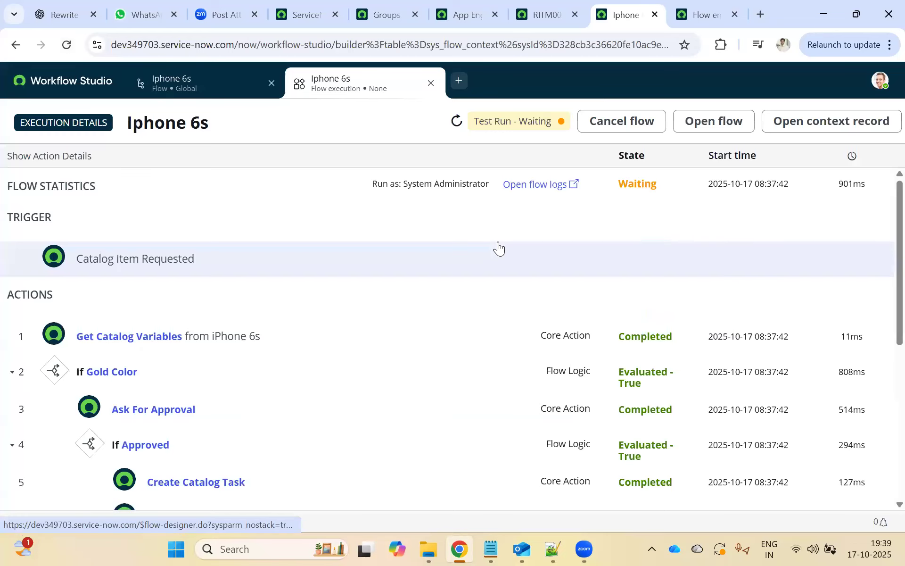
scroll(498, 247, "down", 3)
scroll(643, 375, "down", 3)
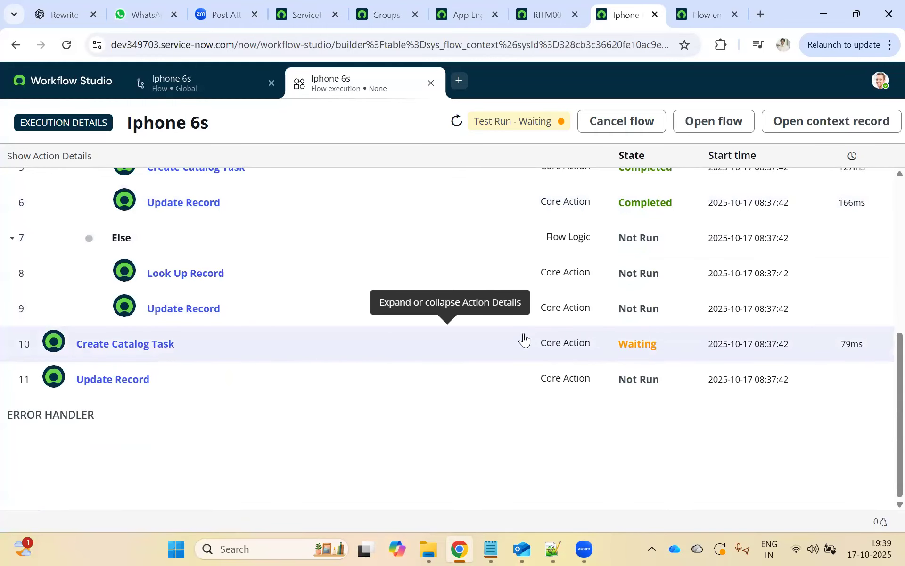
- Compare the requested item's state and catalog tasks with the action sequence in the flow's execution details
left_click(542, 14)
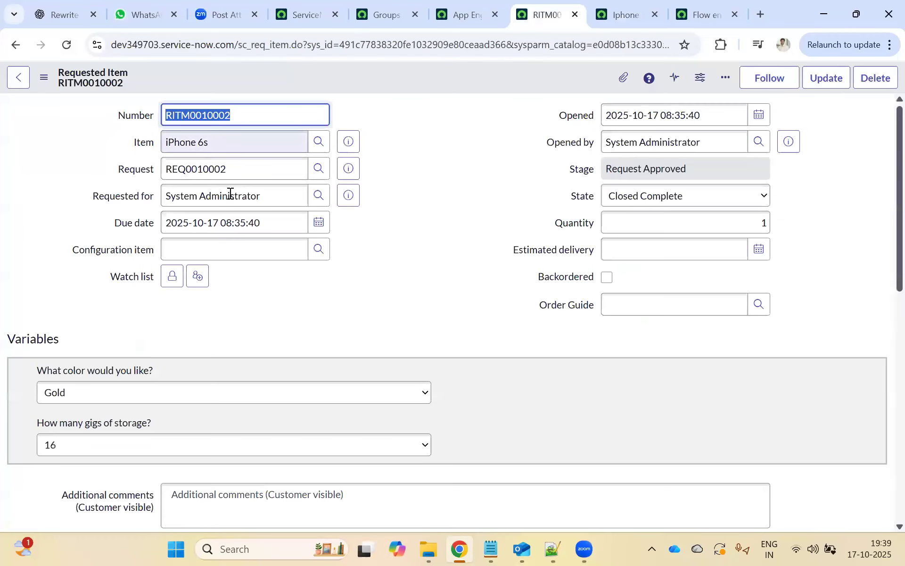
scroll(228, 195, "down", 15)
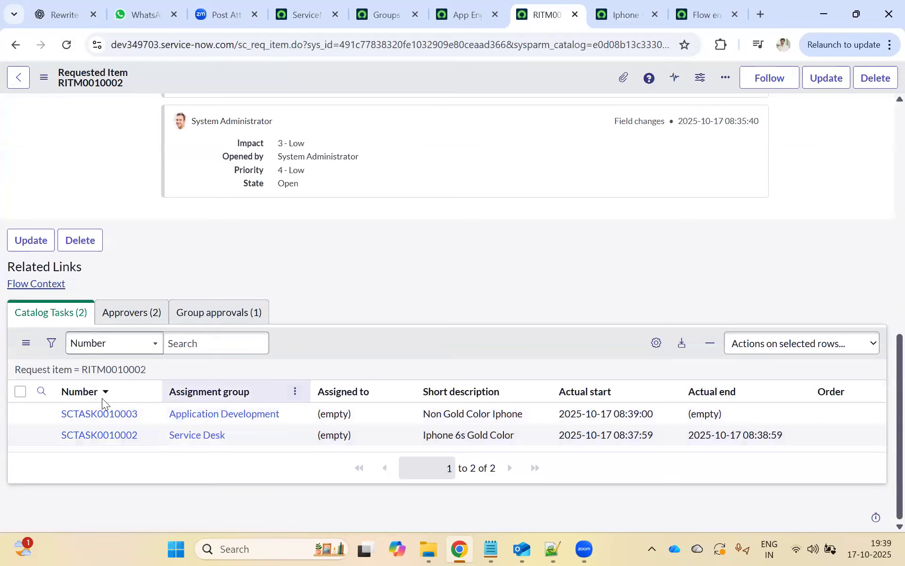
left_click(627, 15)
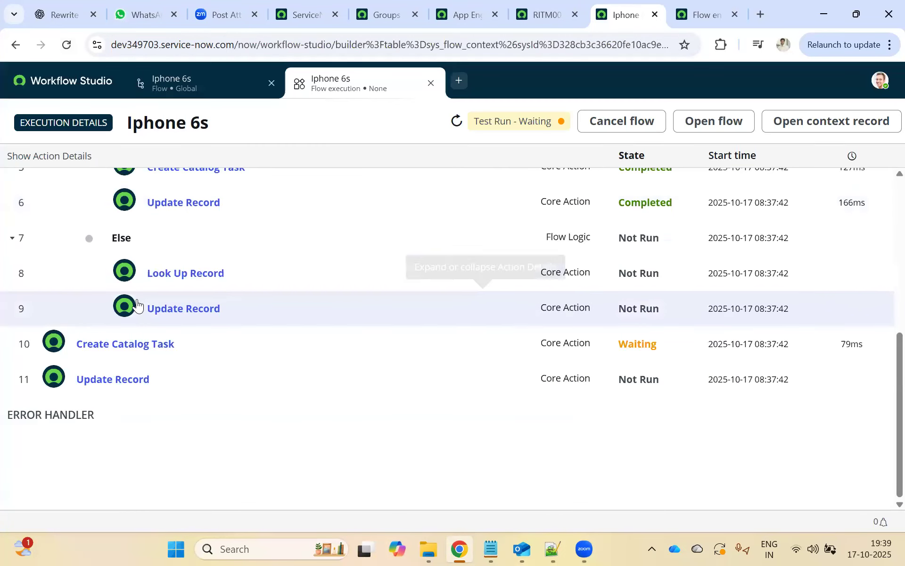
scroll(136, 303, "up", 6)
scroll(115, 303, "down", 1)
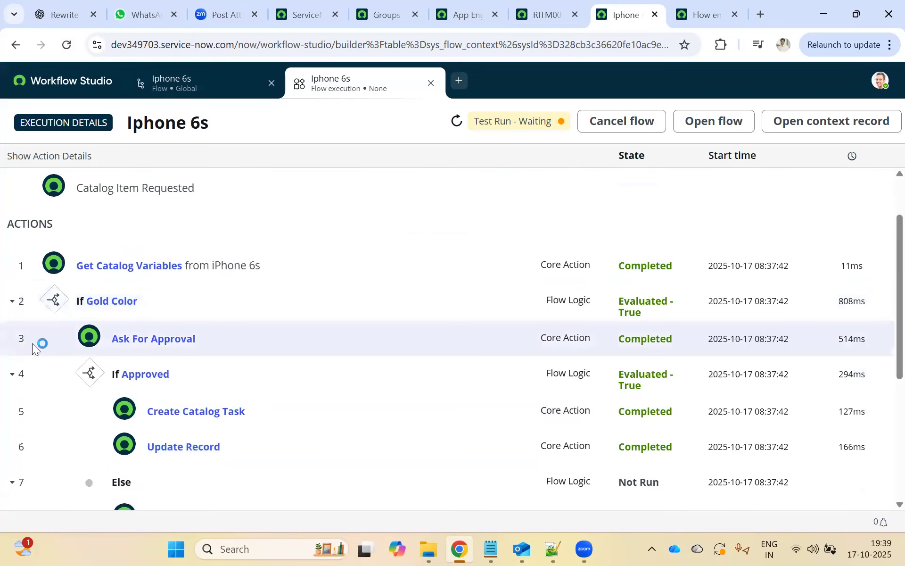
scroll(32, 343, "down", 5)
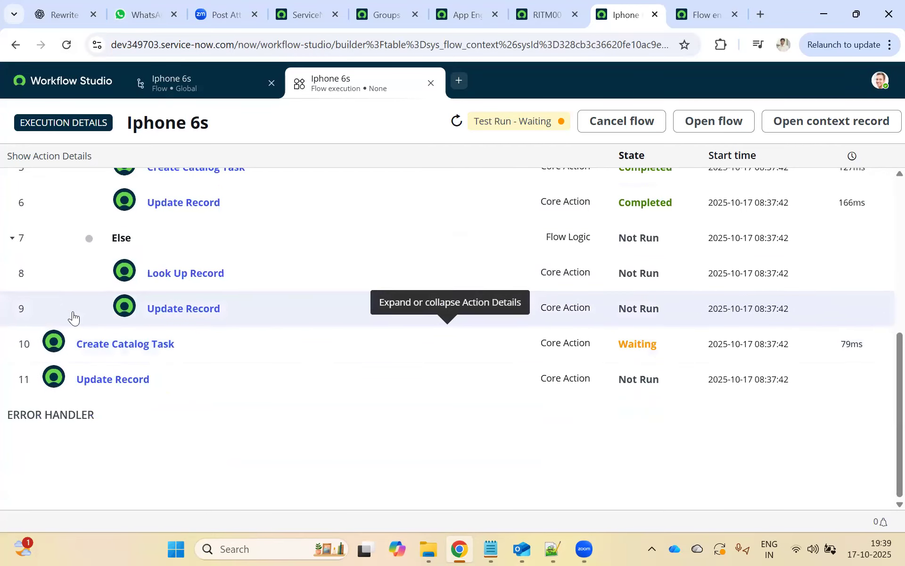
scroll(71, 292, "up", 4)
scroll(70, 342, "down", 4)
scroll(75, 336, "up", 3)
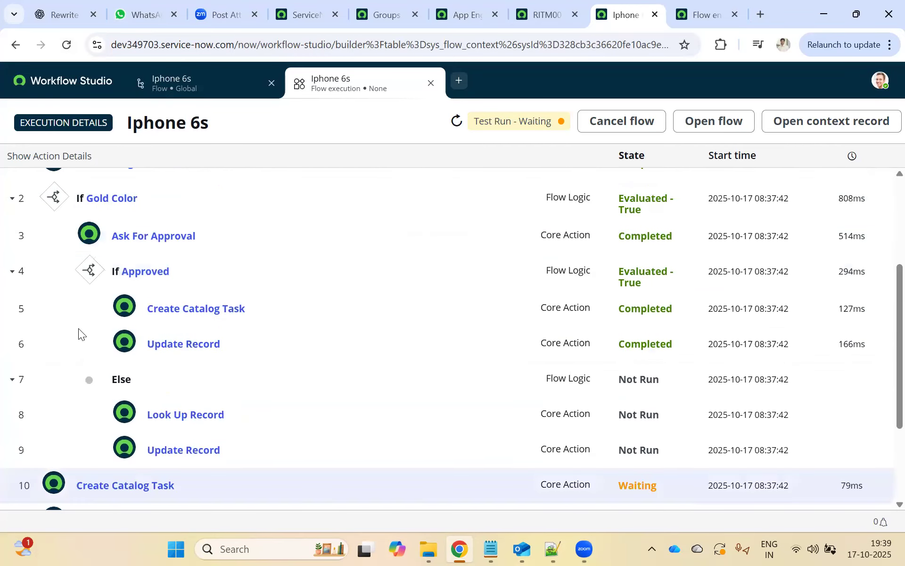
- Review the flow's execution details, tracing the Gold Color, approval and Else branches through to the final catalog task and record update
scroll(106, 343, "down", 4)
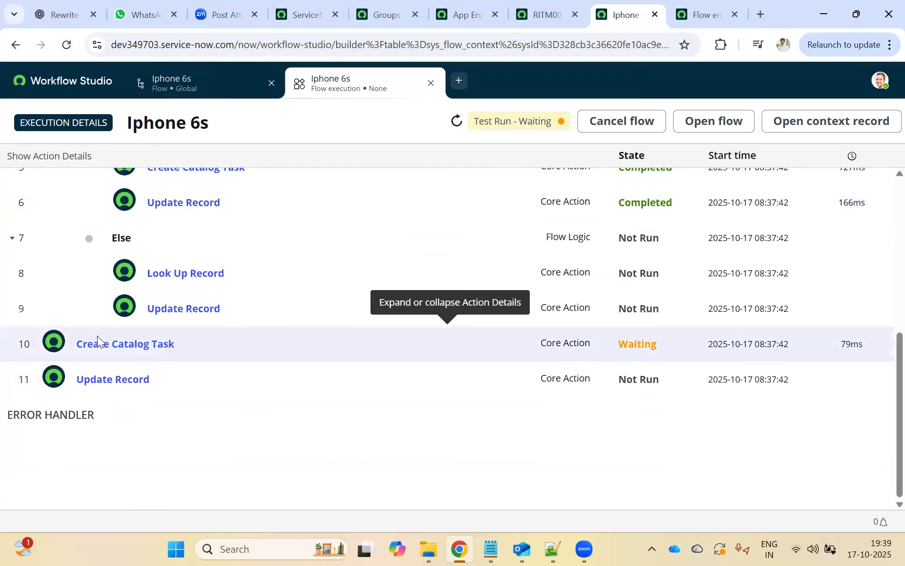
scroll(96, 326, "up", 5)
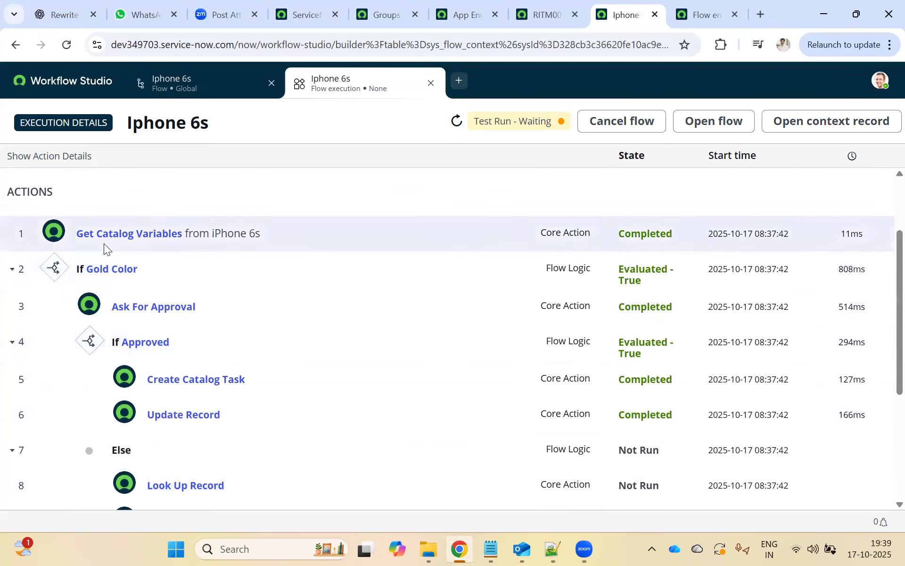
scroll(100, 267, "down", 3)
scroll(73, 249, "up", 5)
scroll(73, 249, "down", 5)
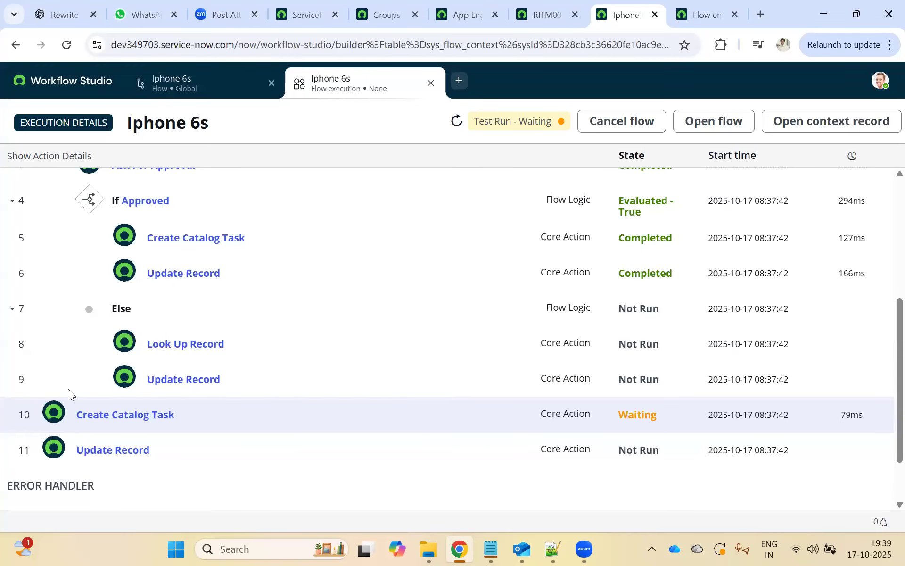
scroll(75, 281, "up", 3)
scroll(86, 370, "down", 5)
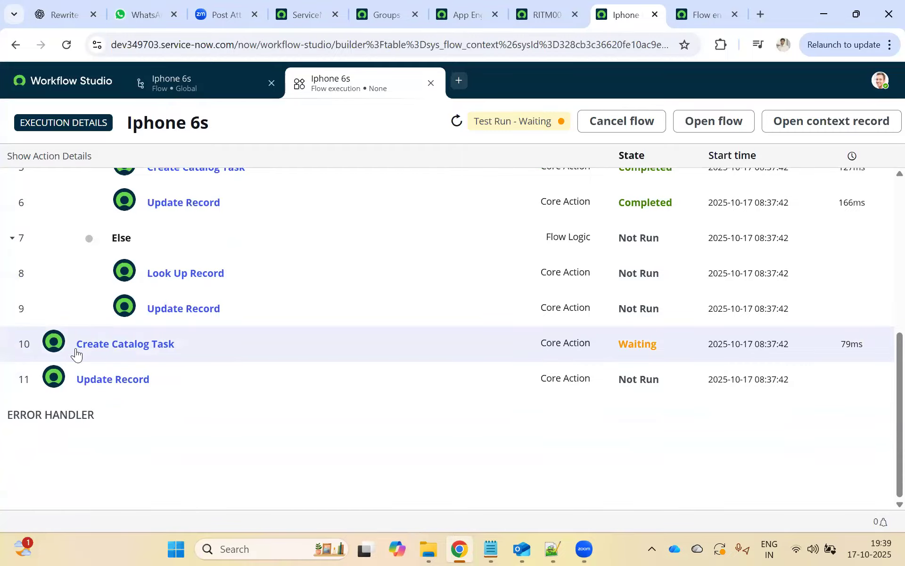
scroll(89, 307, "up", 7)
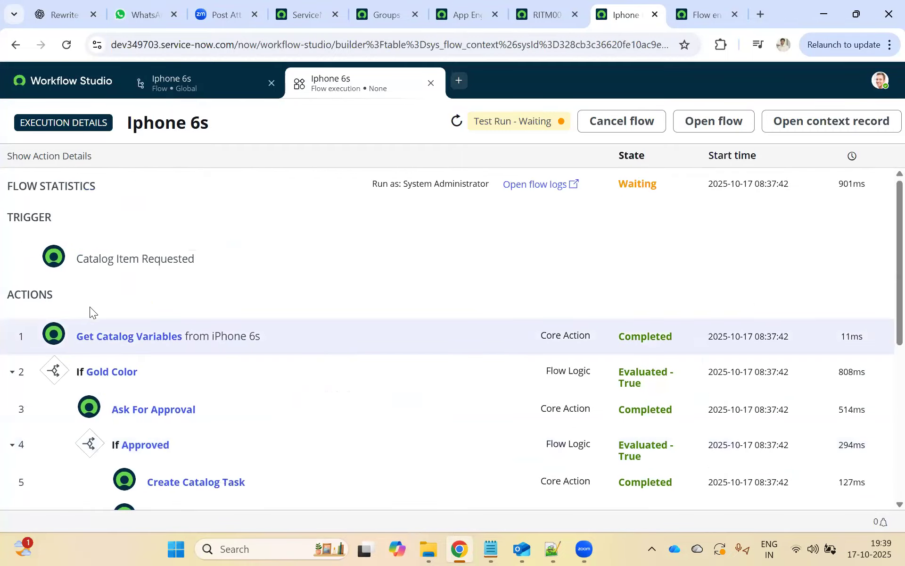
scroll(92, 264, "down", 3)
scroll(123, 306, "down", 4)
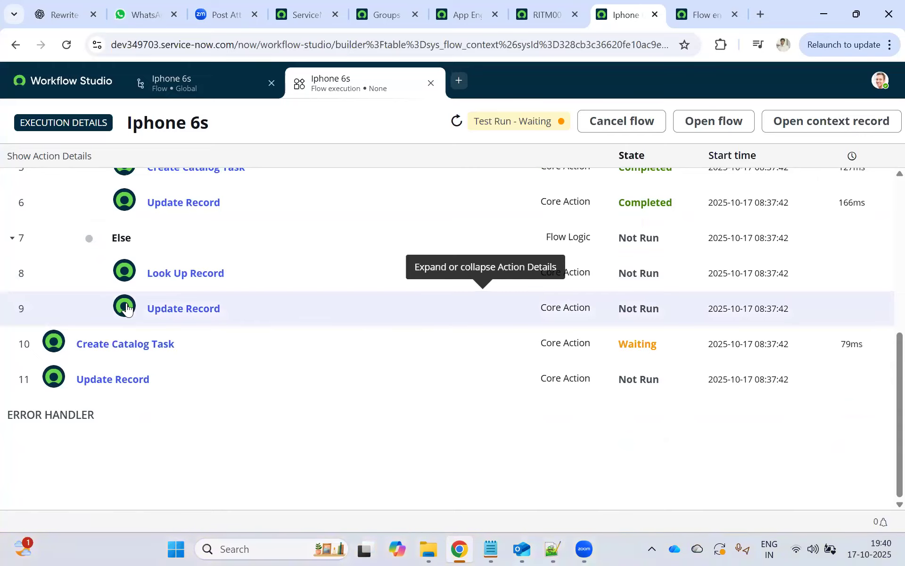
scroll(113, 307, "up", 4)
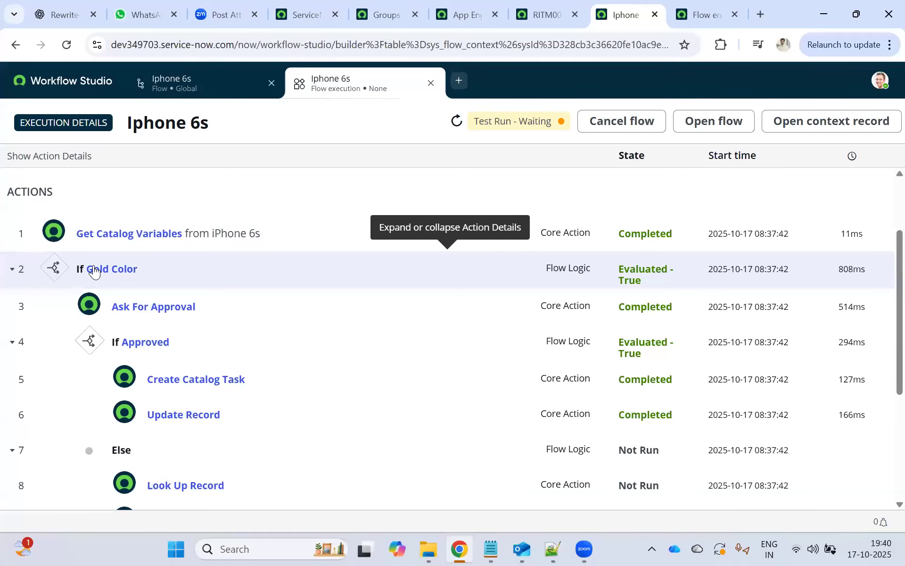
scroll(92, 273, "down", 3)
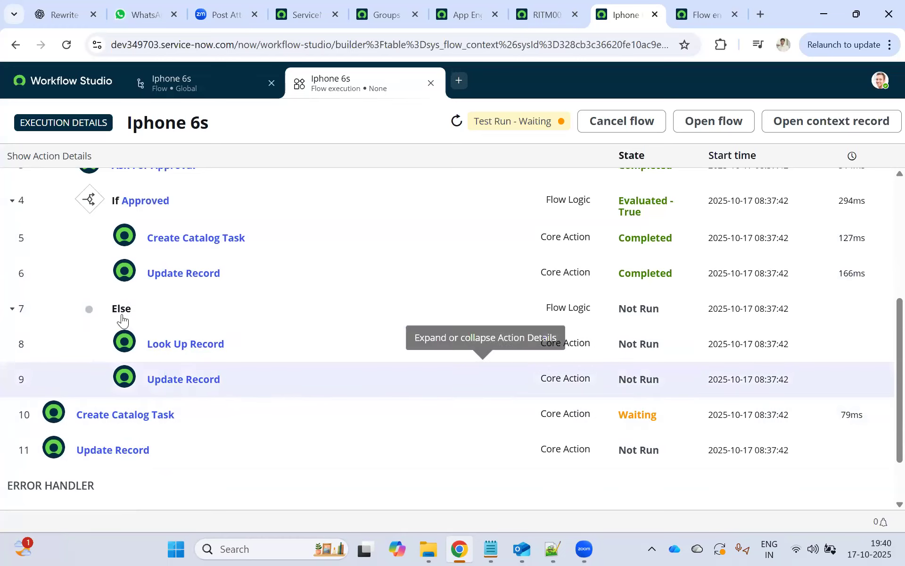
scroll(72, 264, "up", 3)
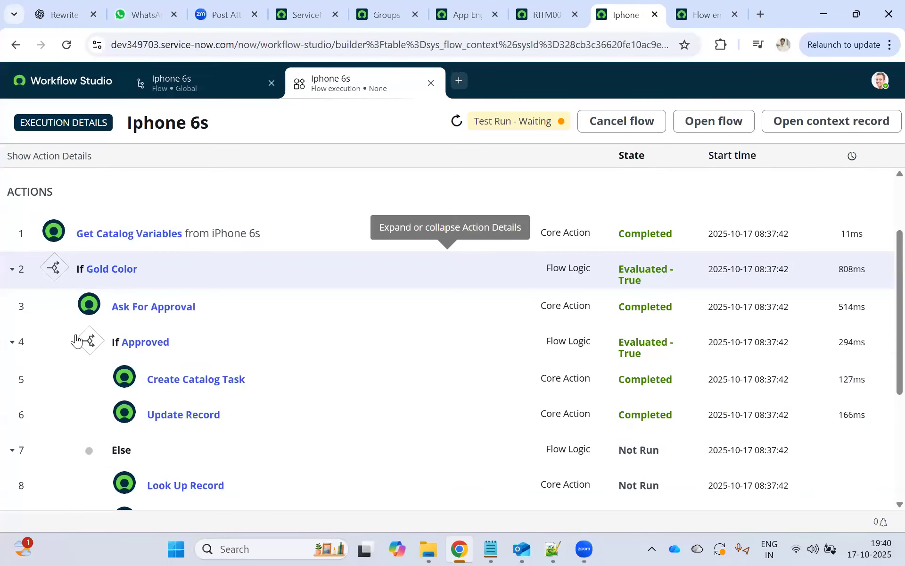
scroll(95, 378, "down", 3)
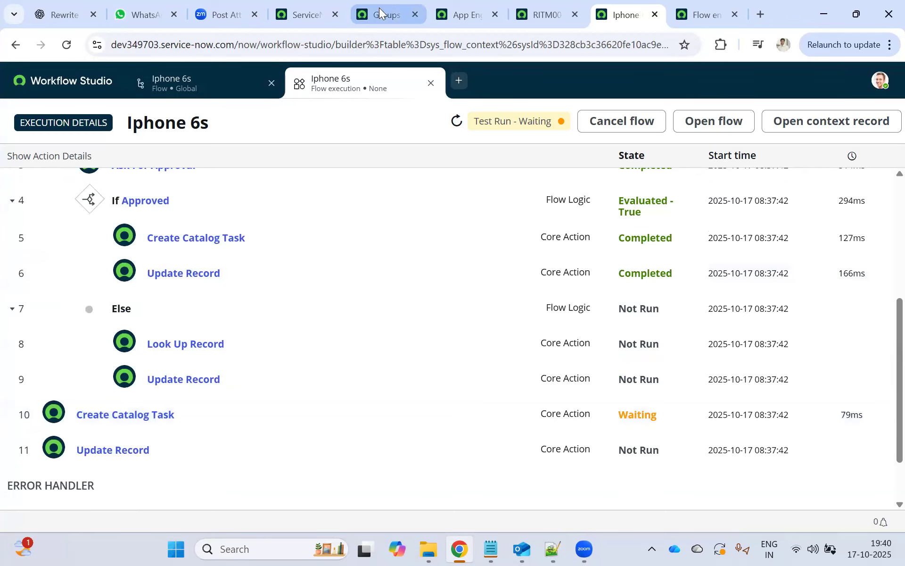
- Return to the ServiceNow home page, filter the navigator for "workflow" and open the Workflow Editor
left_click(379, 12)
left_click(299, 15)
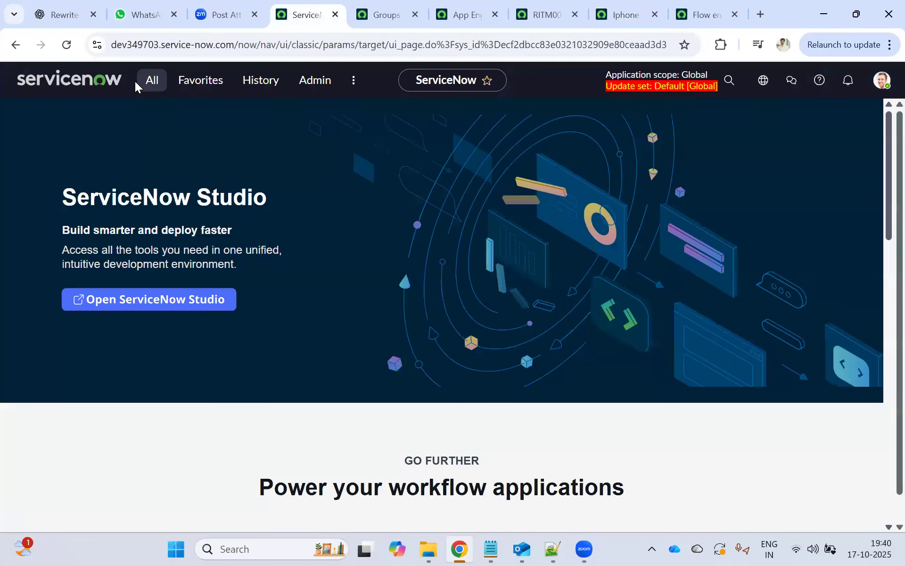
left_click(146, 84)
type("flo")
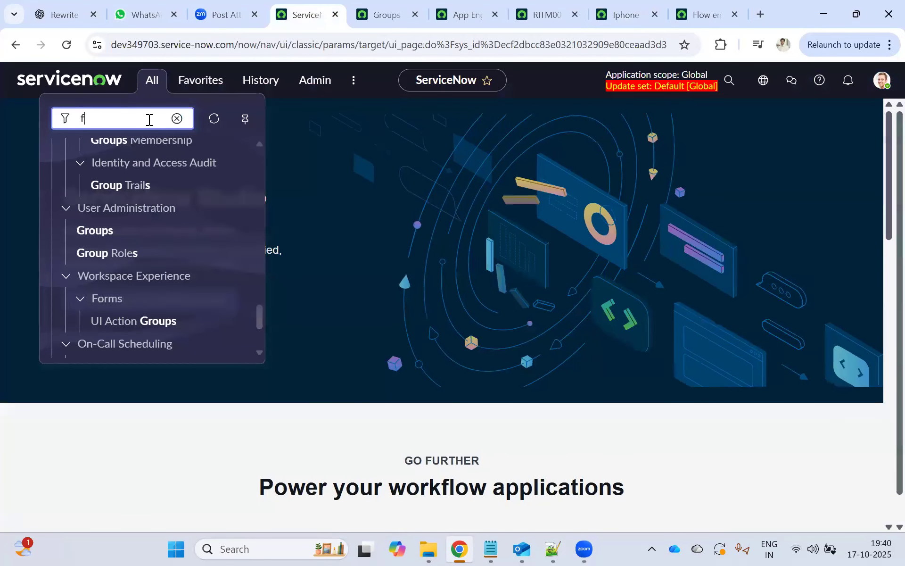
key("BackSpace")
key("BackSpace")
key("BackSpace")
type("work")
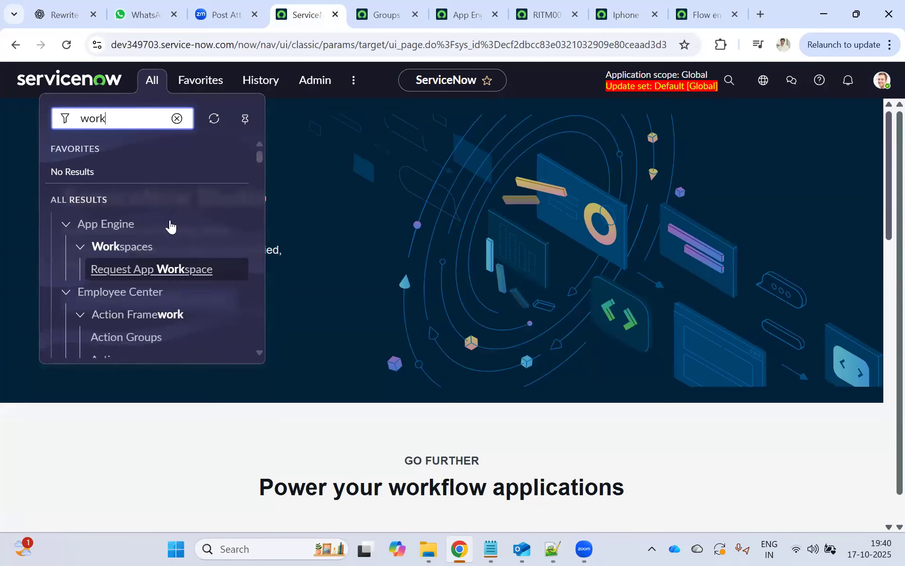
scroll(160, 227, "down", 6)
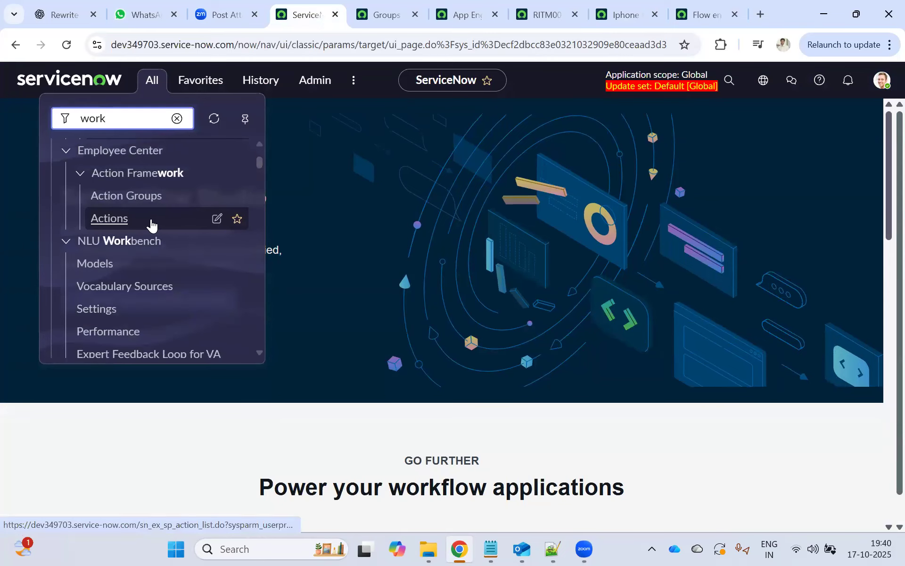
scroll(147, 229, "up", 2)
scroll(144, 229, "up", 3)
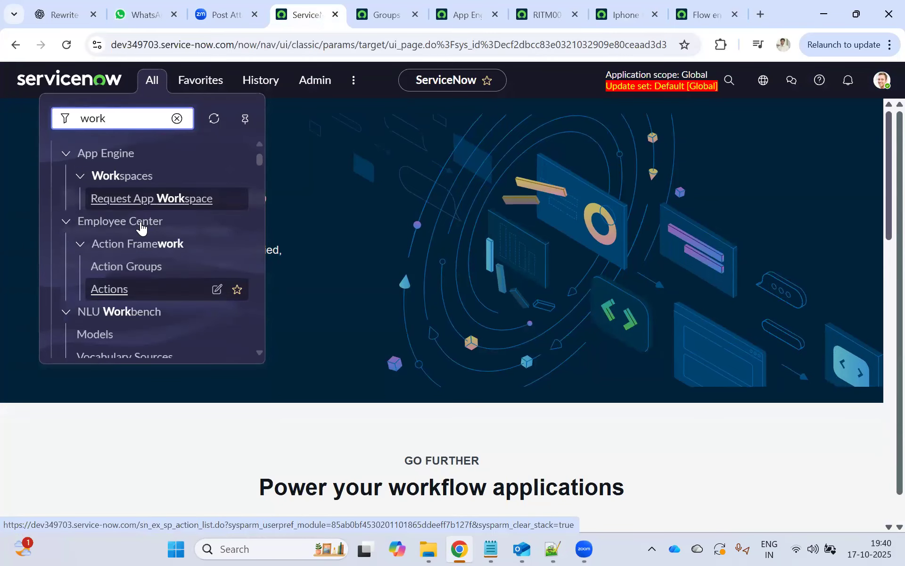
scroll(126, 198, "up", 2)
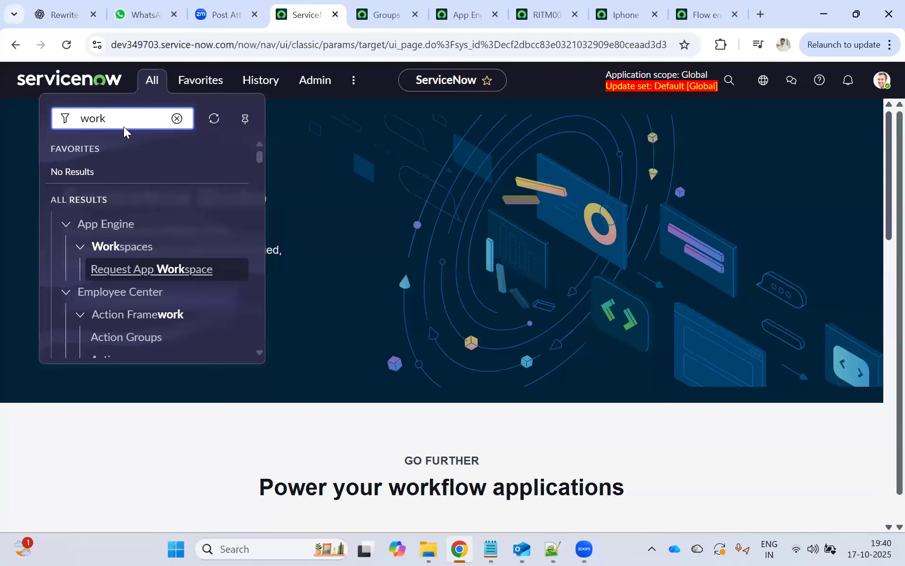
type("flow")
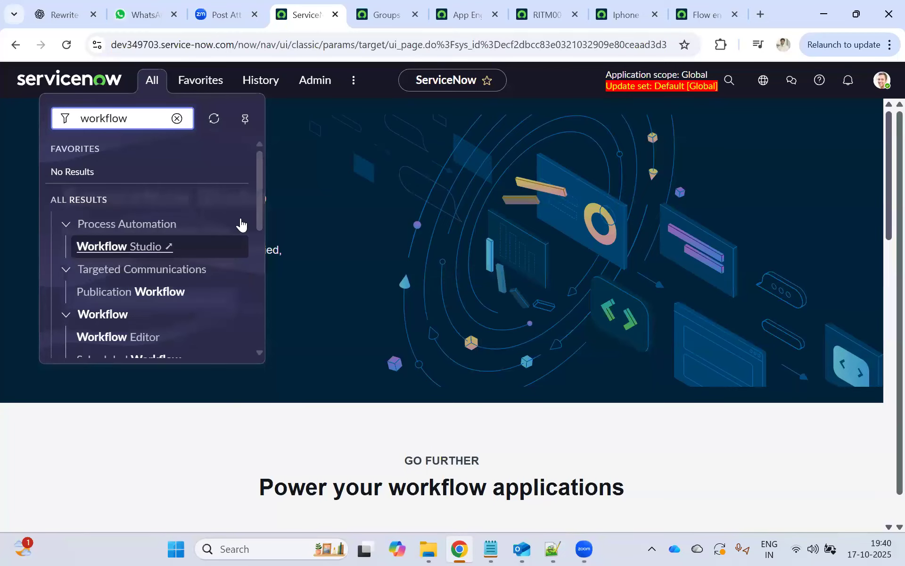
left_click(137, 338)
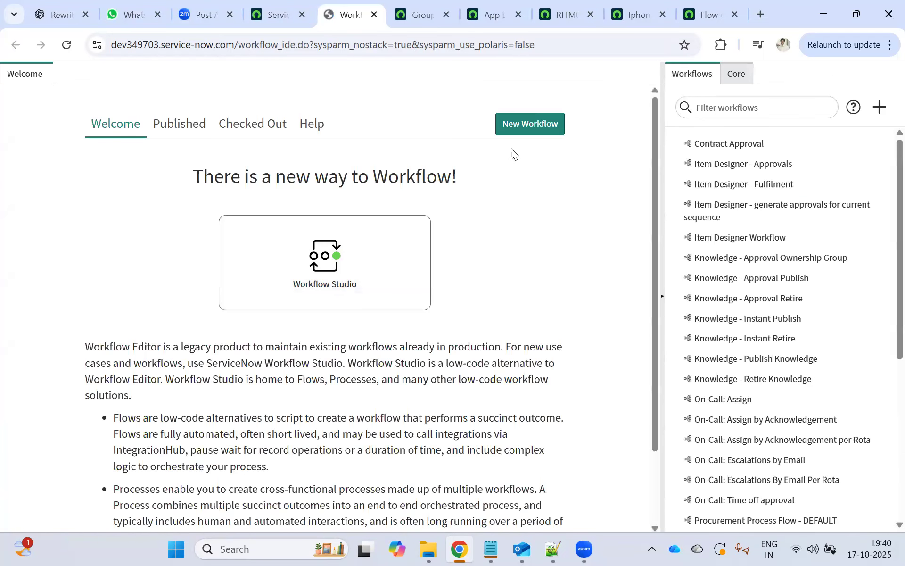
- Create a new workflow named Iphone on the Requested Item [sc_req_item] table, keeping the default stage settings
left_click(525, 127)
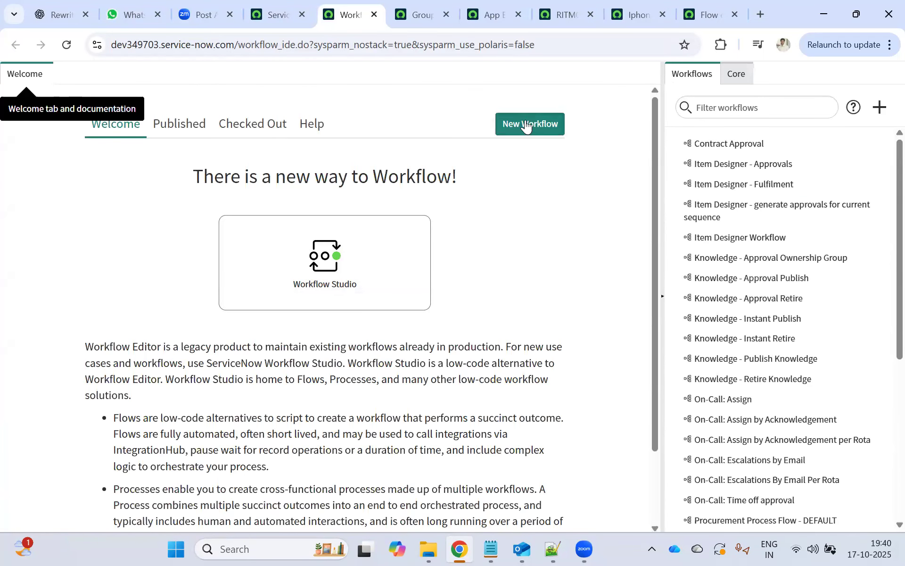
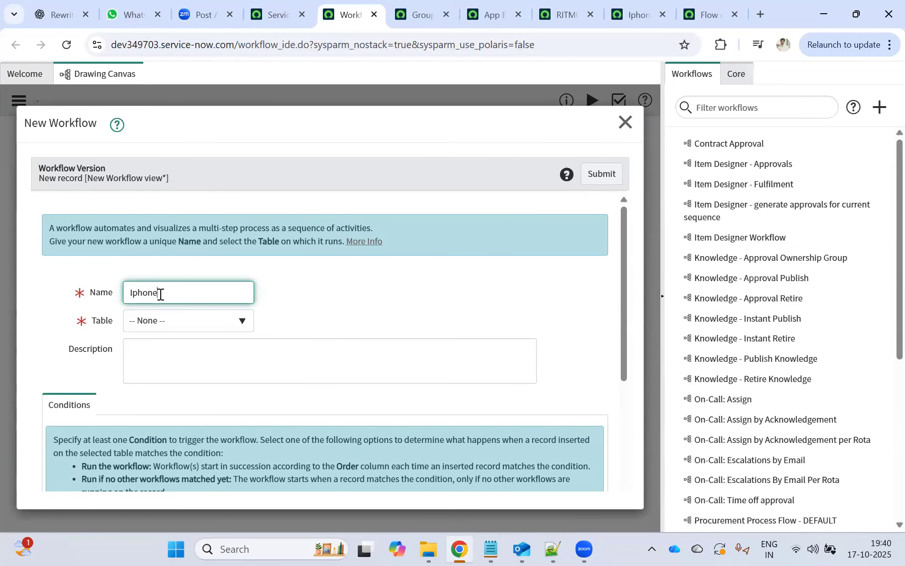
left_click(138, 321)
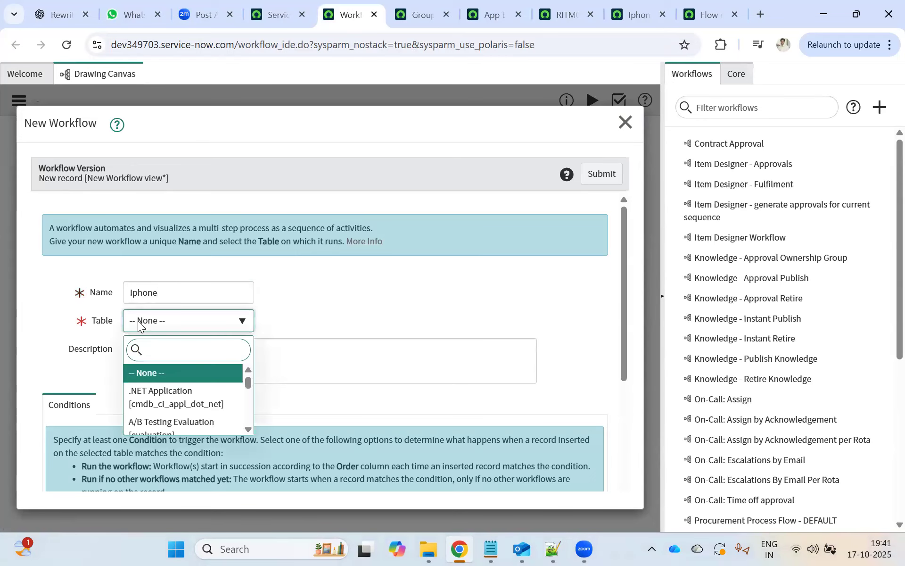
type("sc_req")
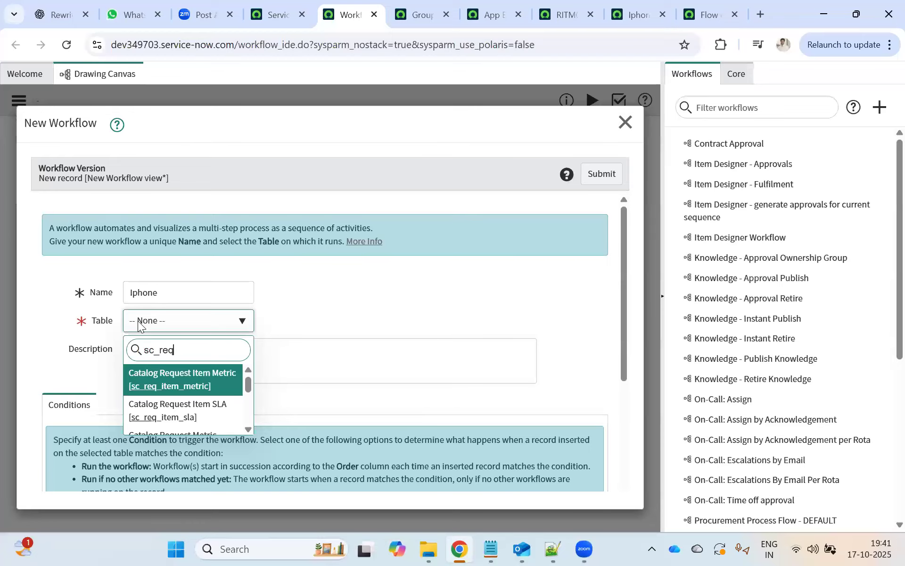
type("_item")
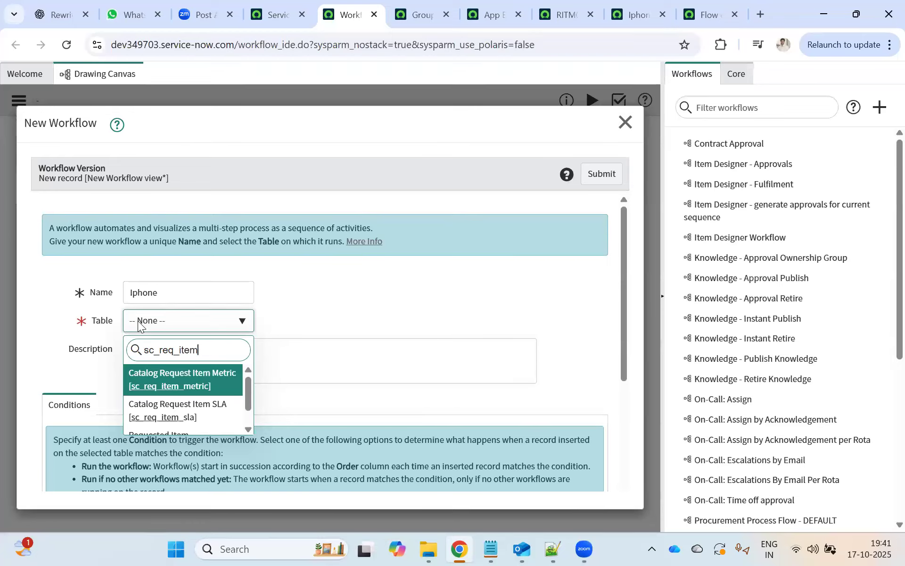
scroll(196, 408, "down", 1)
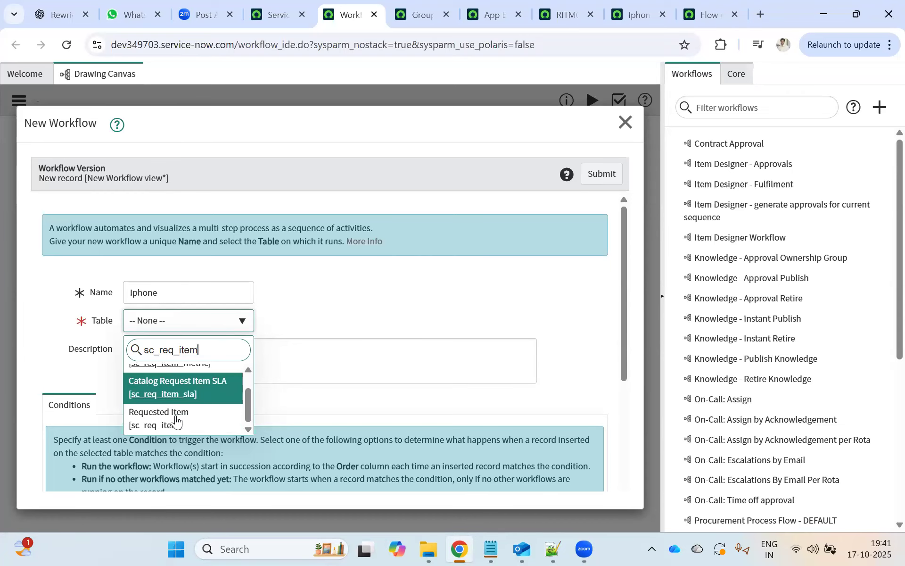
left_click(161, 417)
scroll(214, 322, "down", 3)
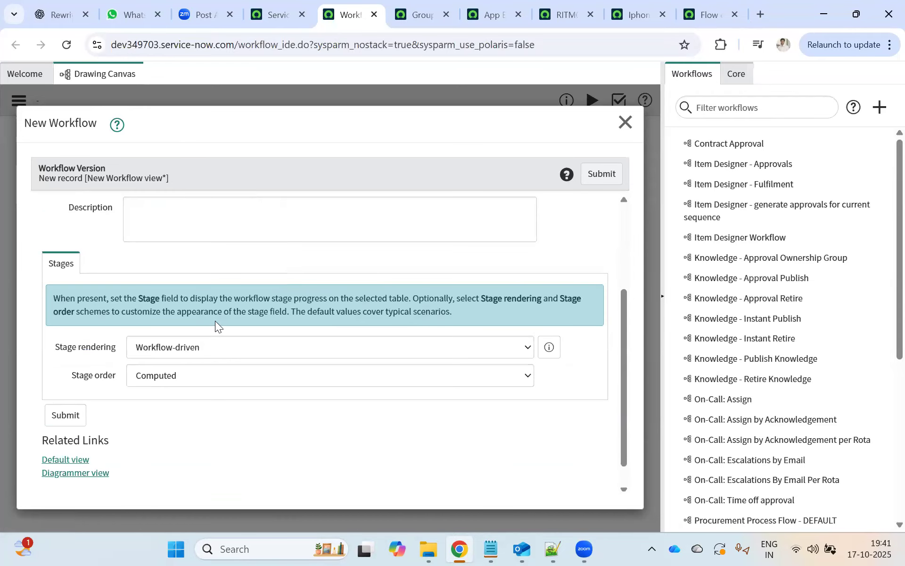
left_click(601, 175)
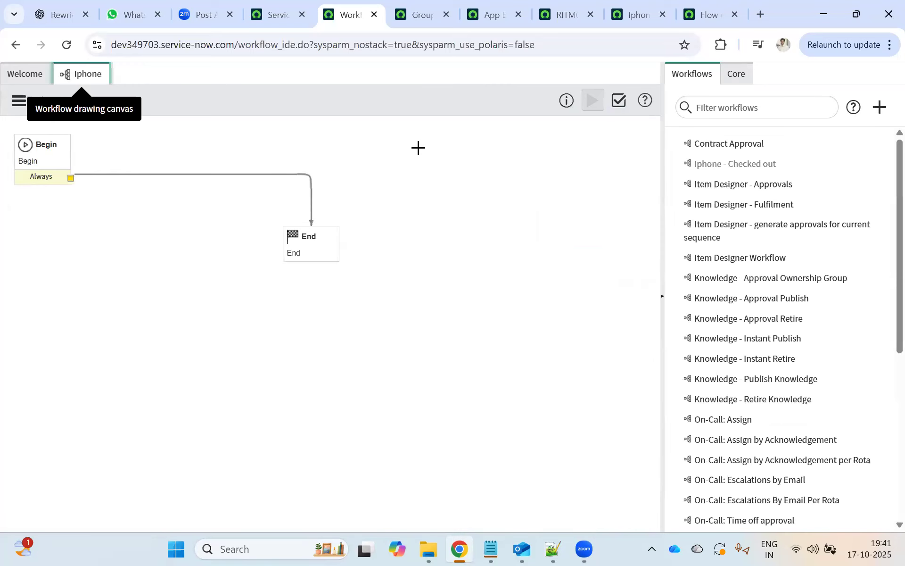
- Find the If core activity, add it to the Iphone workflow canvas and name it Gold
left_click(728, 76)
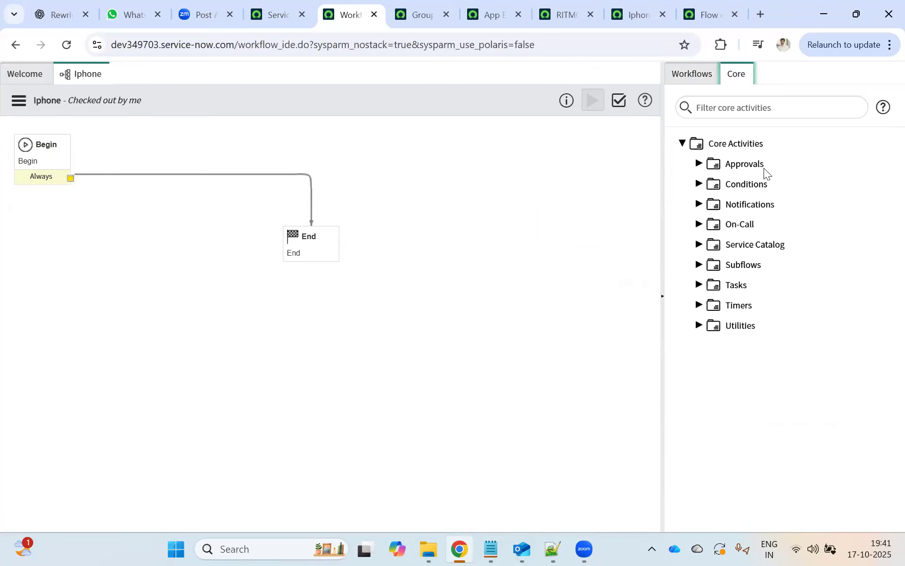
left_click(725, 109)
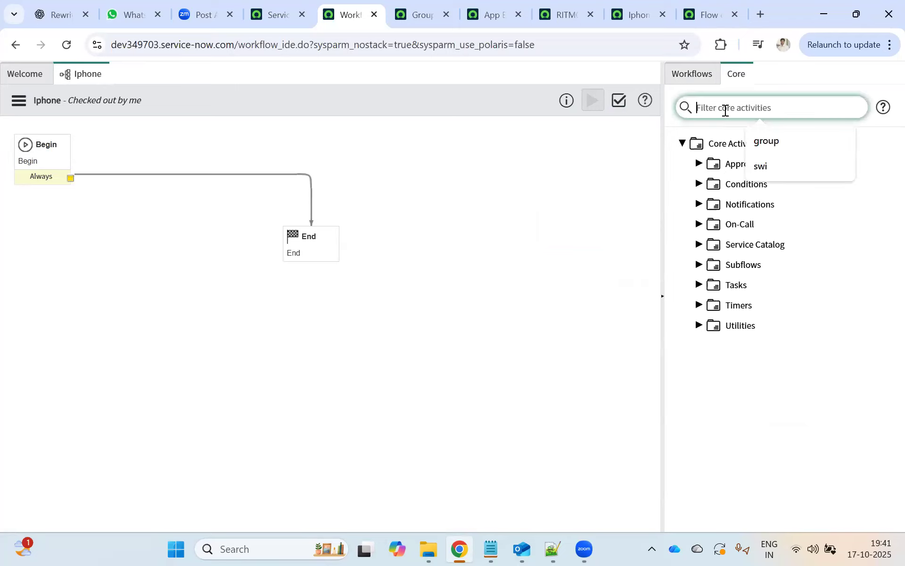
type("if")
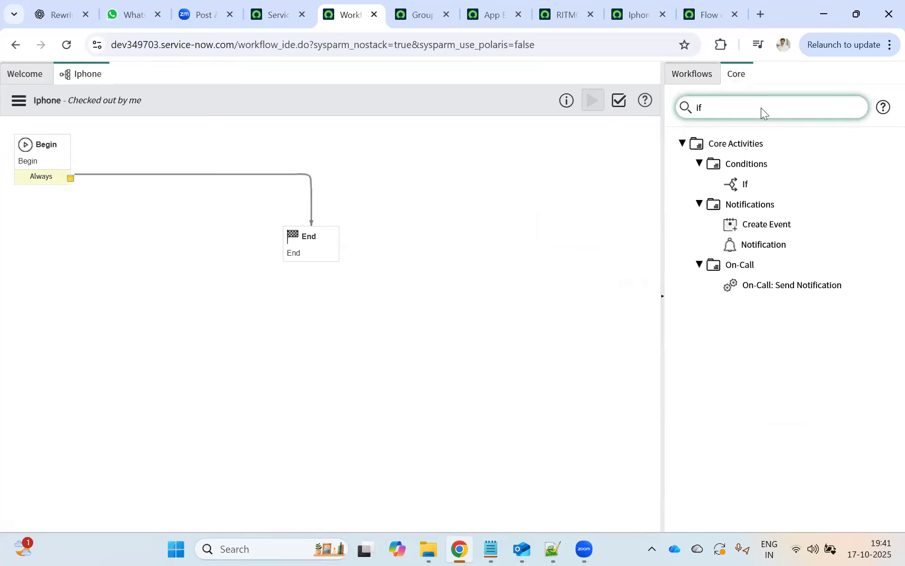
left_click_drag(290, 181, 198, 148)
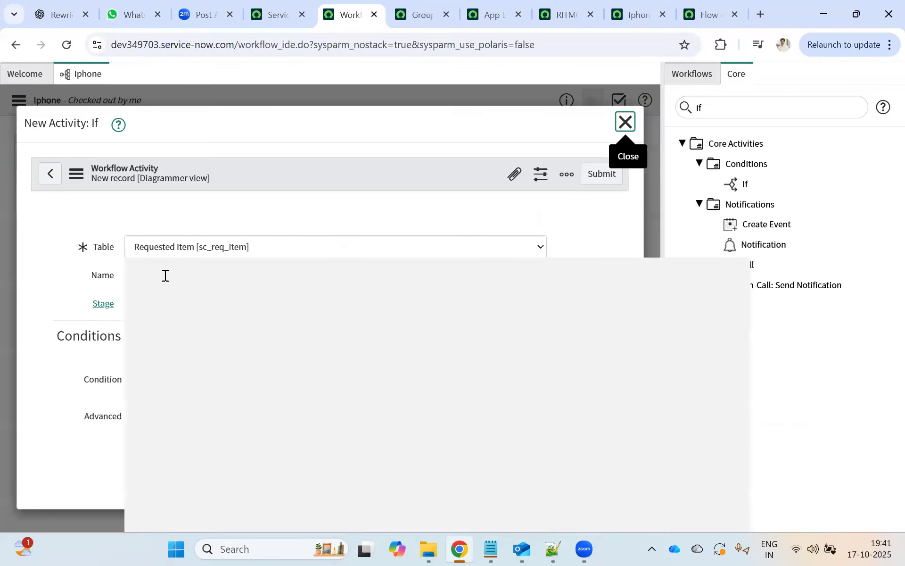
left_click(164, 275)
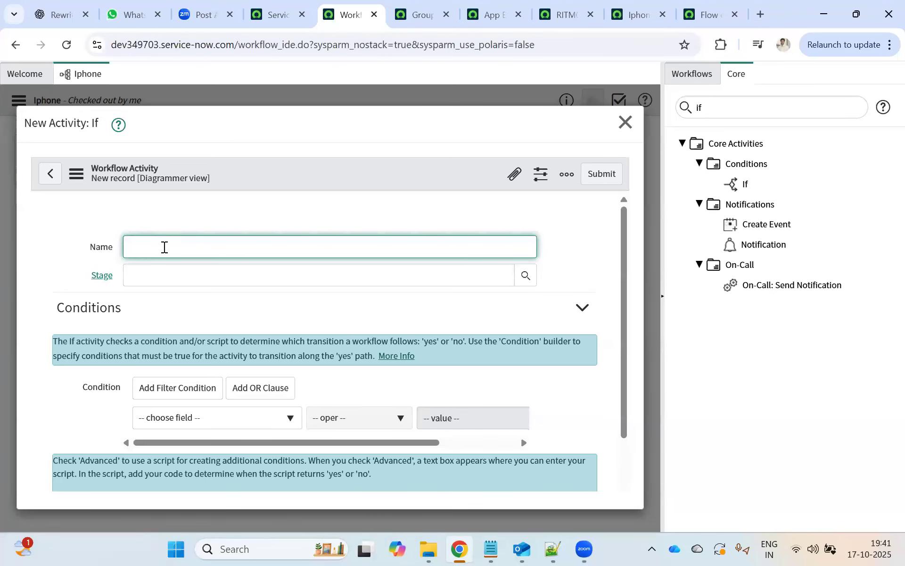
type("Gogoi")
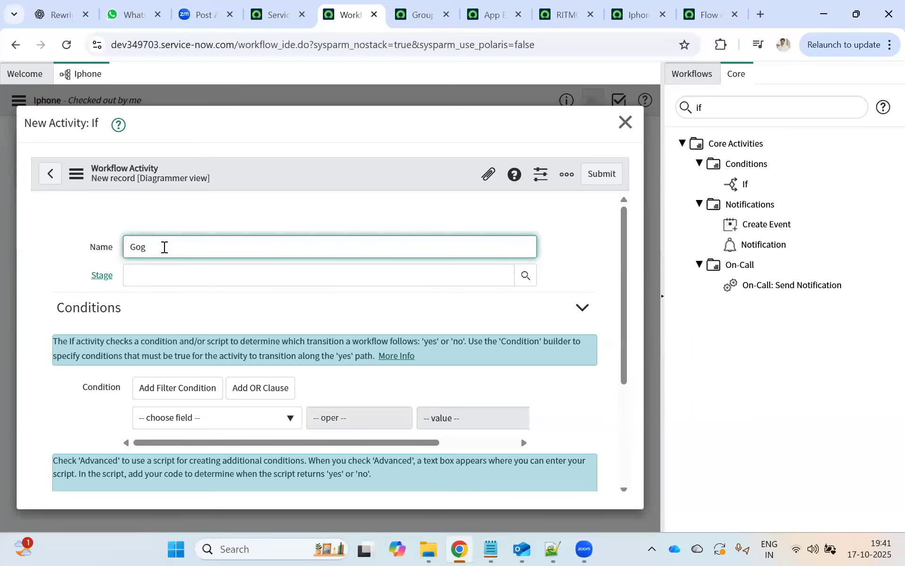
- Set the Gold activity's condition field to Variables and open the lookup for its catalog item
left_click(192, 416)
type("var")
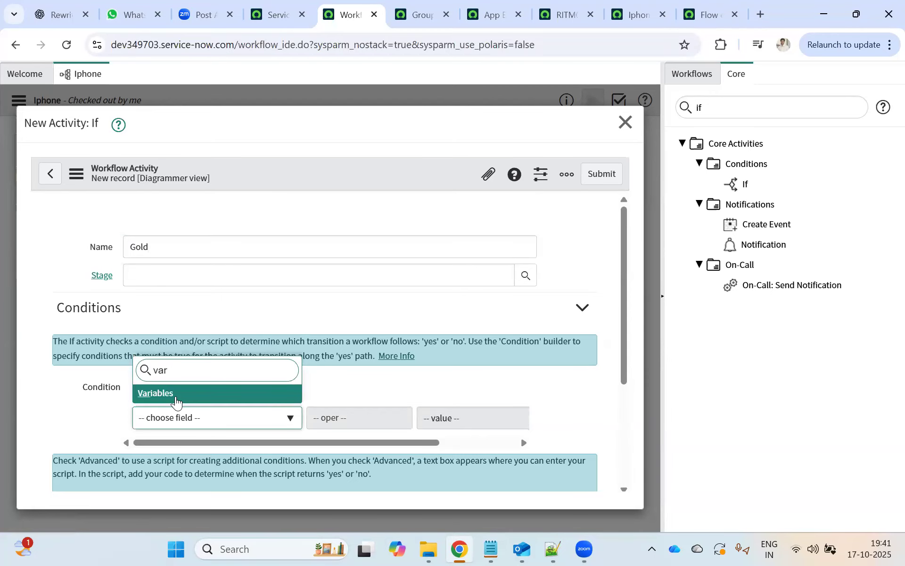
key("Return")
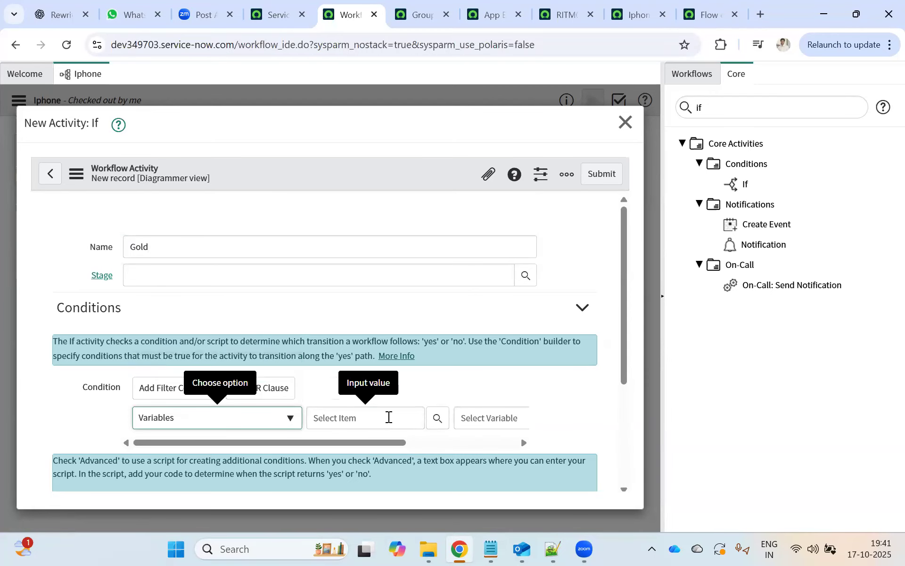
left_click(435, 417)
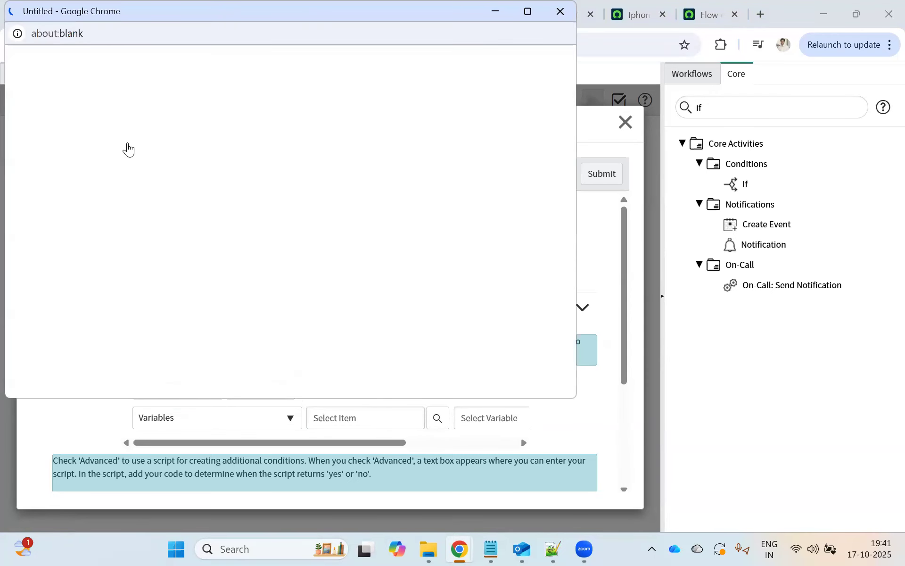
left_click(93, 170)
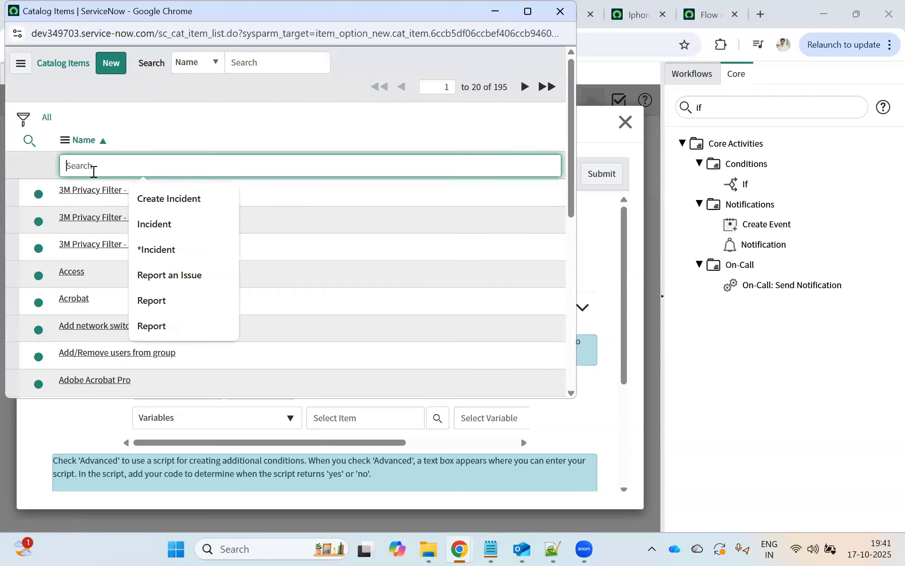
type("Iph")
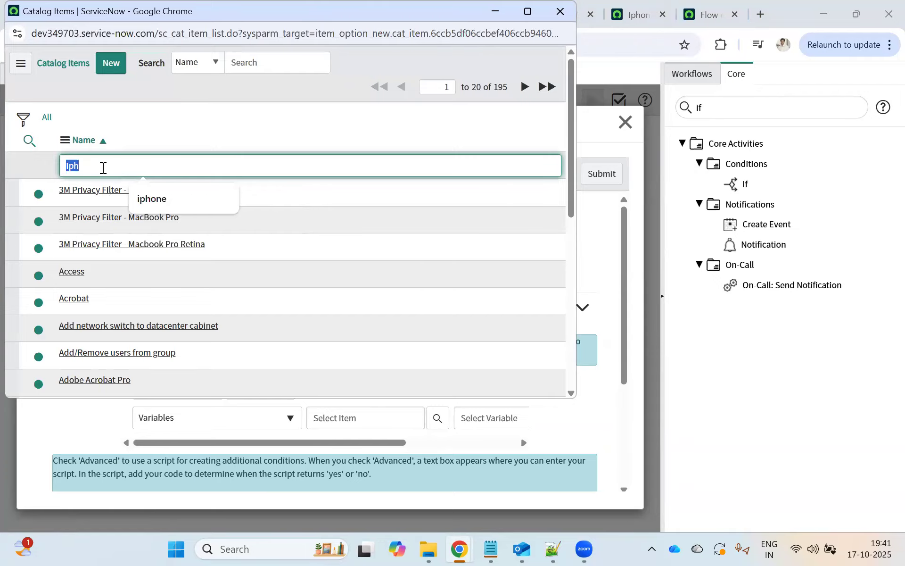
type("colr")
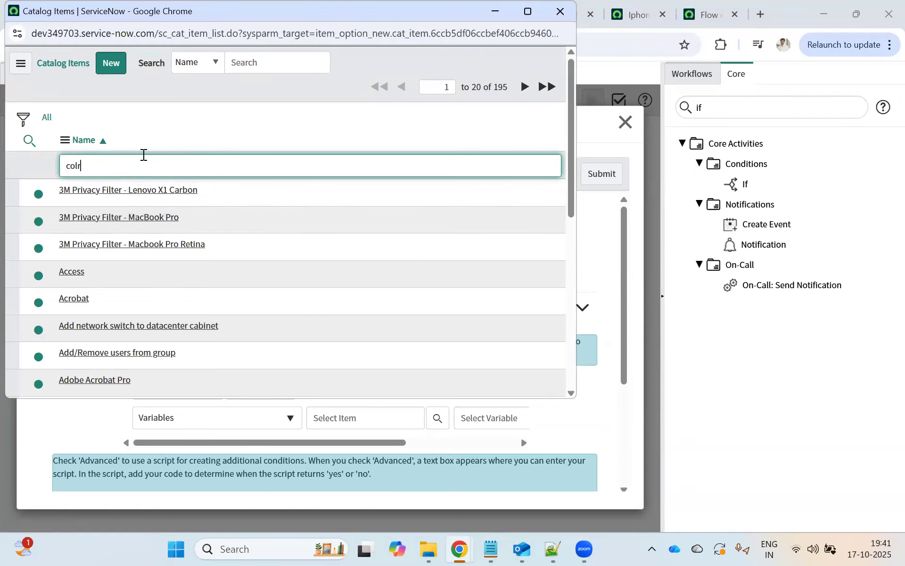
key("Return")
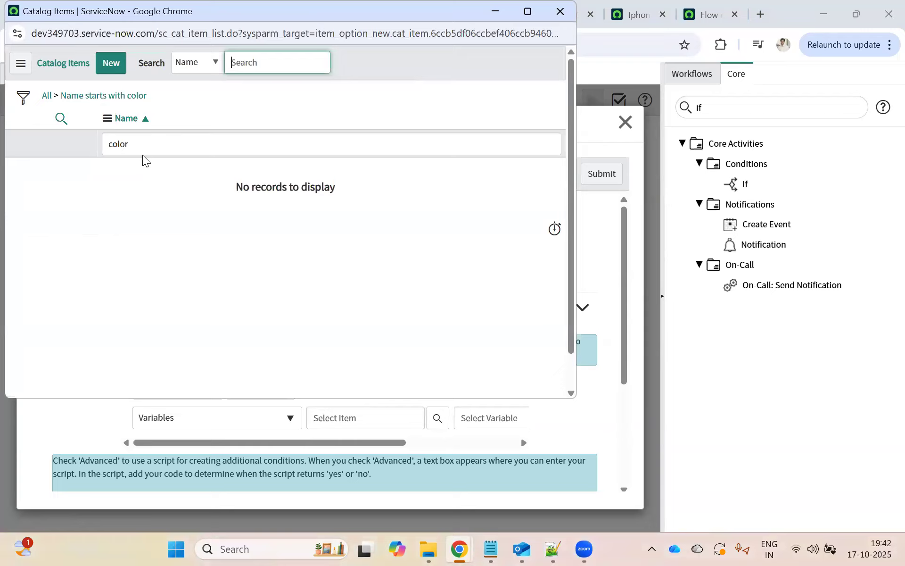
- Filter the catalog items by the name iphone and select iPhone 6s for the condition
left_click(143, 148)
key("ctrl+a")
type("iphone")
key("Return")
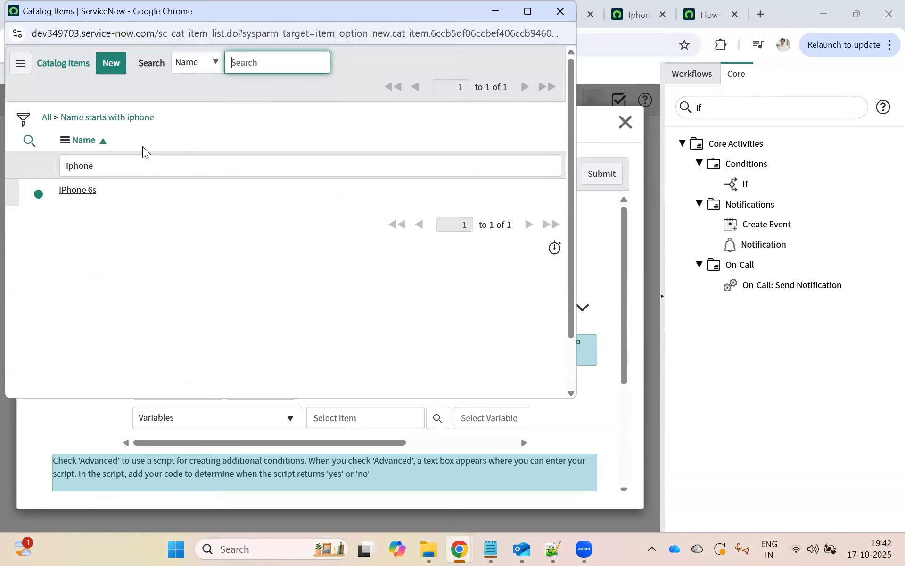
left_click(89, 190)
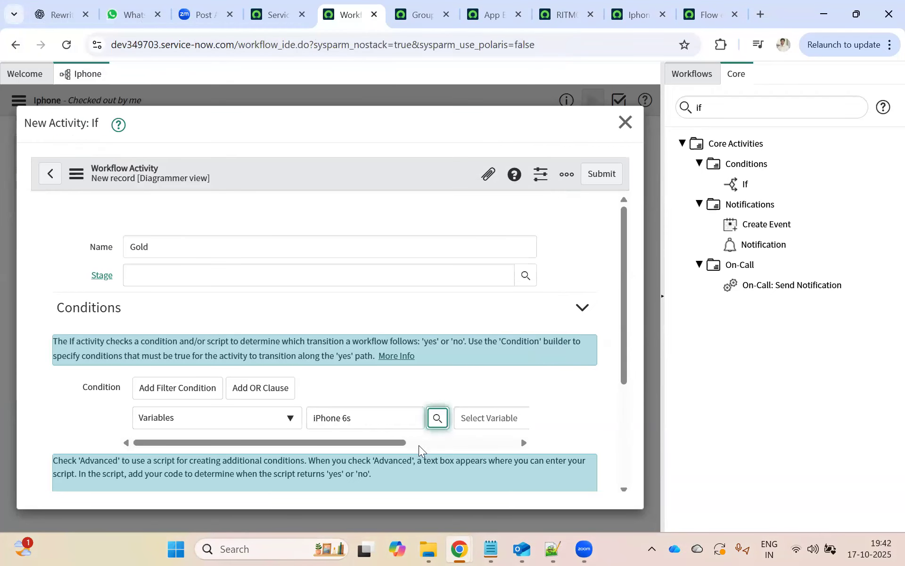
- Complete the condition as "What color would you like?" is Gold and submit the If activity
left_click_drag(366, 443, 449, 444)
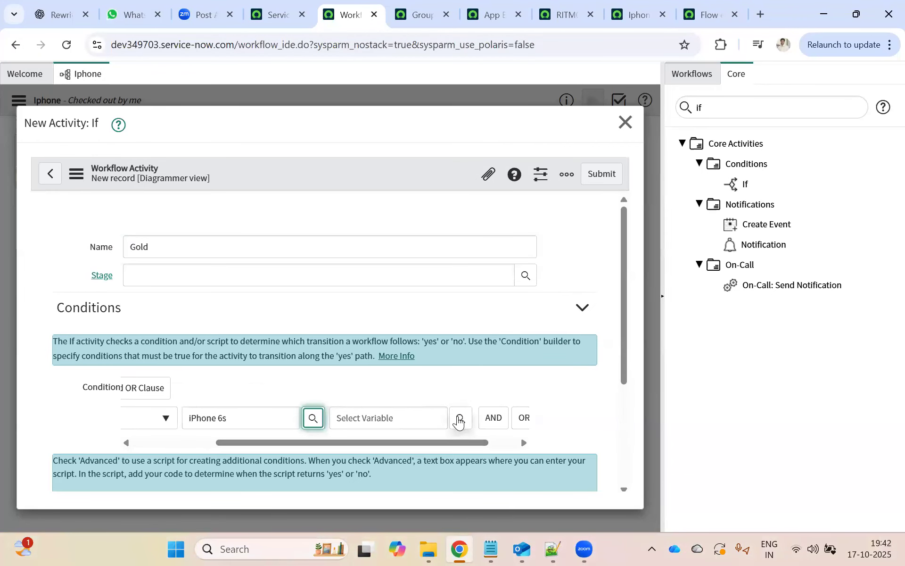
left_click(460, 418)
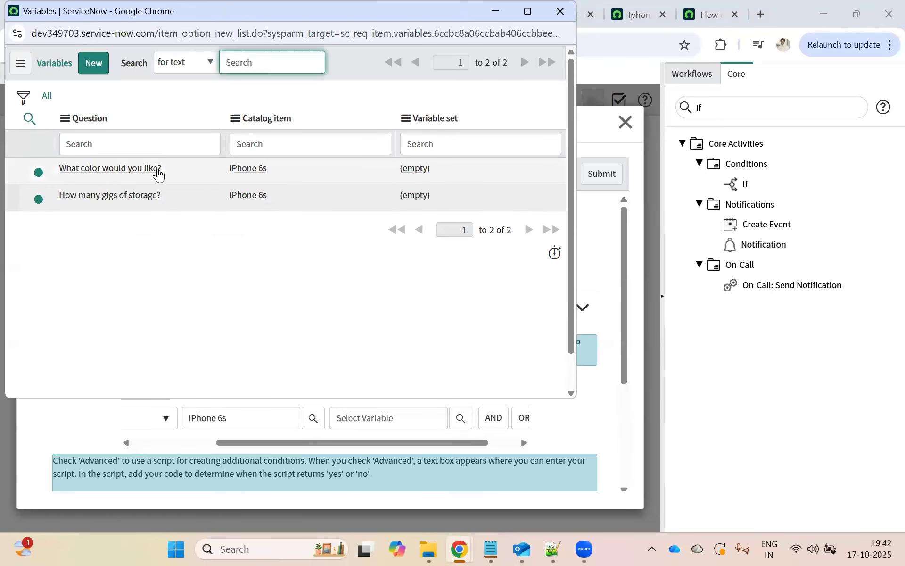
left_click(112, 169)
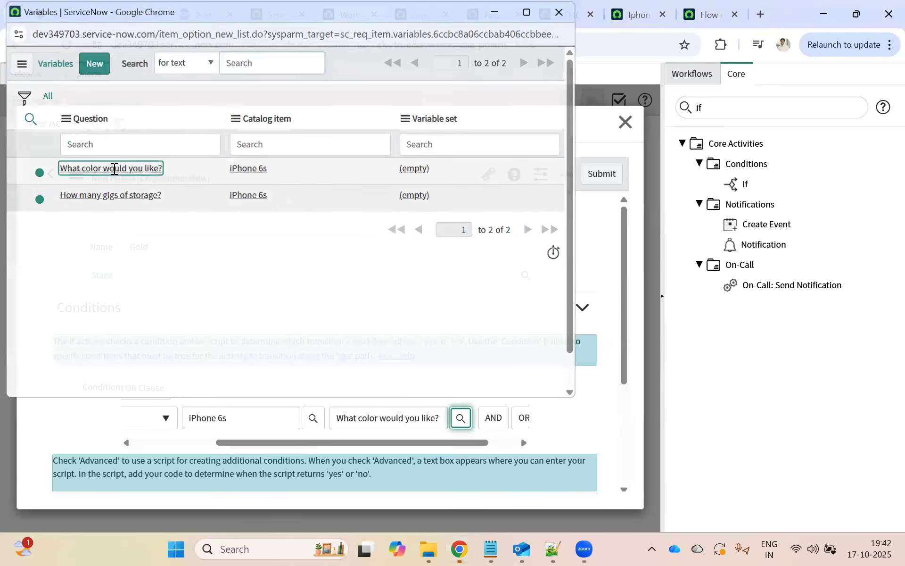
scroll(349, 365, "down", 1)
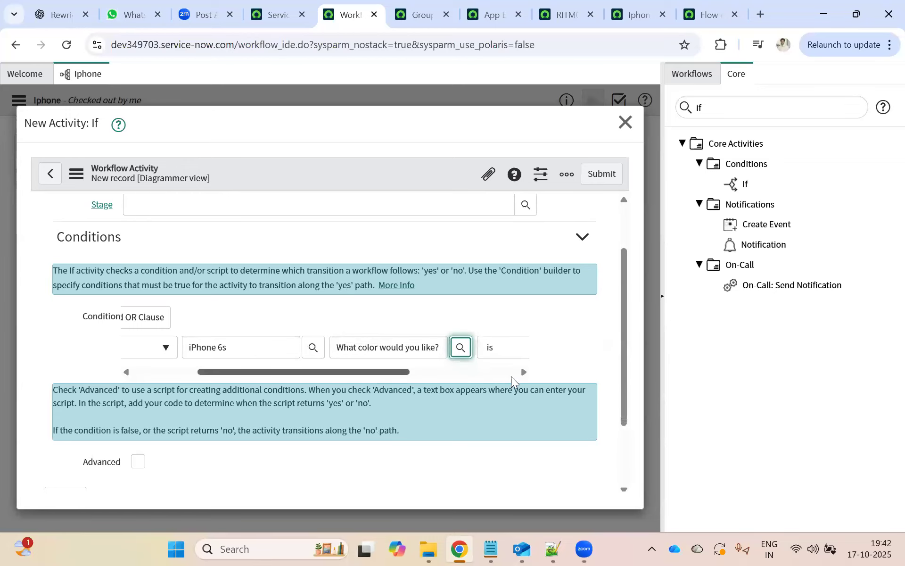
left_click(358, 347)
left_click(358, 347)
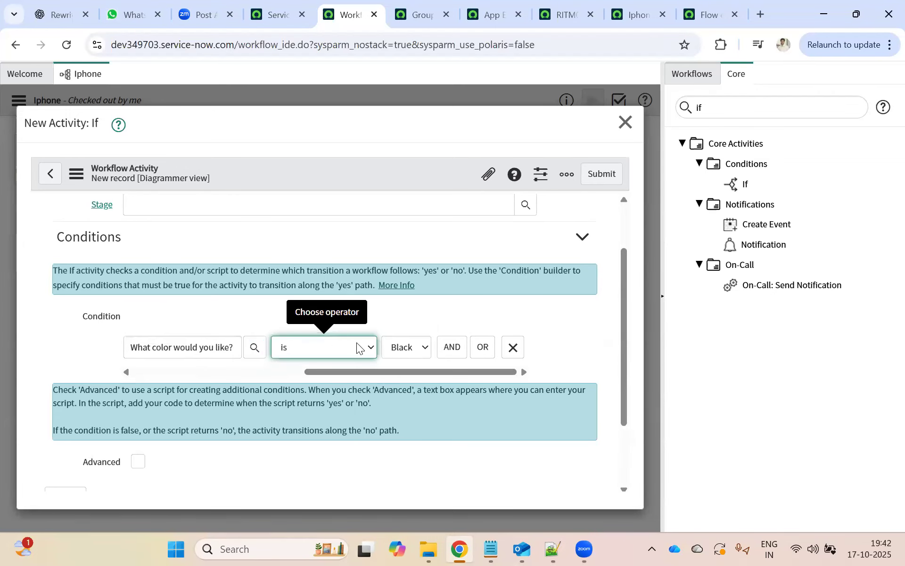
left_click(404, 347)
left_click(401, 419)
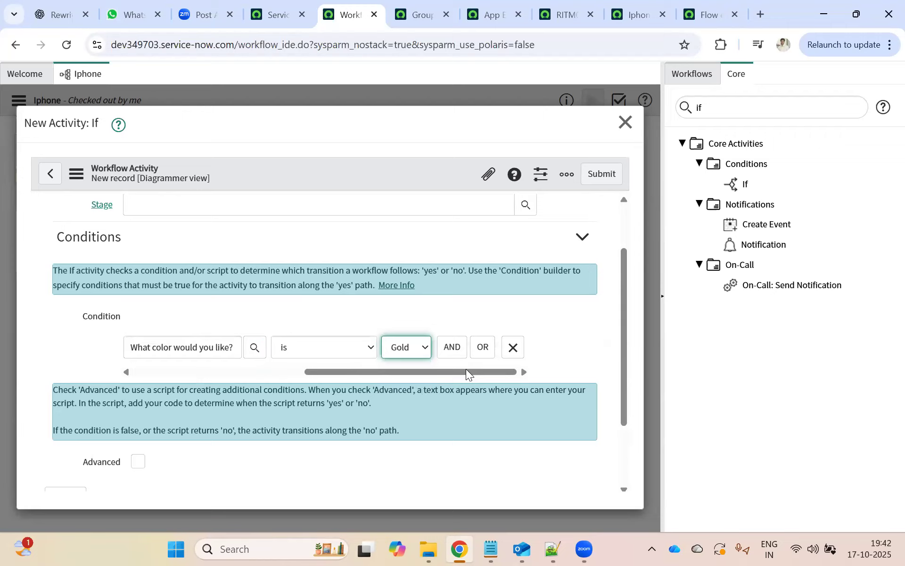
left_click(601, 174)
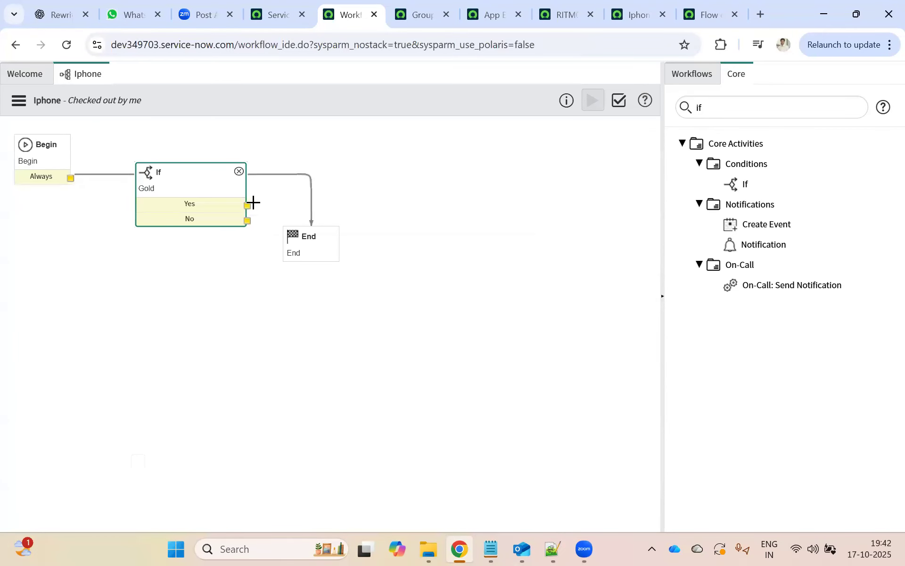
- Delete the transition leading to End and connect Begin's Always outcome to the Gold If activity
left_click(283, 174)
key("Delete")
left_click_drag(70, 177, 609, 124)
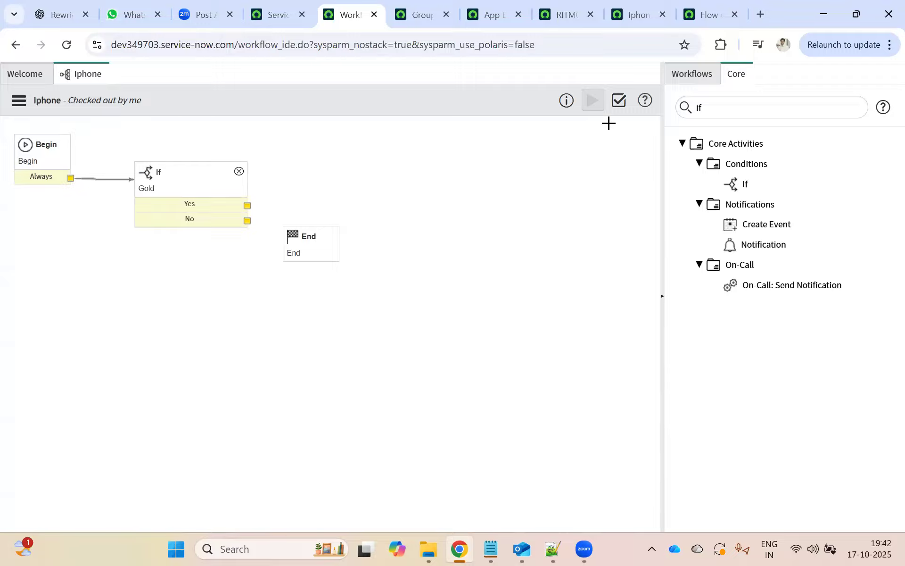
- Find the Catalog Task core activity and add it to the canvas beyond the Gold condition
left_click(725, 109)
key("BackSpace")
key("BackSpace")
type("create")
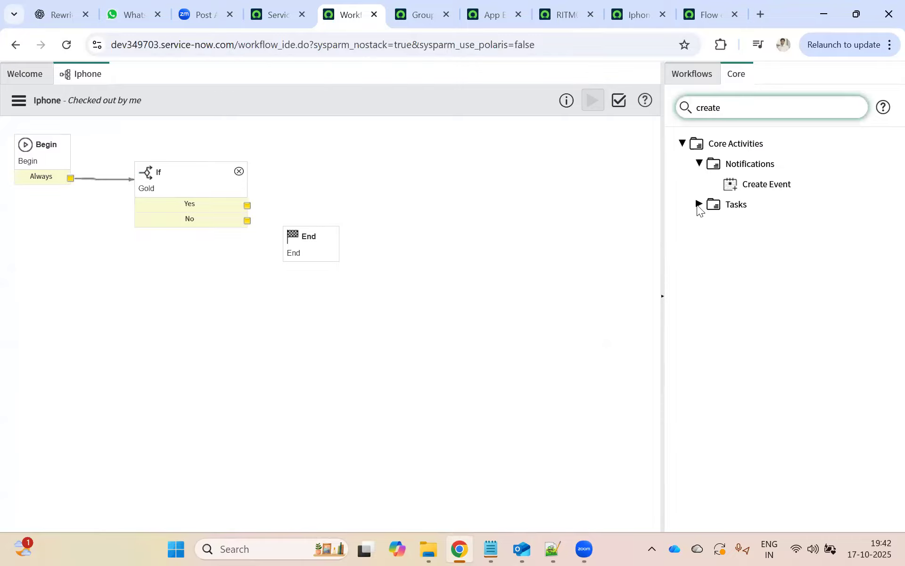
left_click(698, 206)
double_click(731, 107)
type("cata")
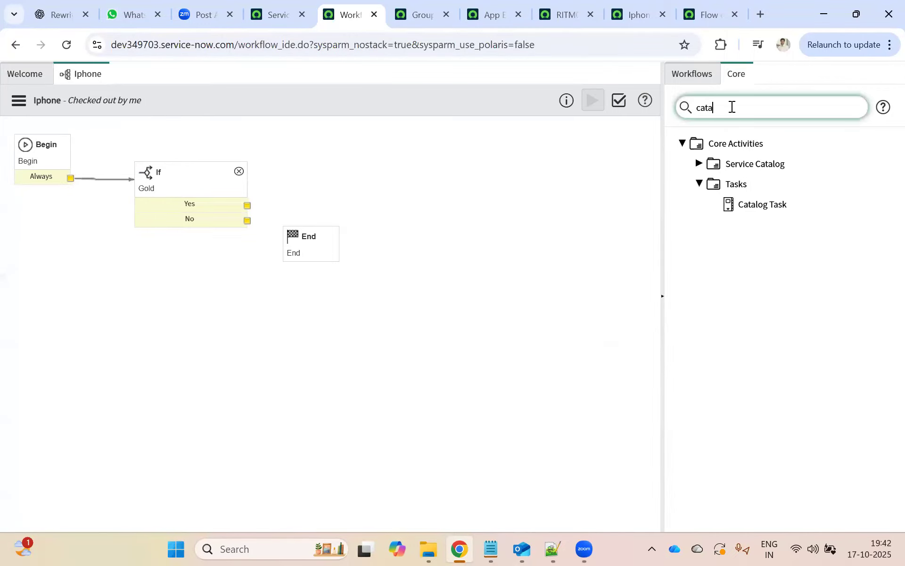
left_click_drag(758, 203, 429, 161)
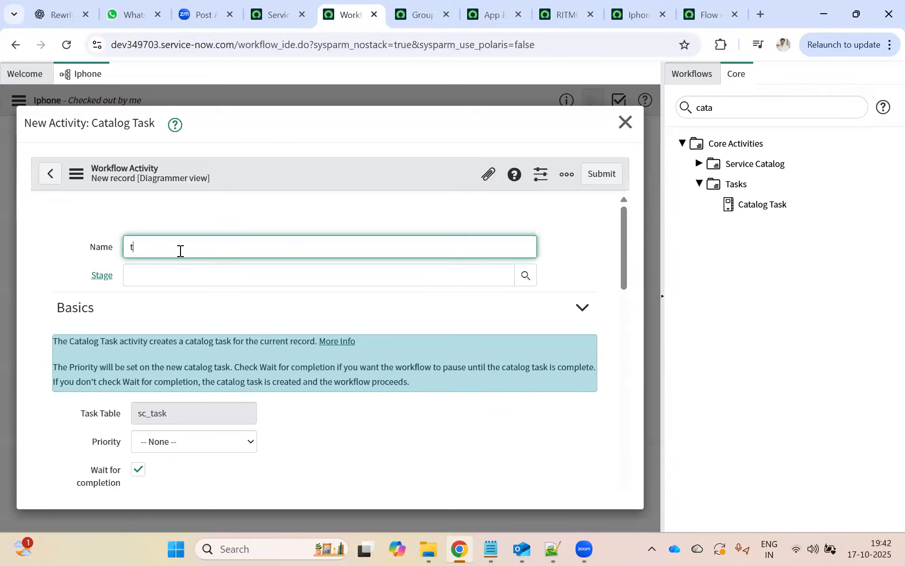
- Name the Catalog Task activity task, set fulfillment group App Engine Admins and short description test, and submit it
scroll(179, 297, "down", 6)
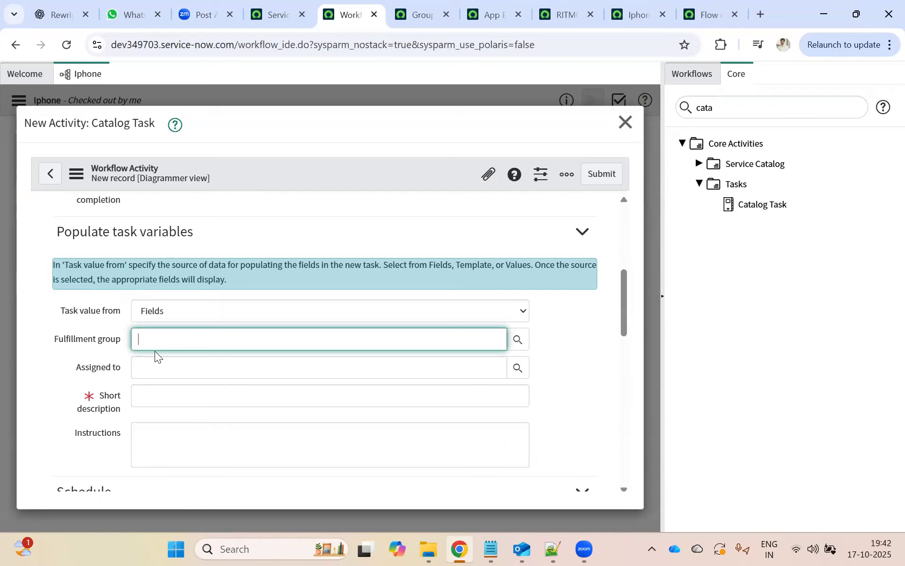
type("pp")
key("Return")
left_click(150, 398)
type("te")
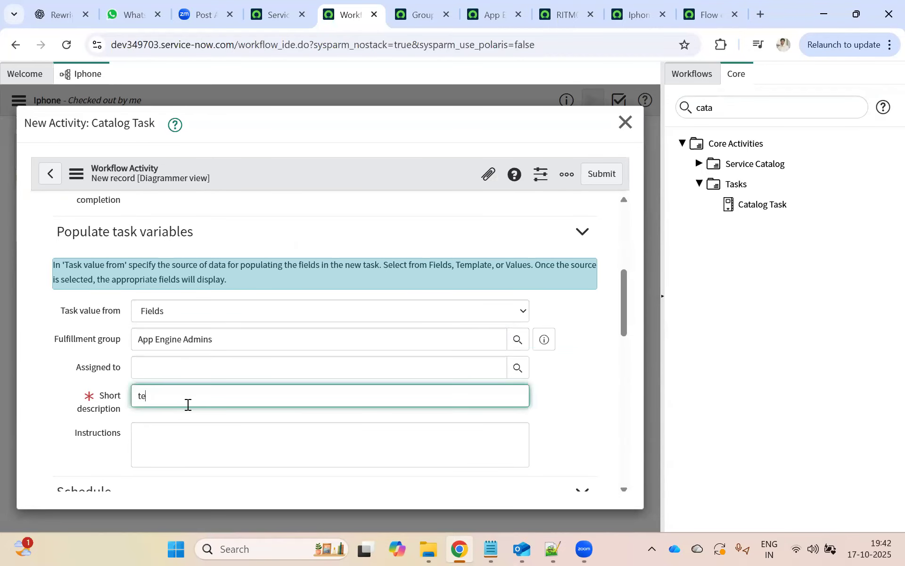
type("st")
left_click(602, 175)
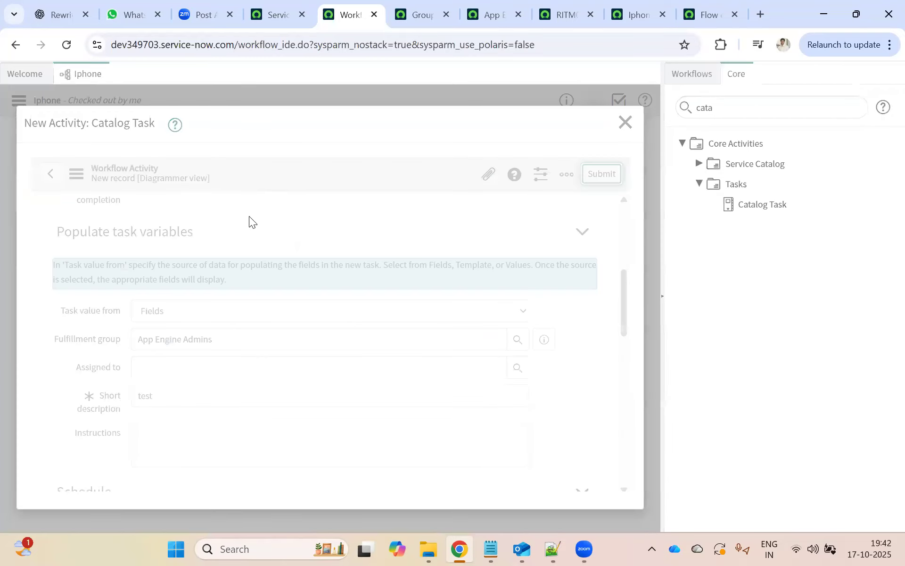
- Connect Gold's Yes outcome to the Catalog Task and try to connect its No outcome to End
left_click_drag(246, 205, 408, 203)
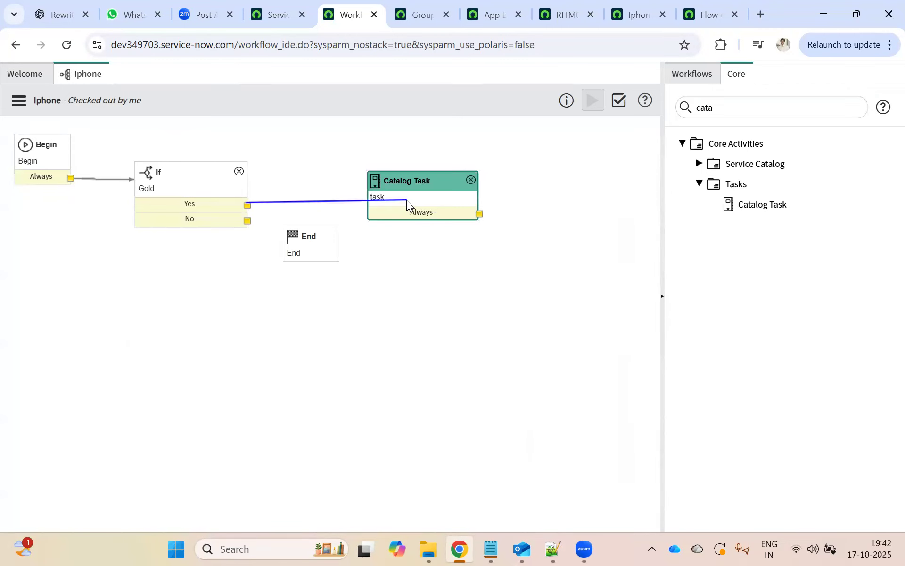
left_click_drag(248, 221, 307, 237)
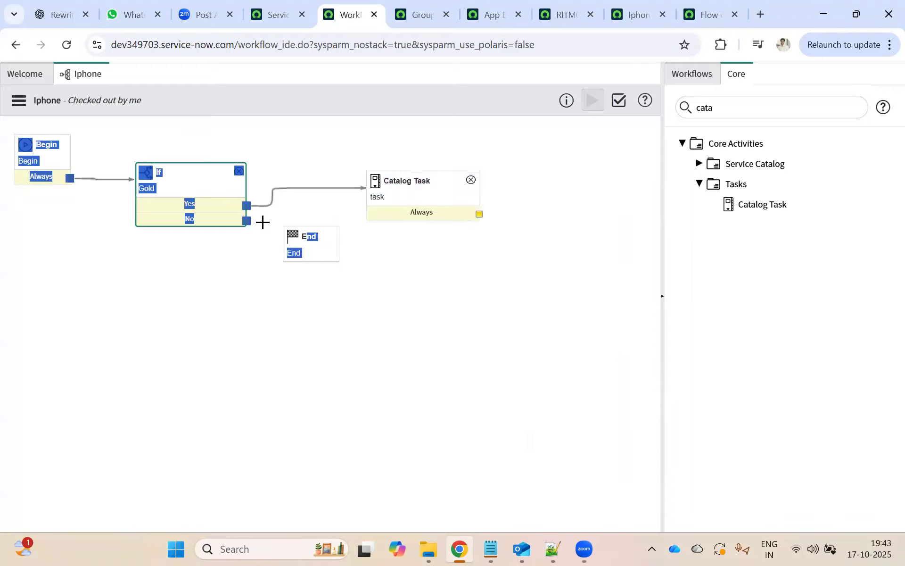
left_click_drag(248, 221, 320, 253)
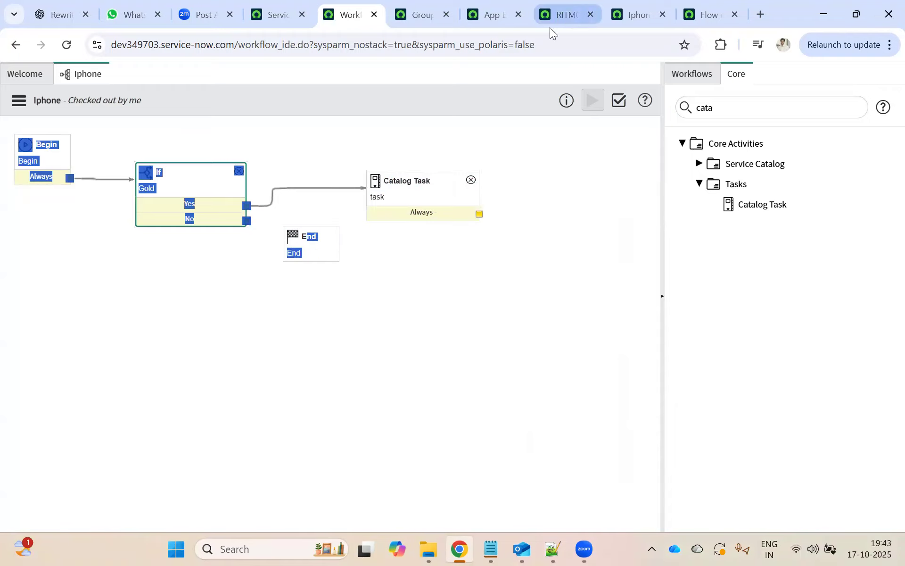
- Switch to the Iphone 6s flow in Workflow Studio, close its execution details and deactivate the flow
left_click(565, 5)
left_click(617, 13)
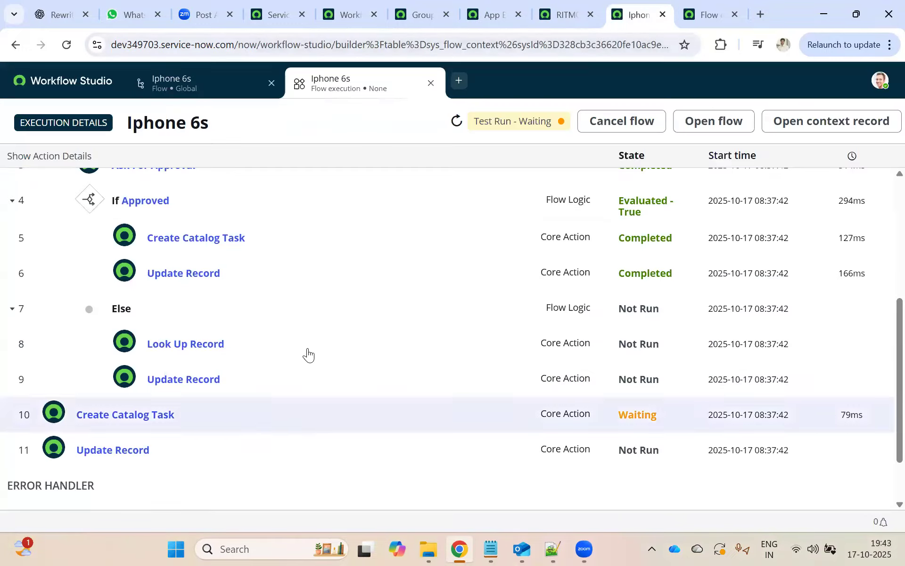
scroll(178, 348, "down", 2)
scroll(157, 337, "up", 3)
scroll(156, 337, "up", 5)
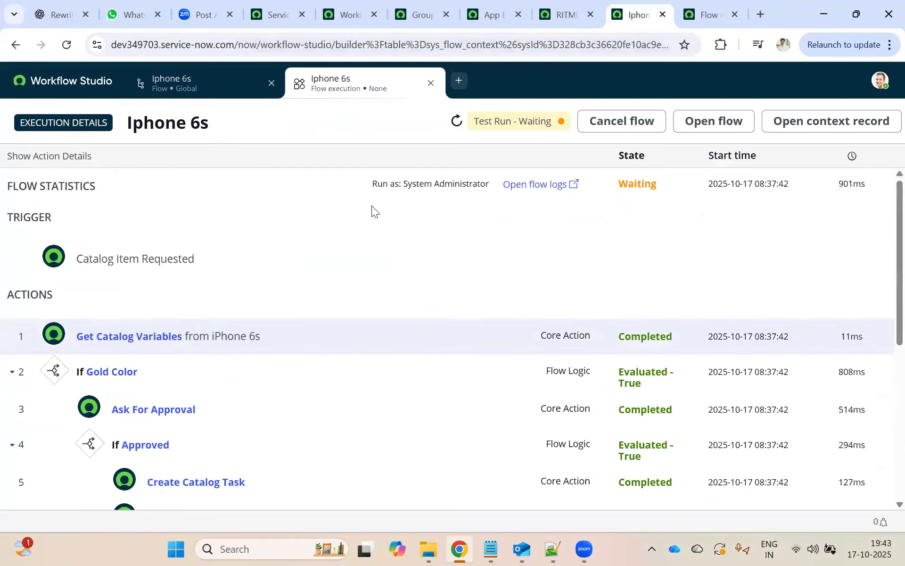
left_click(430, 83)
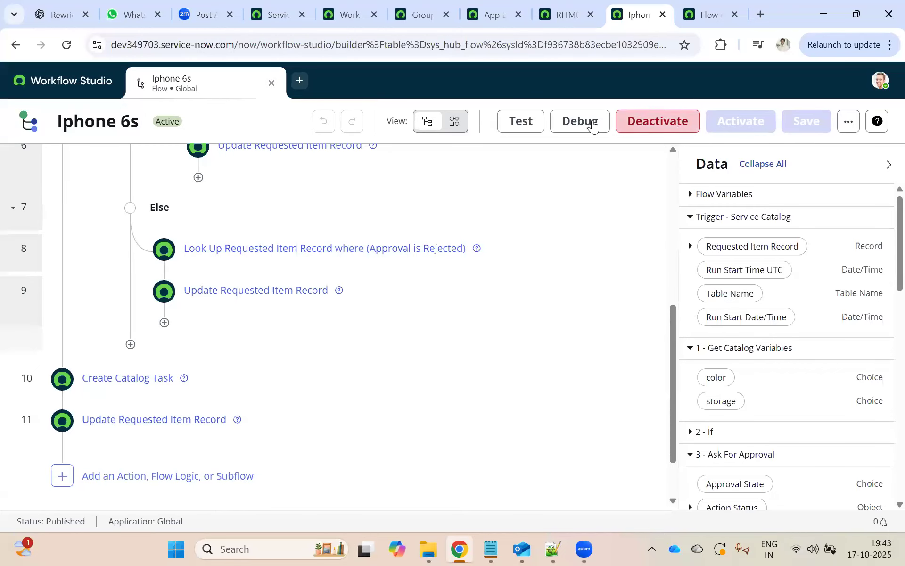
left_click(650, 123)
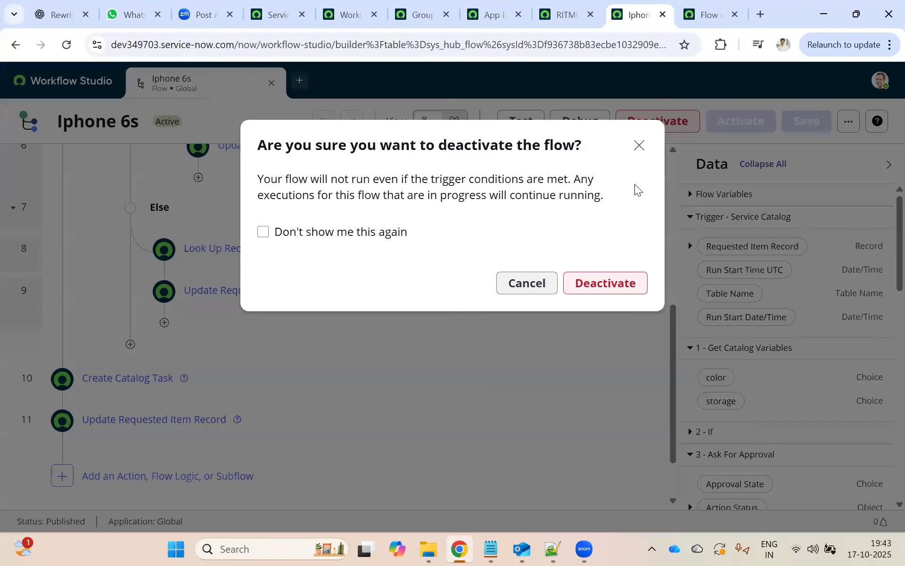
left_click(608, 284)
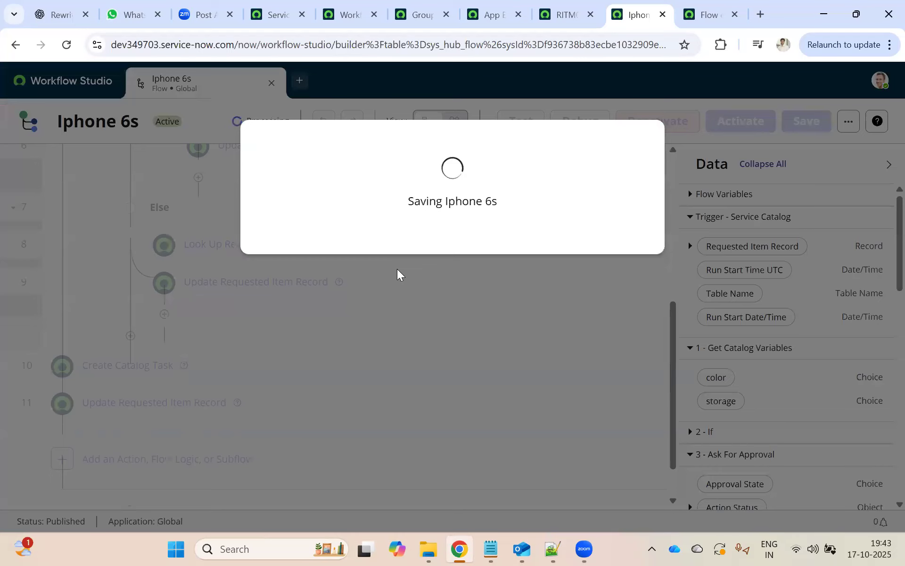
- Delete the last two top-level actions after the Gold Color branch: the Non Gold Color Iphone Create Catalog Task and its Update Requested Item Record
scroll(391, 265, "up", 7)
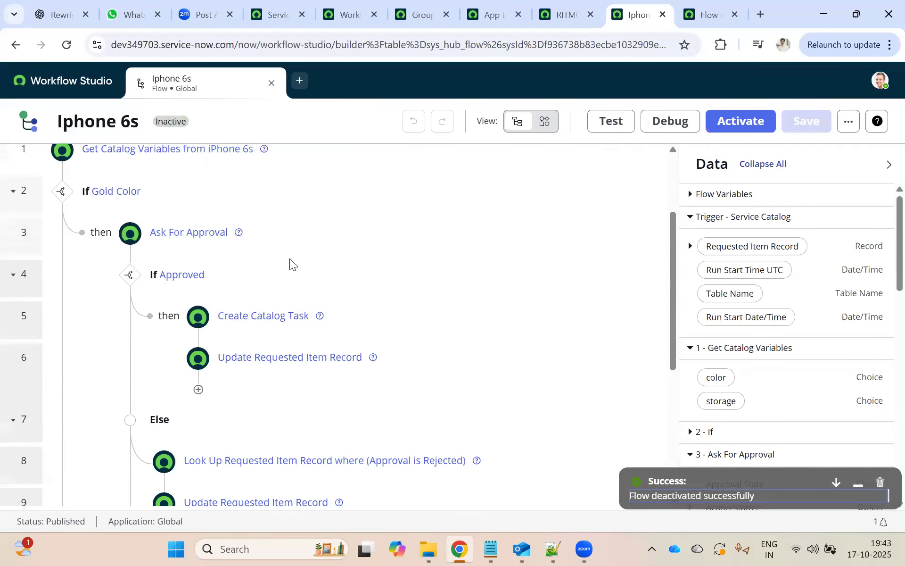
scroll(66, 282, "down", 2)
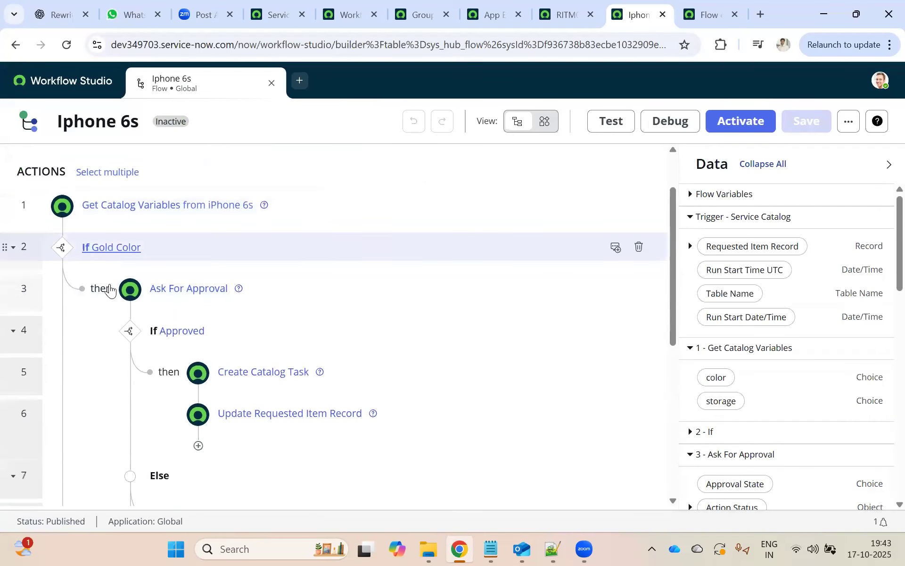
scroll(73, 302, "down", 5)
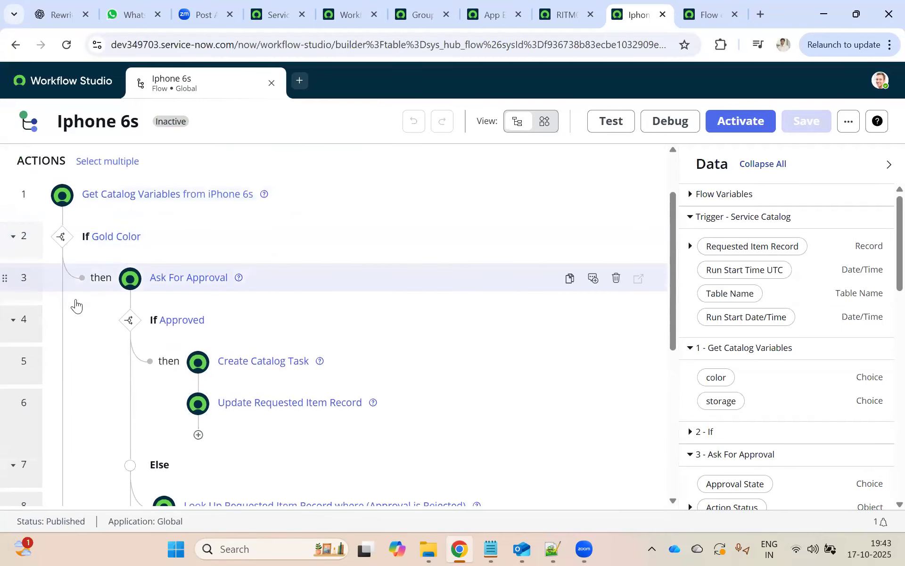
left_click(128, 438)
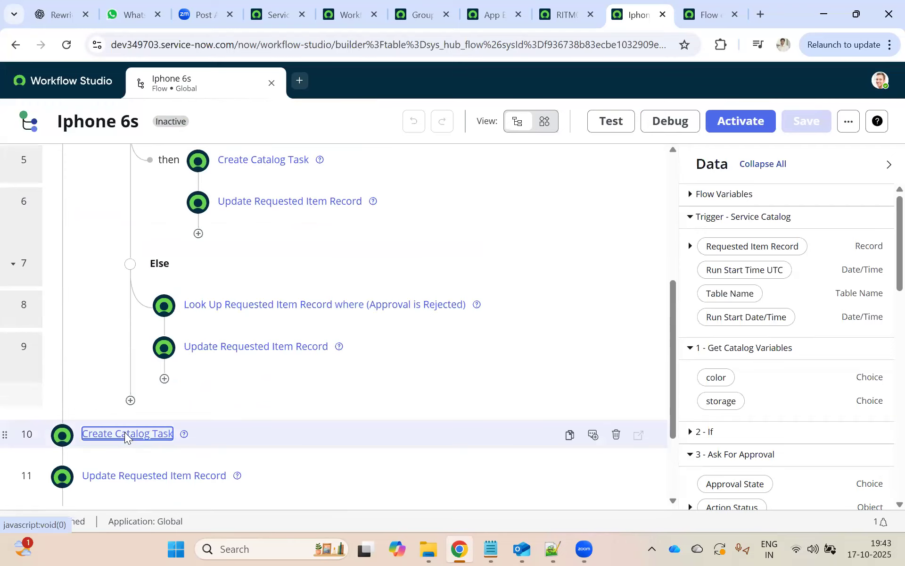
scroll(150, 394, "down", 3)
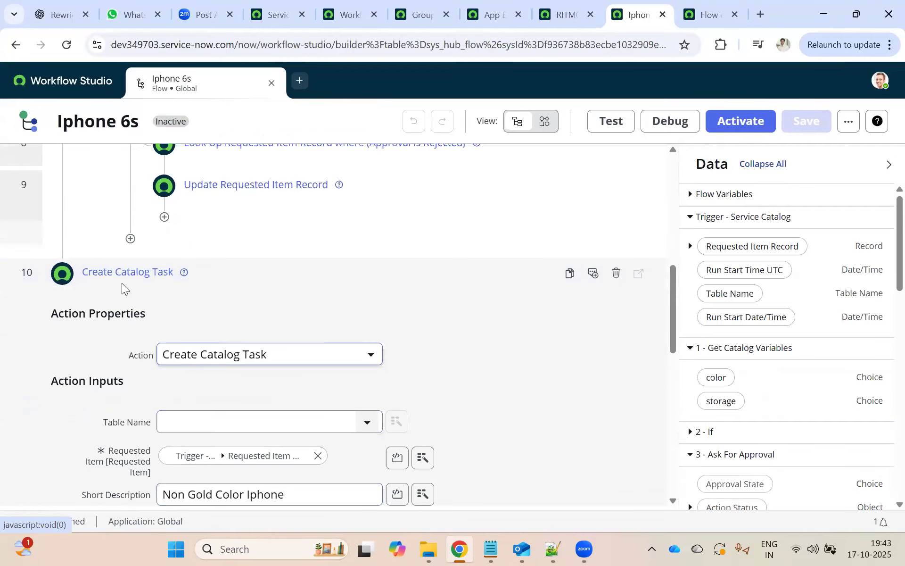
scroll(166, 295, "down", 1)
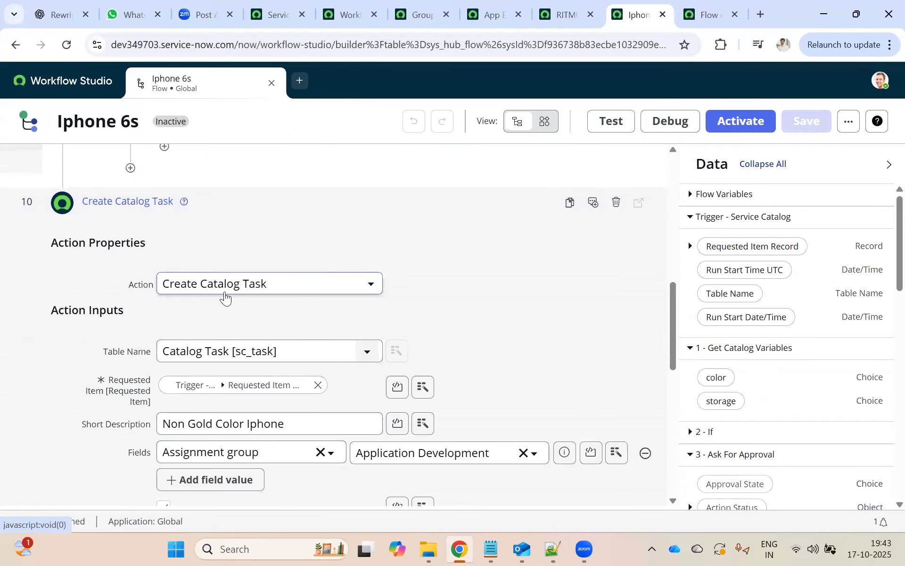
scroll(591, 266, "up", 1)
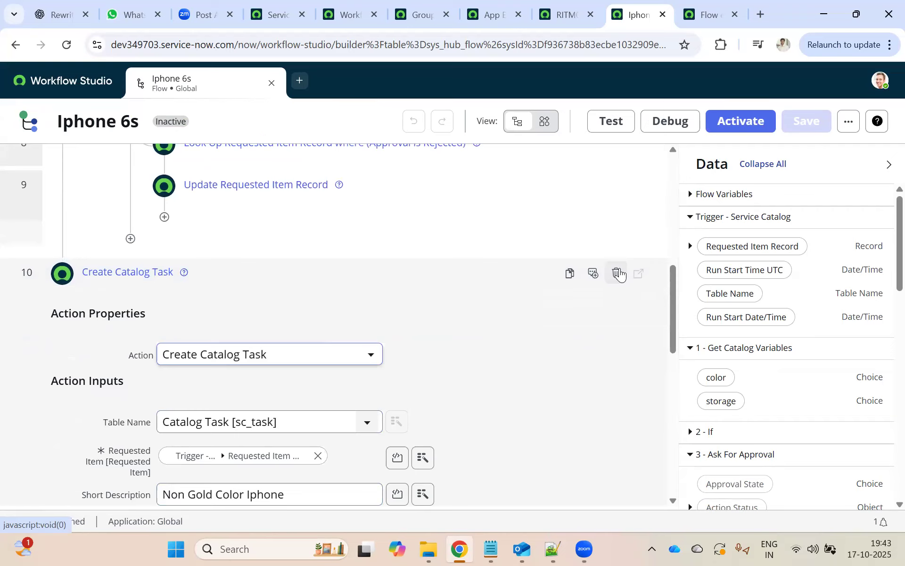
left_click(618, 272)
left_click(602, 271)
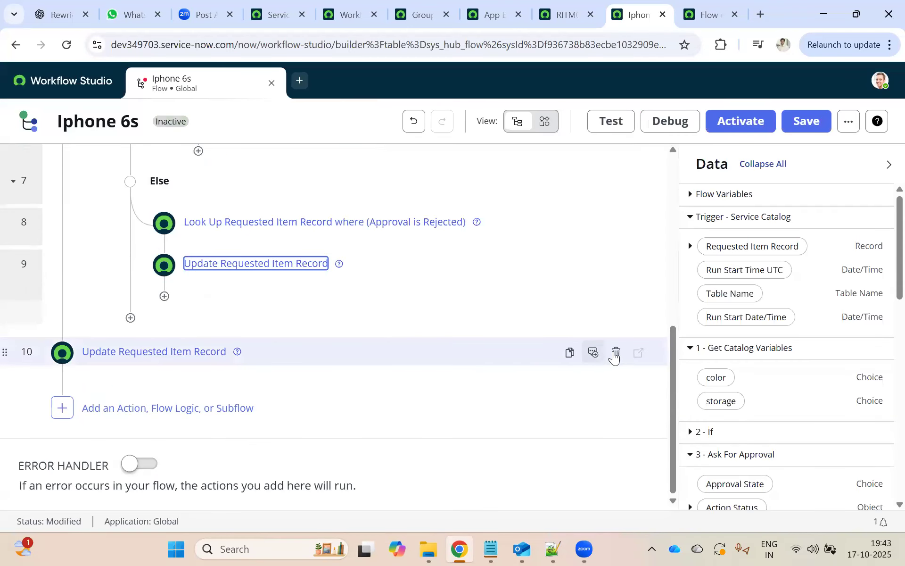
left_click(617, 352)
left_click(618, 263)
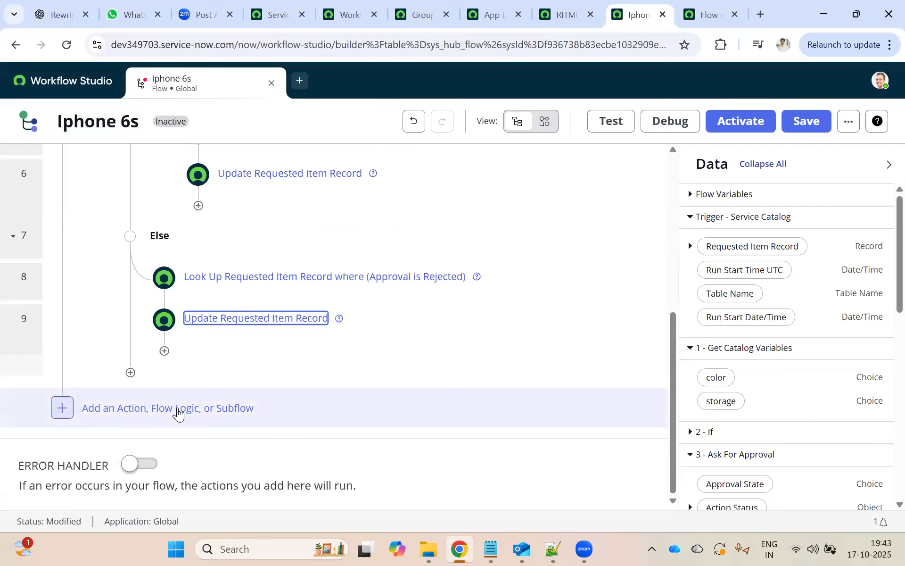
- Add an Else branch at the end of the flow and check it against the Gold Color If condition
left_click(177, 413)
left_click(187, 406)
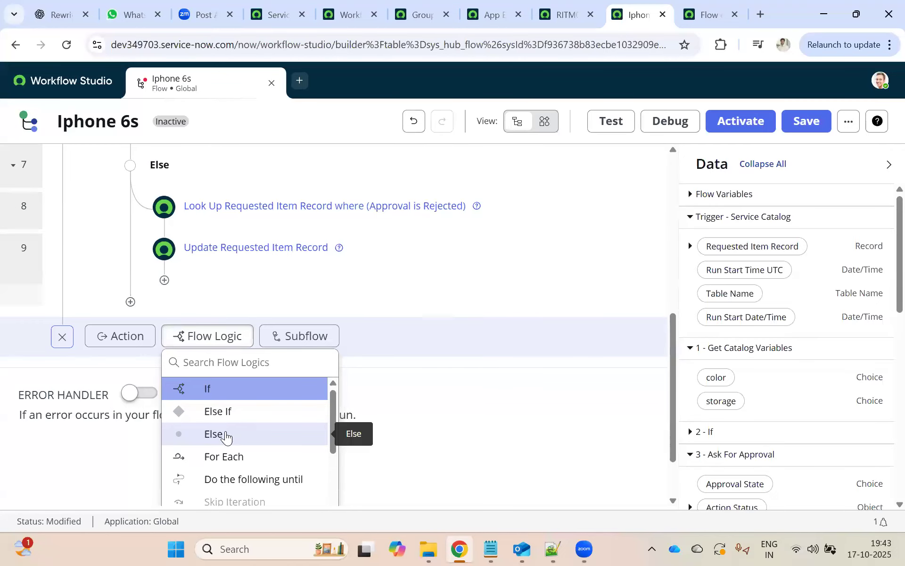
left_click(223, 432)
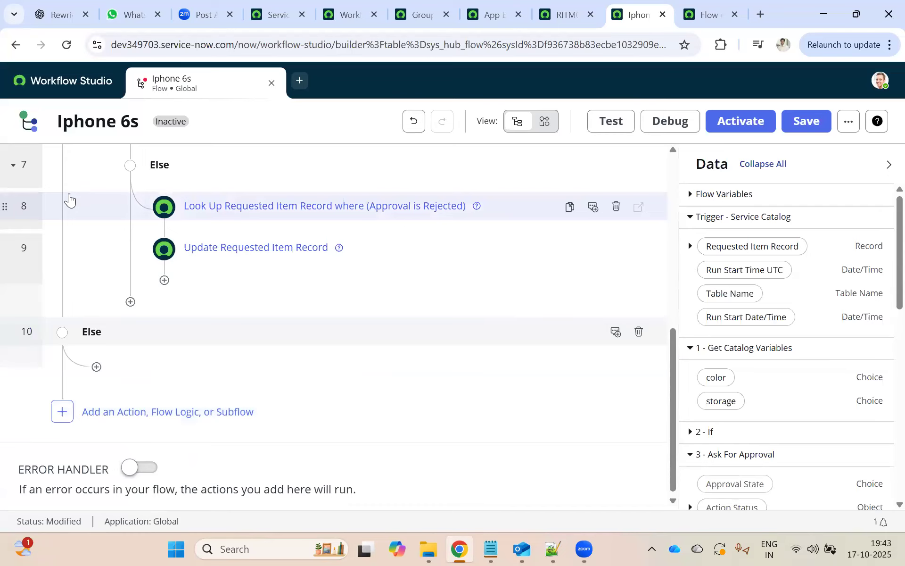
scroll(76, 198, "up", 5)
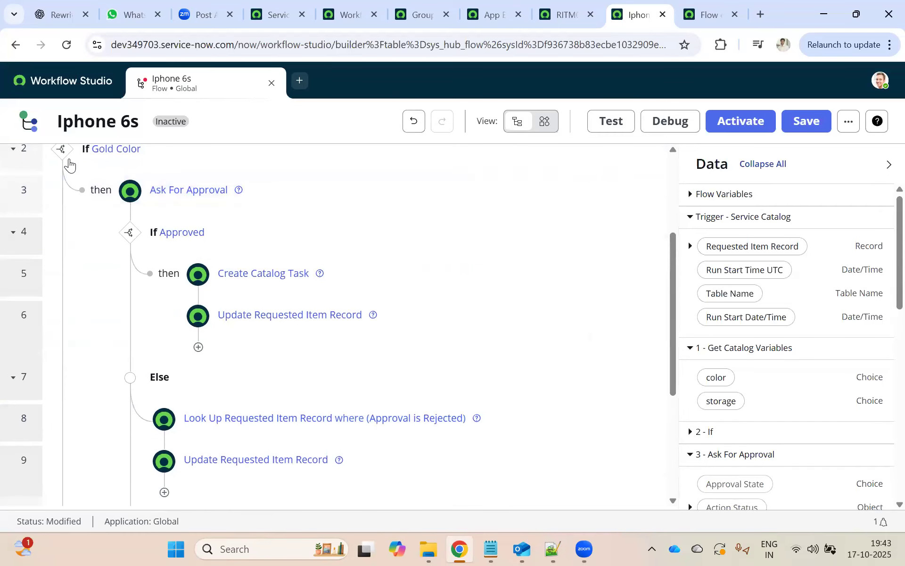
scroll(66, 160, "up", 3)
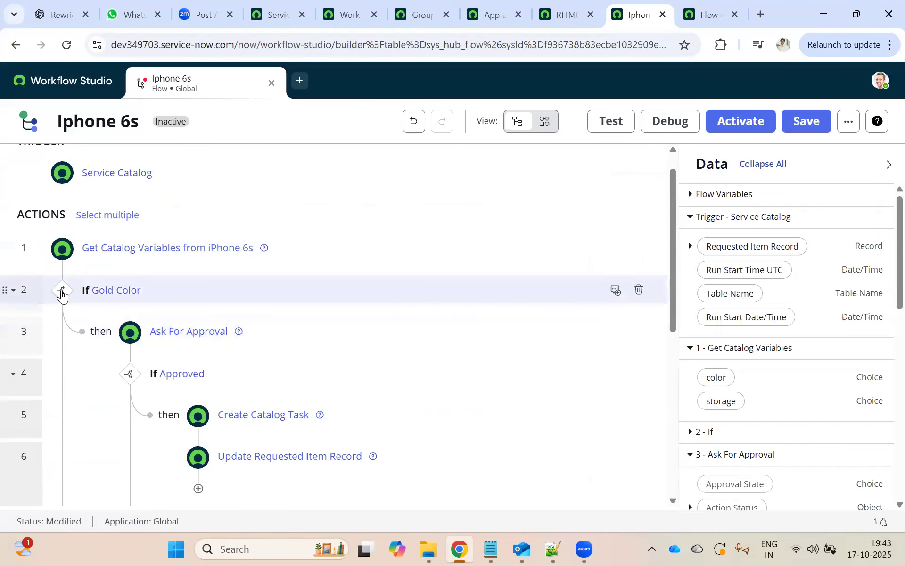
left_click(62, 293)
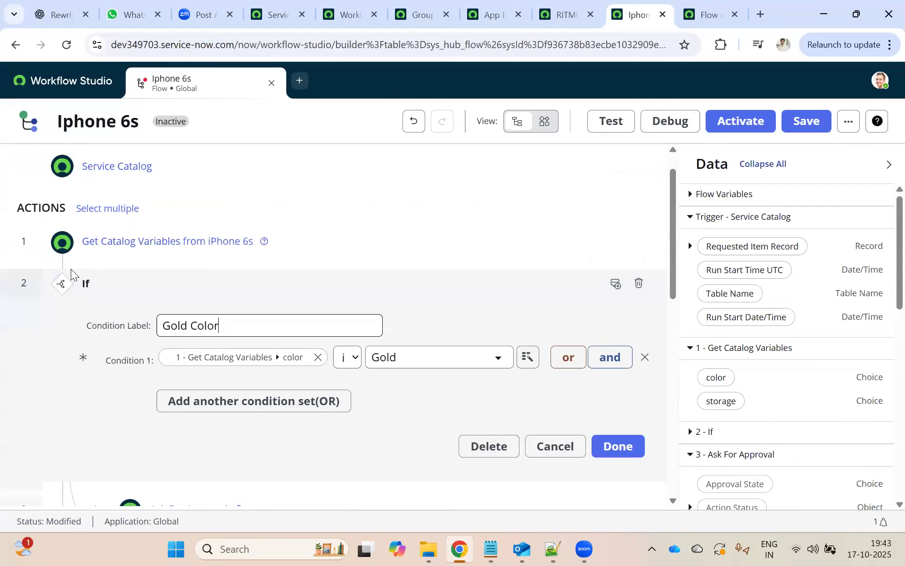
left_click(61, 282)
scroll(120, 325, "down", 3)
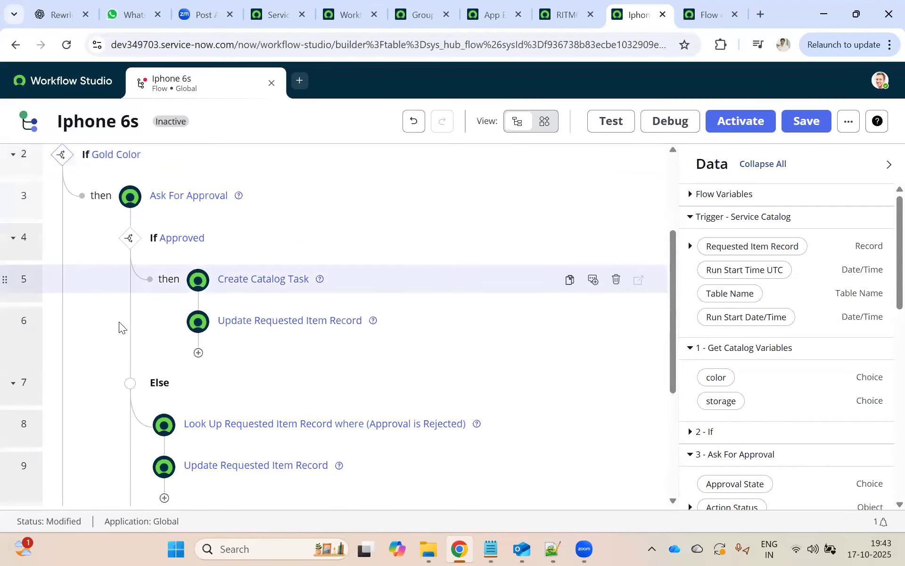
scroll(119, 325, "down", 3)
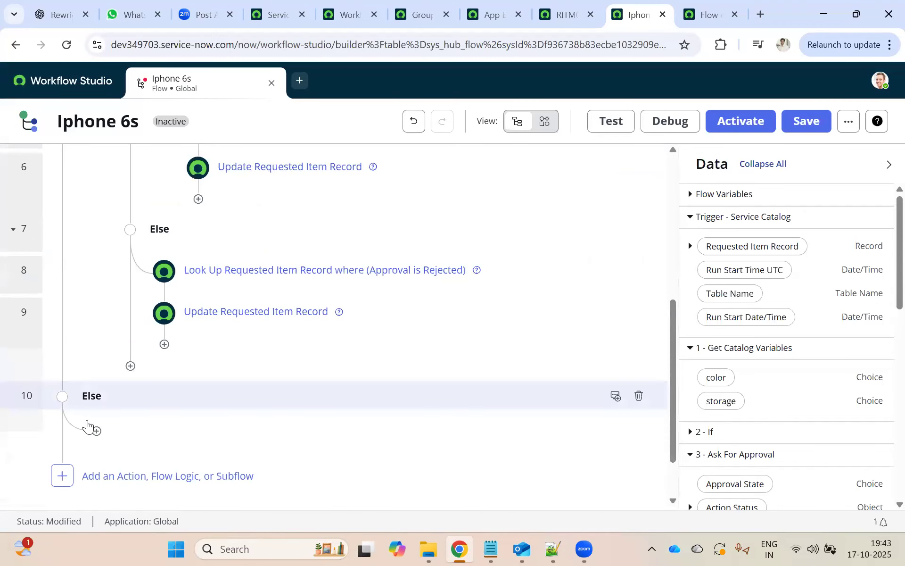
left_click(96, 430)
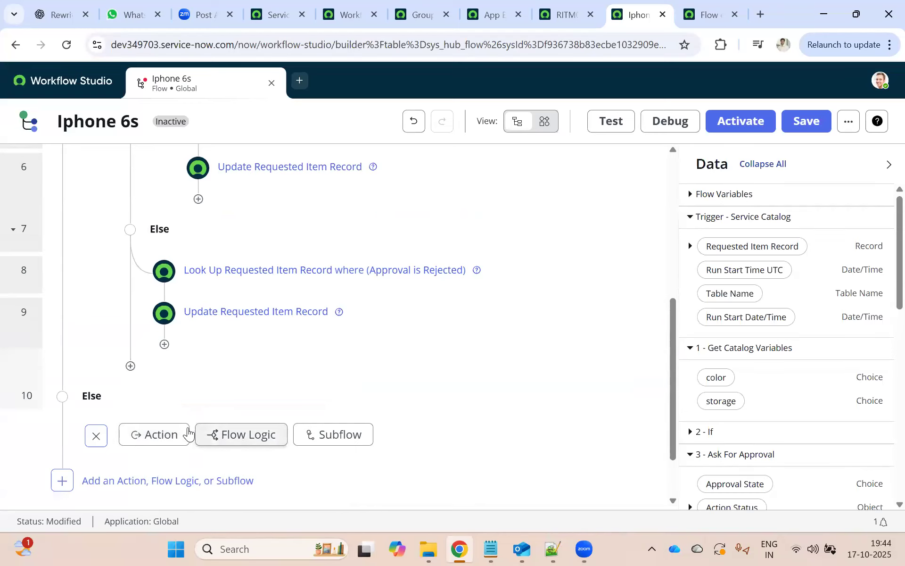
left_click(232, 434)
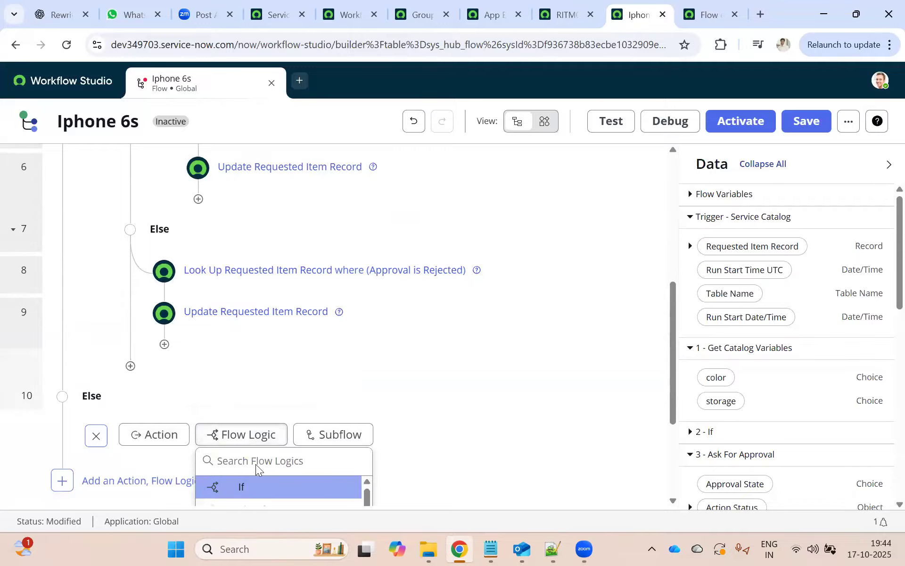
left_click(263, 410)
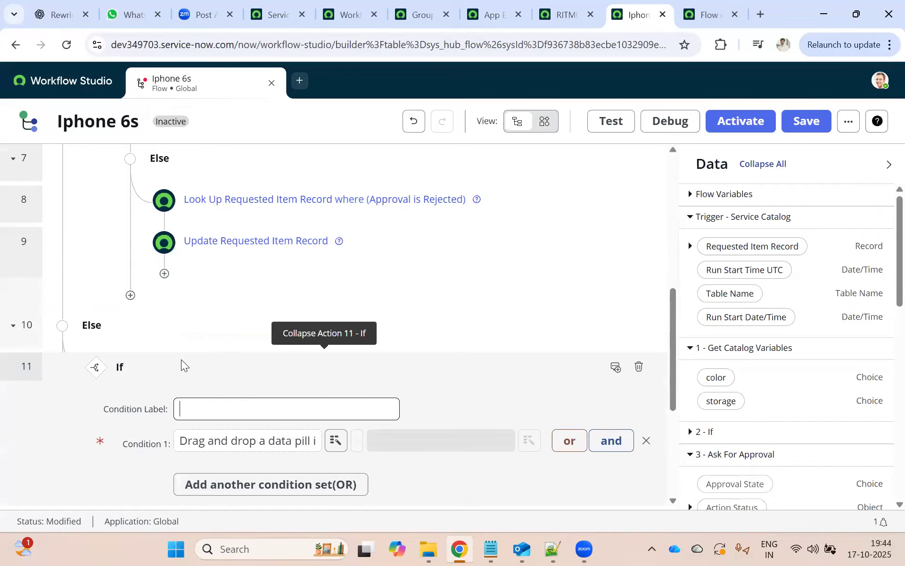
left_click(646, 444)
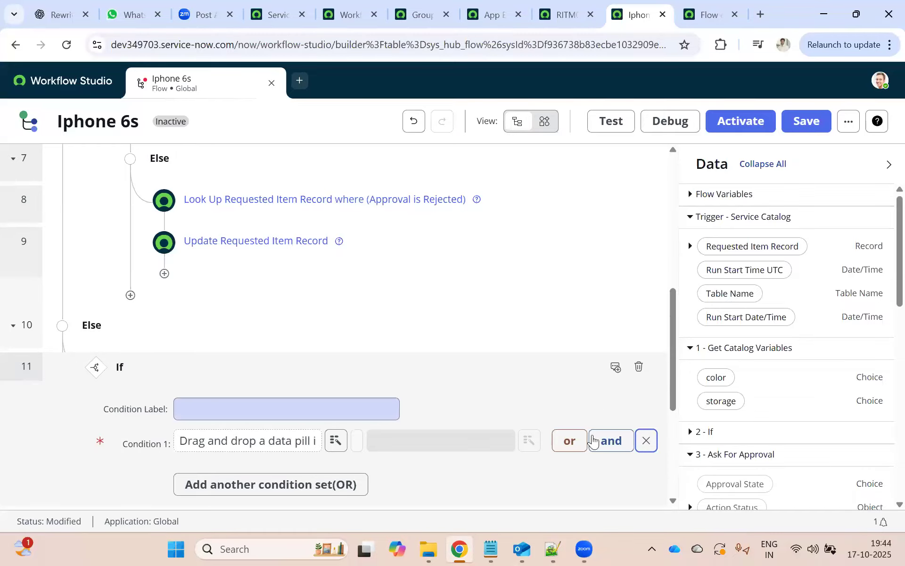
scroll(589, 386, "down", 4)
left_click(616, 321)
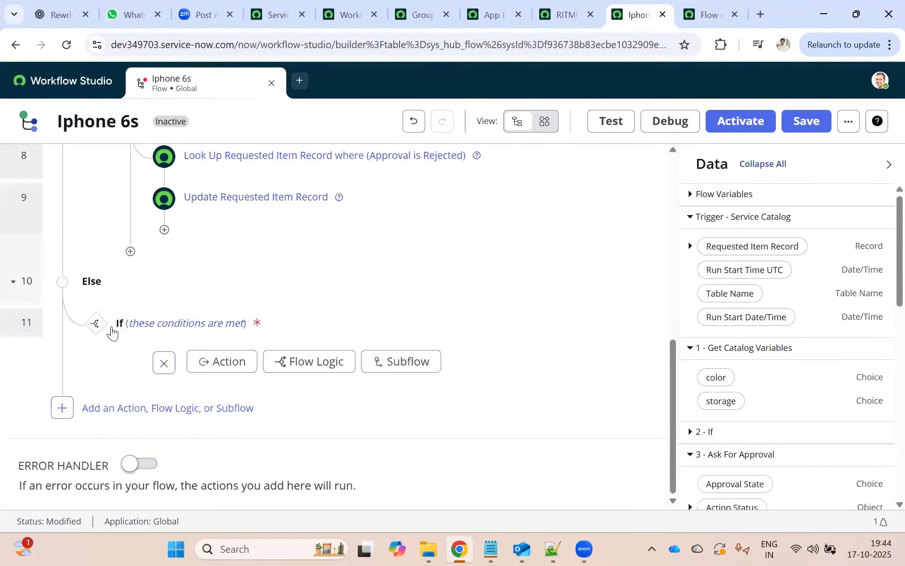
left_click(166, 322)
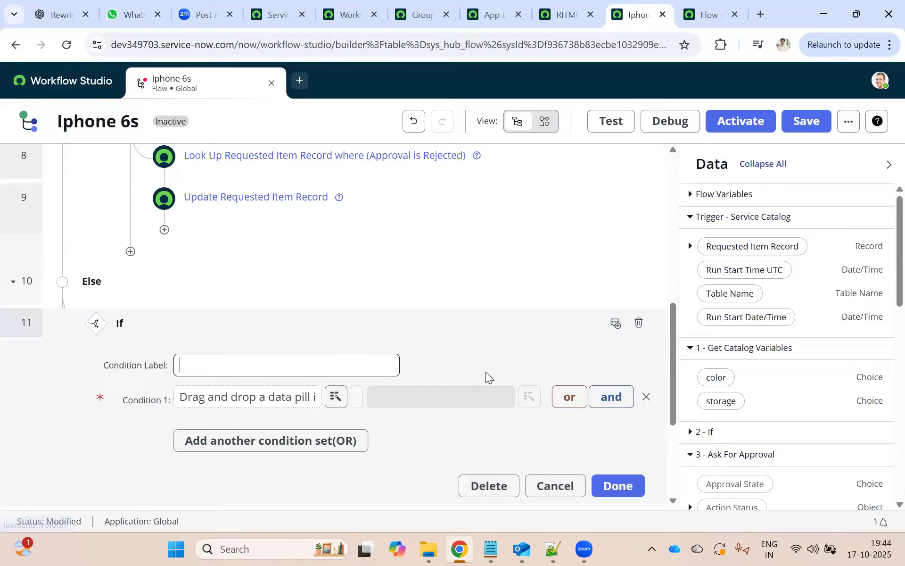
left_click(620, 485)
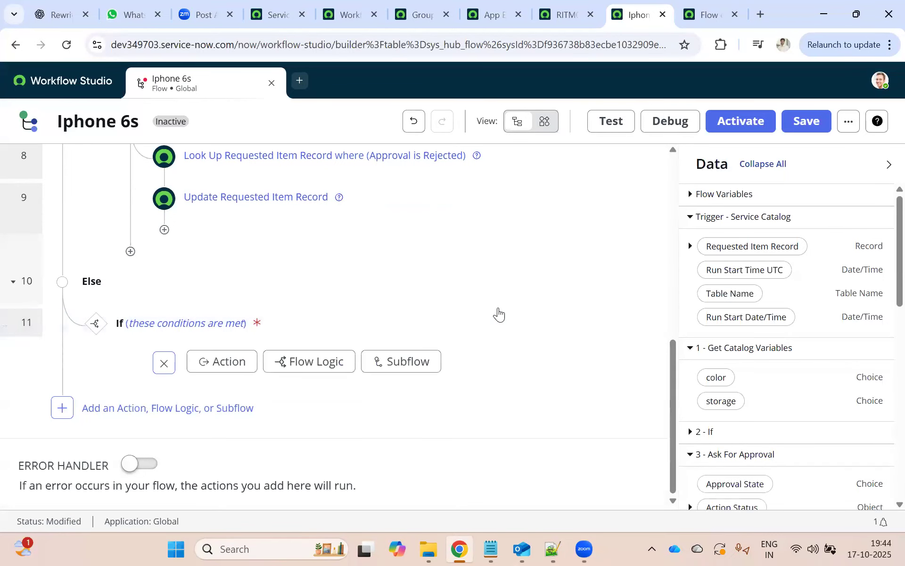
left_click(639, 322)
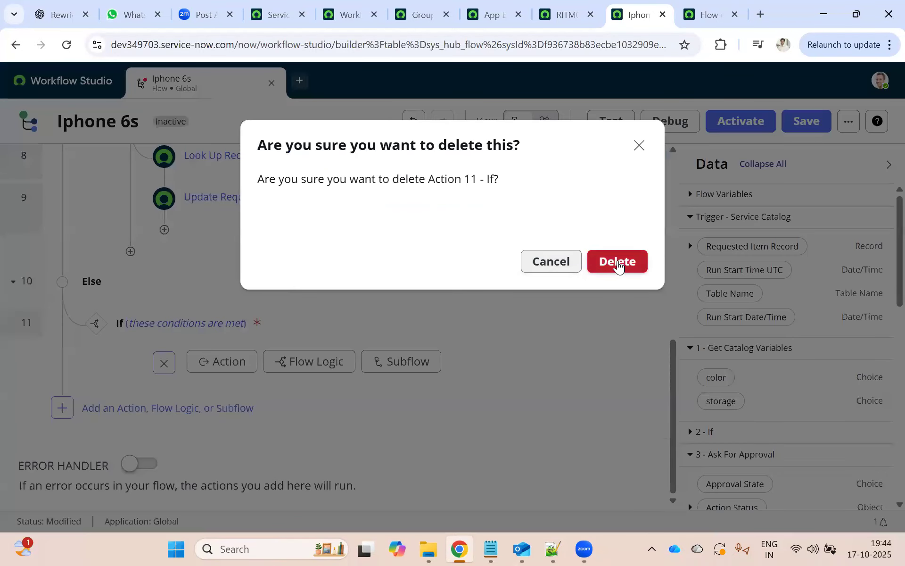
left_click(616, 263)
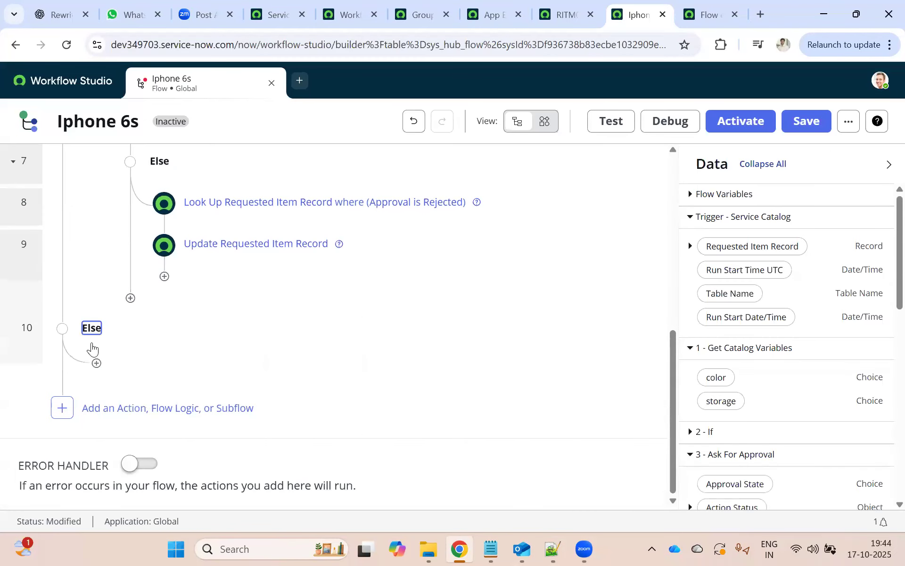
scroll(82, 301, "up", 10)
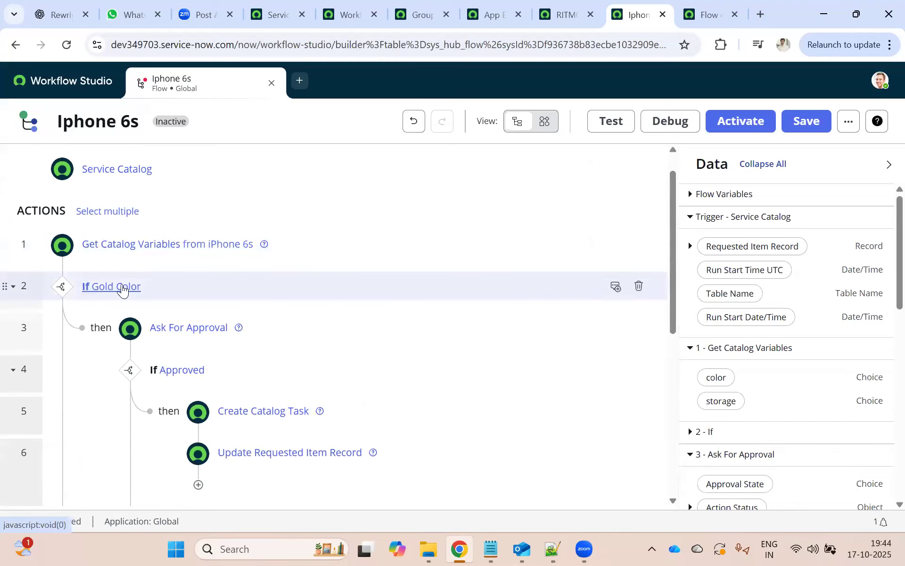
scroll(119, 305, "down", 6)
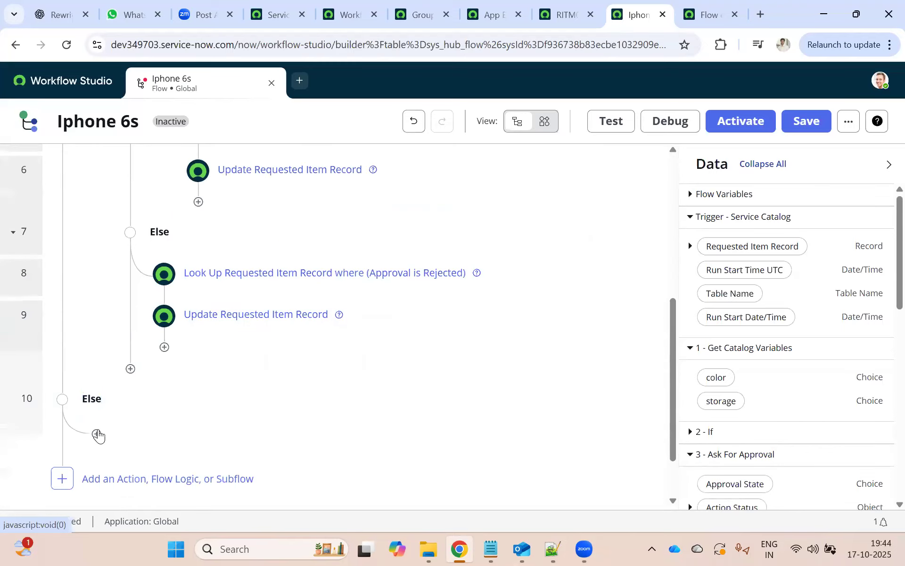
left_click(97, 434)
left_click(236, 441)
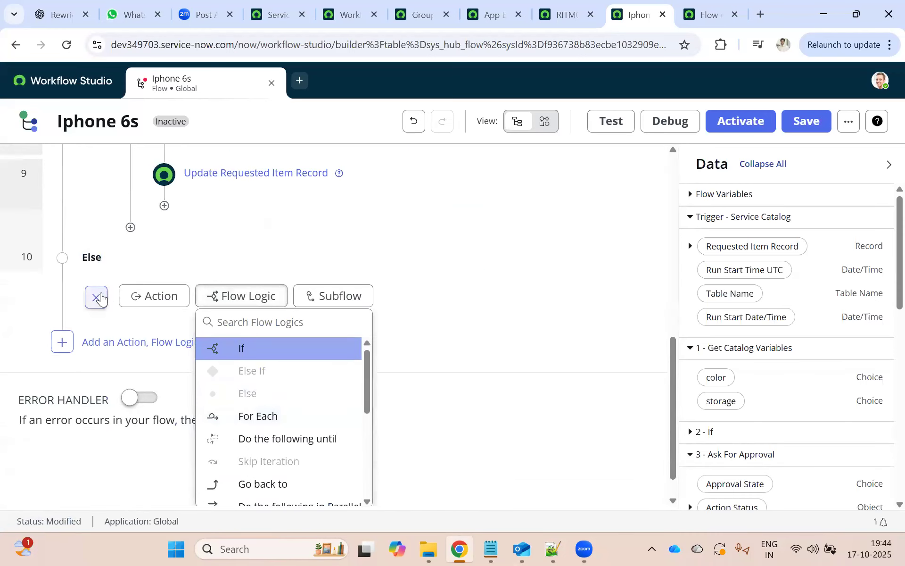
left_click(95, 297)
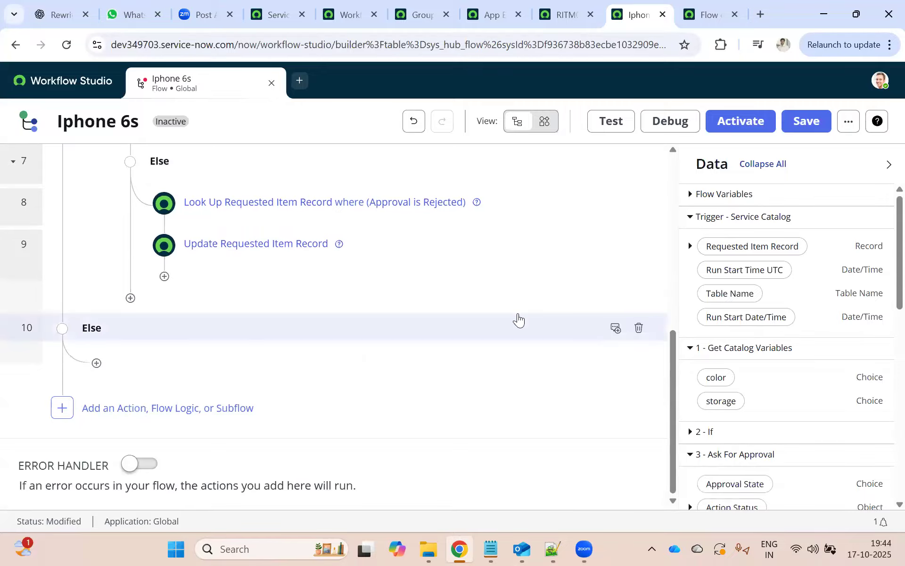
- Delete the empty Else branch numbered 10 at the end of the flow
left_click(637, 327)
left_click(618, 267)
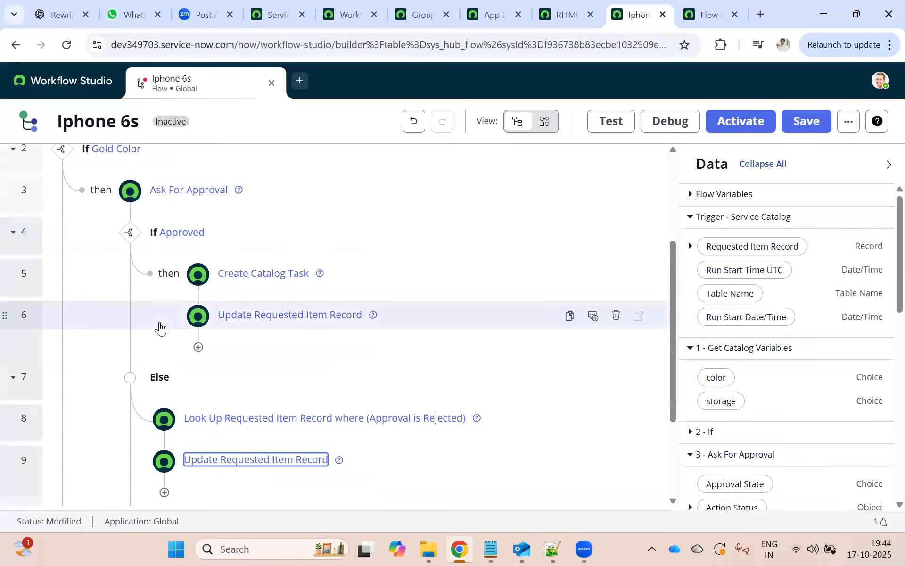
scroll(147, 348, "down", 3)
left_click(132, 370)
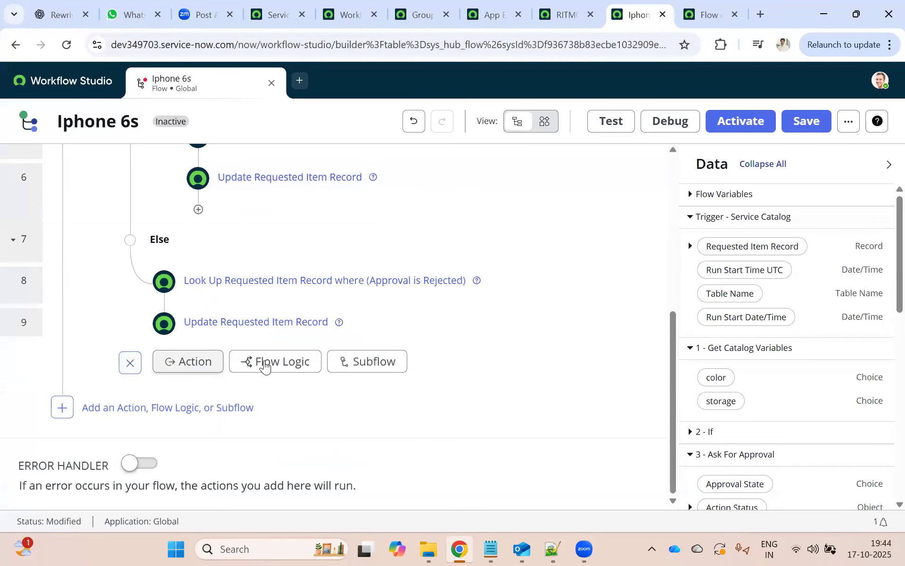
left_click(265, 366)
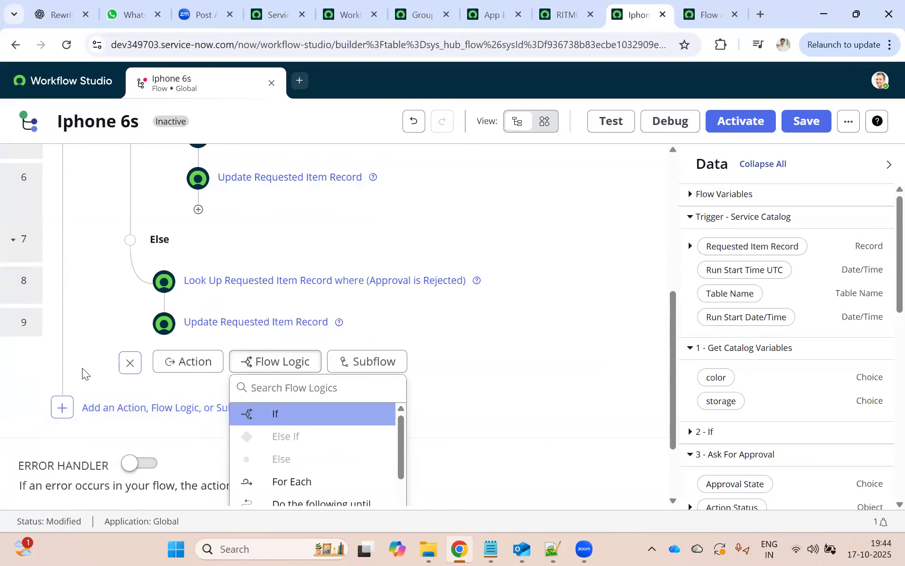
- Add an Else If branch at the main level of the flow, following the Gold Color branch, and label its condition "Non Gold"
left_click(204, 407)
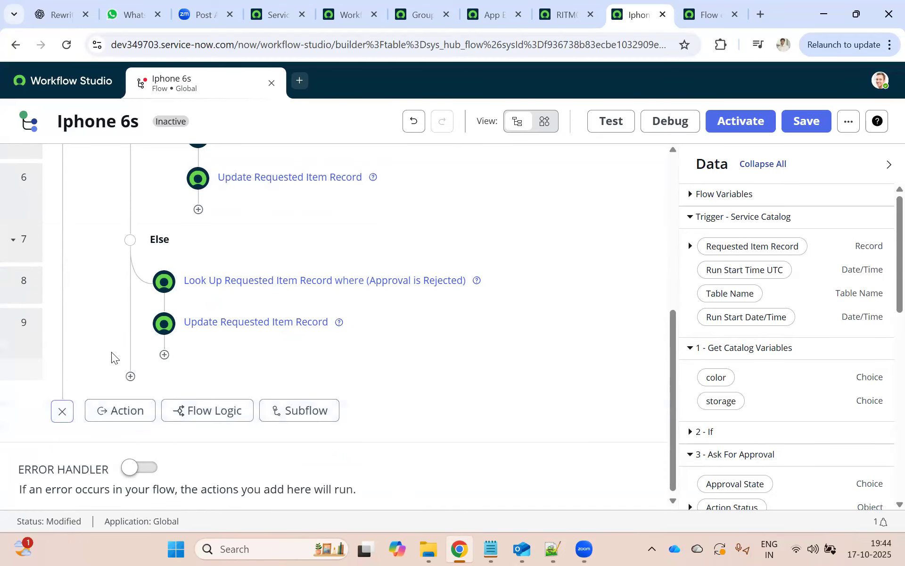
scroll(123, 324, "up", 2)
scroll(134, 354, "down", 2)
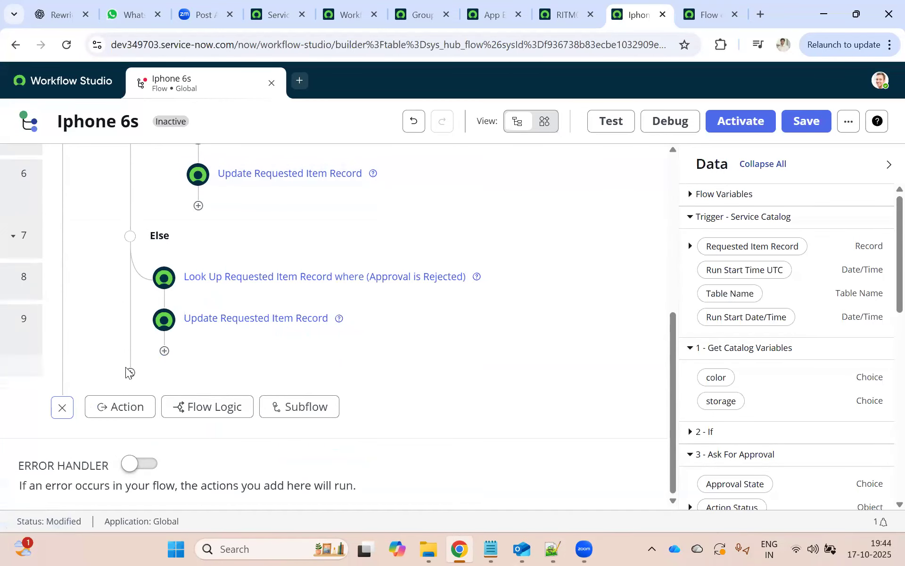
scroll(61, 198, "up", 4)
scroll(75, 257, "down", 4)
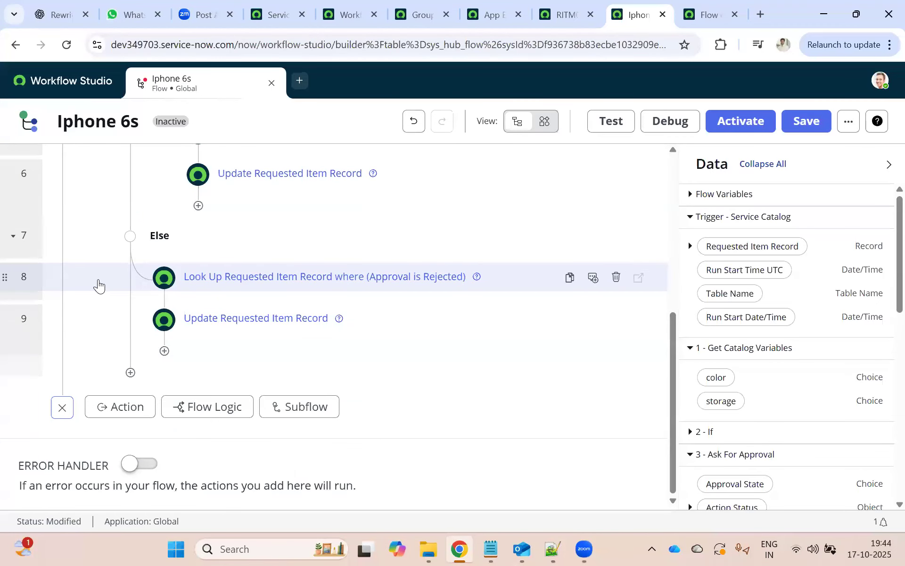
scroll(97, 278, "up", 4)
scroll(109, 279, "down", 4)
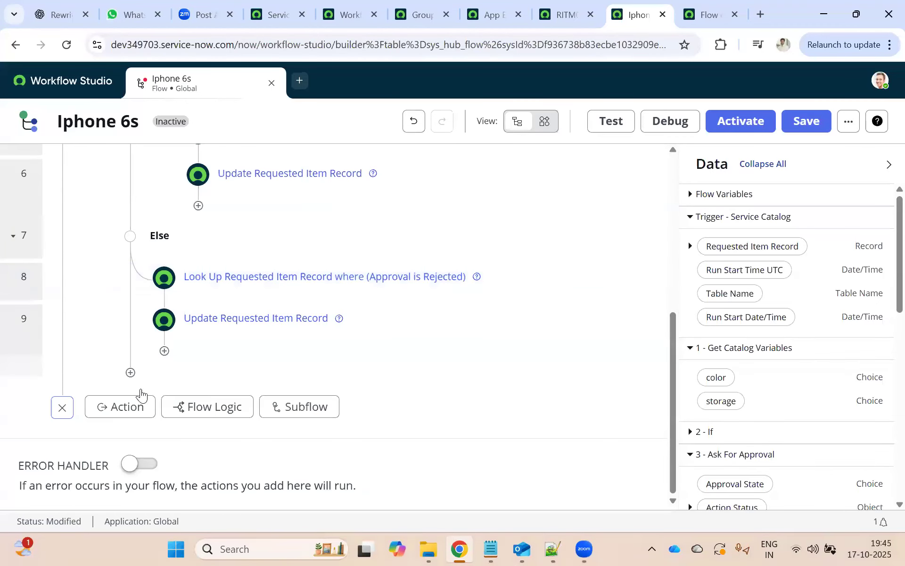
left_click(200, 411)
left_click(242, 411)
left_click(225, 366)
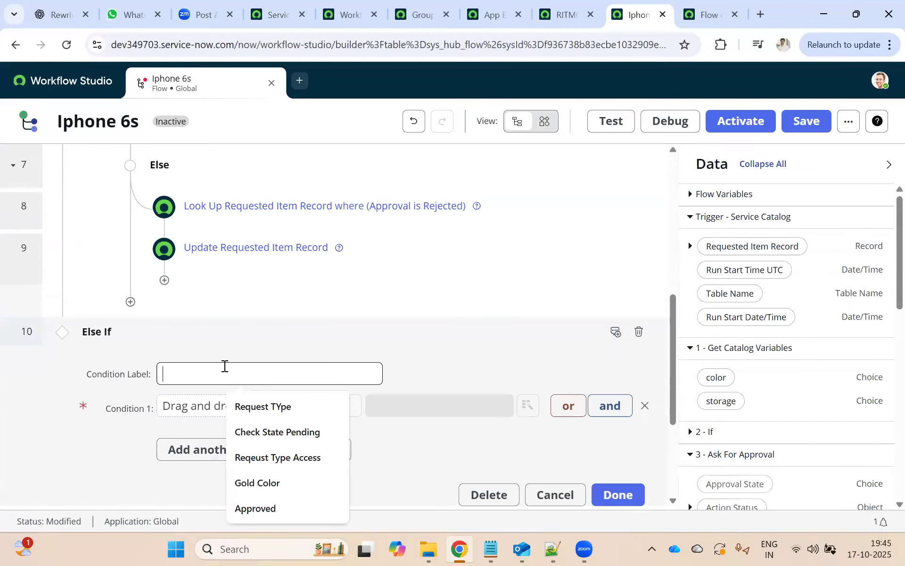
type("Non Gold")
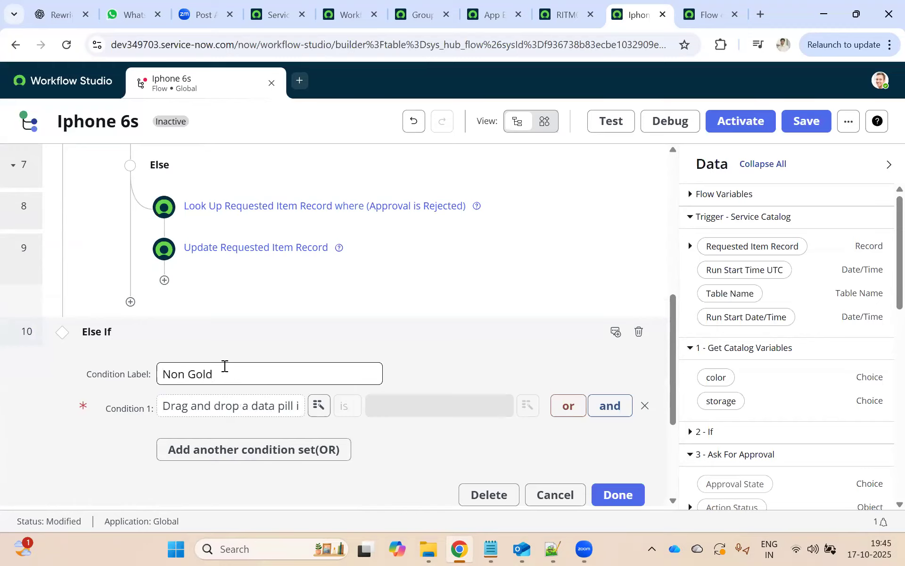
- Set Condition 1 of the Non Gold branch to check that color from Get Catalog Variables is Black
left_click(319, 405)
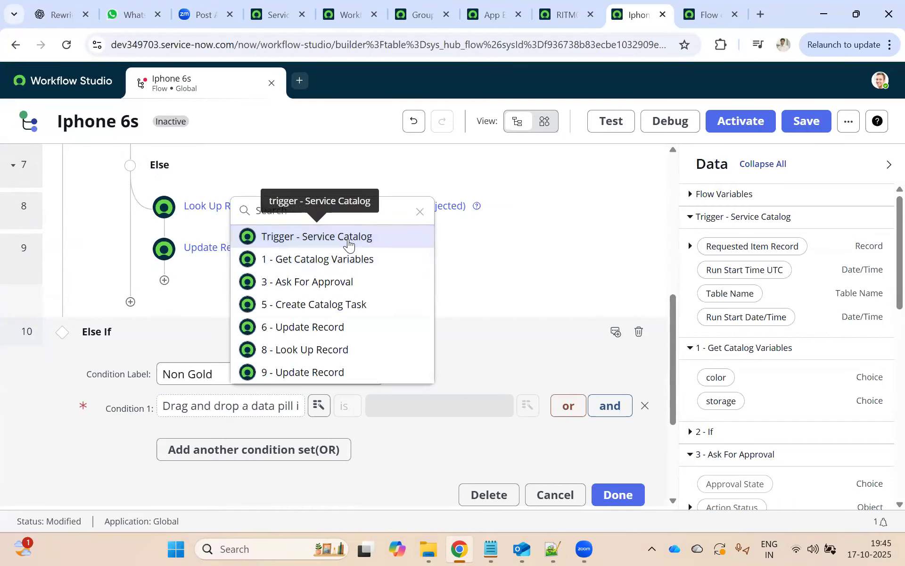
left_click(340, 262)
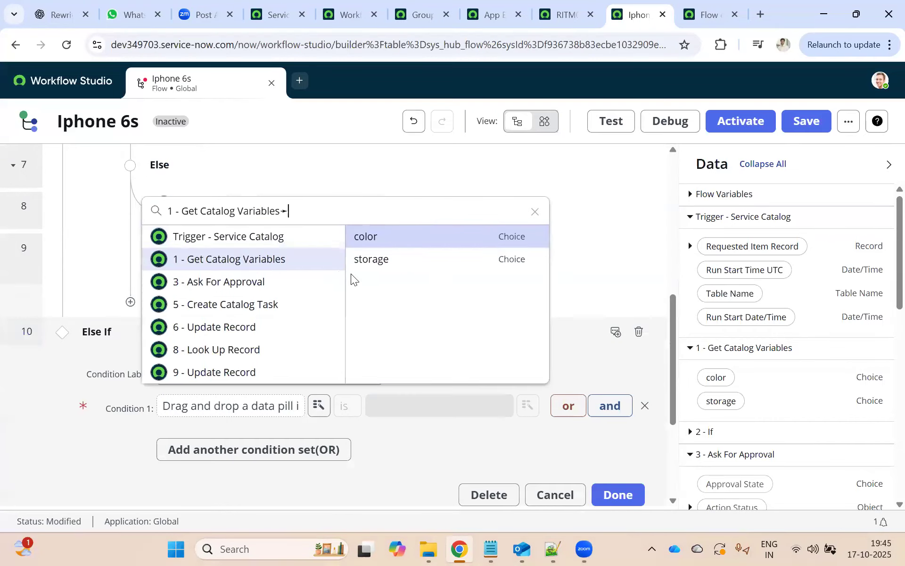
left_click(376, 244)
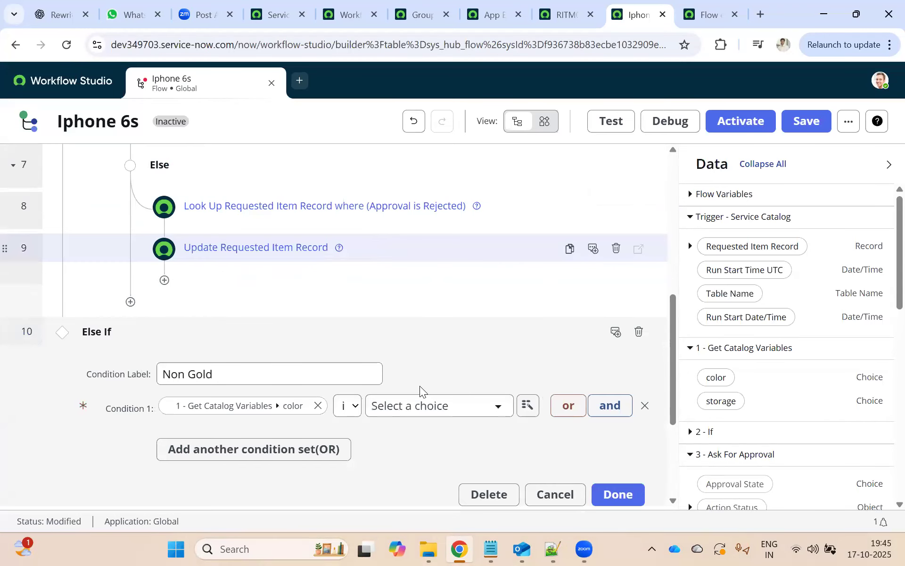
left_click(426, 406)
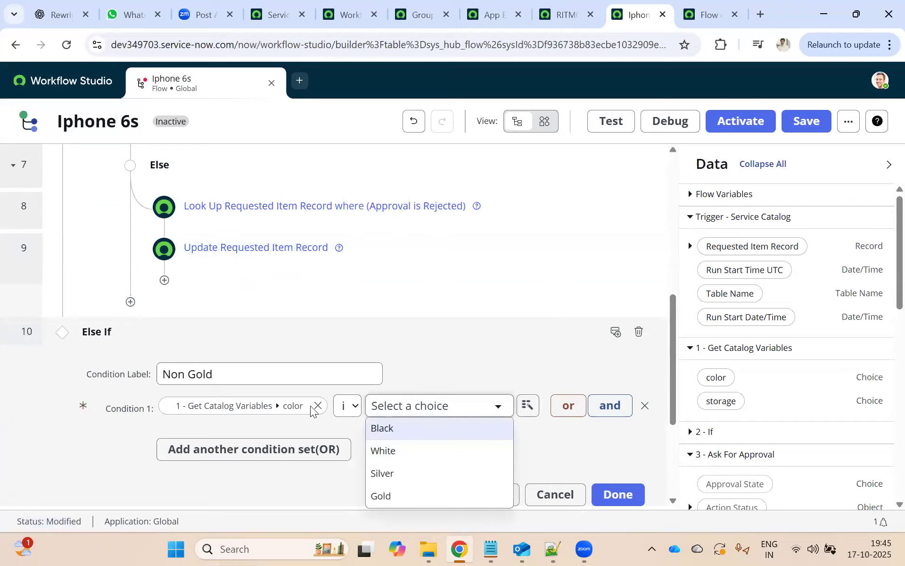
left_click(353, 407)
left_click(353, 407)
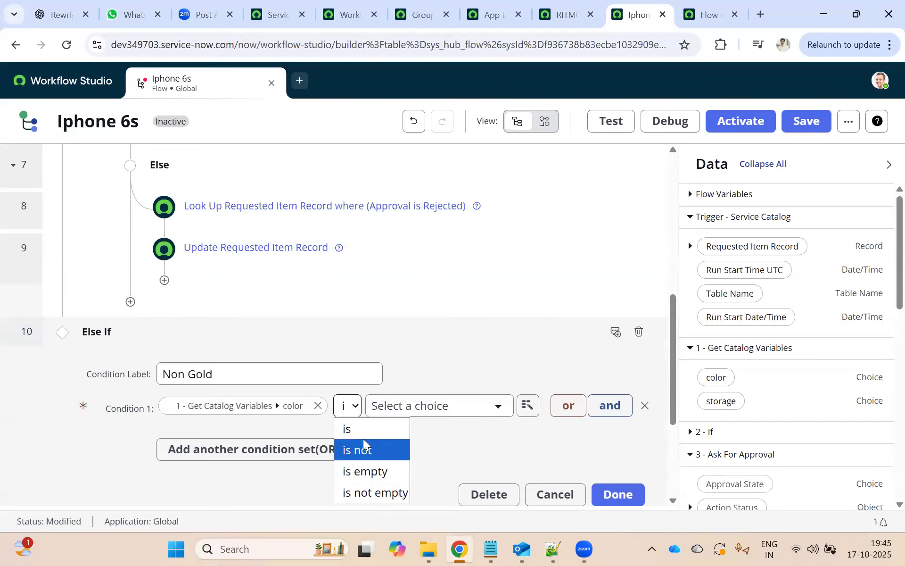
left_click(406, 408)
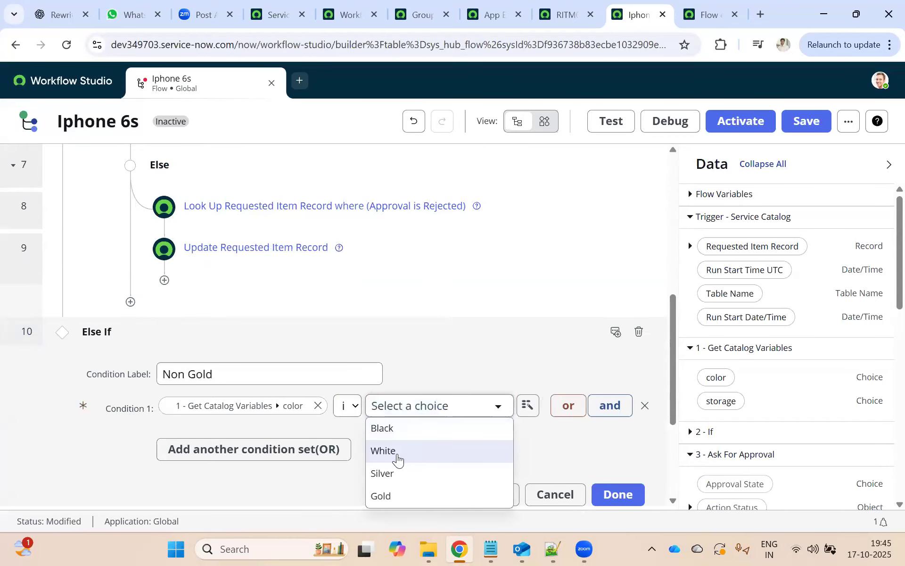
left_click(395, 428)
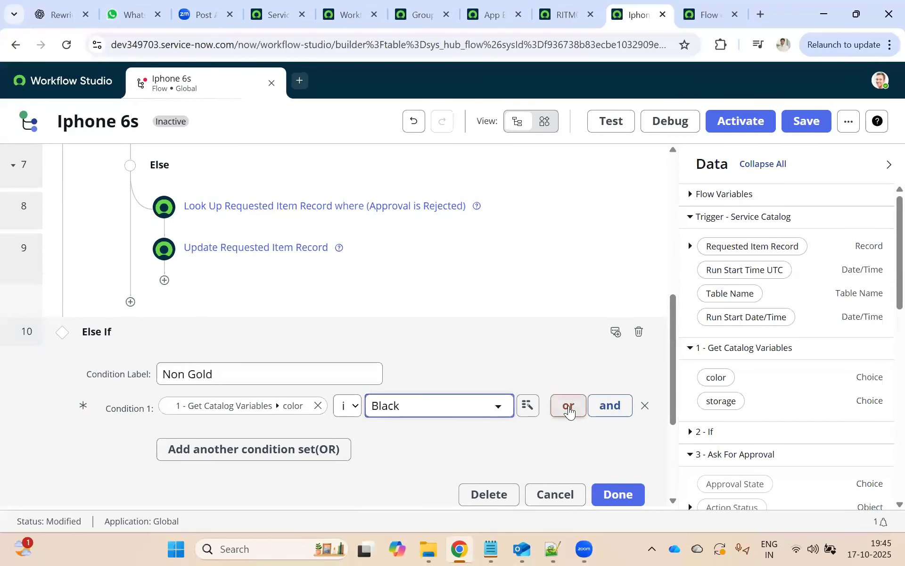
left_click(568, 406)
scroll(403, 352, "down", 2)
scroll(403, 352, "down", 1)
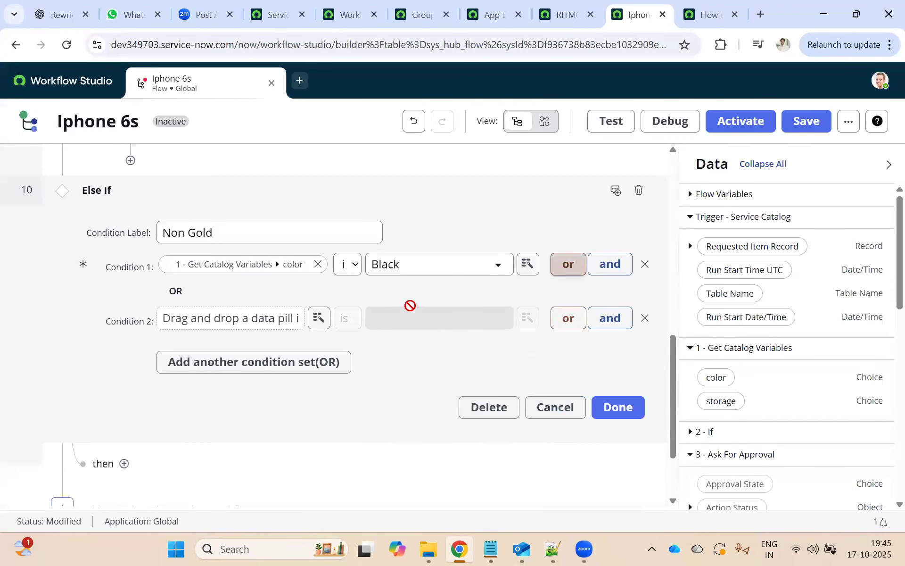
left_click(644, 319)
- Keep the operator "is" in Condition 1 and replace its comparison value with the color data pill from Get Catalog Variables
left_click(283, 264)
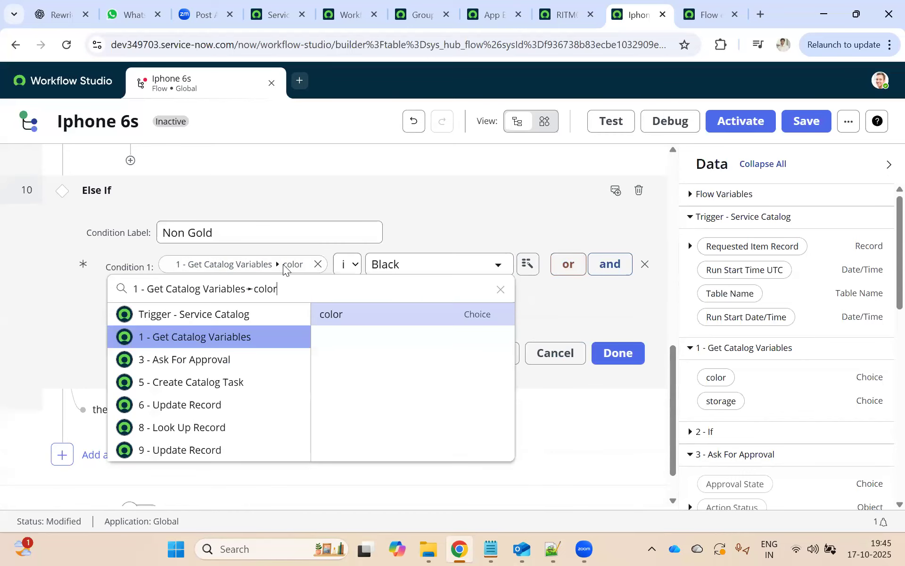
left_click(391, 271)
left_click(356, 266)
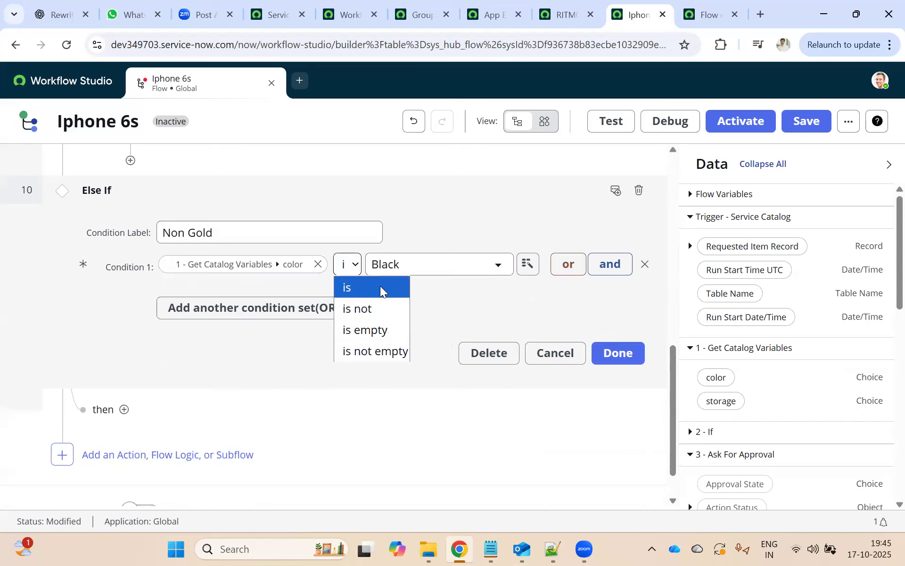
left_click(380, 287)
left_click(530, 263)
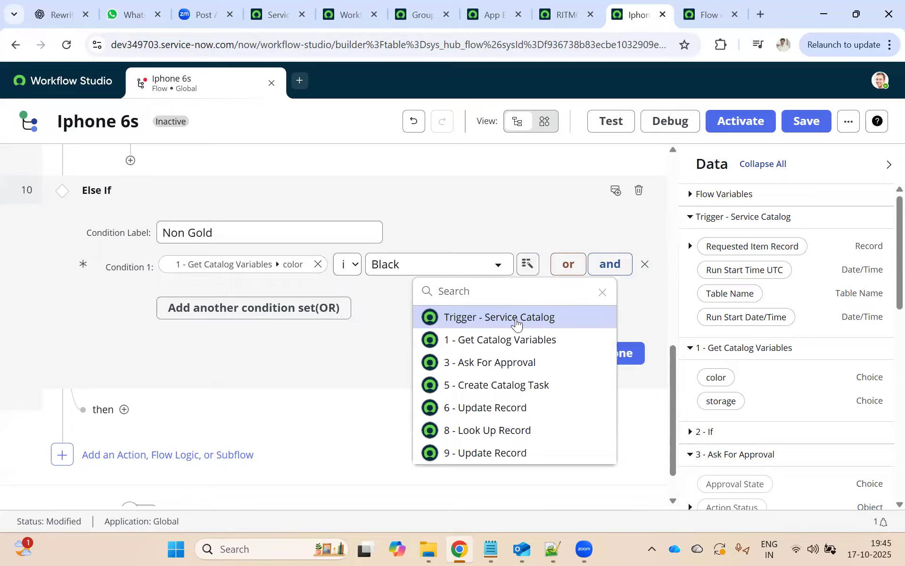
left_click(504, 340)
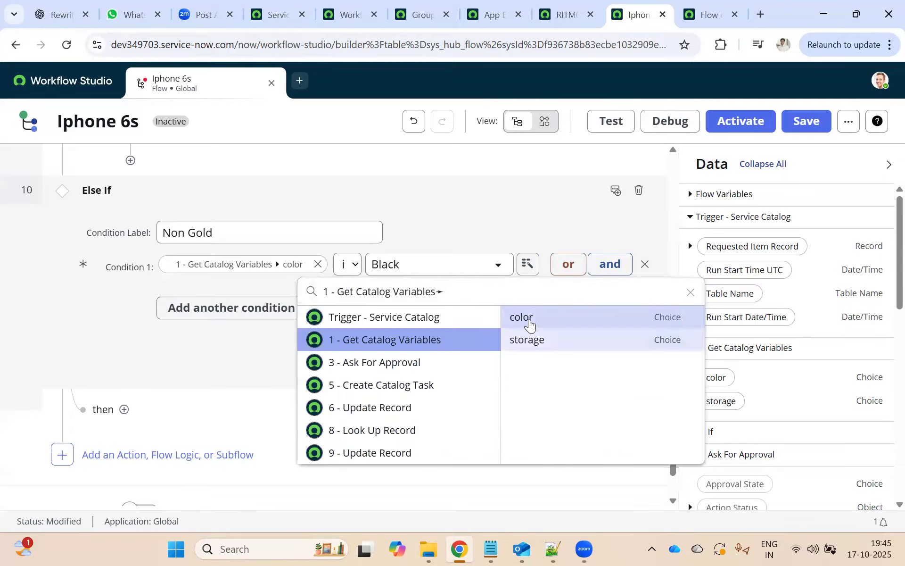
left_click(522, 317)
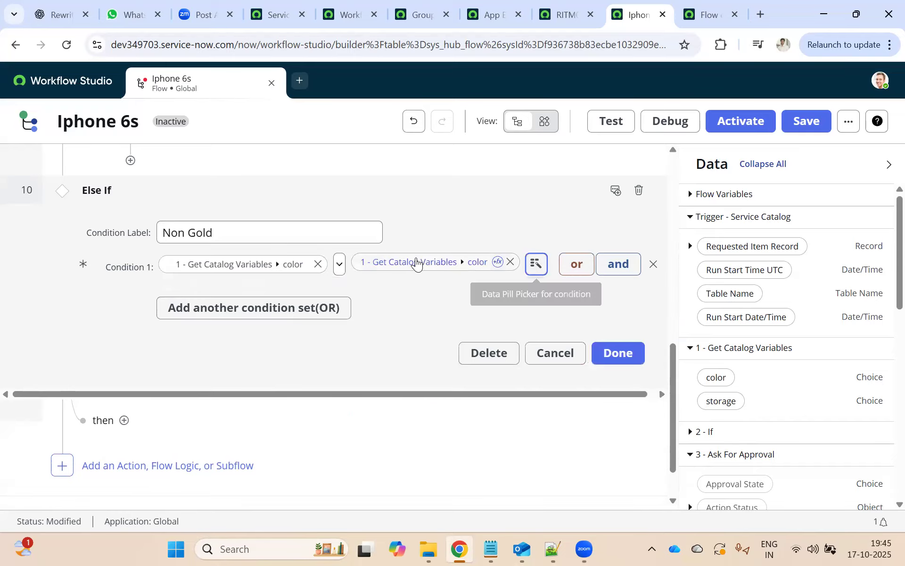
- Replace the color data pill in Condition 1's comparison value with the choice Black
left_click(513, 266)
left_click(463, 263)
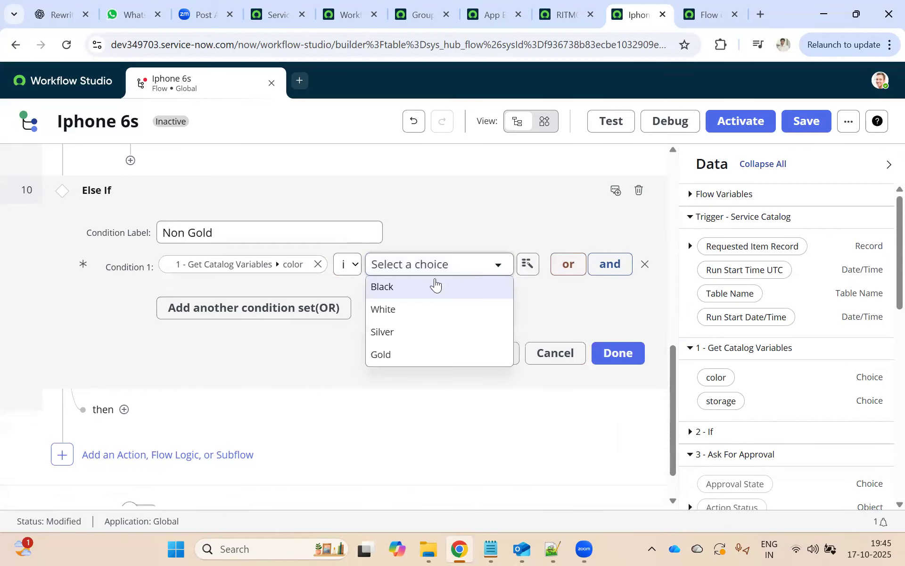
left_click(404, 287)
- Add an OR Condition 2 to the Non Gold branch that checks whether color from Get Catalog Variables is White
left_click(557, 264)
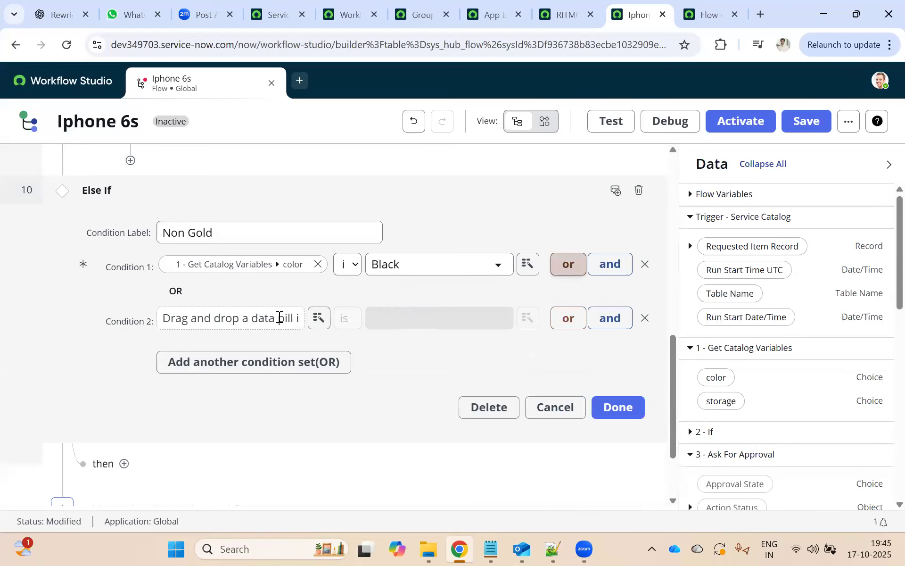
left_click(318, 317)
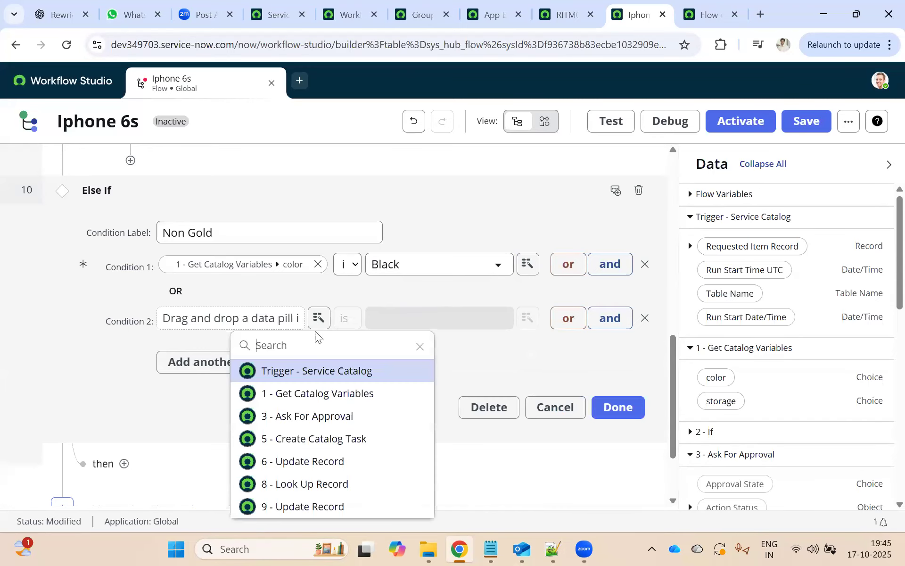
left_click(318, 395)
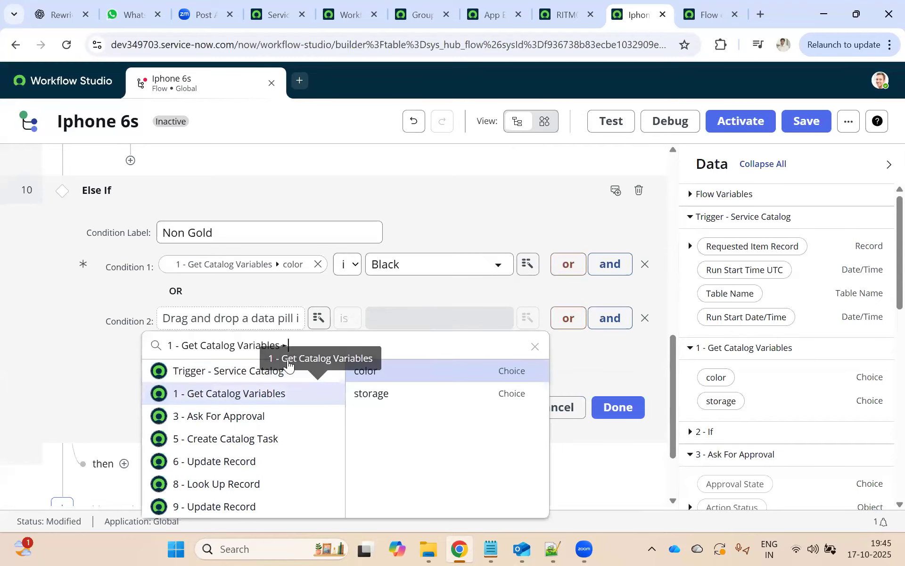
left_click(368, 377)
left_click(440, 315)
left_click(390, 370)
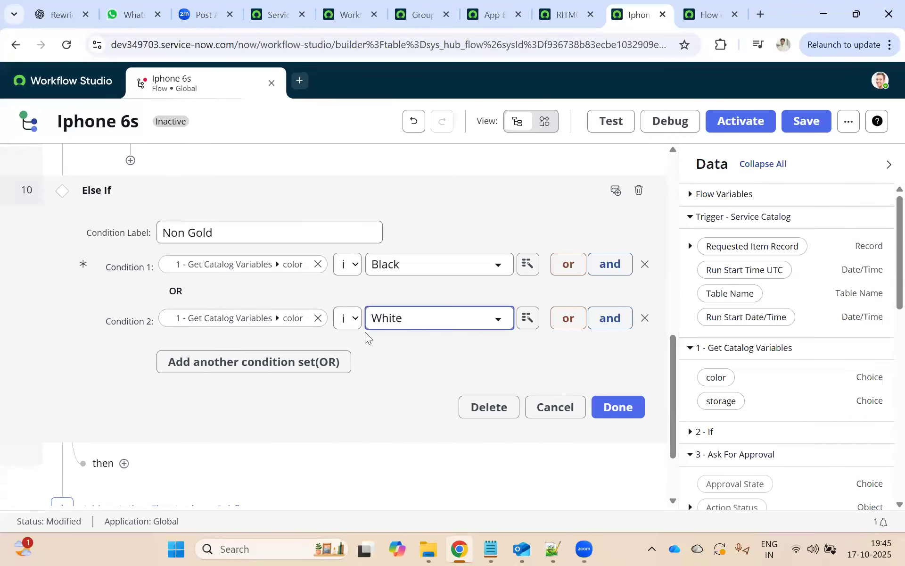
- Add an OR Condition 3 checking that color from Get Catalog Variables is Silver, and finish the Non Gold branch
left_click(569, 318)
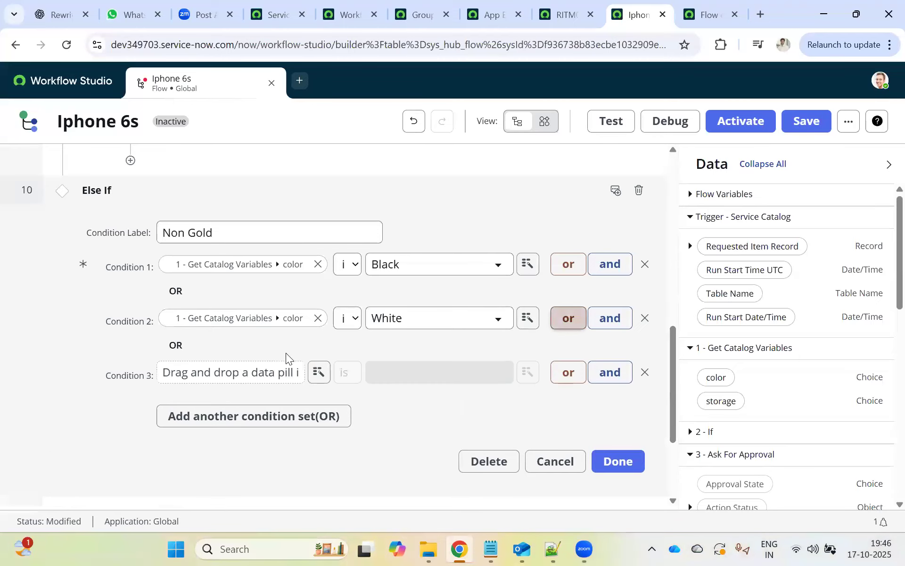
left_click(259, 375)
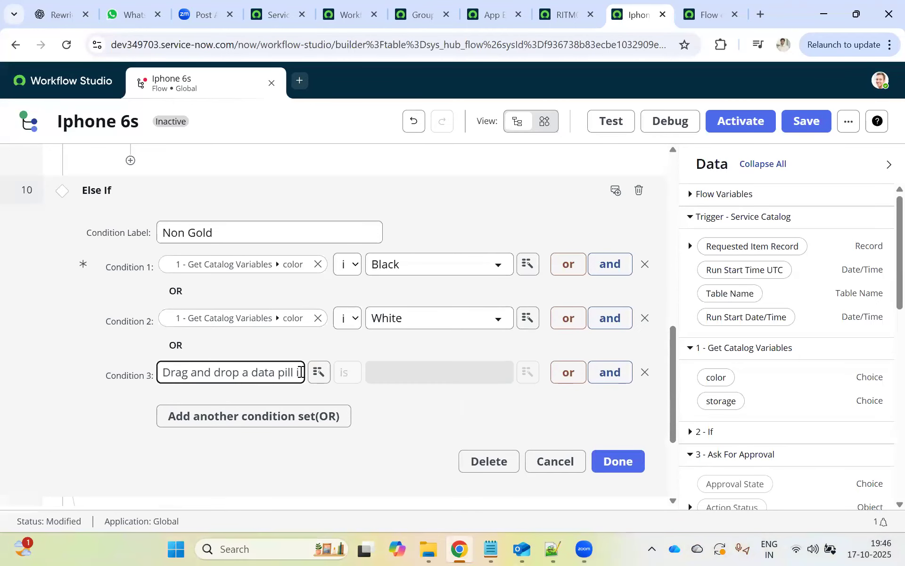
left_click(314, 371)
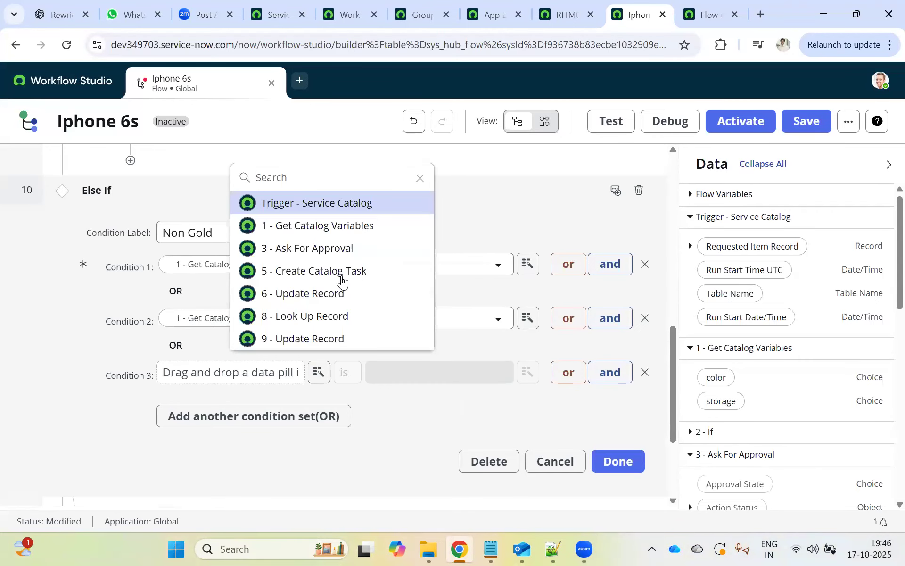
left_click(323, 204)
left_click(269, 226)
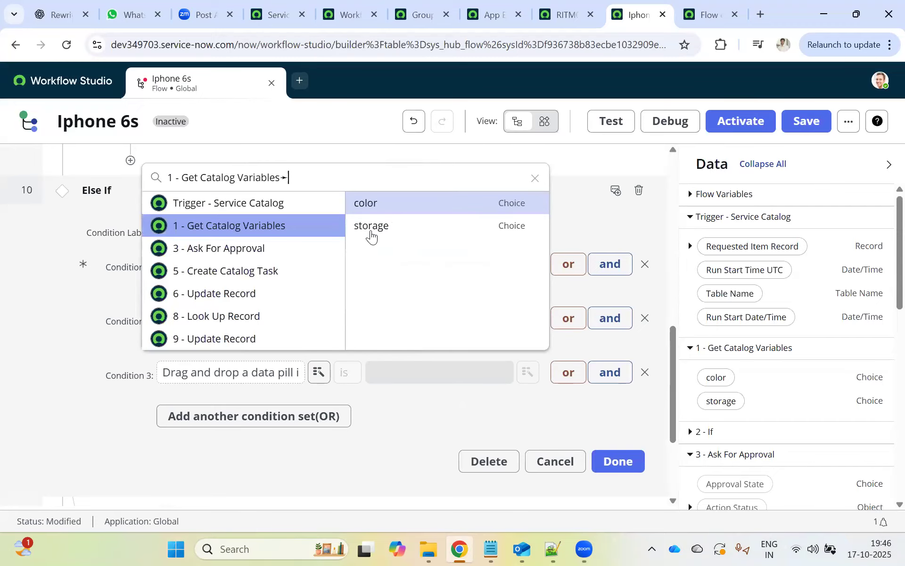
left_click(380, 207)
left_click(414, 372)
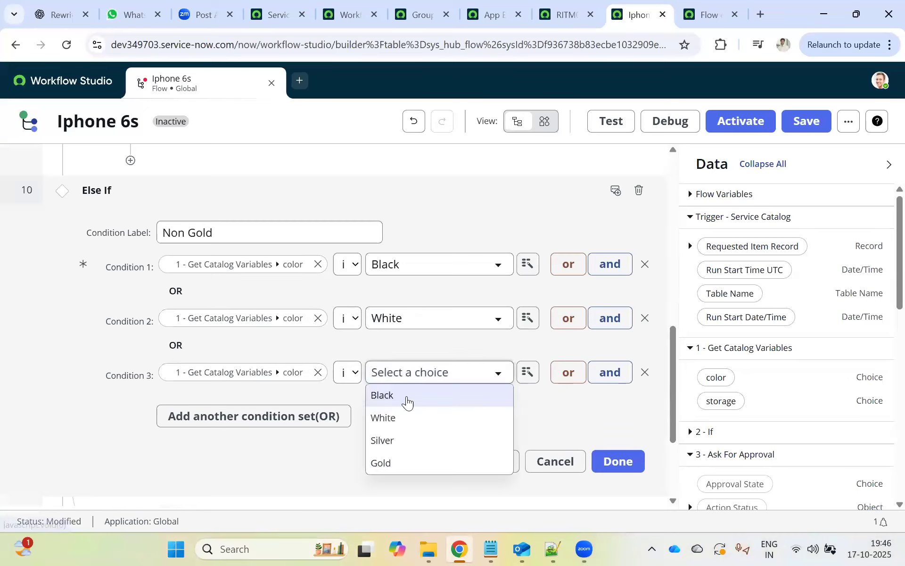
left_click(392, 445)
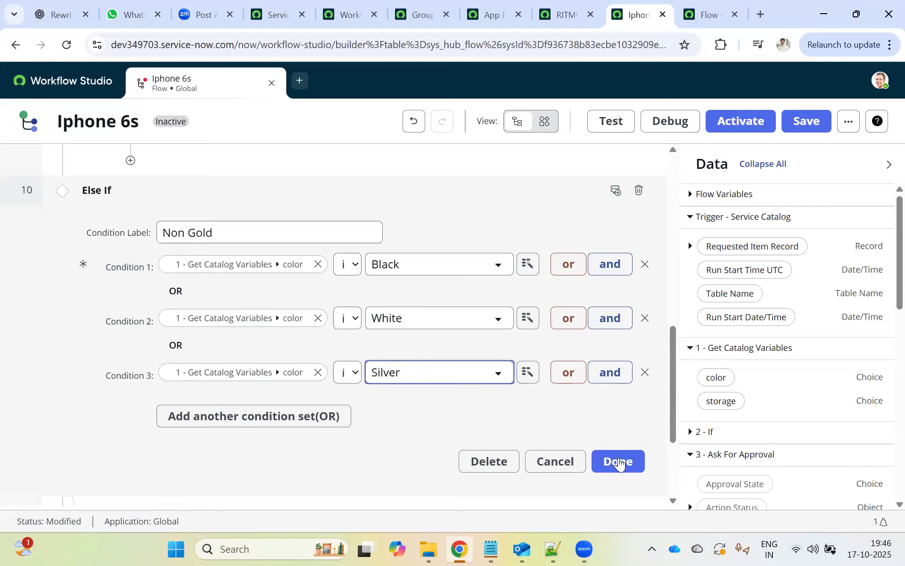
scroll(617, 433, "down", 3)
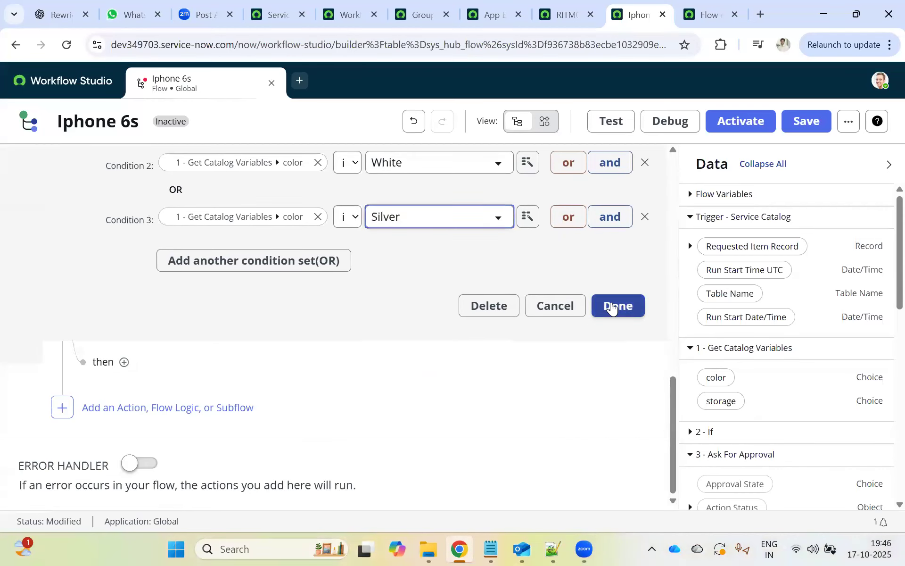
left_click(612, 308)
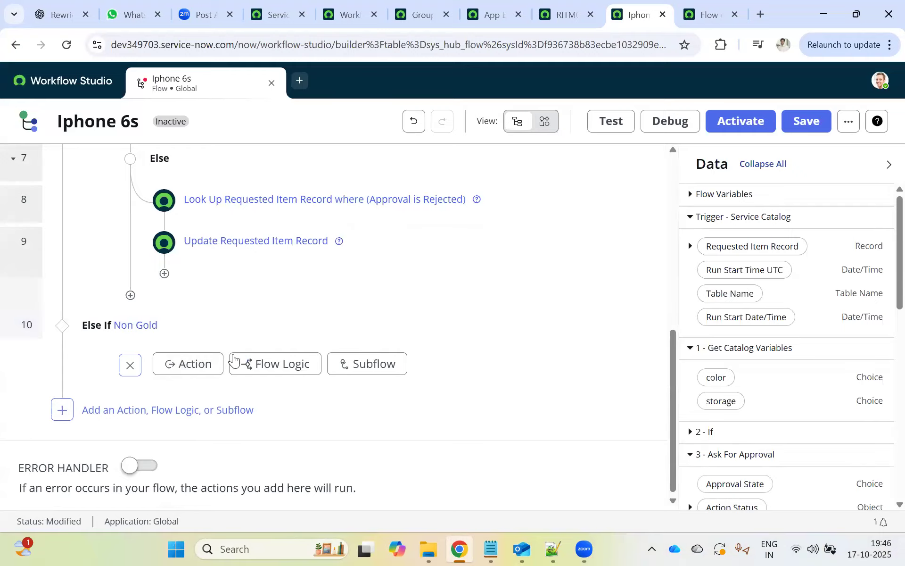
- Add a Create Catalog Task action inside the Non Gold branch
left_click(185, 370)
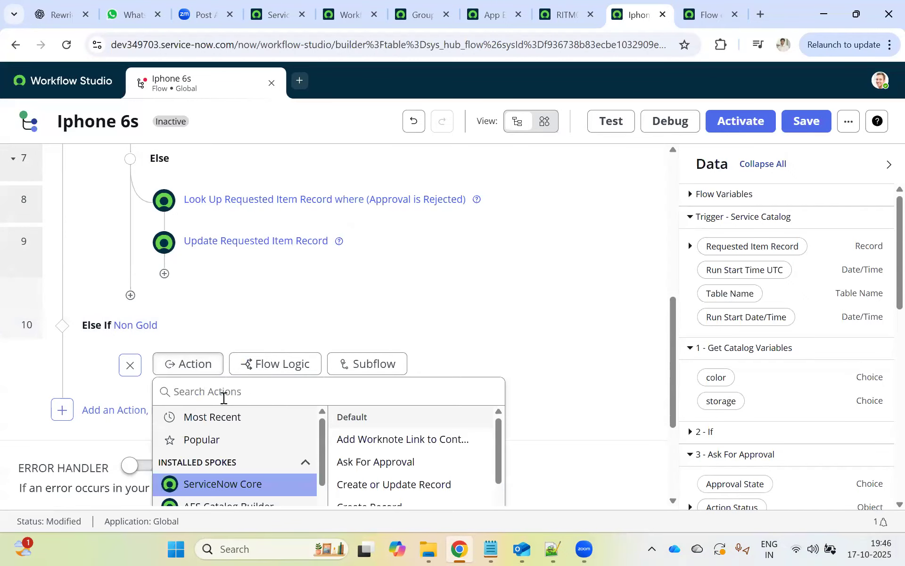
type("create ca")
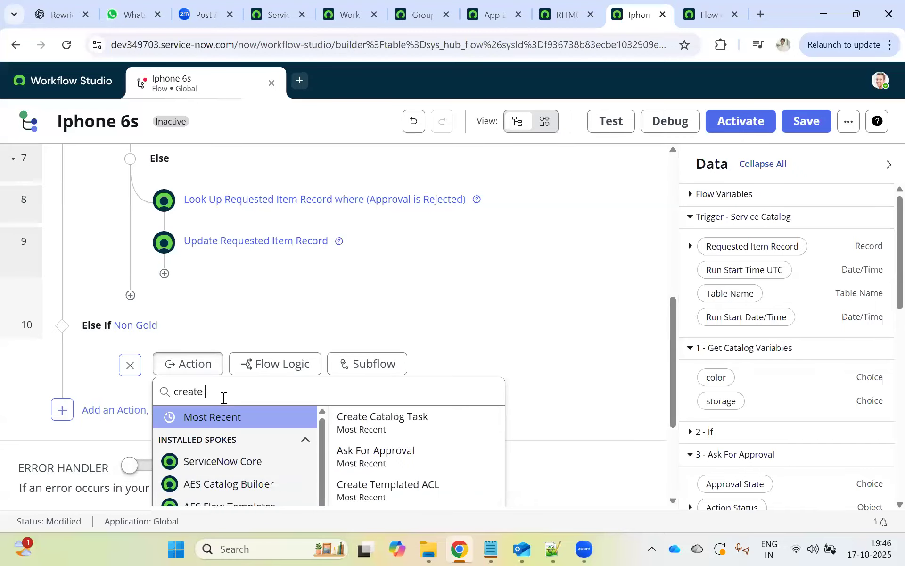
left_click(382, 423)
- Set the task's Requested Item to the trigger's Requested Item Record and its short description to "Non Gold Colors"
scroll(262, 333, "down", 3)
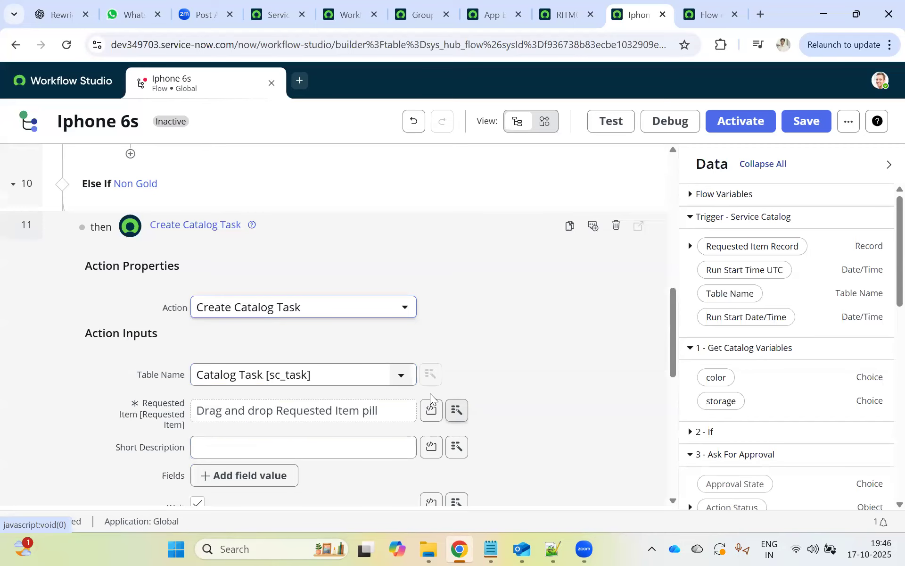
left_click(456, 410)
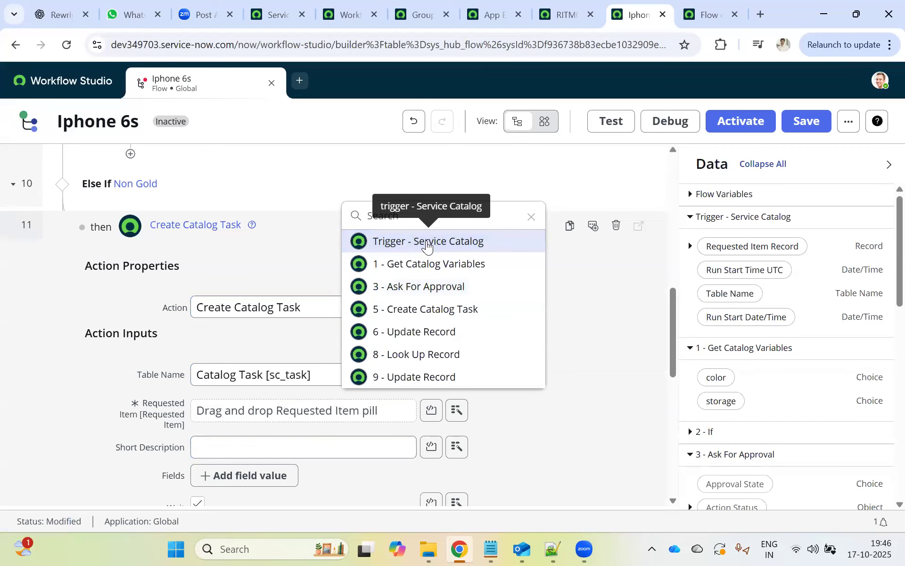
left_click(427, 246)
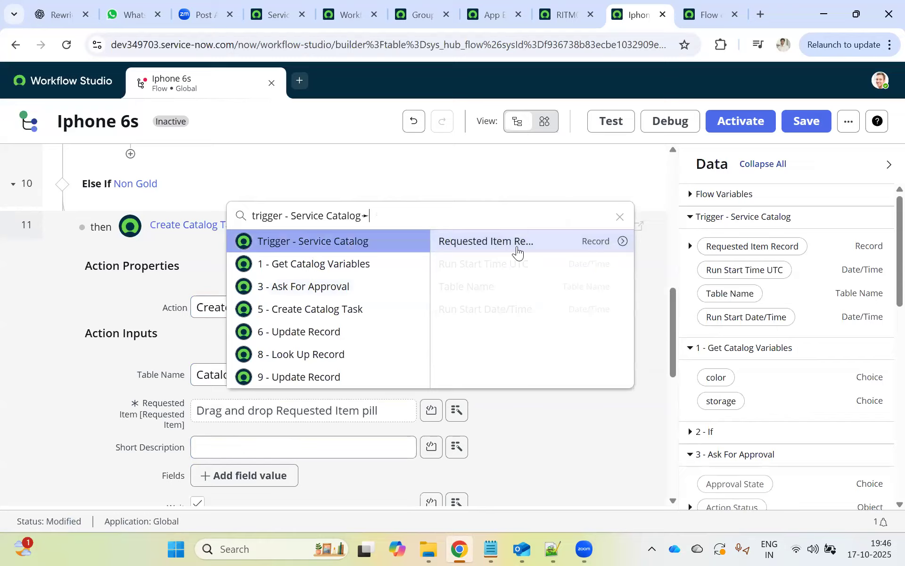
left_click(457, 250)
scroll(235, 309, "down", 3)
left_click(237, 307)
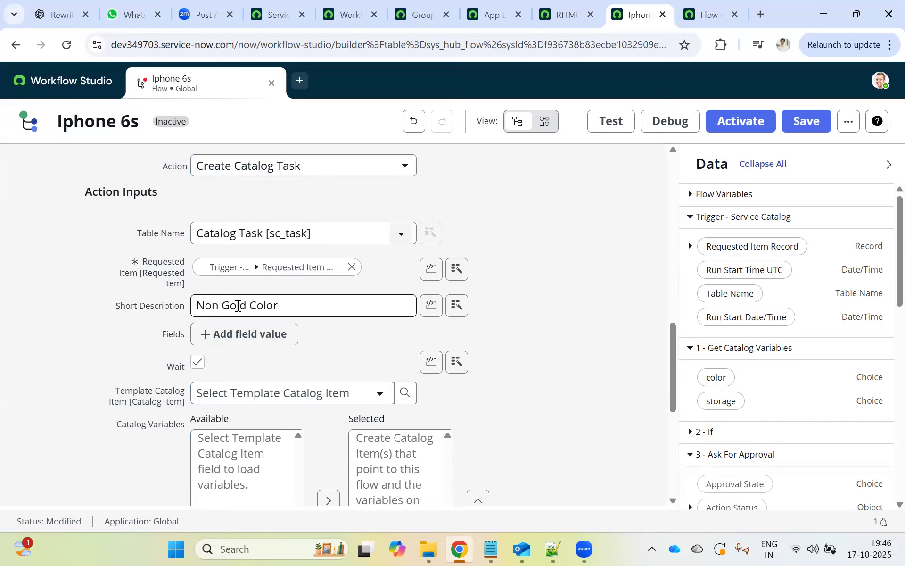
- Choose iPhone 6s as the template catalog item and include both the color and storage catalog variables
left_click(287, 393)
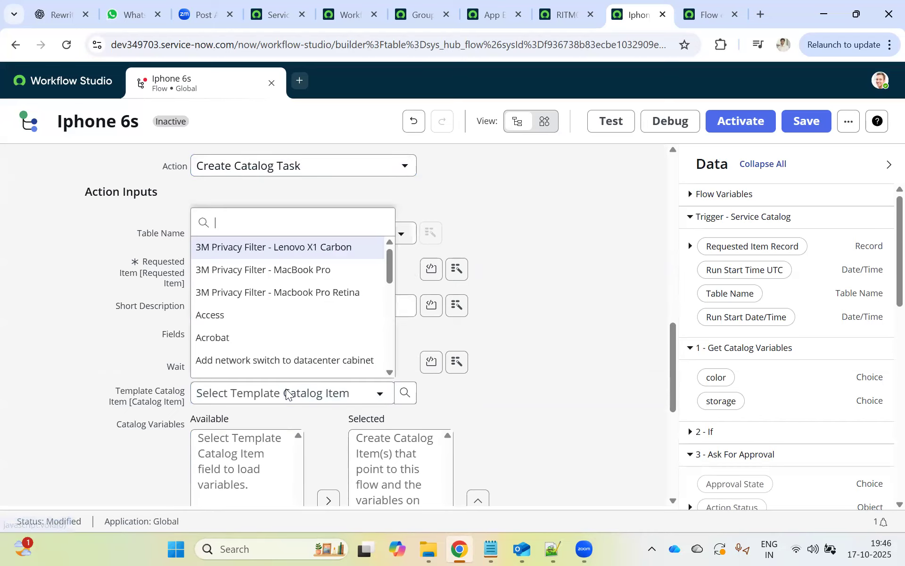
type("ipho")
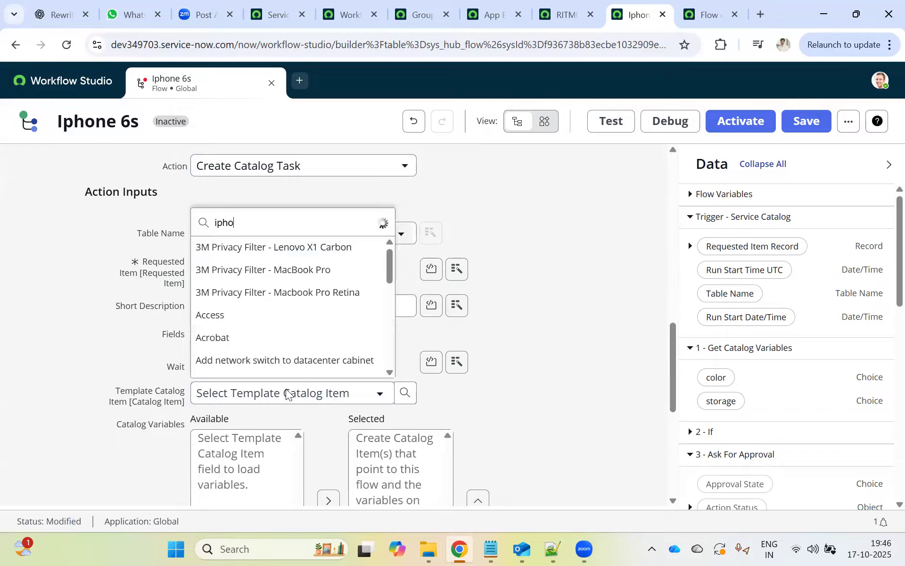
left_click(246, 365)
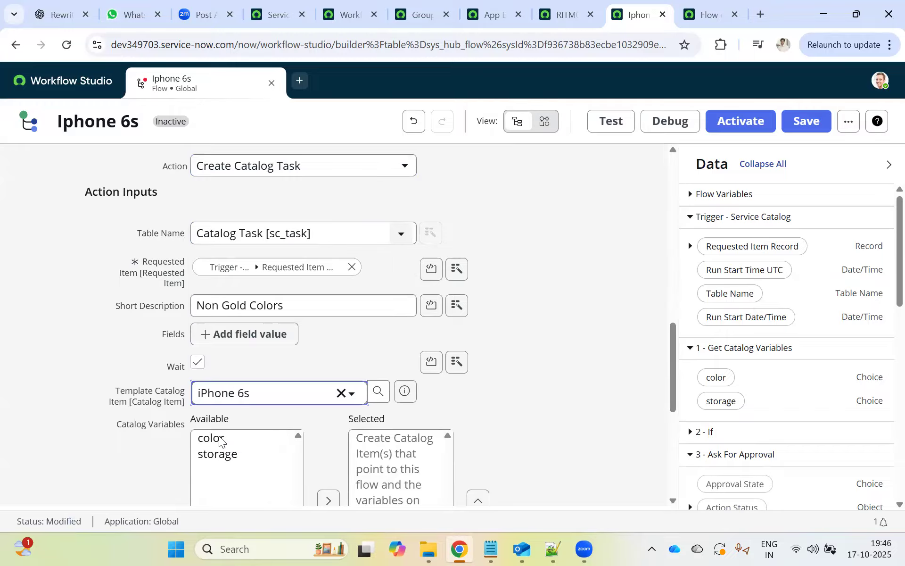
left_click(222, 438)
scroll(224, 415, "down", 2)
left_click(231, 357)
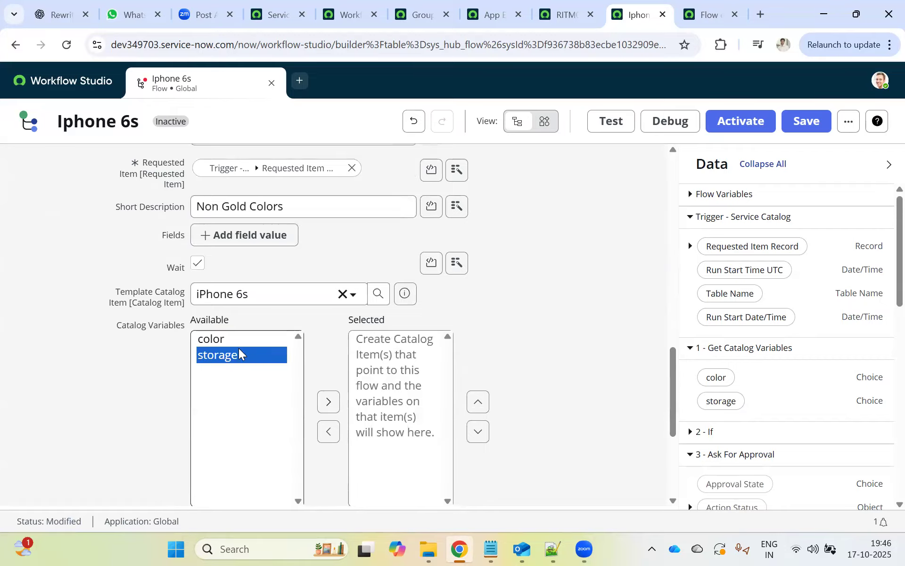
left_click(231, 343)
left_click(219, 356, "ctrl")
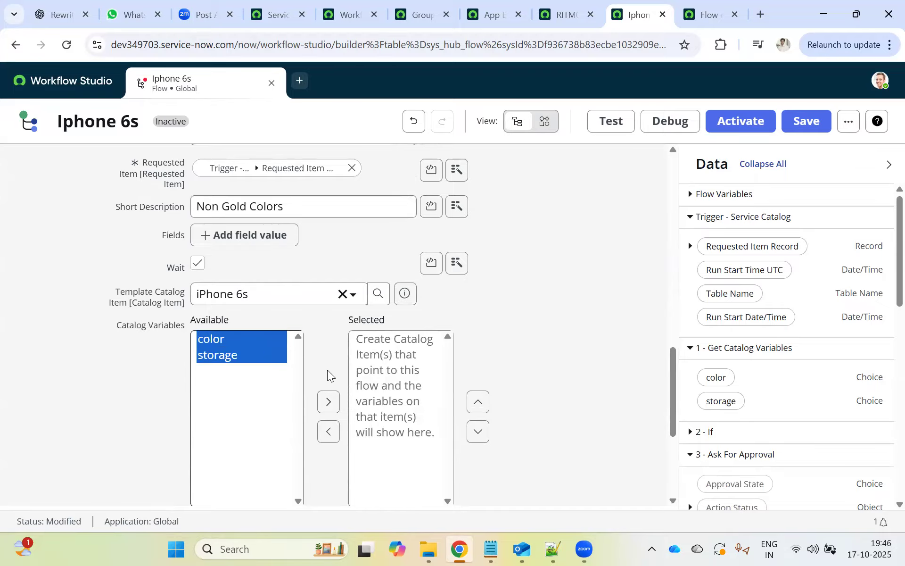
left_click(328, 401)
scroll(272, 318, "down", 3)
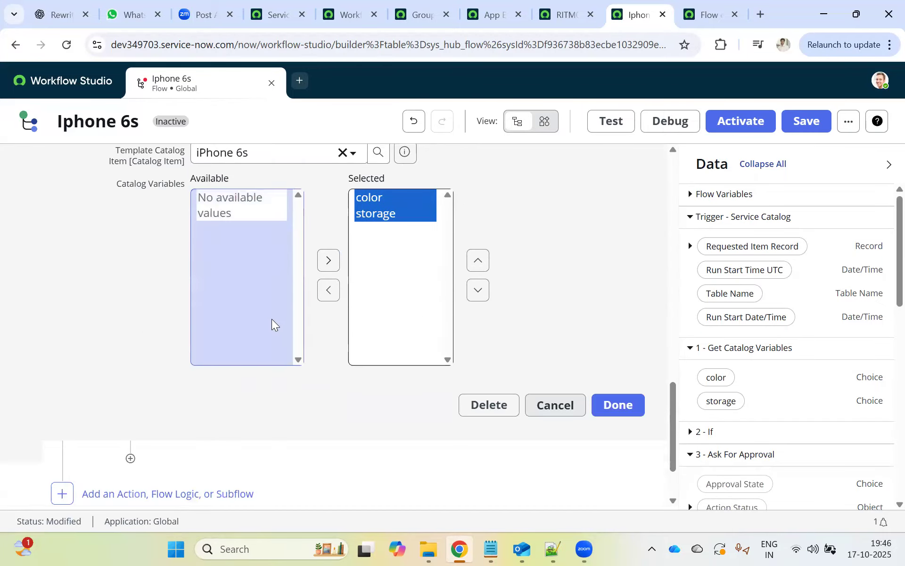
- Add an Assignment group field value of Application Development to the catalog task and finish the action
scroll(272, 318, "up", 5)
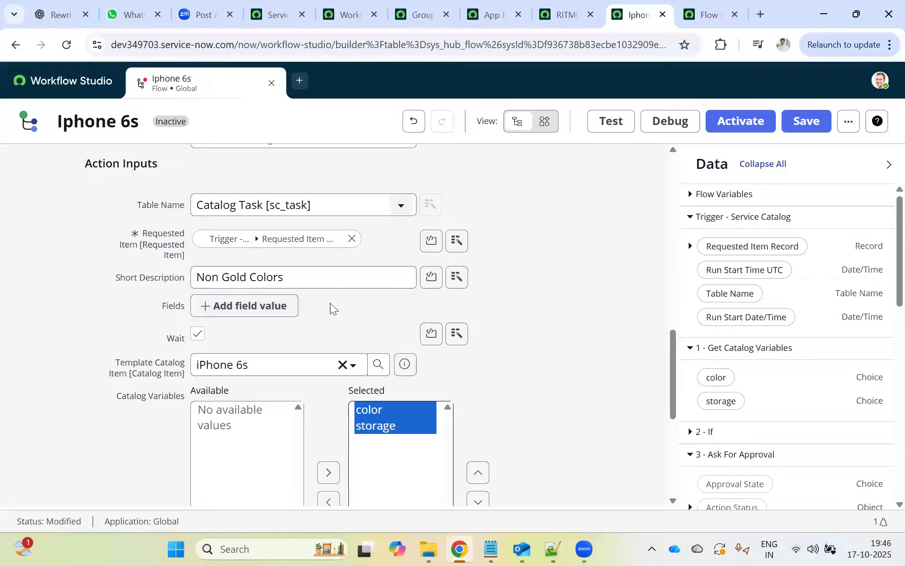
scroll(312, 311, "down", 1)
scroll(283, 306, "down", 3)
scroll(243, 307, "up", 3)
left_click(241, 306)
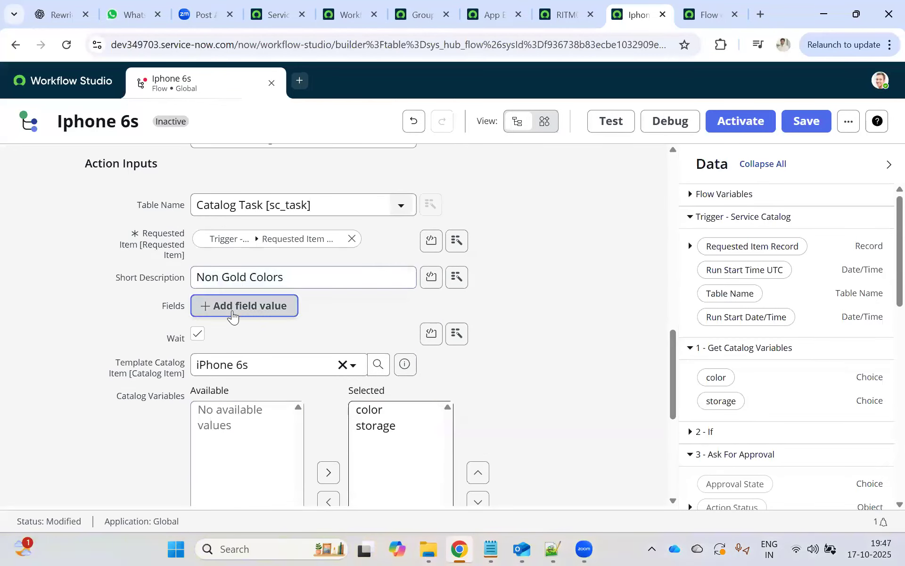
left_click(241, 308)
type("ass")
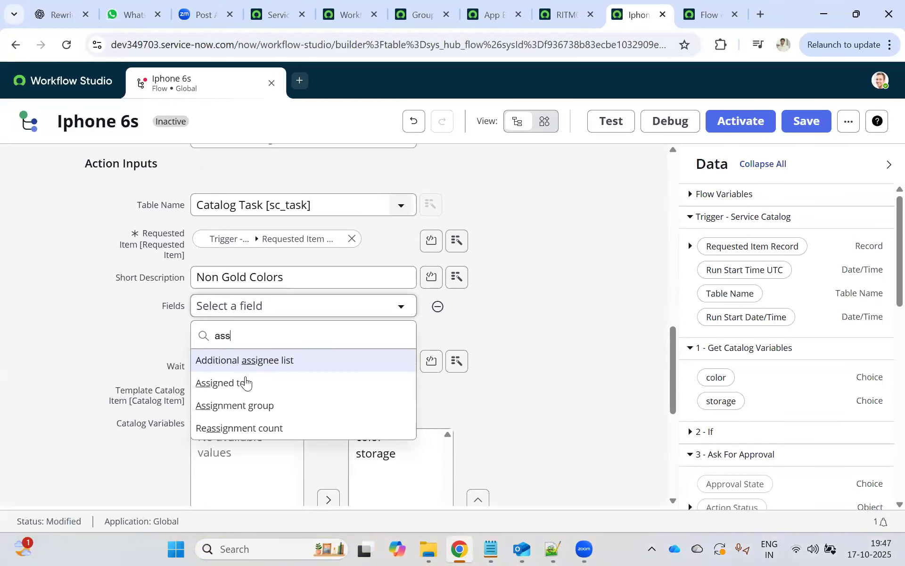
left_click(252, 406)
left_click(439, 306)
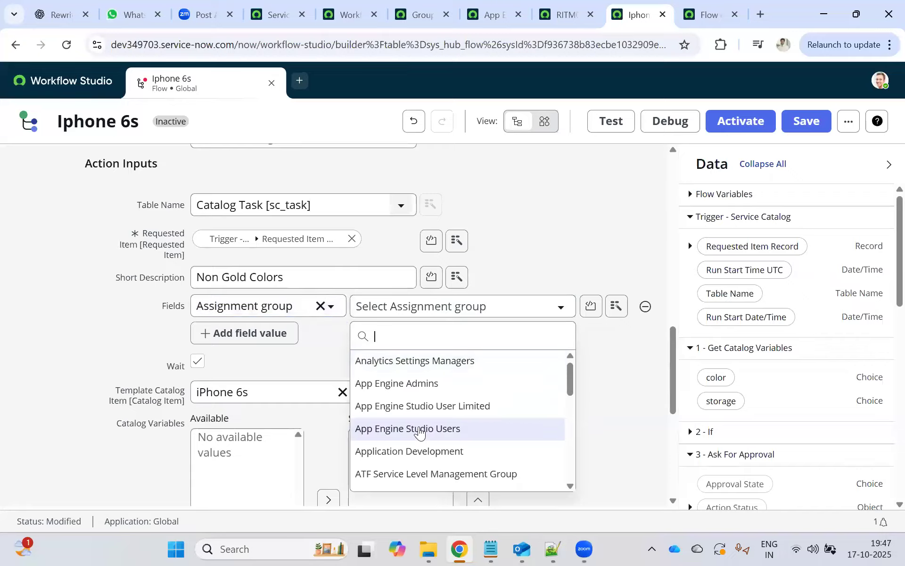
left_click(413, 451)
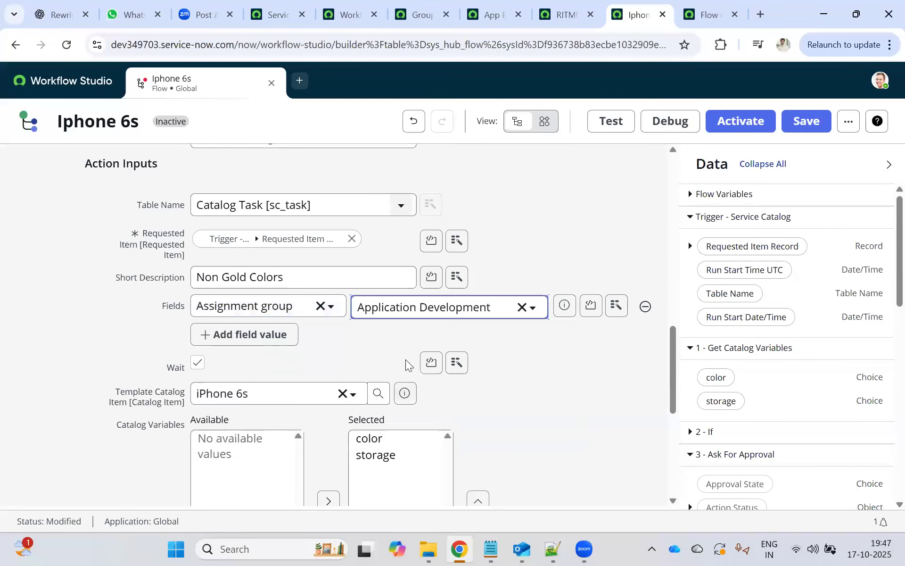
scroll(421, 360, "down", 3)
scroll(436, 361, "down", 3)
left_click(619, 366)
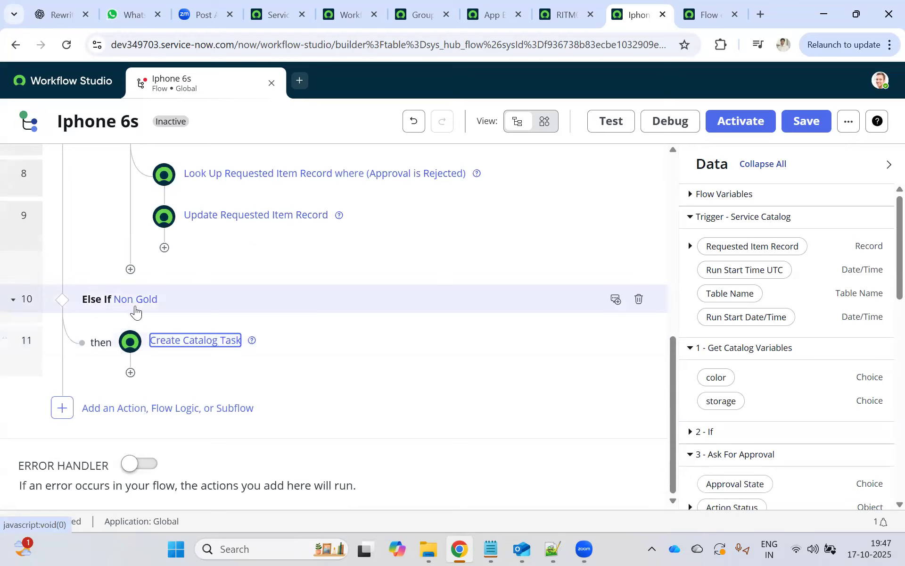
- Add an Update Record action after the Non Gold branch's catalog task, targeting the trigger's Requested Item Record
left_click(130, 373)
left_click(196, 390)
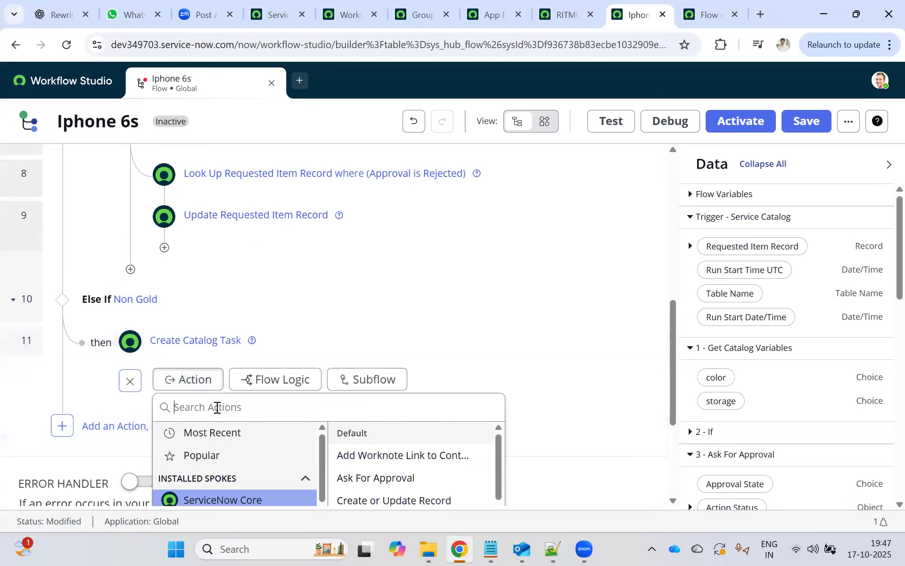
type("update")
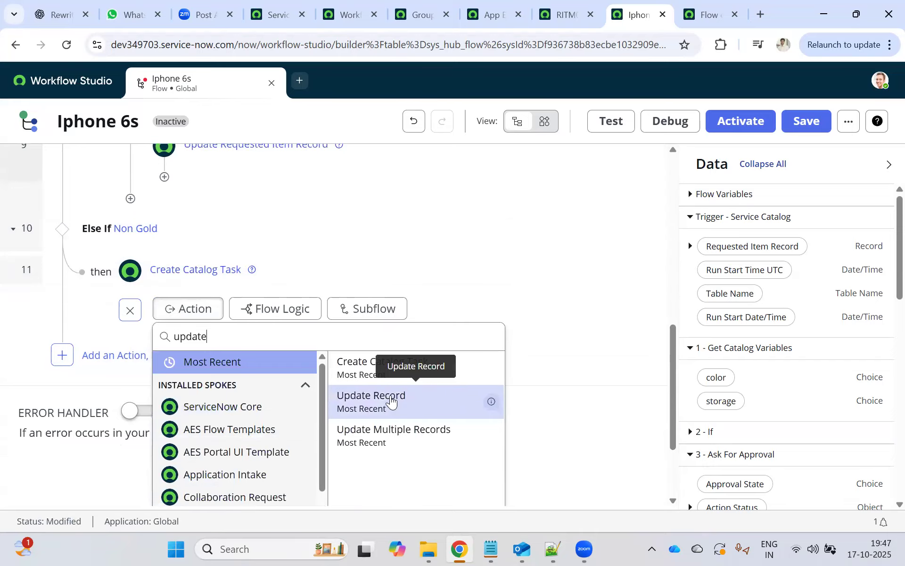
left_click(392, 400)
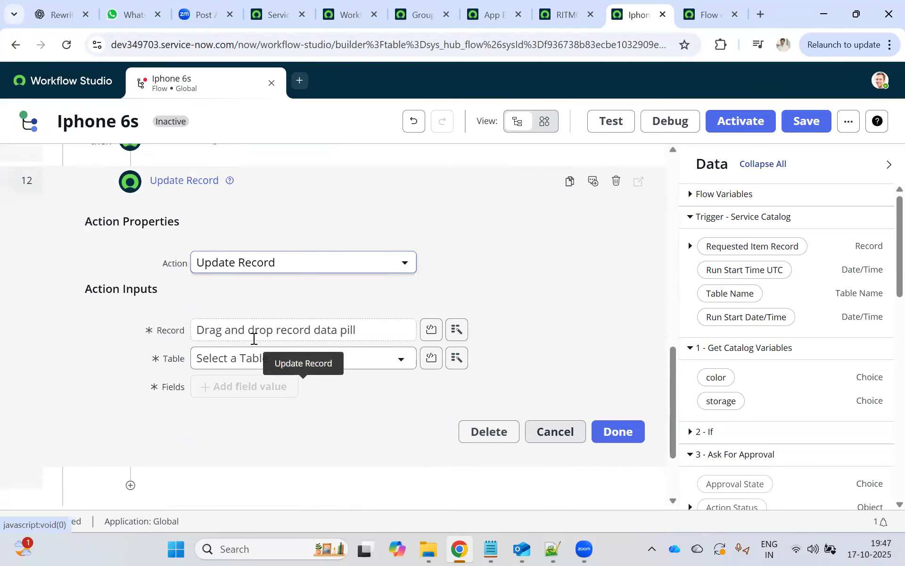
left_click(456, 321)
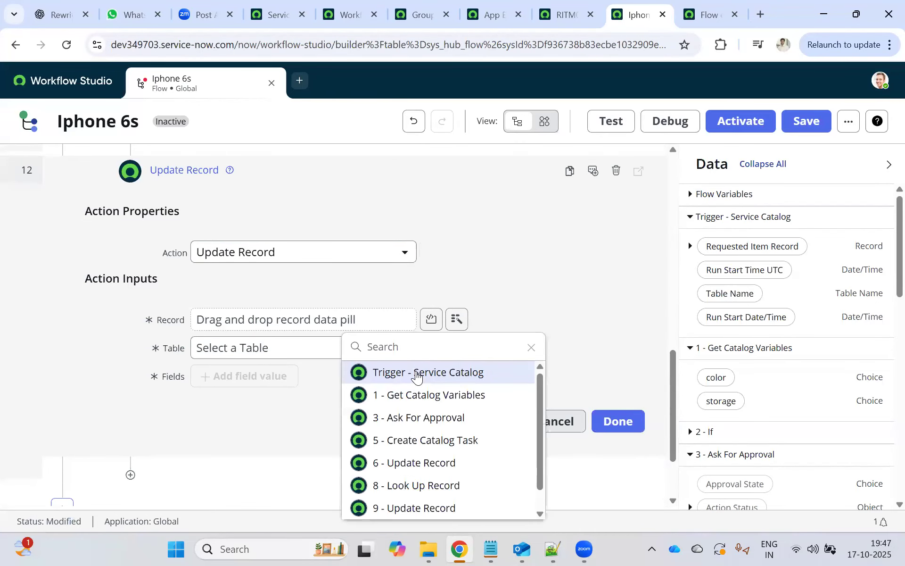
left_click(416, 378)
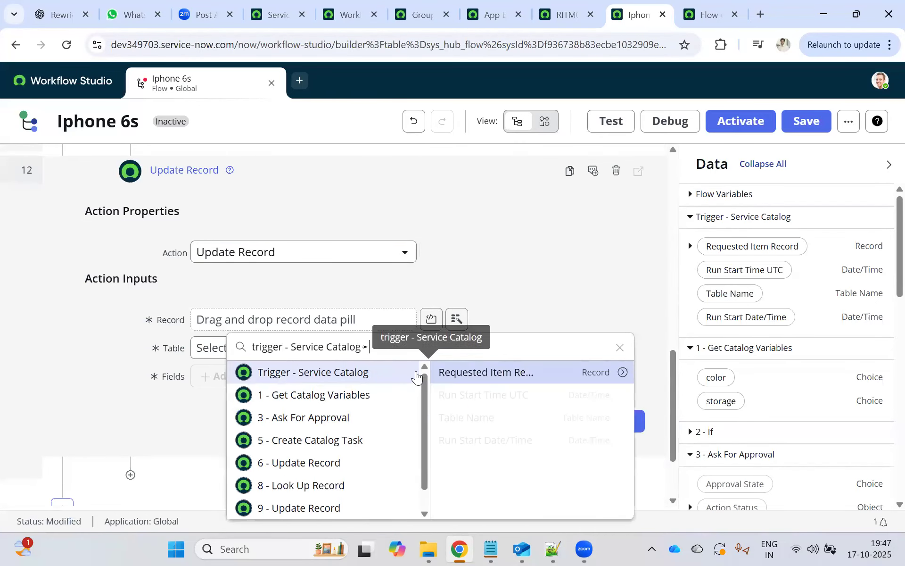
left_click(484, 373)
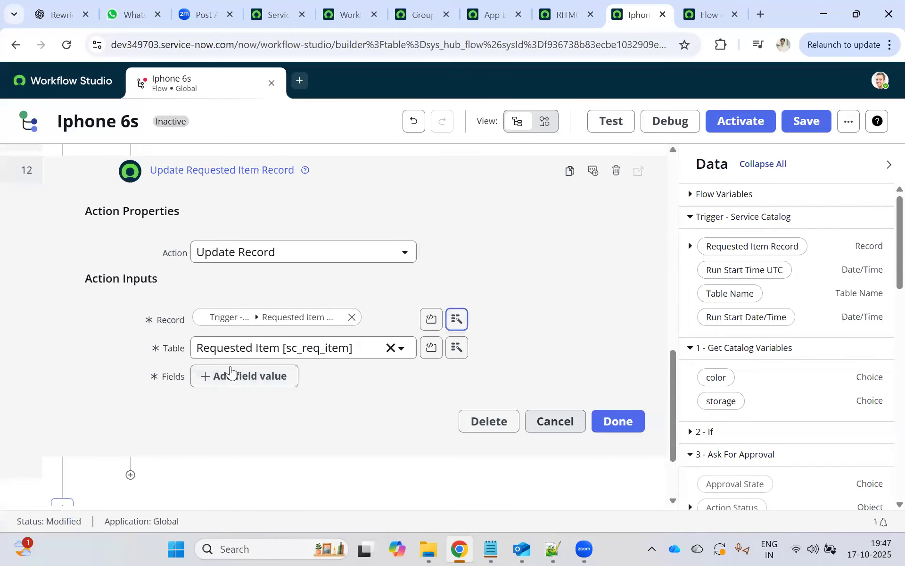
- Add a State field value of Closed Complete to the Non Gold branch's Update Record action
left_click(230, 376)
left_click(251, 380)
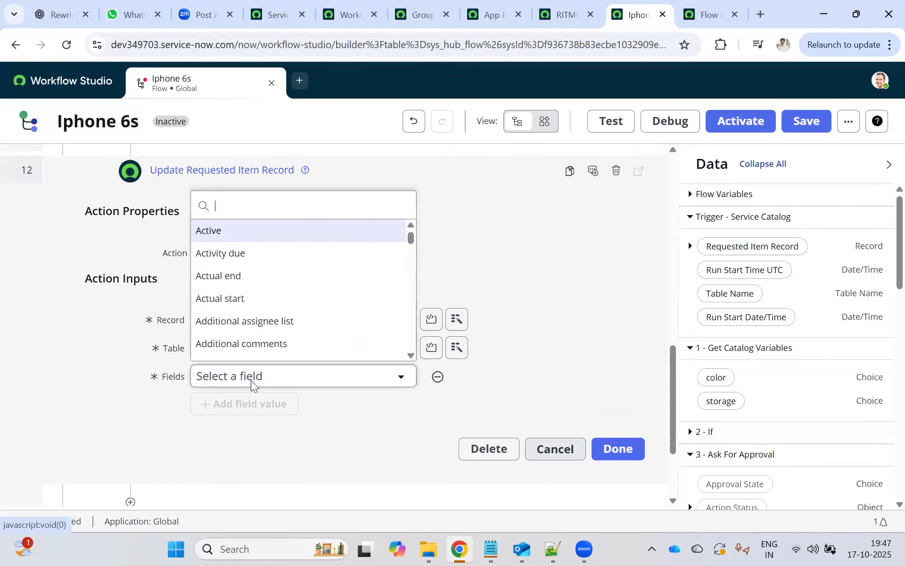
type("stat")
left_click(236, 353)
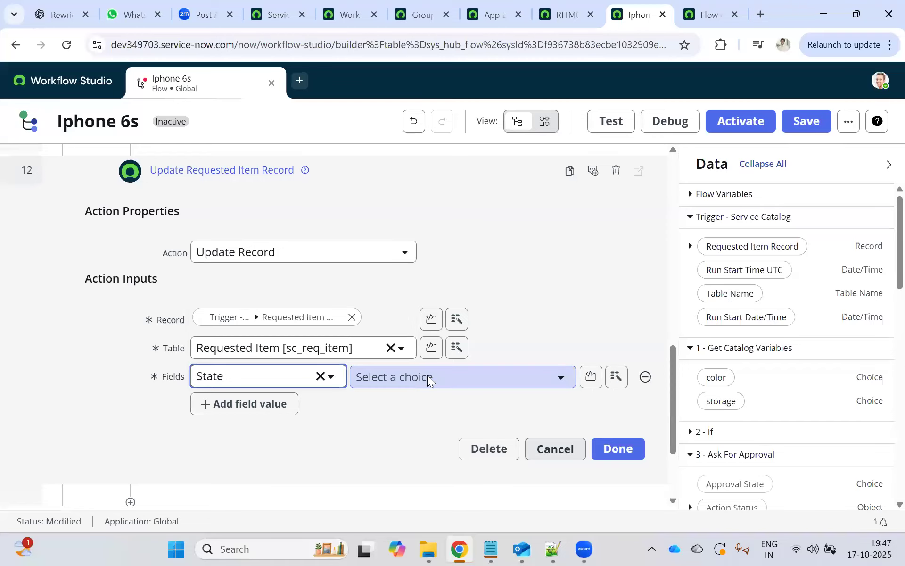
left_click(427, 377)
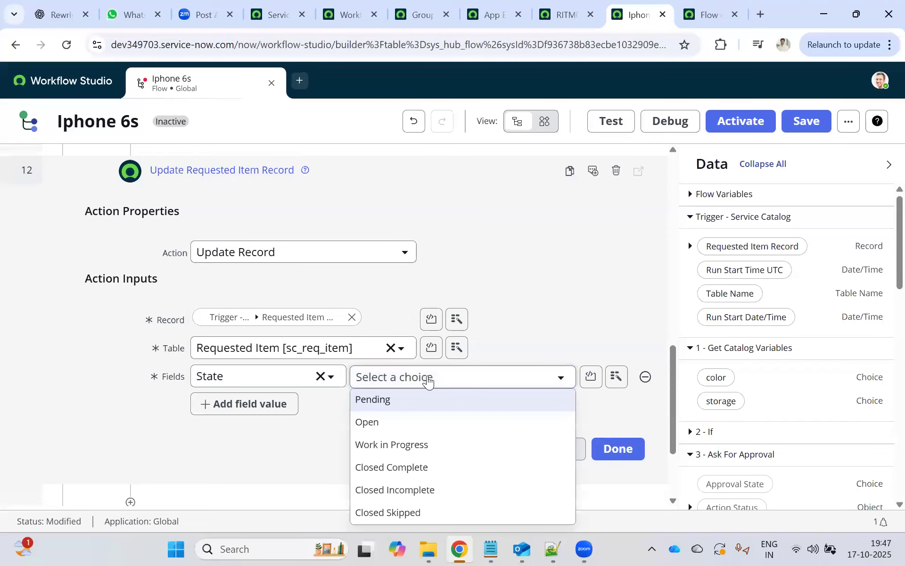
left_click(409, 469)
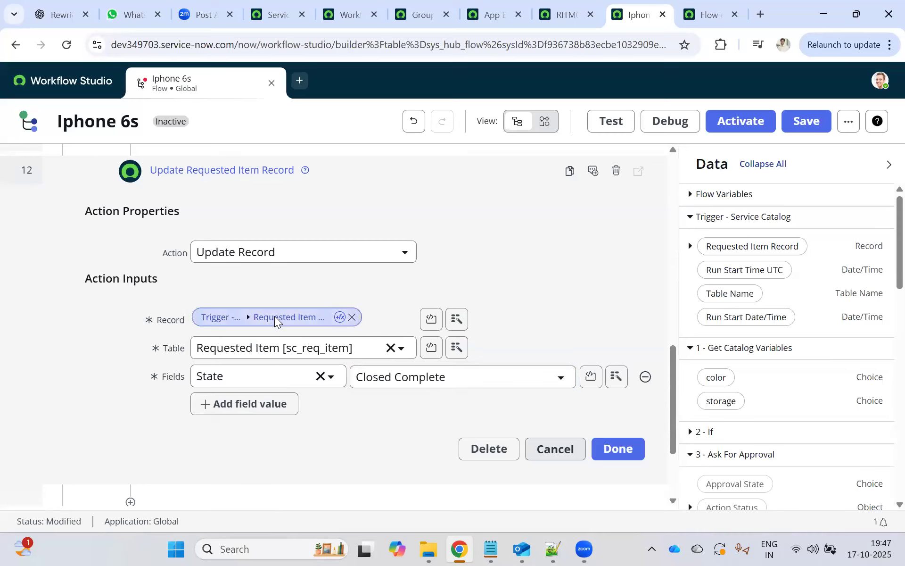
left_click(275, 318)
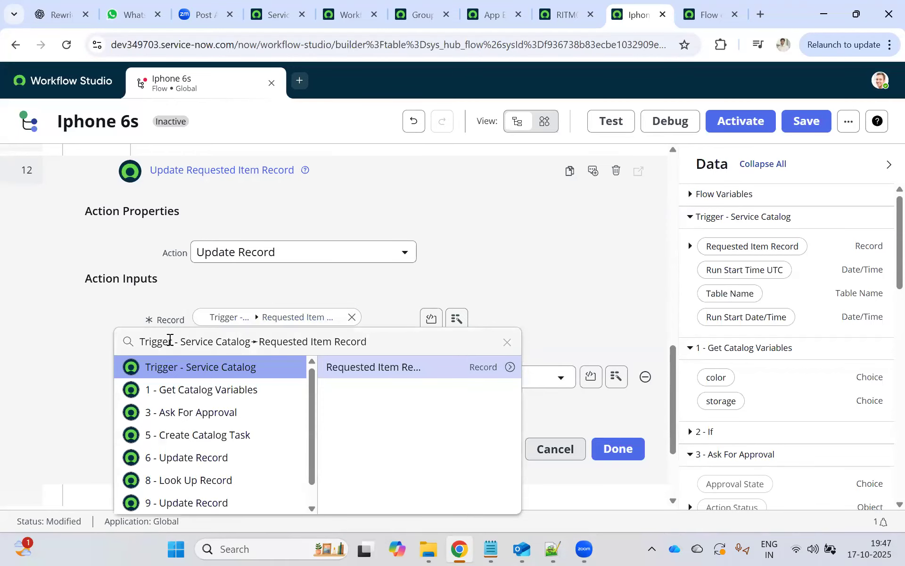
key("ctrl+a")
type("update")
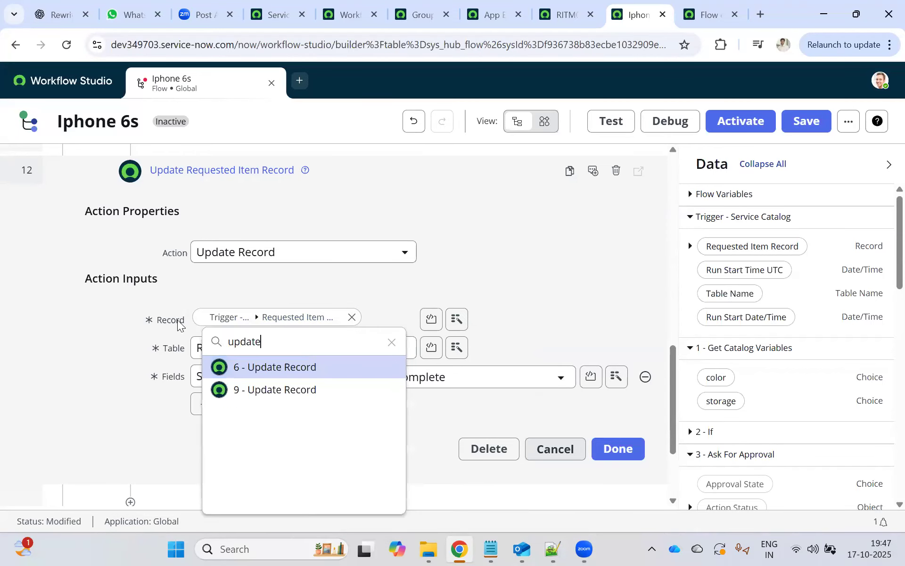
left_click(295, 372)
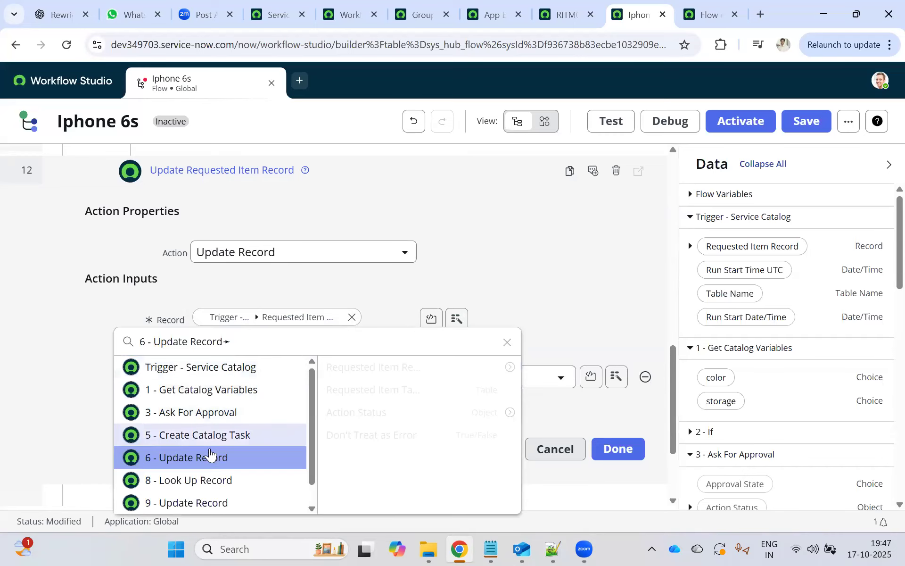
left_click(203, 502)
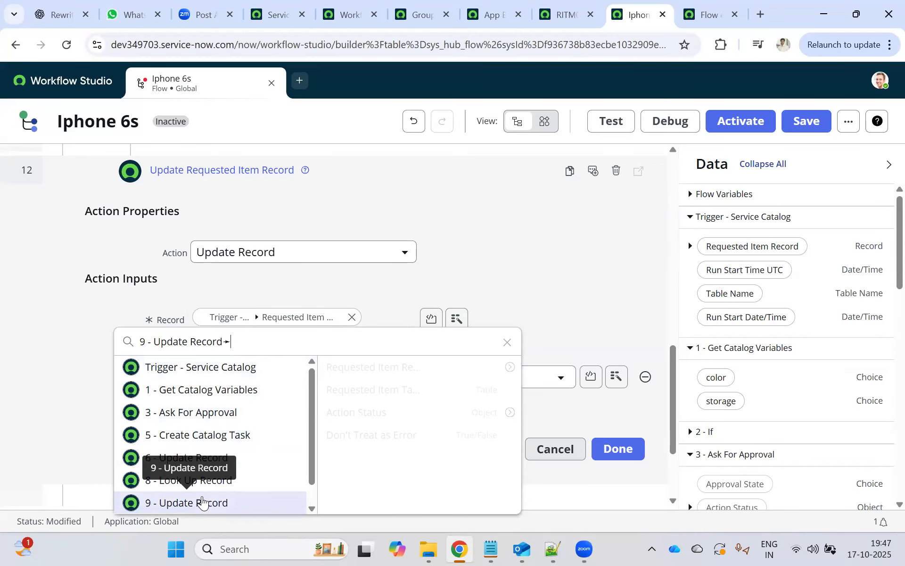
left_click(202, 460)
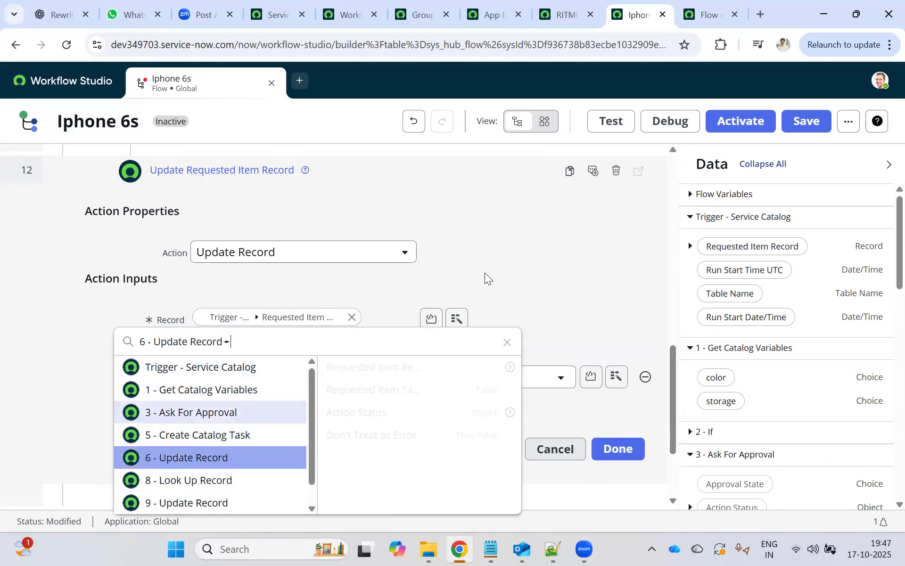
left_click(497, 262)
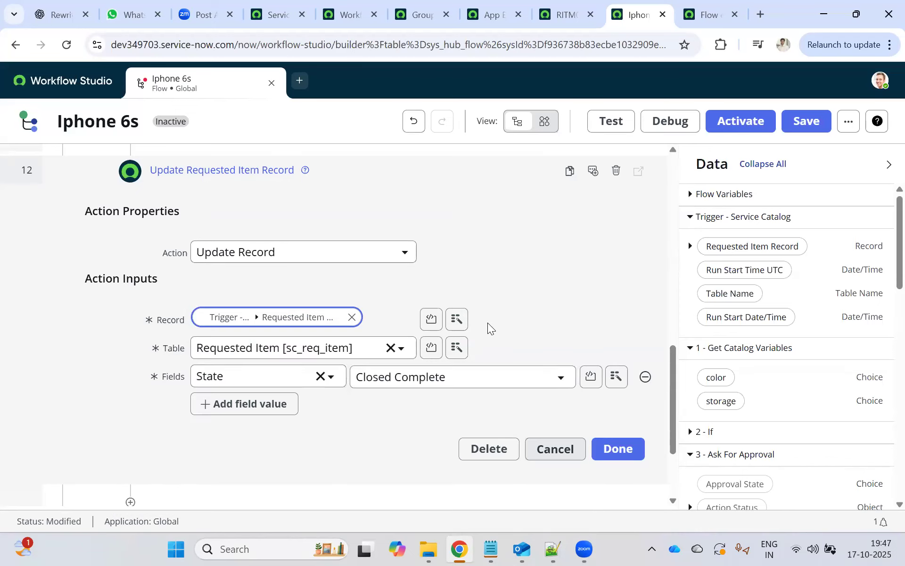
- Finish the Update Record action, and save and activate the Iphone 6s flow
left_click(604, 448)
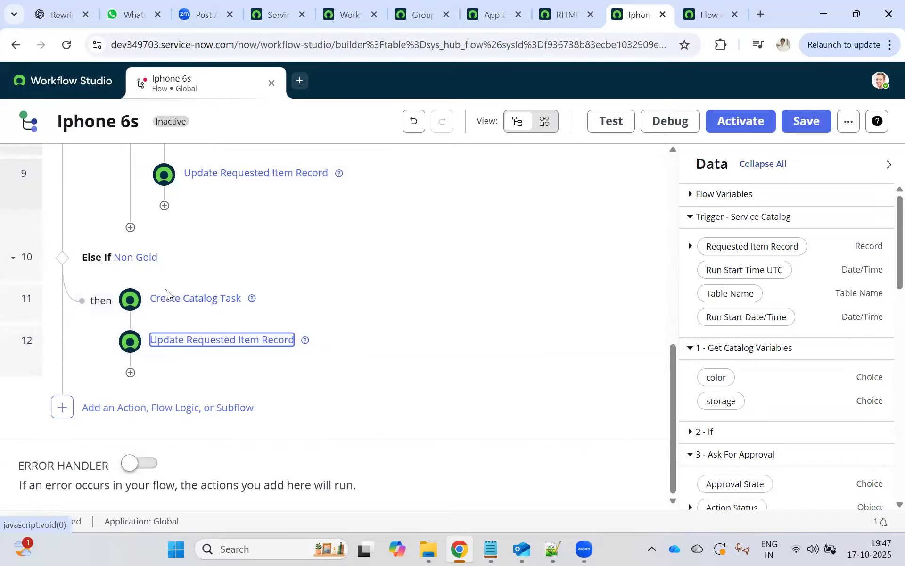
scroll(165, 184, "up", 10)
scroll(170, 265, "down", 5)
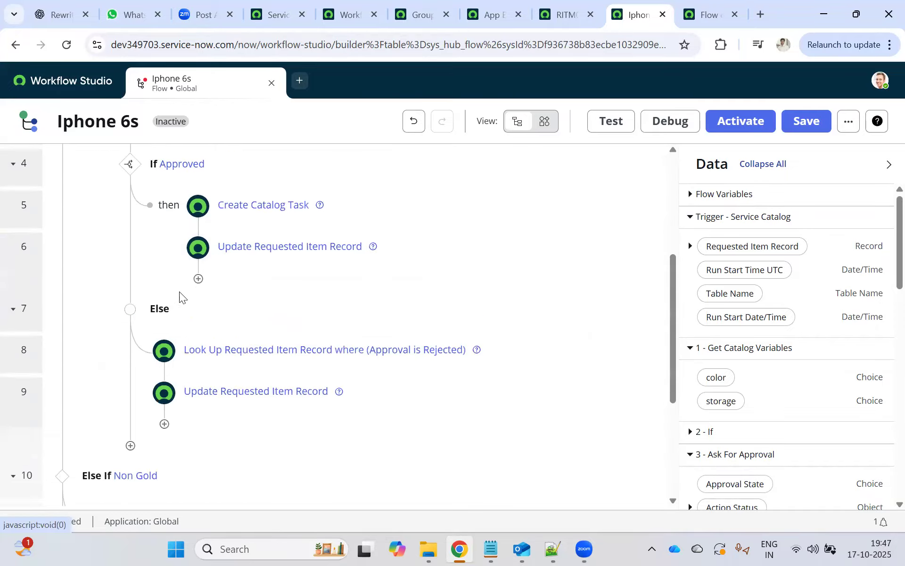
scroll(184, 330, "down", 4)
scroll(212, 344, "down", 1)
scroll(162, 311, "up", 6)
scroll(182, 330, "up", 4)
scroll(237, 236, "down", 8)
scroll(445, 280, "up", 1)
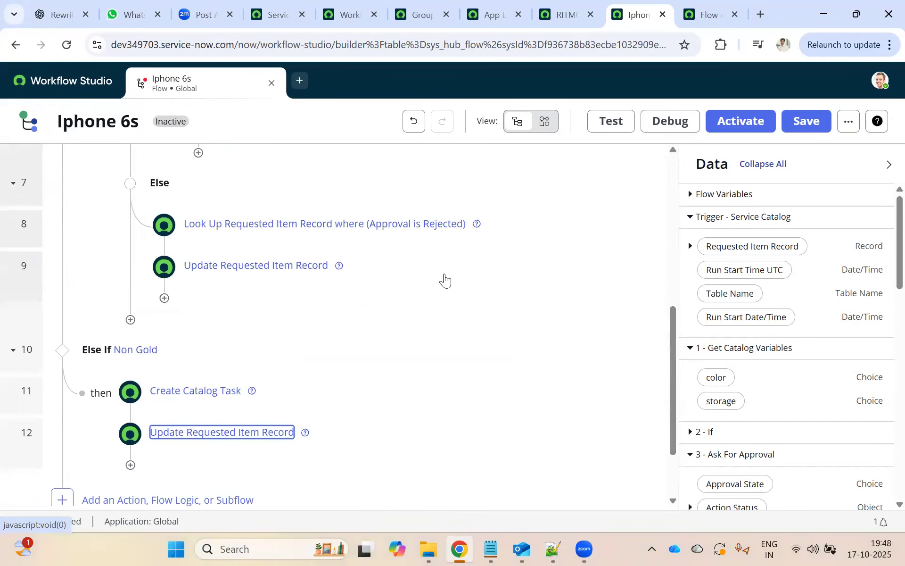
scroll(445, 280, "up", 3)
left_click(796, 121)
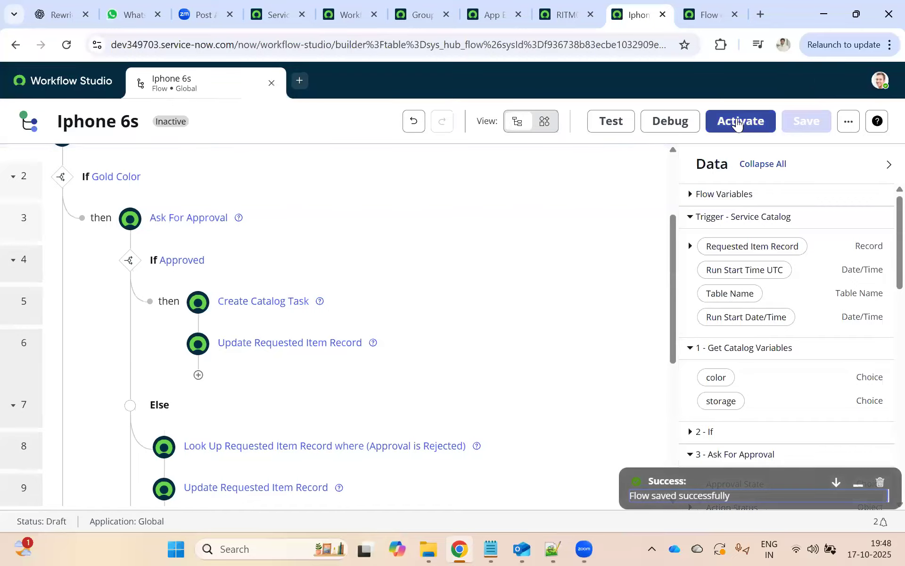
left_click(738, 123)
left_click(608, 268)
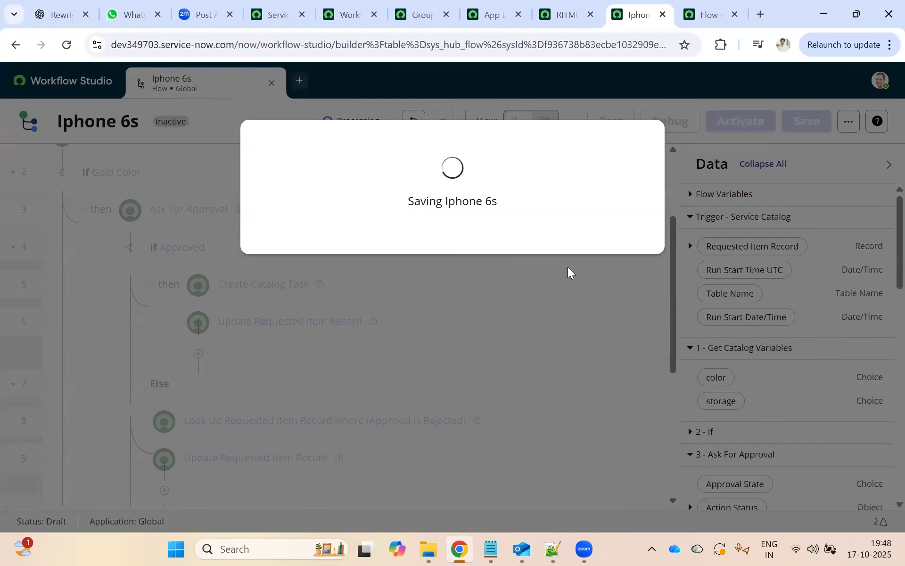
- Open the iPhone 6s catalog item in its own browser tab from the existing requested item's record preview
left_click(421, 15)
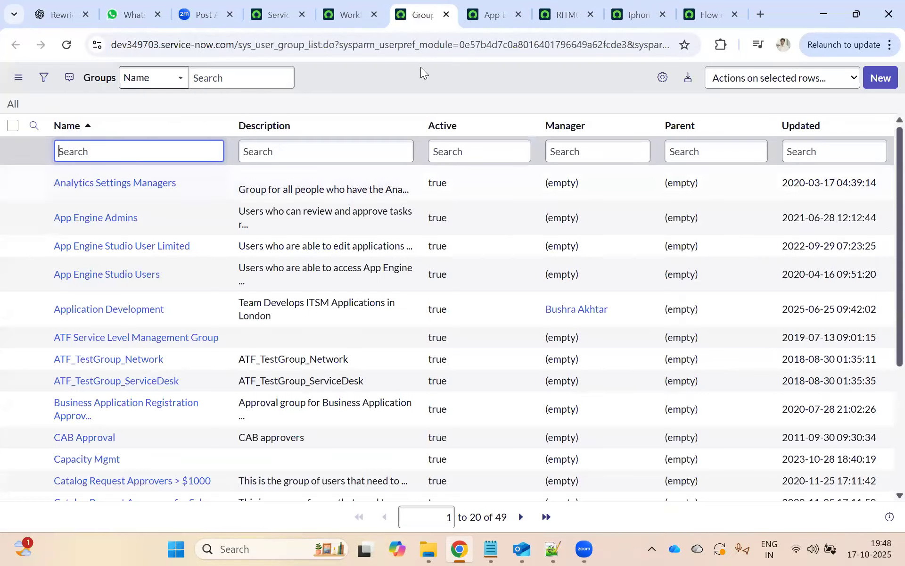
left_click(493, 4)
left_click(571, 15)
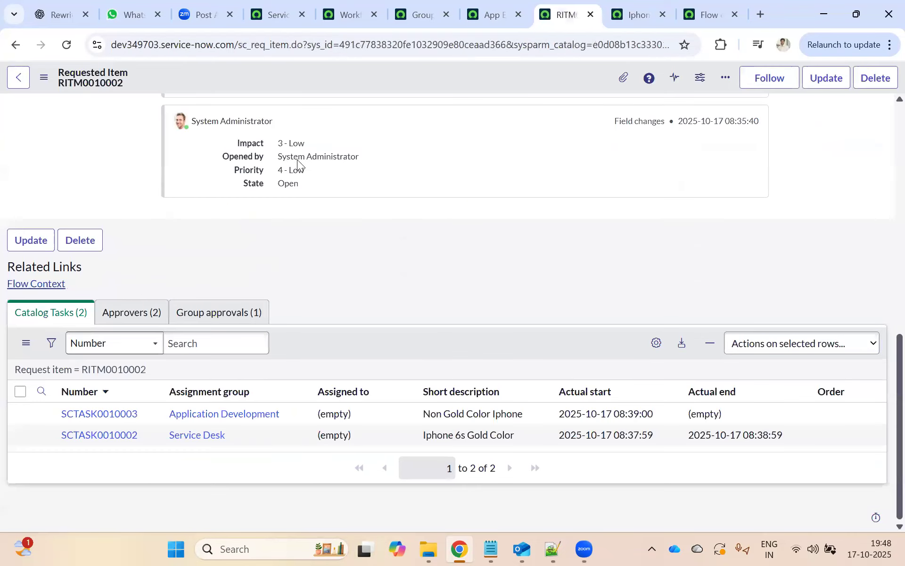
scroll(299, 154, "up", 2)
scroll(299, 154, "up", 10)
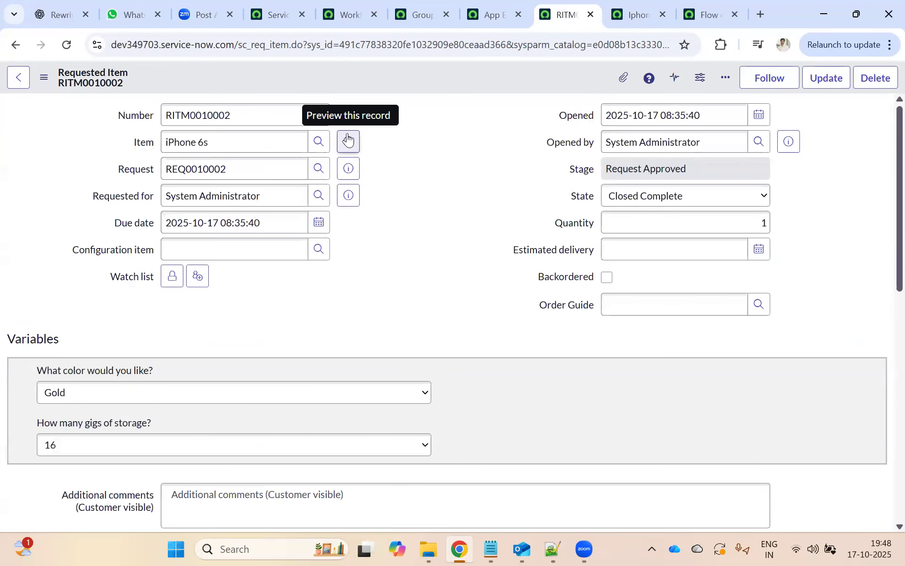
left_click(348, 142)
left_click(519, 174)
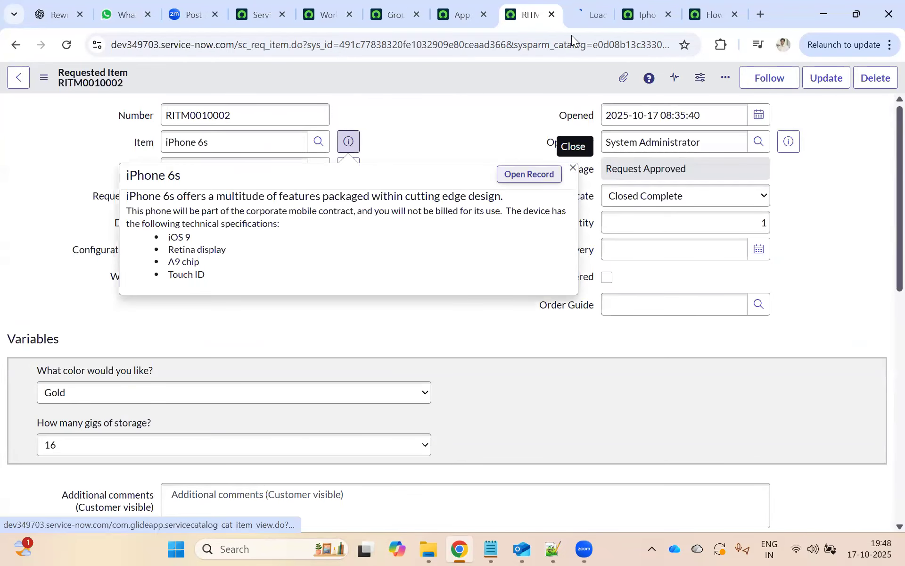
left_click(578, 13)
- Order the iPhone 6s immediately with the color Gold
left_click(77, 278)
left_click(59, 346)
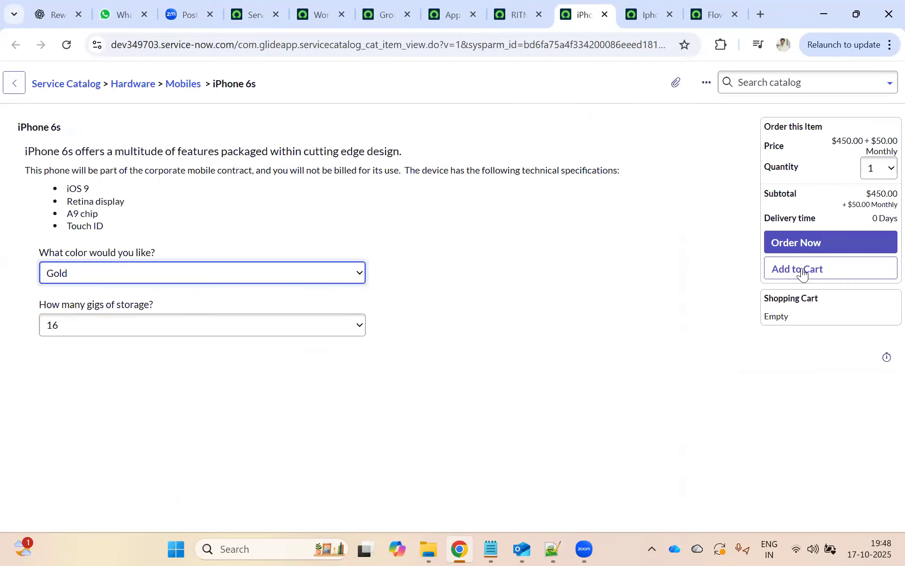
left_click(792, 240)
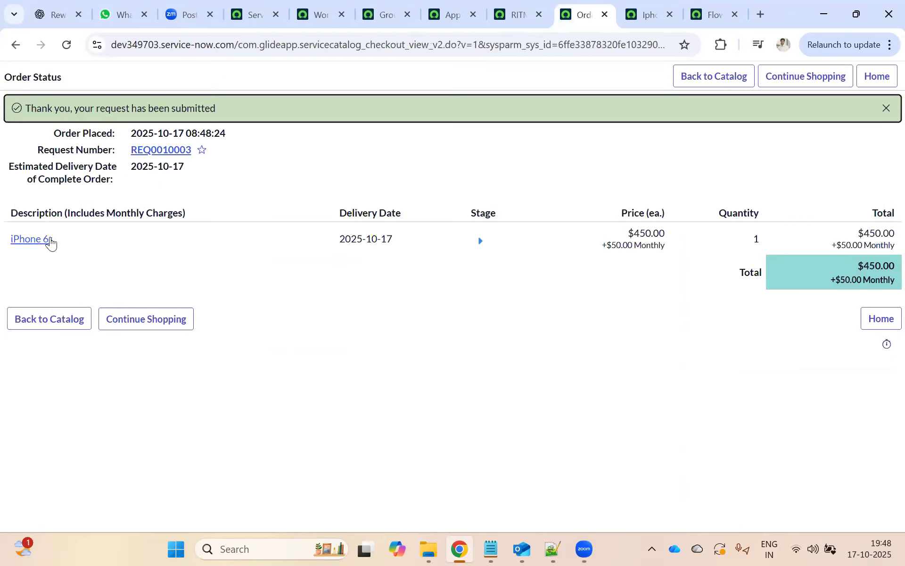
- Open the requested item from the new iPhone 6s order and approve the first approver's entry
left_click(51, 239)
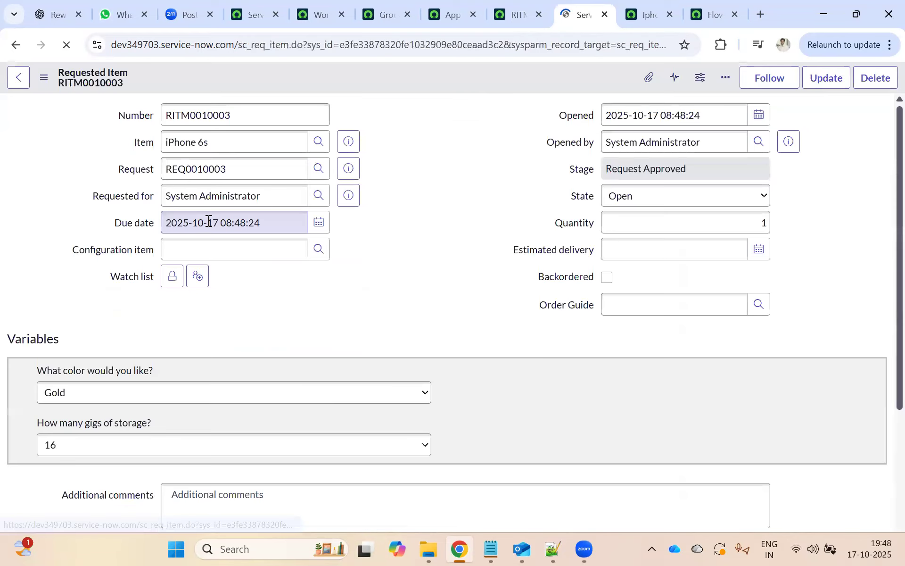
scroll(217, 227, "down", 10)
left_click(113, 312)
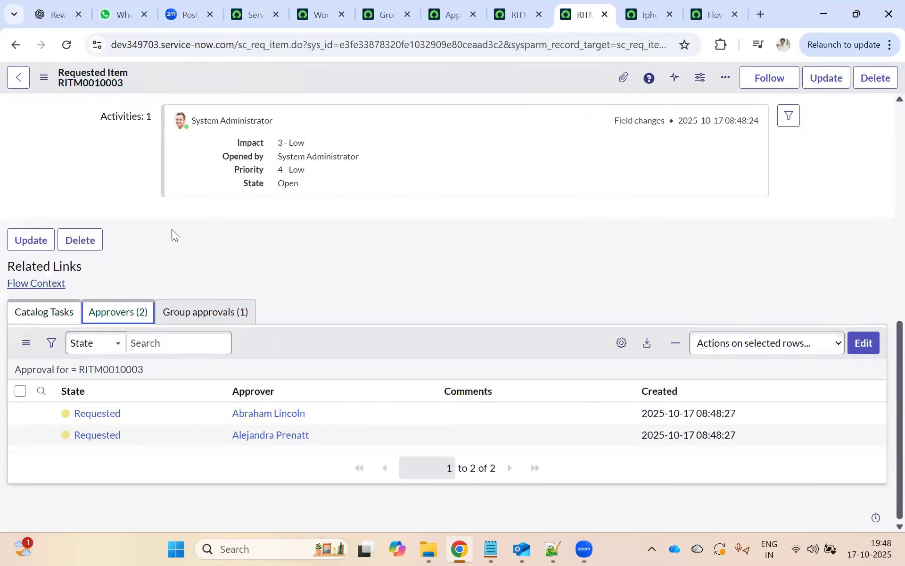
right_click(109, 412)
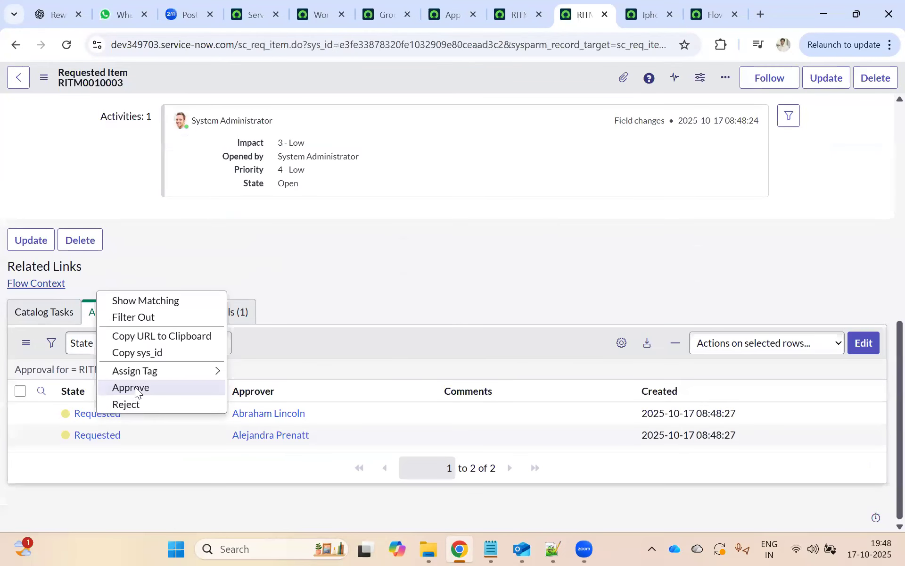
left_click(135, 387)
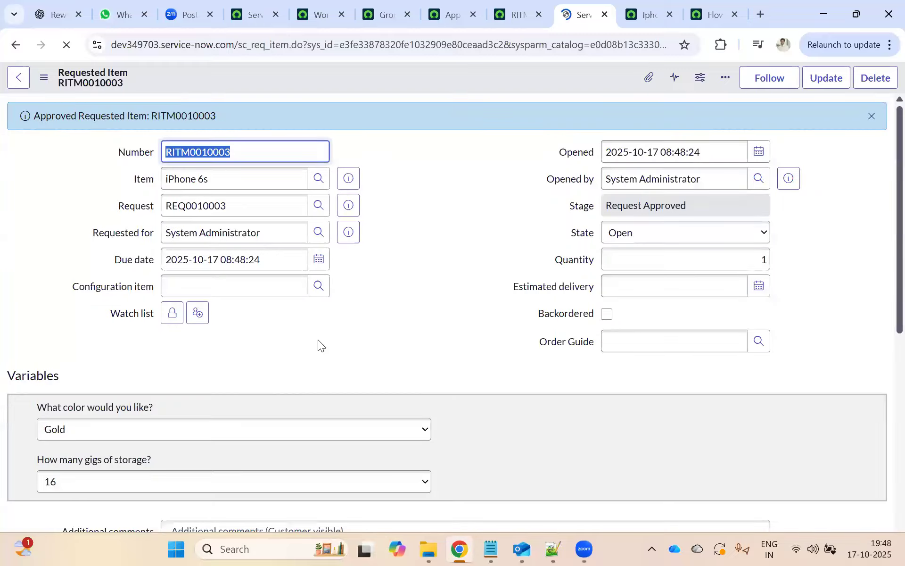
- Try to approve the second approver's entry on the requested item and reload the record
scroll(156, 347, "down", 9)
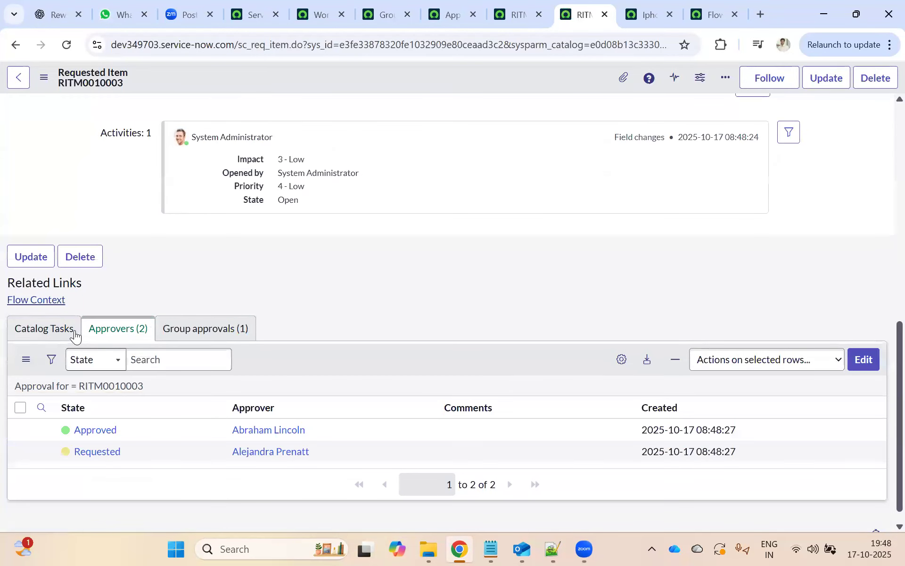
right_click(107, 452)
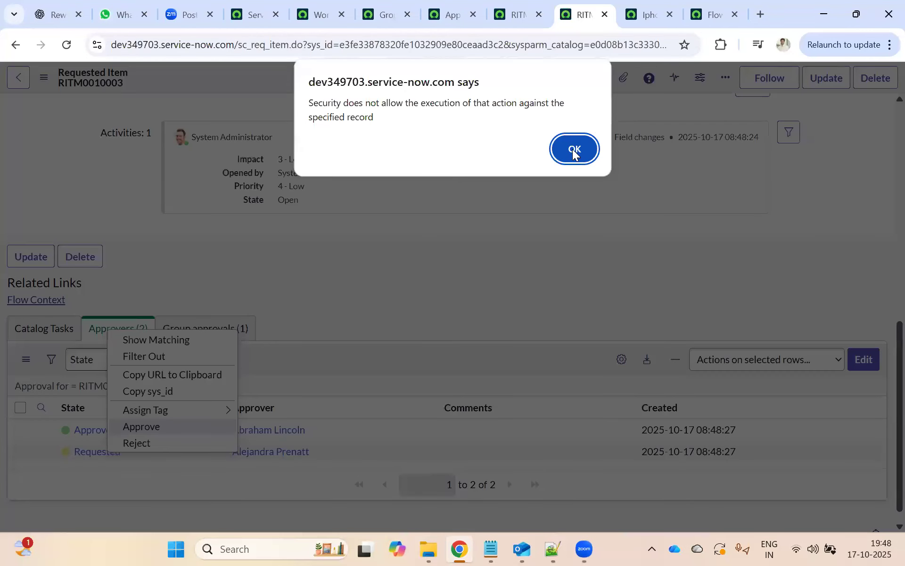
left_click(574, 150)
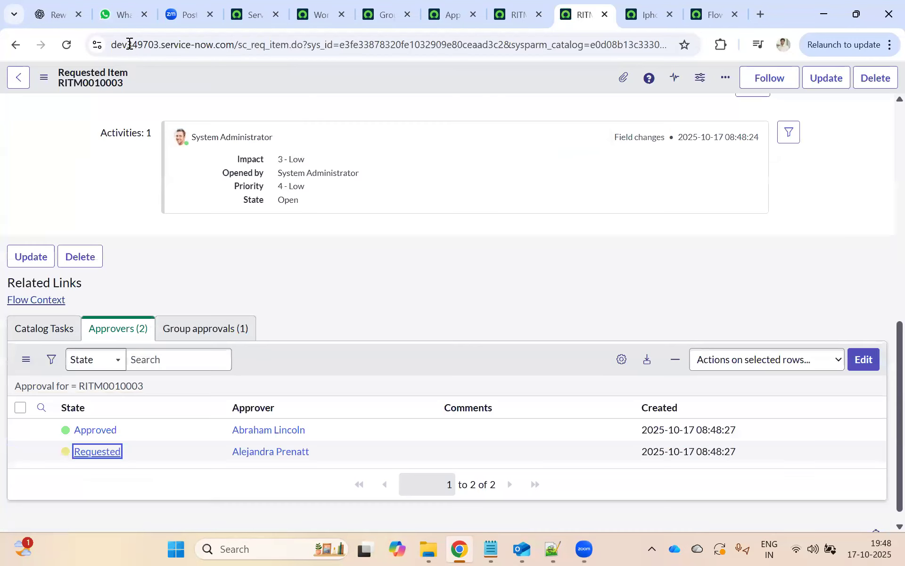
left_click(67, 45)
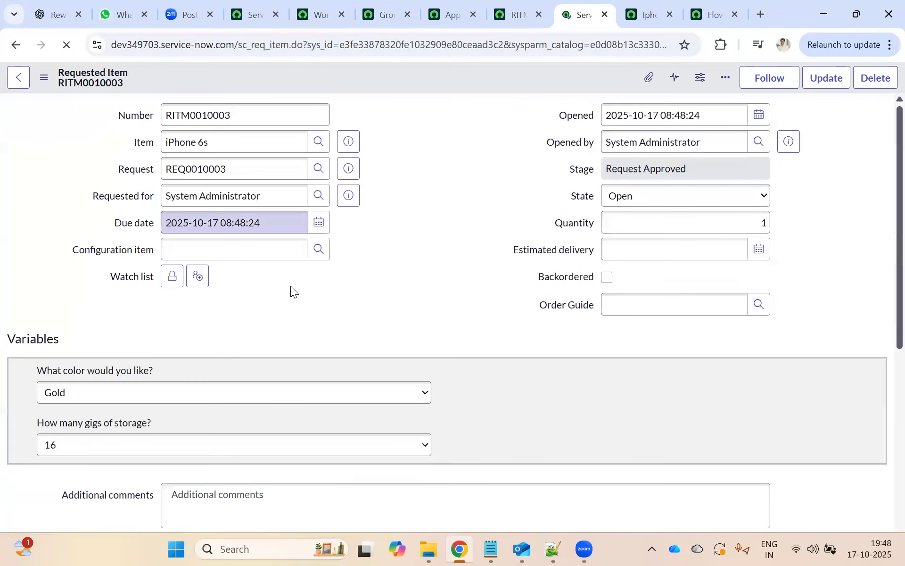
- Open the Iphone 6s Gold Color catalog task from the requested item and close the task
scroll(288, 289, "down", 1)
left_click(78, 372)
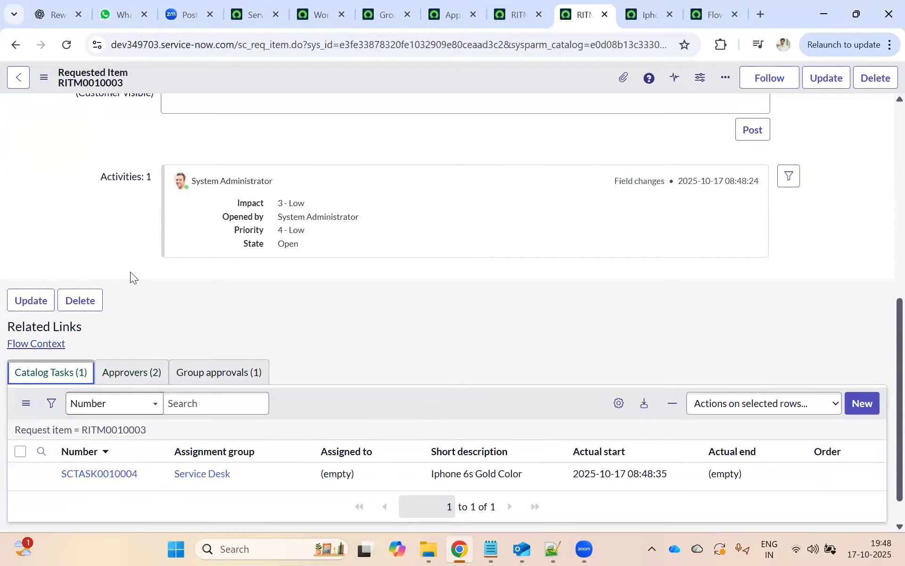
left_click(107, 474)
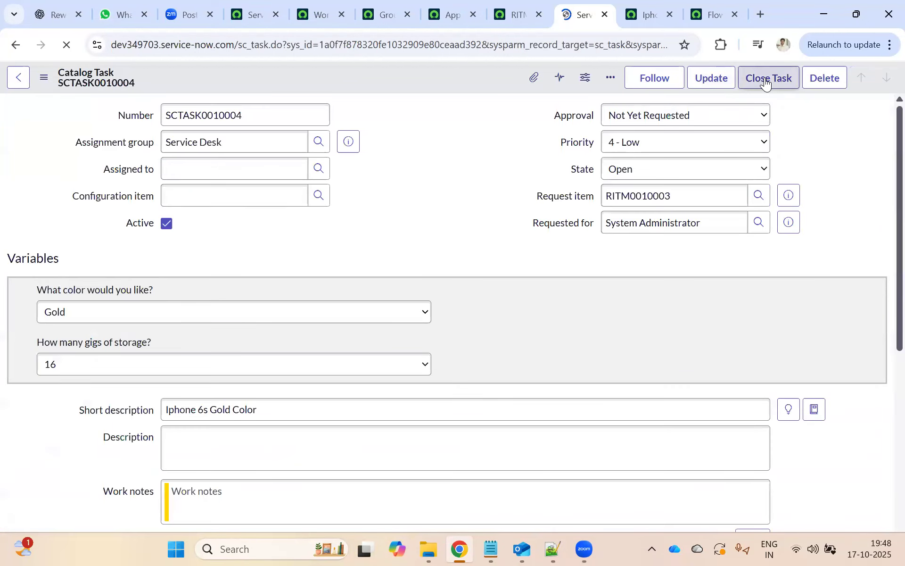
left_click(768, 78)
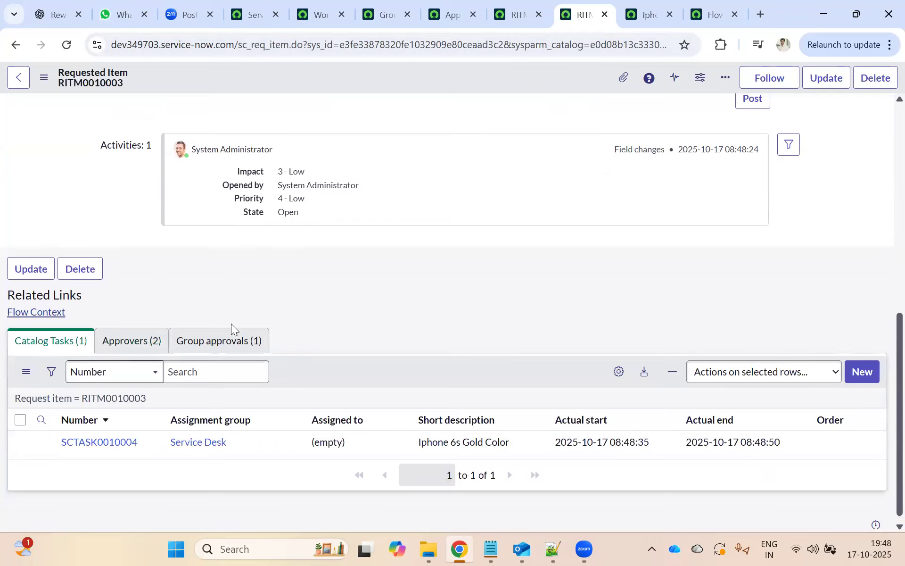
- Check the requested item's group approvals and catalog tasks, and reload the record to check its state
left_click(211, 344)
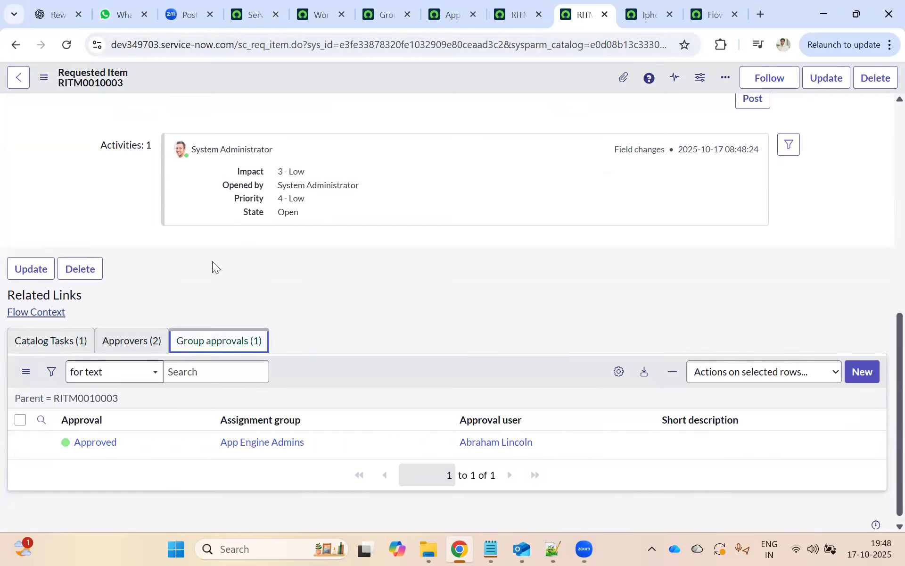
left_click(59, 346)
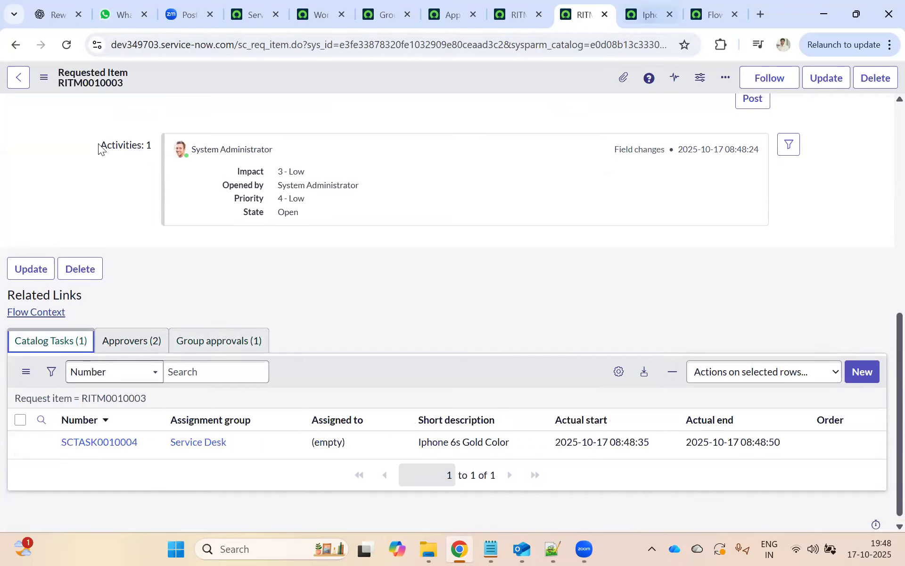
left_click(67, 46)
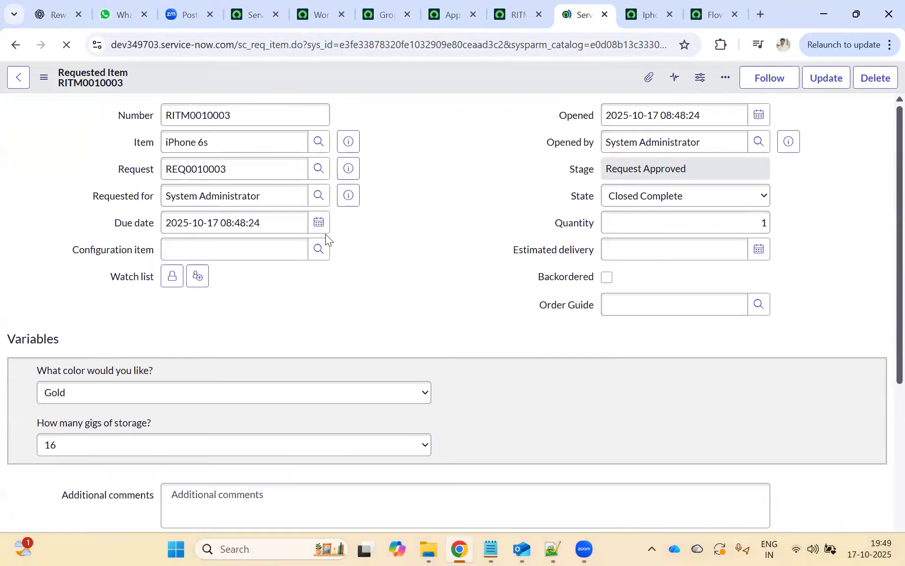
scroll(370, 179, "down", 15)
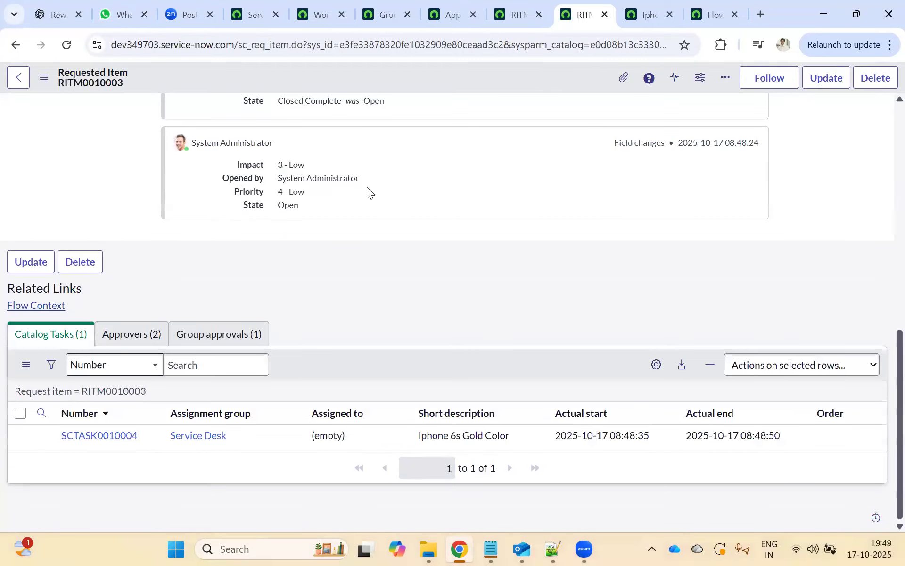
- Open the requested item's flow context and examine the execution state of each step in the Gold and Non Gold branches
left_click(648, 15)
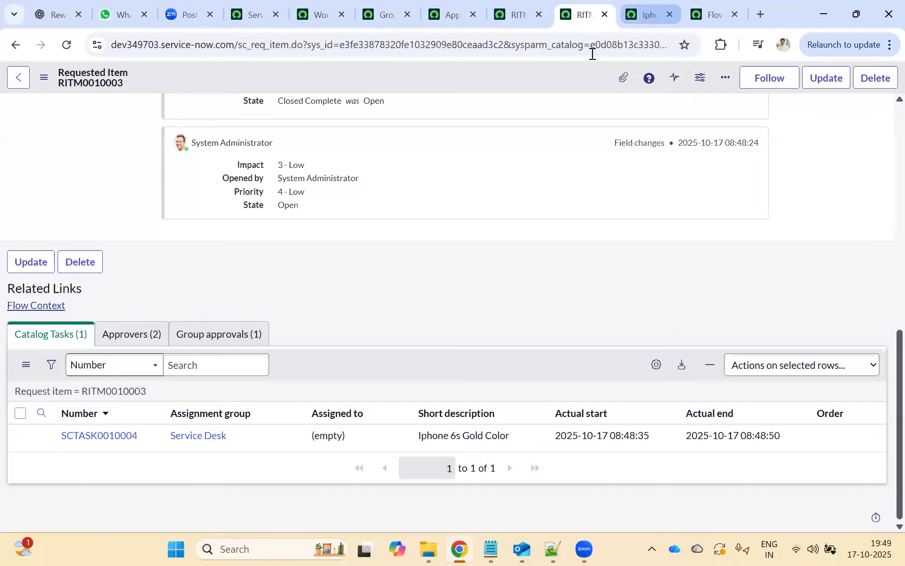
scroll(397, 234, "down", 5)
scroll(470, 183, "up", 4)
left_click(577, 15)
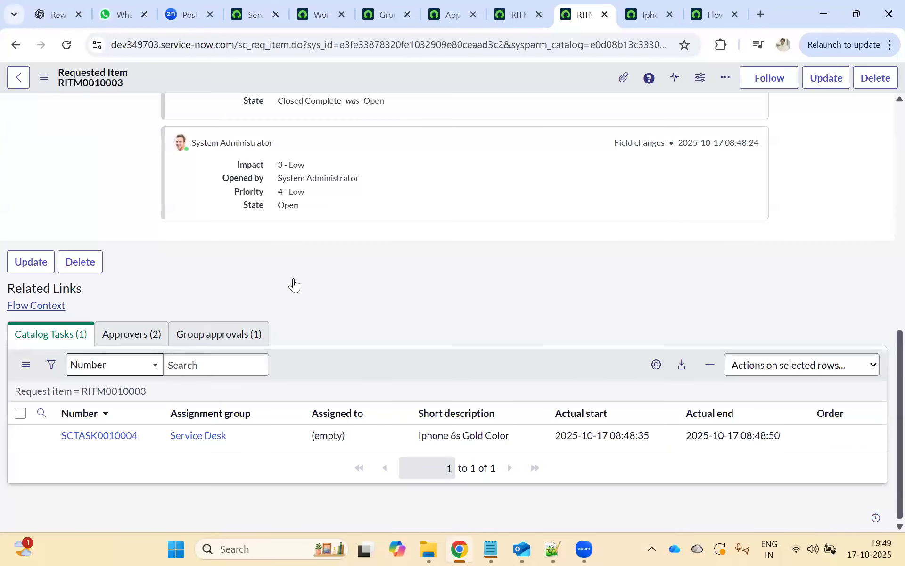
left_click(45, 307)
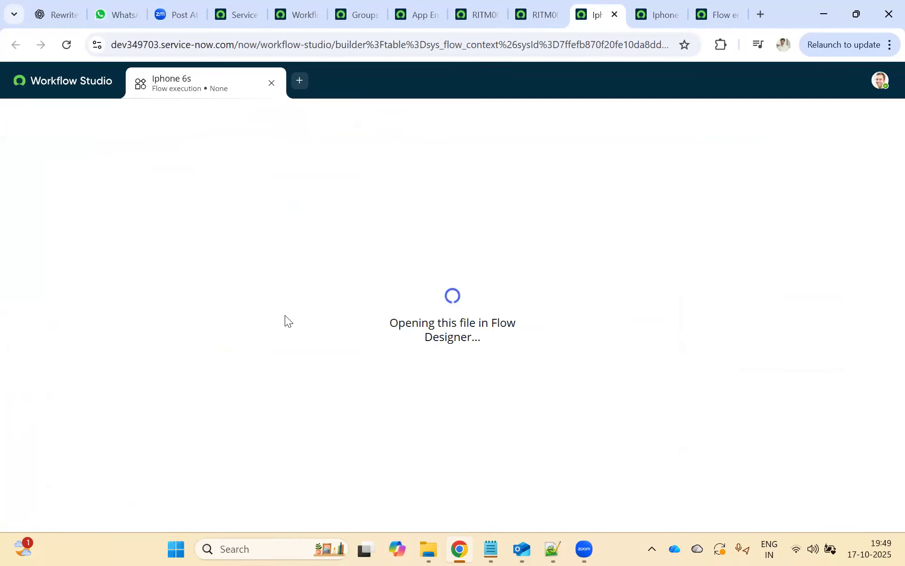
scroll(290, 302, "down", 6)
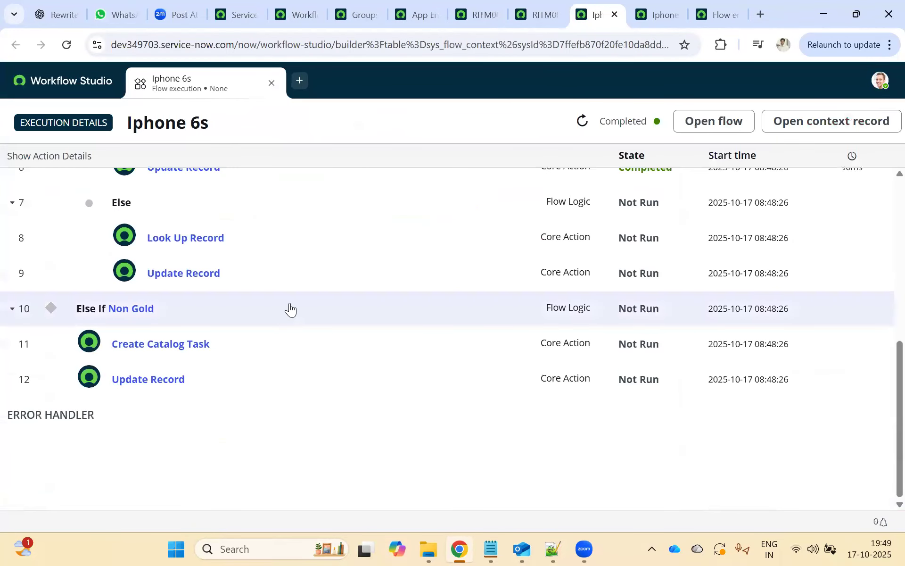
scroll(289, 307, "up", 4)
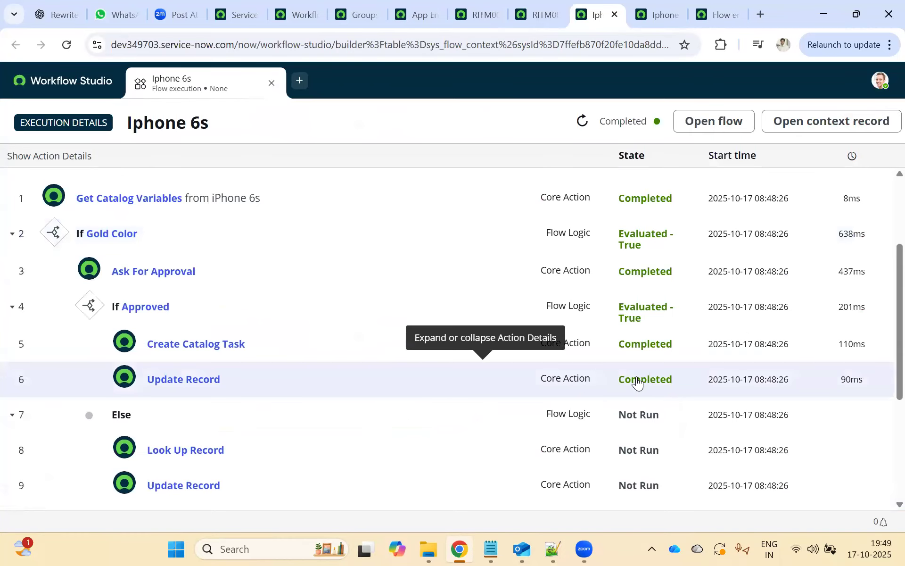
scroll(457, 384, "down", 3)
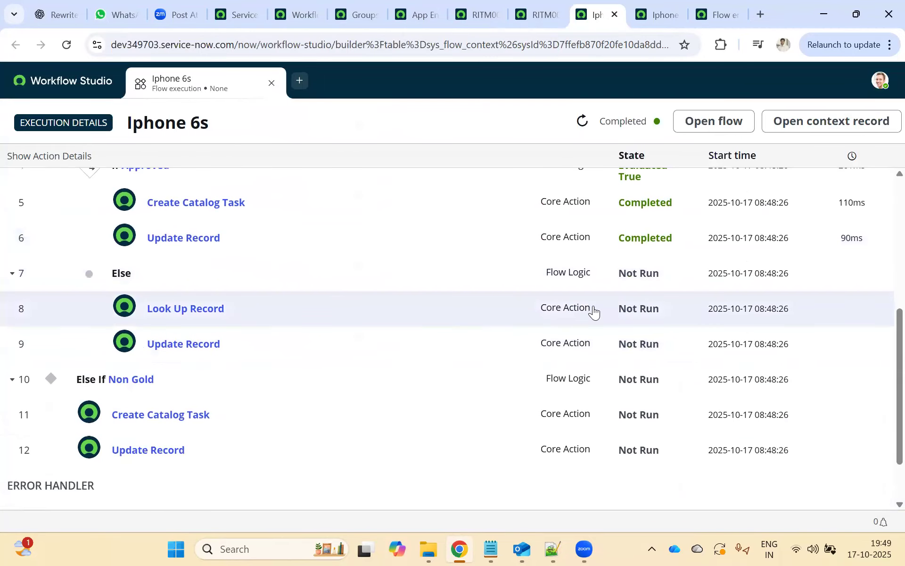
- Return to the requested item and review its state, activities and catalog task
left_click(536, 8)
scroll(460, 257, "up", 10)
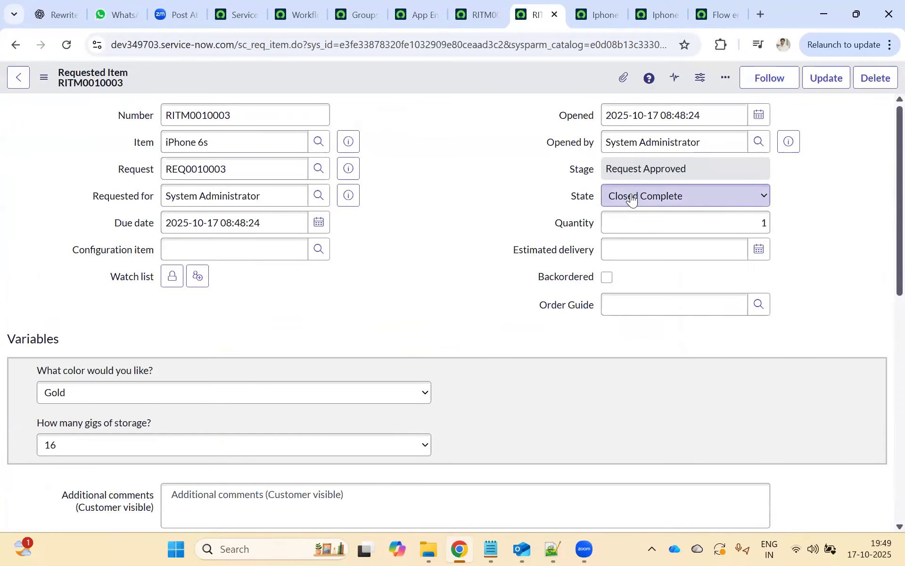
scroll(586, 213, "down", 10)
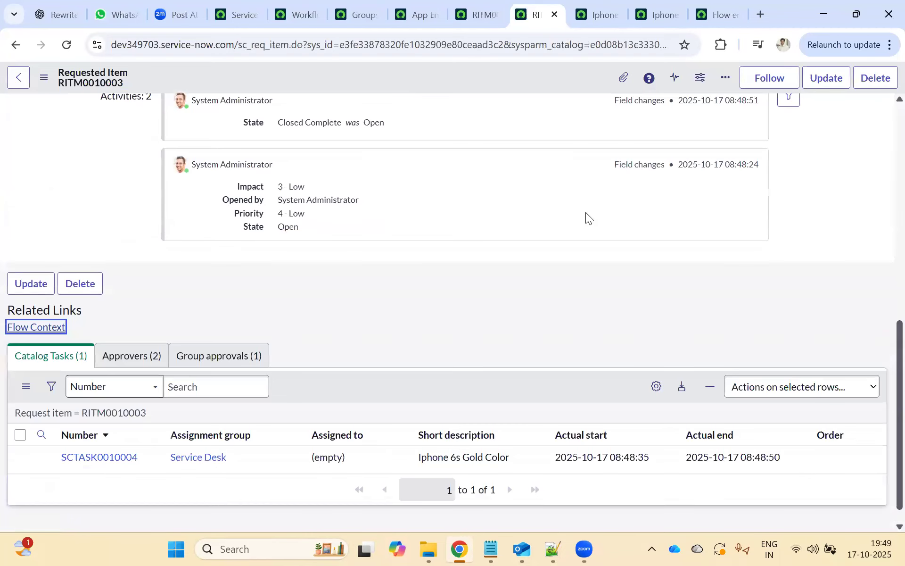
- Look through the open browser tabs and close those for the groups, requested items, flow executions, flow log entries and workflow editor
left_click(426, 10)
left_click(480, 14)
left_click(520, 15)
left_click(591, 13)
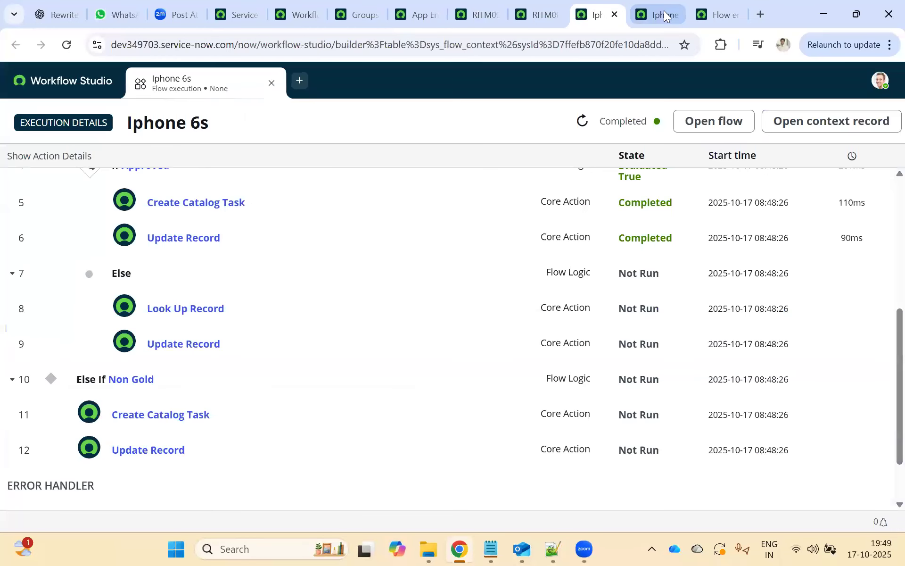
left_click(664, 11)
left_click(715, 15)
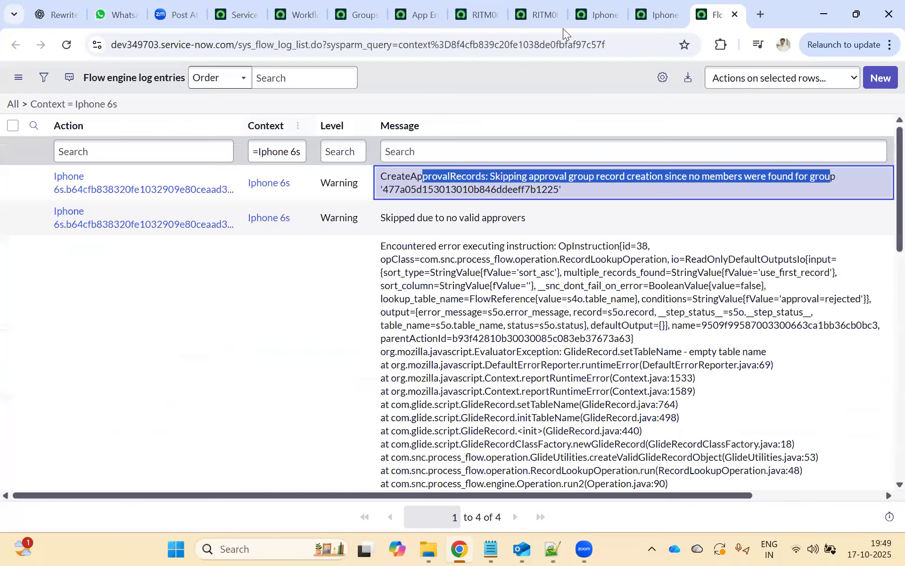
left_click(408, 10)
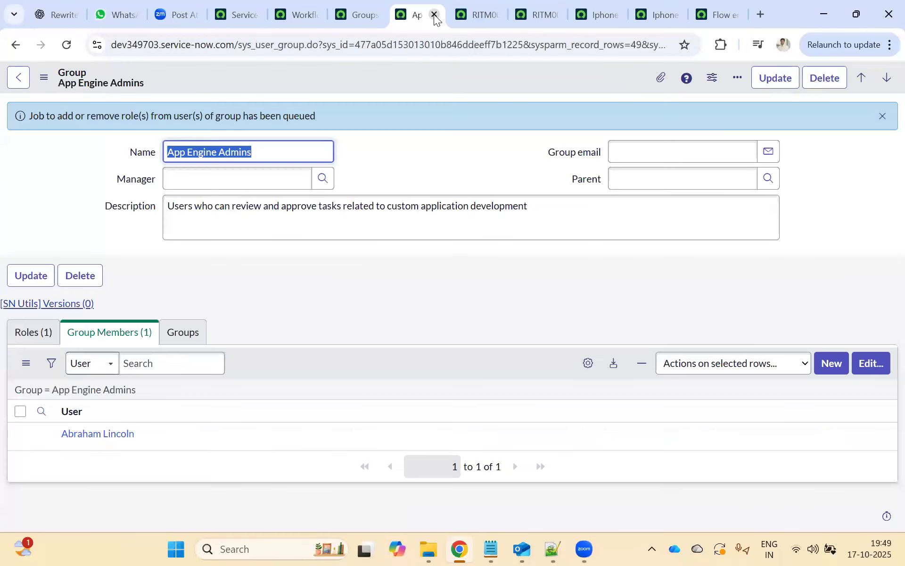
left_click(433, 17)
left_click(433, 17)
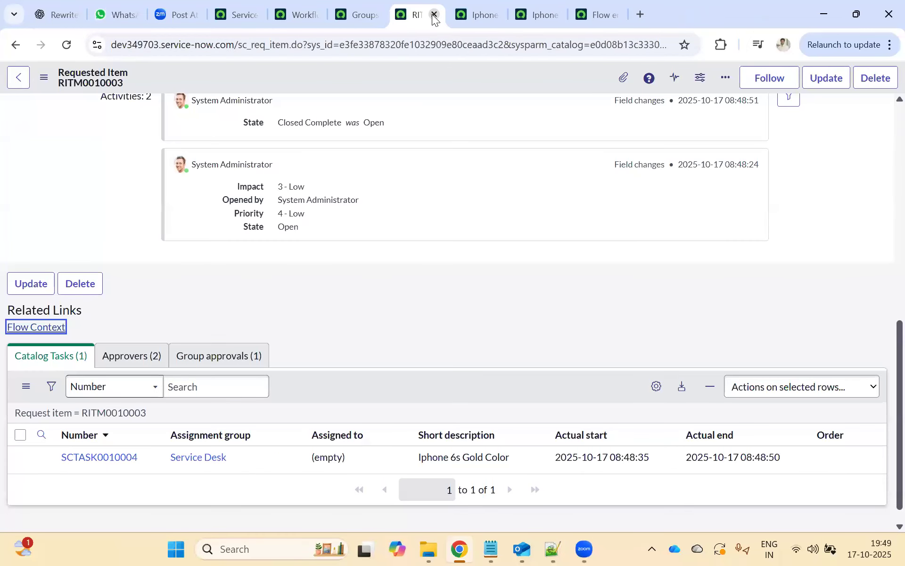
left_click(433, 17)
left_click(433, 17)
left_click(433, 17)
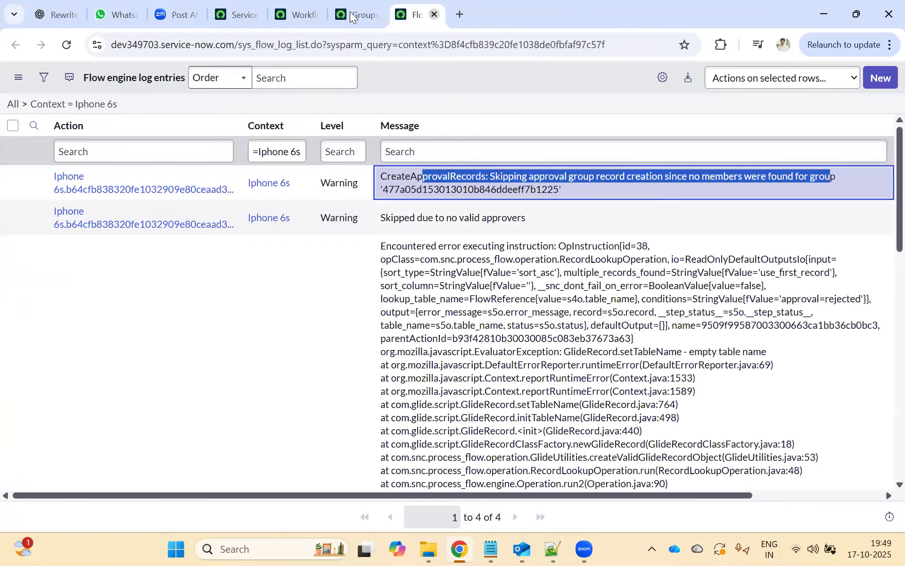
left_click(433, 15)
left_click(352, 13)
left_click(419, 14)
left_click(432, 15)
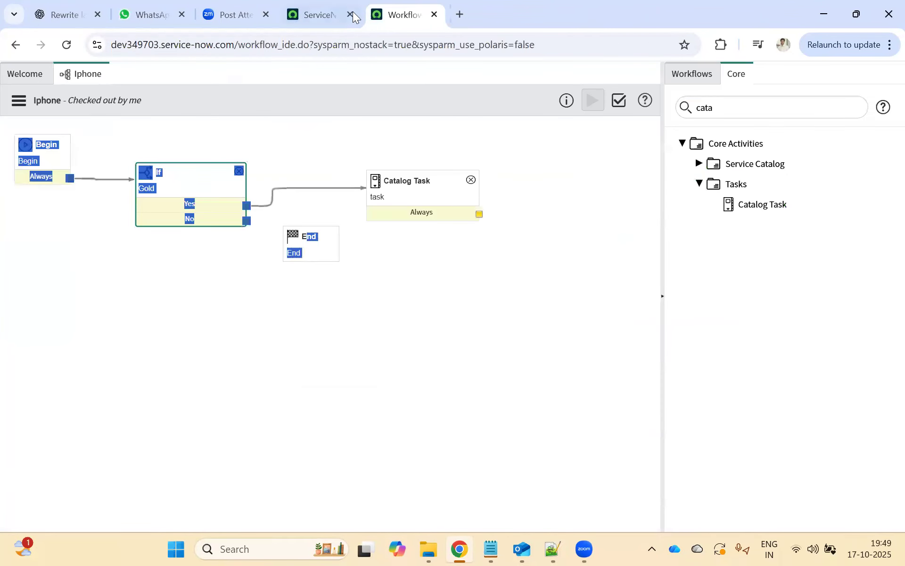
left_click(433, 17)
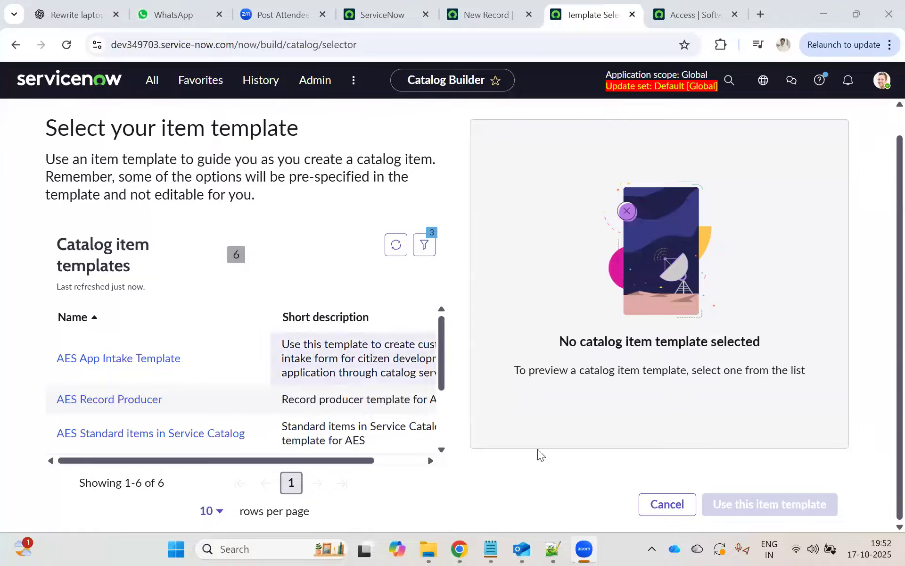
- Cancel the item template selection, reopen Catalog Builder from the new catalog item form's link, and close the old Catalog Builder tab
left_click(652, 505)
scroll(410, 249, "up", 2)
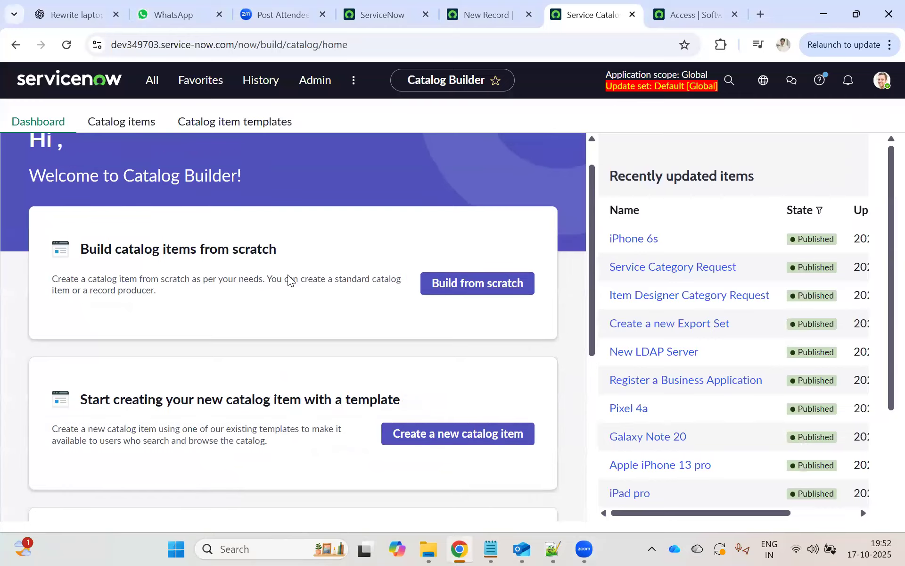
left_click(481, 14)
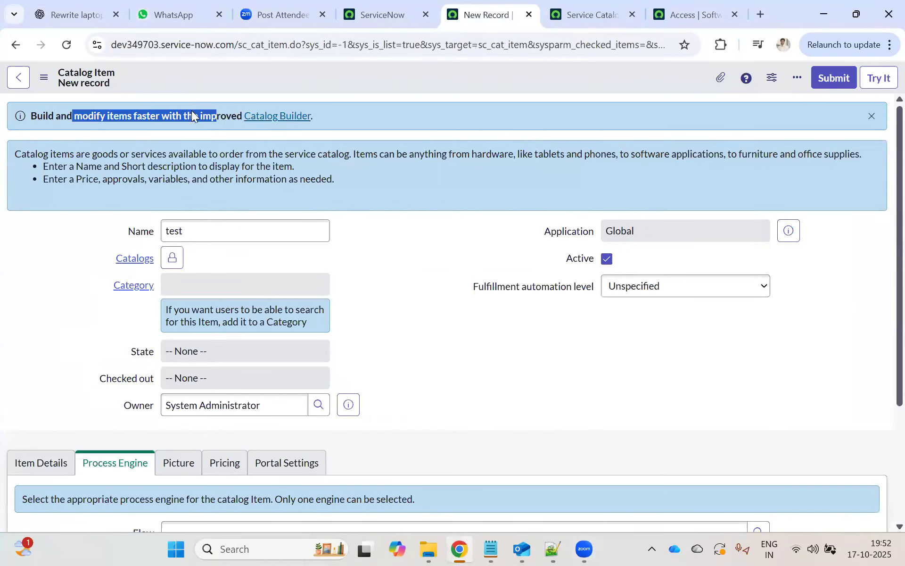
left_click(274, 116)
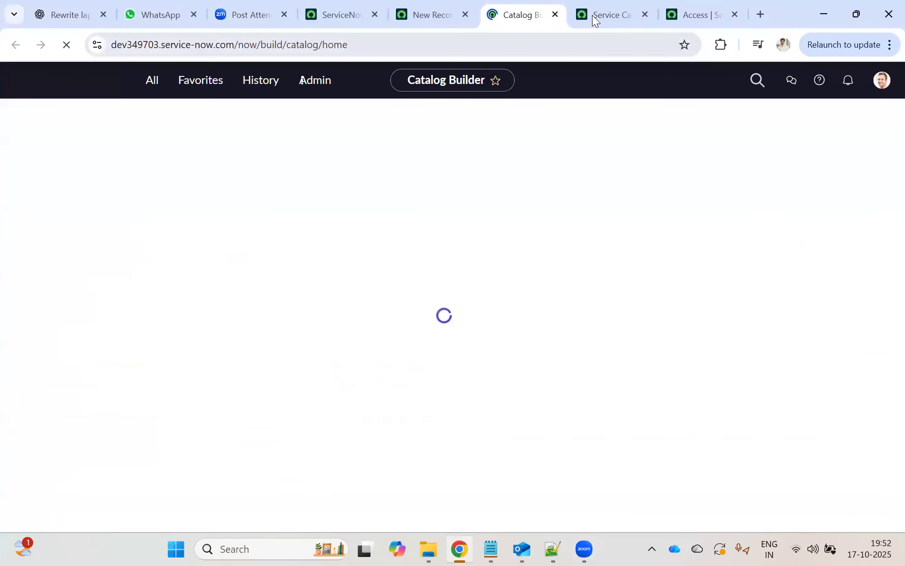
left_click(613, 15)
left_click(645, 14)
left_click(519, 15)
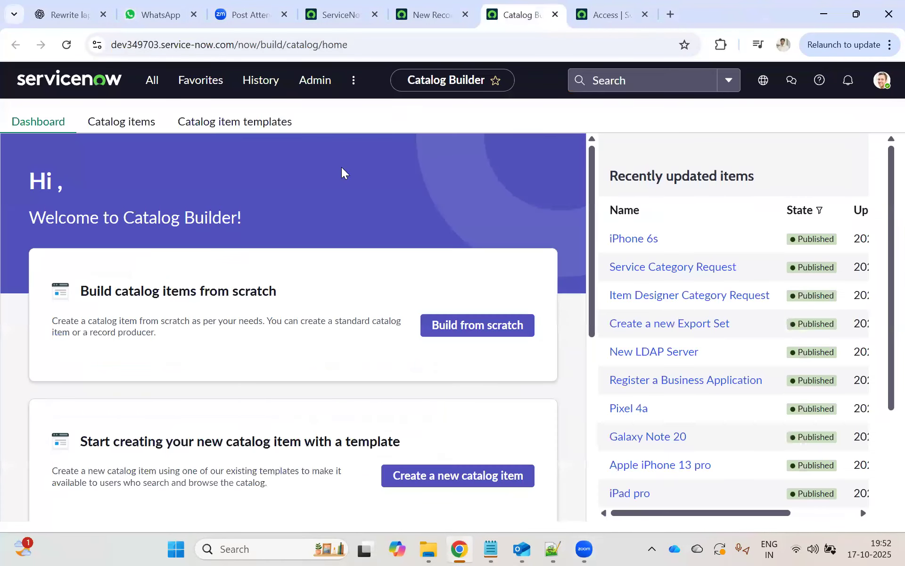
- Review the creation options on the Catalog Builder dashboard and start building a Standard catalog item from scratch
scroll(454, 330, "down", 5)
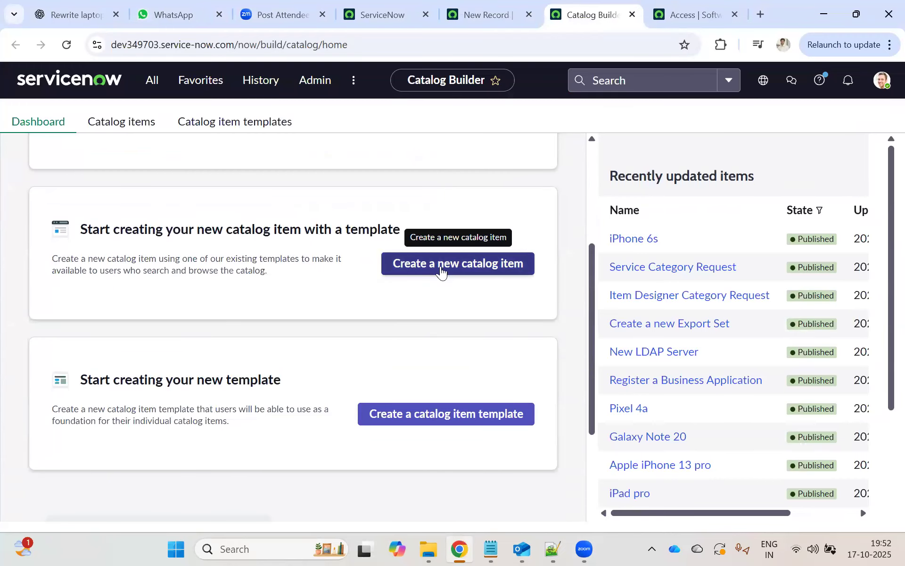
scroll(441, 271, "up", 3)
left_click_drag(228, 371, 401, 371)
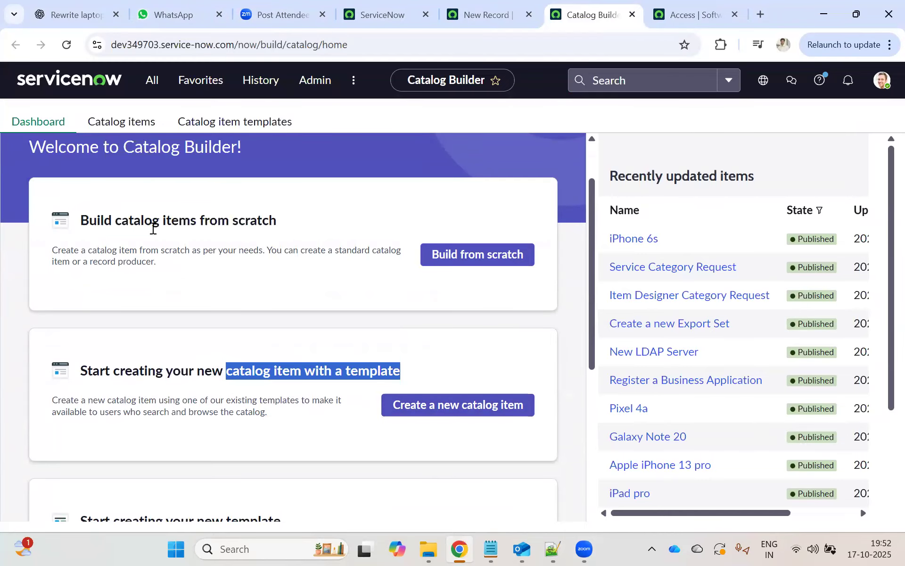
left_click_drag(124, 220, 292, 225)
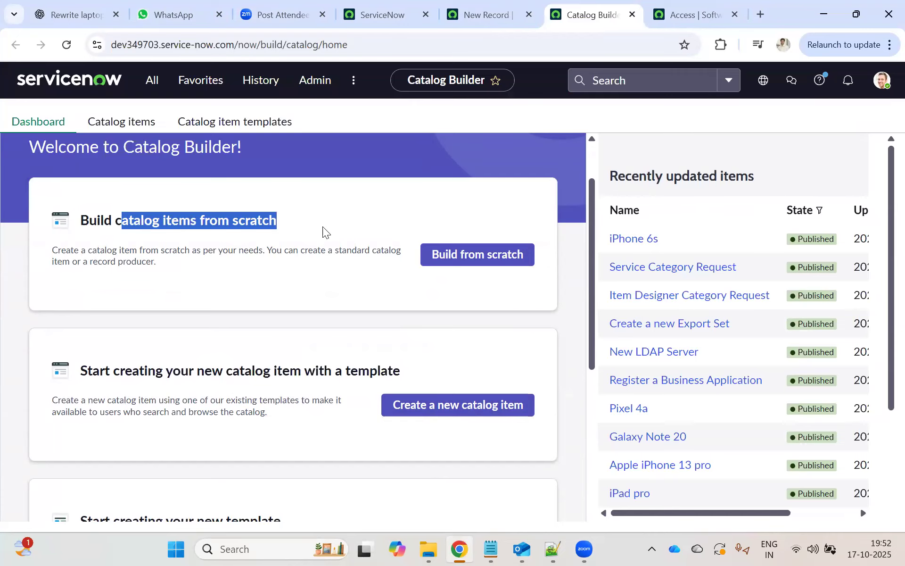
scroll(400, 319, "down", 6)
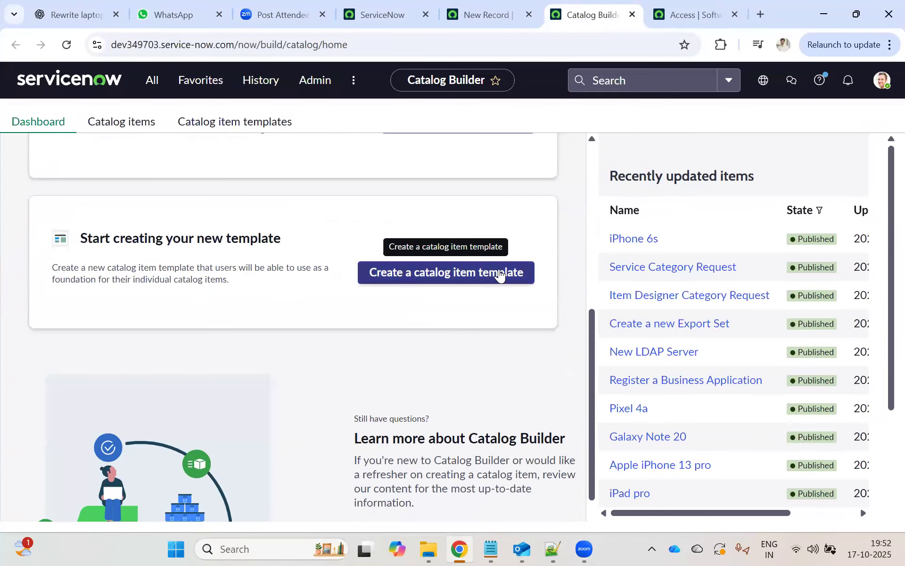
scroll(288, 276, "up", 7)
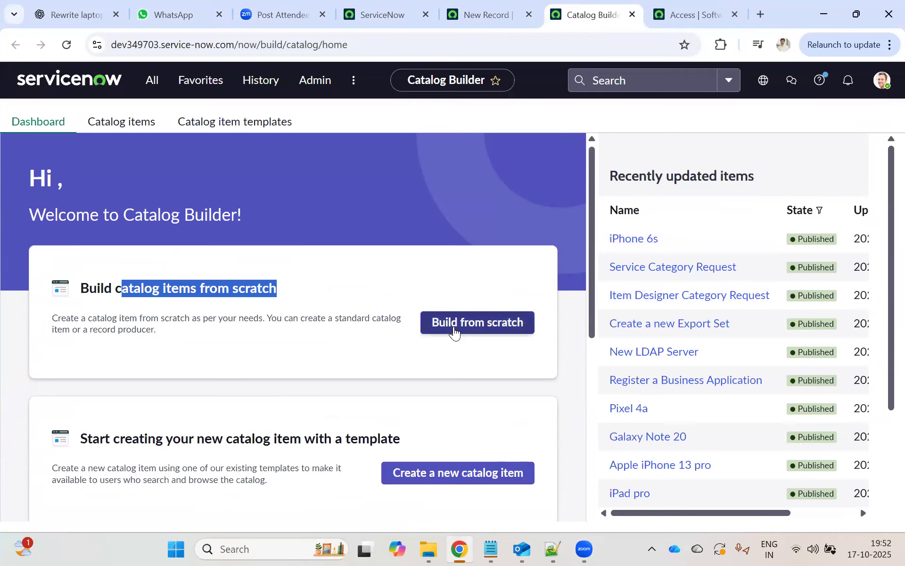
left_click(454, 327)
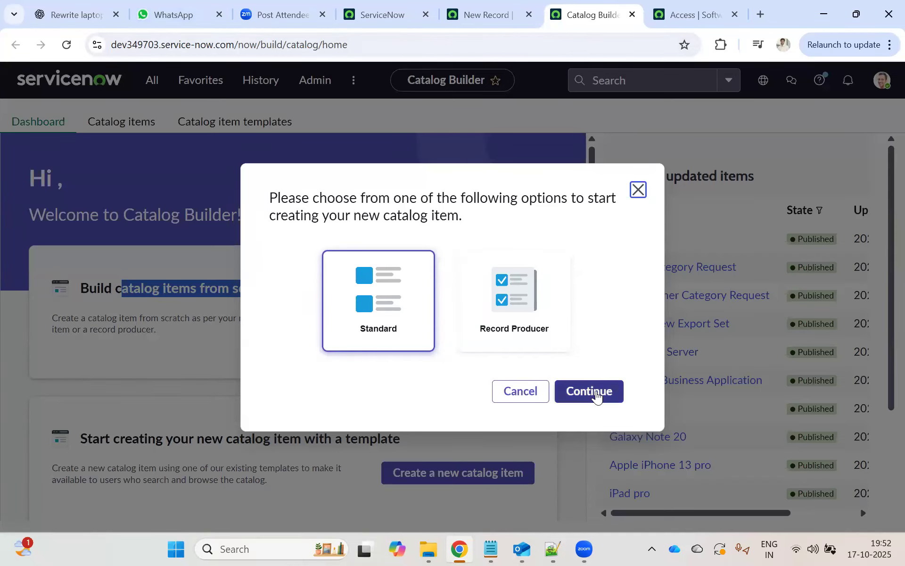
left_click(597, 395)
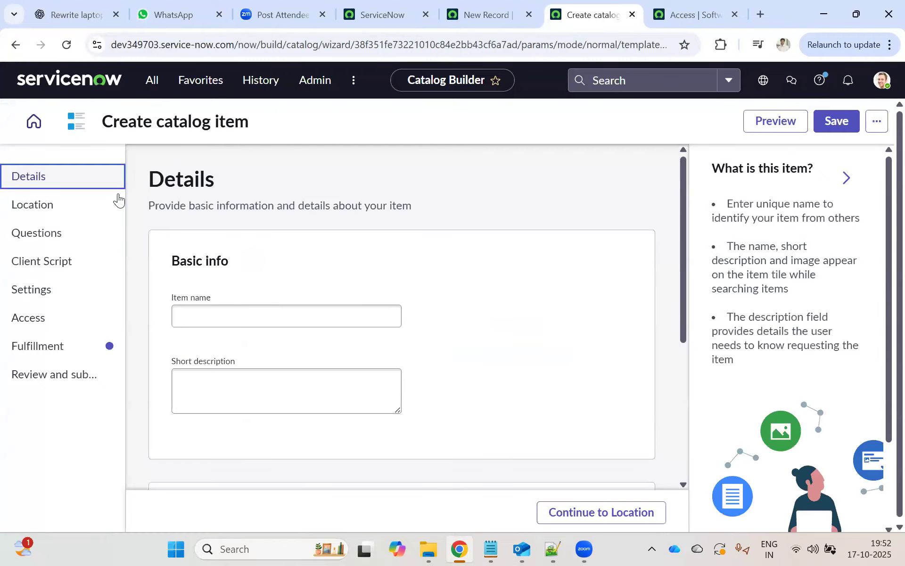
- Name the item "MS Office installation", give it the short description "Installation of MS Office", and continue to the location section
left_click(221, 316)
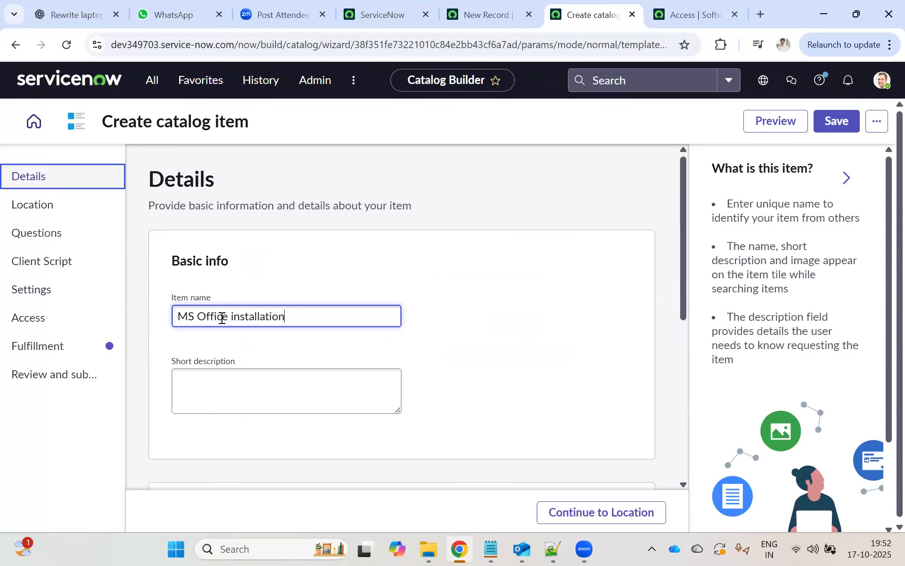
type("MS Office installation")
left_click(237, 374)
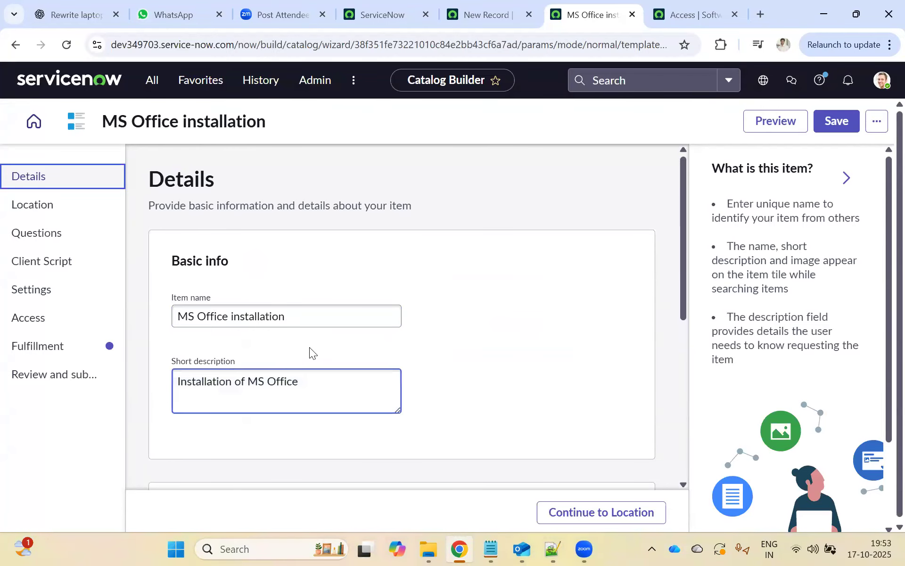
scroll(324, 355, "down", 6)
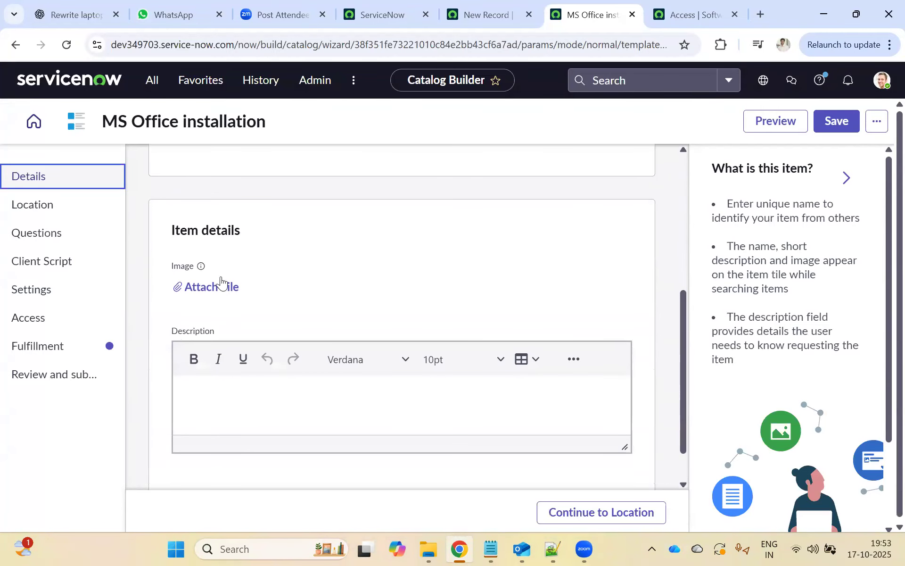
scroll(230, 298, "down", 1)
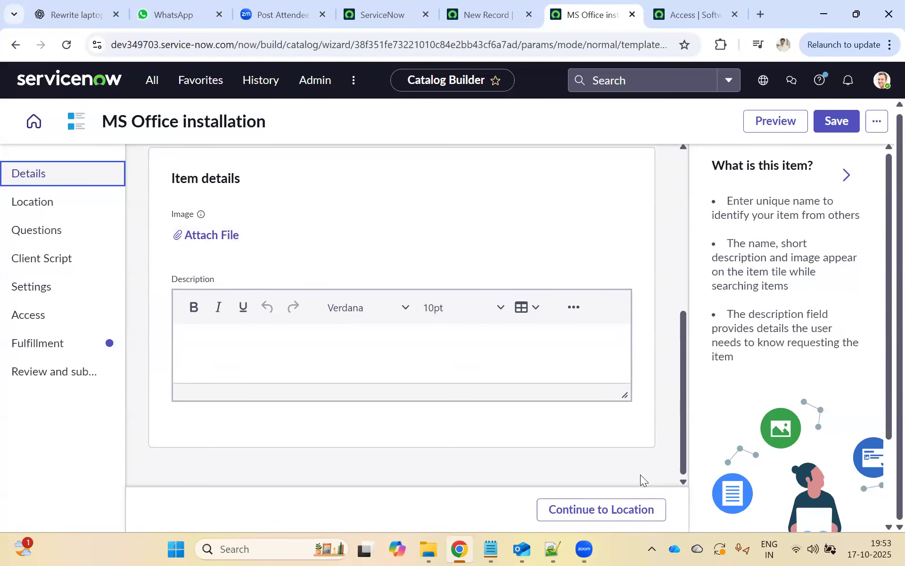
left_click(589, 512)
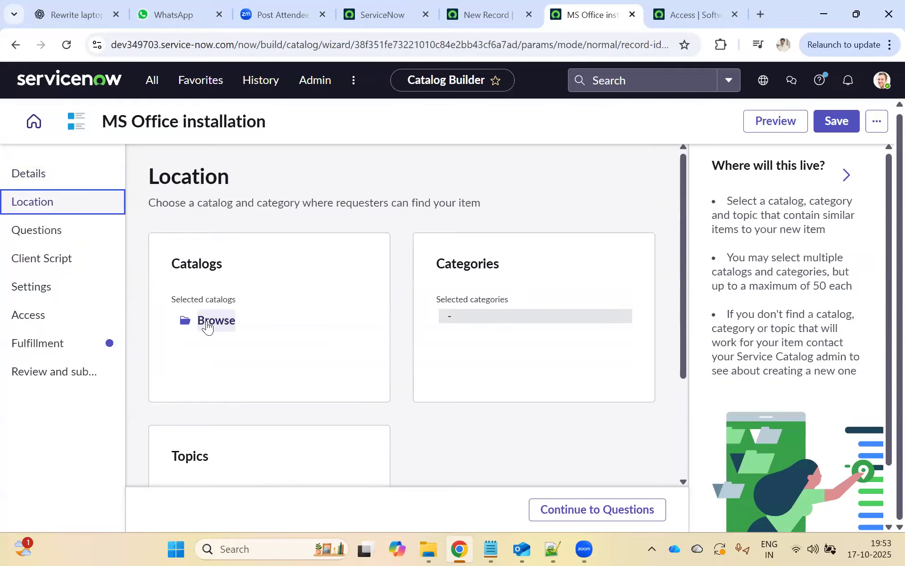
- Add Service Catalog as the item's selected catalog and save the selection
scroll(477, 239, "down", 3)
scroll(499, 304, "up", 3)
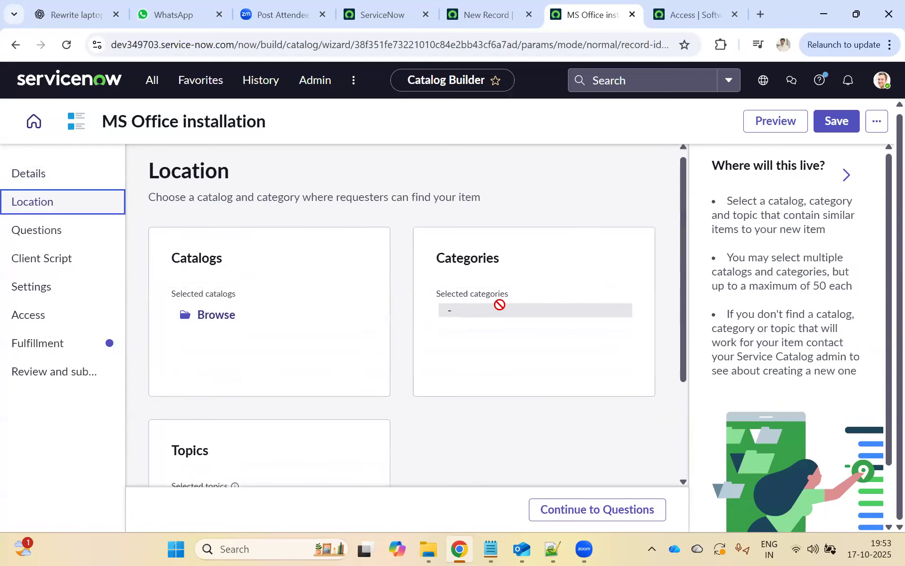
left_click(216, 315)
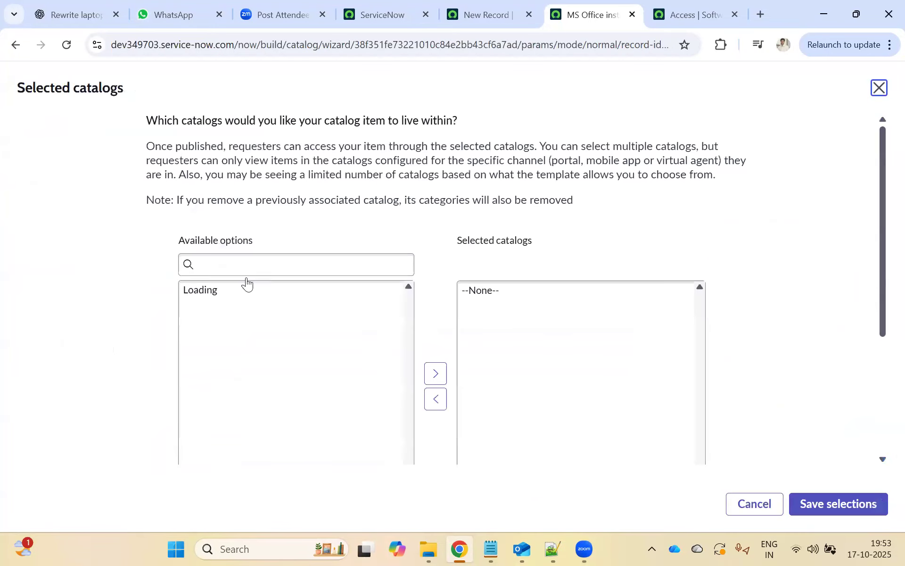
left_click(255, 268)
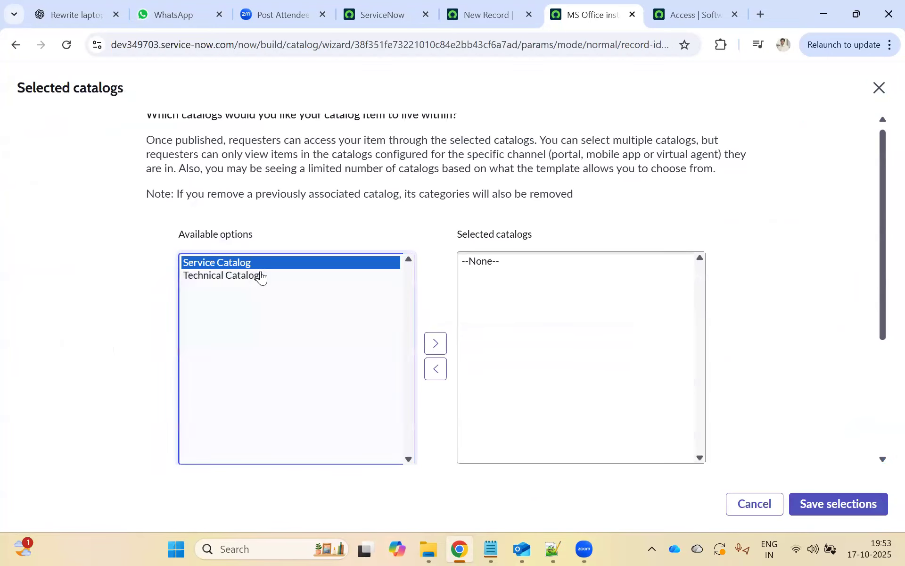
left_click(434, 343)
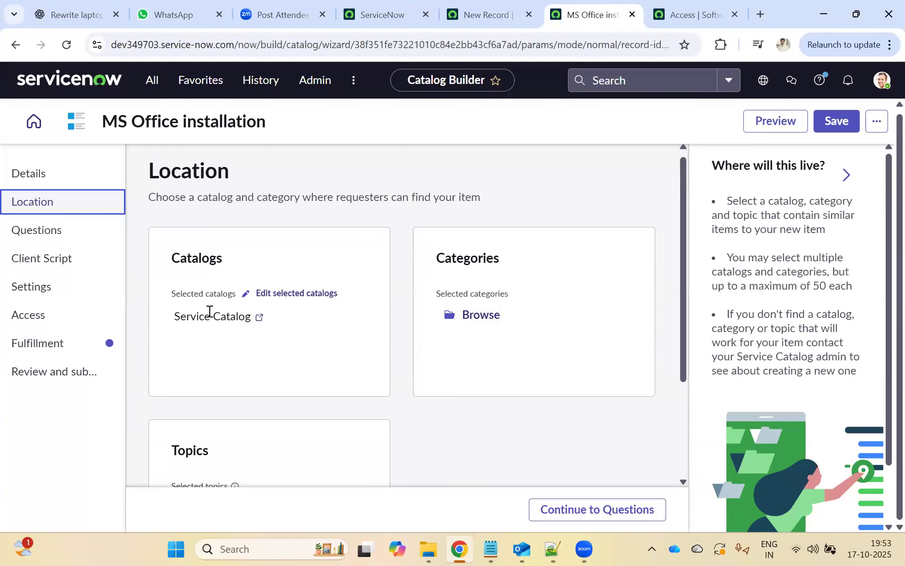
- Set Laptops as the item's only selected category and save the selection
left_click(481, 315)
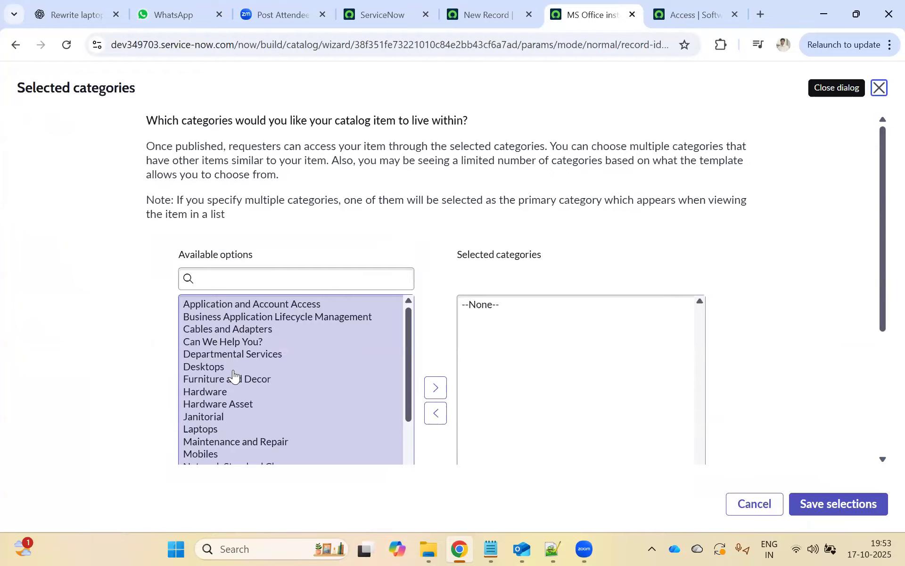
left_click(208, 368)
left_click(435, 348)
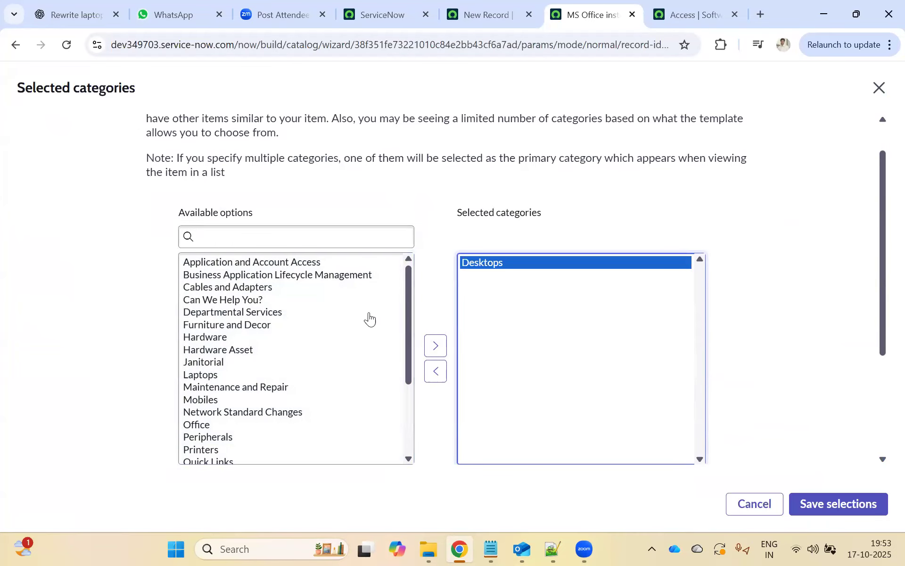
left_click(201, 375)
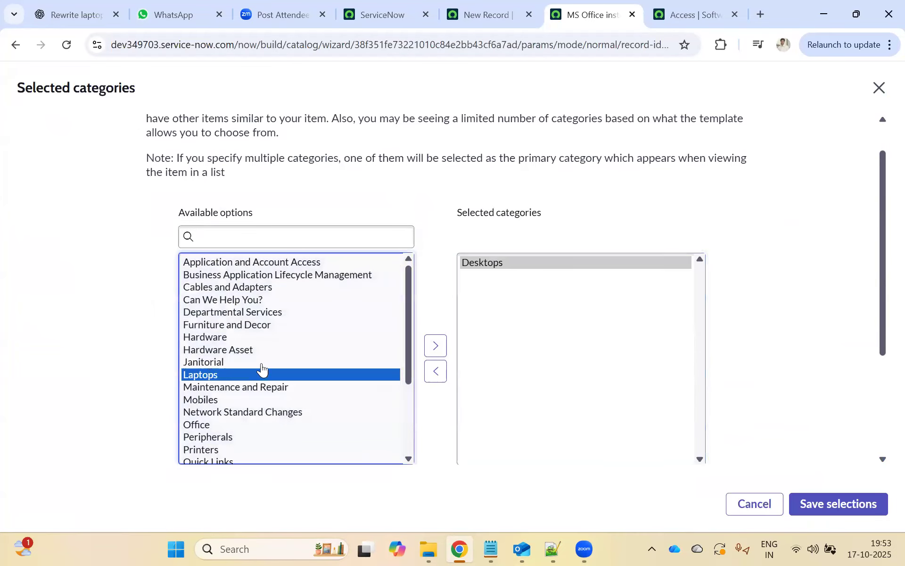
left_click(435, 347)
left_click(491, 265)
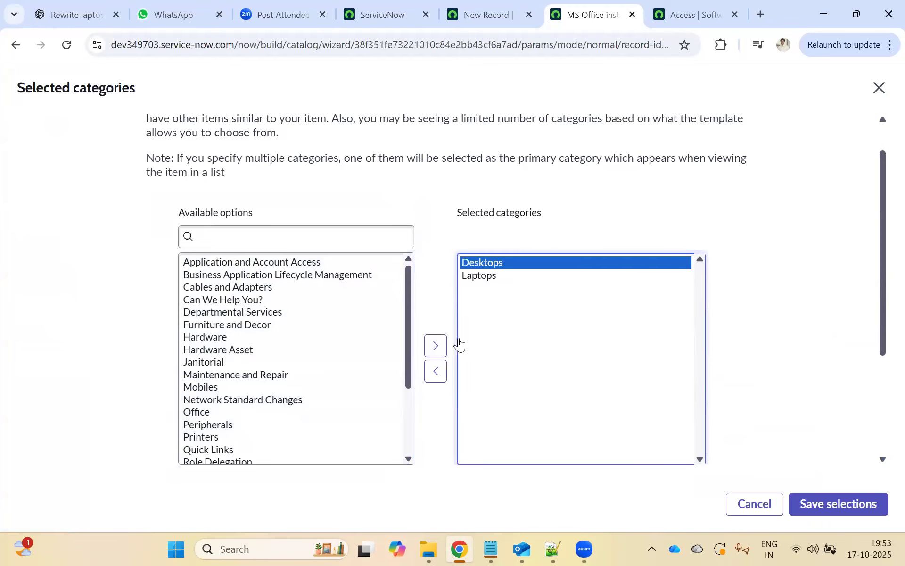
left_click(437, 371)
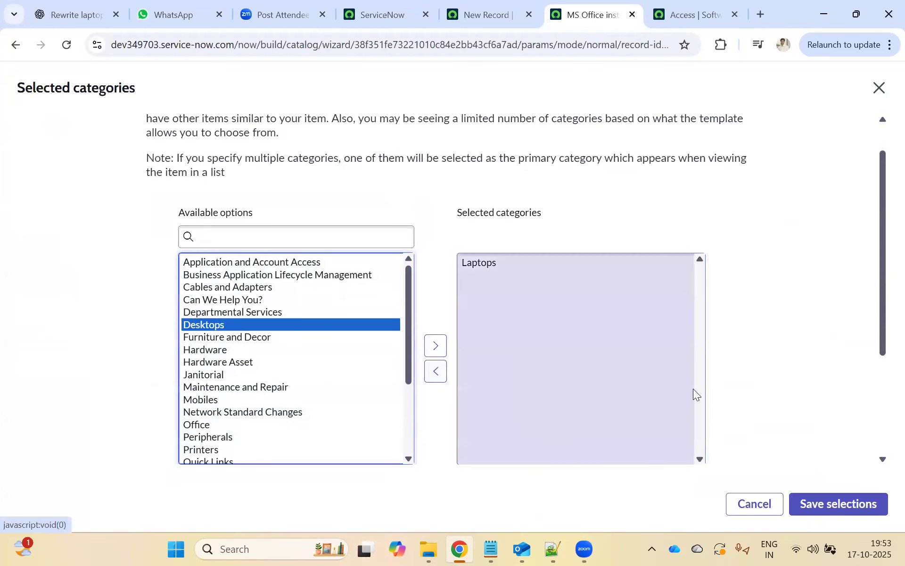
left_click(837, 503)
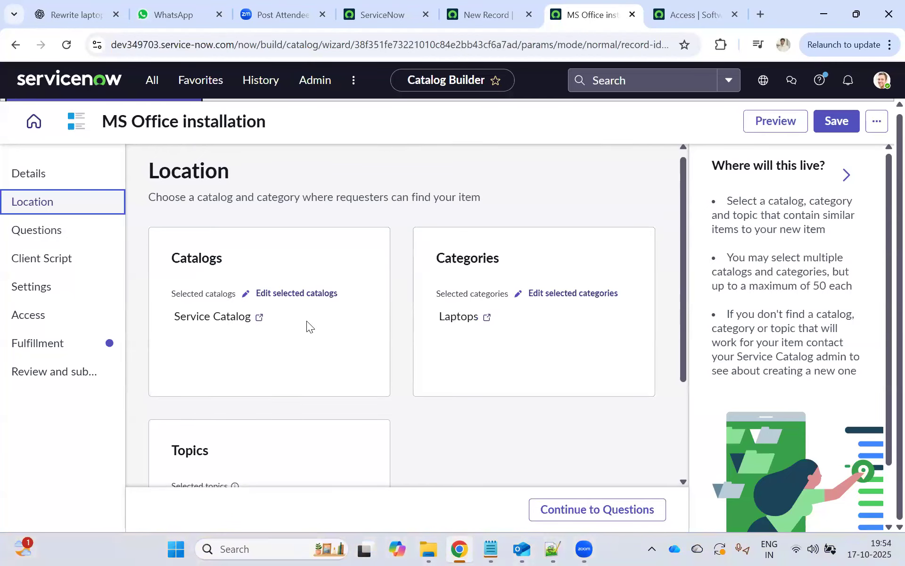
- Connect the item to the Hardware topic under Technology services in the Employee taxonomy and save the selection
scroll(306, 321, "down", 3)
left_click(212, 366)
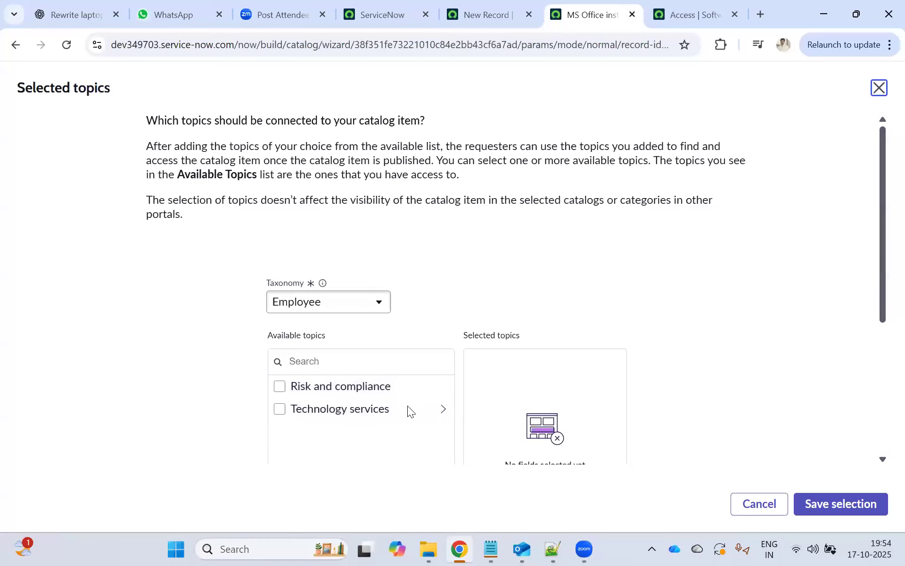
left_click(442, 411)
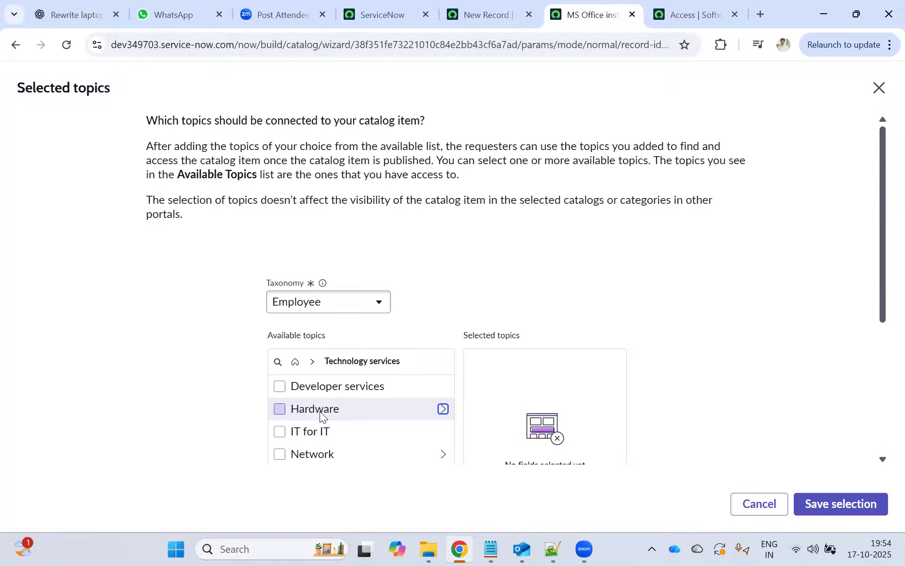
left_click(320, 415)
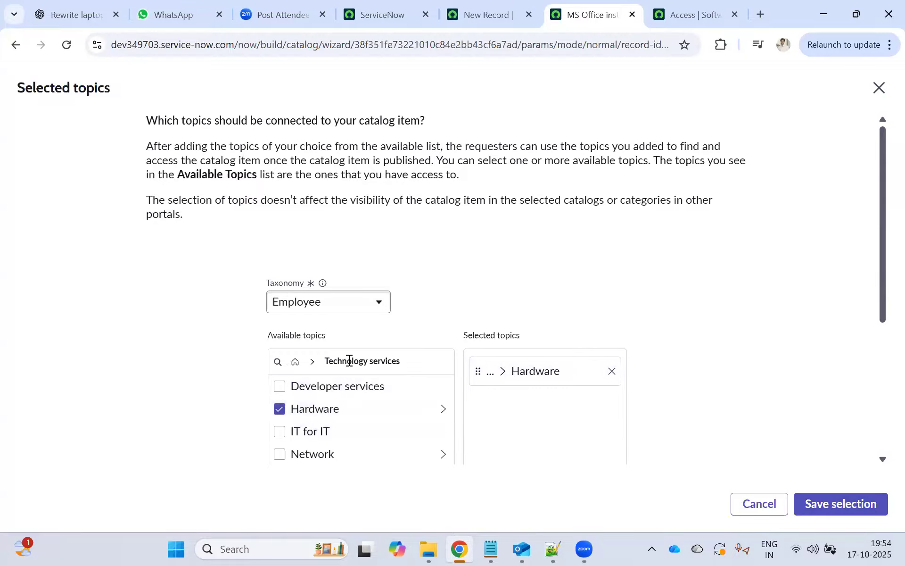
left_click(833, 502)
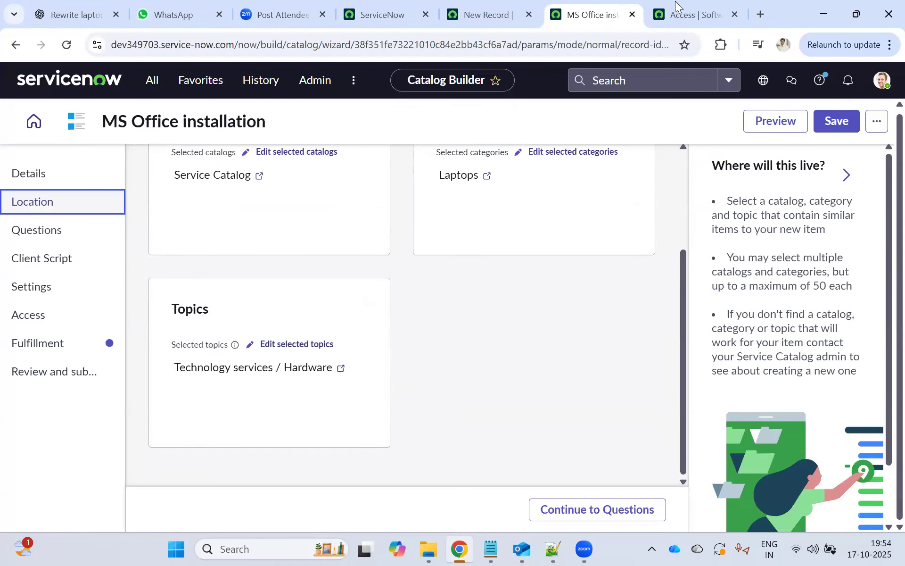
left_click(660, 15)
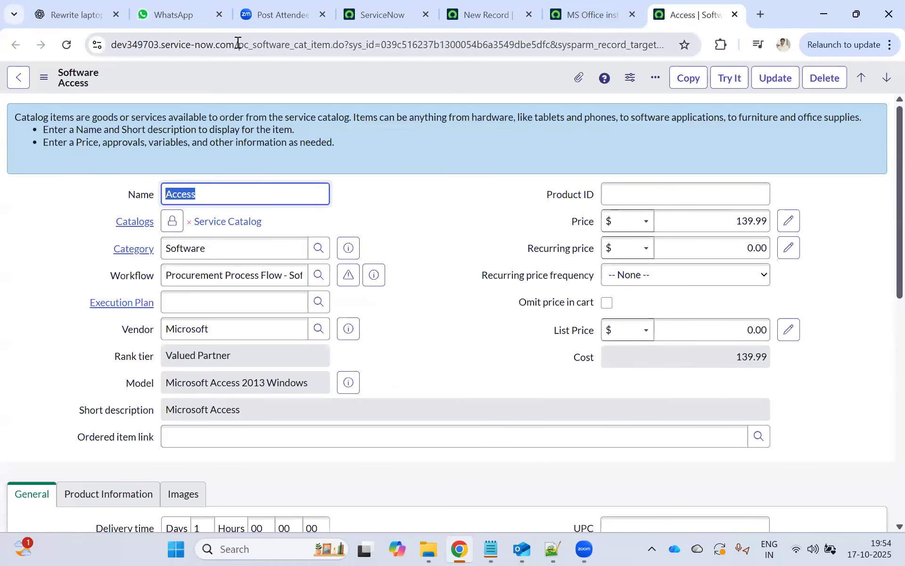
left_click(589, 14)
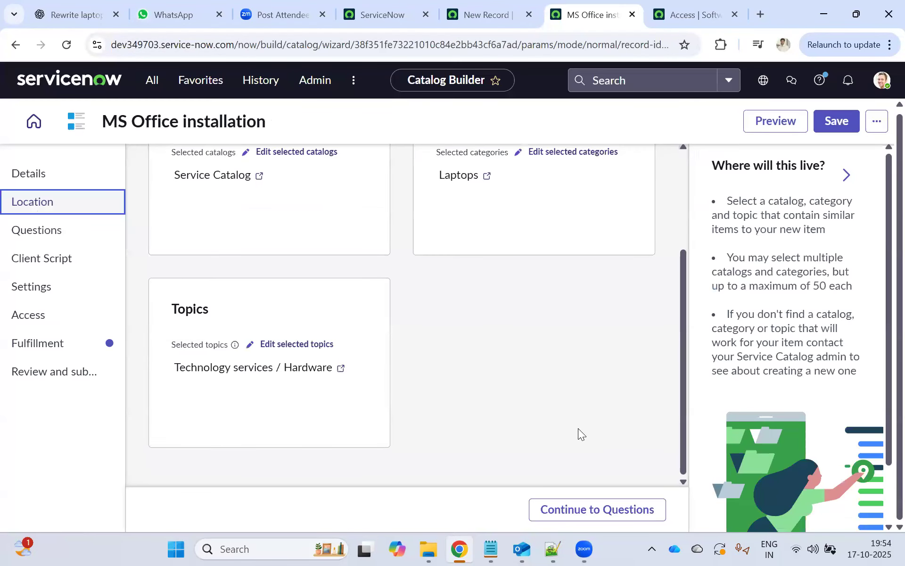
- Continue to the item's questions and start inserting a question set
left_click(575, 511)
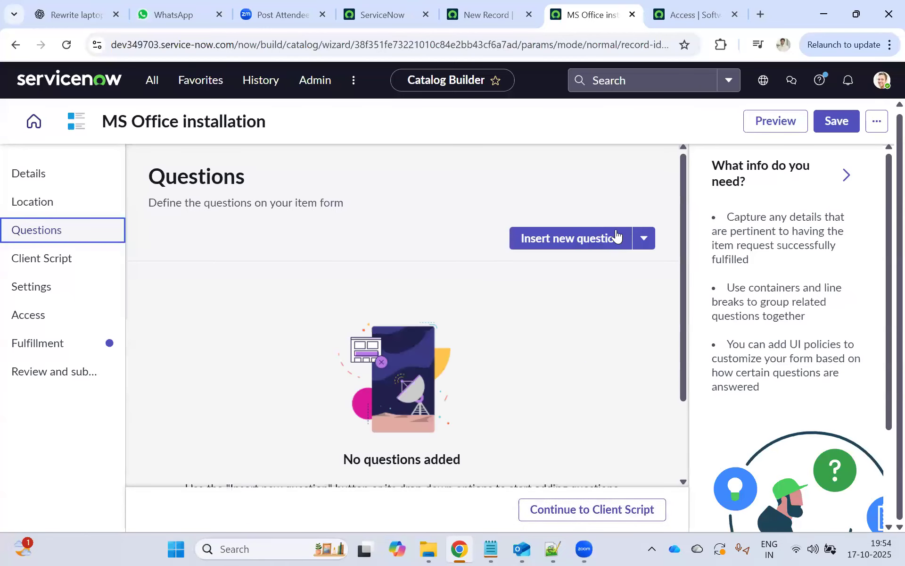
scroll(541, 264, "down", 2)
scroll(589, 244, "up", 2)
left_click(643, 240)
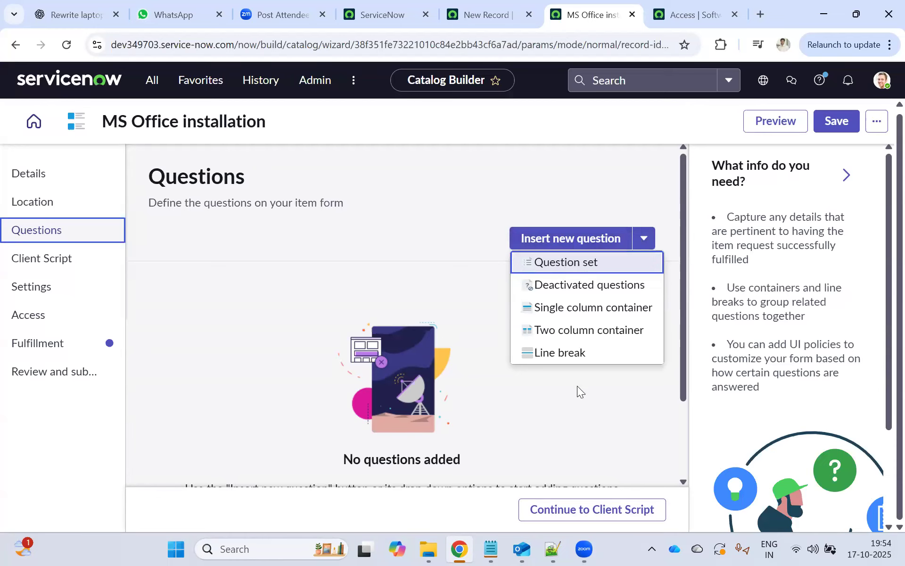
left_click(566, 263)
left_click(309, 296)
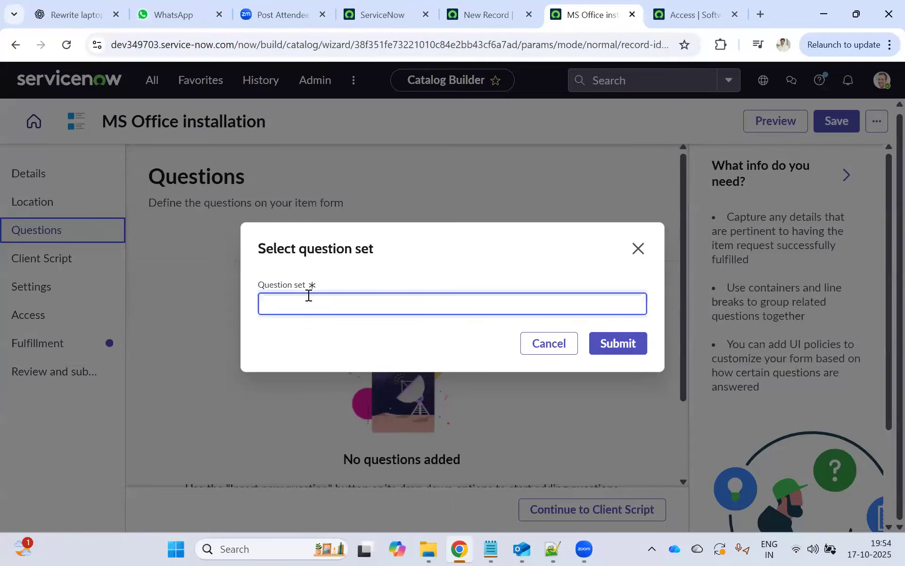
- Try to submit "Laptop" as the question set and clear the entry
type("ON")
key("BackSpace")
type("n which ")
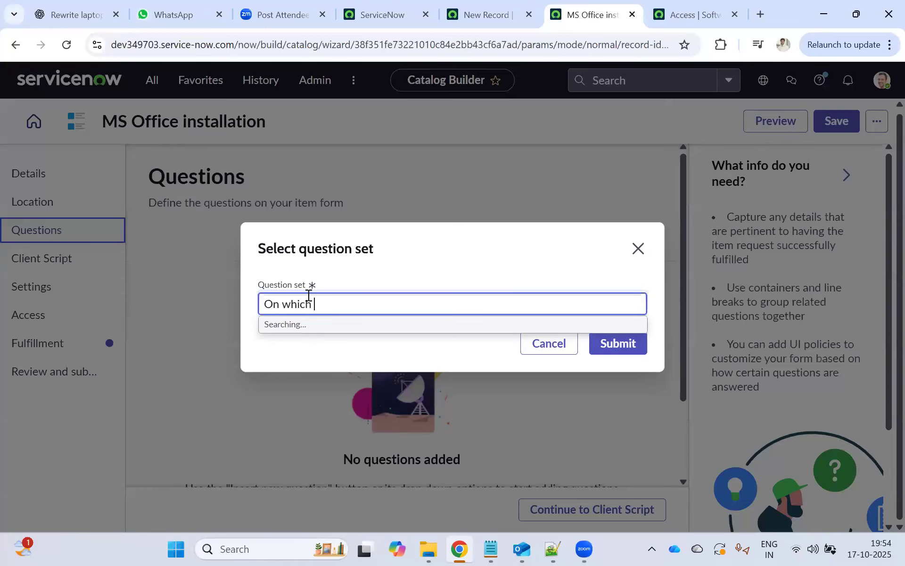
type("laptop")
key("BackSpace")
key("BackSpace")
key("BackSpace")
key("BackSpace")
key("BackSpace")
key("BackSpace")
key("BackSpace")
key("BackSpace")
key("BackSpace")
key("BackSpace")
key("BackSpace")
key("BackSpace")
key("BackSpace")
type("Lap")
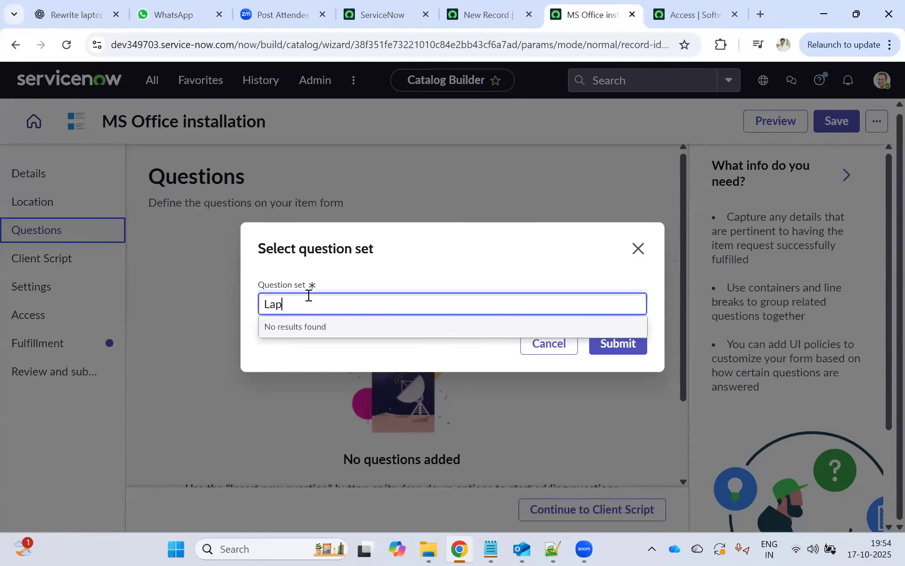
type("top")
left_click(624, 348)
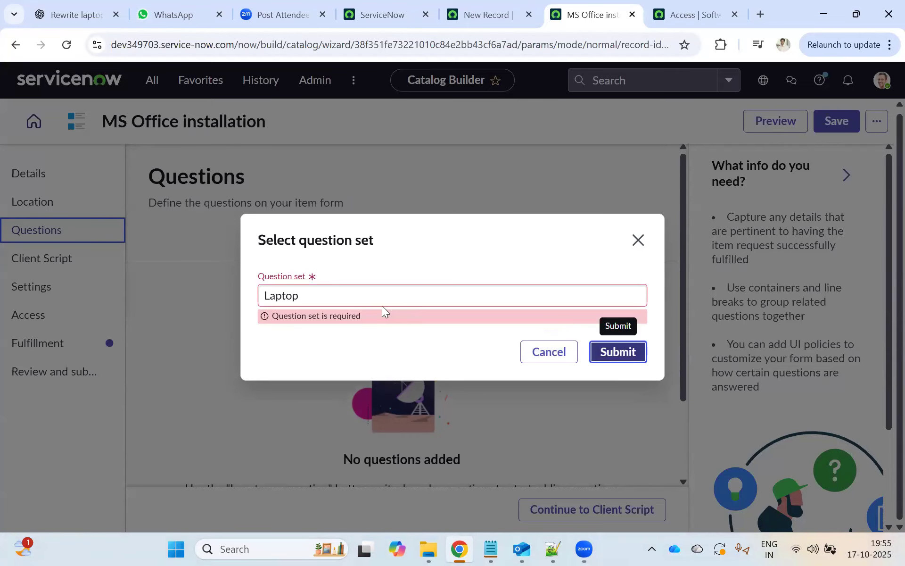
left_click(333, 290)
double_click(338, 295)
key("BackSpace")
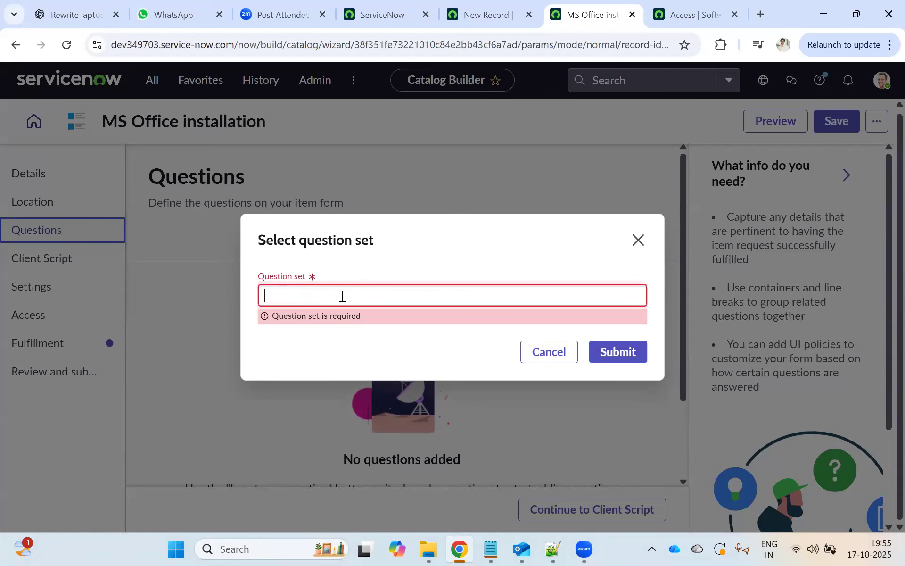
type("L")
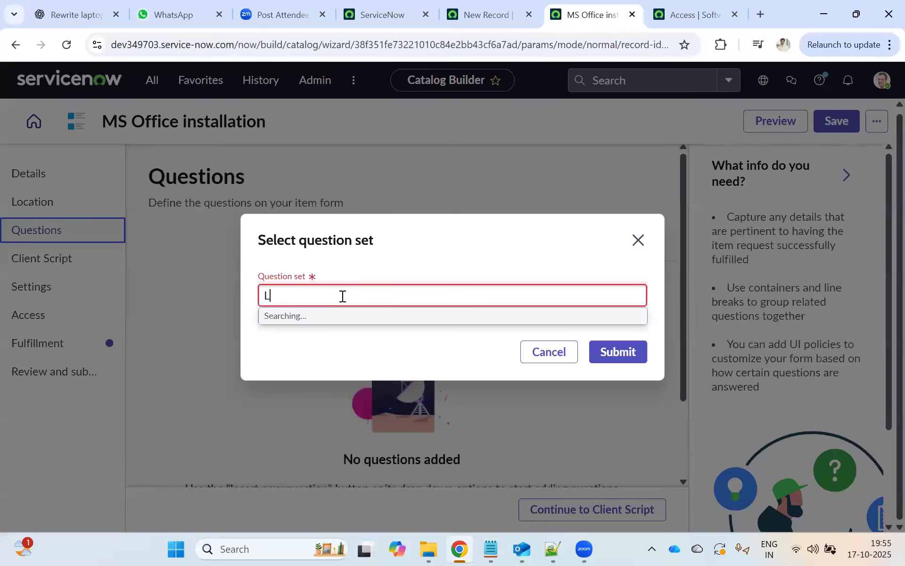
key("BackSpace")
- Look through the available question sets and insert the common_comments set into the item's questions
scroll(382, 391, "down", 1)
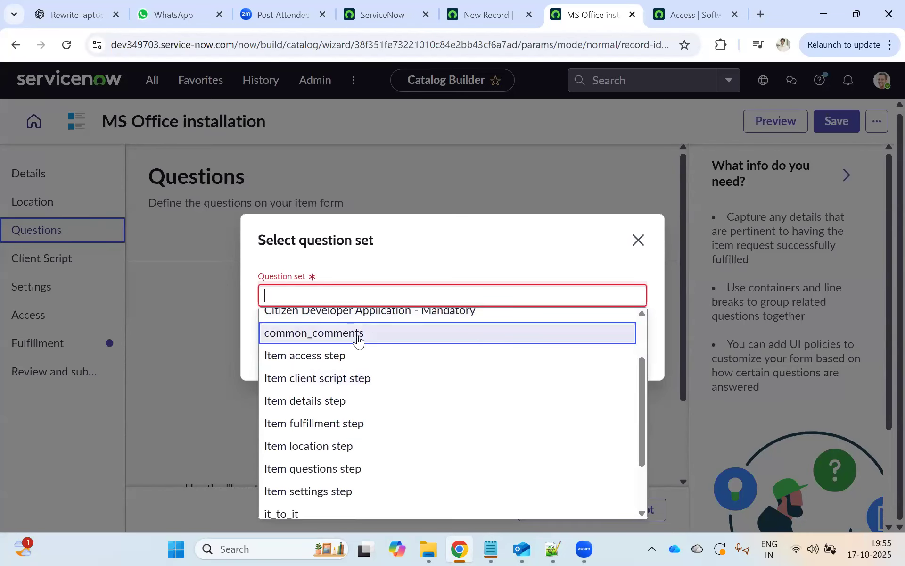
scroll(360, 342, "down", 2)
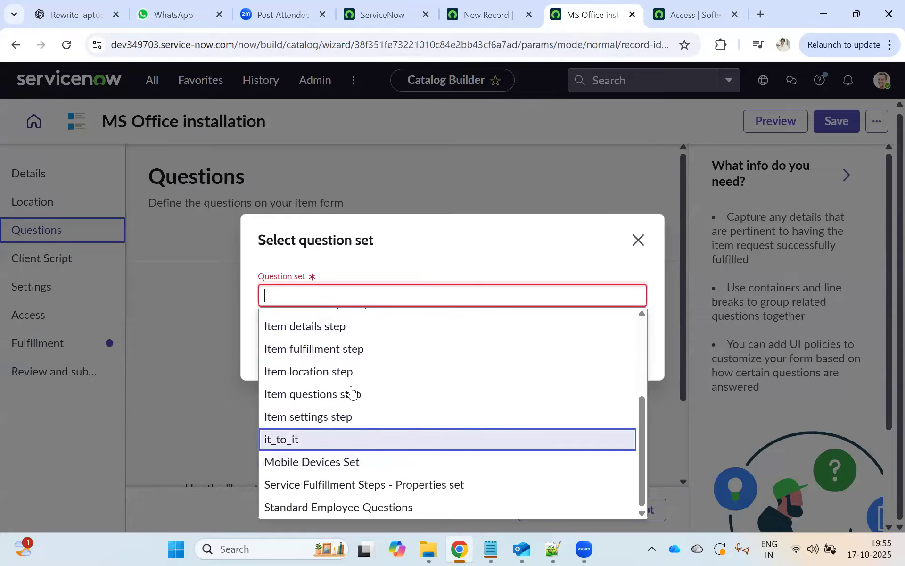
scroll(347, 361, "up", 3)
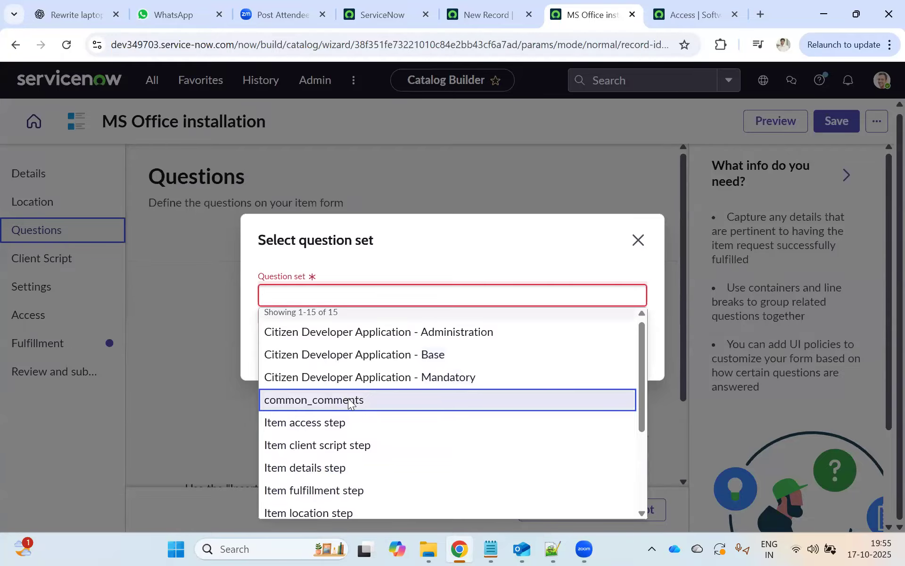
left_click(349, 401)
left_click(618, 352)
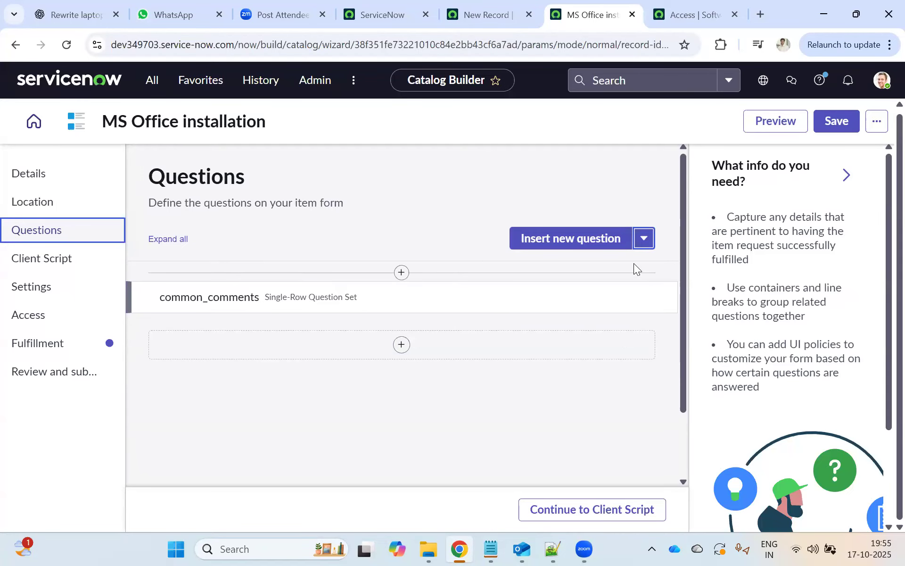
- Insert a single column container titled "MS Office Installation" into the item's questions
left_click(644, 238)
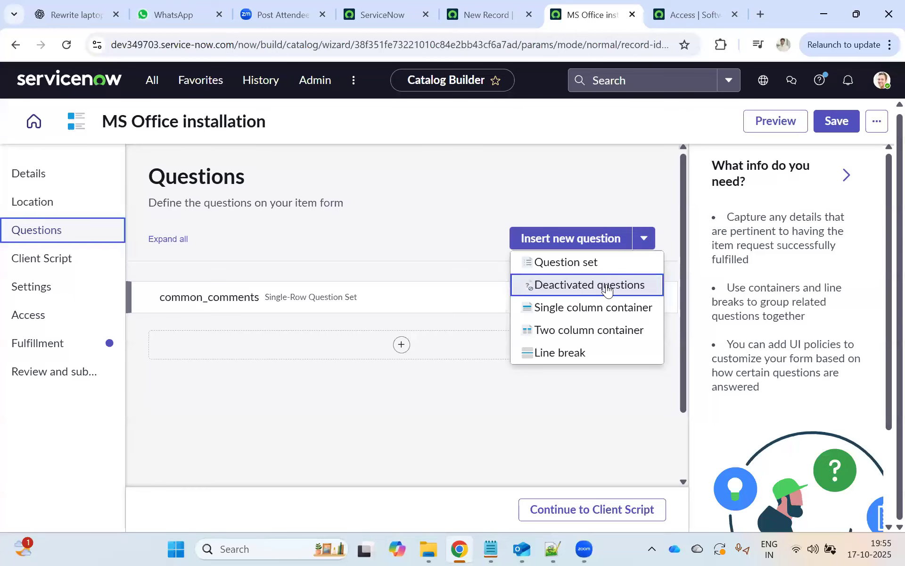
left_click(586, 307)
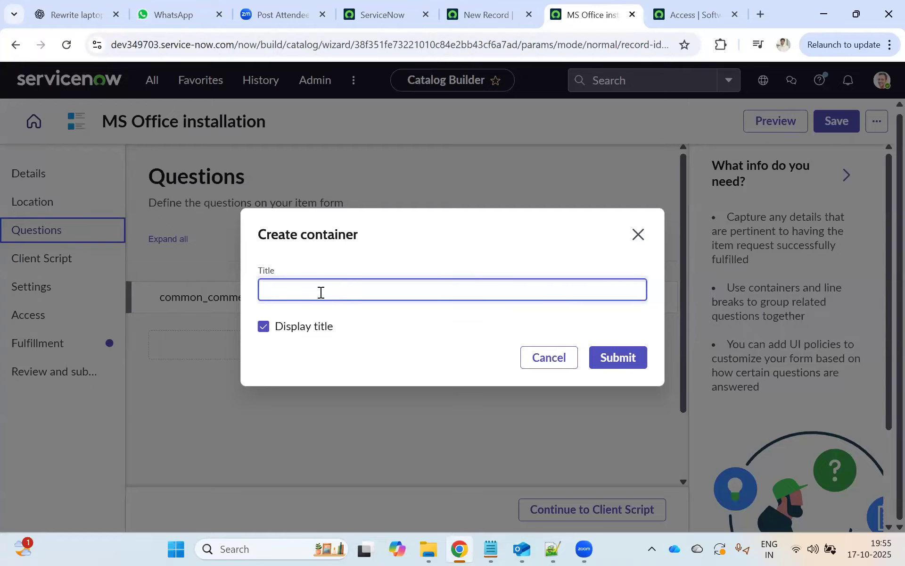
type("MS Office Installation")
left_click(628, 361)
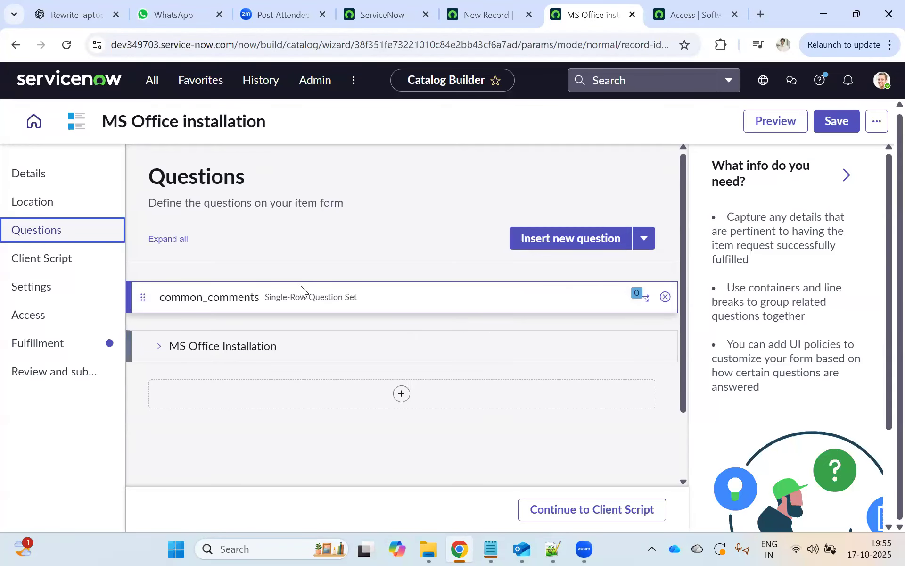
left_click_drag(246, 354, 244, 298)
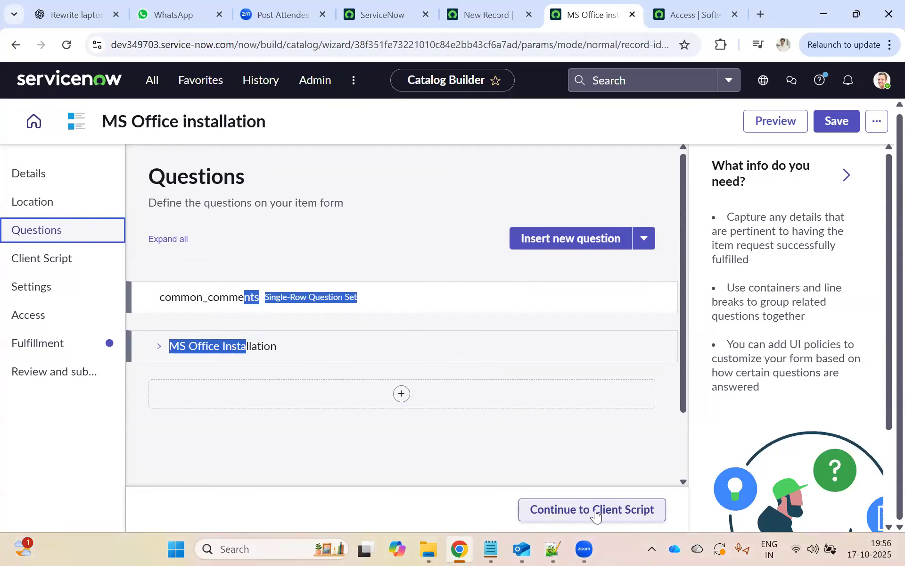
- Insert a new question below the container, with question type Choice and subtype Dropdown (fixed values)
left_click(400, 395)
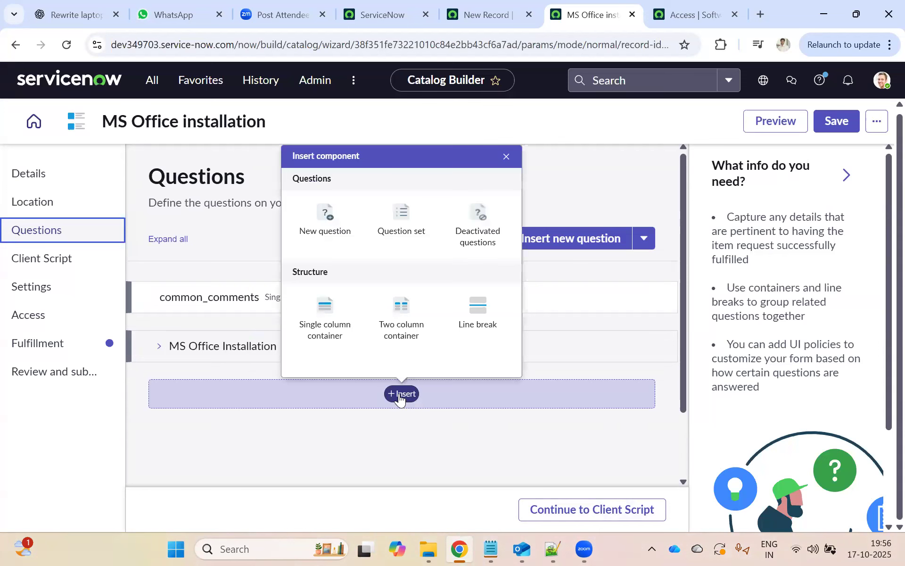
left_click(327, 221)
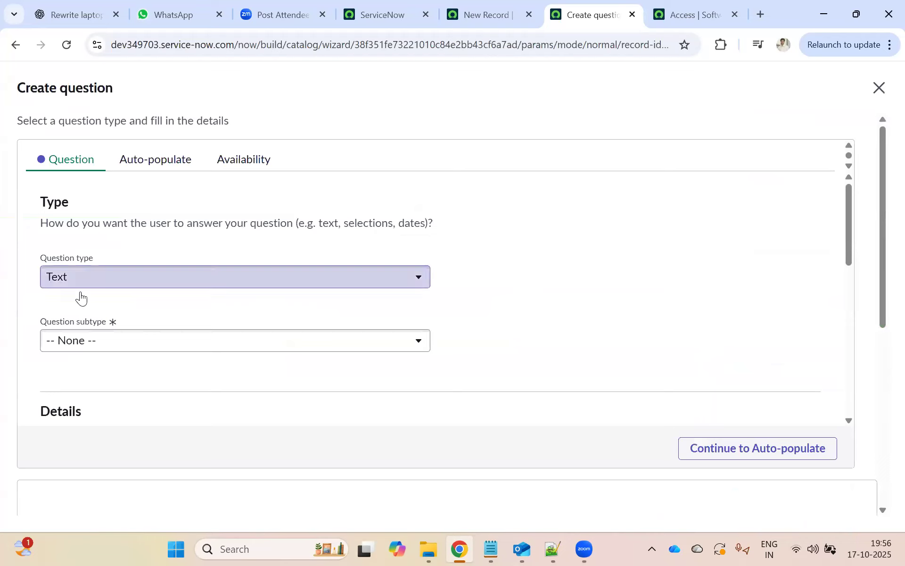
left_click(93, 282)
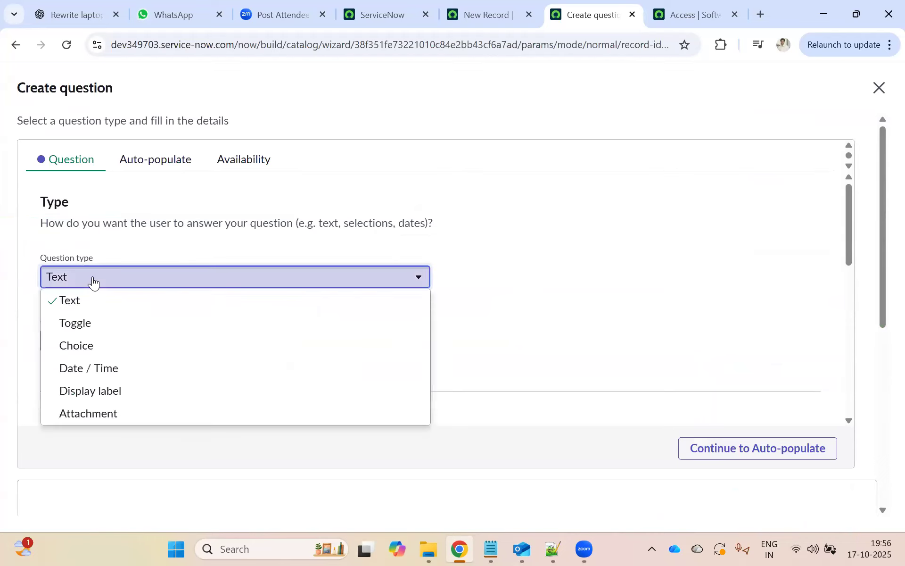
left_click(84, 345)
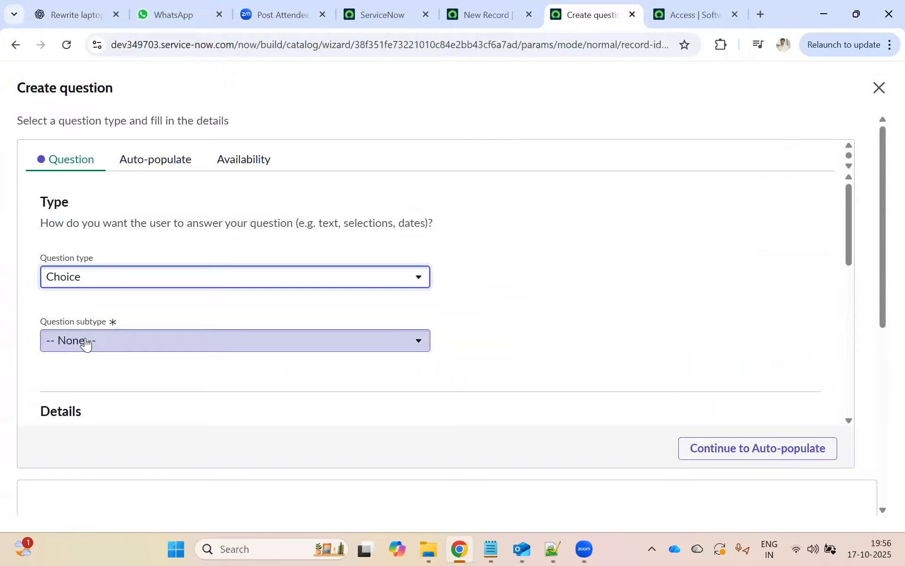
left_click(86, 341)
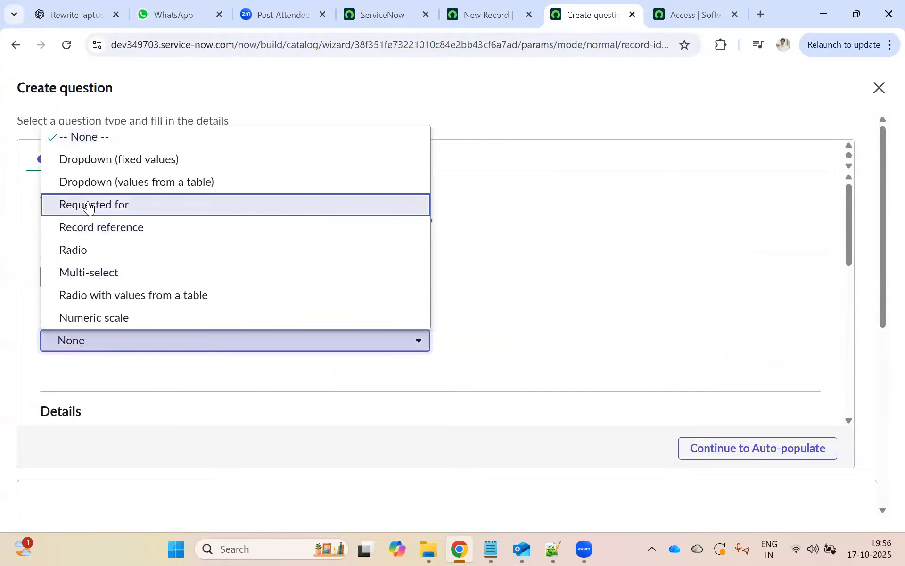
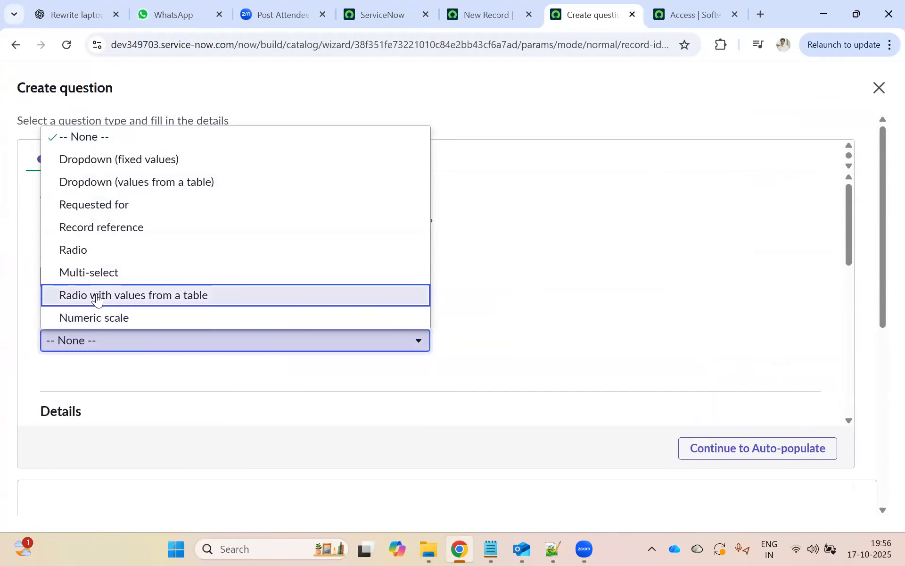
left_click(109, 164)
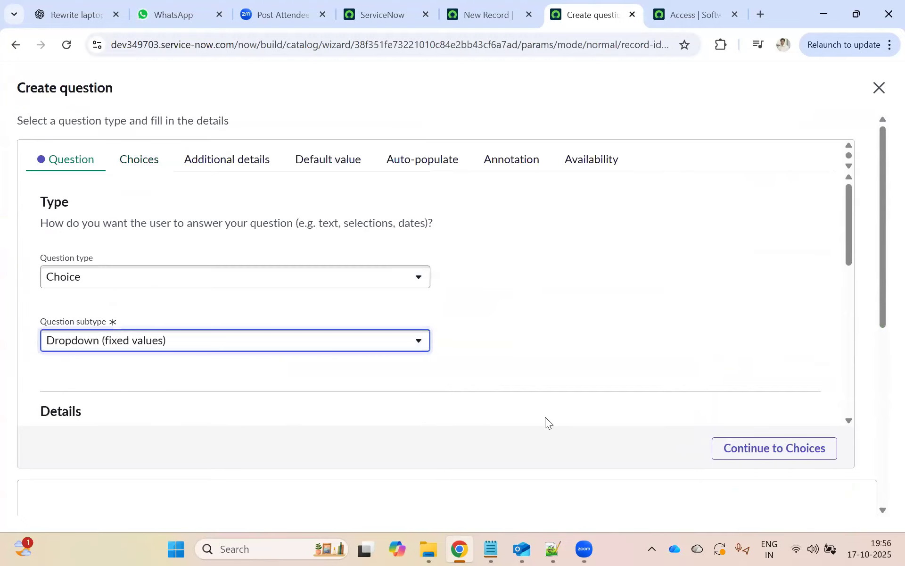
- Enter "Acces Type" as the question label in the question's details
scroll(780, 418, "down", 5)
left_click(83, 275)
scroll(330, 307, "down", 2)
left_click(99, 205)
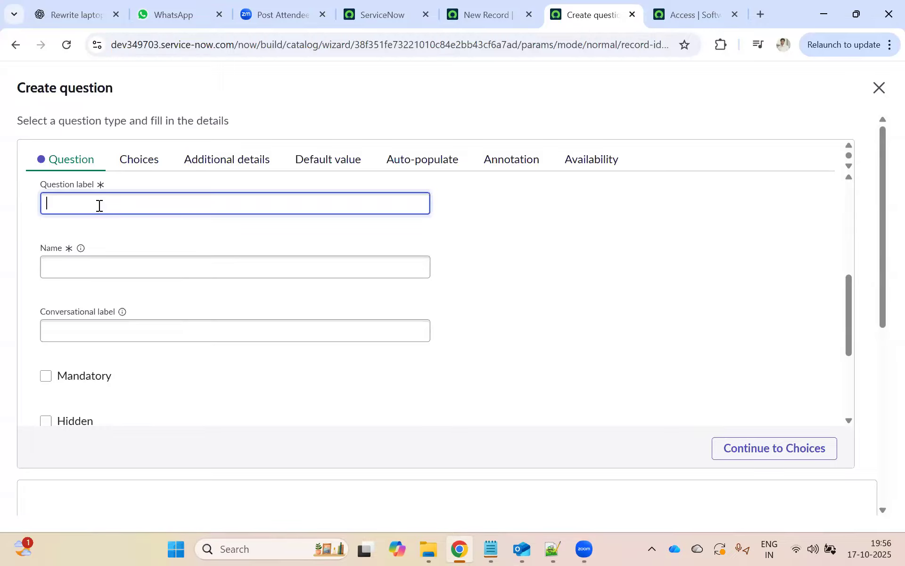
scroll(141, 226, "up", 4)
scroll(106, 272, "down", 3)
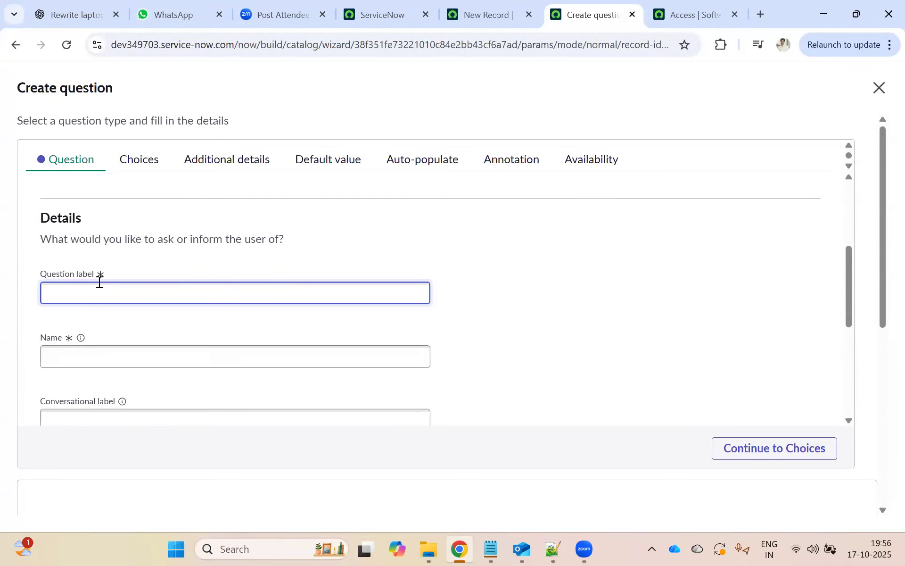
type("Acces Type")
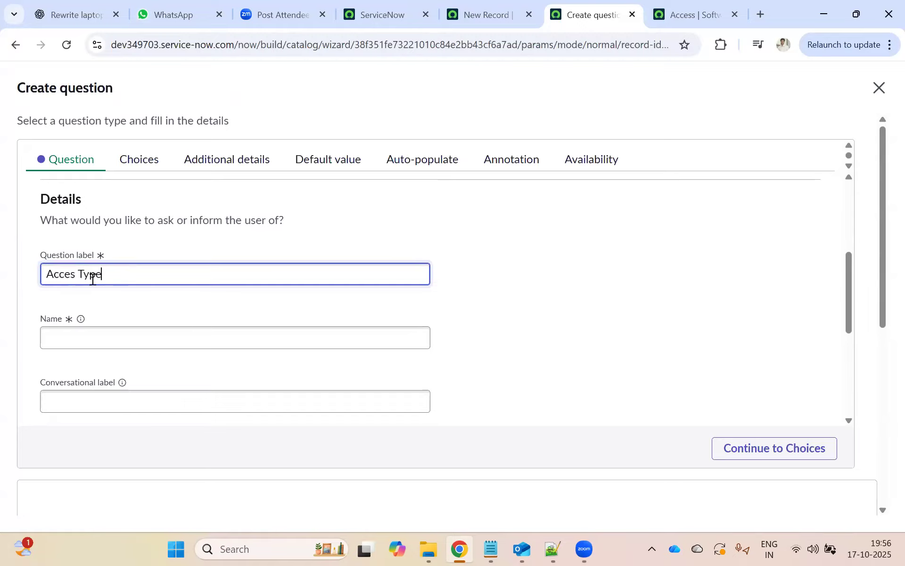
- Try to paste the question label into the question's name and undo the paste
left_click_drag(129, 267, 3, 274)
key("ctrl+c")
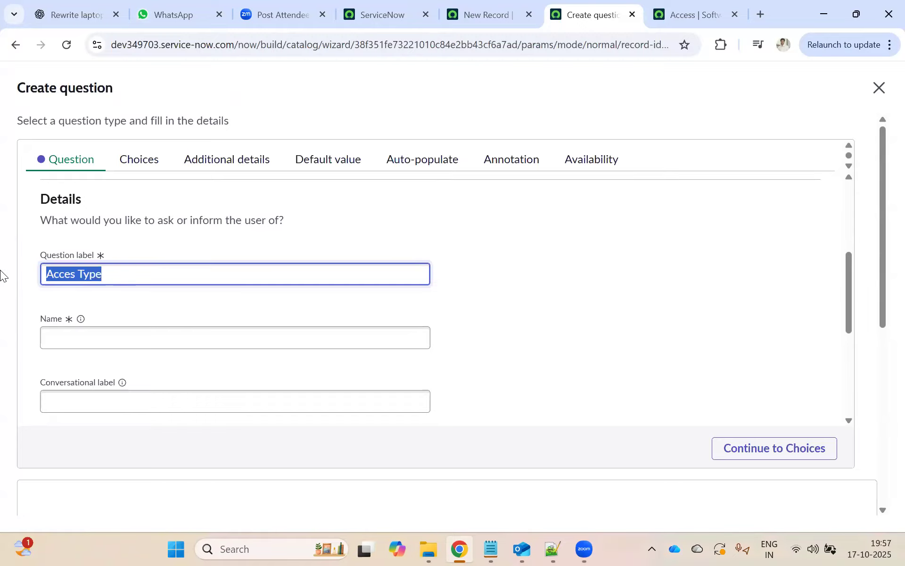
left_click(91, 339)
key("ctrl+v")
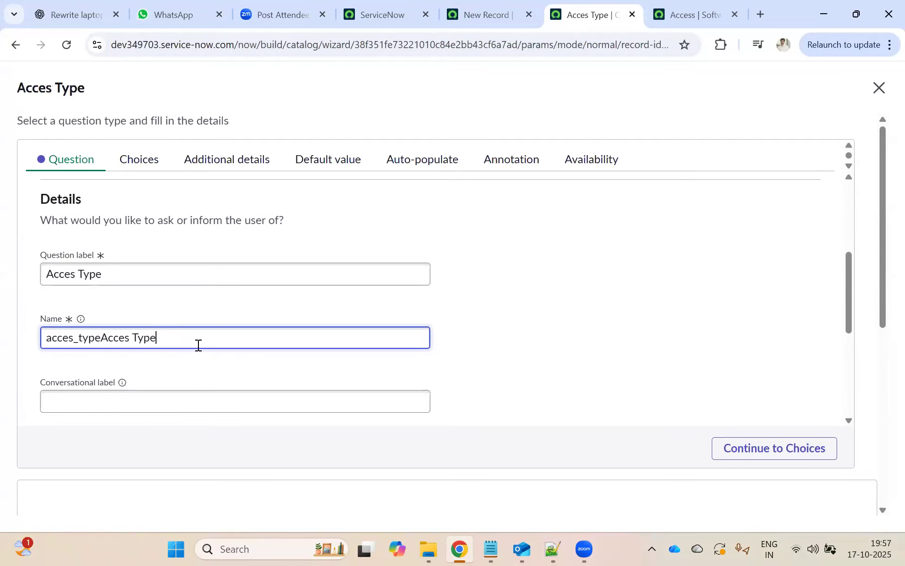
key("ctrl+a")
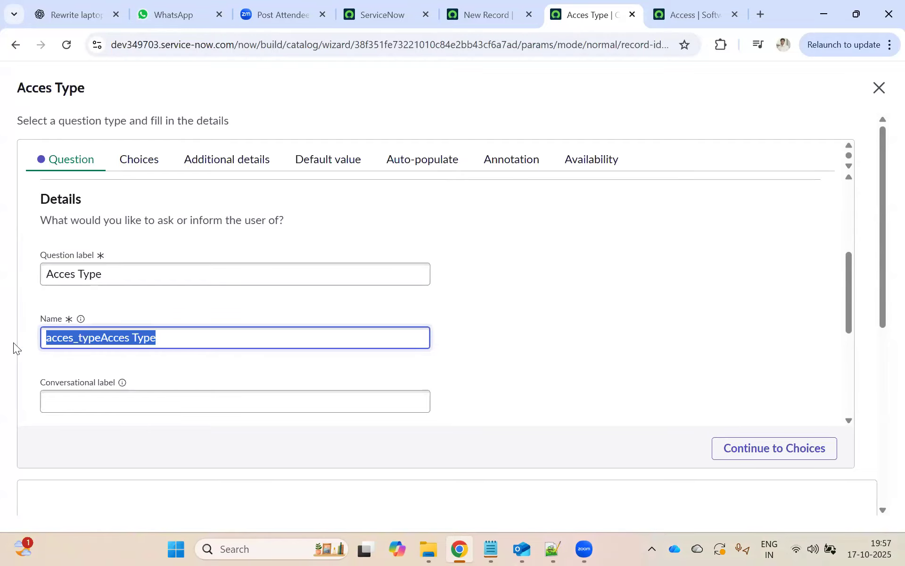
key("ctrl+z")
left_click(438, 352)
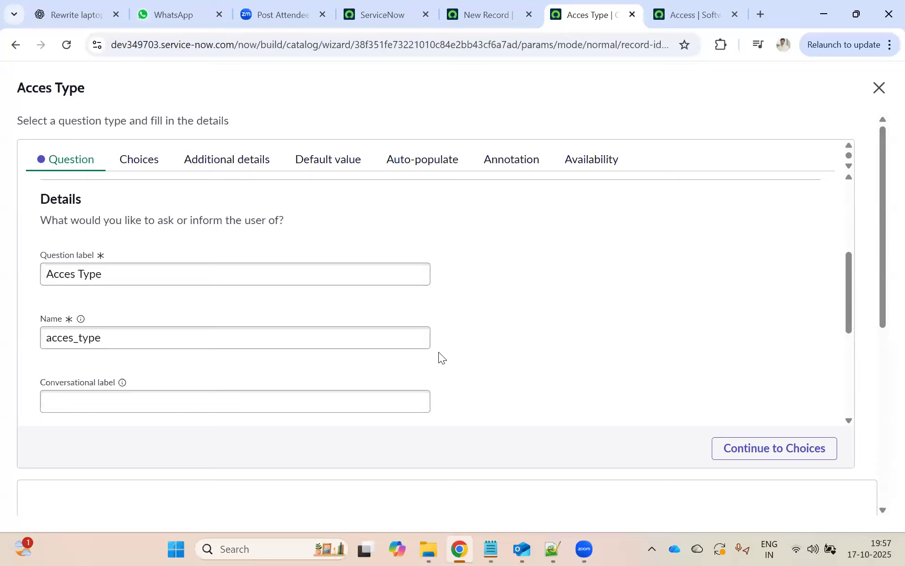
- Make the access type question mandatory and continue to its choices
scroll(418, 351, "down", 3)
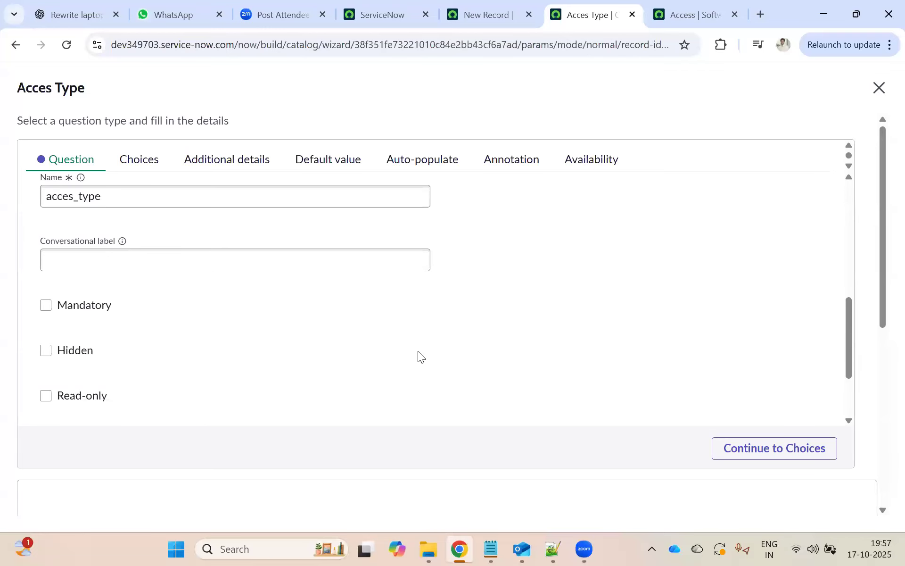
left_click(80, 306)
scroll(153, 177, "up", 3)
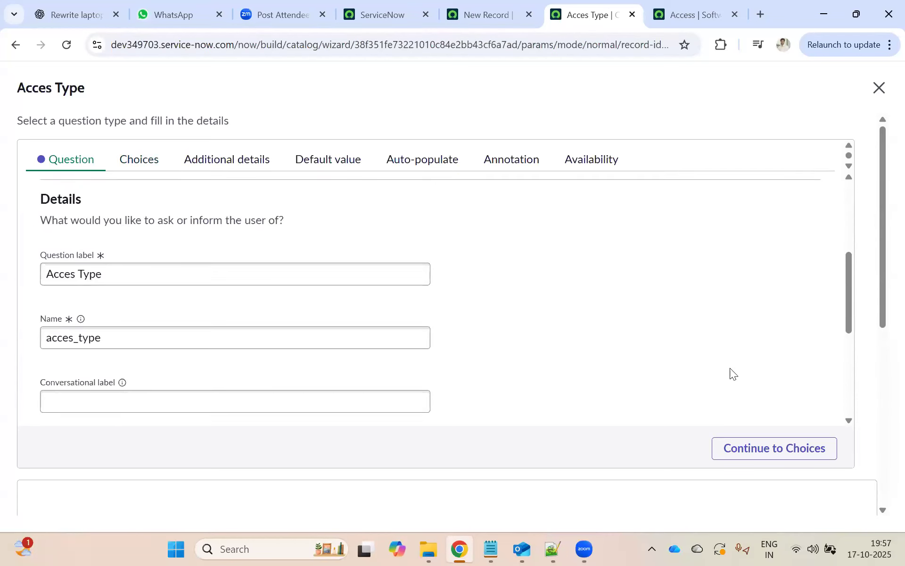
scroll(733, 374, "down", 3)
left_click(785, 449)
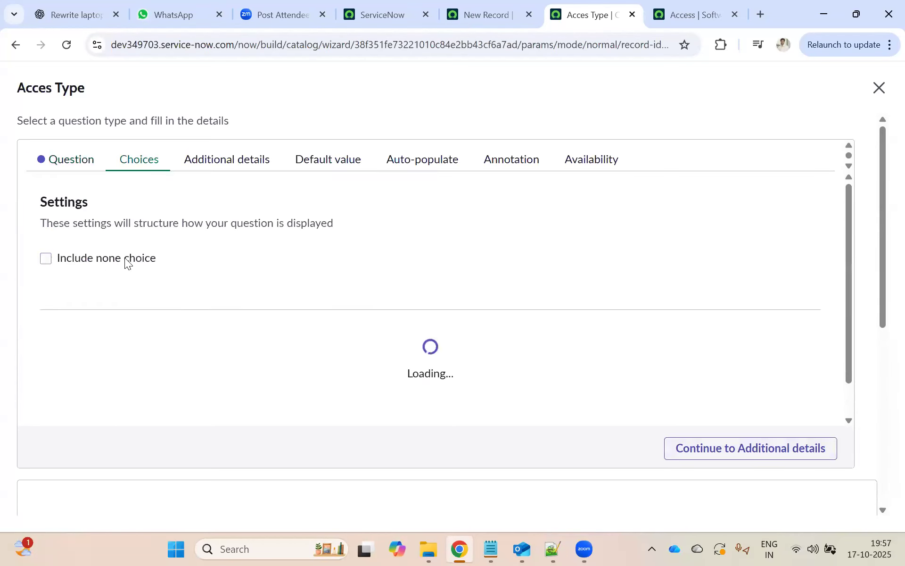
- Include a none choice and add a first choice with display name "Licesnesed" and value "licesnesed"
left_click(125, 260)
scroll(125, 257, "down", 2)
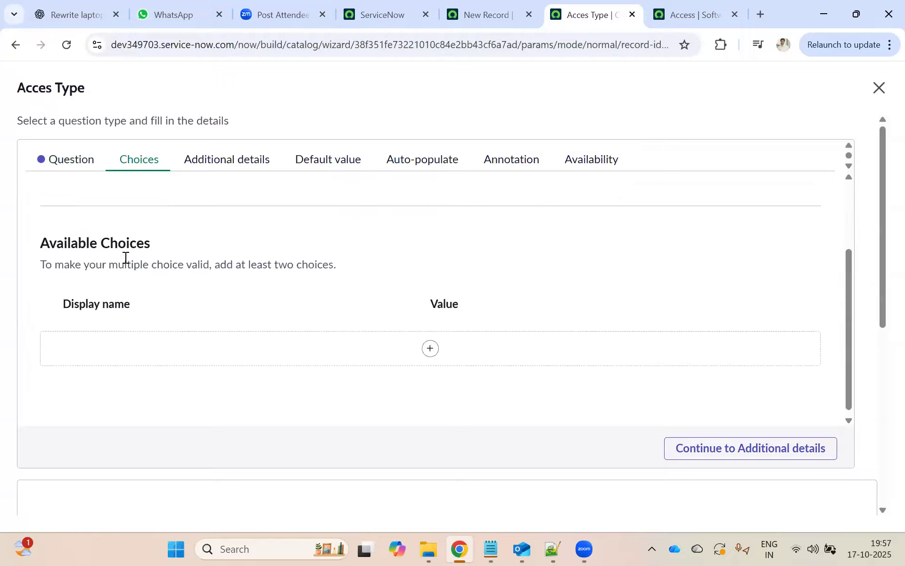
left_click(430, 343)
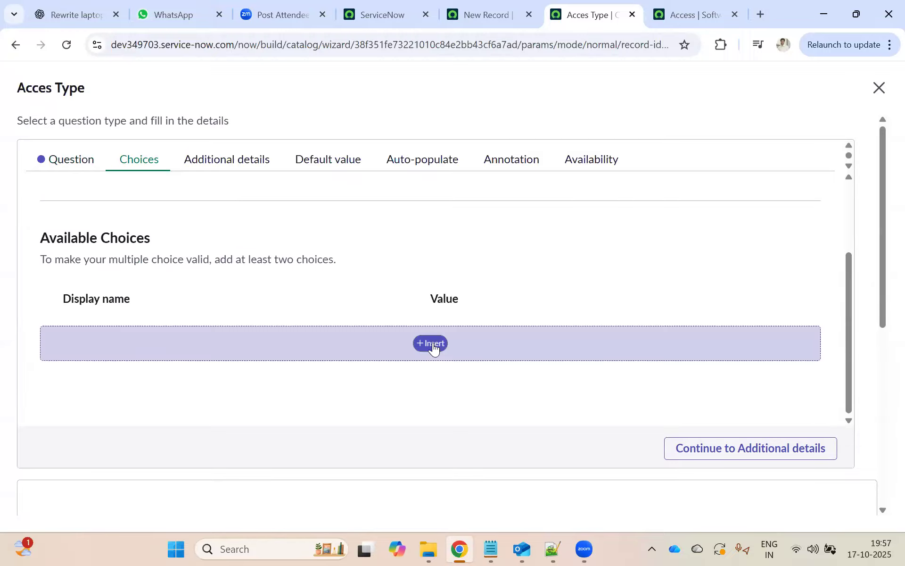
left_click(180, 349)
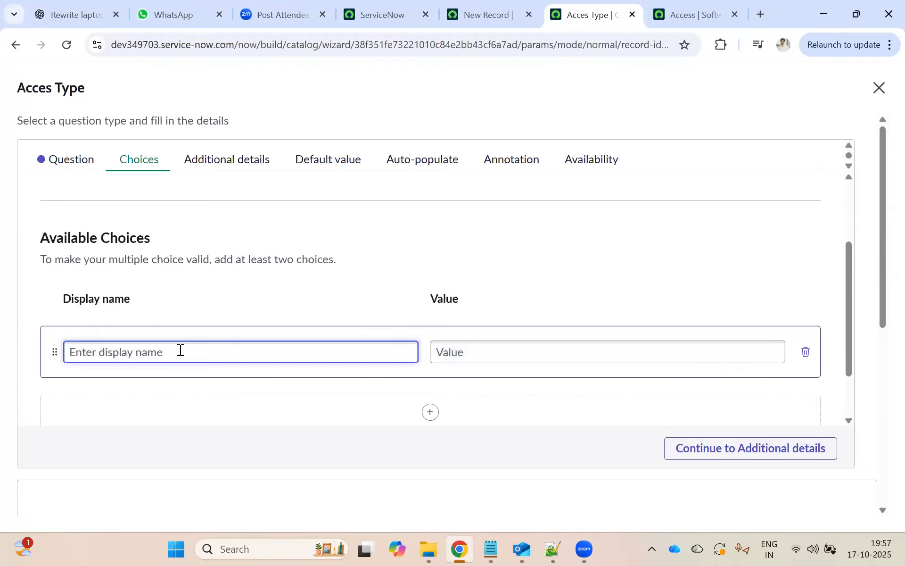
type("L")
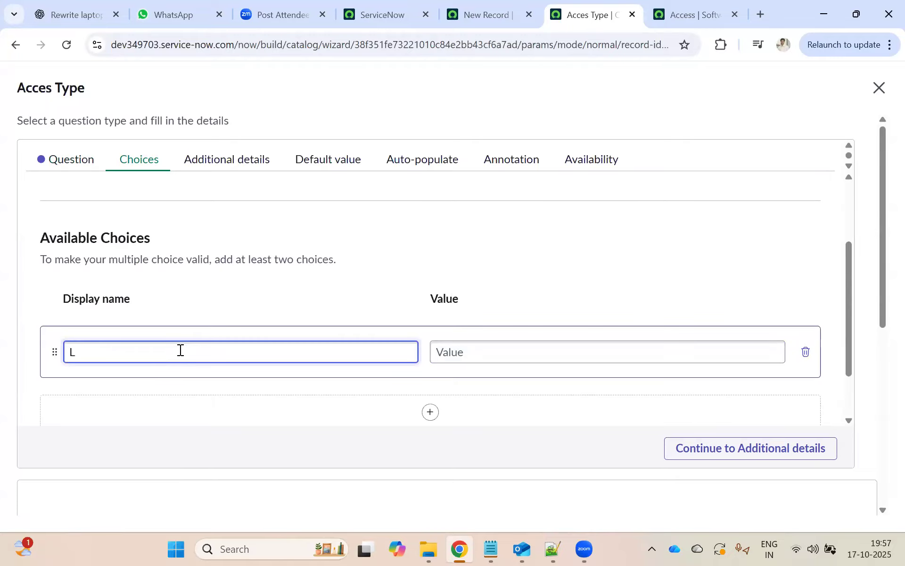
type("icesnee")
key("Tab")
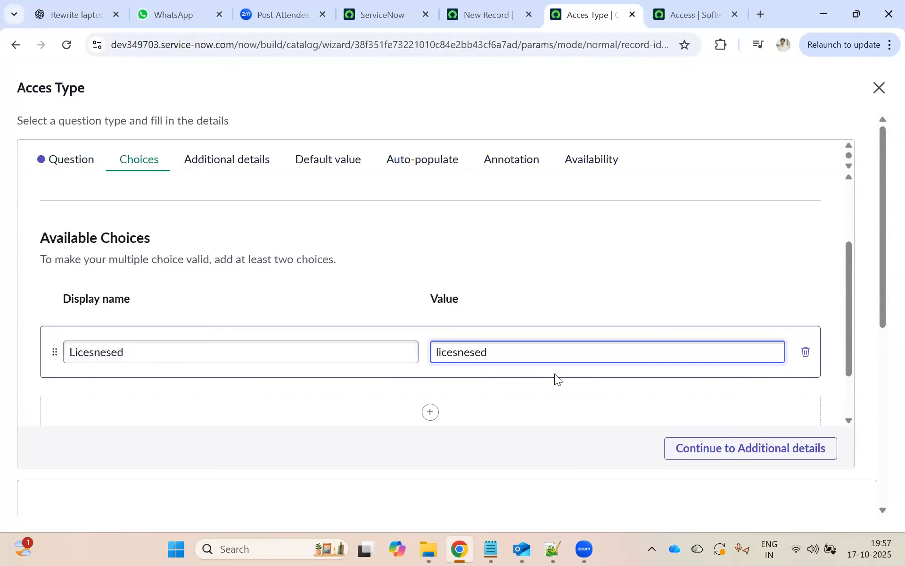
- Add a second choice with display name "Guest" and value "guest", and continue to the question's additional details
scroll(671, 348, "down", 1)
left_click(231, 335)
left_click(115, 348)
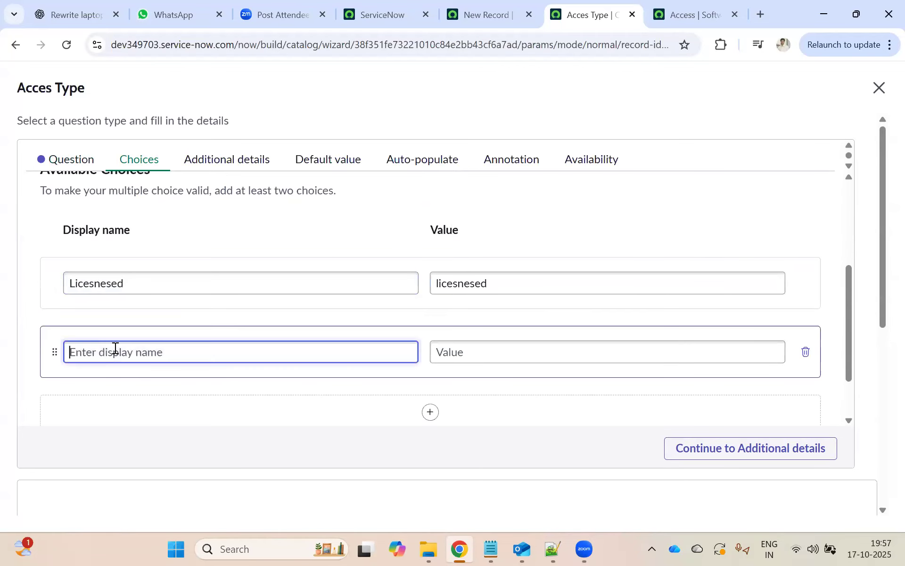
type("Ge")
key("Tab")
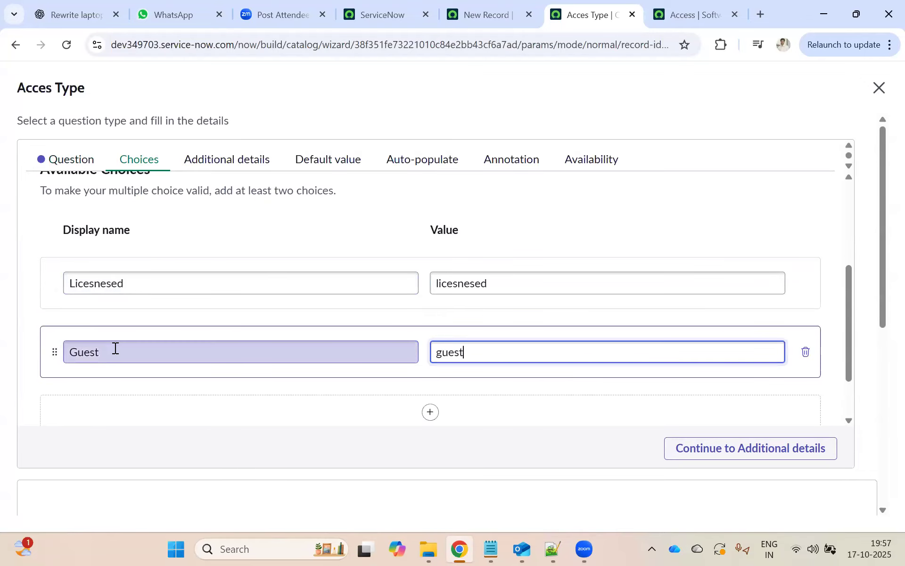
scroll(542, 416, "down", 2)
left_click(721, 449)
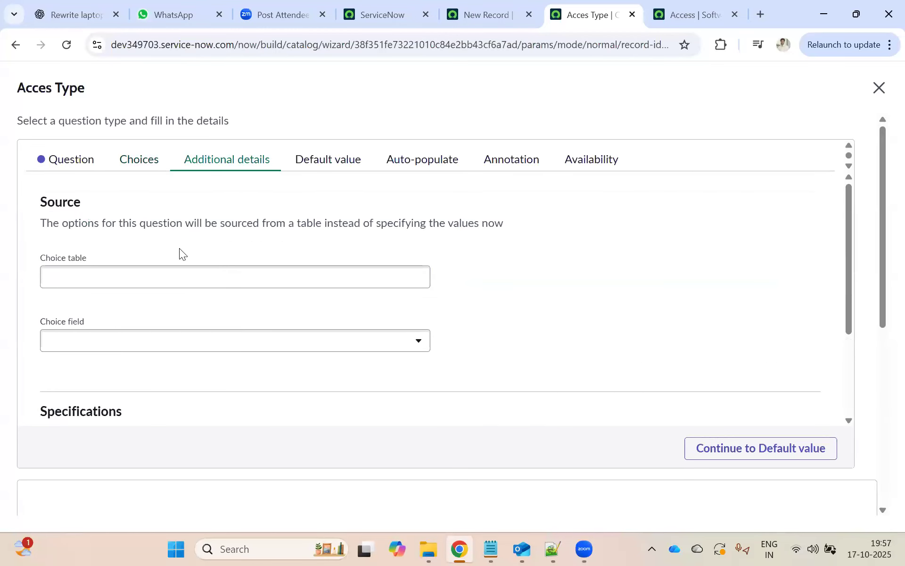
- Review the question's additional details, default value, auto-populate, annotation and availability settings
left_click(103, 274)
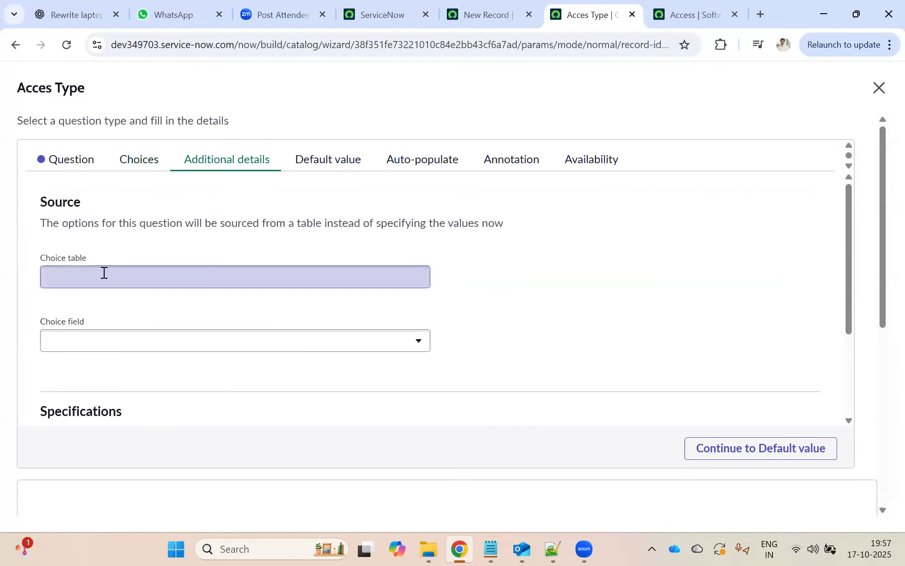
scroll(249, 299, "down", 1)
scroll(248, 300, "down", 2)
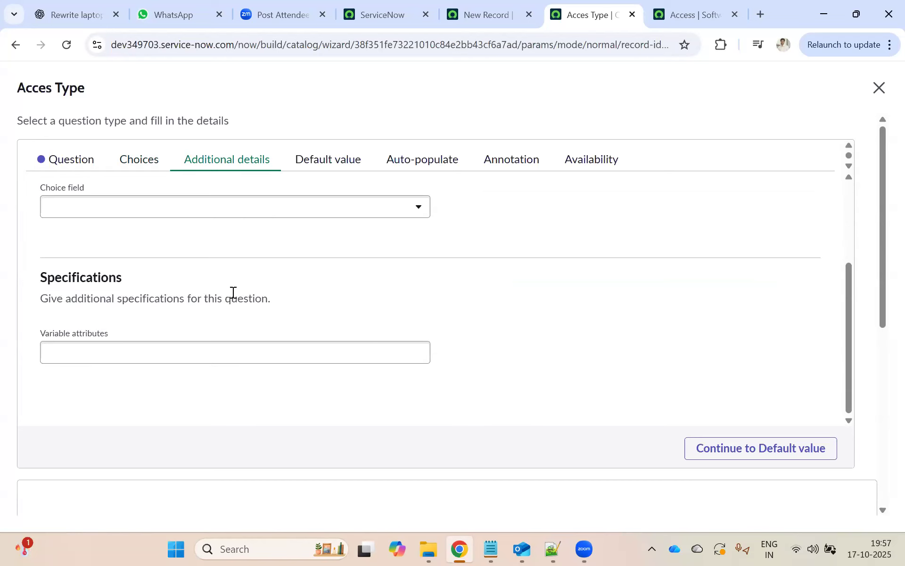
scroll(233, 293, "up", 3)
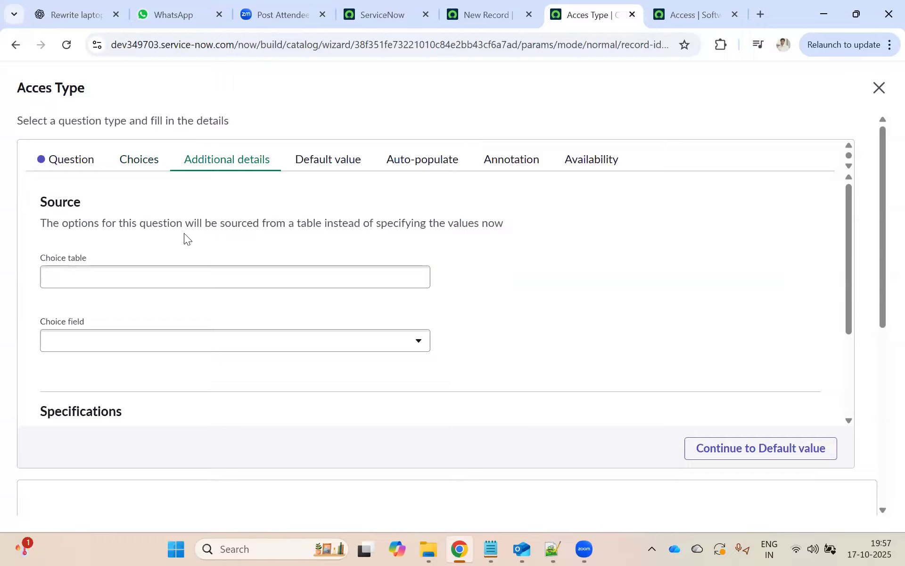
left_click(321, 167)
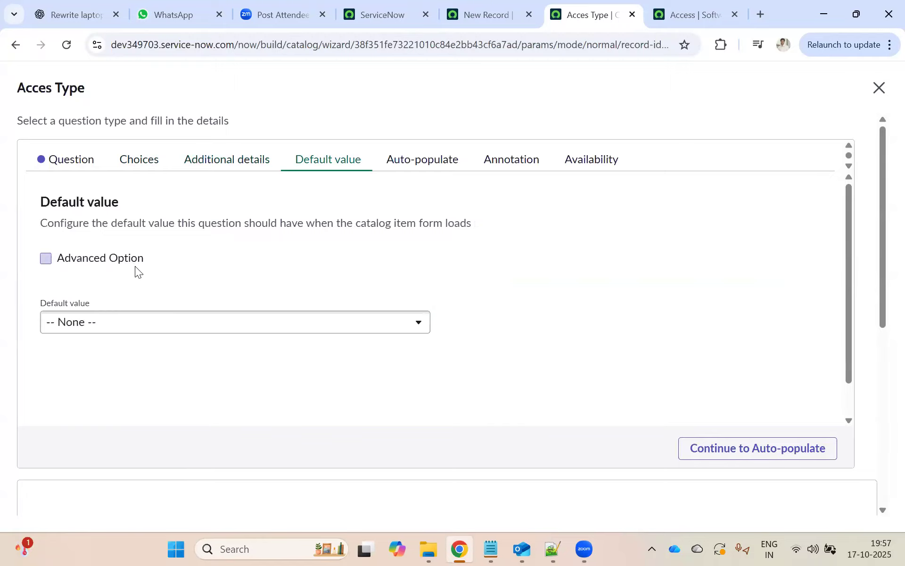
left_click(407, 162)
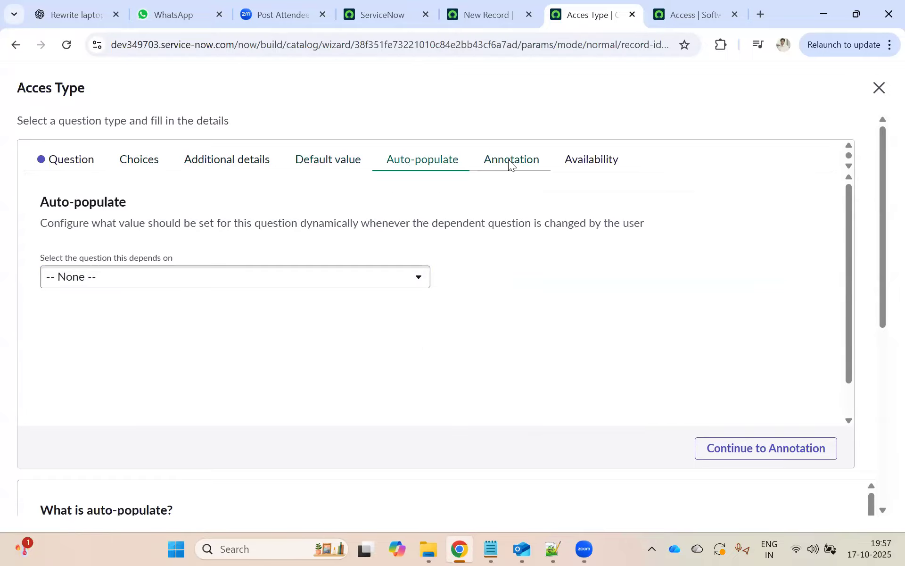
left_click(509, 161)
left_click(591, 163)
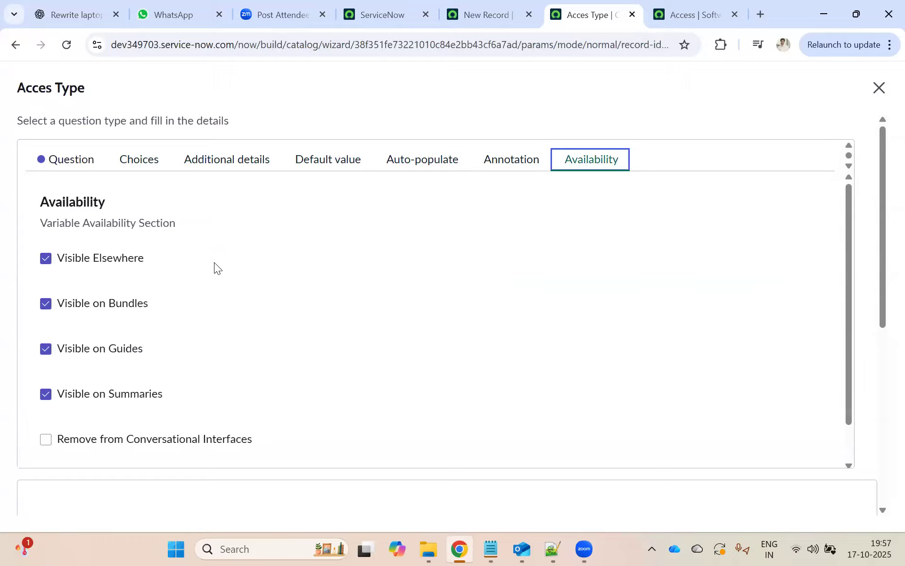
- Check the access type question's availability options and preview, and insert the question into the MS Office installation item
scroll(214, 262, "down", 1)
scroll(546, 283, "up", 1)
scroll(754, 330, "down", 1)
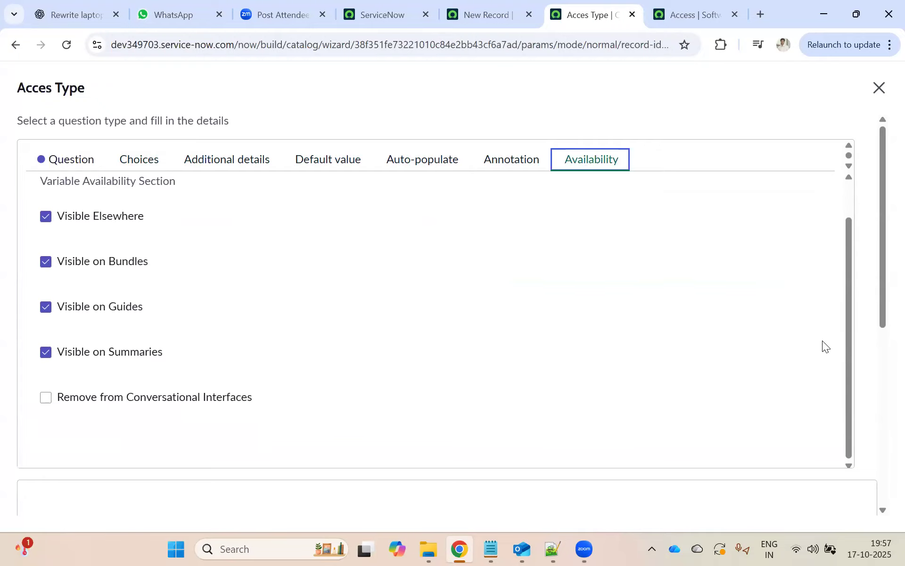
scroll(820, 359, "down", 5)
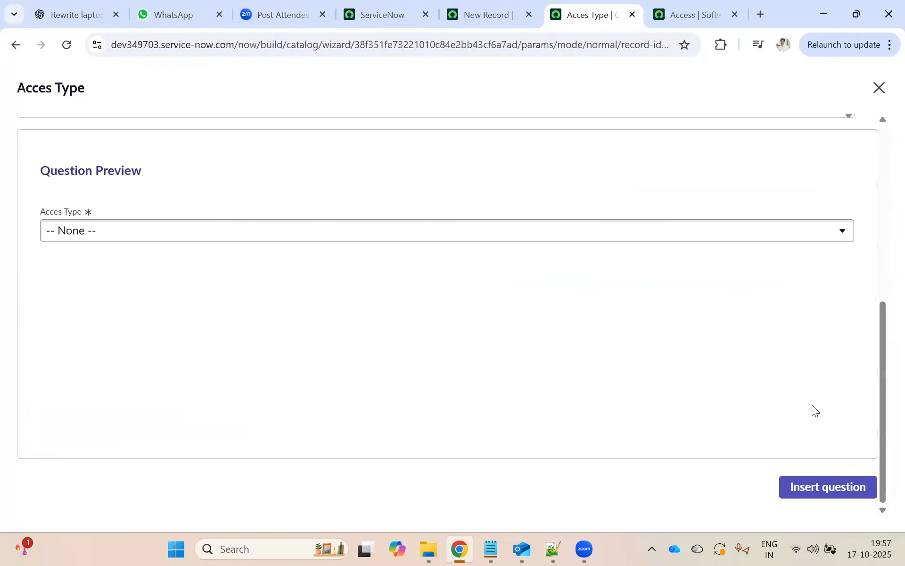
left_click(814, 487)
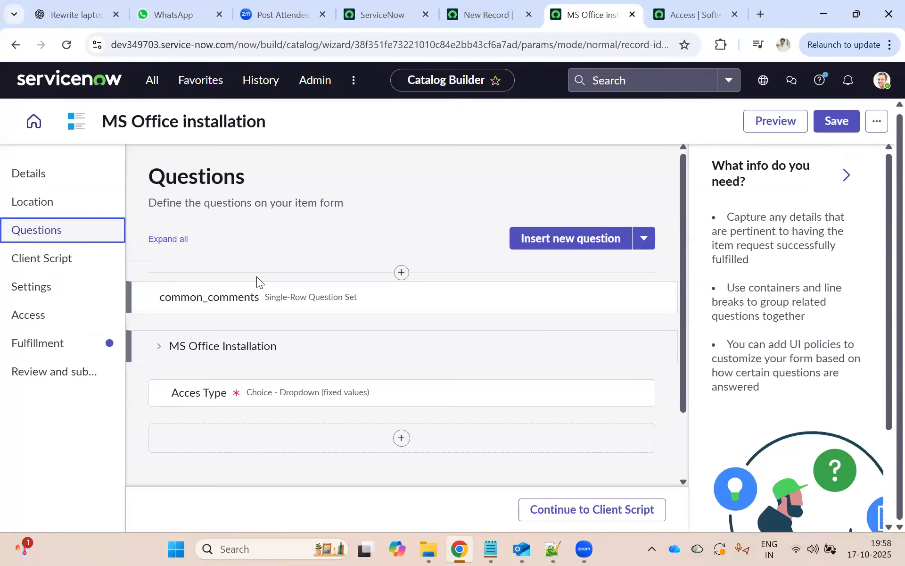
- Continue past the client scripts to the portal settings and set the submit button label to Submit
scroll(255, 283, "down", 2)
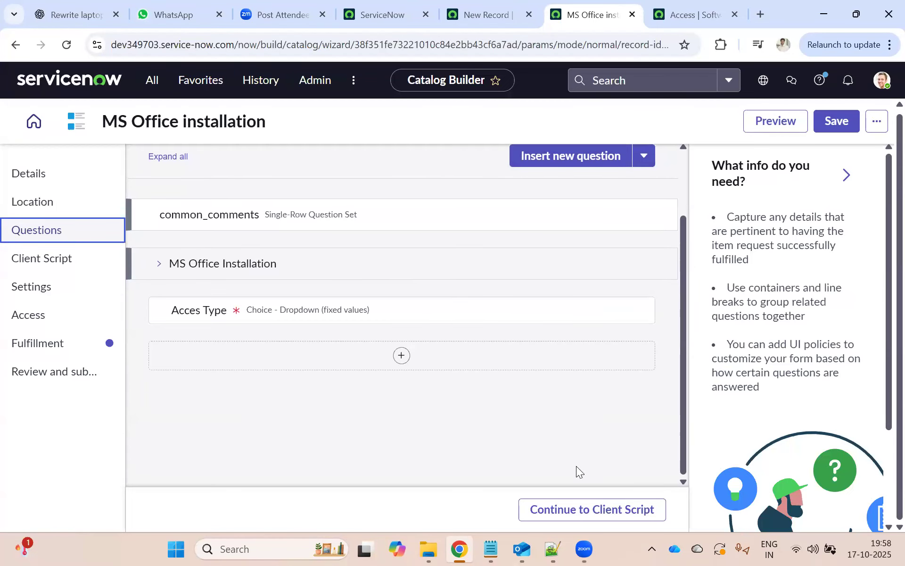
left_click(586, 509)
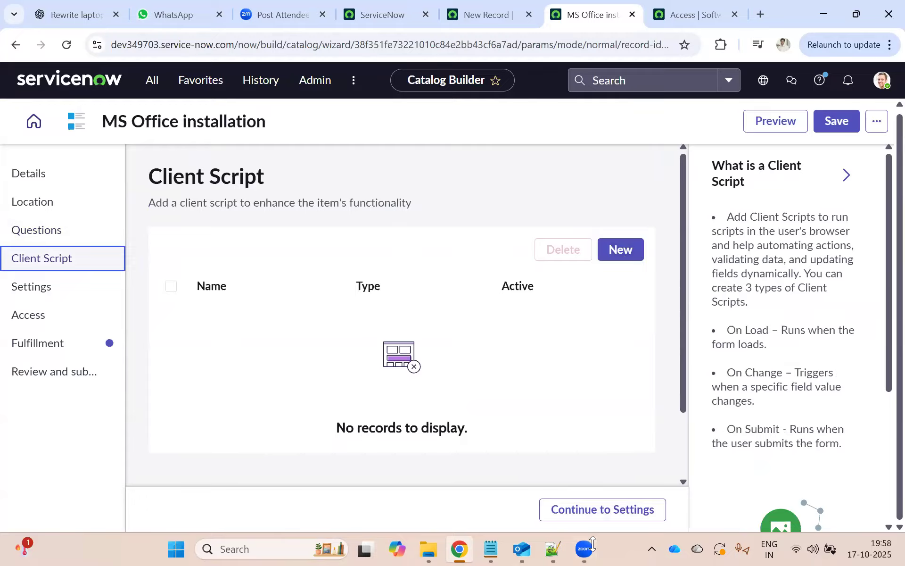
left_click(587, 515)
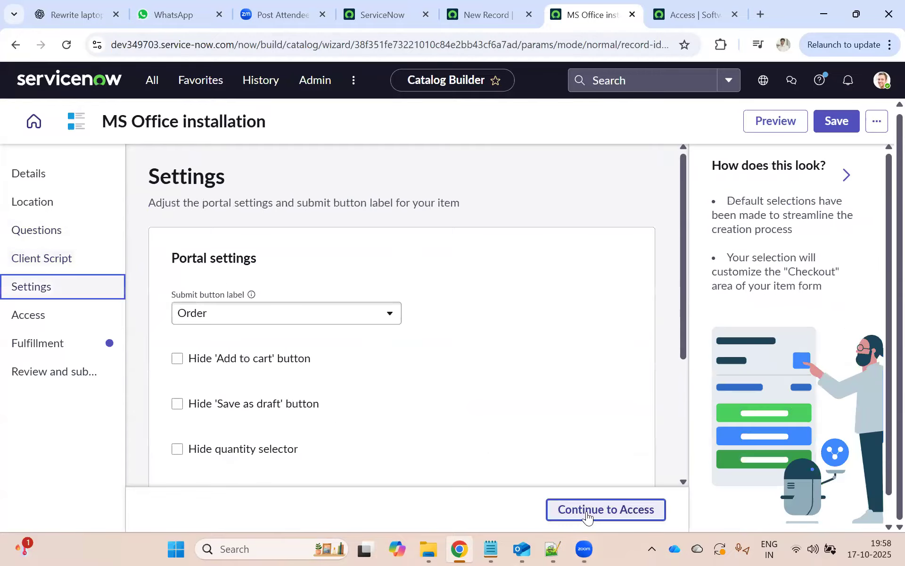
left_click(231, 315)
left_click(219, 378)
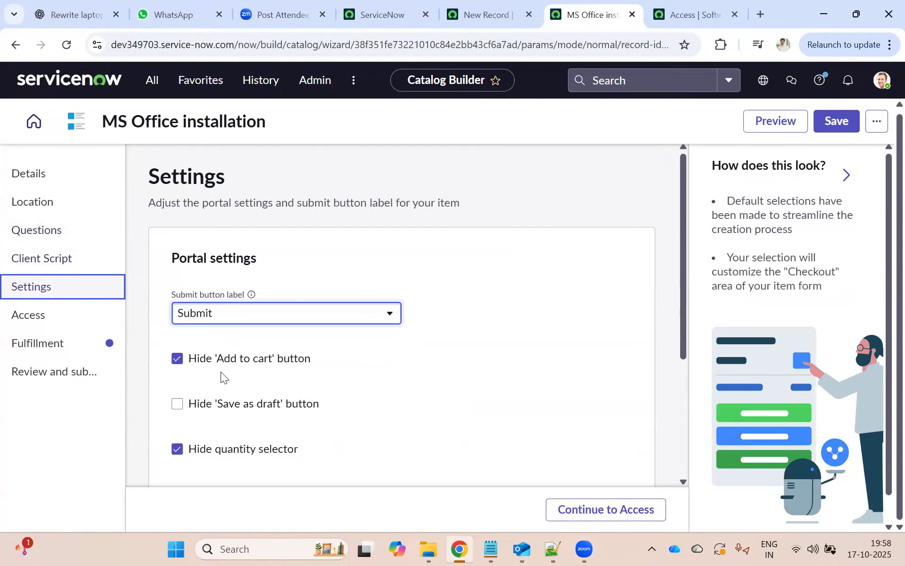
scroll(211, 372, "down", 1)
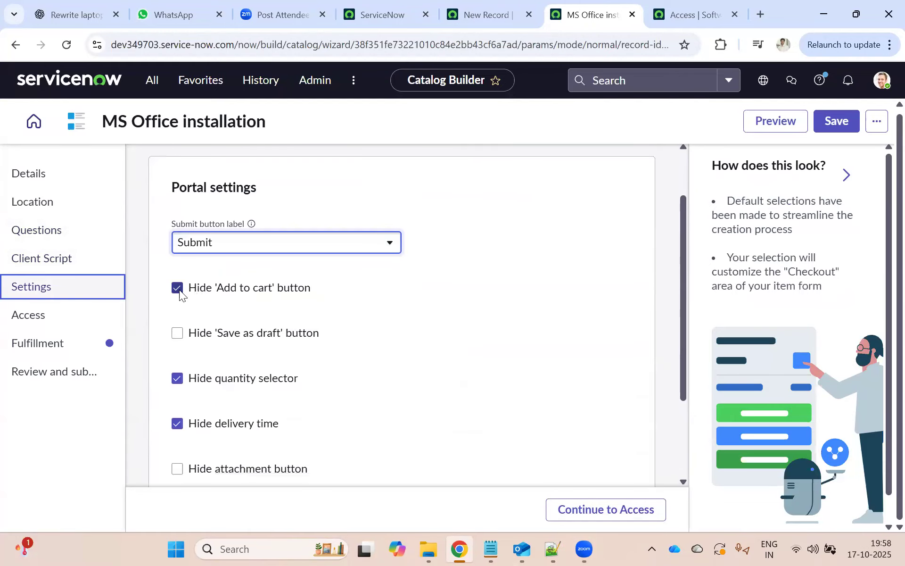
scroll(275, 300, "down", 2)
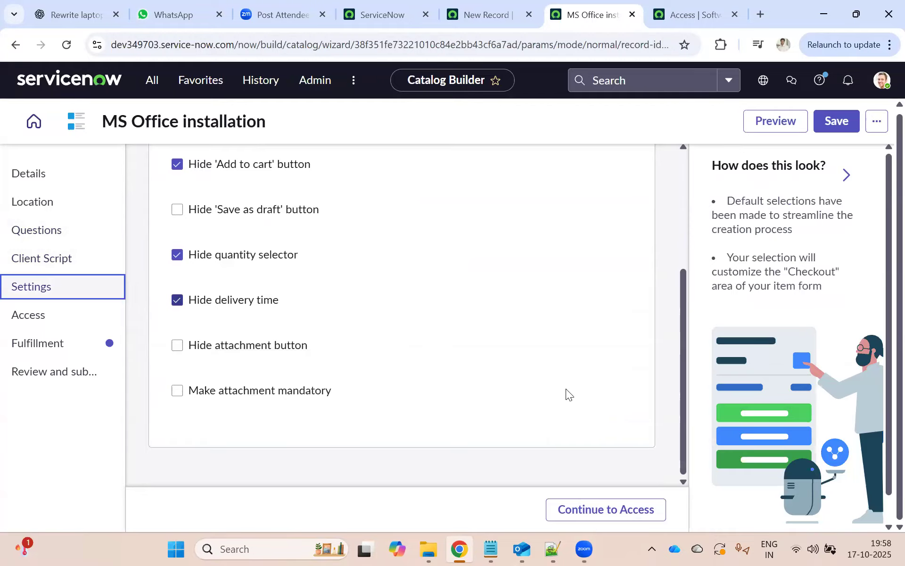
- Look at the portal settings on the unsaved "test" catalog item record for comparison, and return to Catalog Builder
left_click(476, 15)
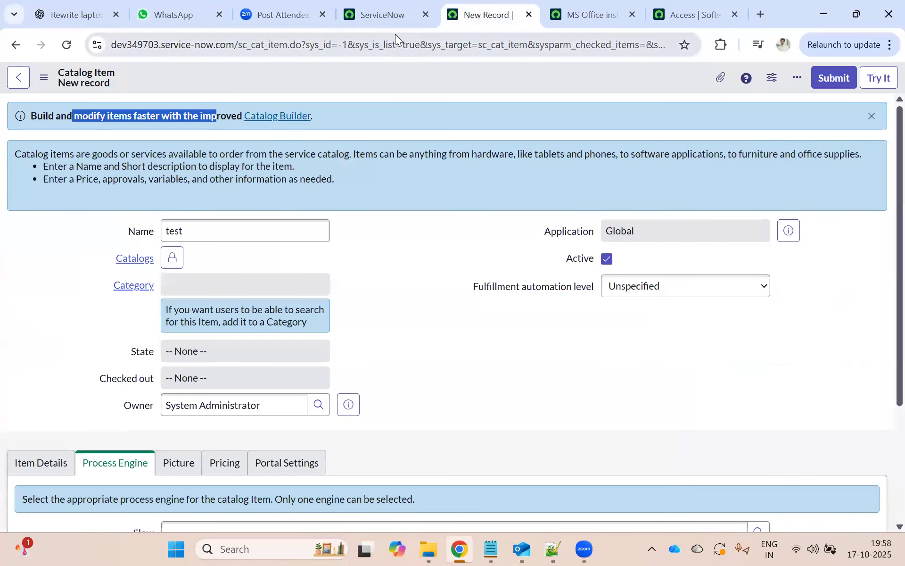
scroll(249, 335, "down", 2)
scroll(249, 335, "down", 1)
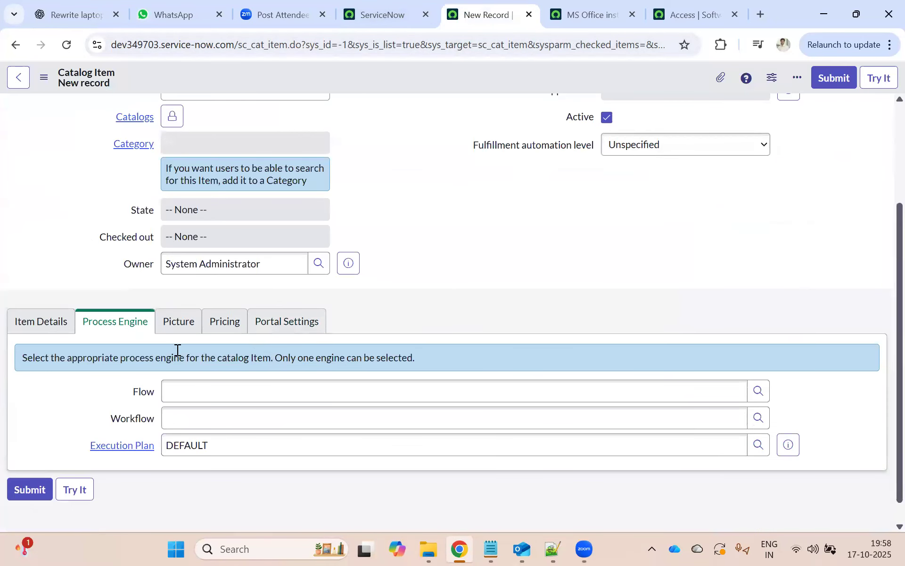
scroll(637, 231, "up", 3)
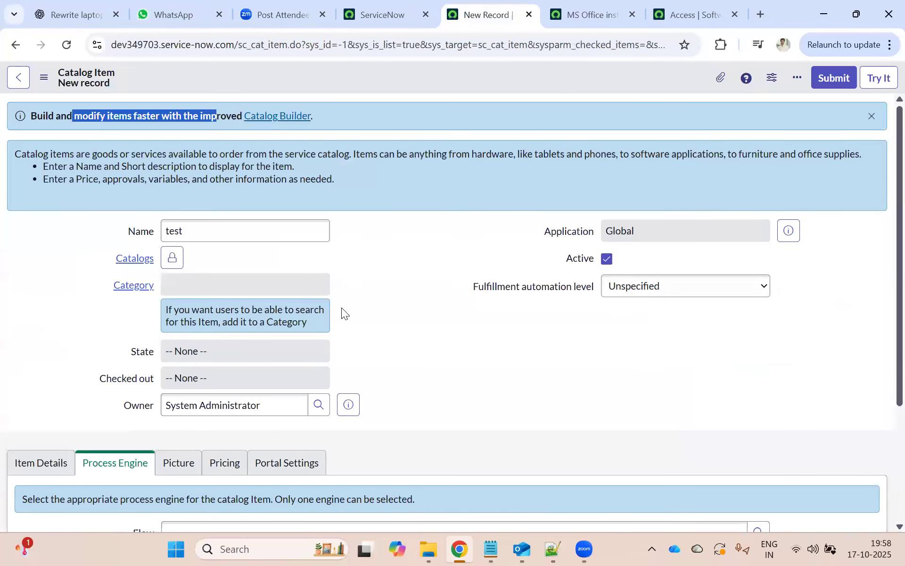
scroll(292, 311, "down", 3)
left_click(48, 297)
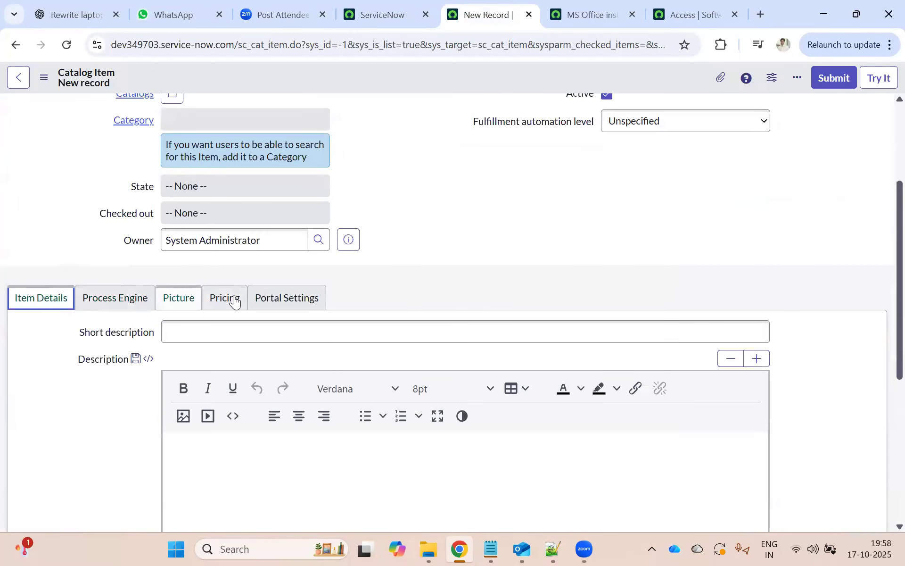
left_click(287, 299)
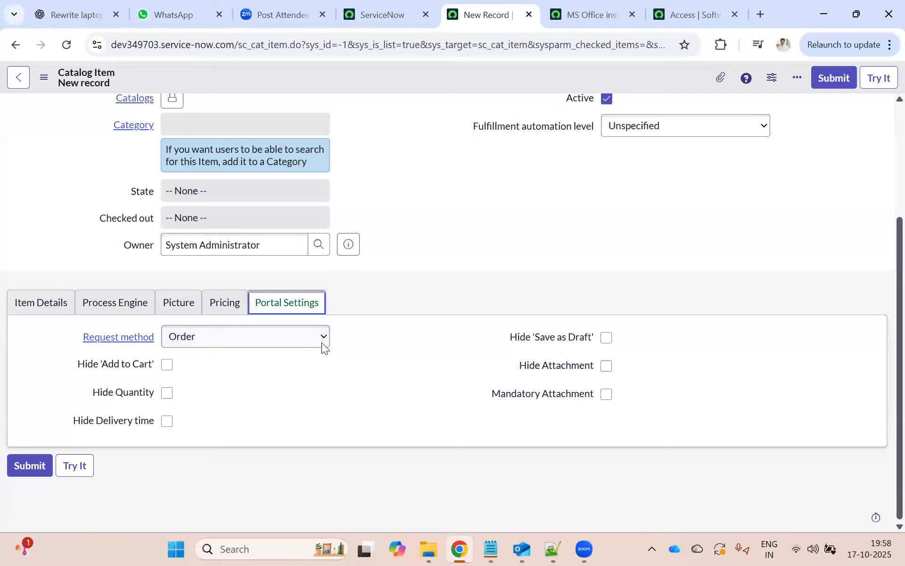
left_click(581, 13)
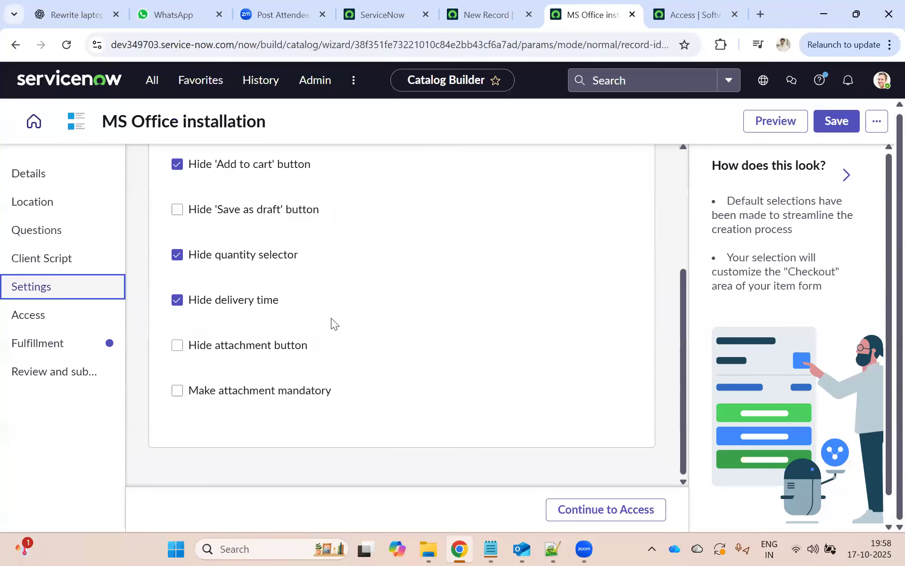
- Continue to the MS Office item's access section, and save the "test" catalog item record for comparison
left_click(632, 510)
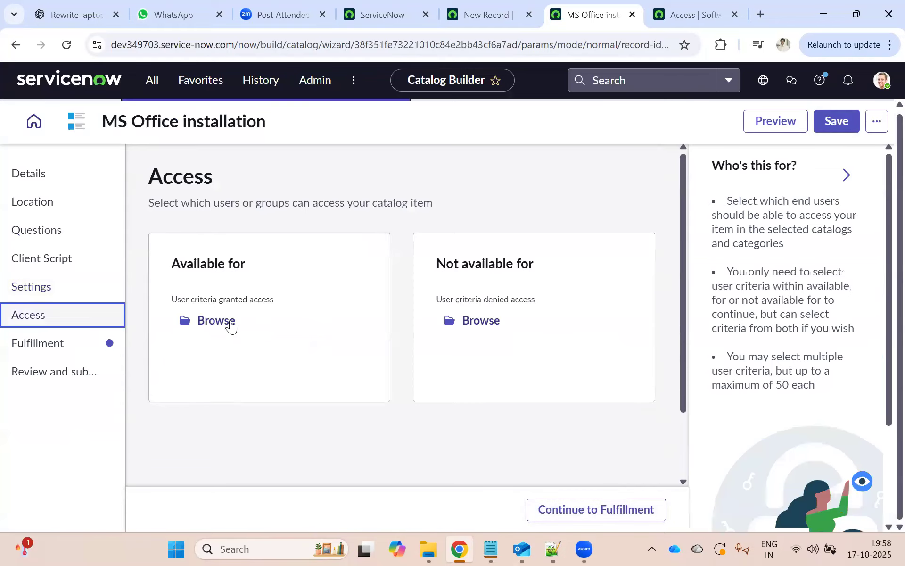
left_click(485, 15)
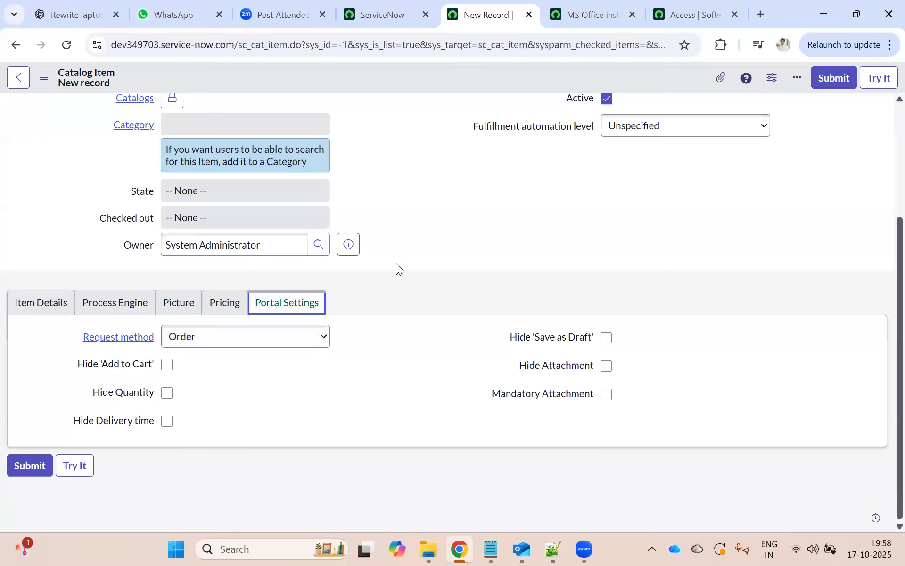
scroll(307, 272, "up", 3)
scroll(479, 305, "down", 3)
scroll(471, 297, "up", 3)
scroll(424, 367, "down", 3)
scroll(331, 285, "up", 3)
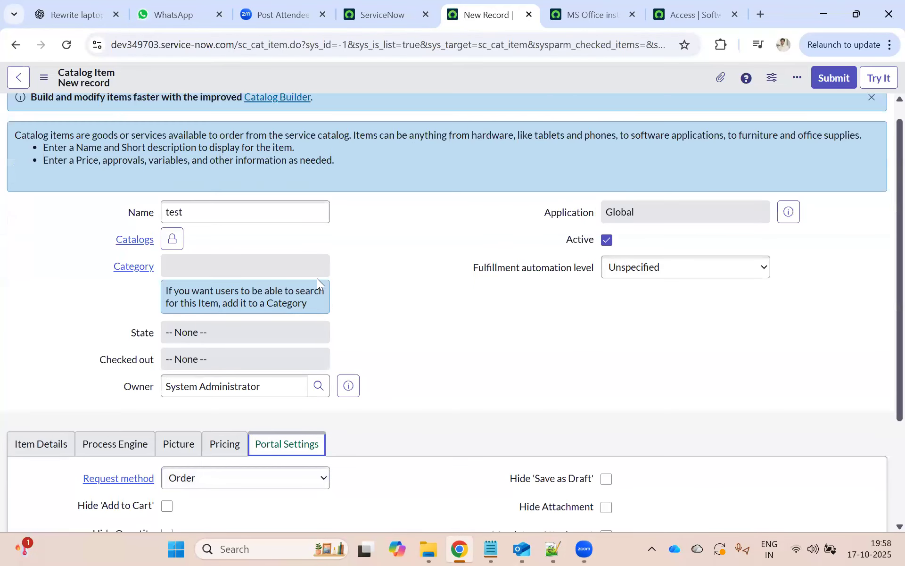
scroll(633, 151, "down", 3)
right_click(501, 73)
left_click(521, 83)
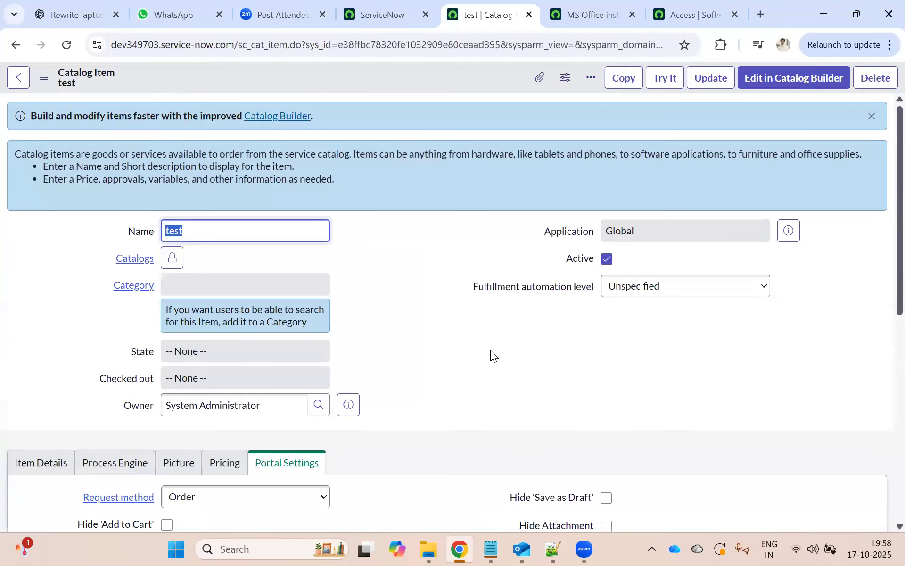
- Look up the Available For and Not Available For lists on the "test" record, and return to Catalog Builder
scroll(490, 350, "down", 8)
left_click(382, 283)
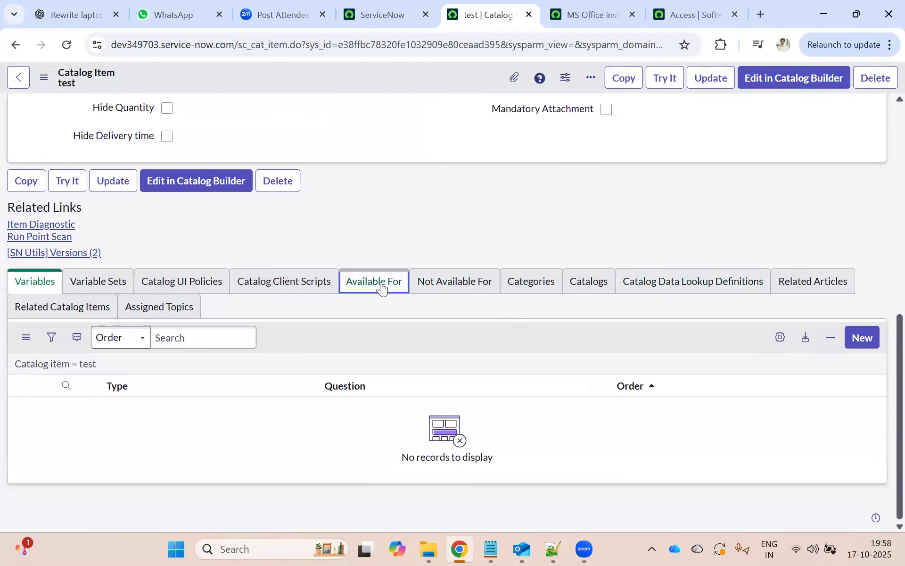
left_click(445, 286)
left_click(565, 16)
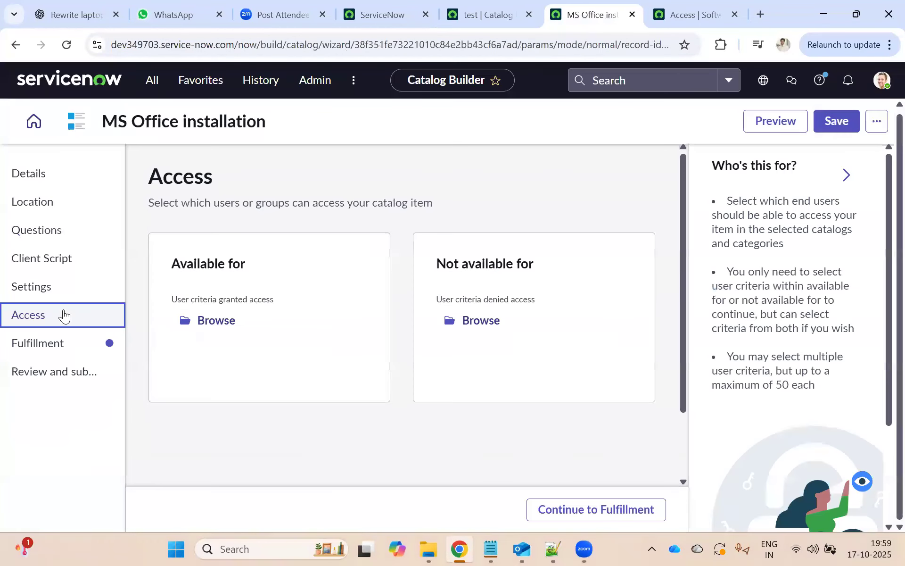
- Open the fulfillment section and examine which Flow Designer flows can be selected
left_click(50, 343)
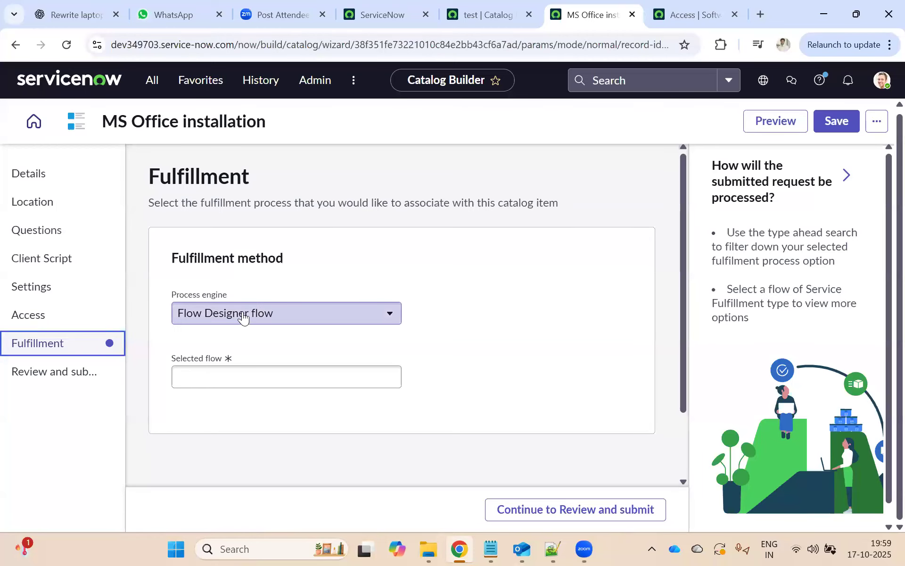
left_click(210, 373)
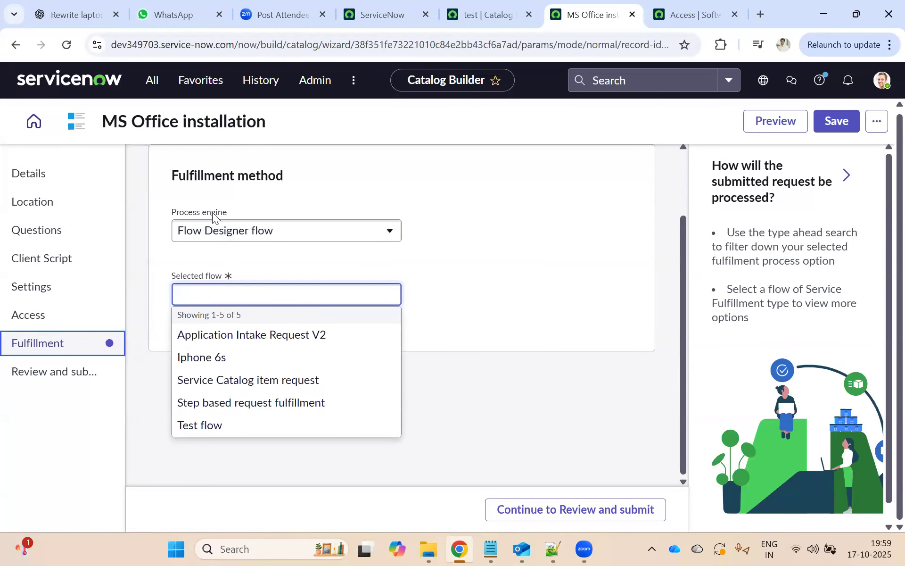
left_click(296, 282)
left_click(216, 295)
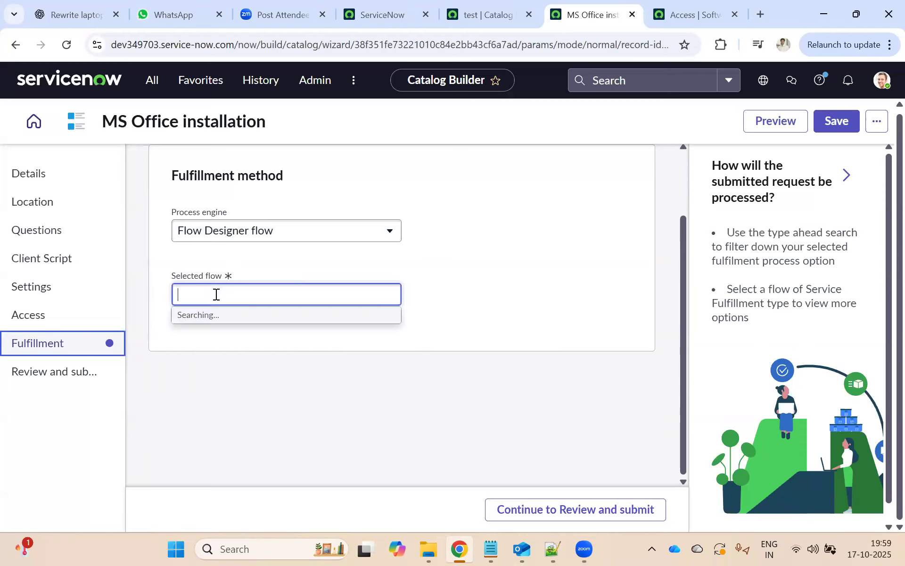
left_click(451, 282)
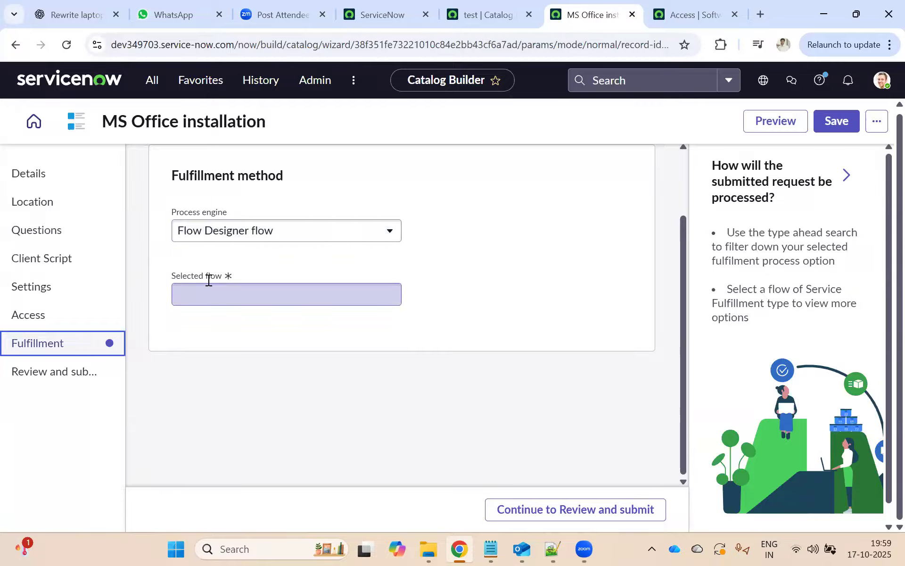
- Keep Flow Designer flow as the process engine and select the Iphone 6s flow
left_click(286, 236)
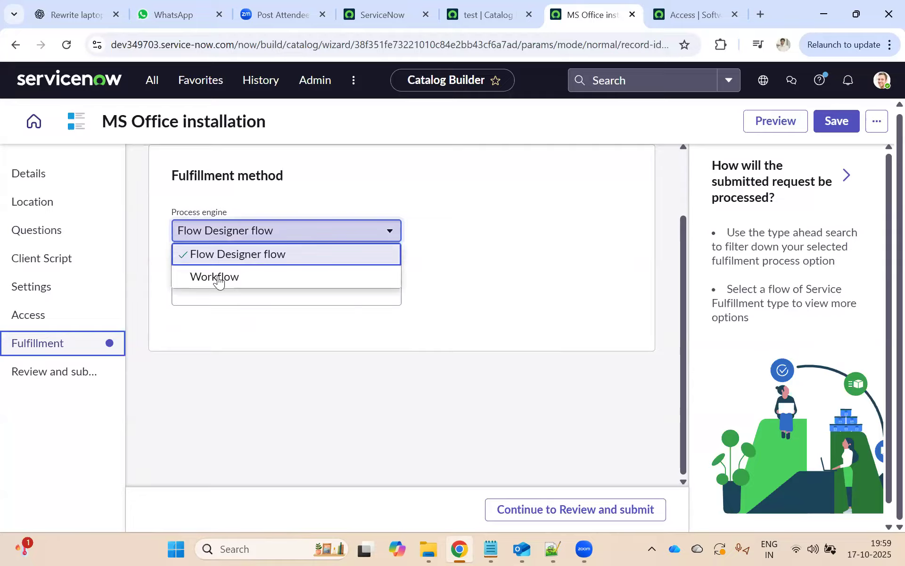
left_click(206, 293)
left_click(206, 293)
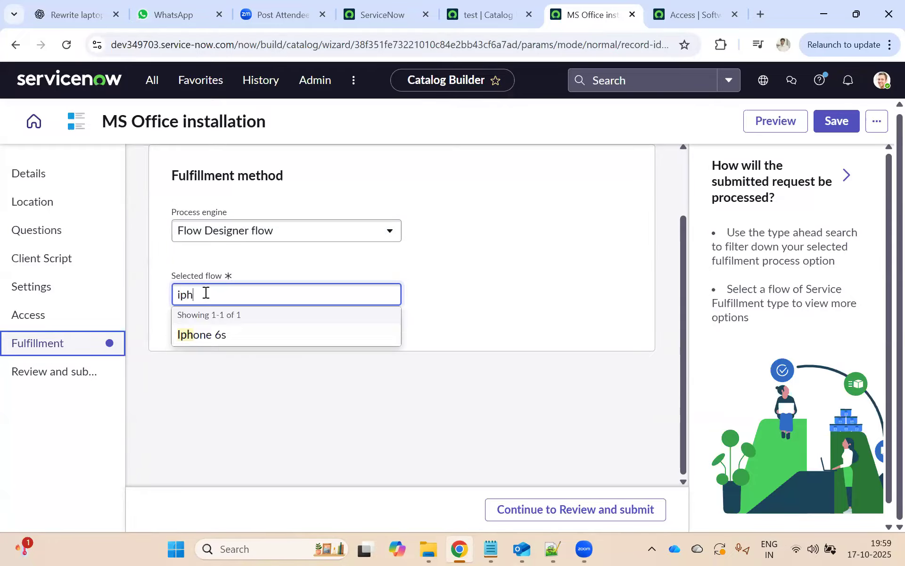
left_click(208, 334)
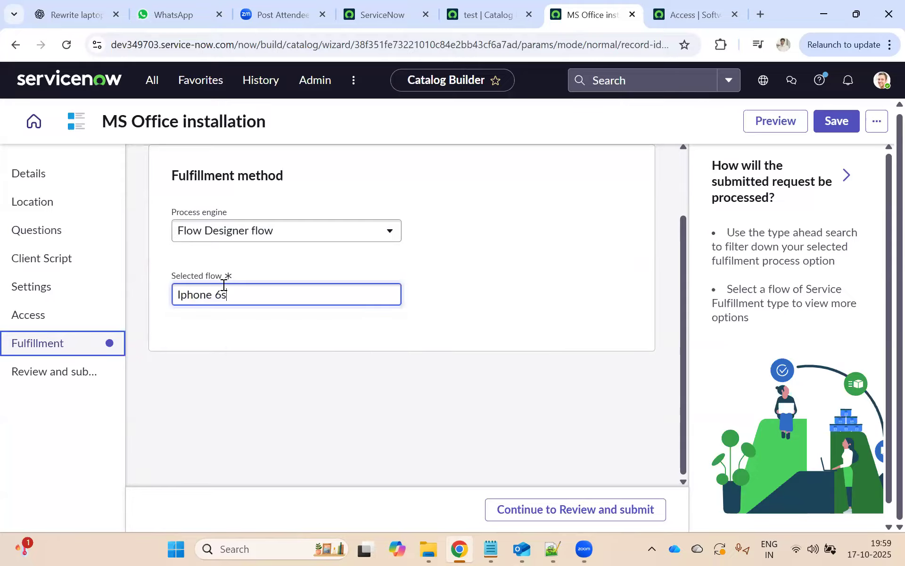
- Set the process engine to Workflow and continue to the review and submit section
left_click(280, 231)
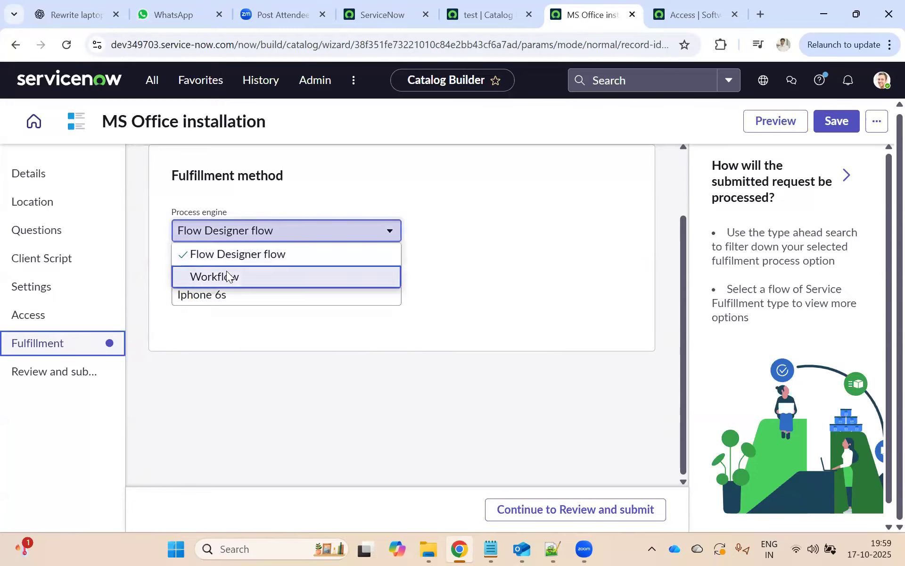
left_click(222, 276)
left_click(211, 318)
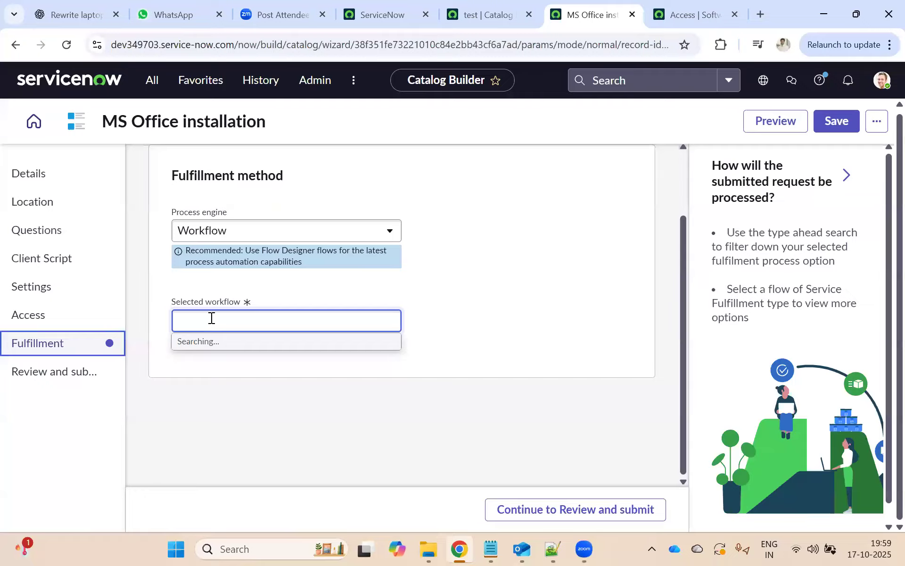
left_click(481, 292)
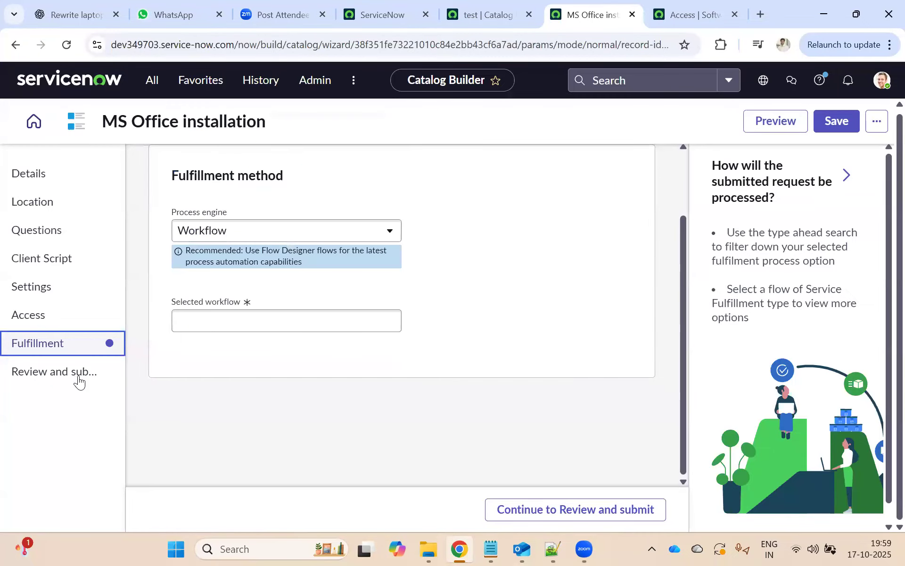
left_click(581, 514)
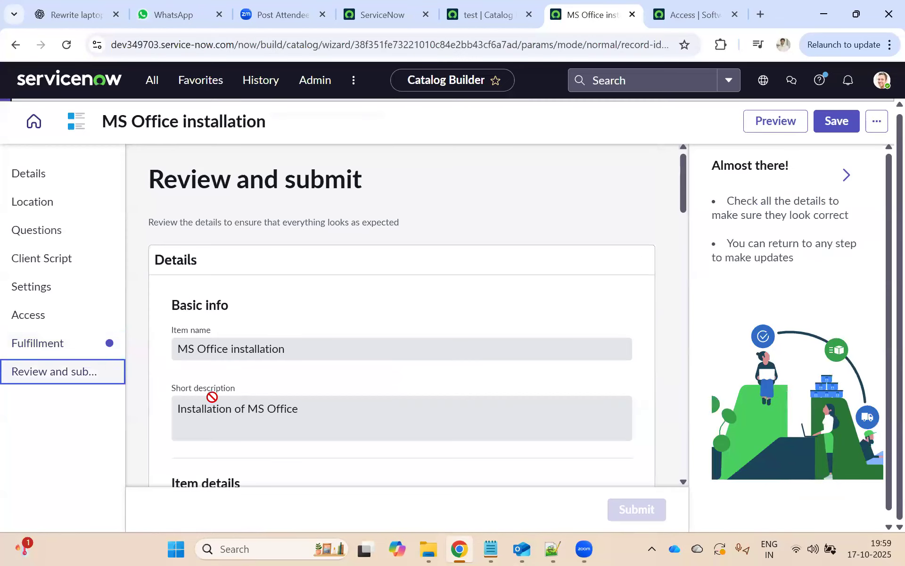
- Review the catalog item's summary, checking its name, short description, item details, catalogs and categories
scroll(238, 364, "down", 10)
scroll(269, 295, "up", 10)
scroll(266, 283, "down", 4)
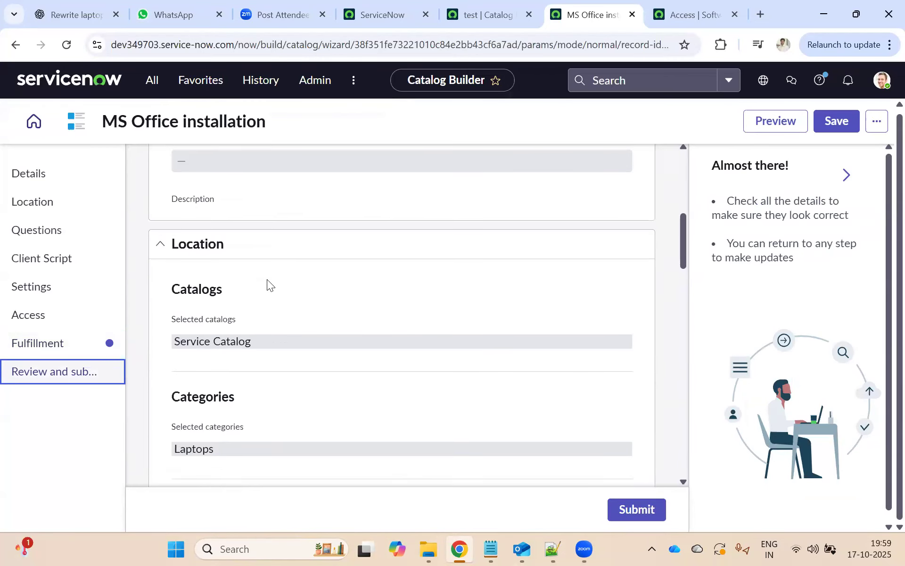
scroll(267, 280, "down", 5)
scroll(266, 281, "up", 10)
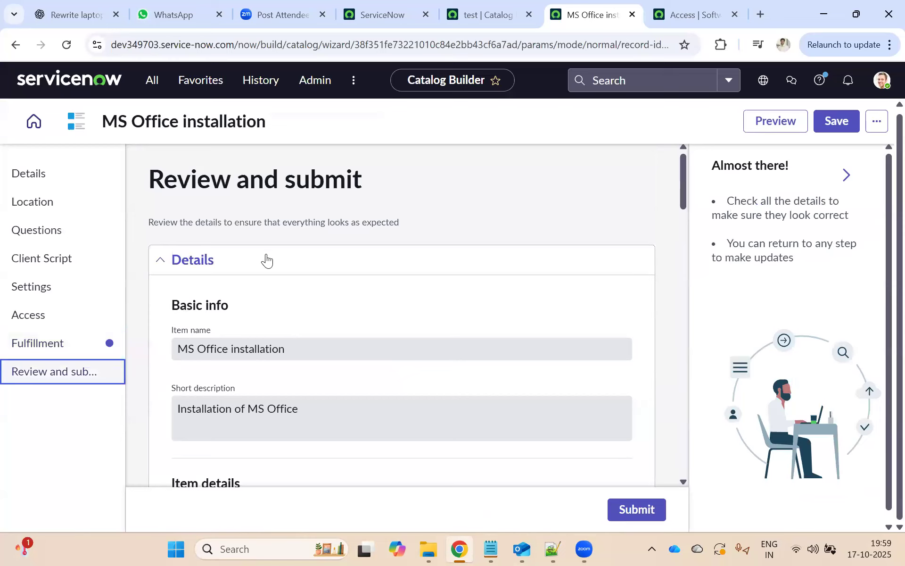
scroll(267, 259, "down", 3)
left_click_drag(206, 207, 319, 206)
left_click_drag(199, 273, 336, 282)
scroll(329, 287, "down", 3)
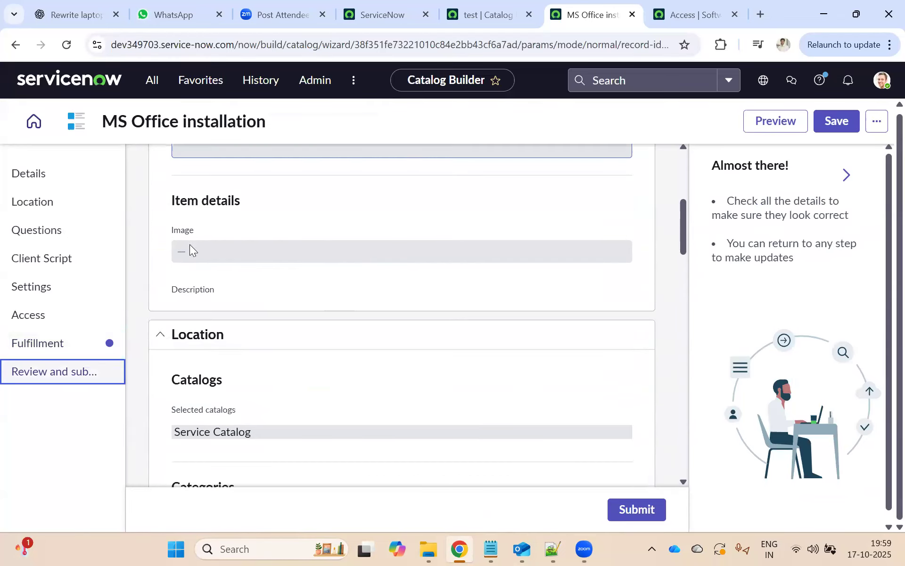
- Review the summary's catalogs, categories, topics, questions, settings, access and fulfillment, and try to submit the catalog item
scroll(281, 307, "down", 3)
left_click_drag(191, 293, 232, 295)
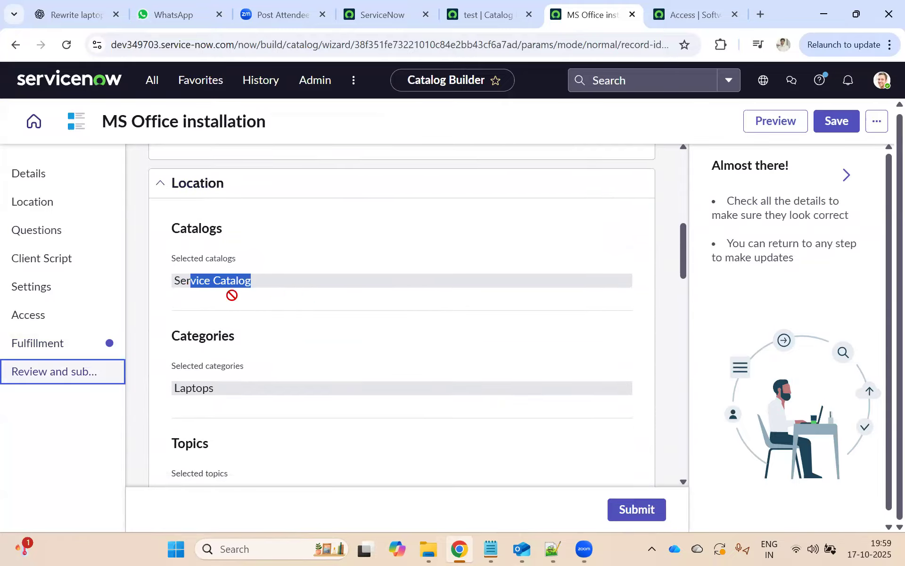
scroll(203, 258, "down", 3)
left_click_drag(196, 186, 277, 198)
scroll(239, 275, "up", 1)
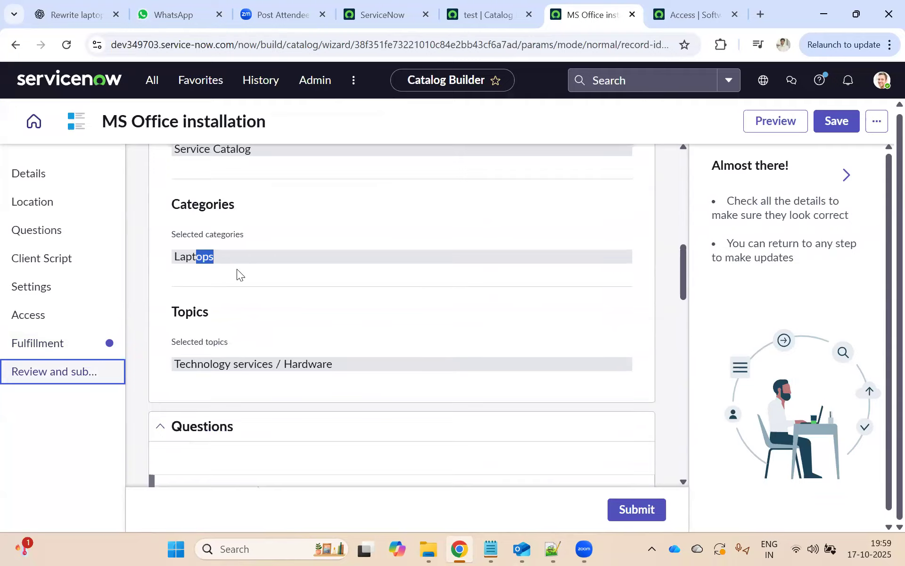
scroll(214, 295, "down", 3)
scroll(191, 293, "down", 1)
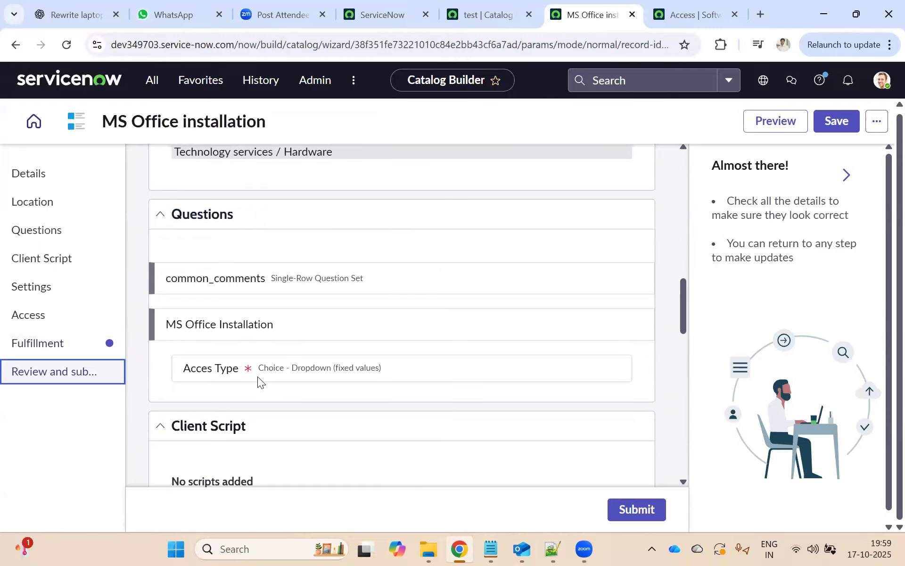
scroll(259, 382, "down", 4)
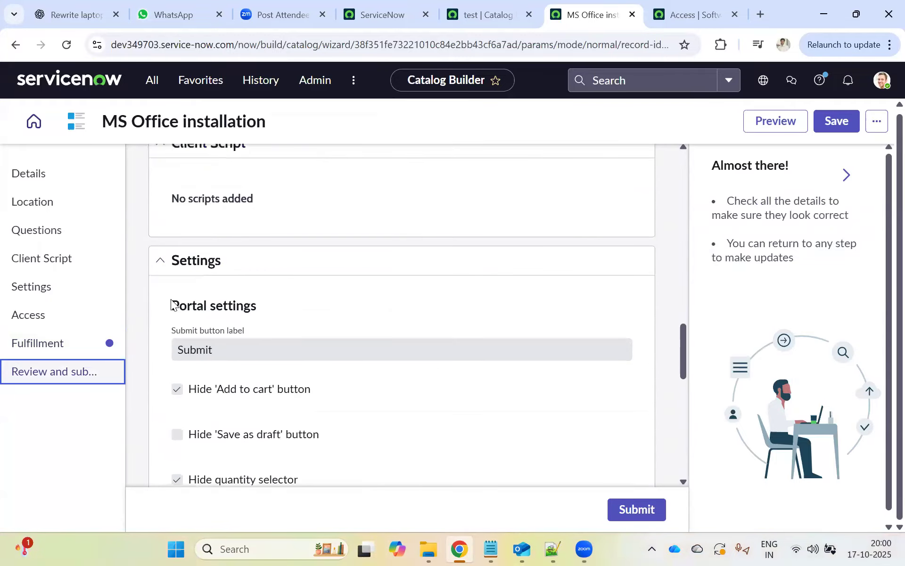
scroll(157, 216, "down", 2)
scroll(336, 368, "down", 5)
left_click(616, 517)
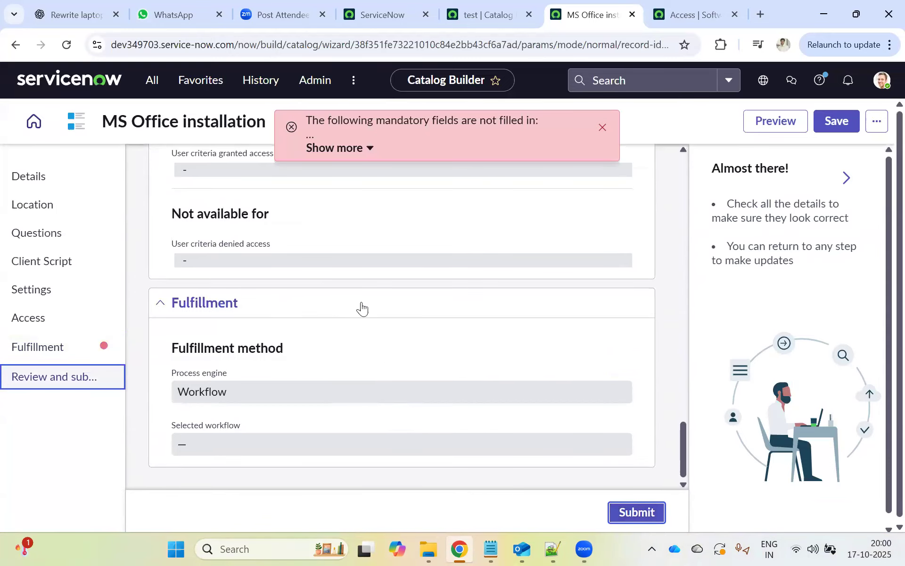
- Return to the fulfillment section, set the process engine to Flow Designer flow and select the Iphone 6s flow
scroll(283, 326, "up", 3)
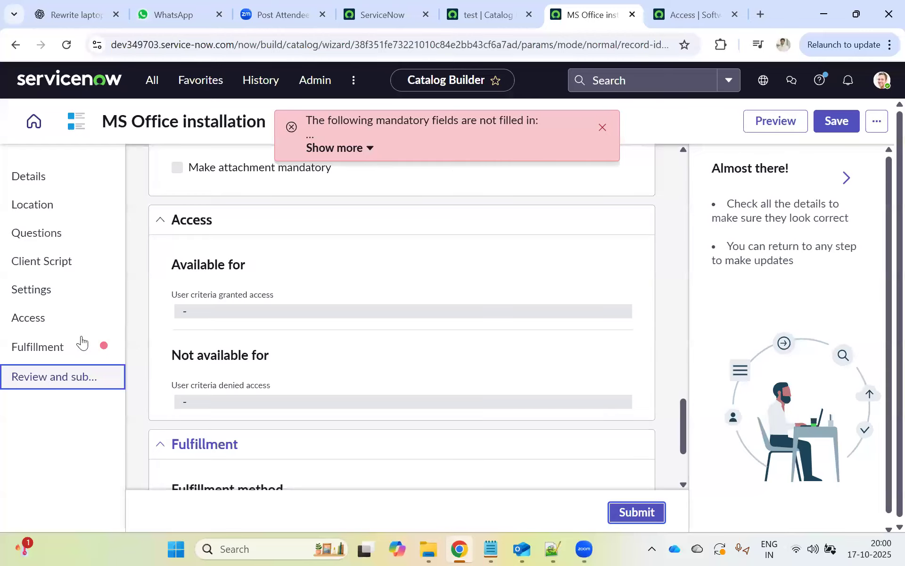
left_click(71, 349)
left_click(207, 404)
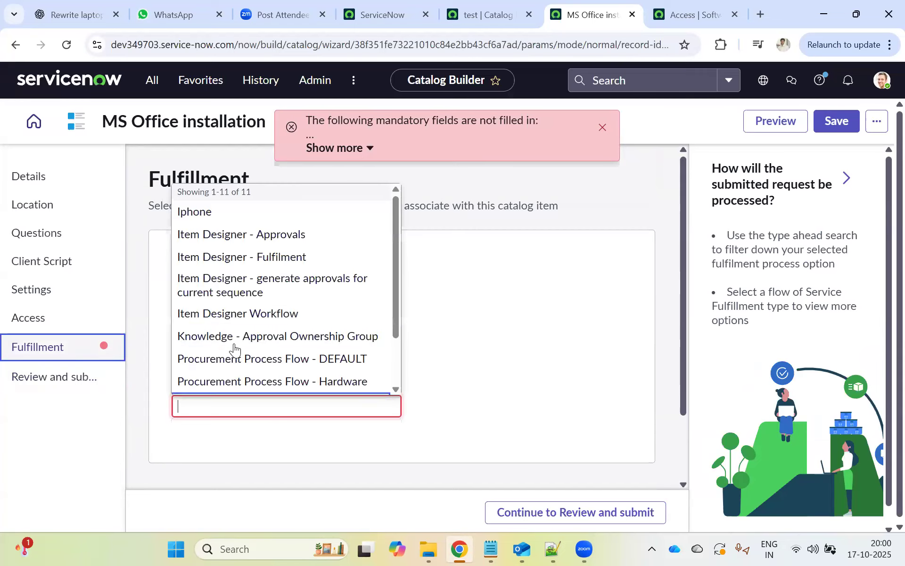
left_click(454, 366)
left_click(218, 323)
left_click(215, 340)
left_click(202, 379)
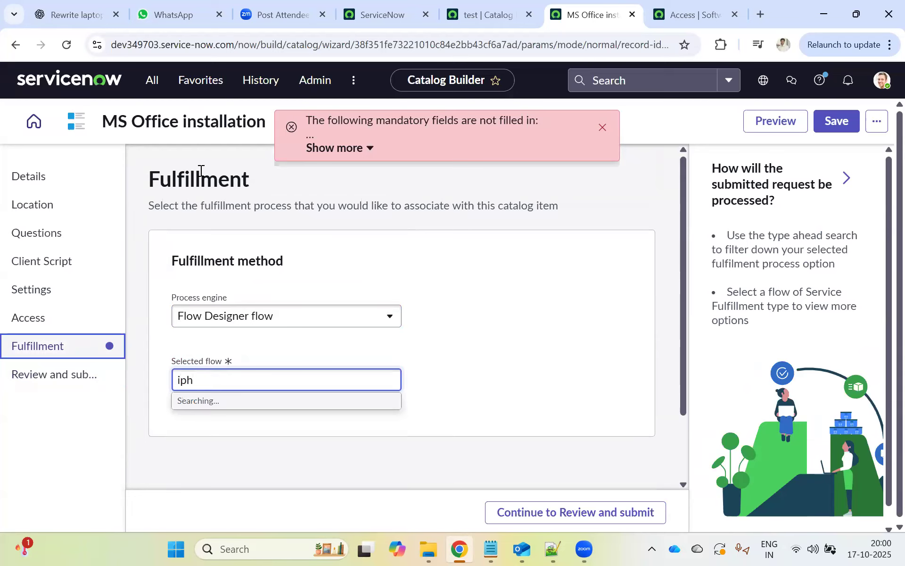
left_click(219, 419)
- Continue to the review section, submit the catalog item and return to the Catalog Builder dashboard
left_click(615, 512)
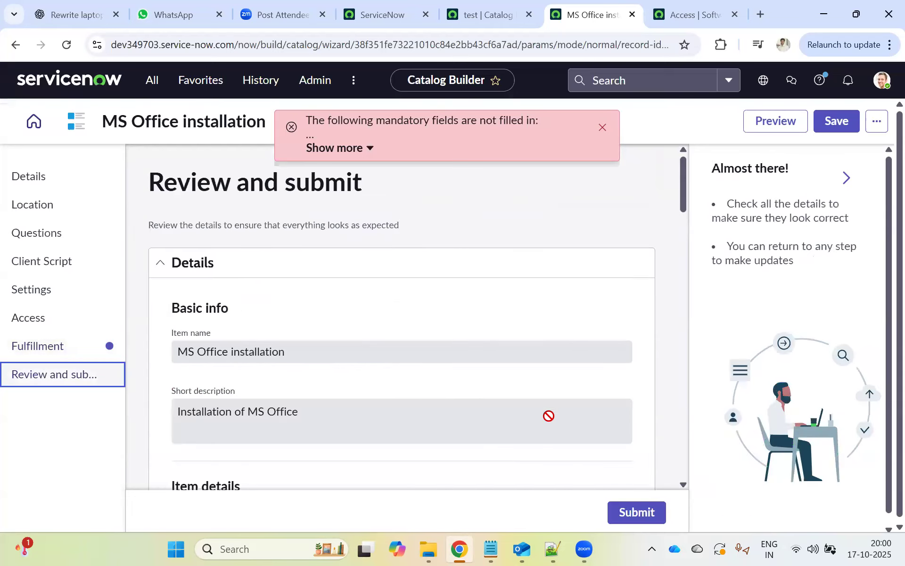
left_click(637, 511)
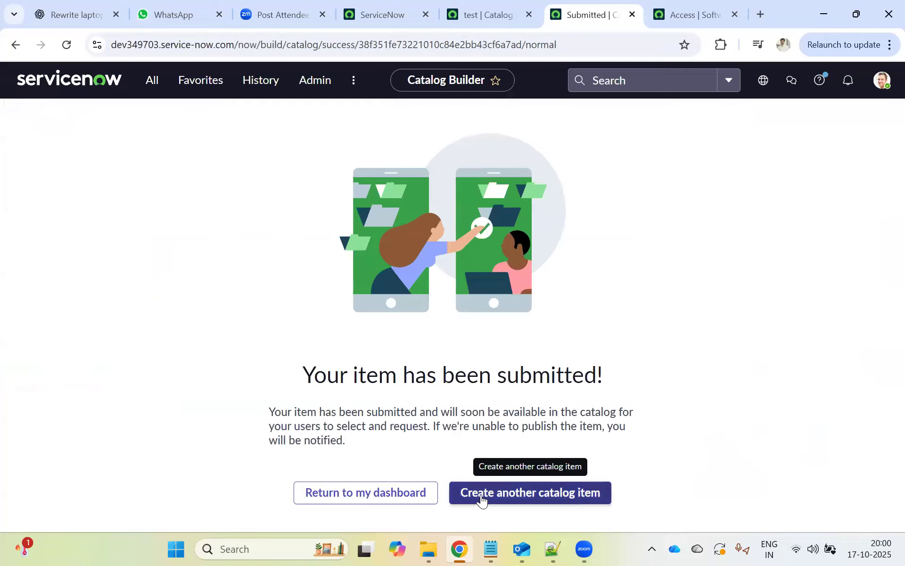
left_click(373, 491)
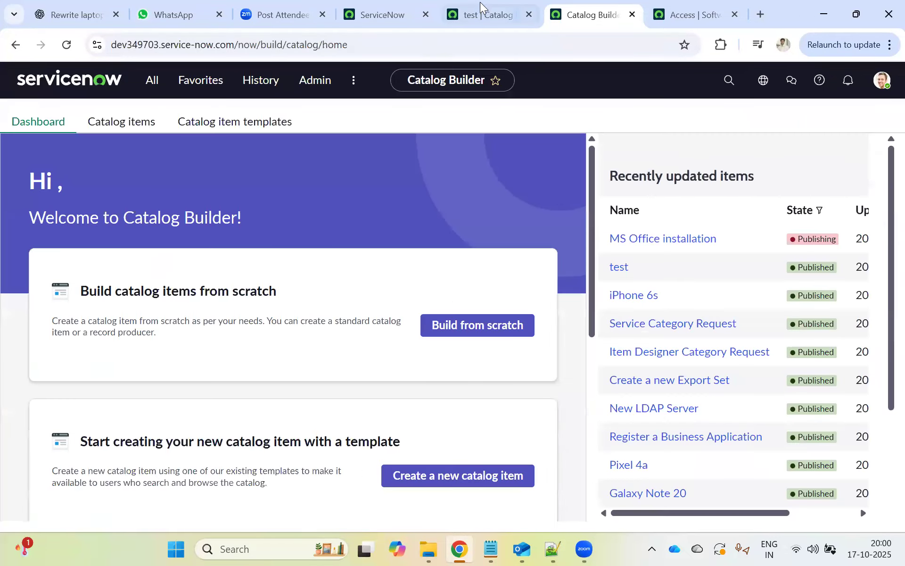
left_click(480, 6)
left_click(383, 5)
left_click(450, 21)
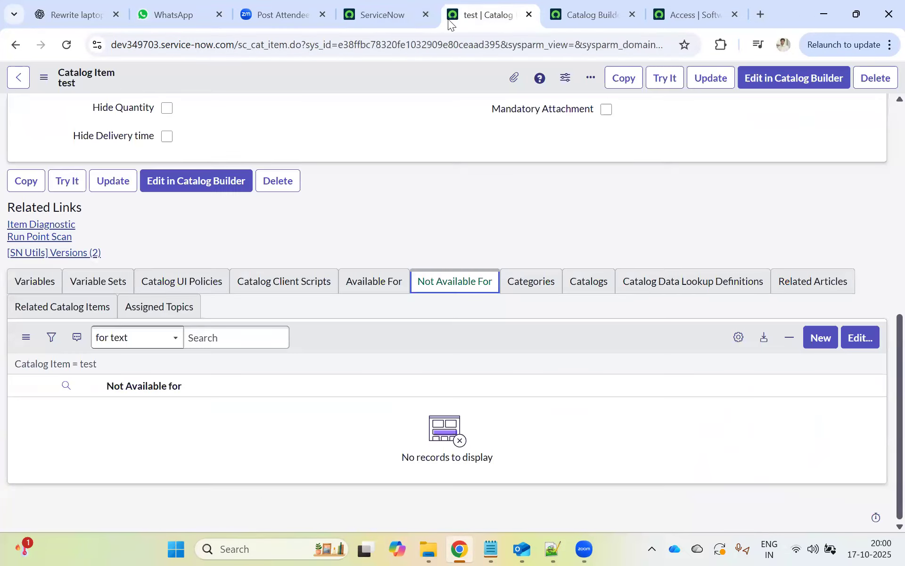
scroll(283, 116, "up", 10)
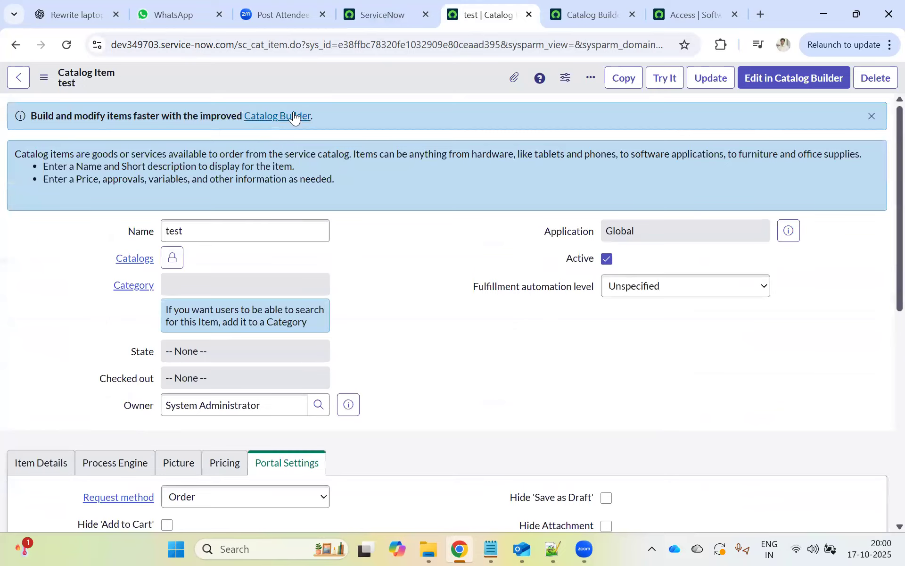
left_click(566, 14)
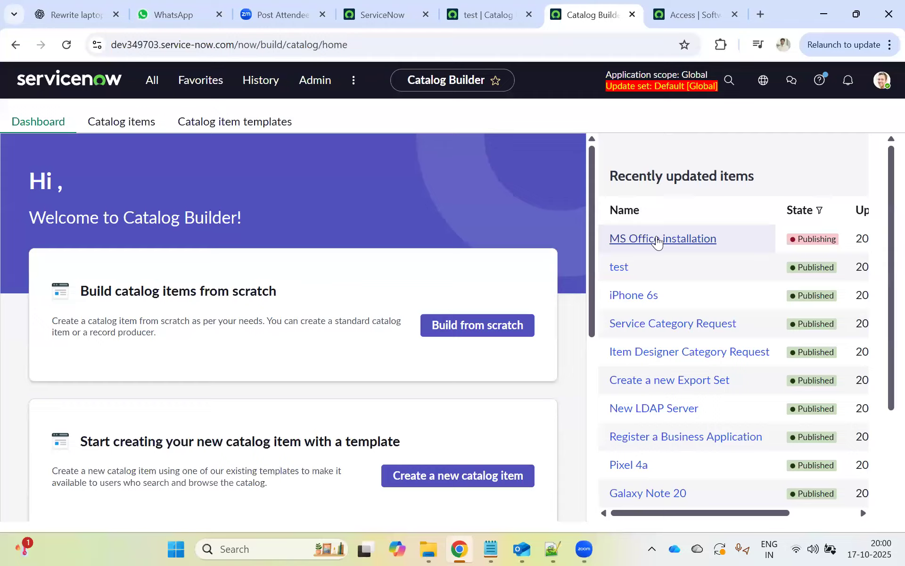
- Open the MS Office installation item's summary from the recently updated items, read through it, close it and check its publishing state
left_click(658, 240)
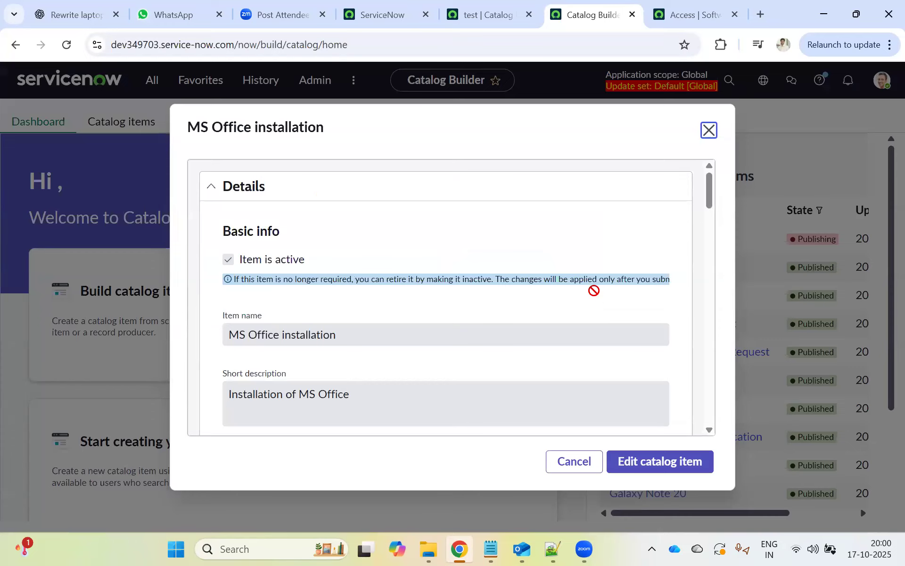
scroll(594, 291, "down", 20)
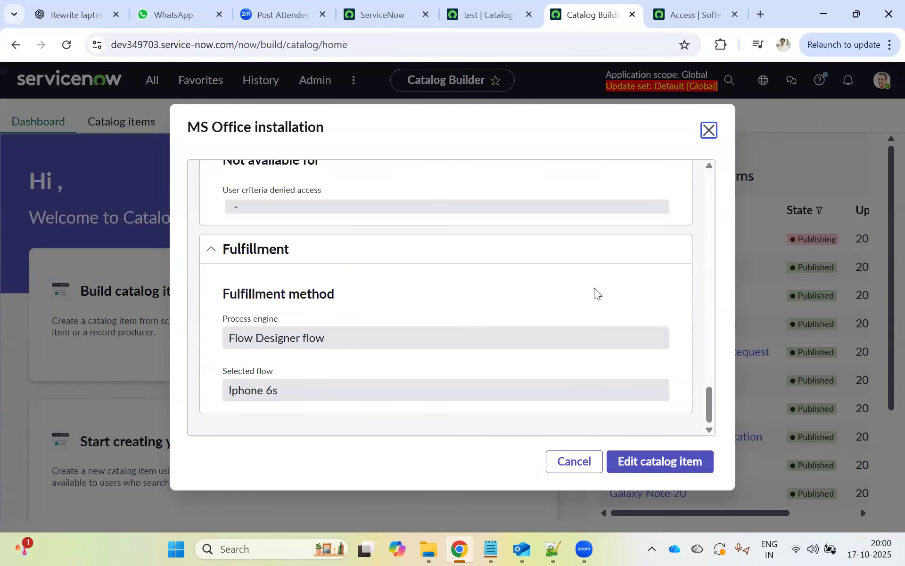
scroll(683, 213, "up", 3)
left_click(709, 130)
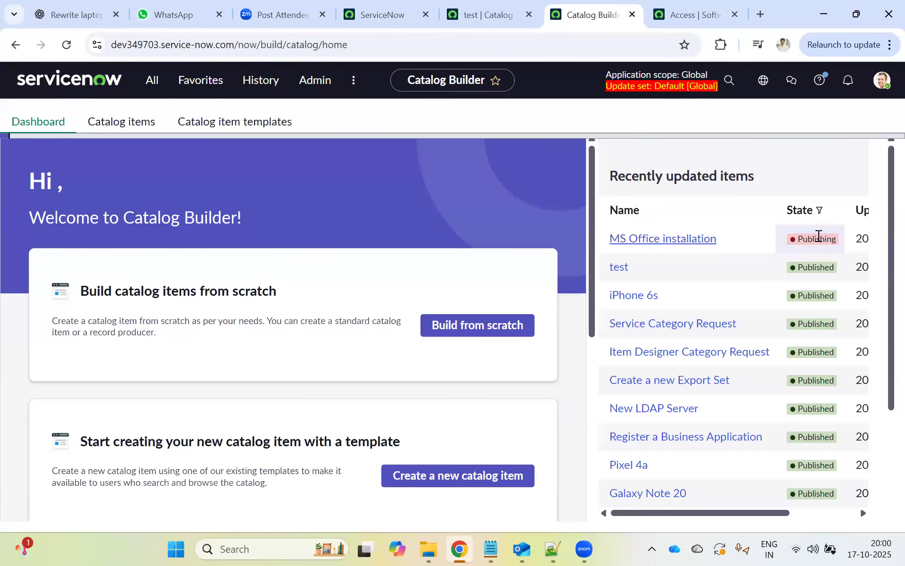
double_click(818, 237)
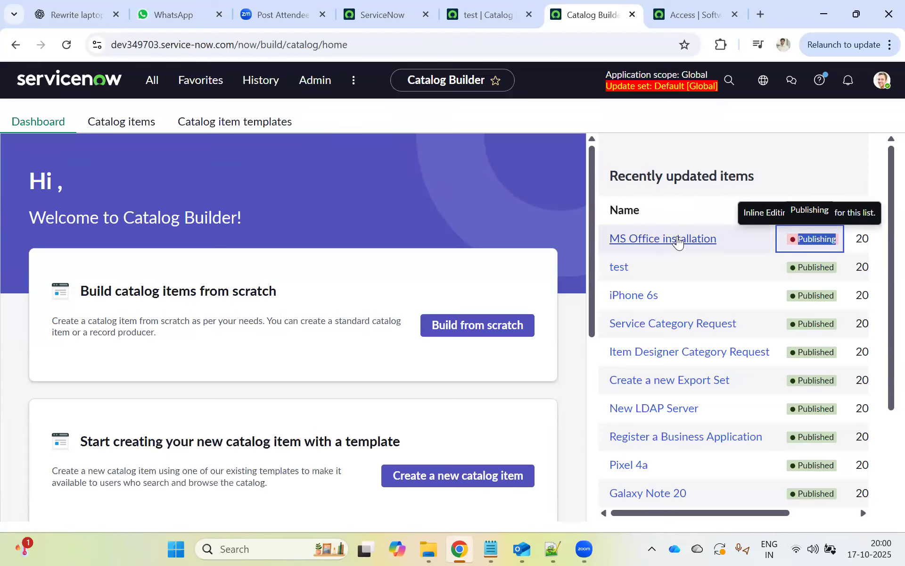
- Copy the name MS Office installation from the recently updated items and open the Maintain Items list in a new browser tab
left_click_drag(726, 240, 611, 238)
key("ctrl+c")
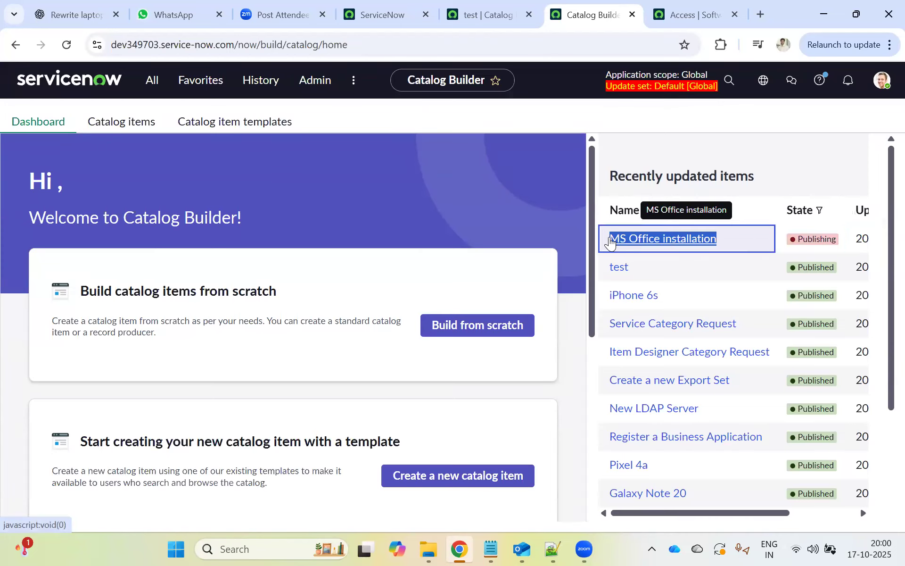
left_click(476, 15)
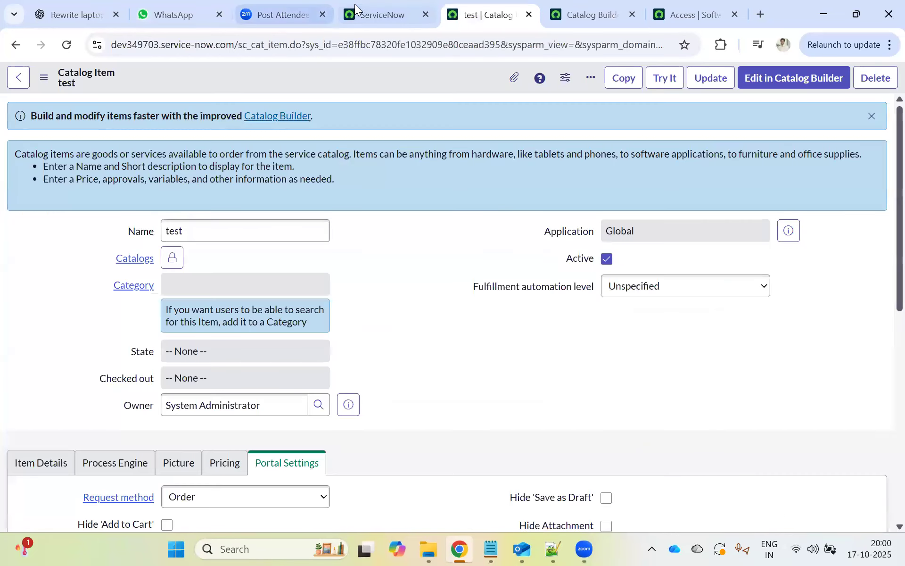
left_click(377, 15)
left_click(149, 83)
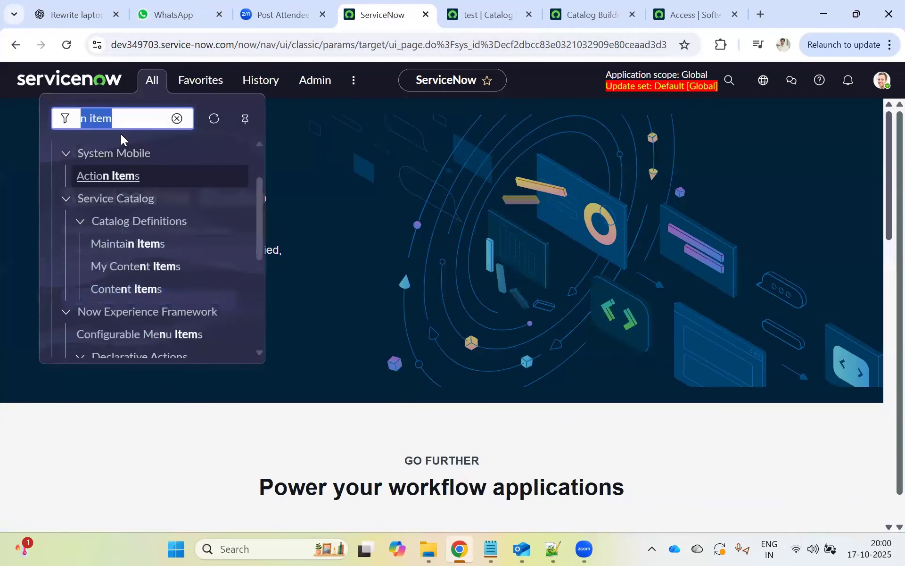
middle_click(127, 244)
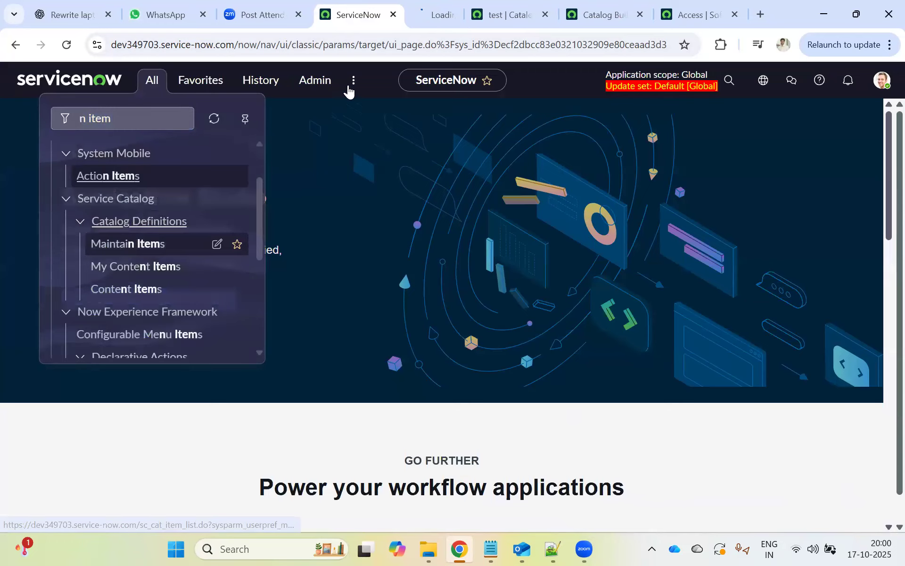
left_click(412, 10)
- Filter the catalog items by the name MS Office installation, open the matching record and review its general and portal settings
left_click(75, 154)
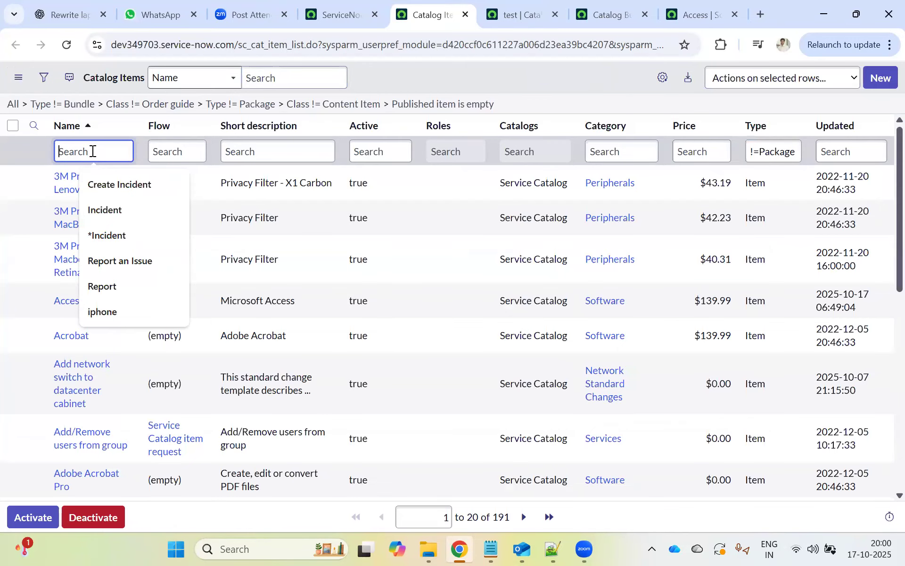
key("ctrl+v")
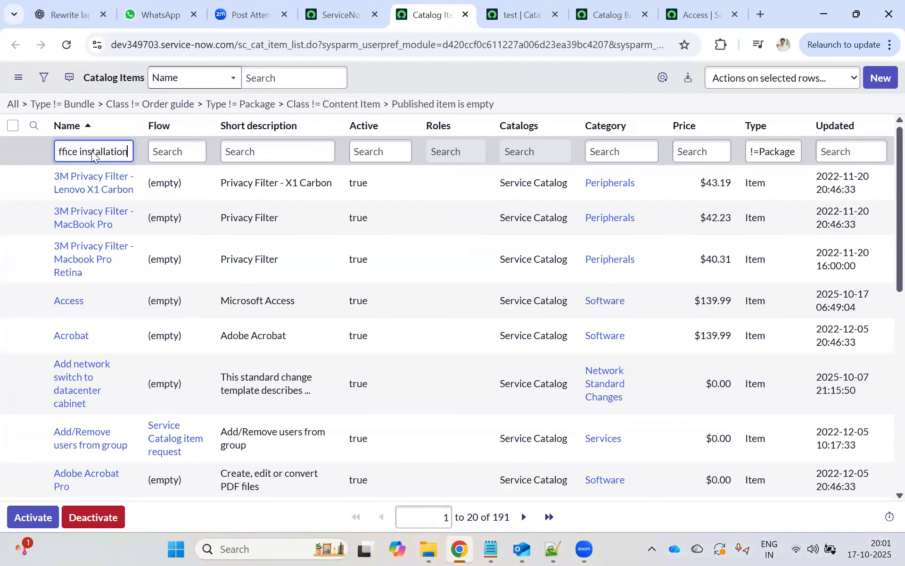
key("Return")
left_click(88, 191)
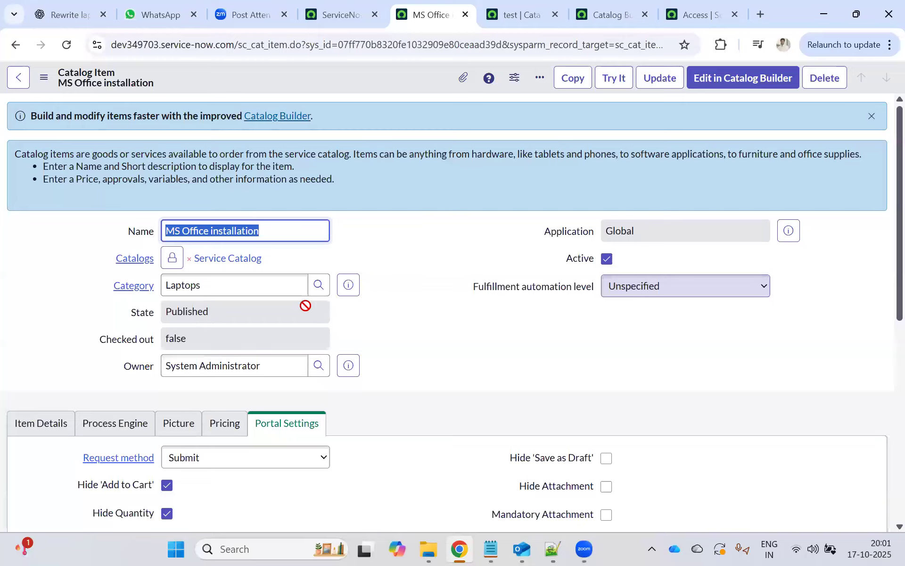
scroll(402, 275, "down", 1)
scroll(403, 275, "down", 1)
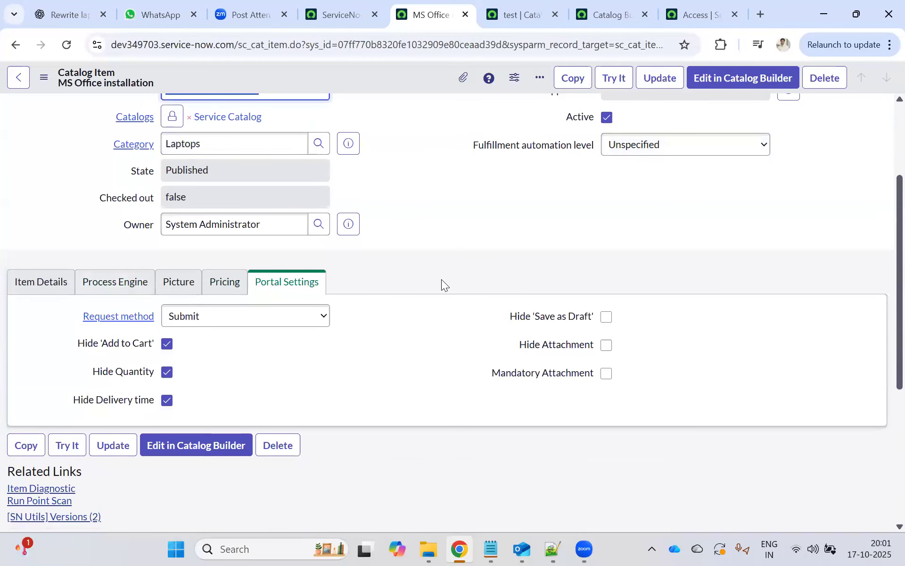
scroll(302, 230, "up", 2)
- Try out the MS Office installation item, set Acces Type to Guest and order it
left_click(614, 81)
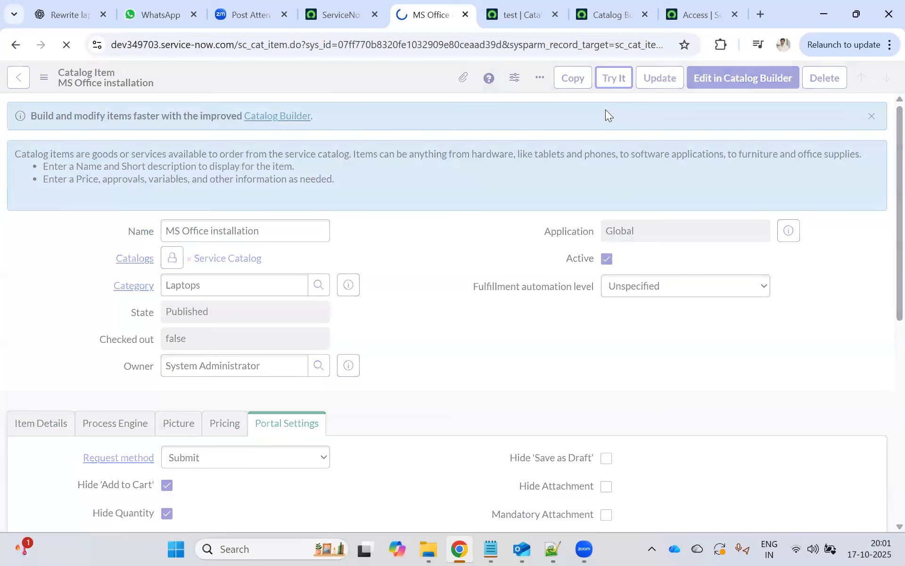
left_click(77, 201)
left_click(79, 239)
left_click(184, 202)
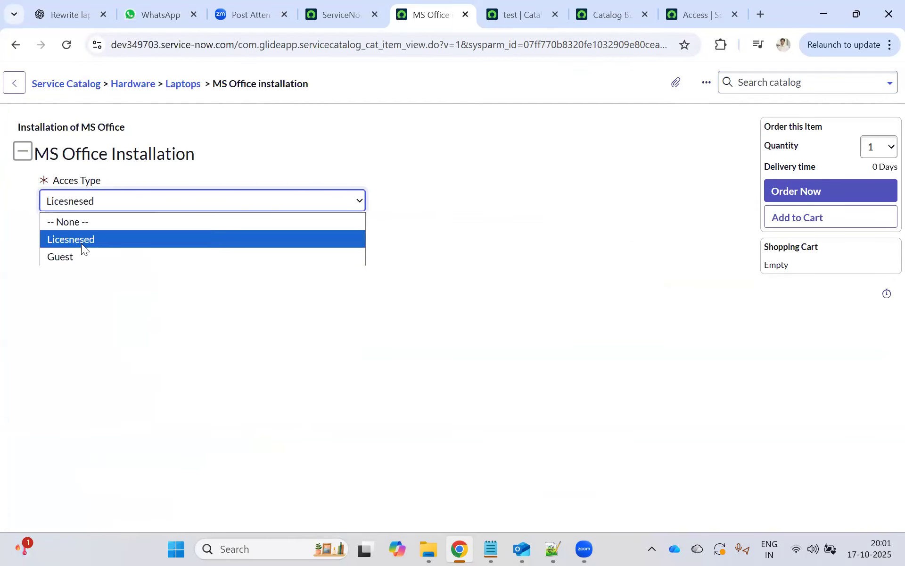
left_click(52, 257)
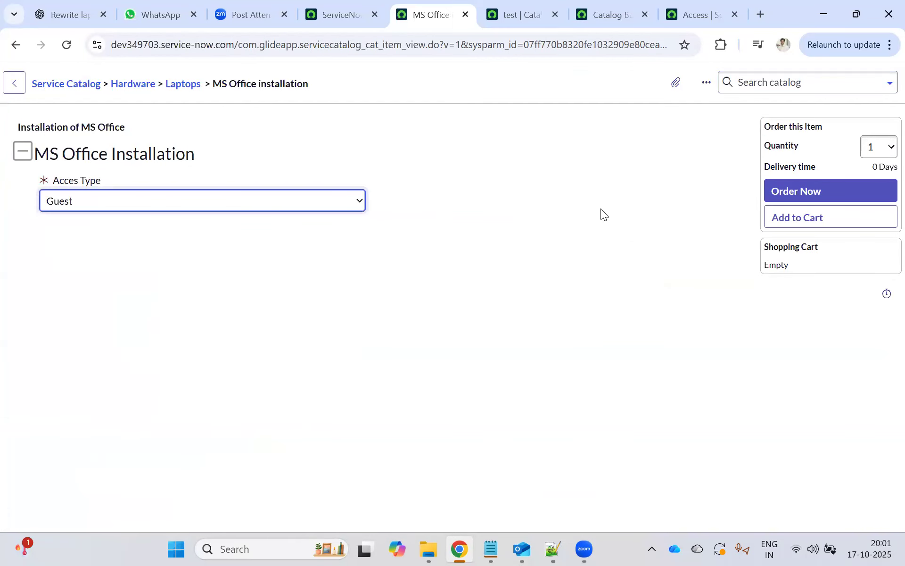
left_click(807, 198)
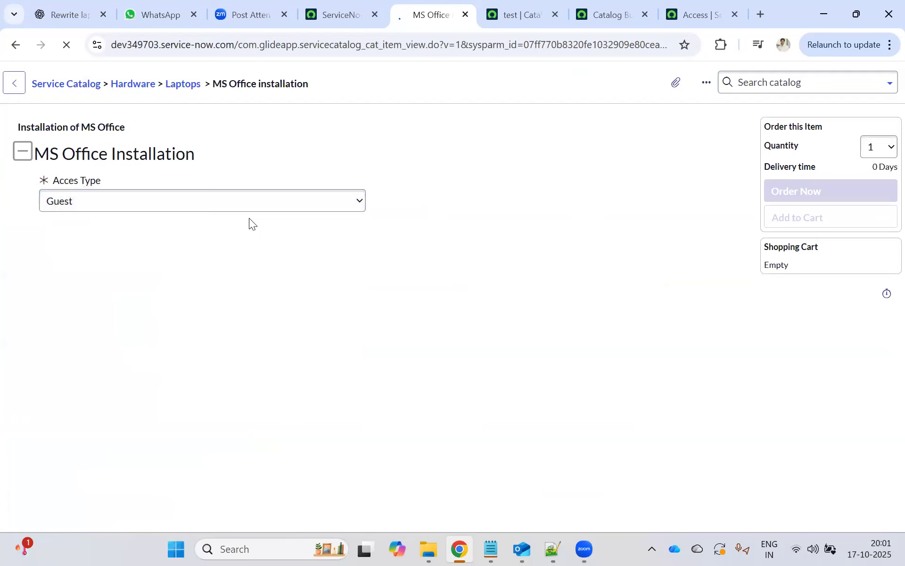
- Open the requested item created by the order and examine its catalog tasks, item field and variables
left_click(61, 238)
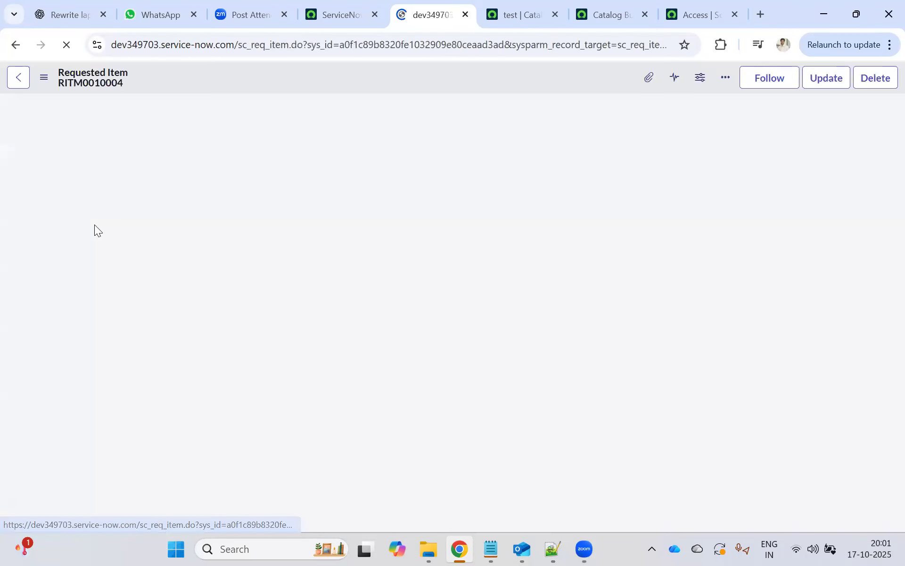
scroll(136, 313, "down", 10)
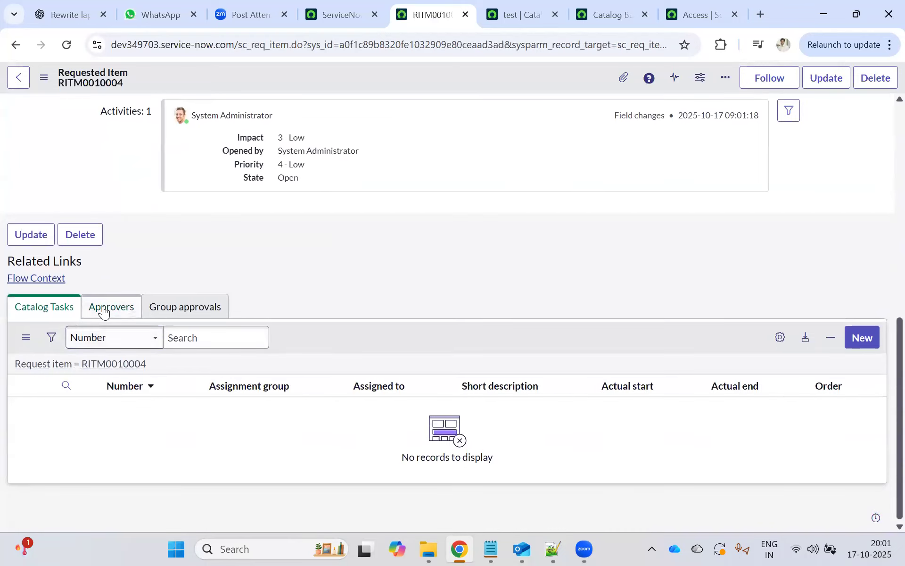
left_click(32, 311)
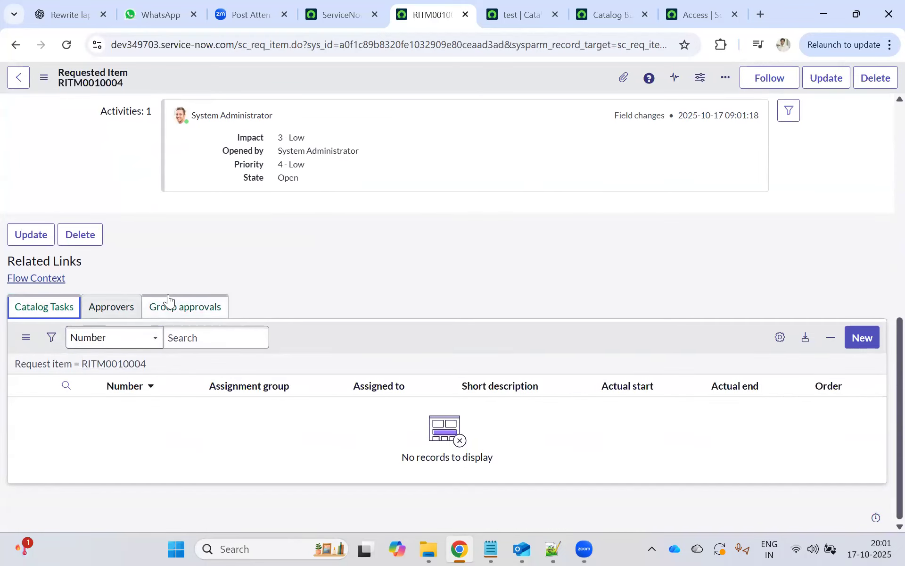
scroll(168, 297, "up", 15)
left_click(283, 108)
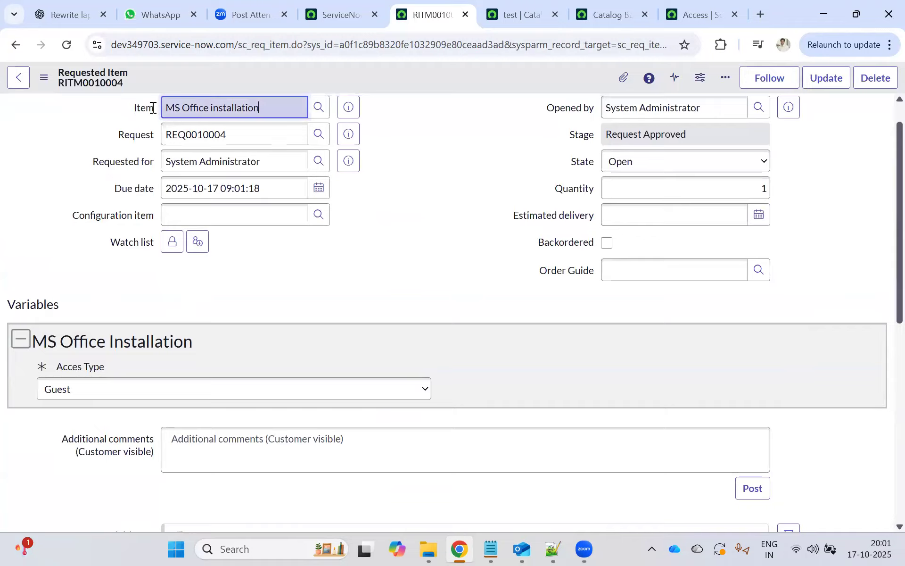
left_click(152, 107)
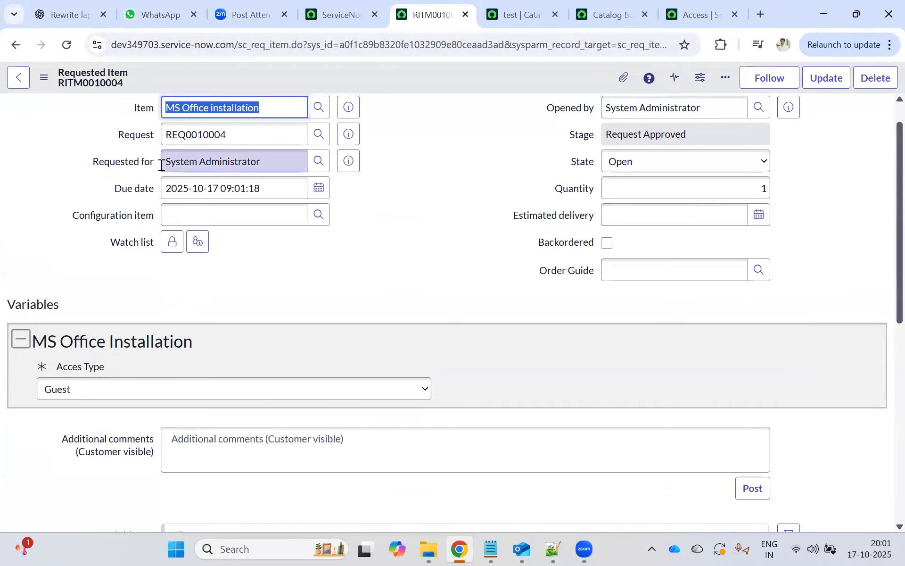
- Open the flow context of the requested item and examine the execution state of the flow's trigger, conditions and actions
scroll(83, 166, "down", 4)
scroll(159, 363, "down", 3)
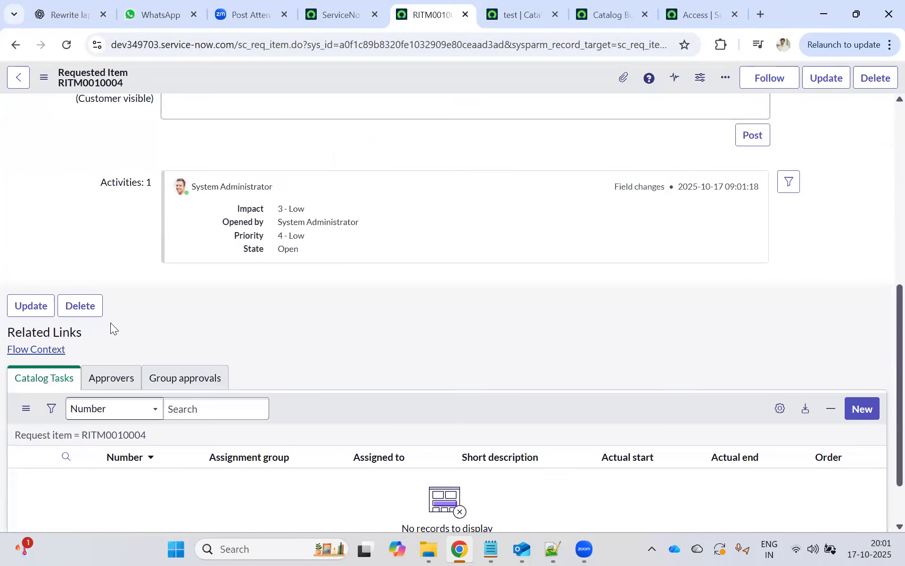
scroll(136, 231, "up", 6)
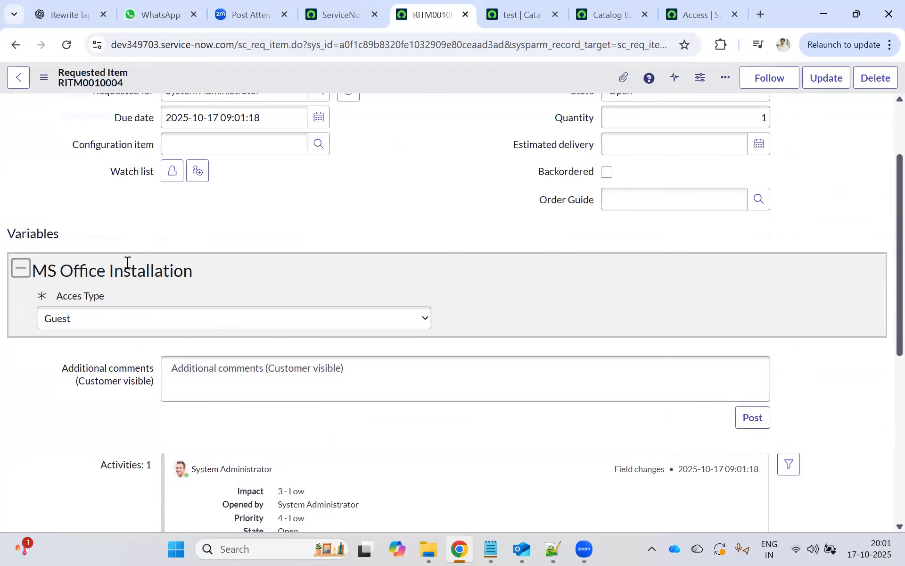
scroll(128, 262, "down", 4)
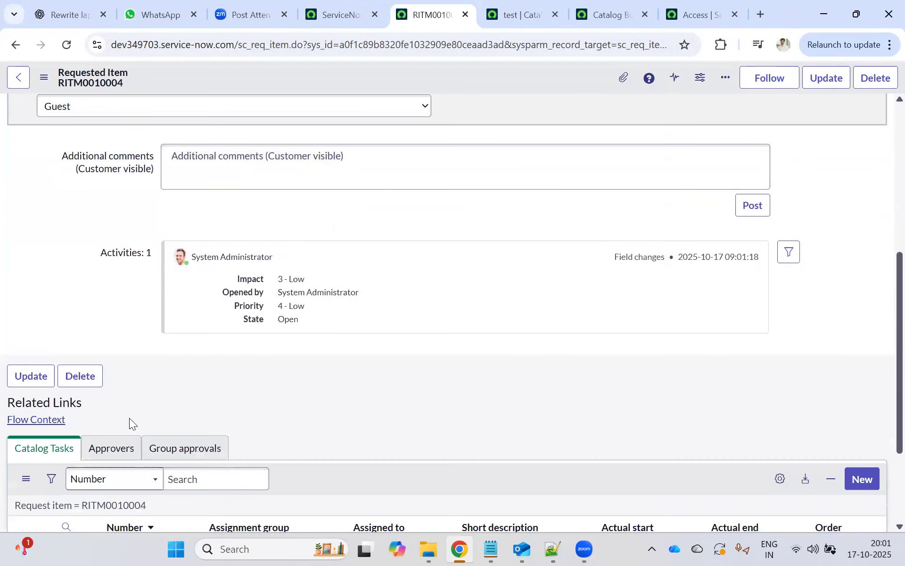
left_click(36, 421)
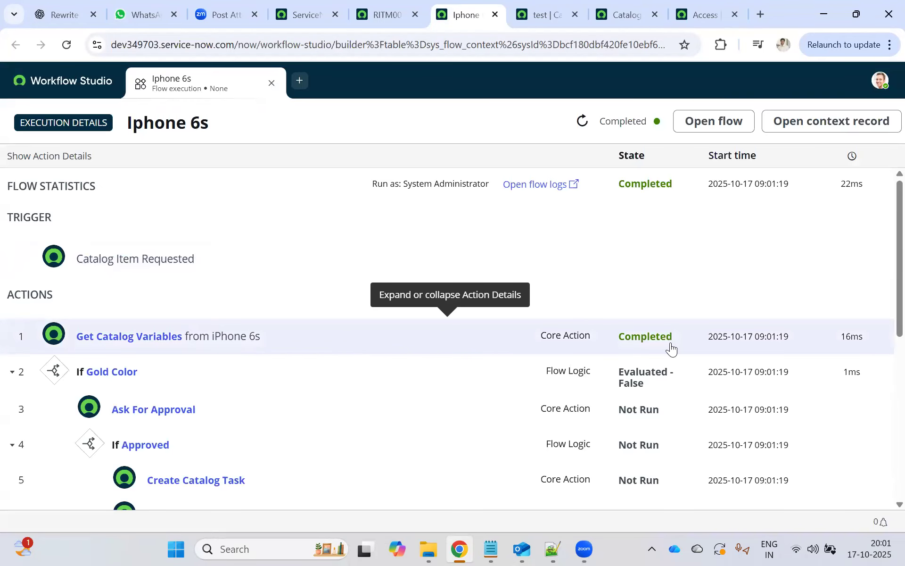
scroll(671, 335, "down", 1)
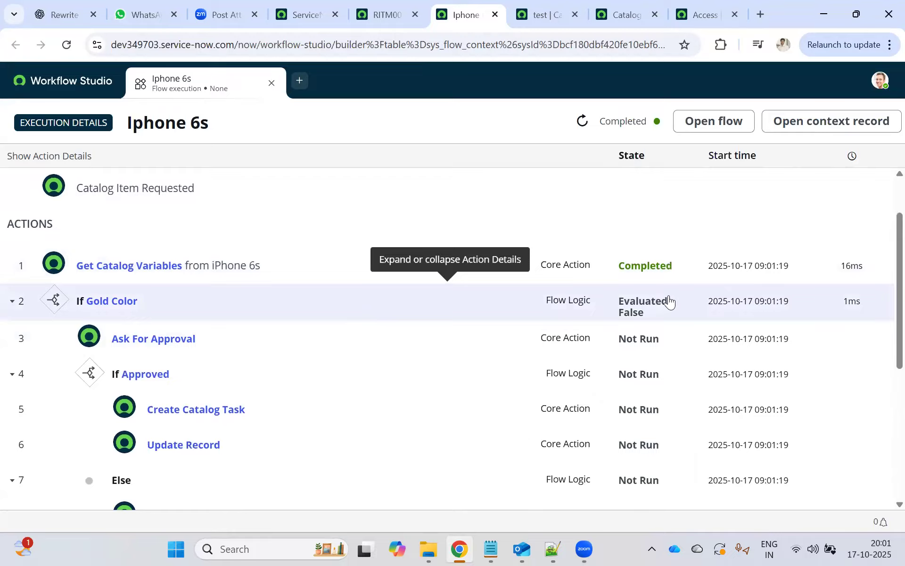
scroll(562, 289, "down", 4)
scroll(637, 267, "up", 3)
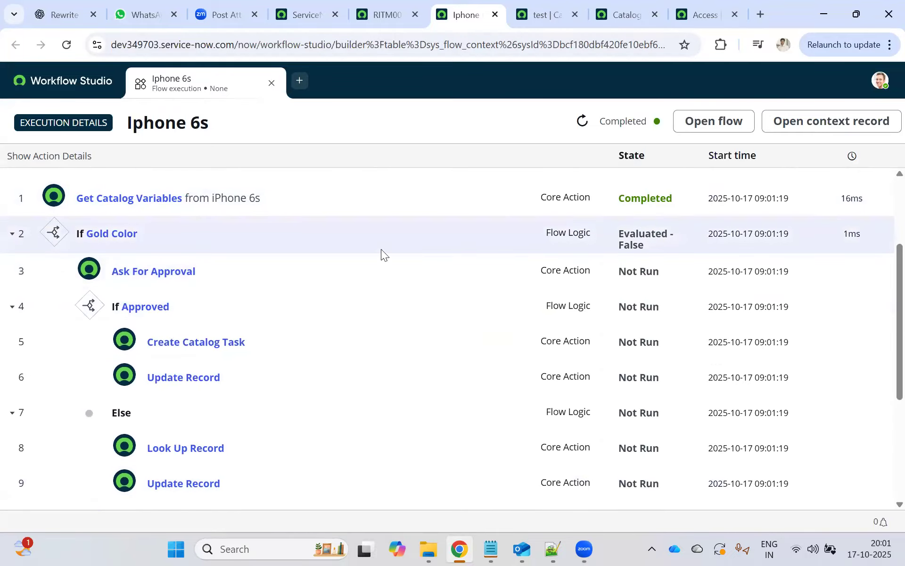
scroll(324, 267, "down", 3)
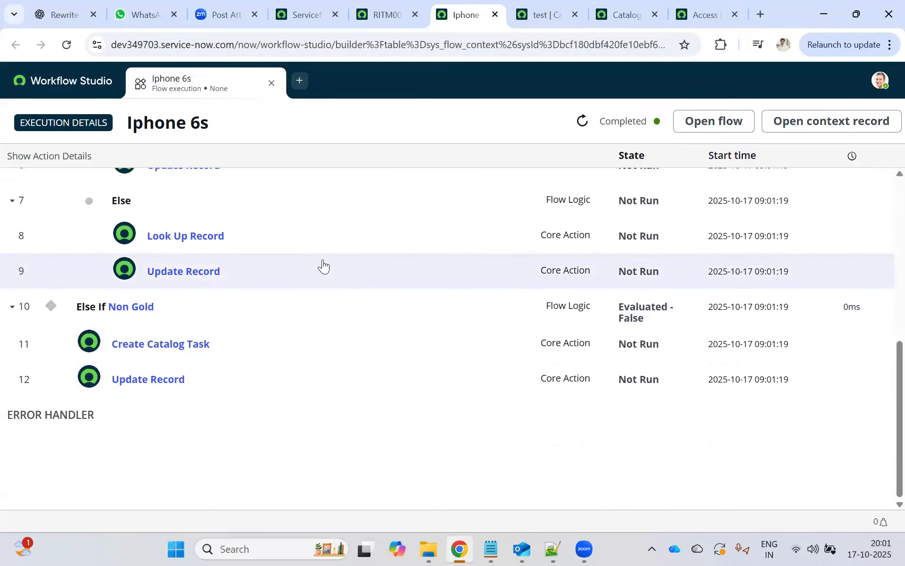
scroll(323, 267, "up", 5)
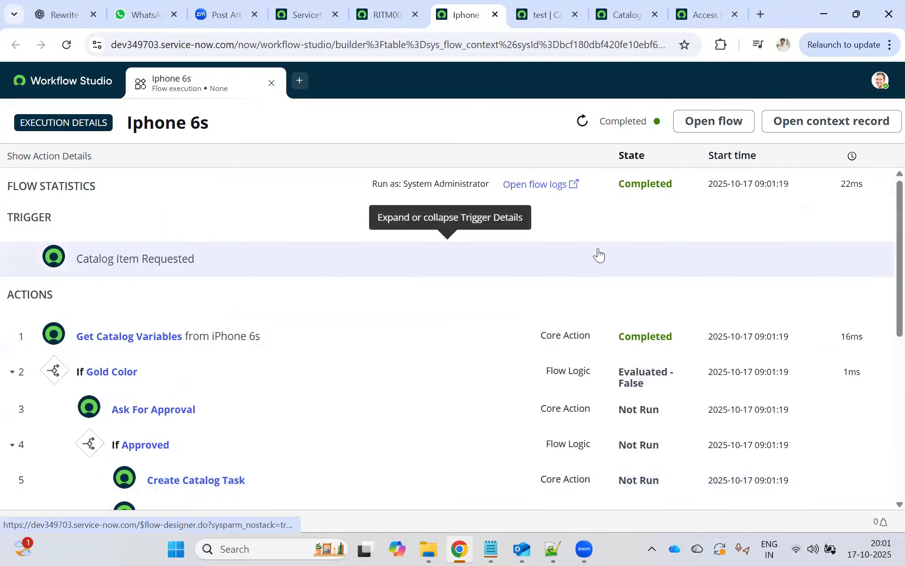
- Go back to the catalog item record named test, check its name and glance at the approval flow notes in Notepad++
left_click(414, 6)
left_click(459, 13)
left_click(523, 13)
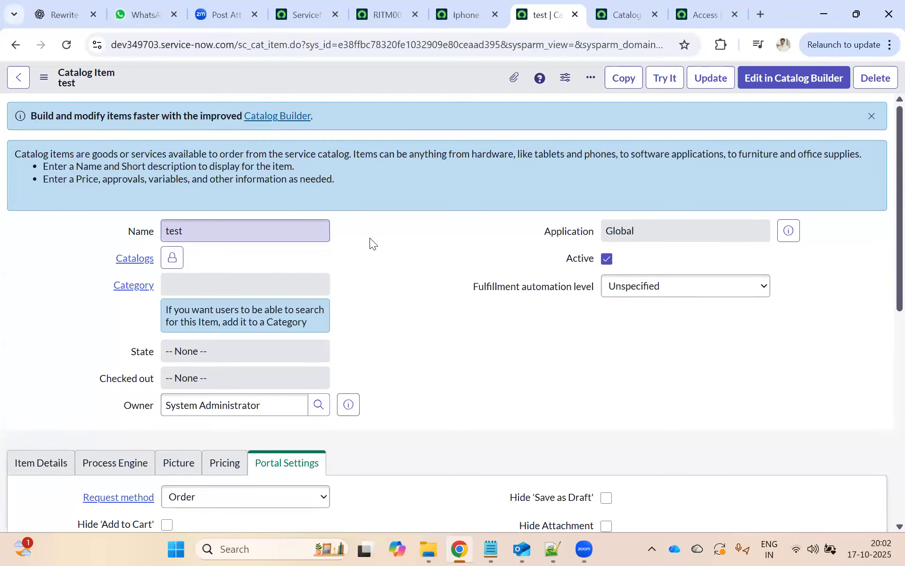
left_click_drag(213, 237, 99, 225)
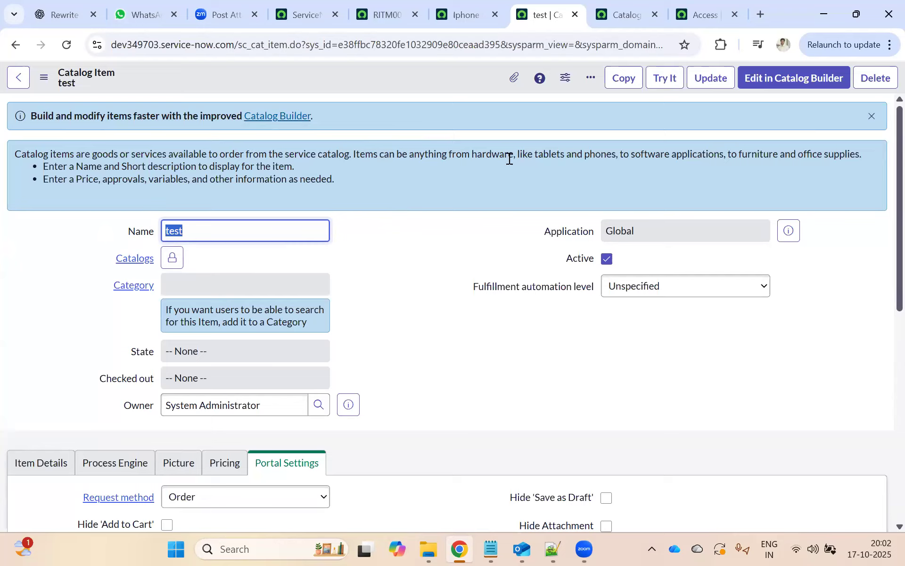
left_click(553, 549)
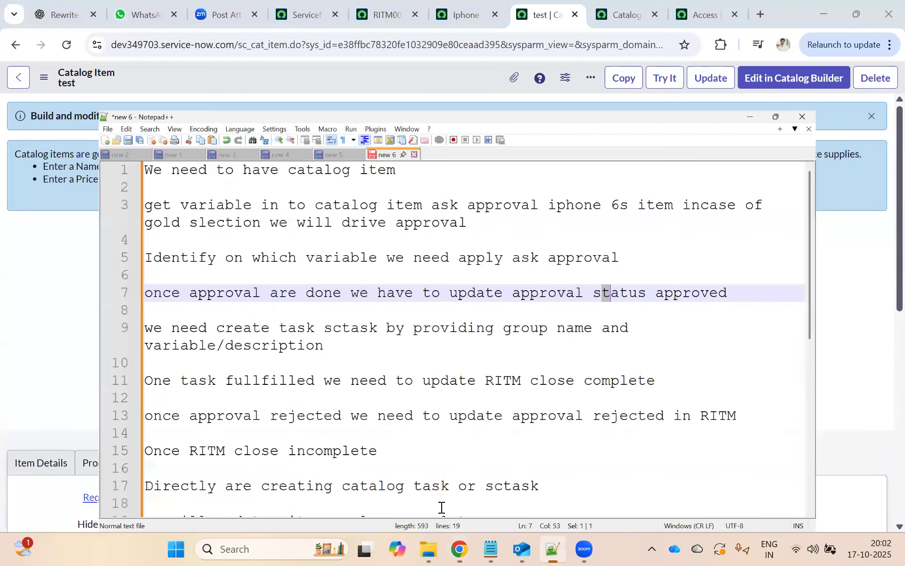
left_click(822, 9)
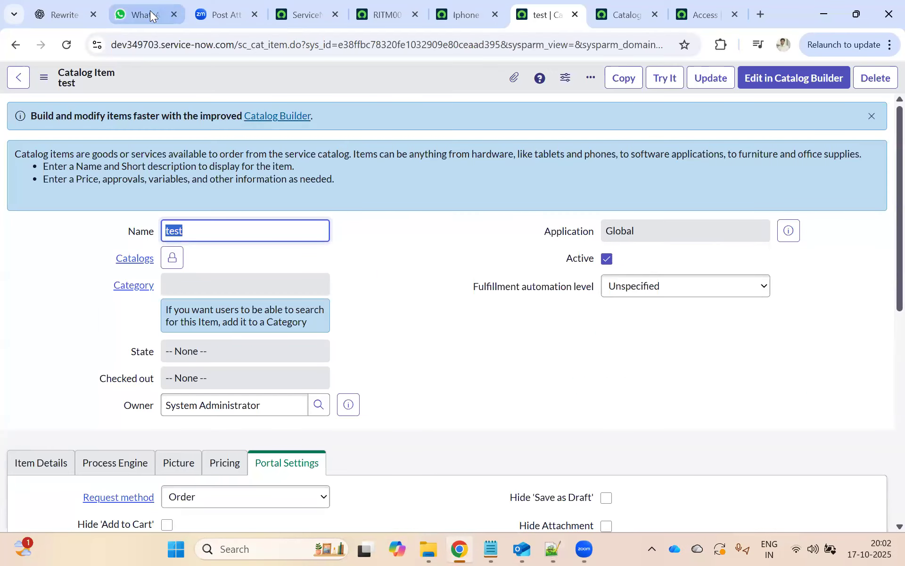